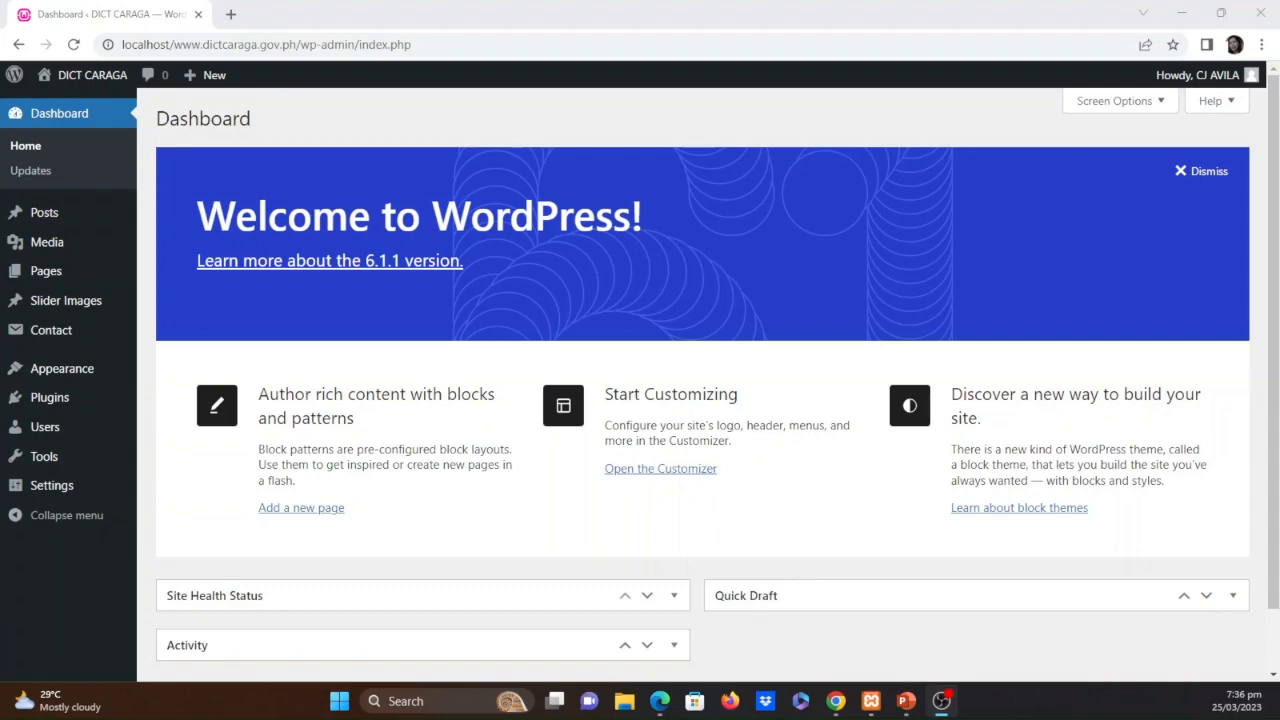
# Open the DICT CARAGA site's front end in a new browser tab and switch to it
pyautogui.moveTo(92, 76)
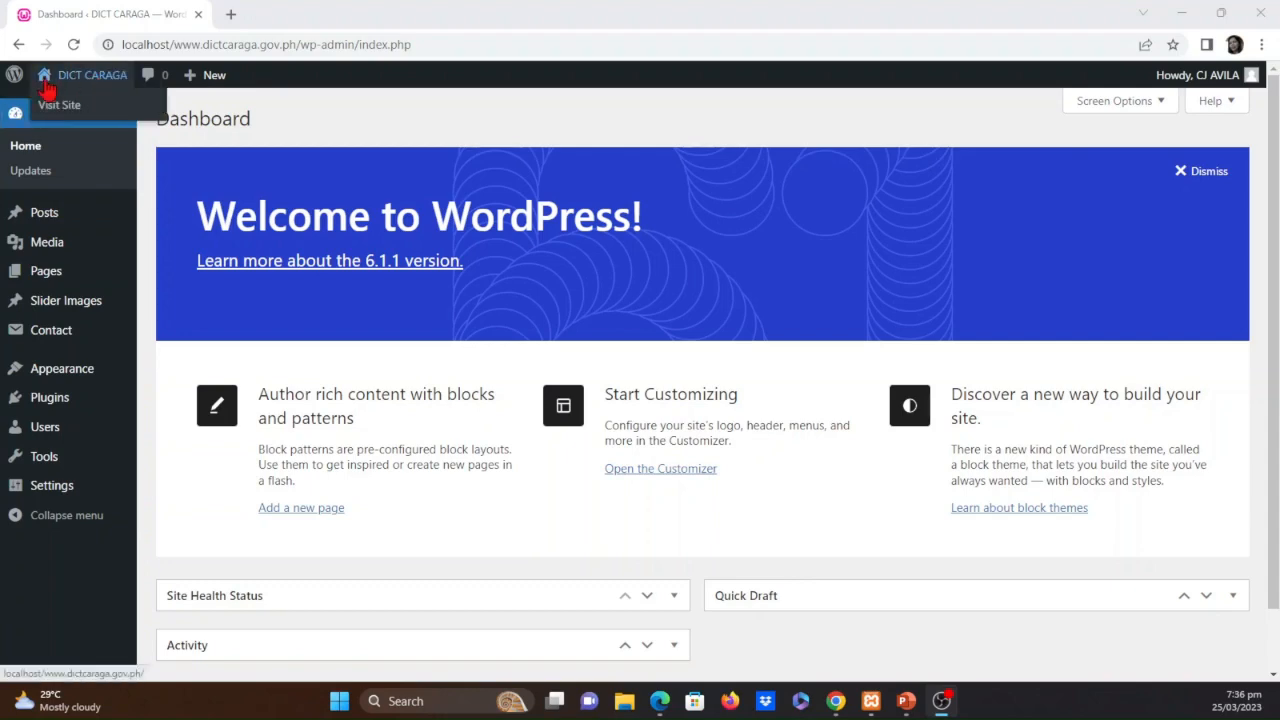
pyautogui.click(60, 110)
pyautogui.click(88, 130)
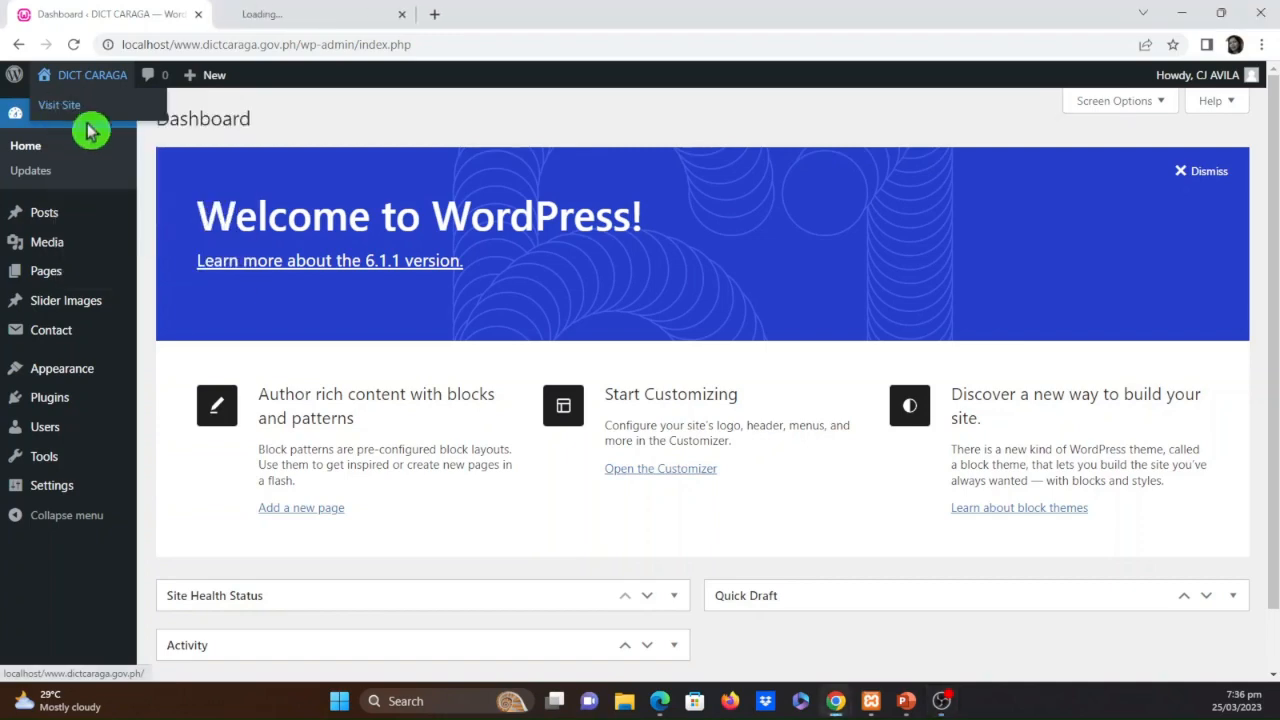
pyautogui.click(286, 15)
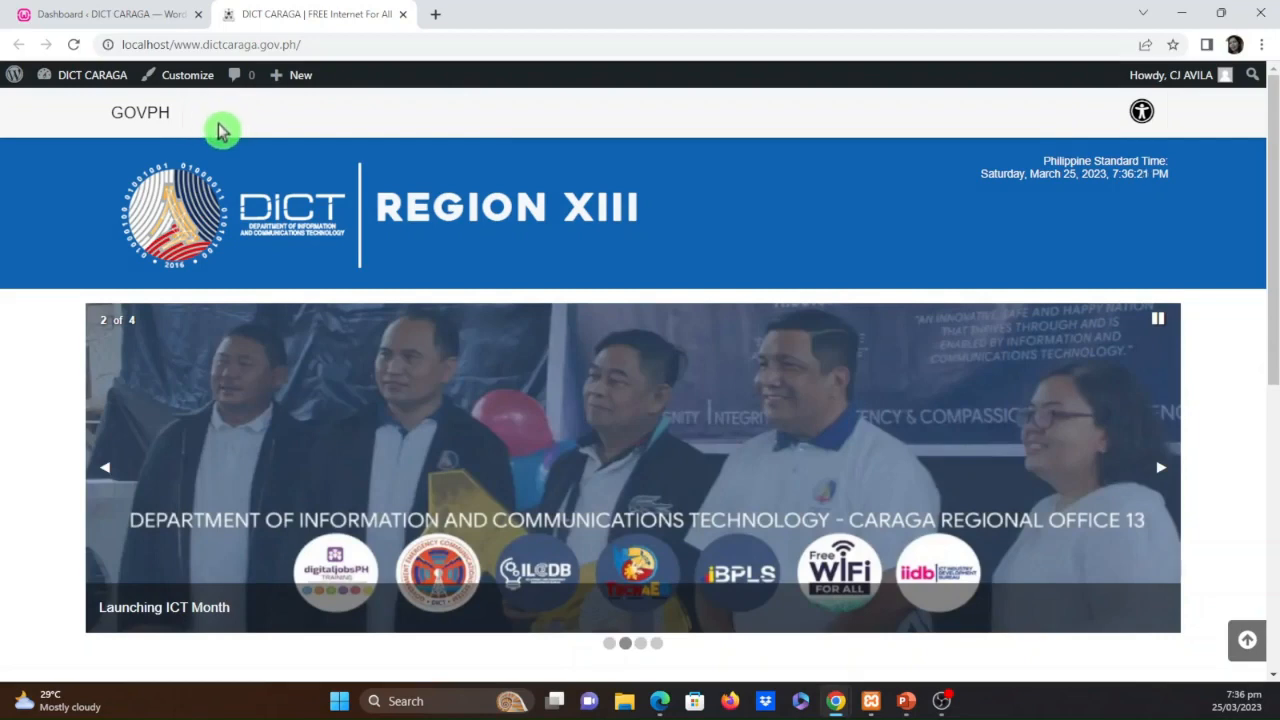
# Outline the blank area beside GOVPH and annotate it with "Home Services Transparency Trainings Contact Us"
pyautogui.moveTo(182, 90)
pyautogui.mouseDown()
pyautogui.moveTo(183, 102)
pyautogui.moveTo(500, 166)
pyautogui.moveTo(849, 146)
pyautogui.mouseUp()
pyautogui.moveTo(182, 90)
pyautogui.mouseDown()
pyautogui.moveTo(830, 88)
pyautogui.moveTo(858, 147)
pyautogui.mouseUp()
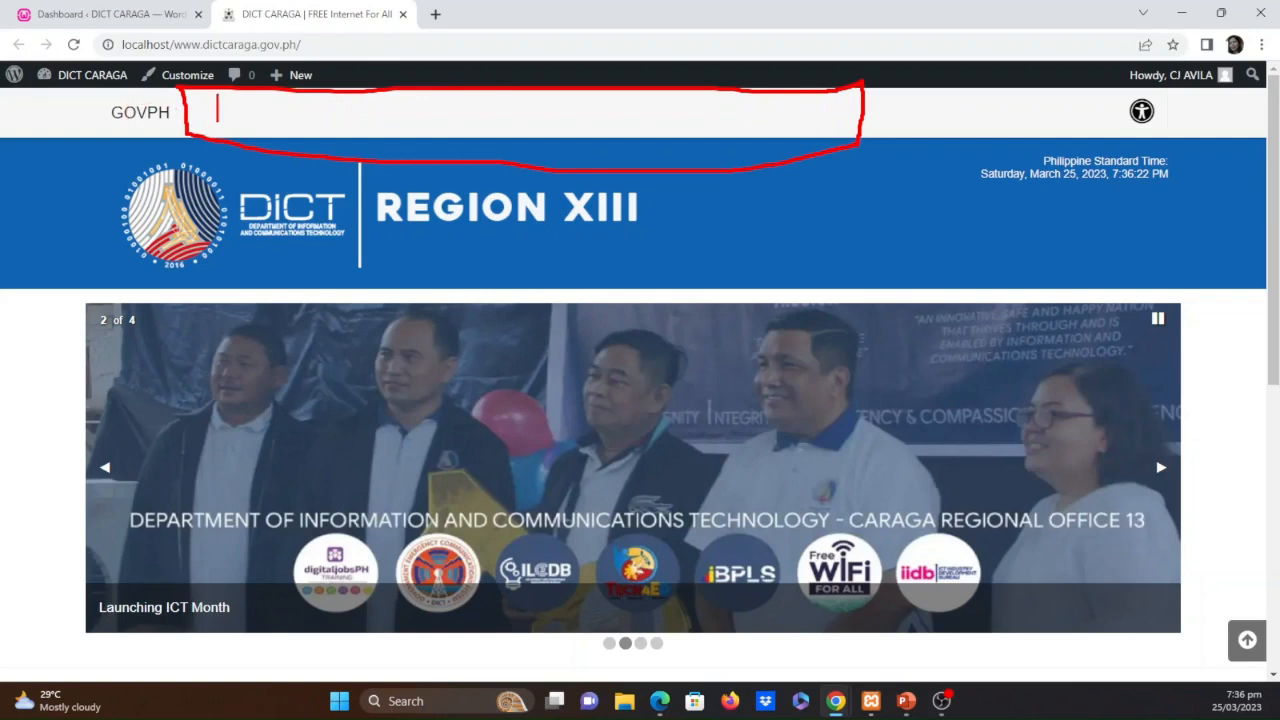
pyautogui.write('Home Services')
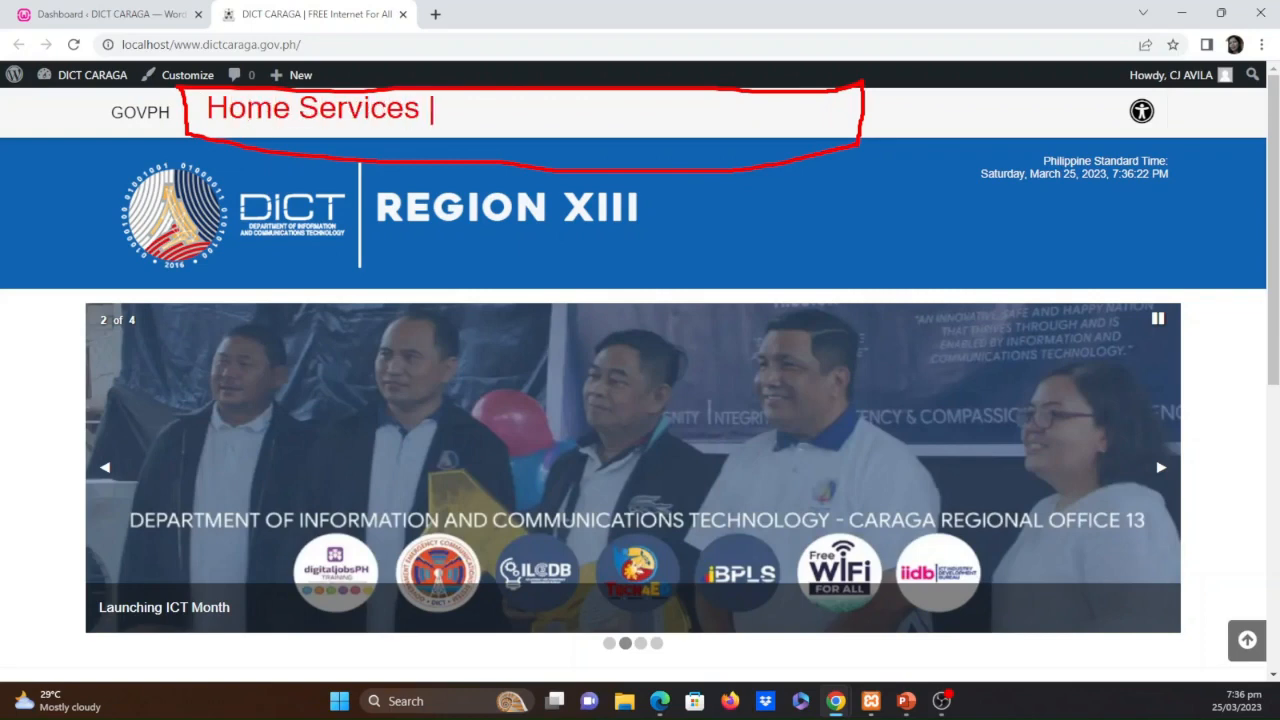
pyautogui.write(' Transparency')
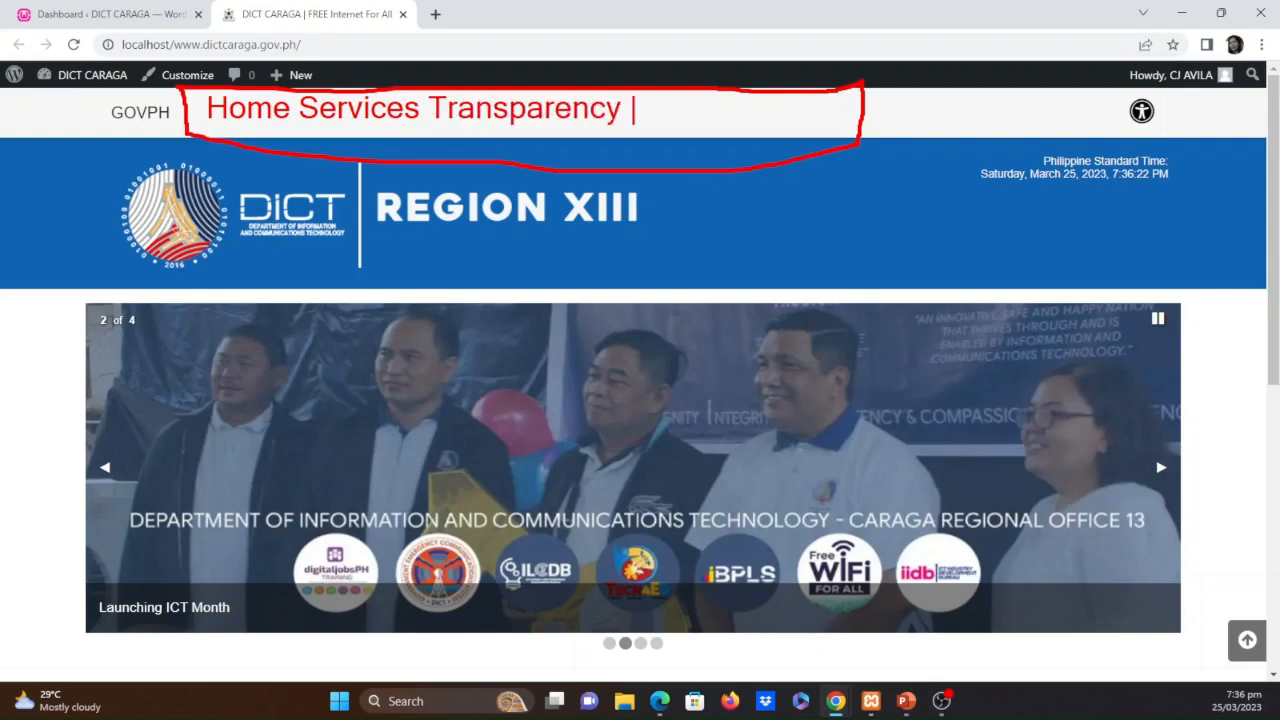
pyautogui.write(' Trainings')
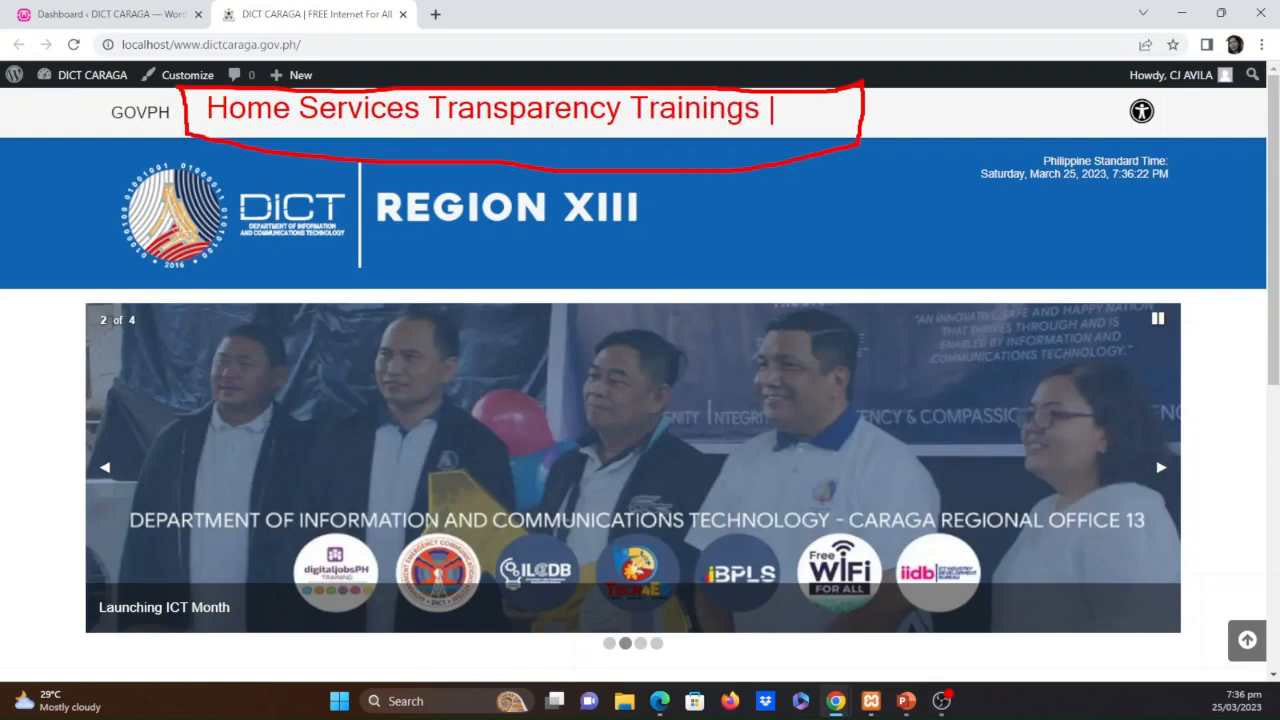
pyautogui.write(' c')
pyautogui.press('BackSpace')
pyautogui.write('Cont')
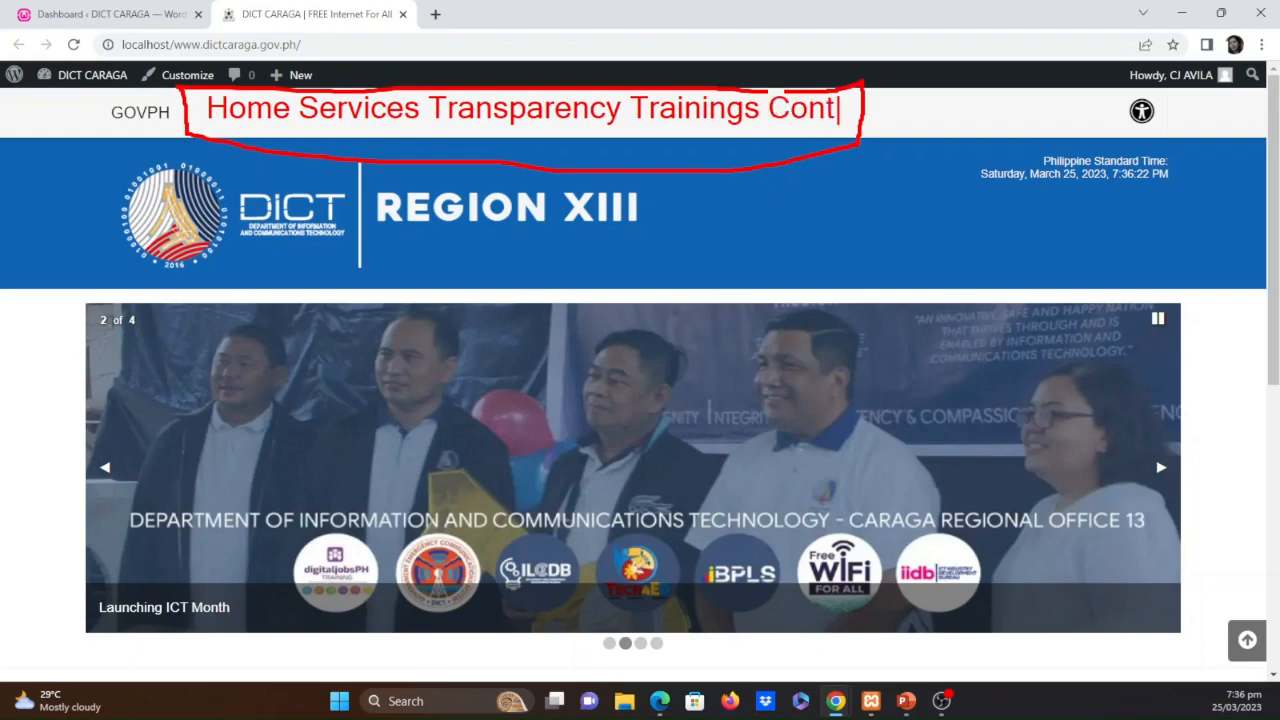
pyautogui.write('act Us')
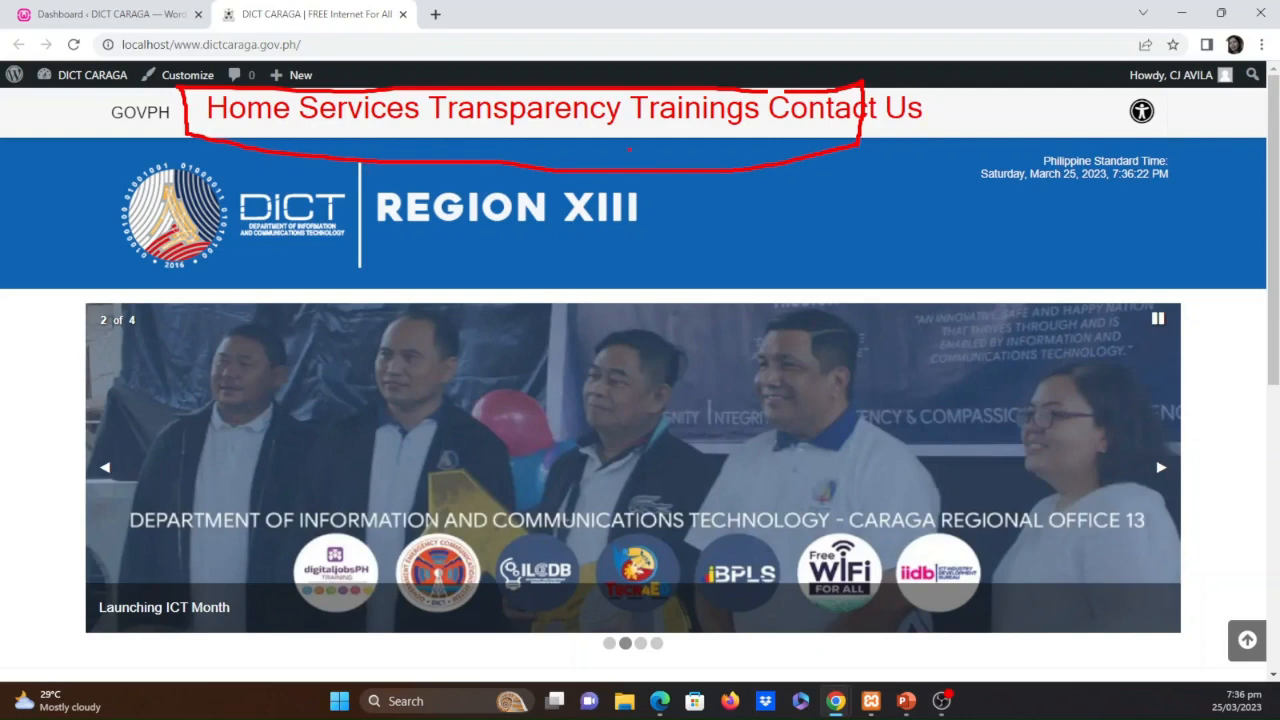
# Draw an arrow from the Trainings annotation and label it with the submenu entries "Webinars for 2023" and "Premium Courses"
pyautogui.moveTo(676, 144)
pyautogui.mouseDown()
pyautogui.moveTo(676, 168)
pyautogui.moveTo(722, 228)
pyautogui.moveTo(720, 192)
pyautogui.mouseUp()
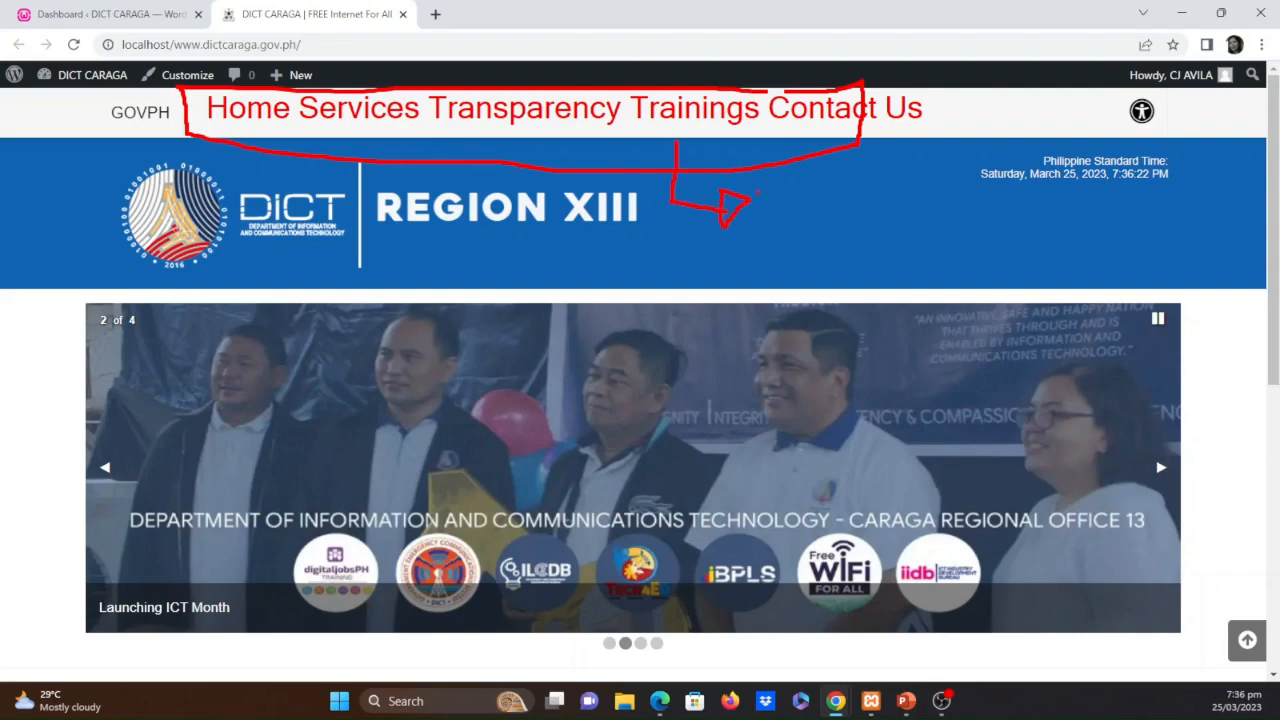
pyautogui.write('t')
pyautogui.write('Webin')
pyautogui.write('ars for ')
pyautogui.write('2023')
pyautogui.press('Return')
pyautogui.write('W')
pyautogui.press('BackSpace')
pyautogui.write('W')
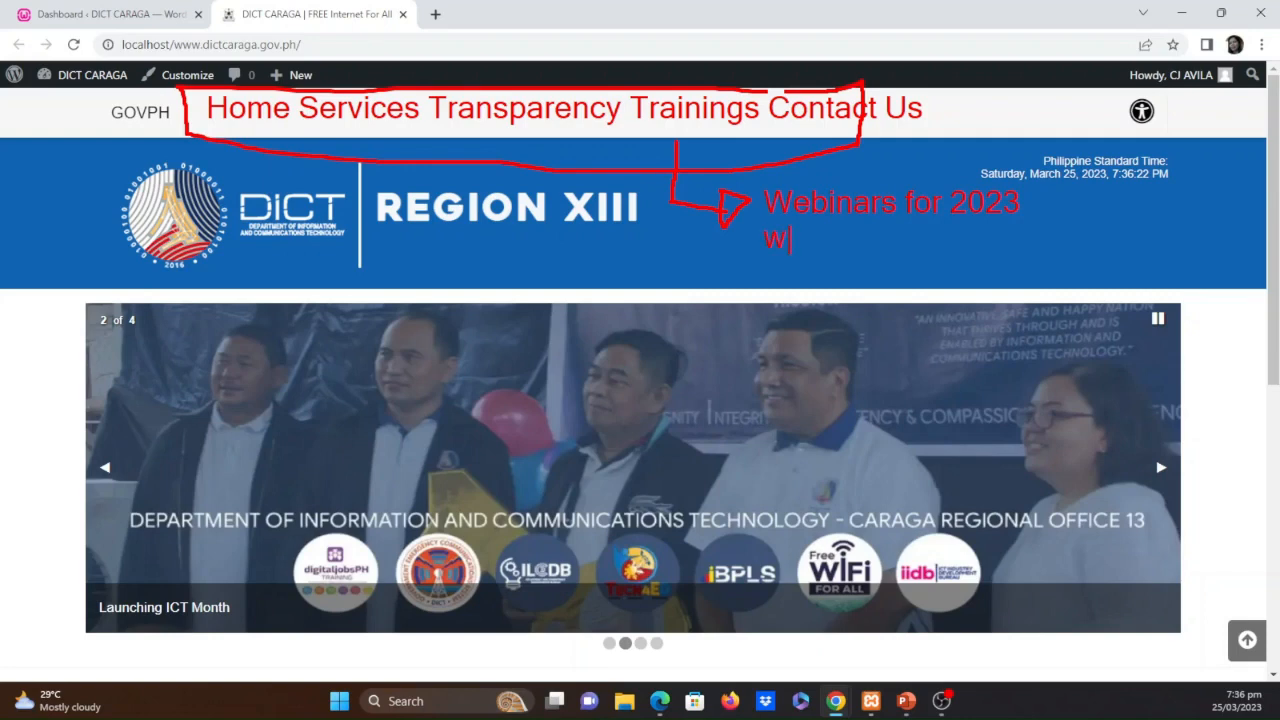
pyautogui.press('BackSpace')
pyautogui.write('p')
pyautogui.press('BackSpace')
pyautogui.write('Premius')
pyautogui.press('BackSpace')
pyautogui.write('m Courses')
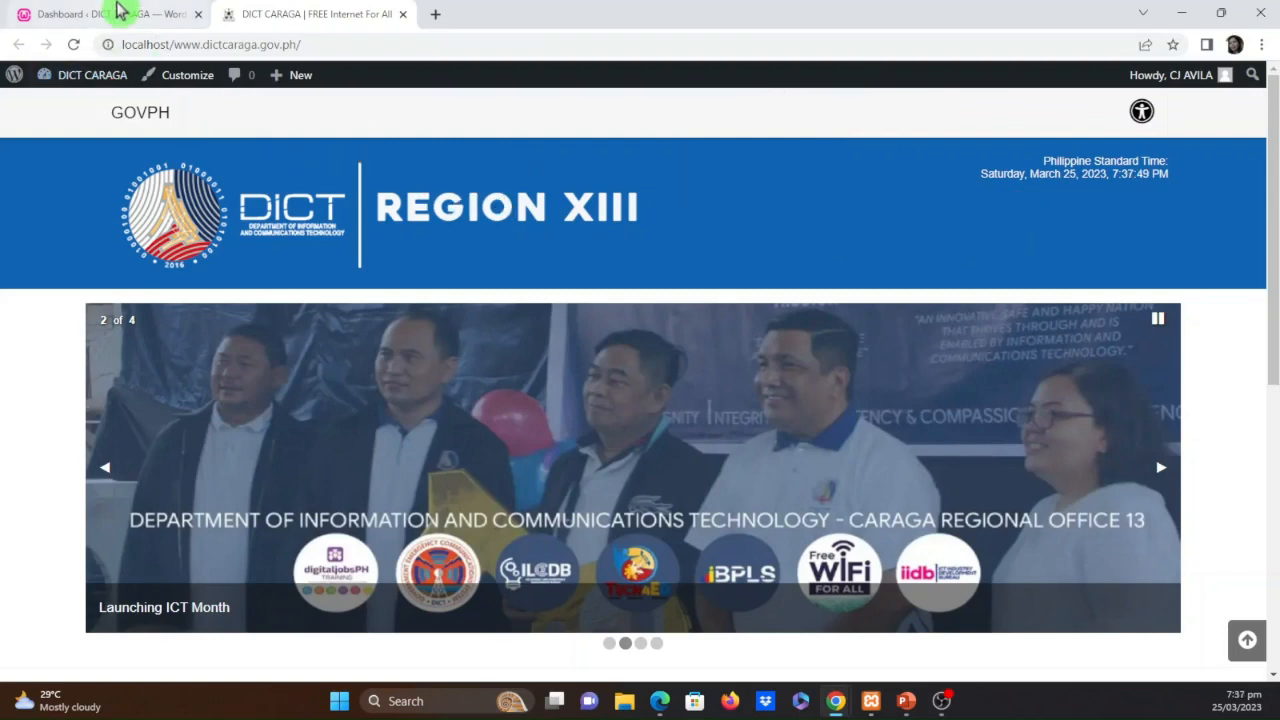
# Return to the WordPress dashboard and open the Menus editor for the site's appearance
pyautogui.click(123, 16)
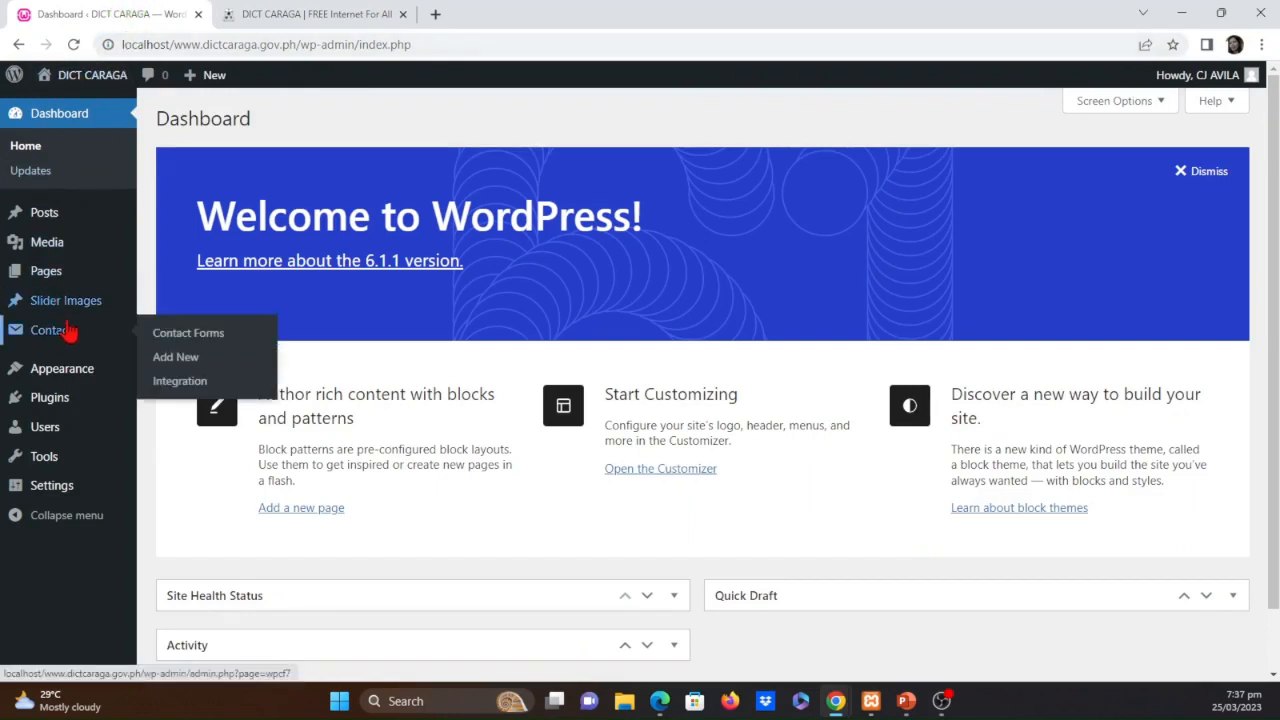
pyautogui.moveTo(78, 378)
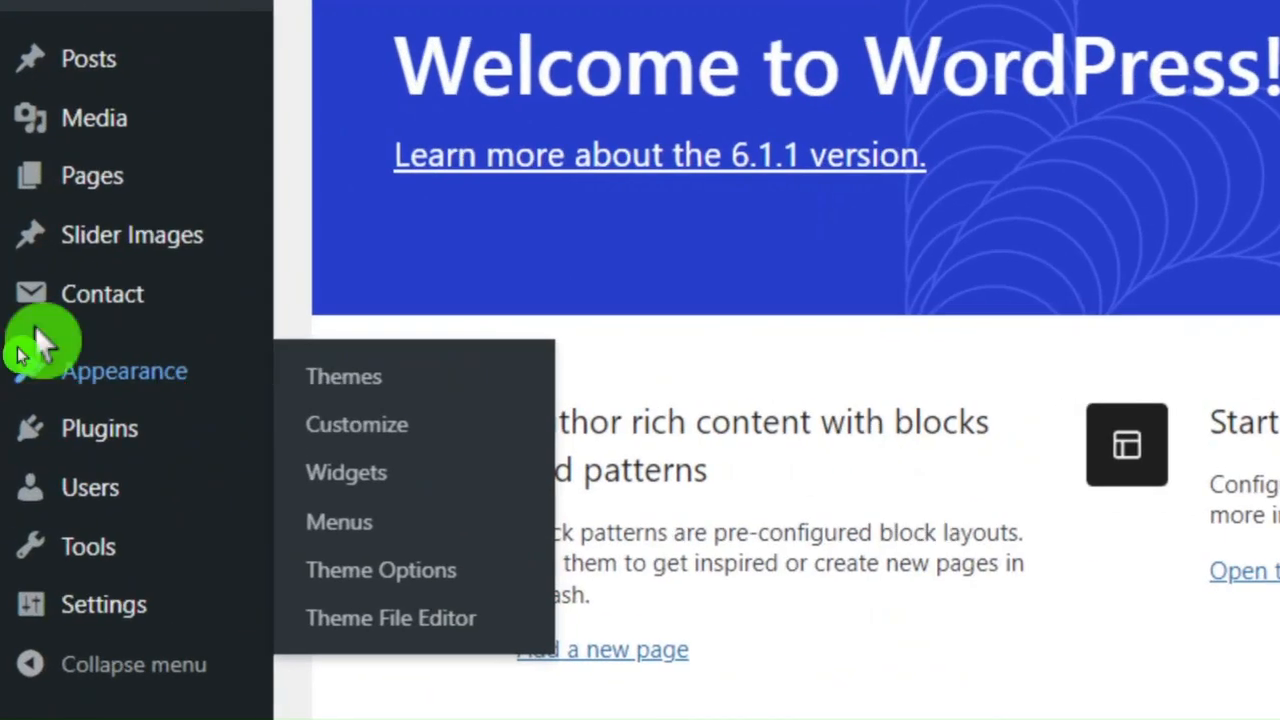
pyautogui.click(55, 383)
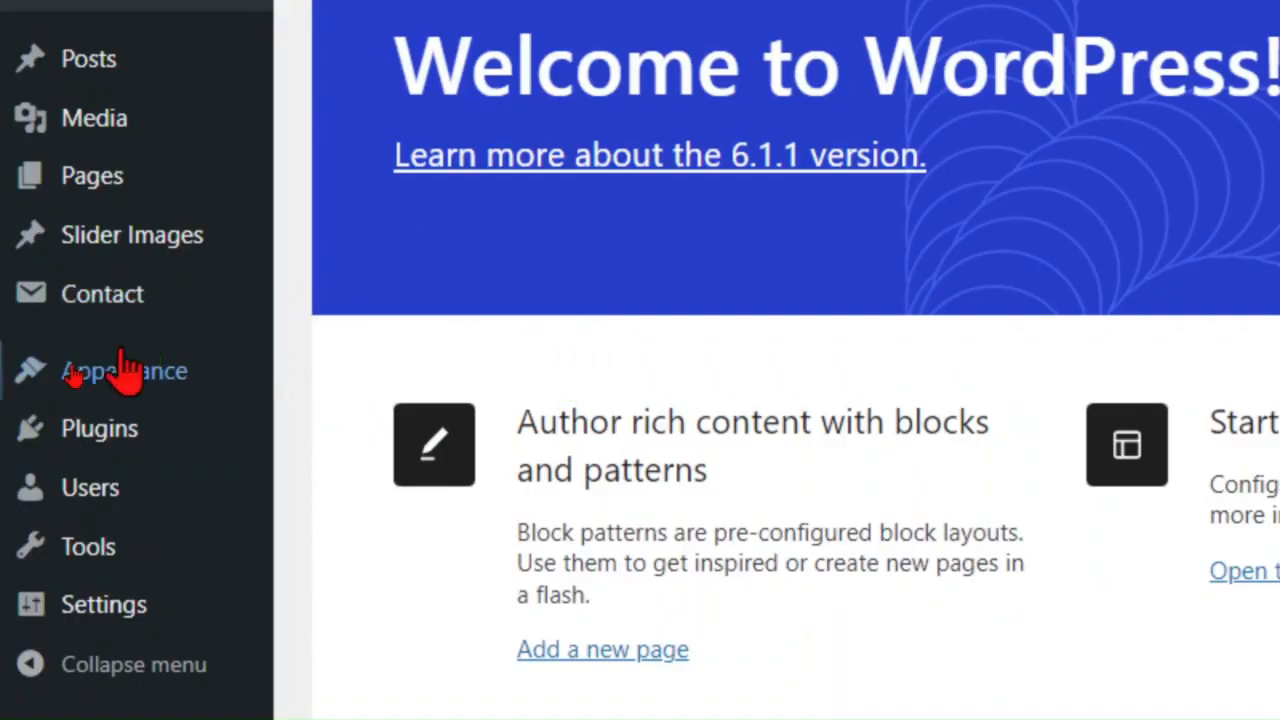
pyautogui.moveTo(178, 381)
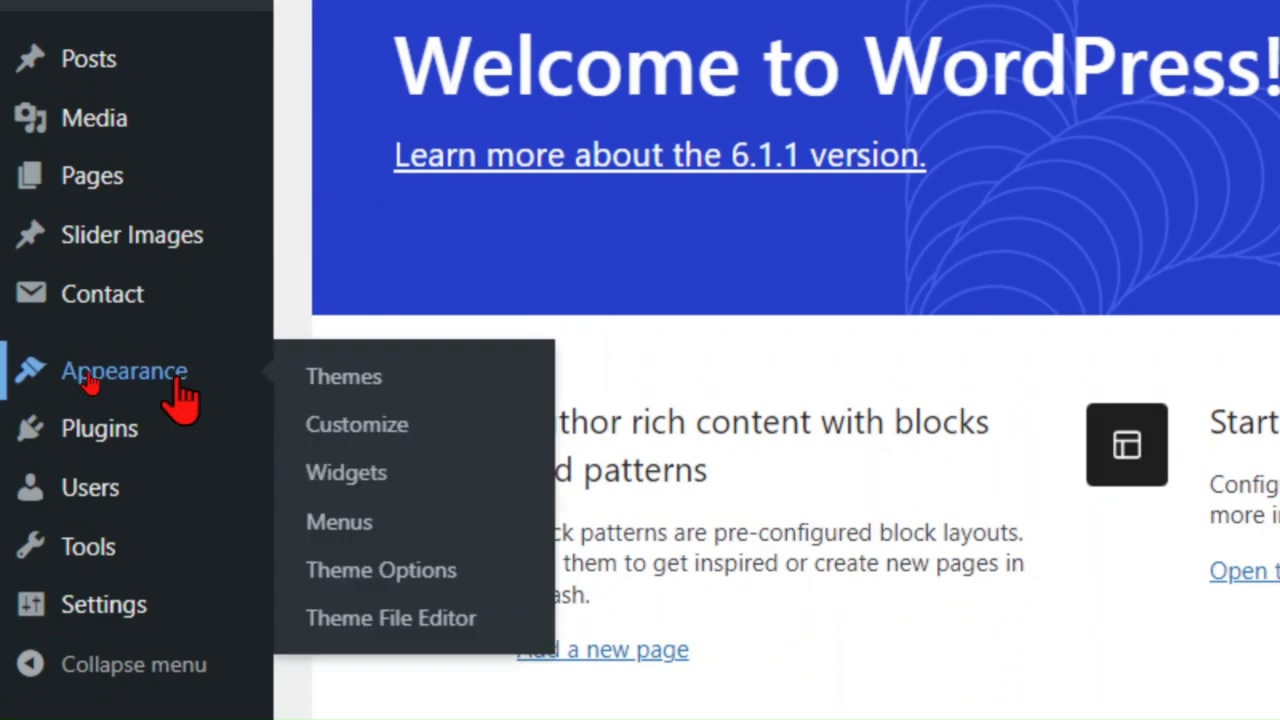
pyautogui.click(340, 522)
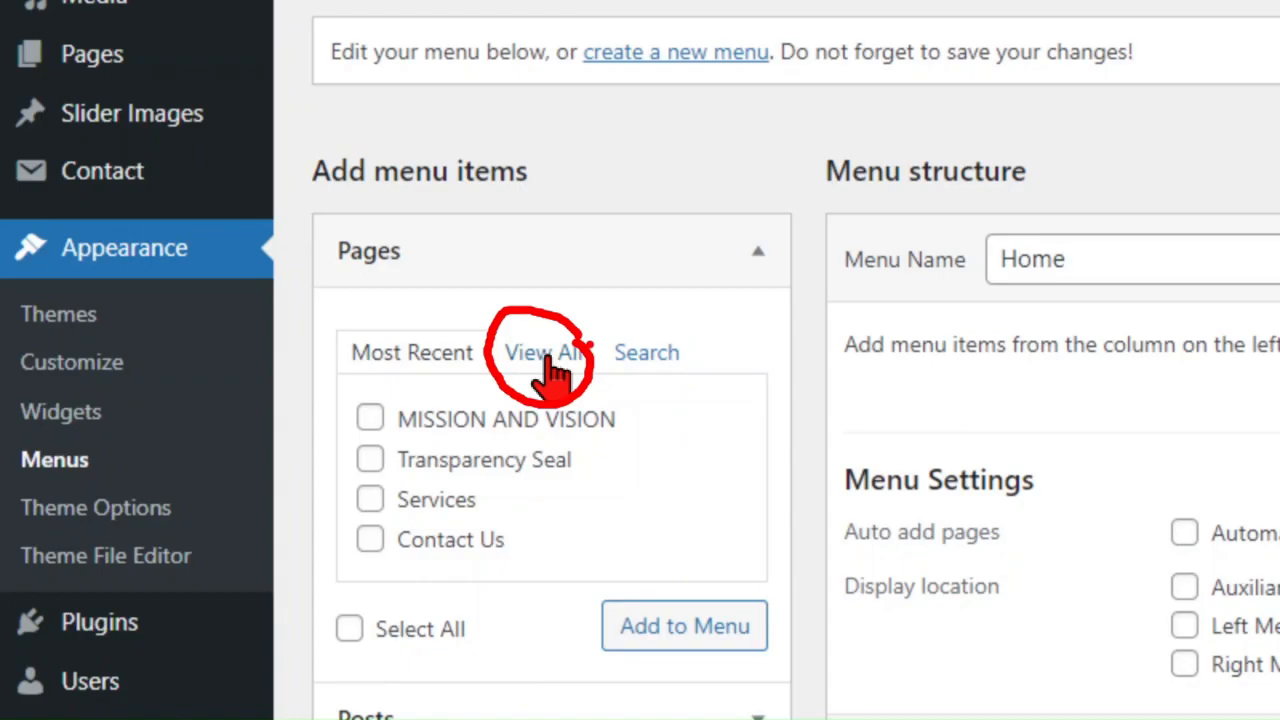
# Look through the full list of pages available for the menu, search them for "contact", and clear the search
pyautogui.click(543, 355)
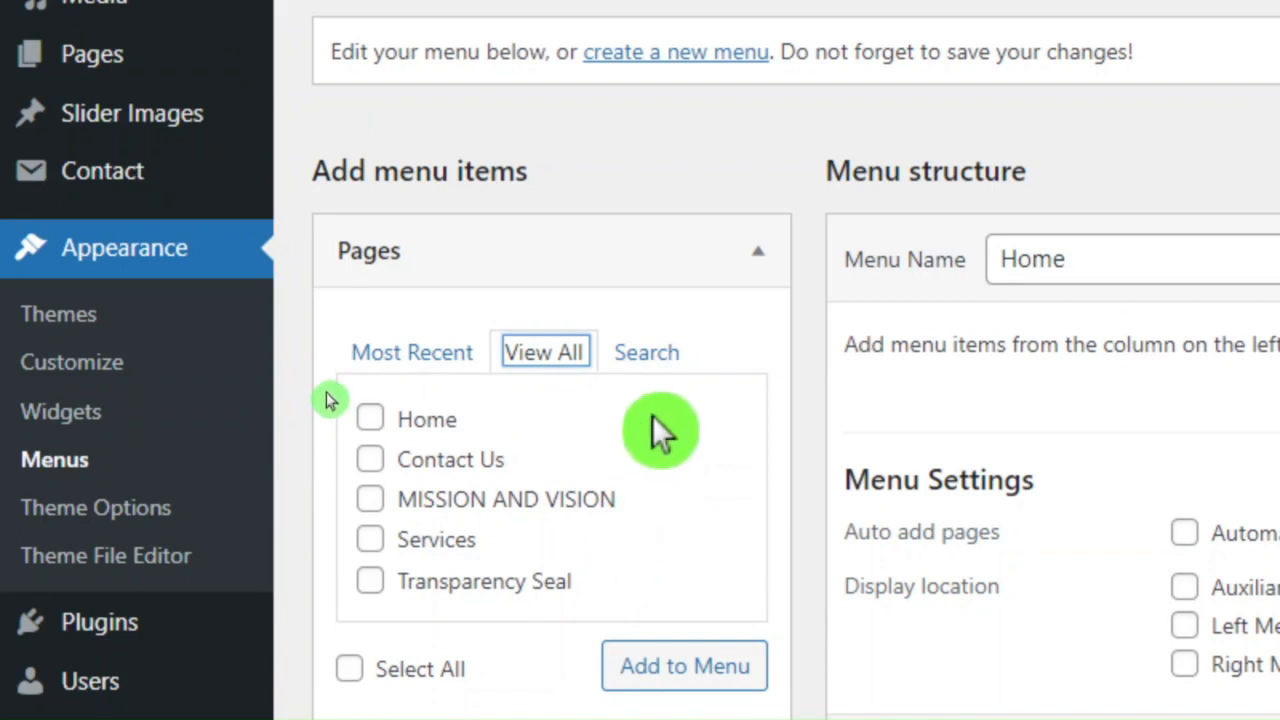
pyautogui.click(647, 355)
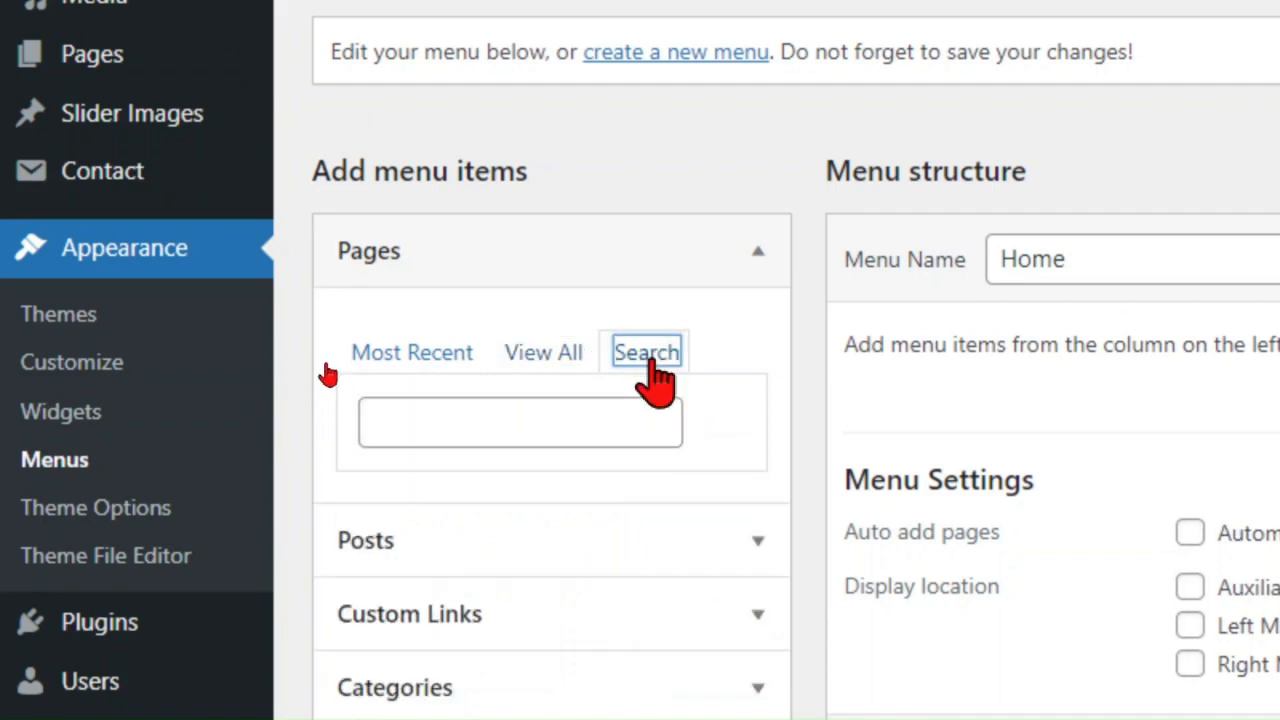
pyautogui.click(543, 440)
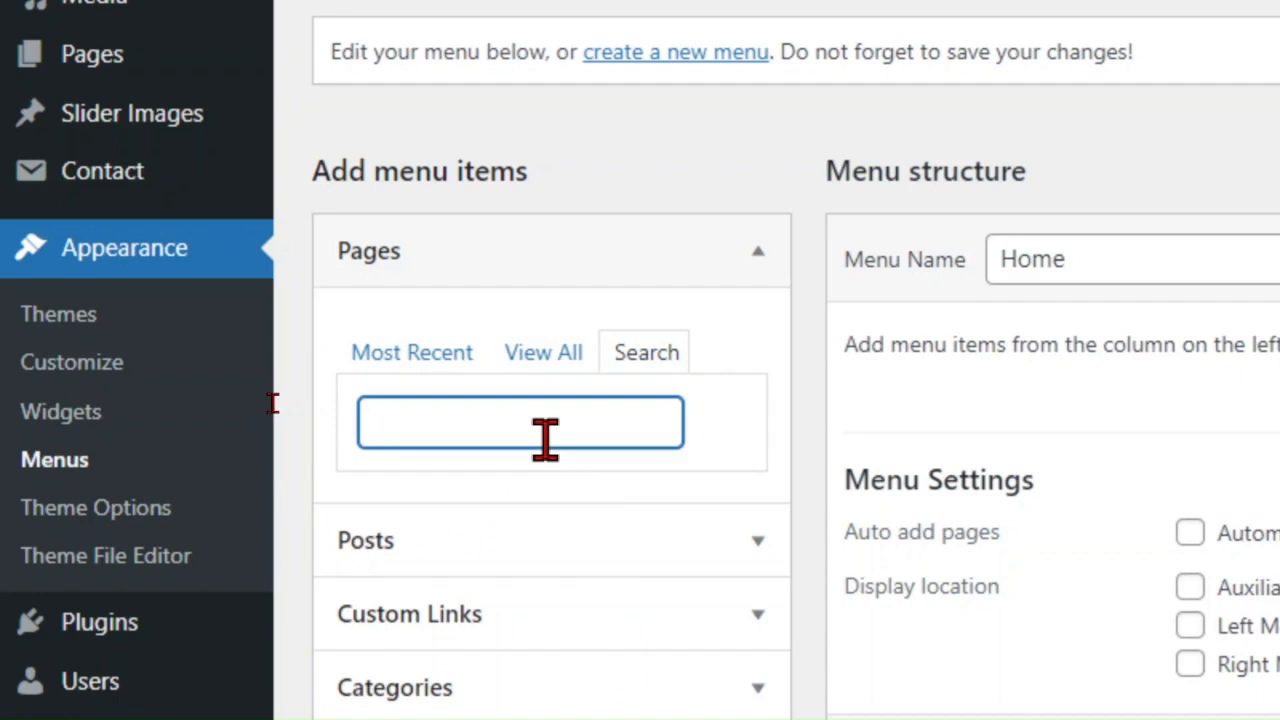
pyautogui.write('contact')
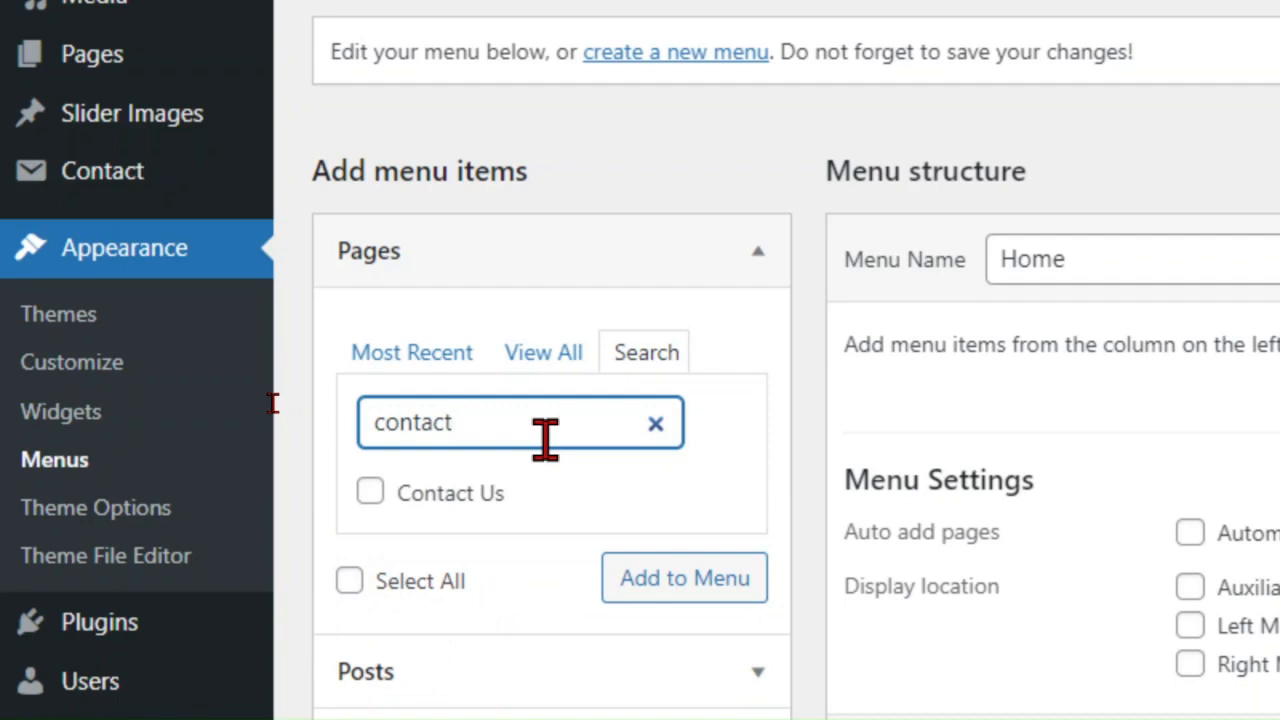
pyautogui.click(654, 423)
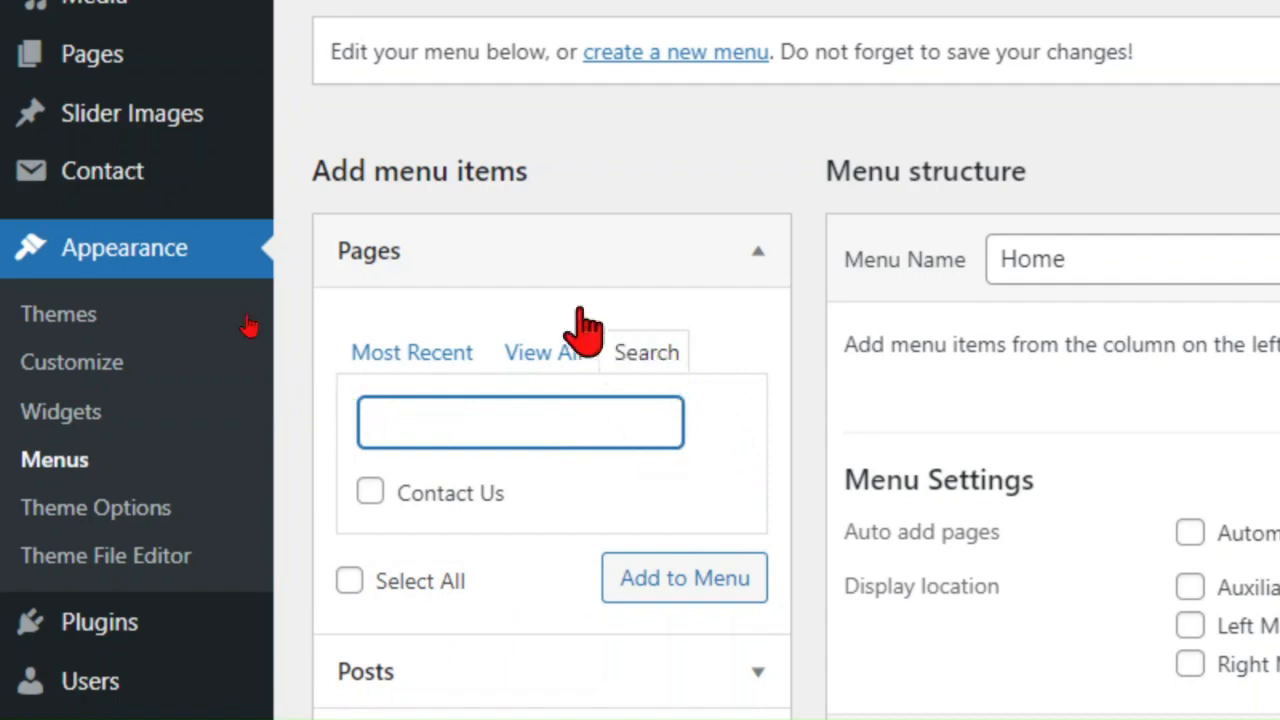
pyautogui.click(783, 185)
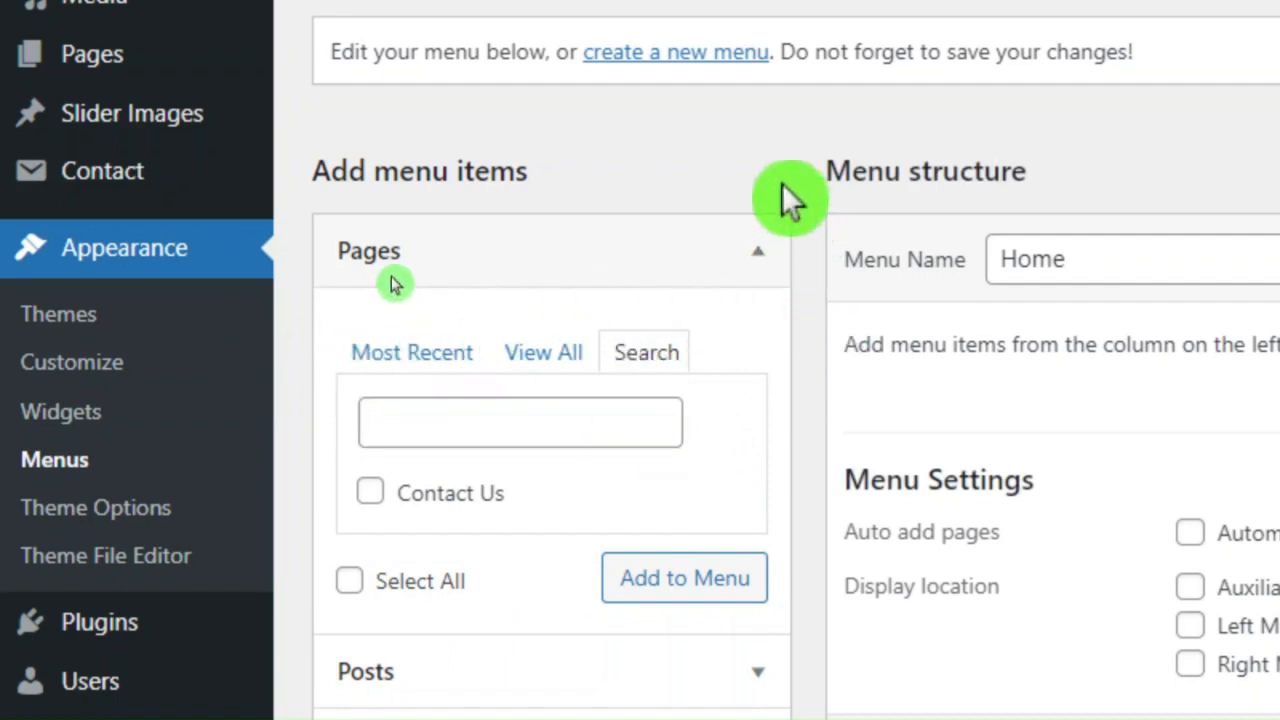
# Show the most recent pages, select all of them as menu items, and clear the selection again
pyautogui.click(402, 356)
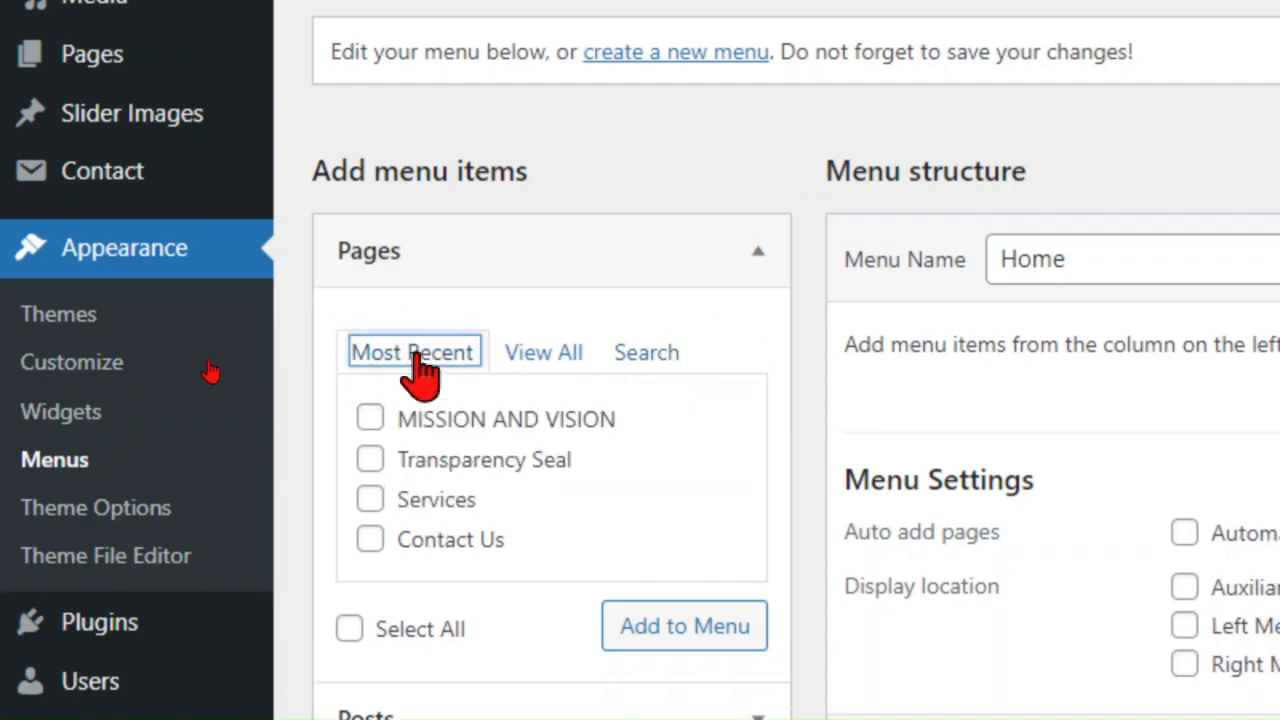
pyautogui.click(560, 368)
pyautogui.click(445, 362)
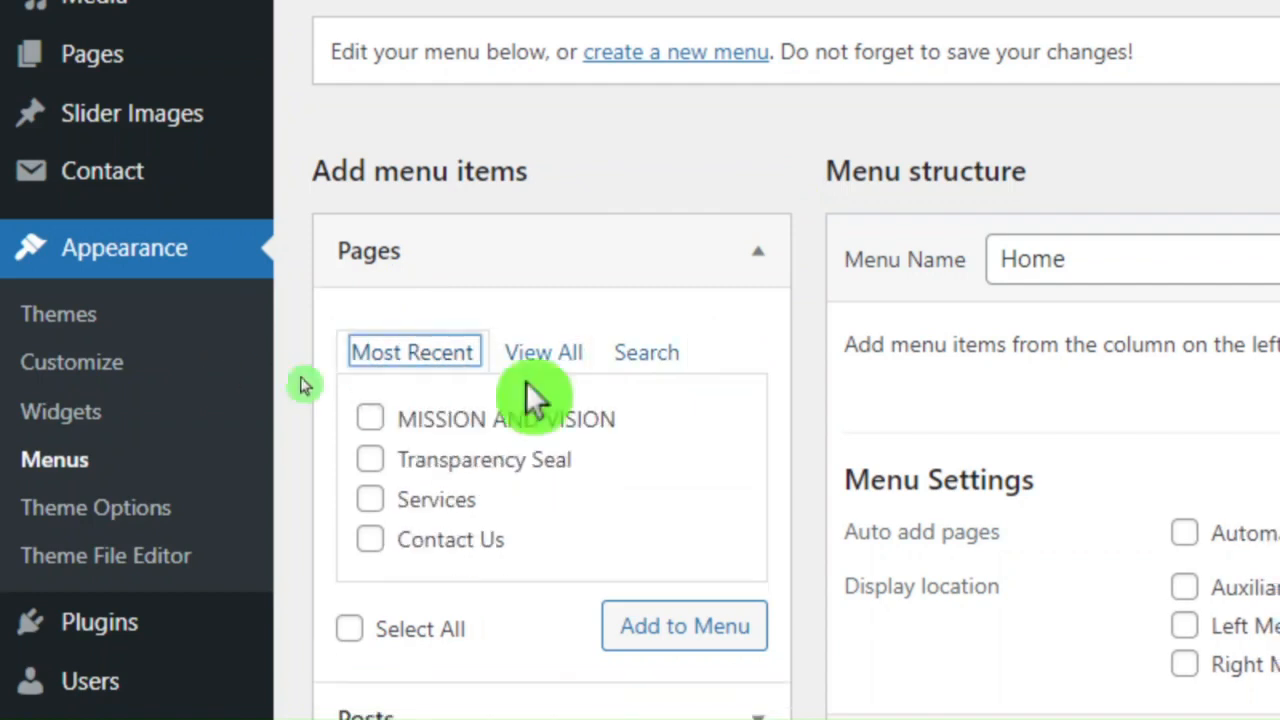
pyautogui.scroll(-1, 612, 442)
pyautogui.scroll(-2, 443, 409)
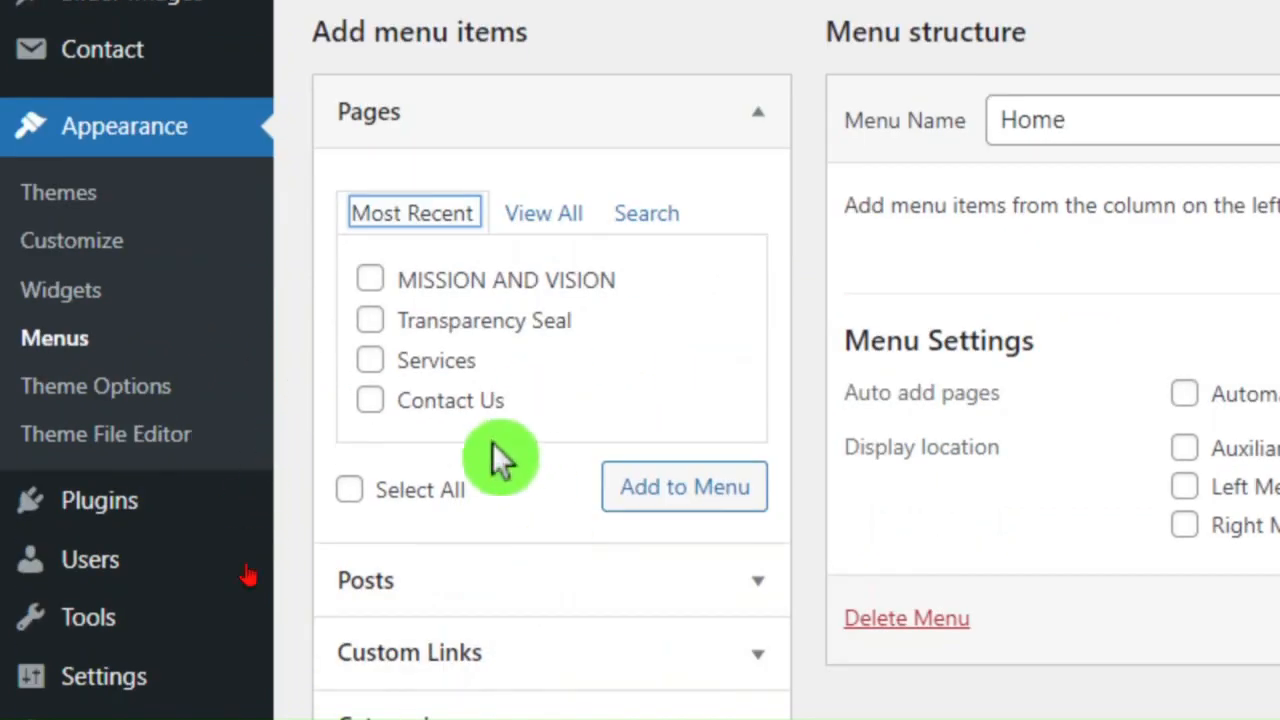
pyautogui.scroll(-1, 500, 457)
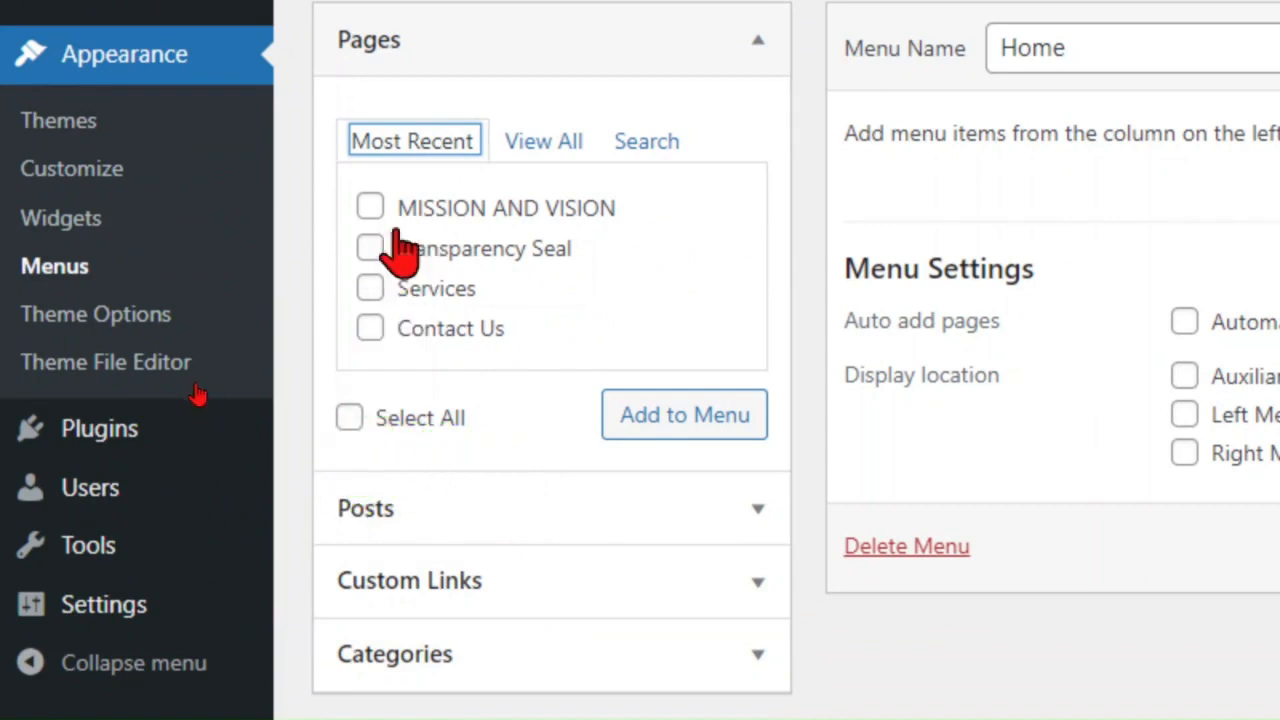
pyautogui.click(349, 419)
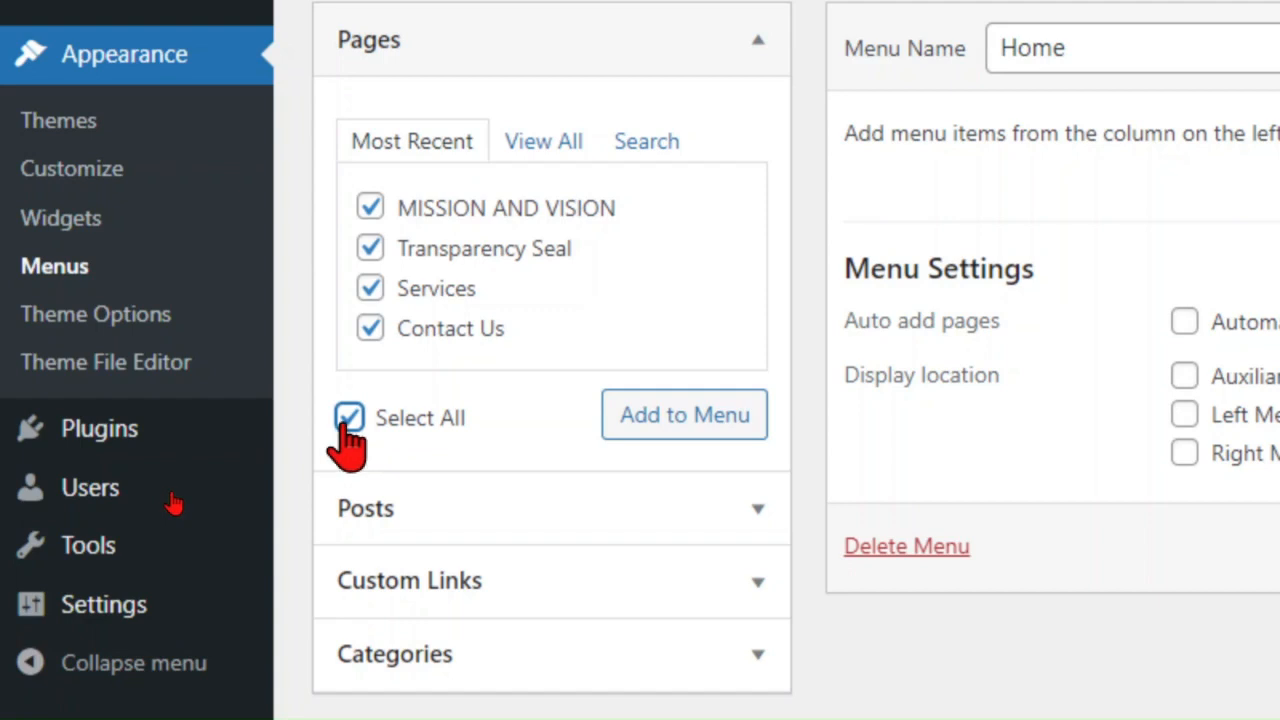
pyautogui.click(349, 418)
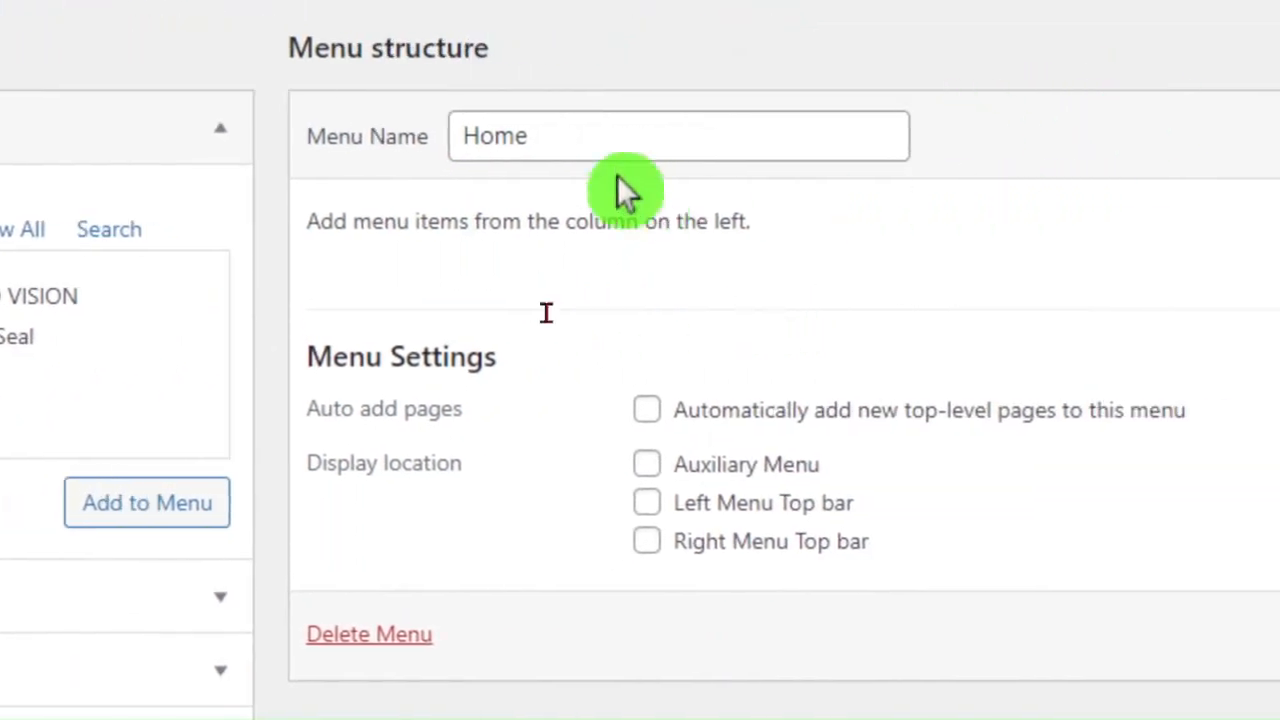
# Rename the menu as Top-bar-menu and check the site's top bar before returning to the menu editor
pyautogui.moveTo(609, 137); pyautogui.dragTo(423, 137)
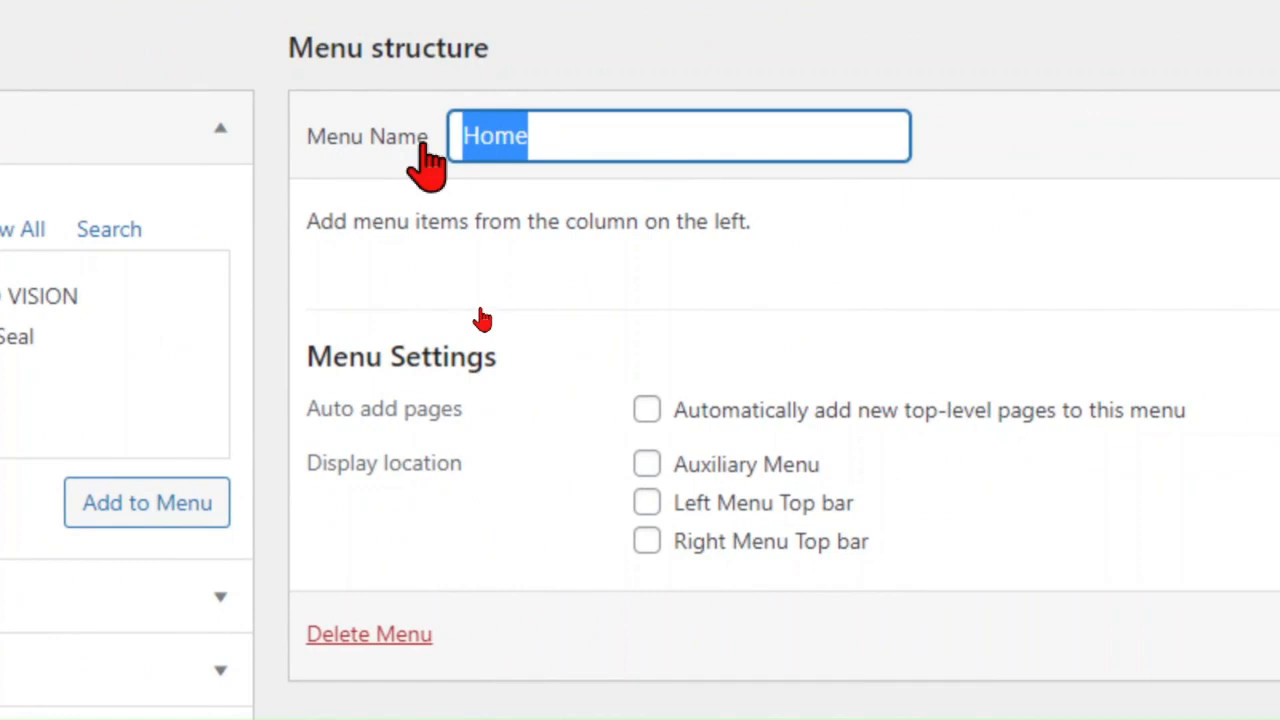
pyautogui.write('Top')
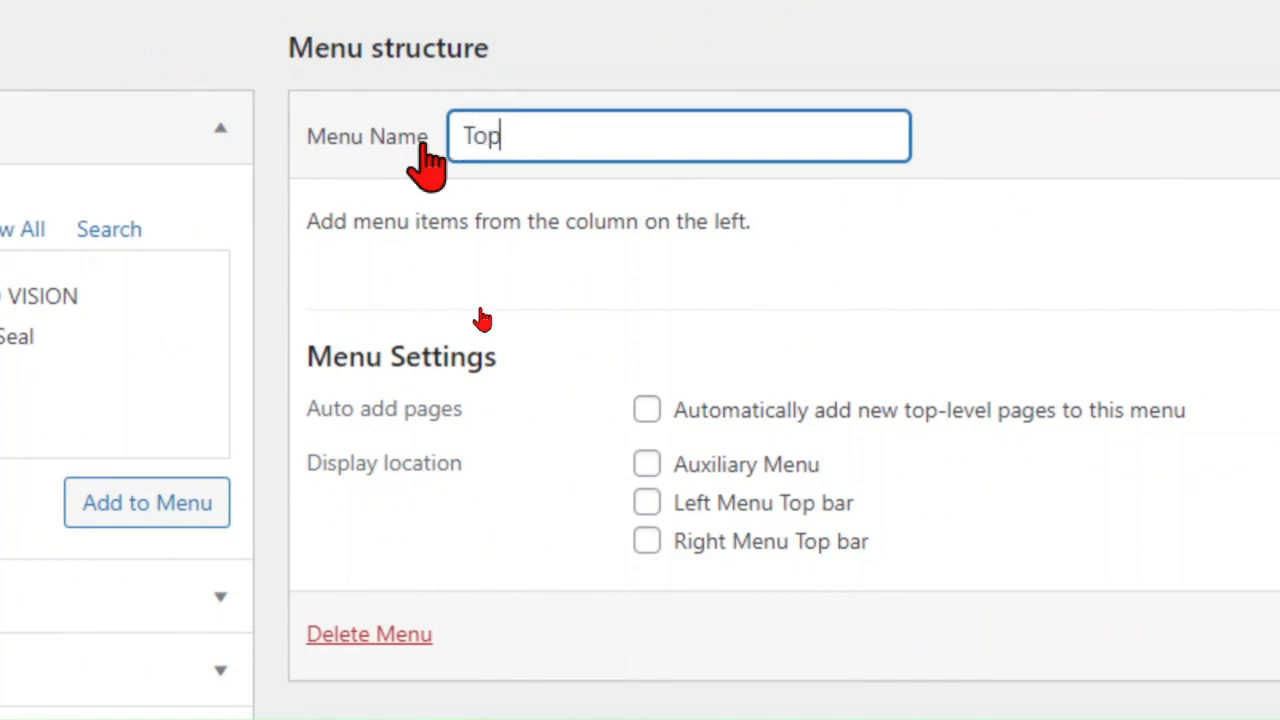
pyautogui.write('-bar-menu')
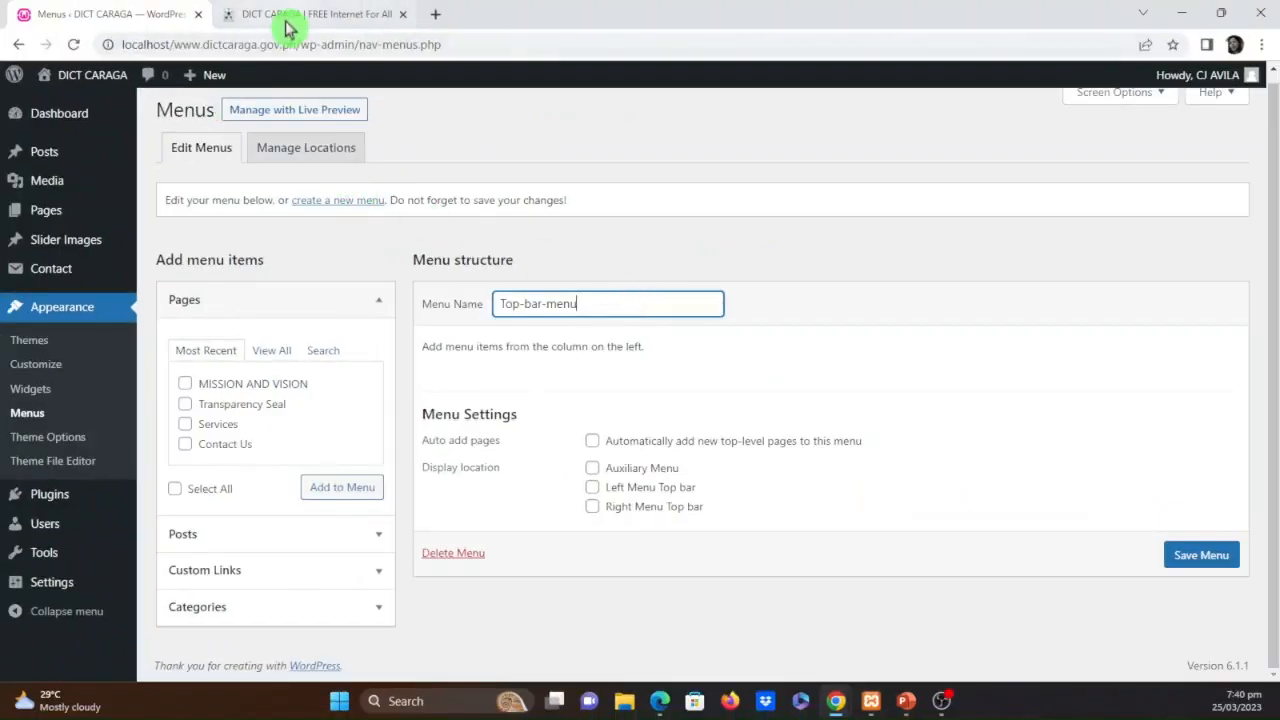
pyautogui.click(290, 15)
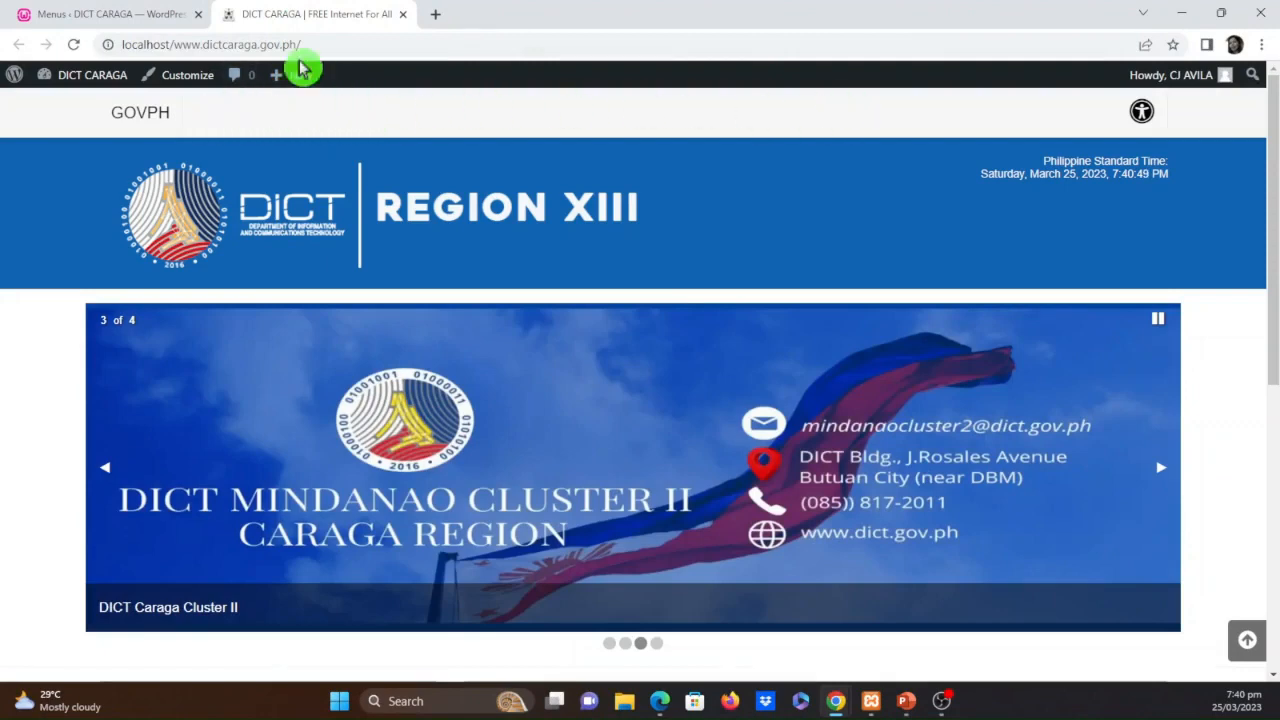
pyautogui.click(149, 16)
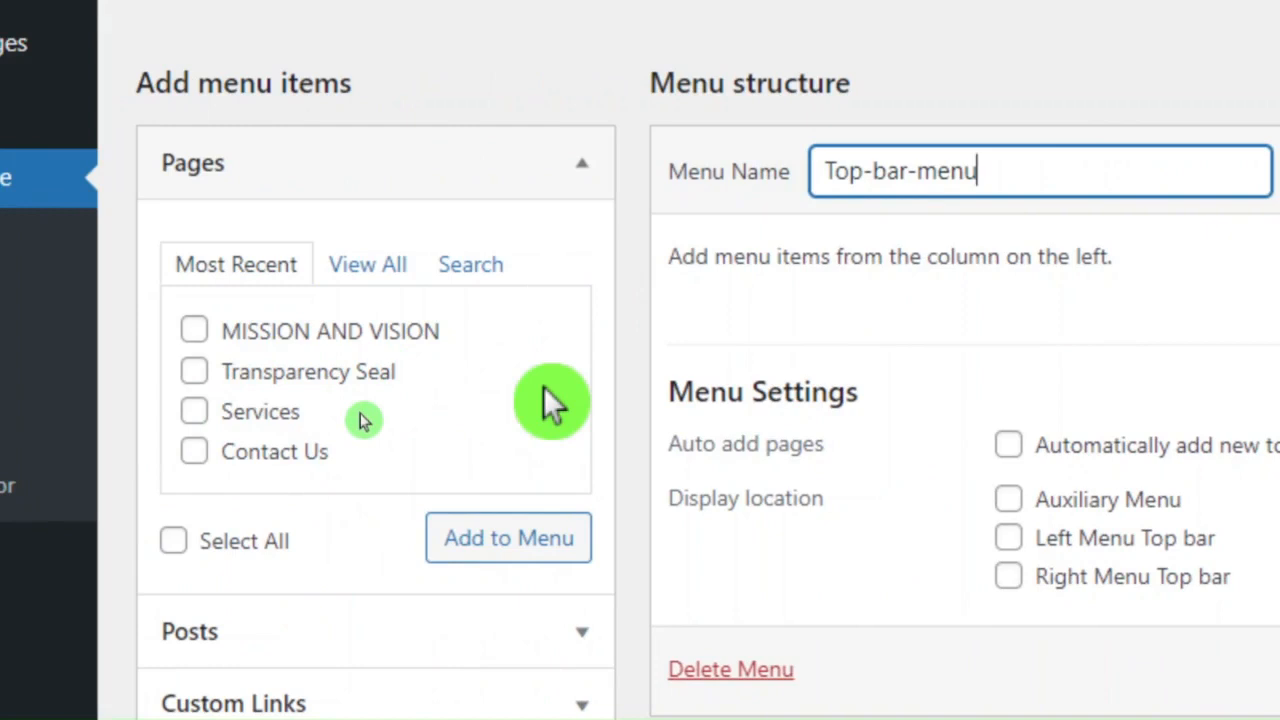
# Add the Transparency Seal, Services and Contact Us pages to Top-bar-menu and order them Services, Contact Us, Transparency Seal
pyautogui.click(195, 376)
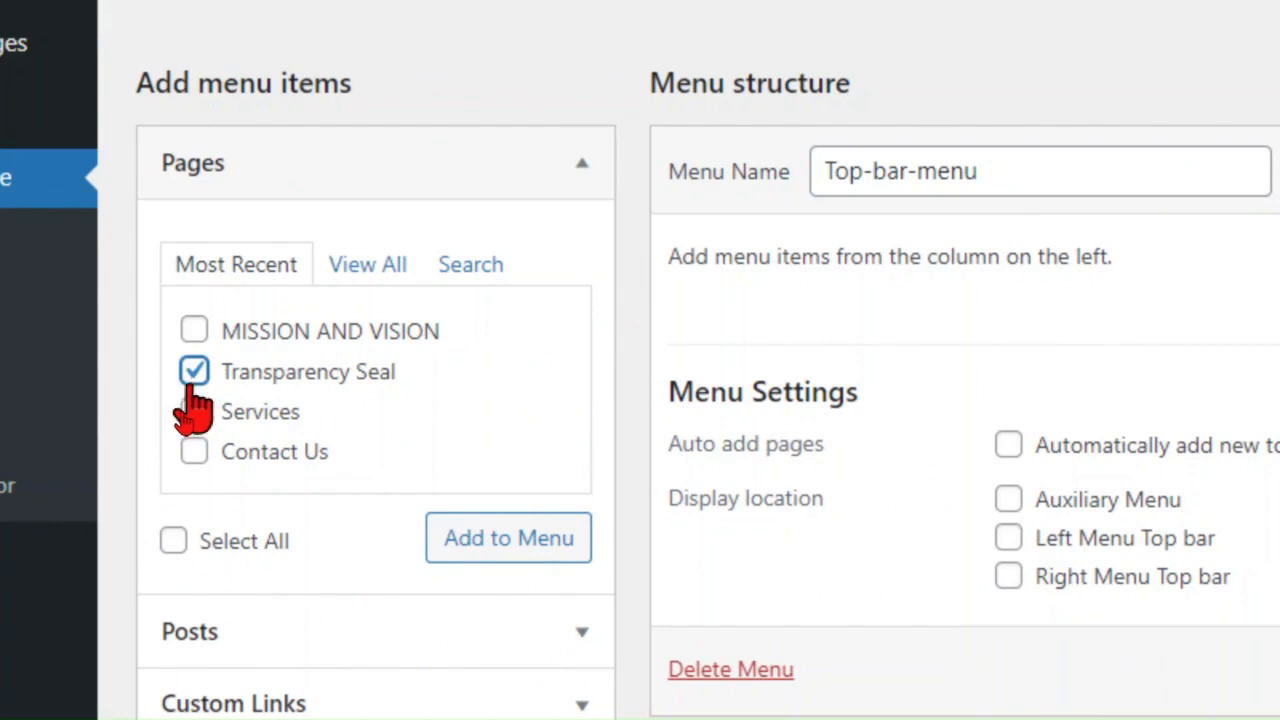
pyautogui.click(192, 424)
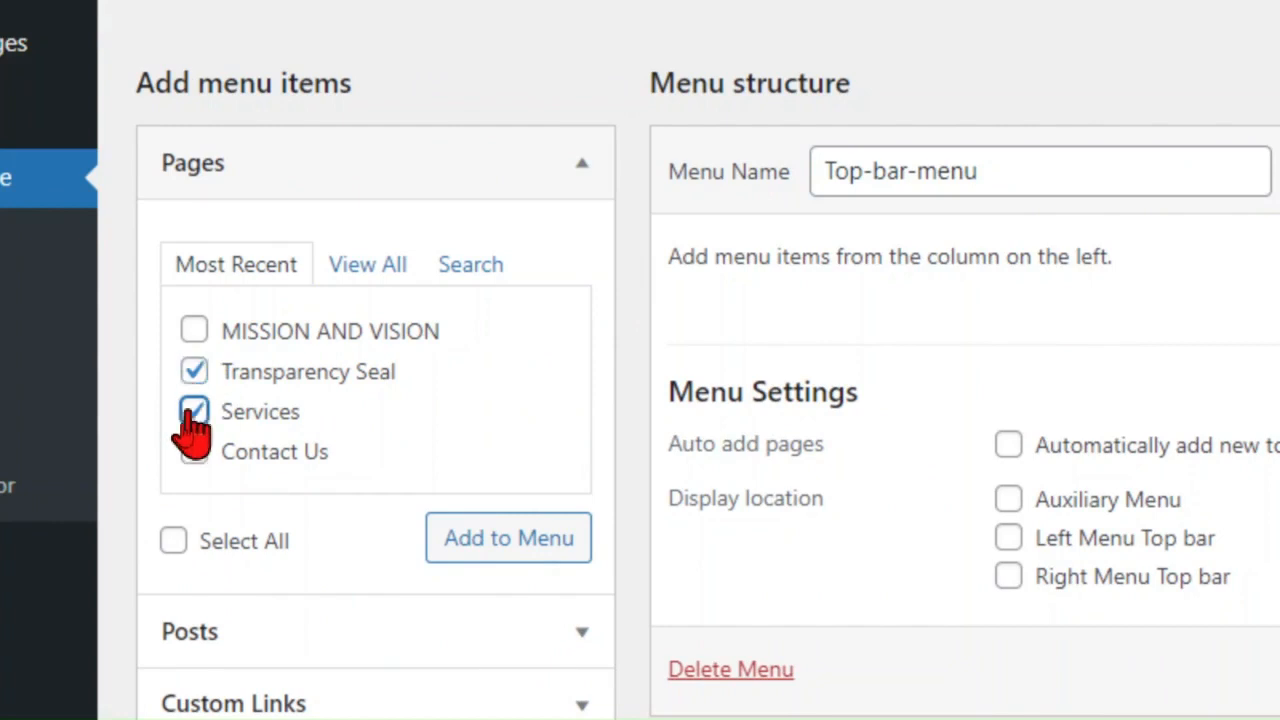
pyautogui.click(190, 456)
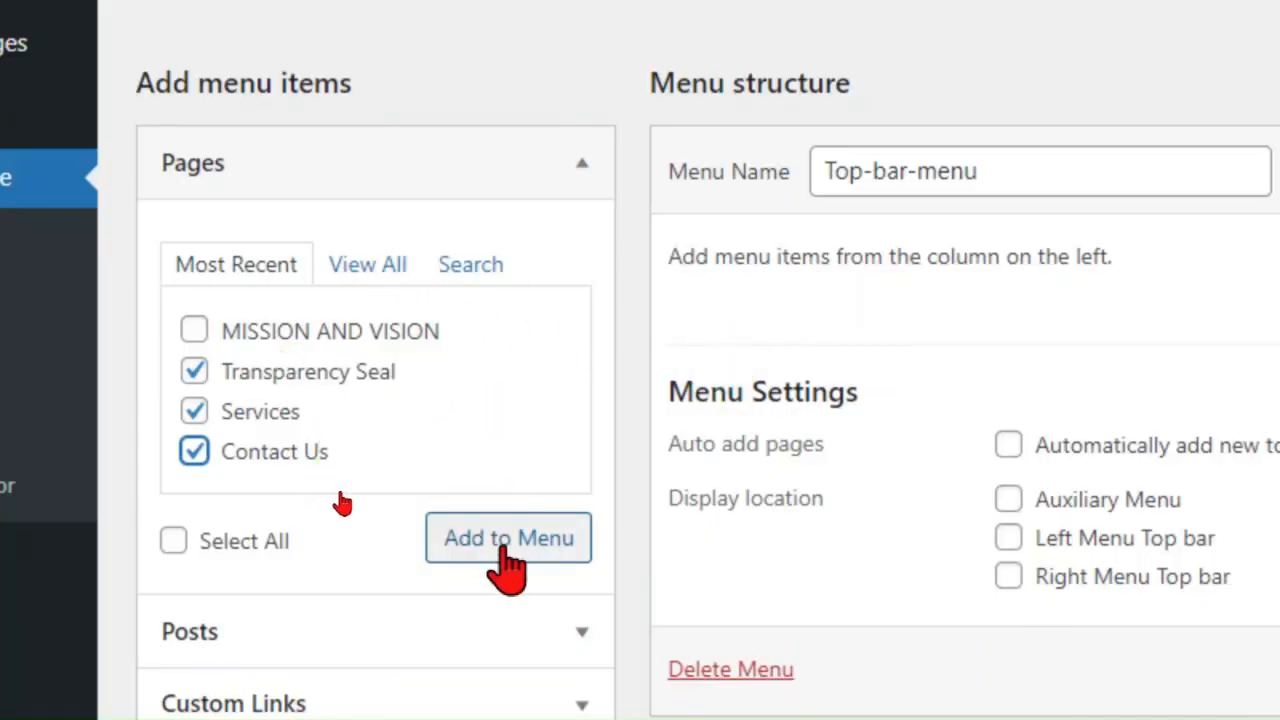
pyautogui.click(506, 550)
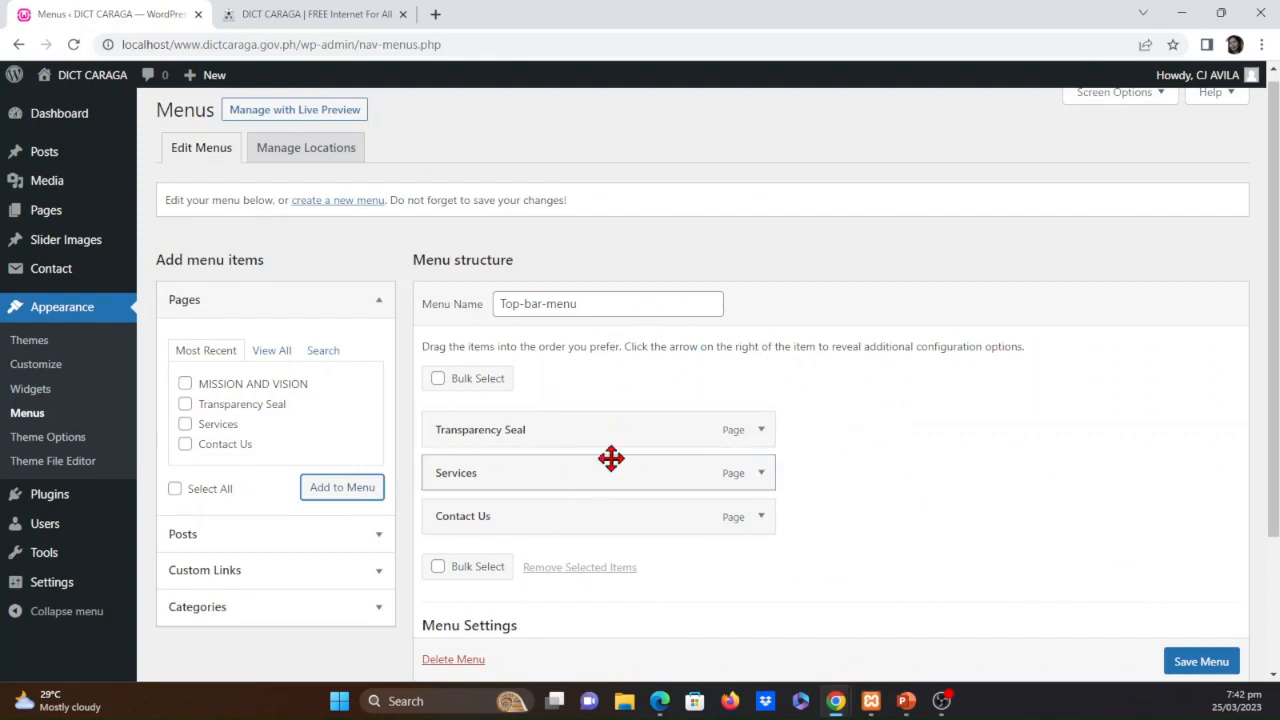
pyautogui.moveTo(591, 477); pyautogui.dragTo(586, 418)
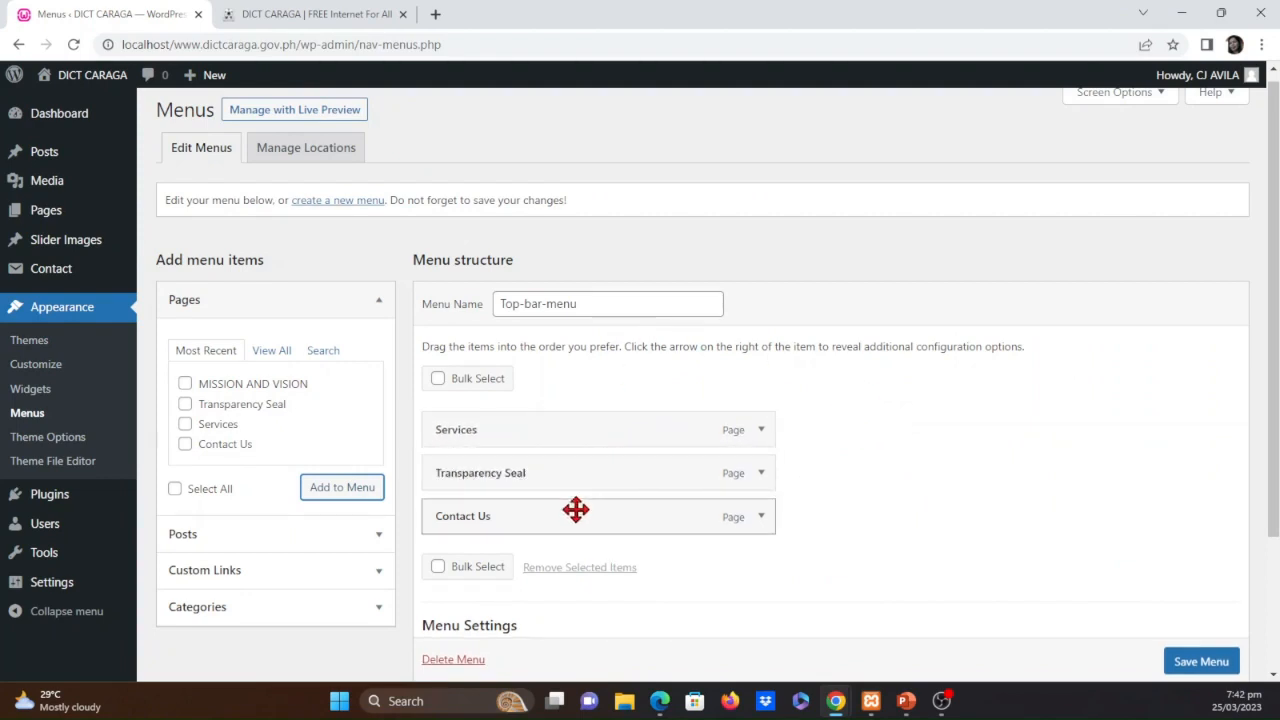
pyautogui.moveTo(576, 520); pyautogui.dragTo(572, 482)
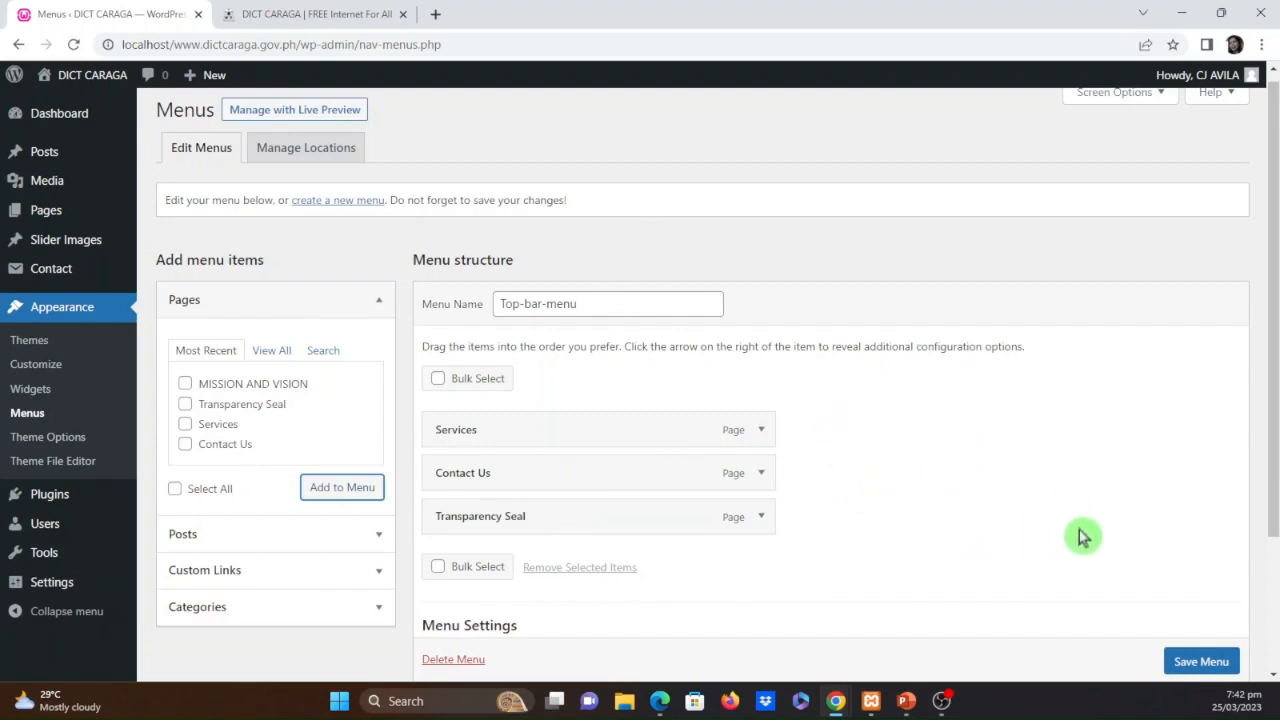
# Assign the menu to the Right Menu Top bar location, save it, and reload the site to check its top bar
pyautogui.scroll(-2, 1070, 555)
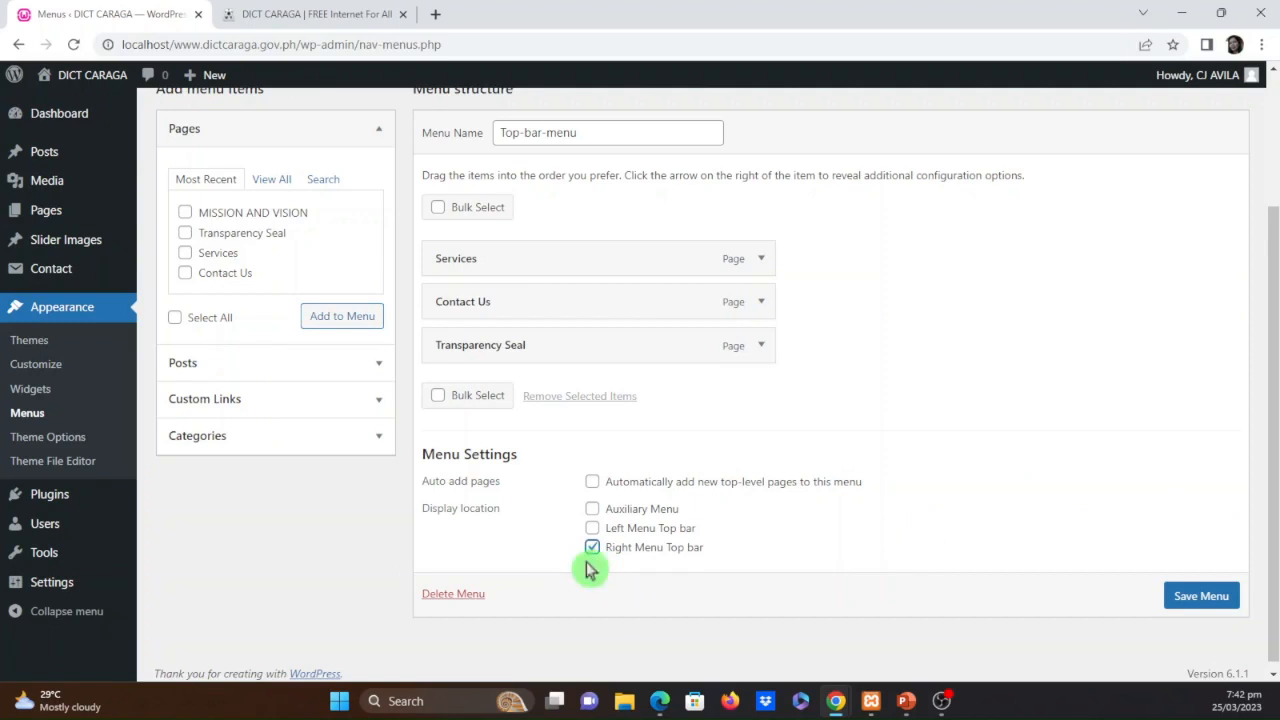
pyautogui.click(1203, 598)
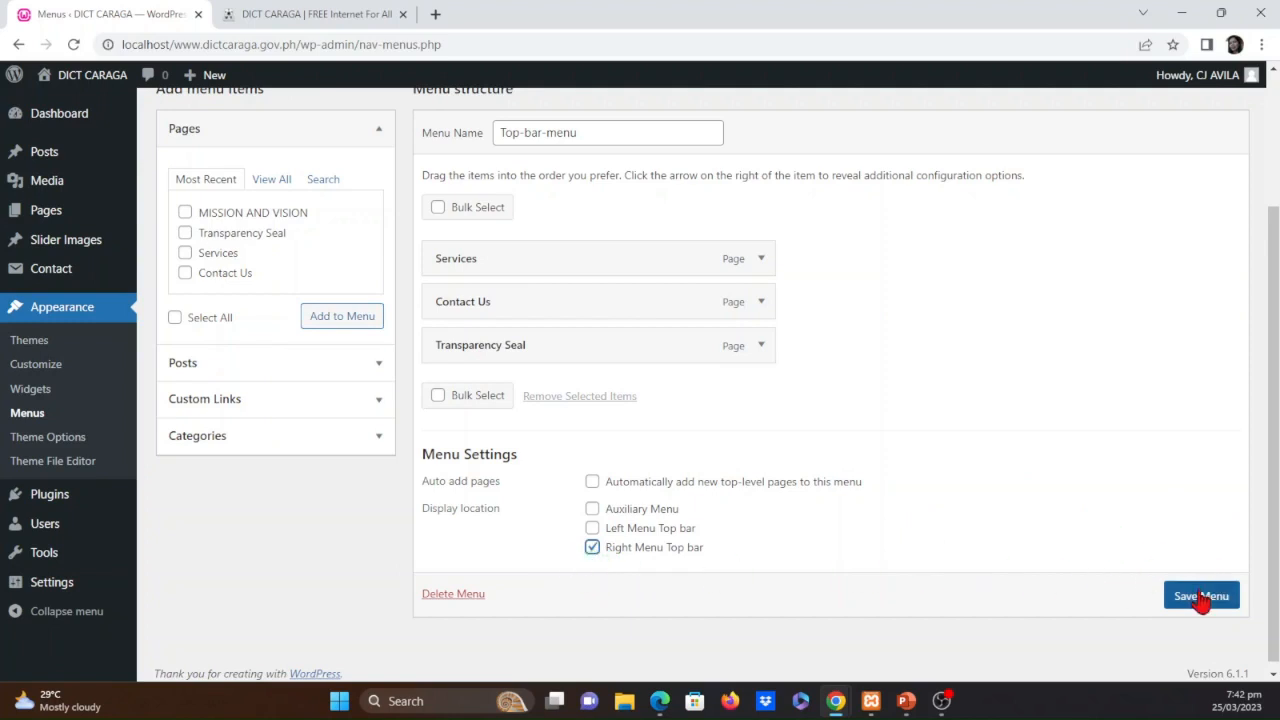
pyautogui.click(1202, 598)
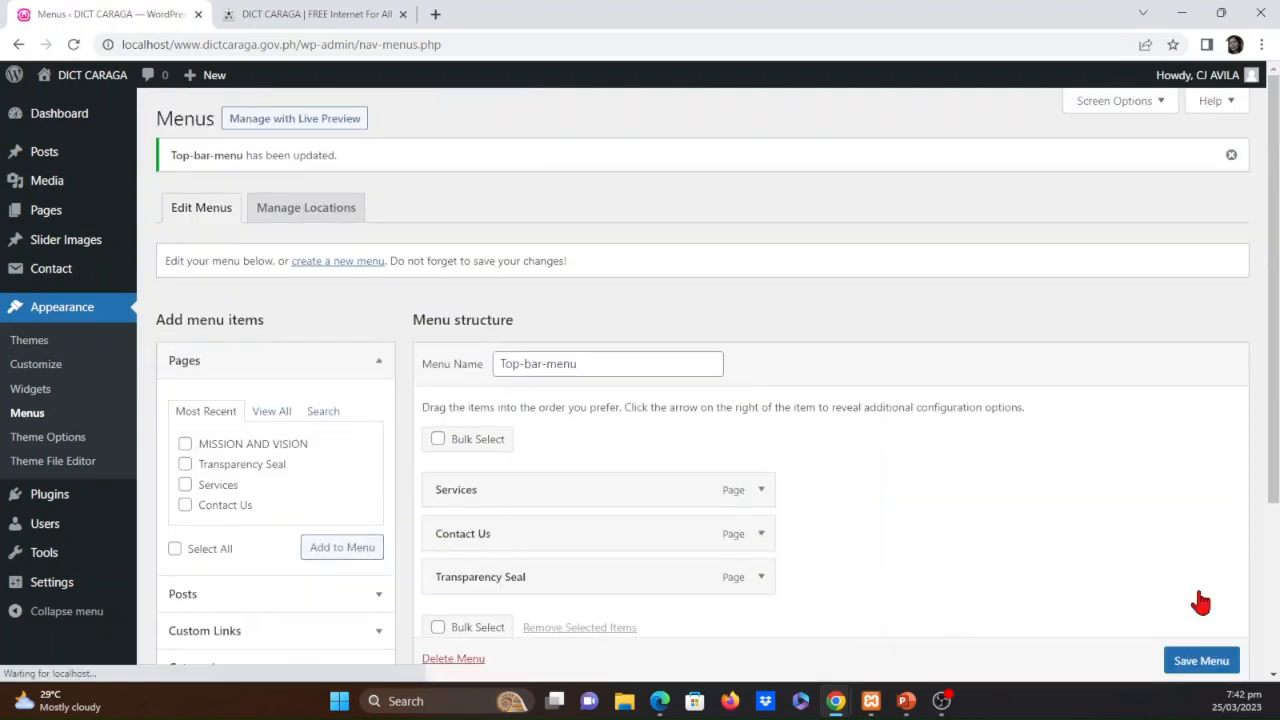
pyautogui.scroll(-3, 1019, 527)
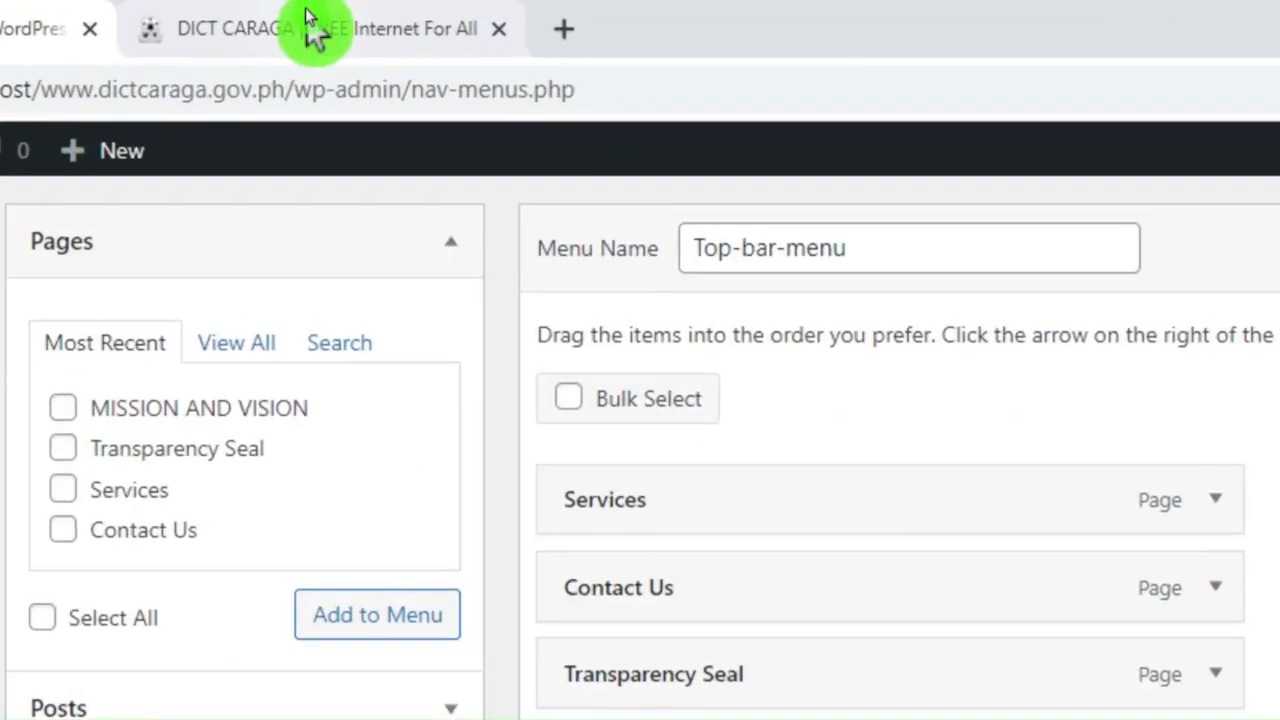
pyautogui.click(310, 15)
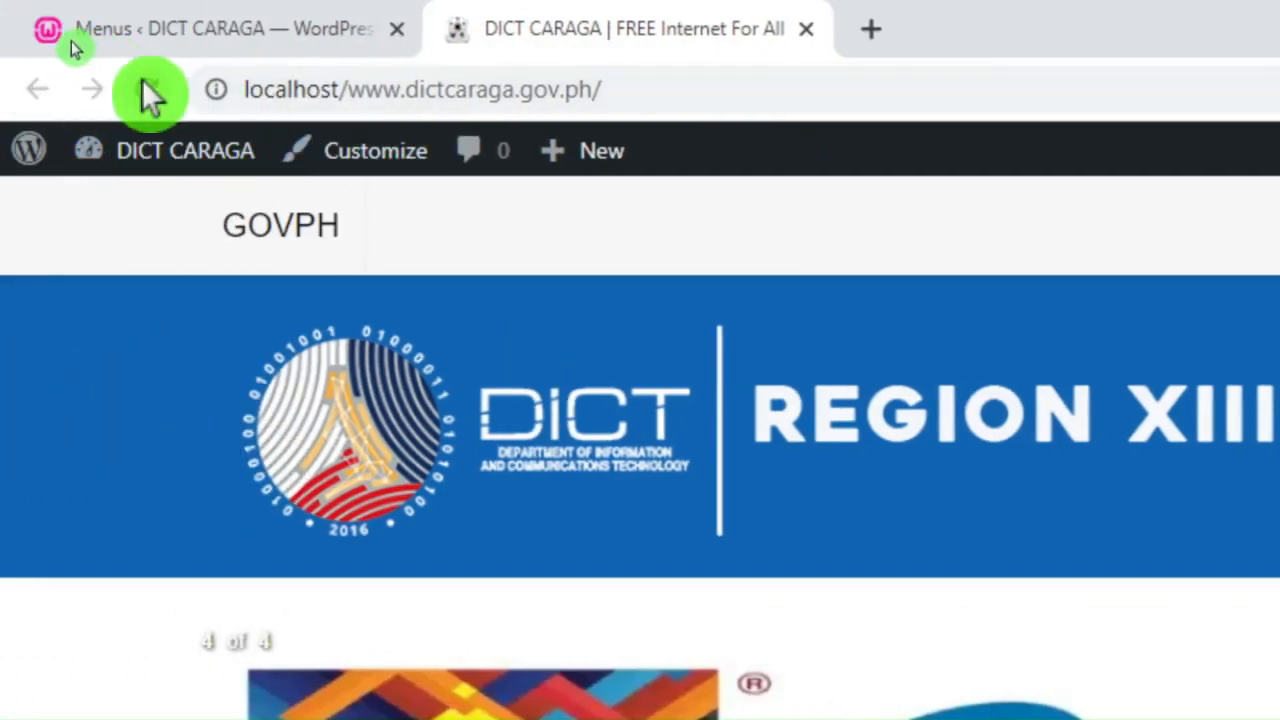
pyautogui.click(145, 88)
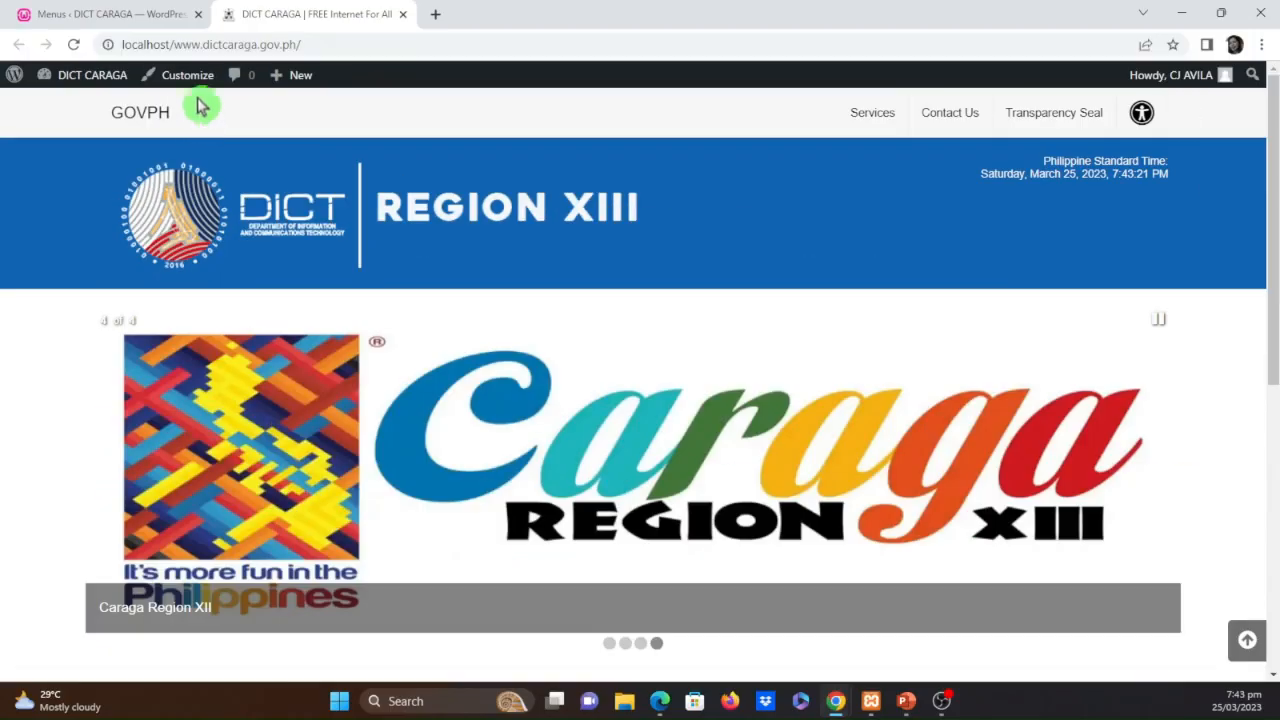
# Switch the menu's display location to Left Menu Top bar, save it, and test the Transparency Seal and Services links on the reloaded site
pyautogui.click(154, 24)
pyautogui.click(592, 539)
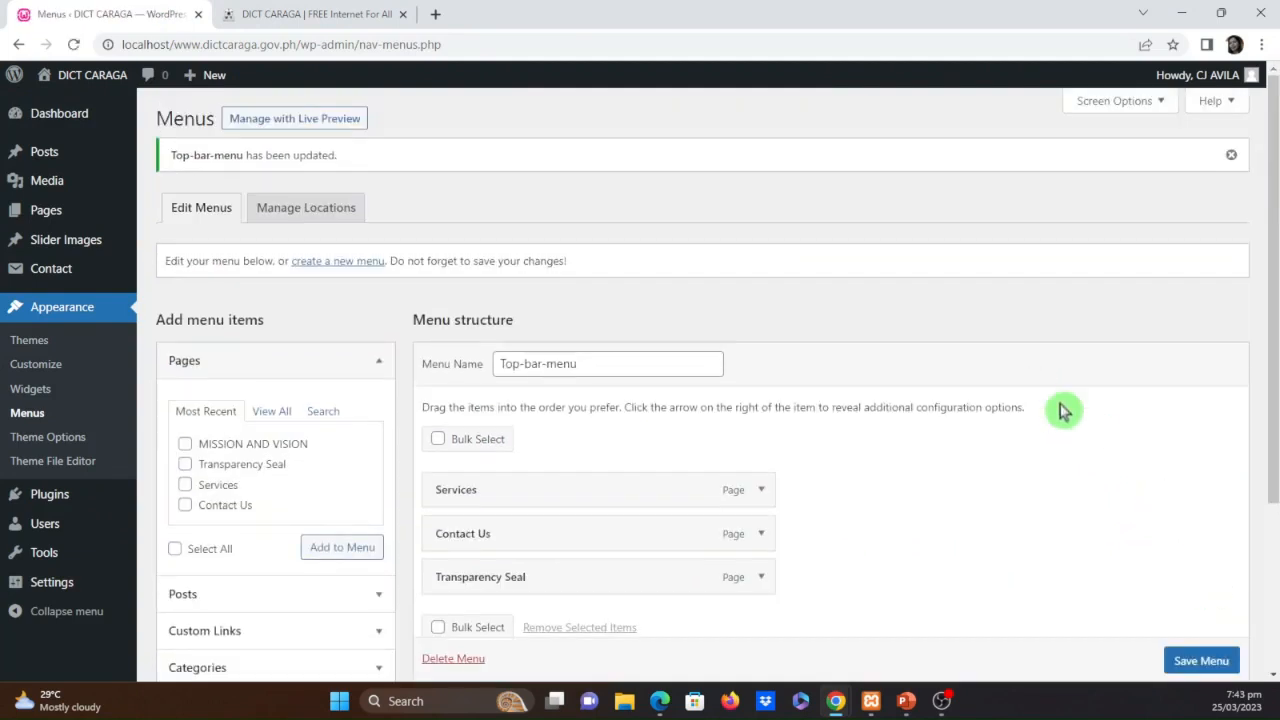
pyautogui.click(294, 14)
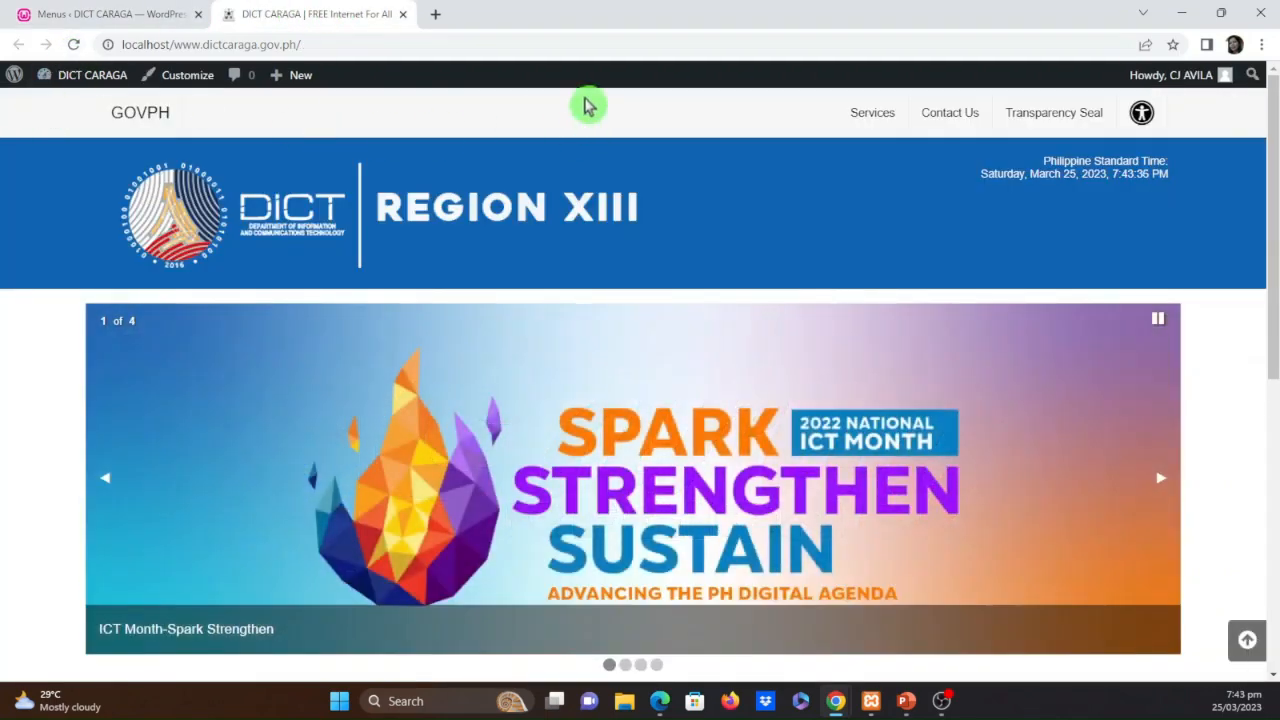
pyautogui.click(78, 46)
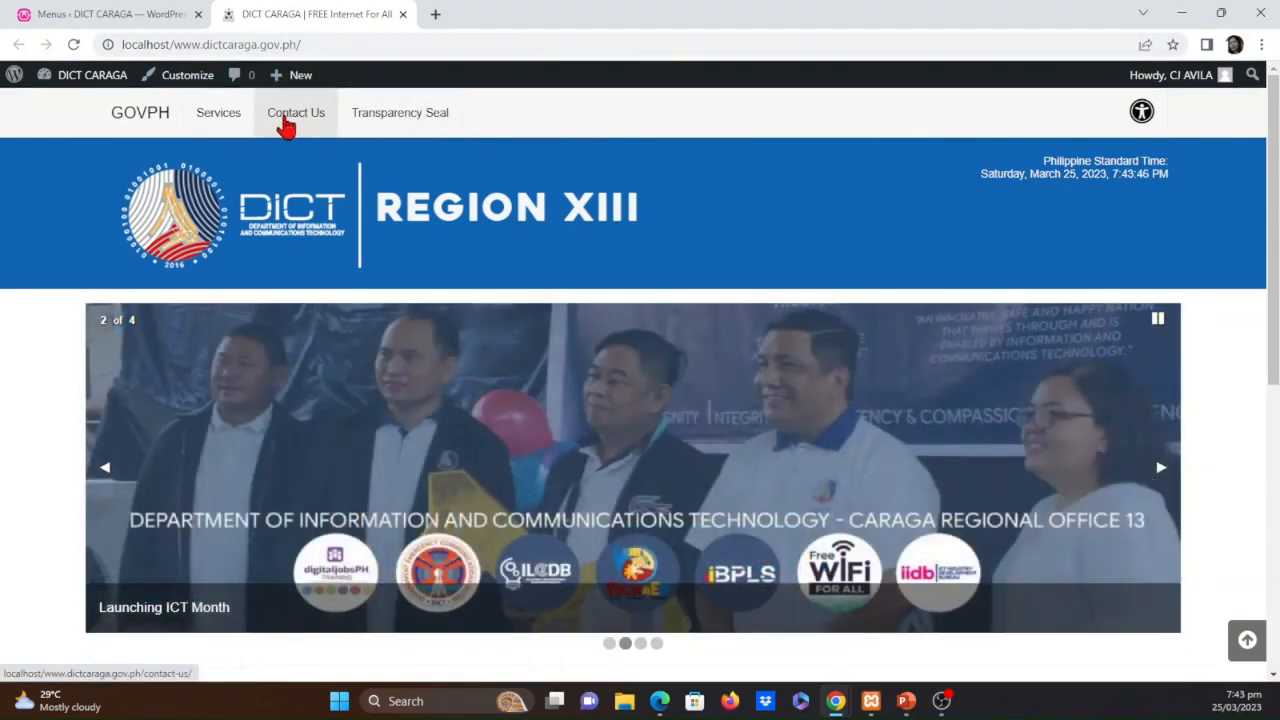
pyautogui.click(415, 108)
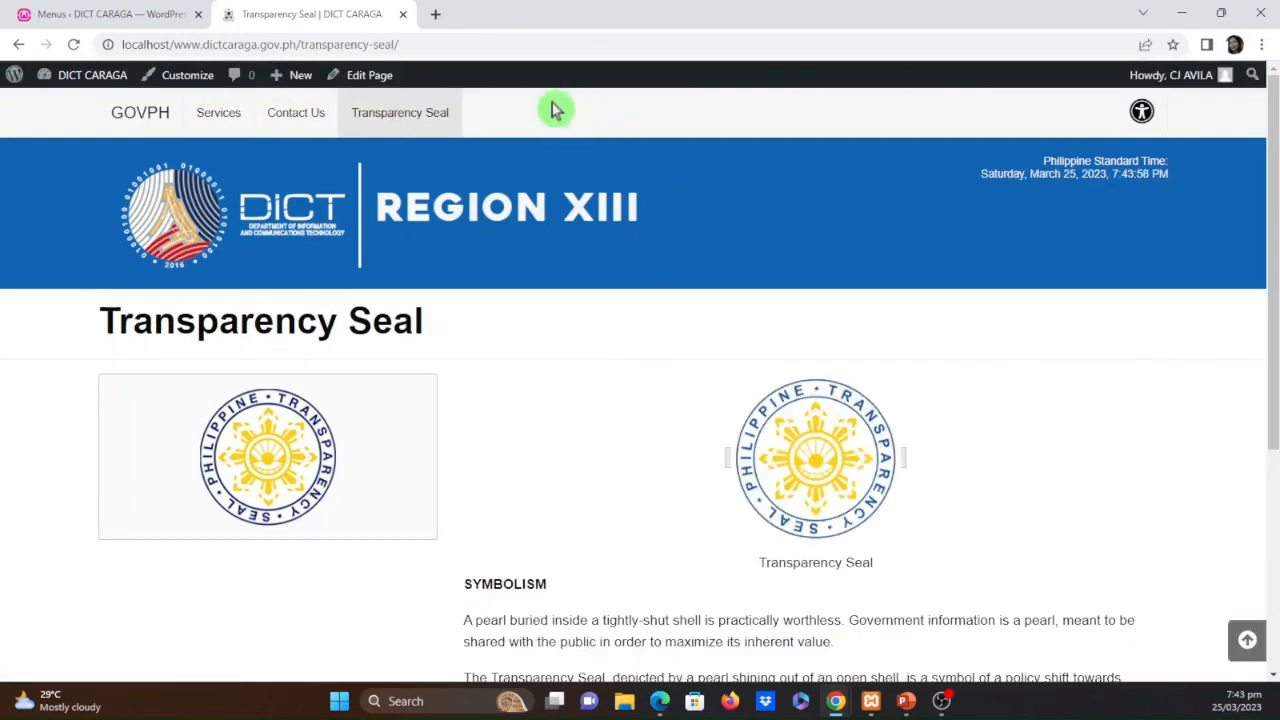
pyautogui.click(220, 120)
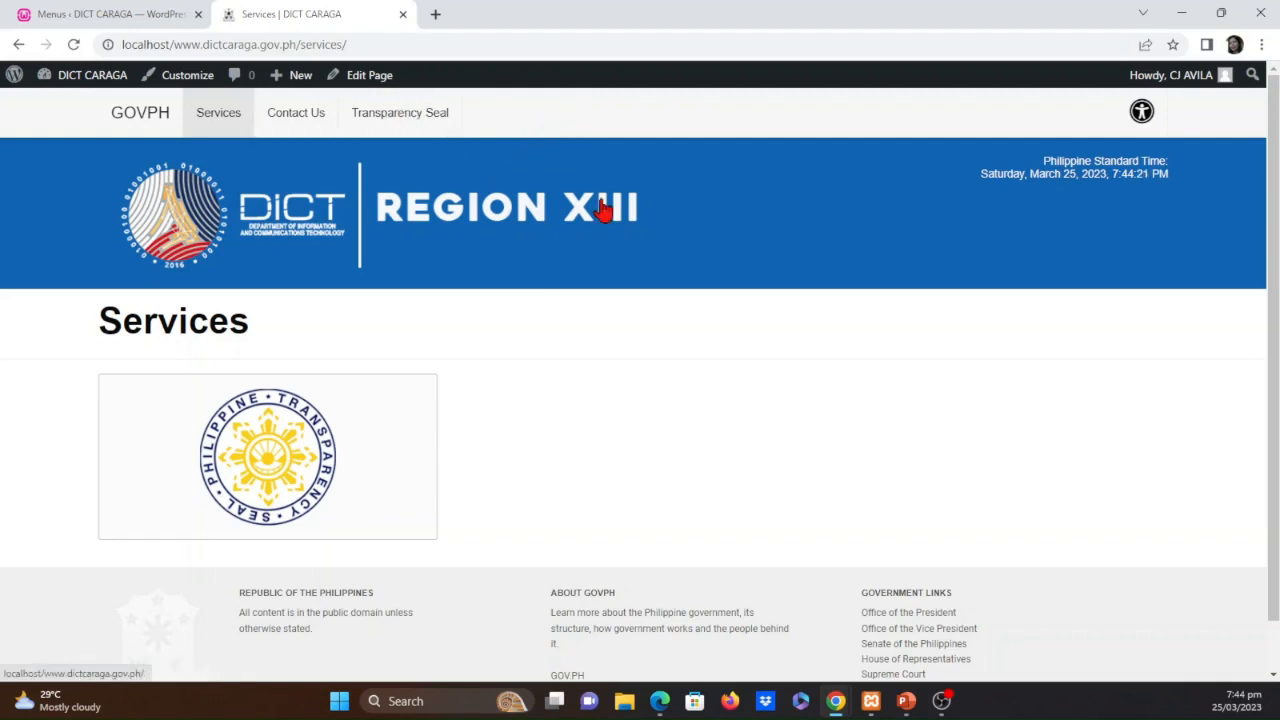
# Create a new page titled Home in the WordPress admin, publish it, and return to the pages list
pyautogui.click(120, 16)
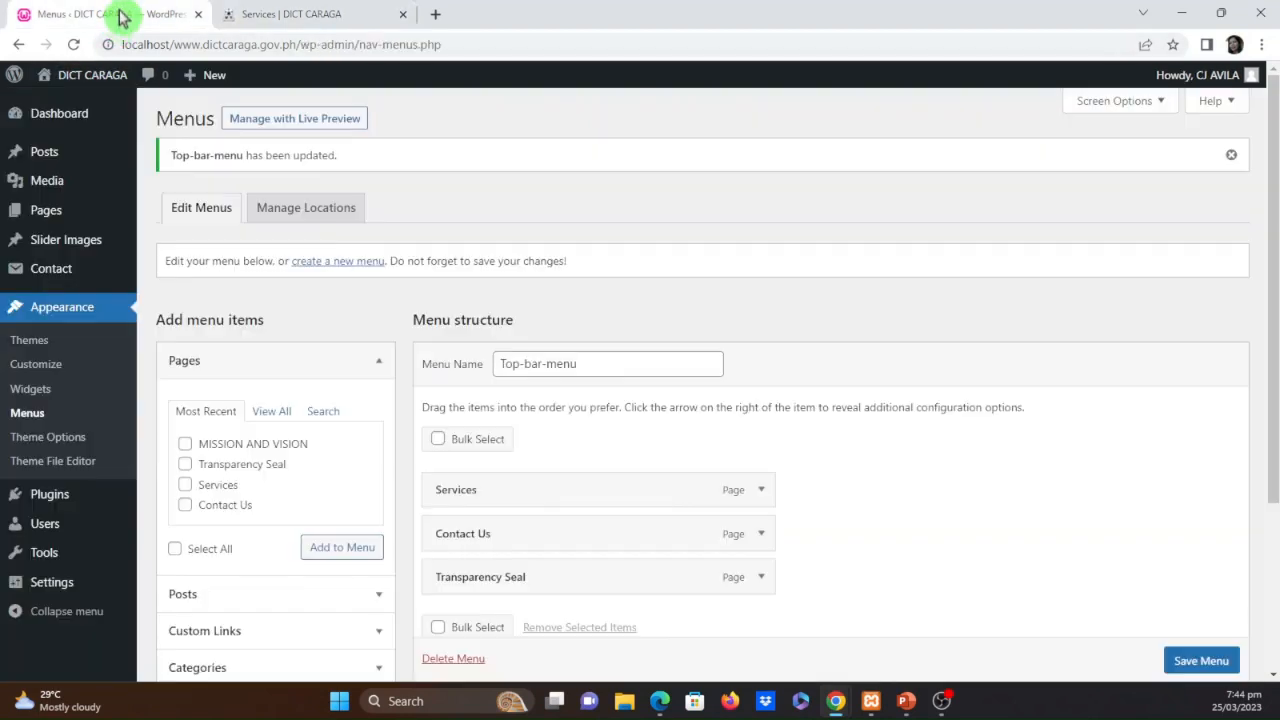
pyautogui.click(60, 214)
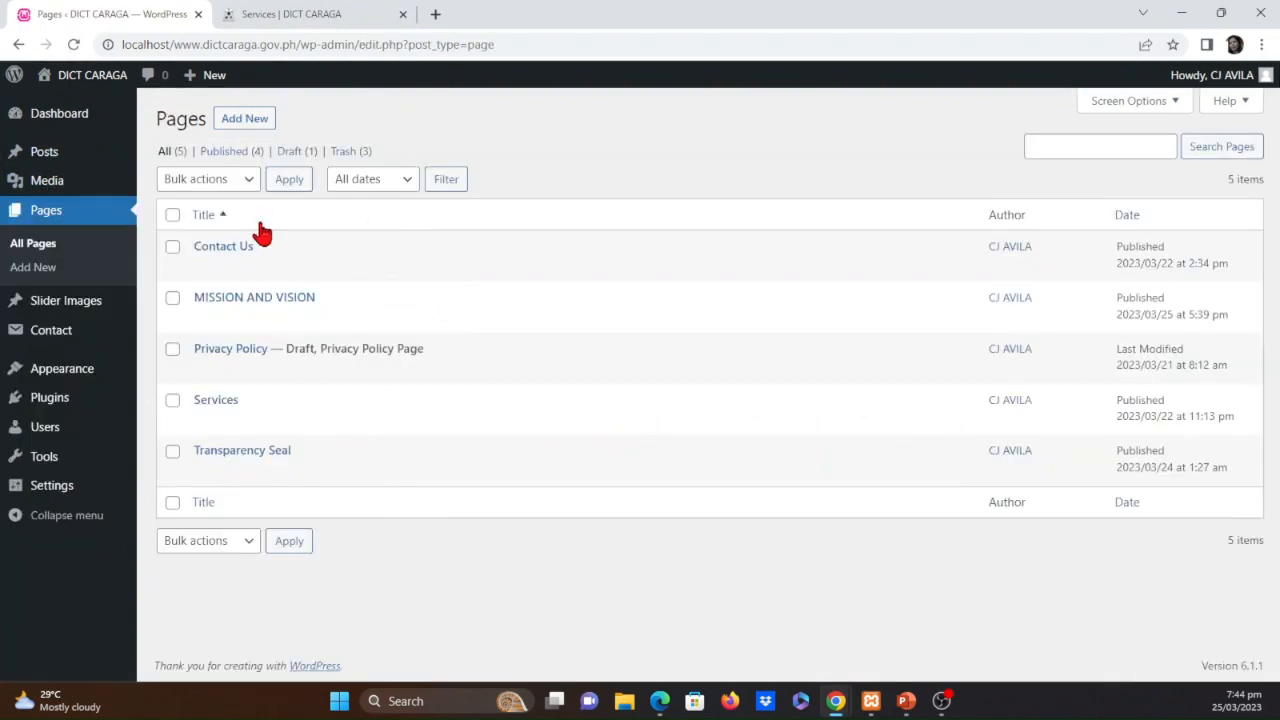
pyautogui.click(245, 120)
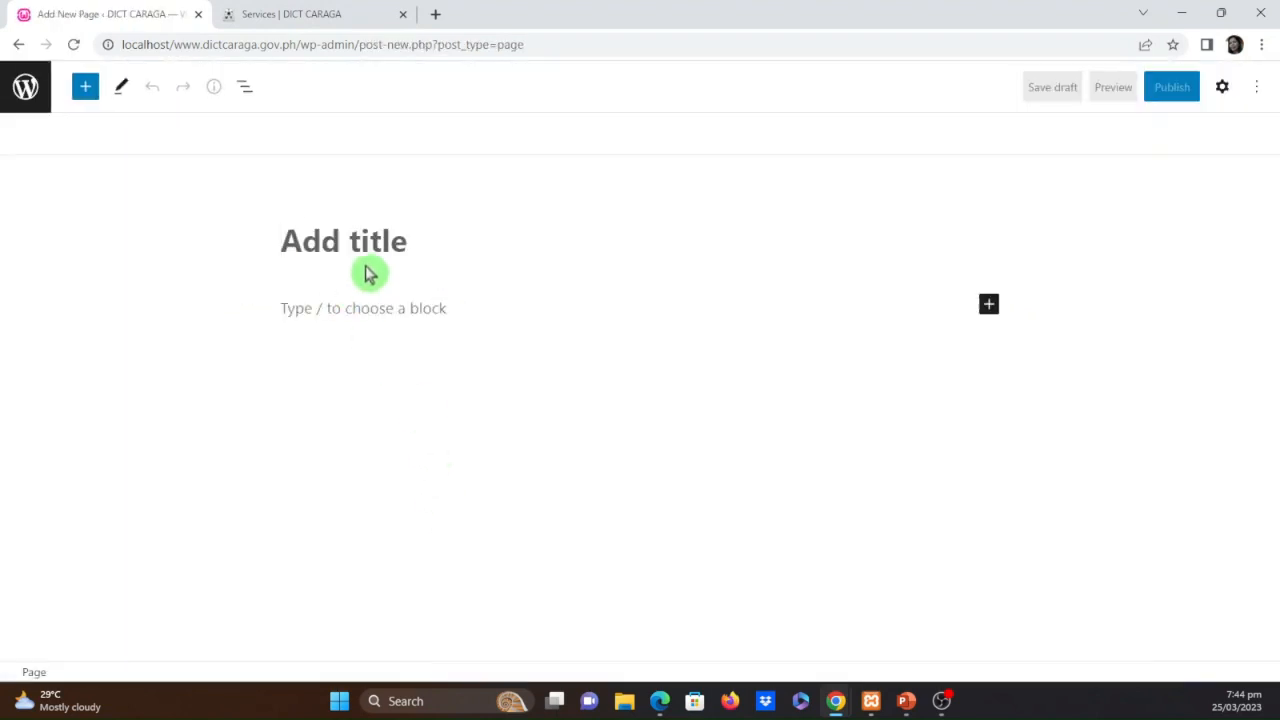
pyautogui.write('Home')
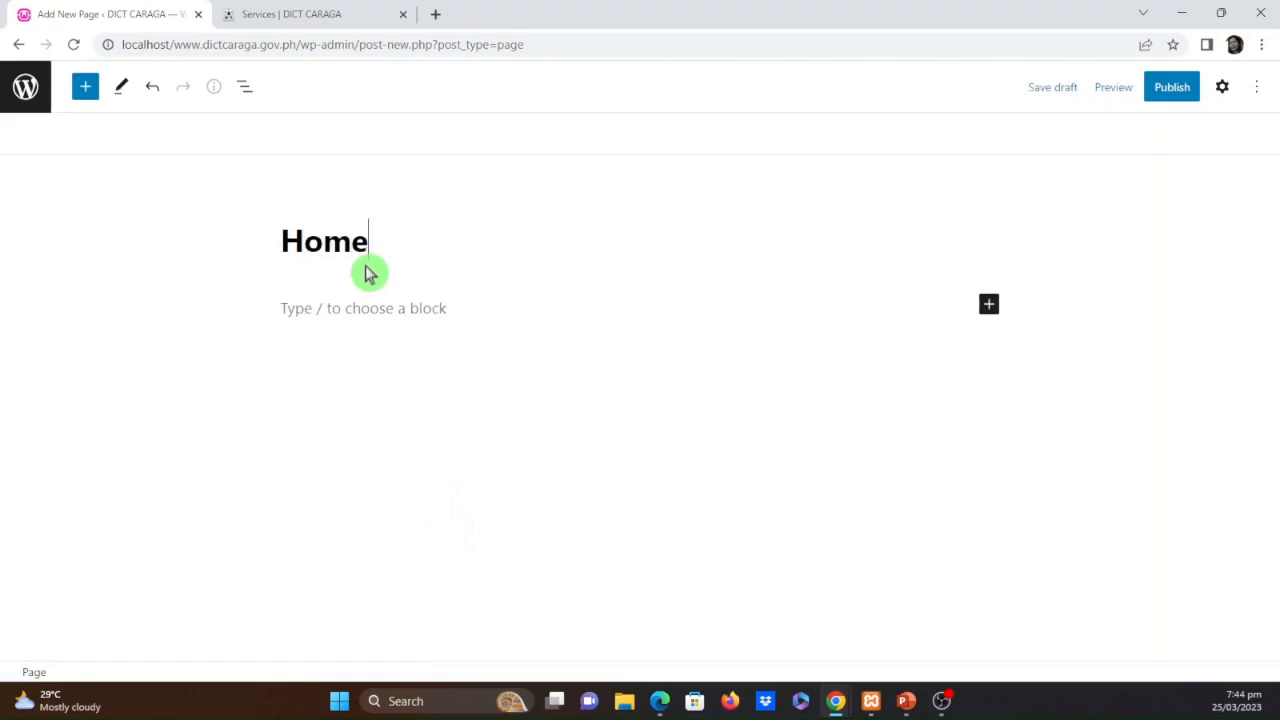
pyautogui.click(1171, 89)
pyautogui.click(1134, 92)
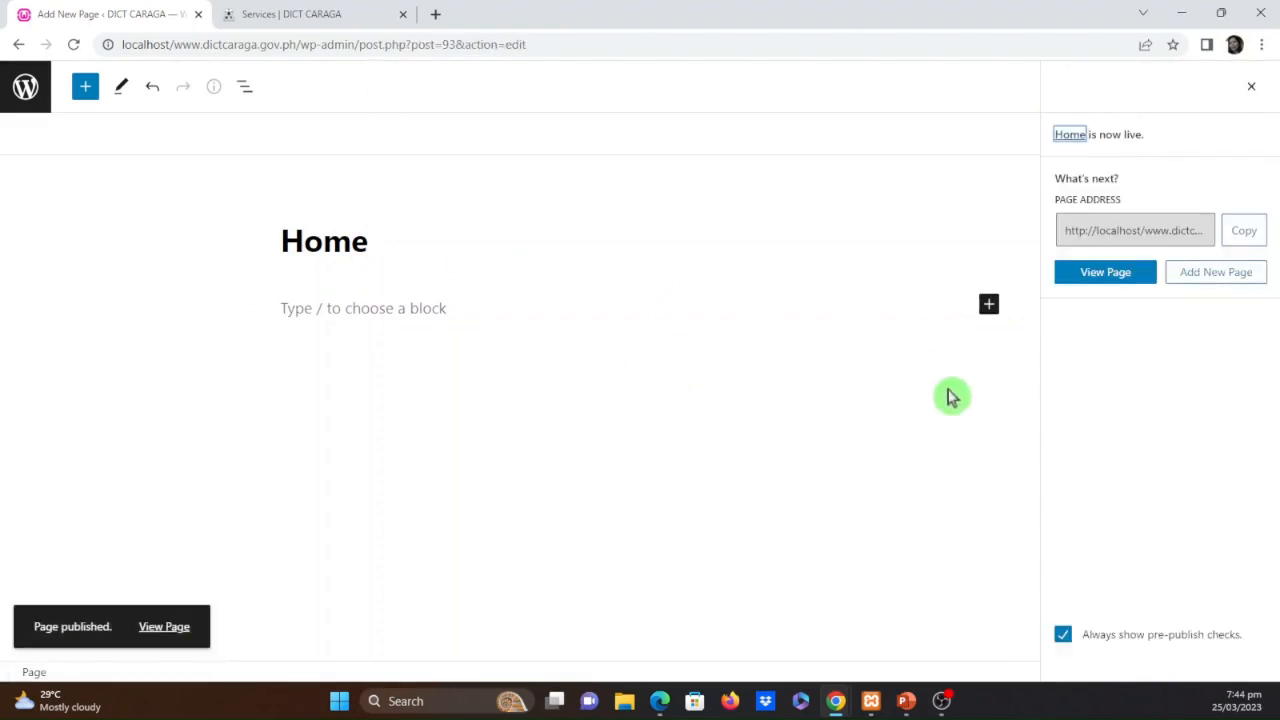
pyautogui.click(26, 87)
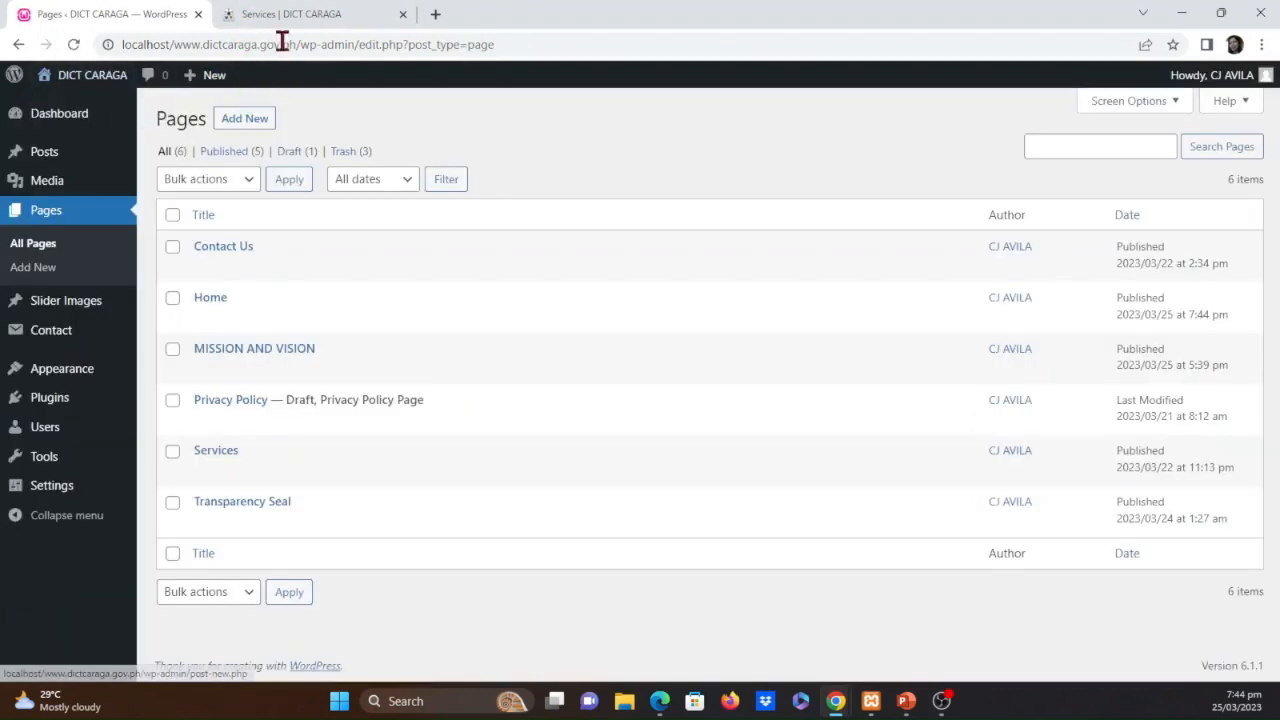
# Compare the site's top bar menu with the list of pages in the WordPress admin
pyautogui.click(265, 14)
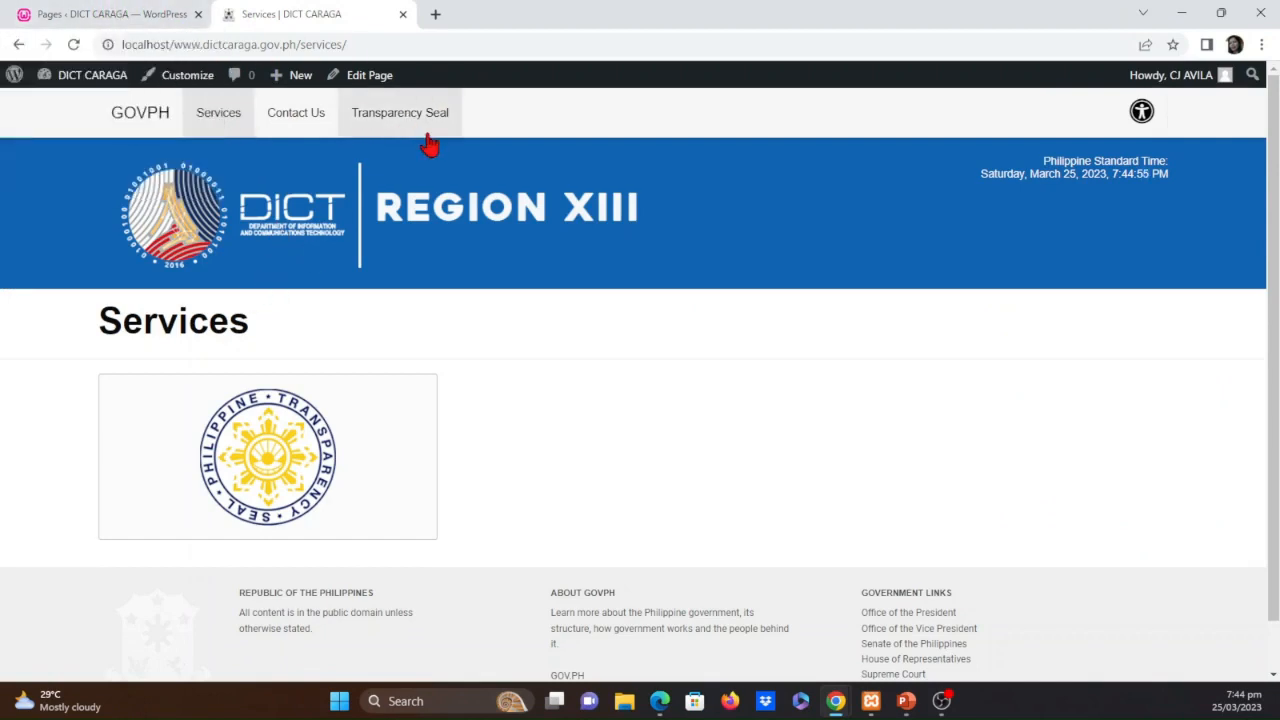
pyautogui.click(118, 17)
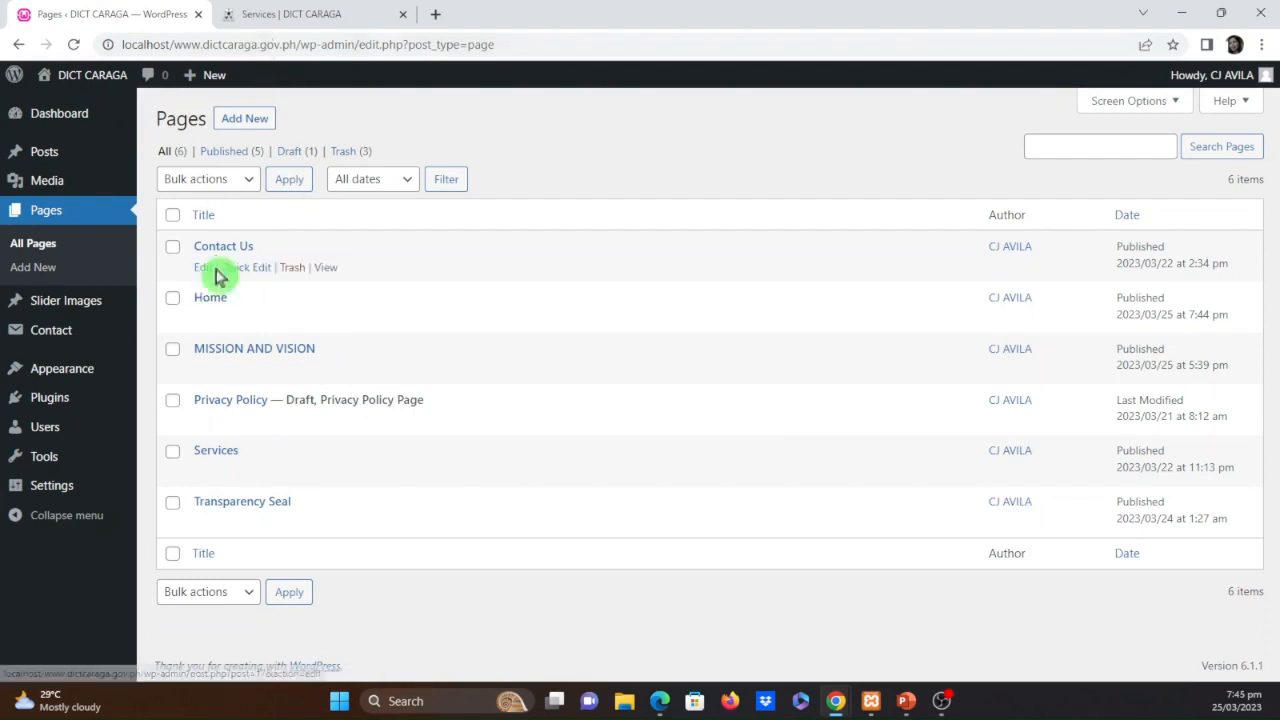
pyautogui.click(320, 12)
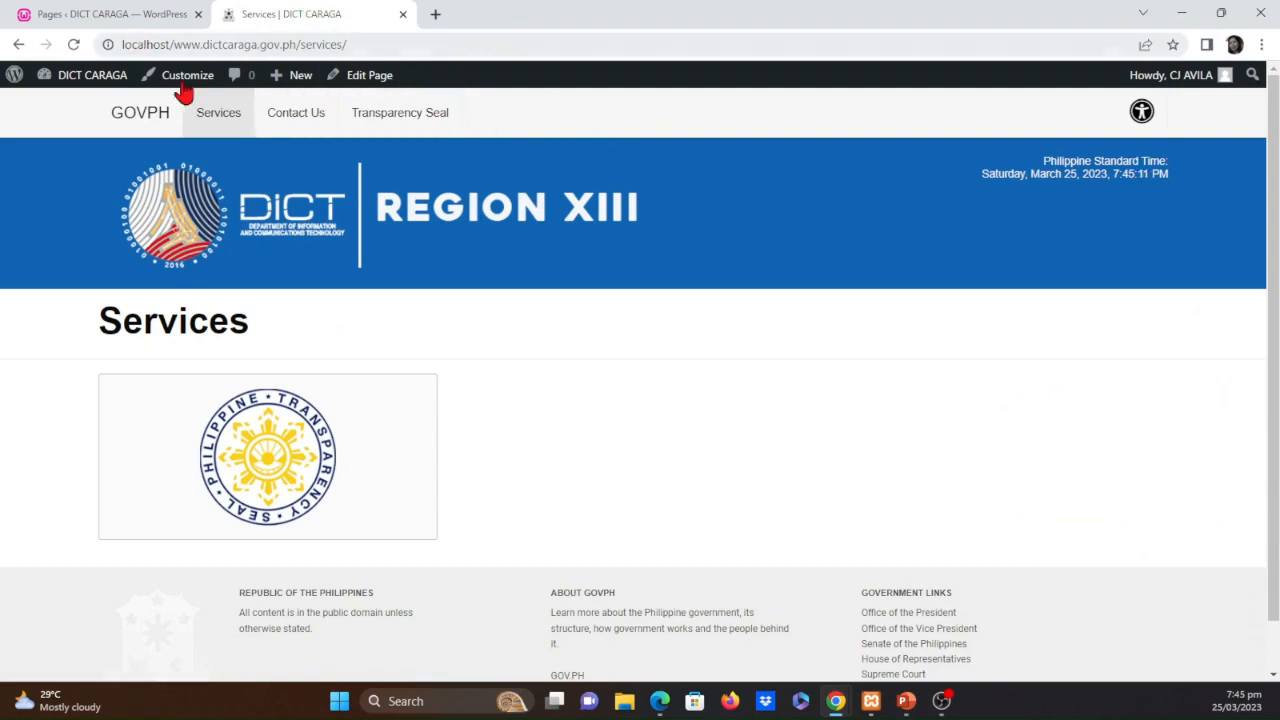
pyautogui.click(78, 14)
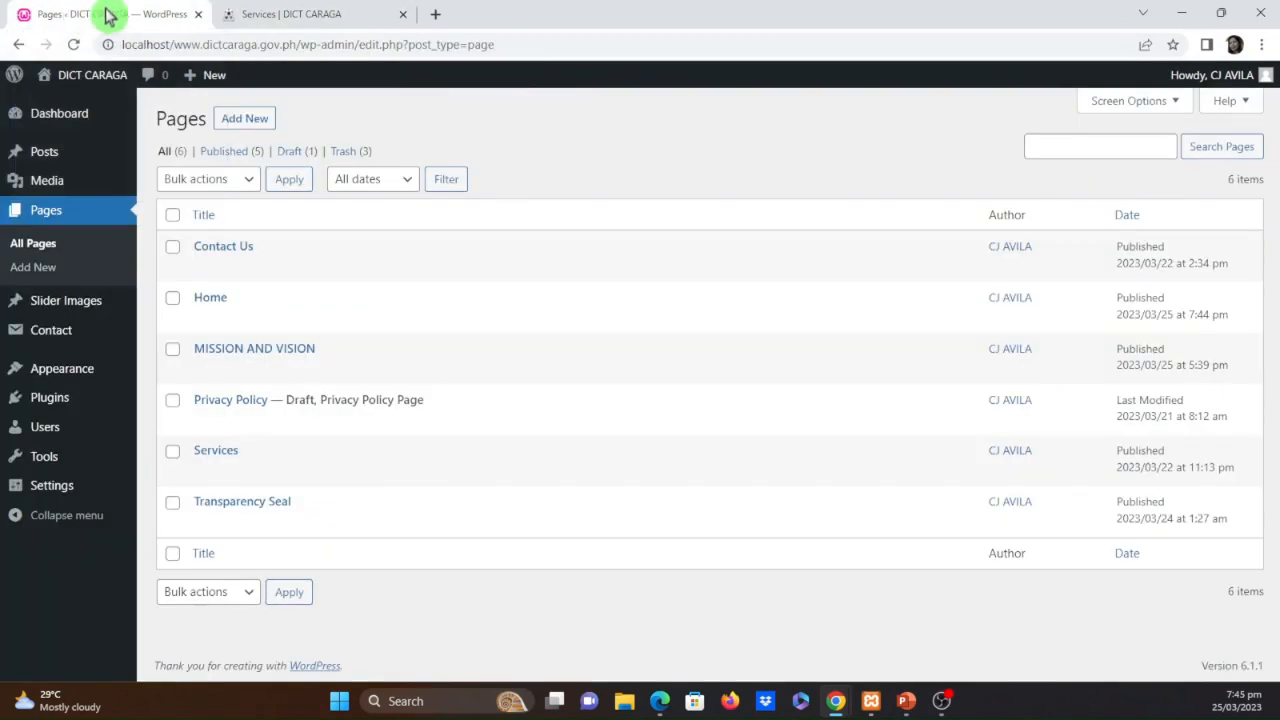
# Add the Home page to Top-bar-menu, save the menu, and reload the site to check the top bar
pyautogui.moveTo(88, 374)
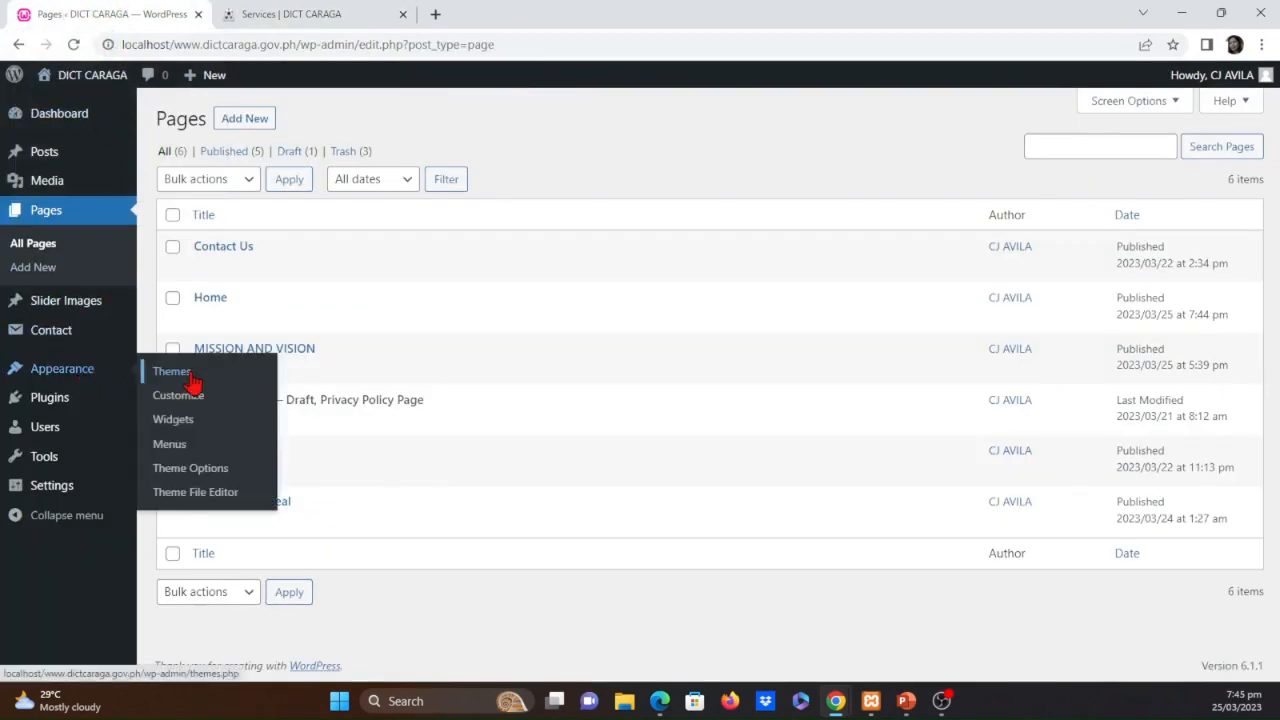
pyautogui.click(170, 446)
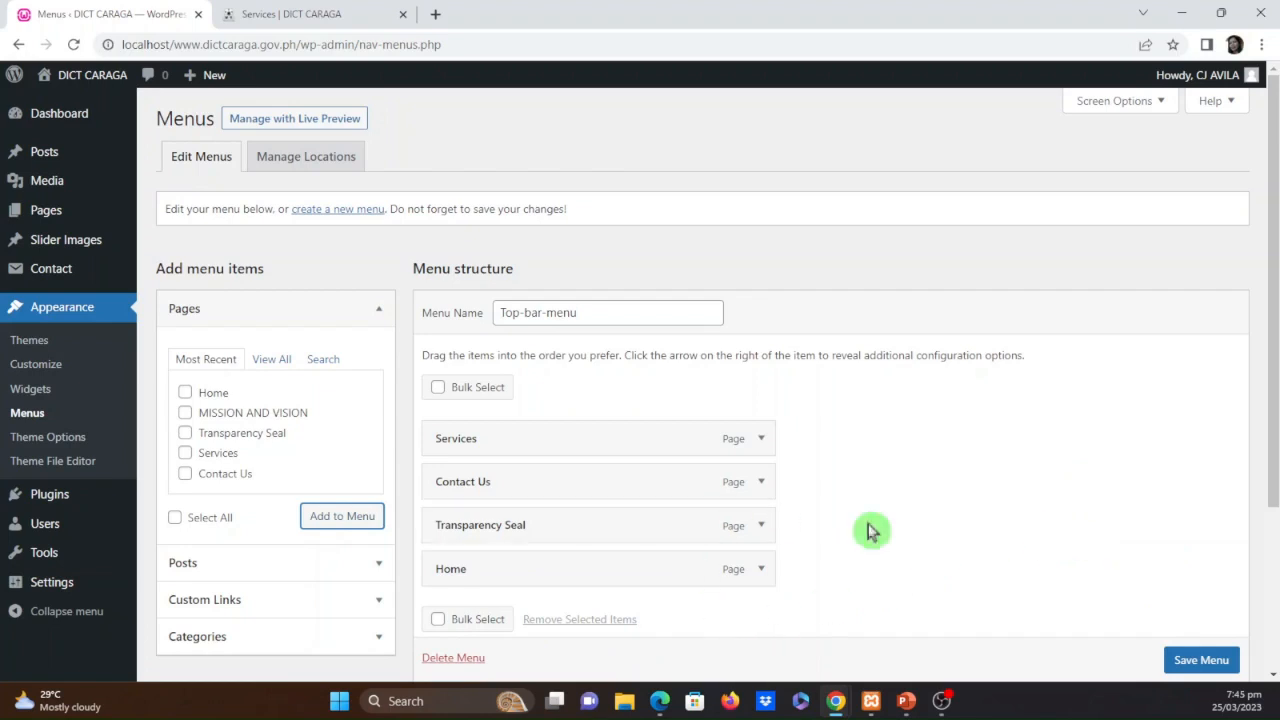
pyautogui.click(1196, 668)
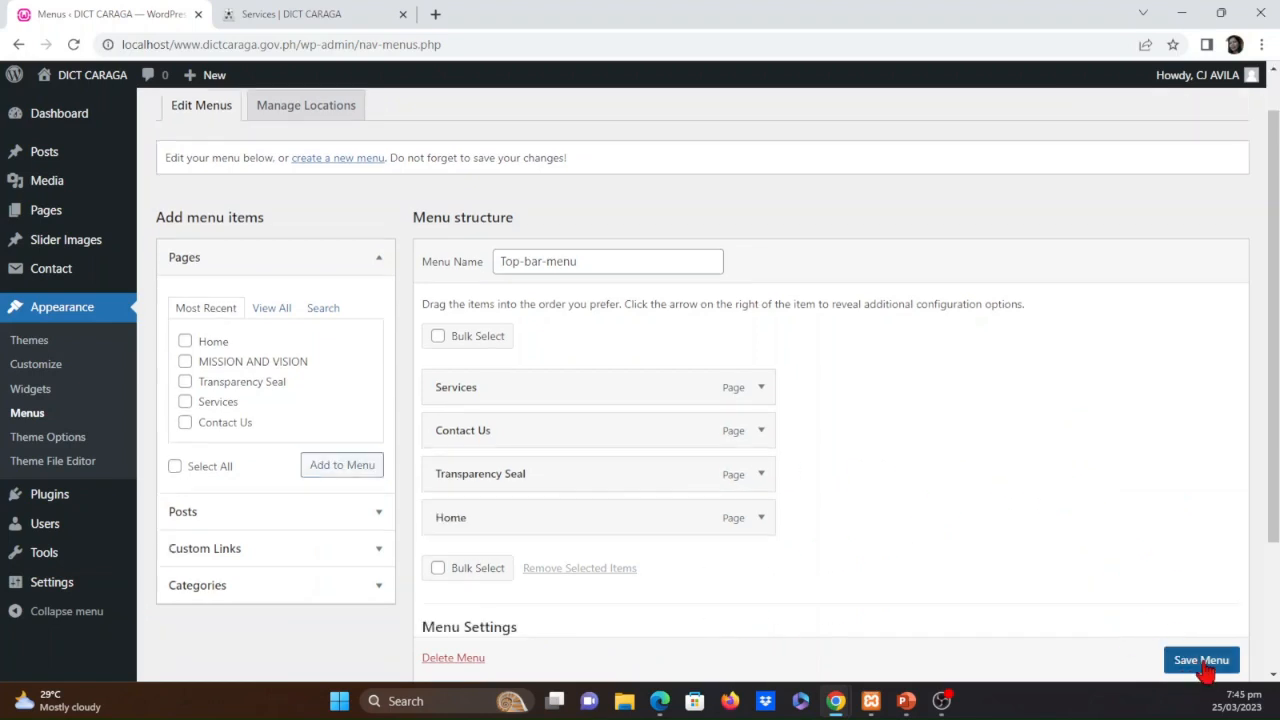
pyautogui.click(316, 16)
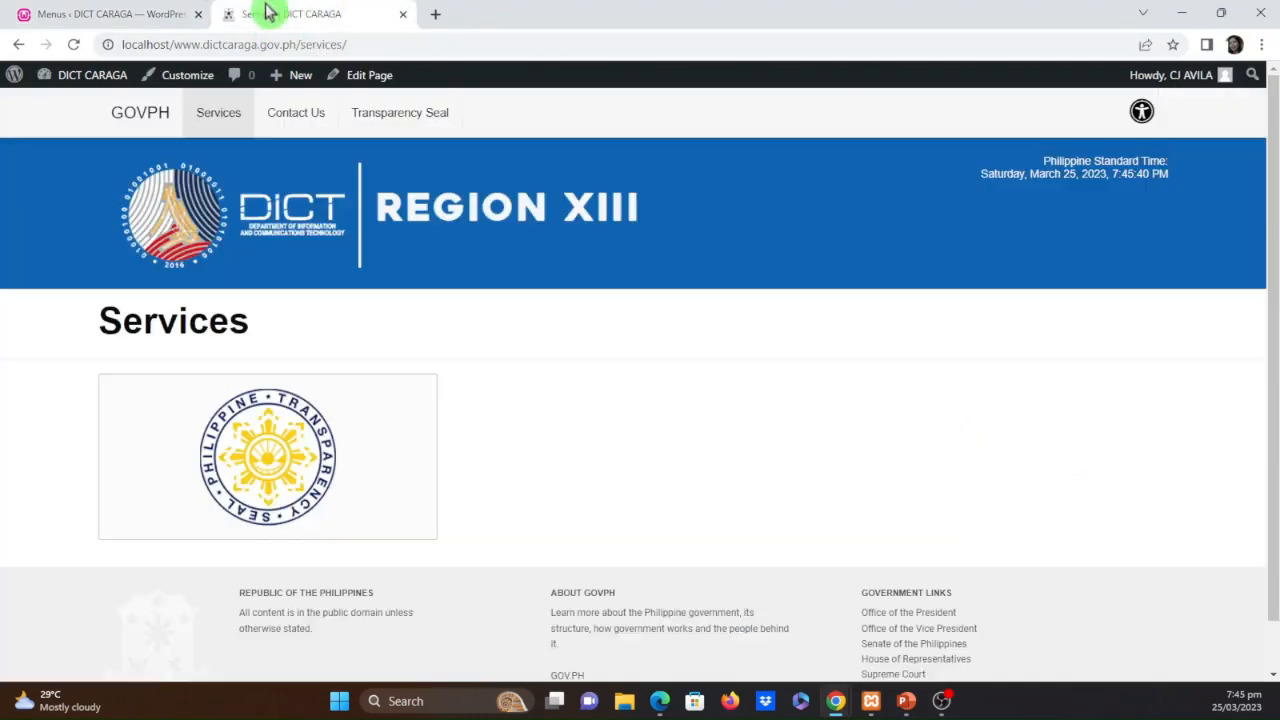
pyautogui.click(73, 45)
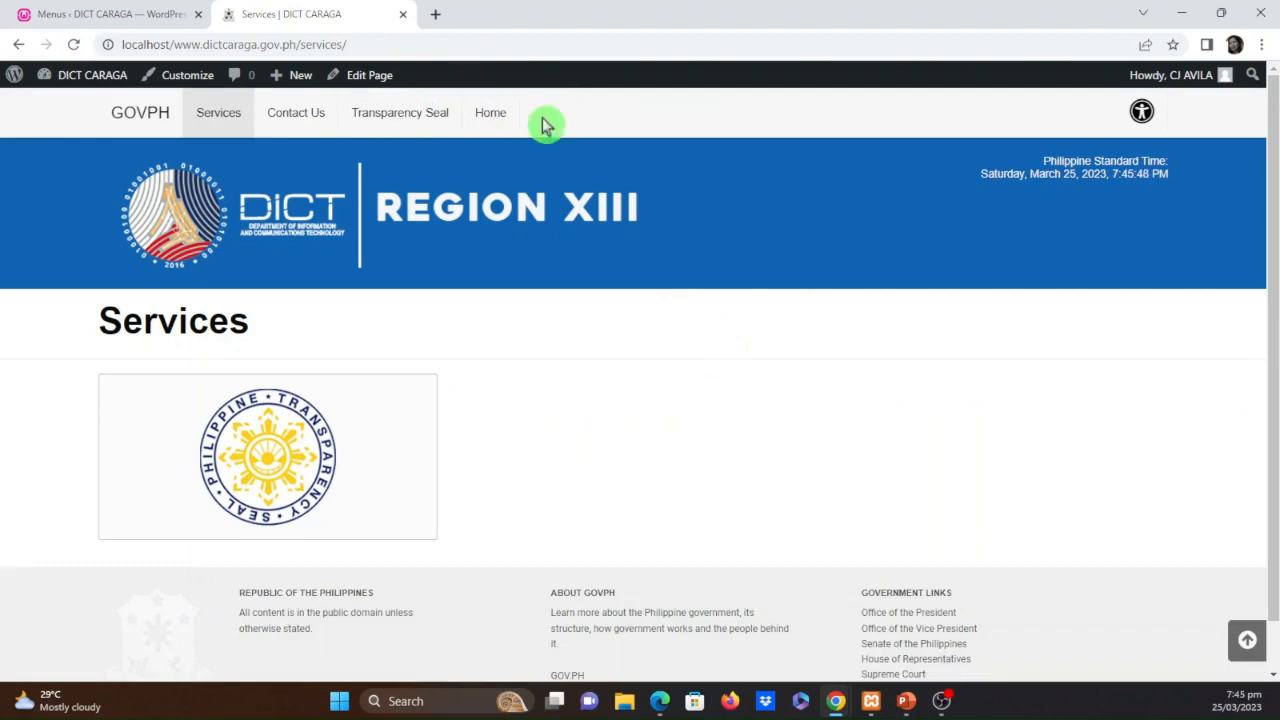
# Return to the menu editor, move the Home item to the first position above Services, and save the menu
pyautogui.click(138, 14)
pyautogui.scroll(-1, 800, 548)
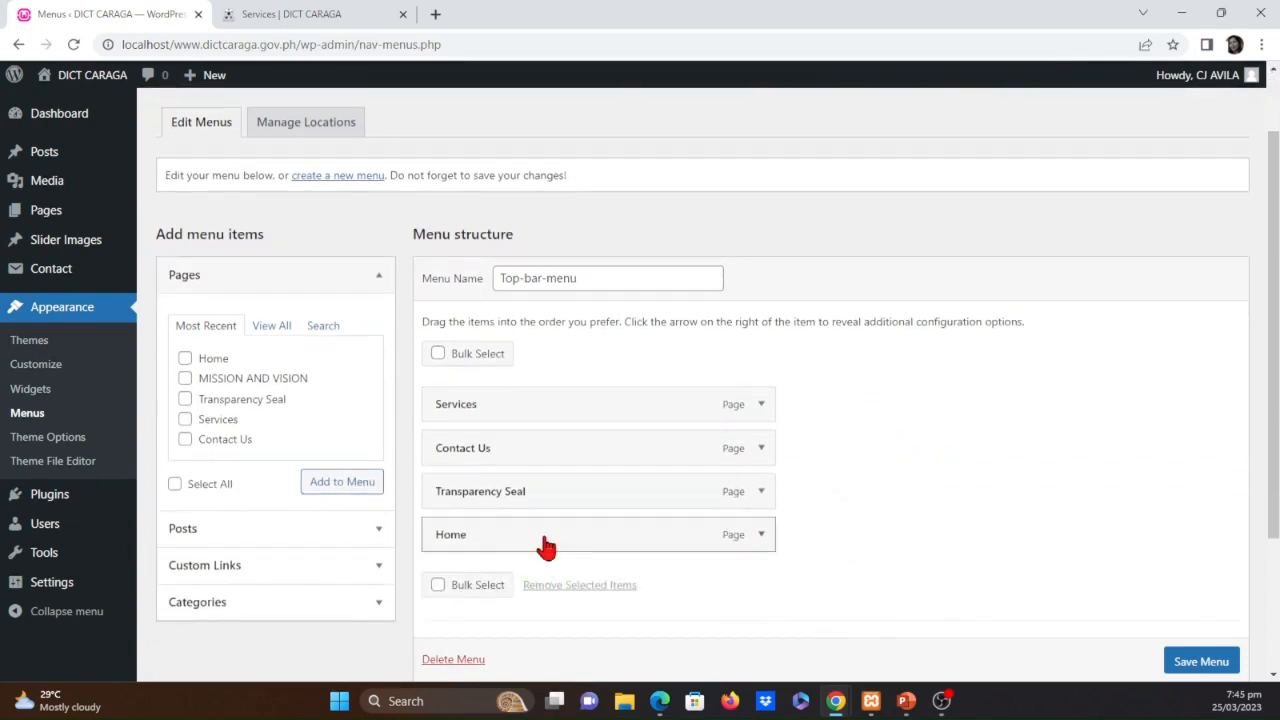
pyautogui.moveTo(543, 531); pyautogui.dragTo(526, 411)
pyautogui.moveTo(537, 395); pyautogui.dragTo(531, 394)
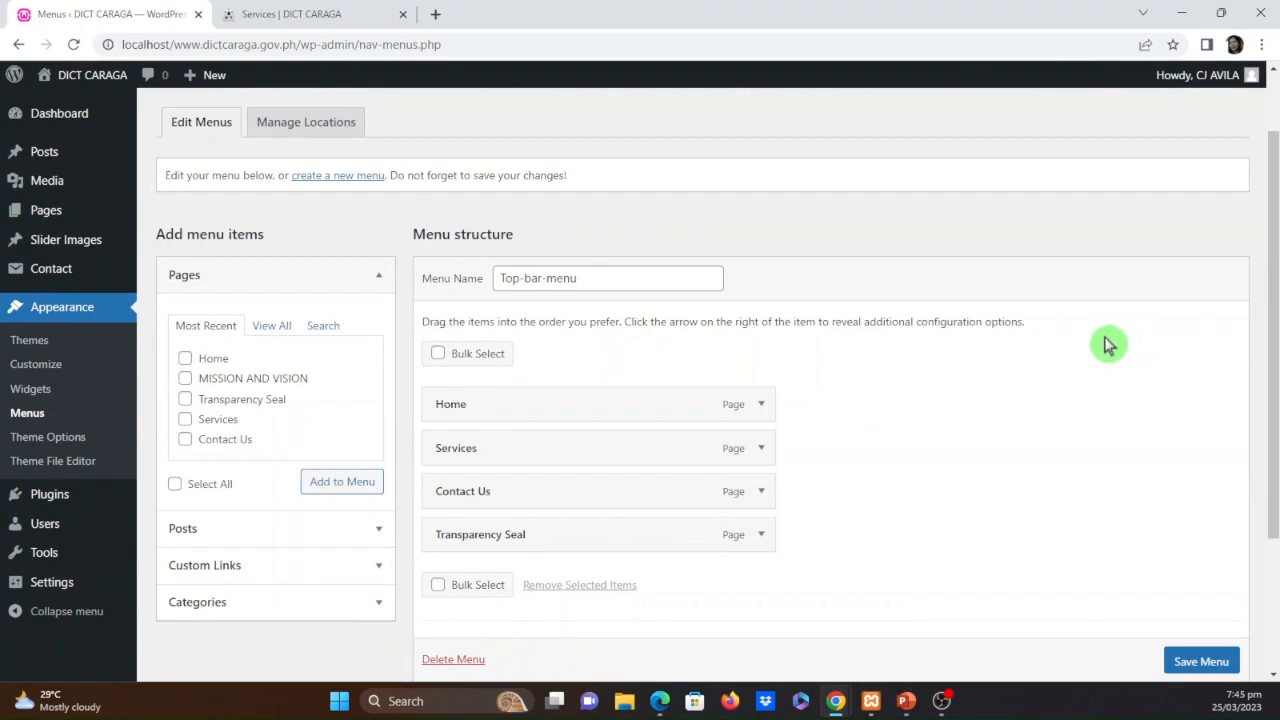
pyautogui.click(1206, 667)
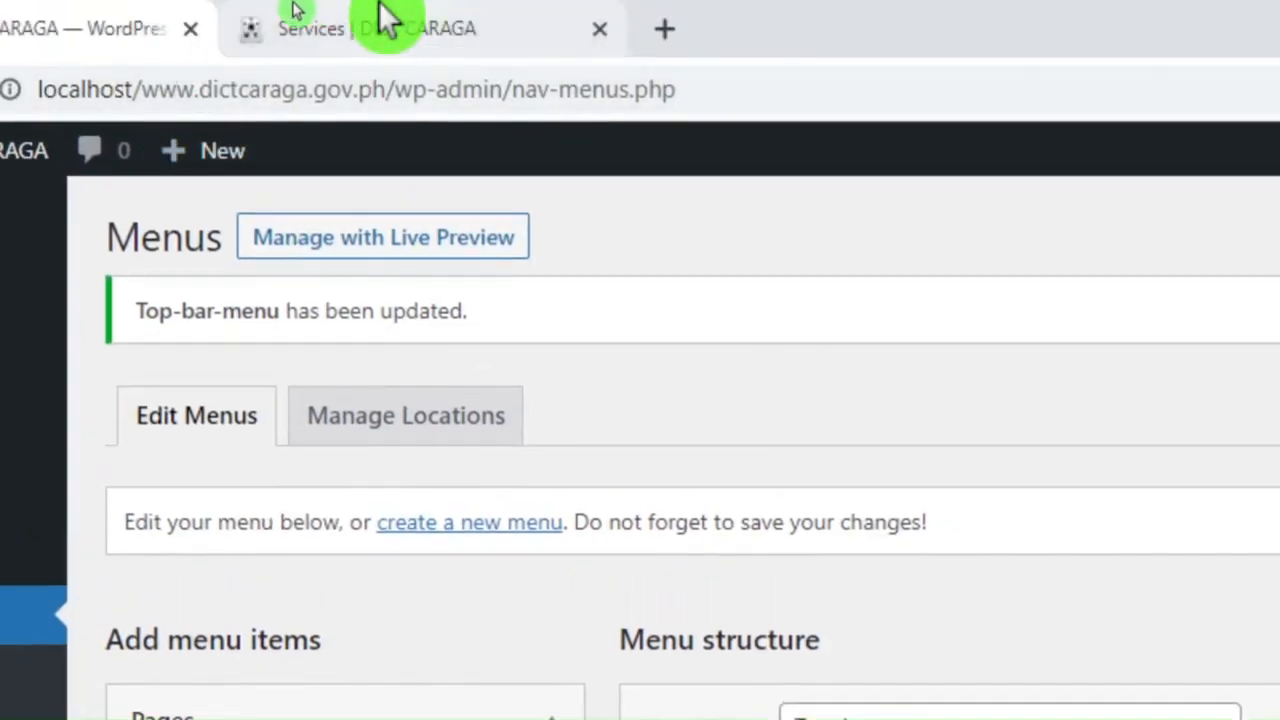
# Check the Home page and the top bar order on the site against the Top-bar-menu structure
pyautogui.click(305, 29)
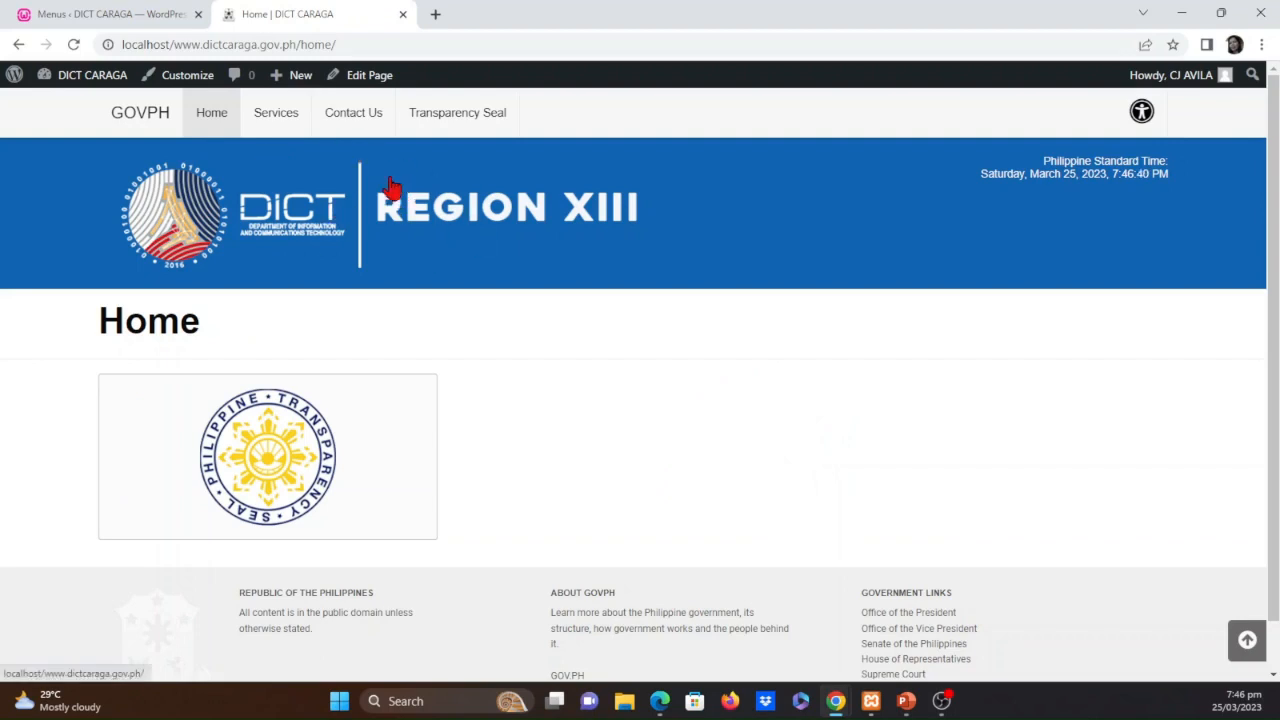
pyautogui.click(116, 13)
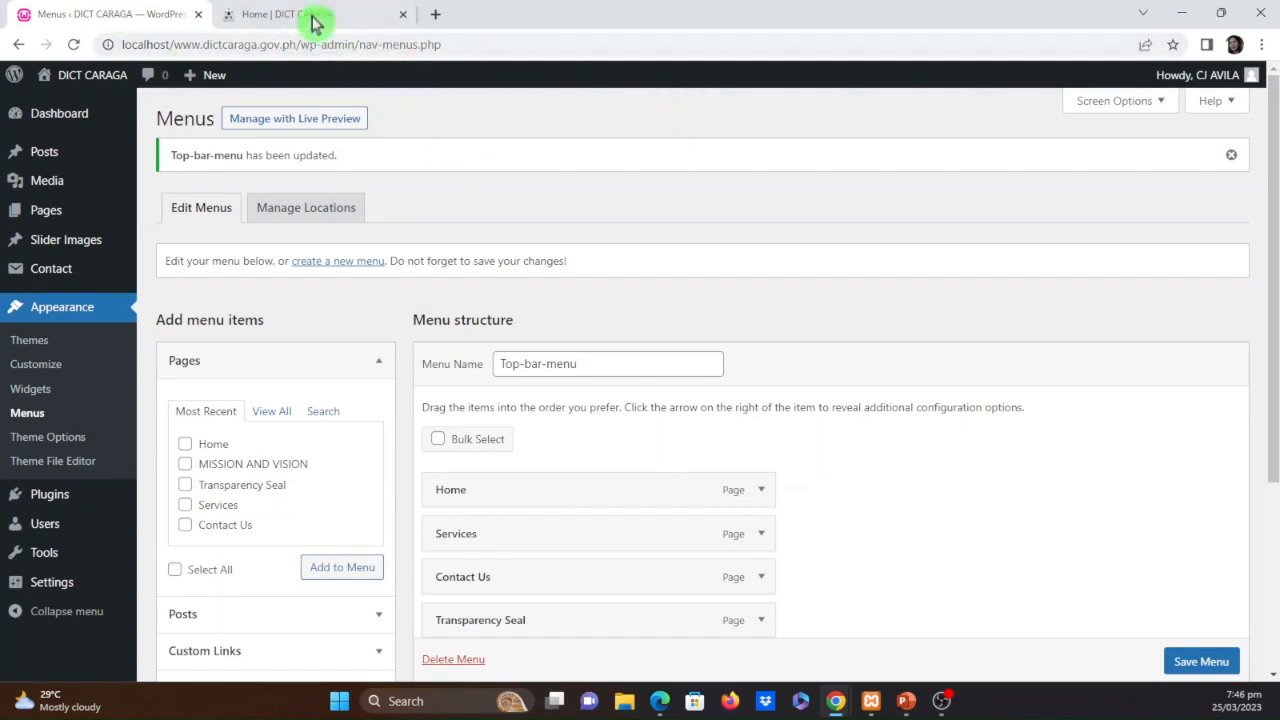
pyautogui.click(278, 12)
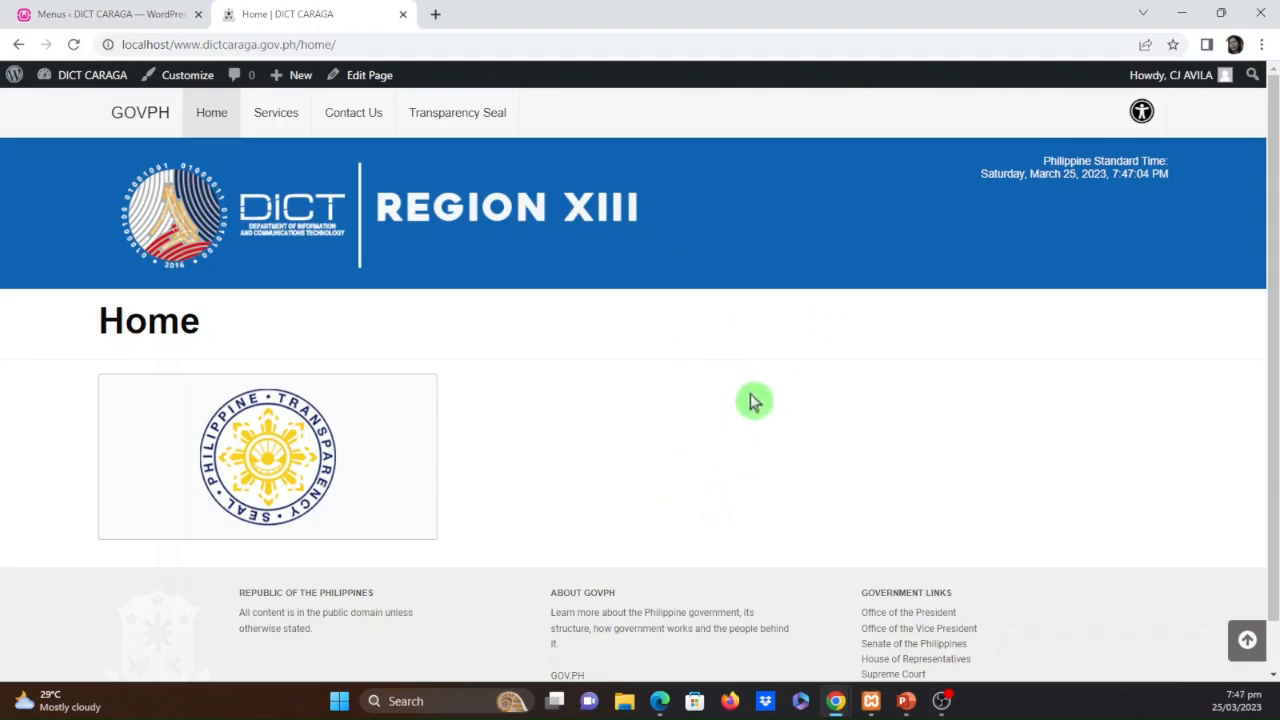
# Move the Home page to the trash in the pages list, and check the top bar on the site
pyautogui.click(104, 12)
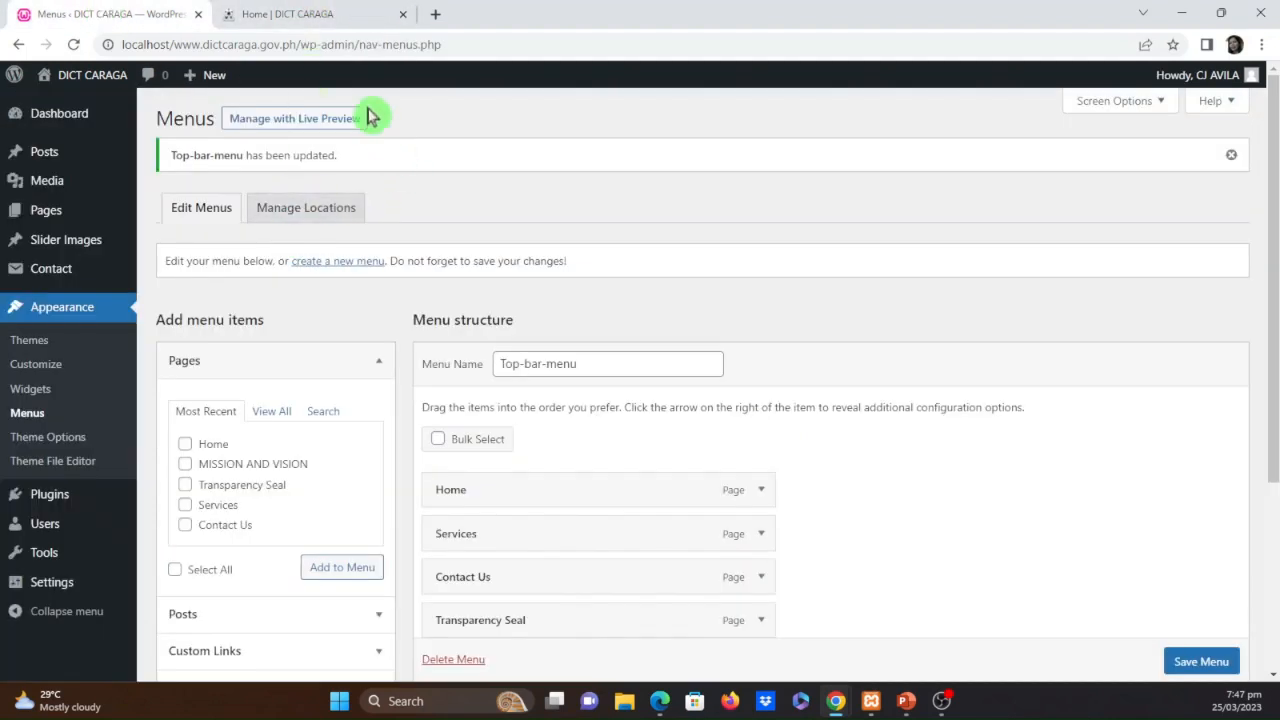
pyautogui.click(60, 216)
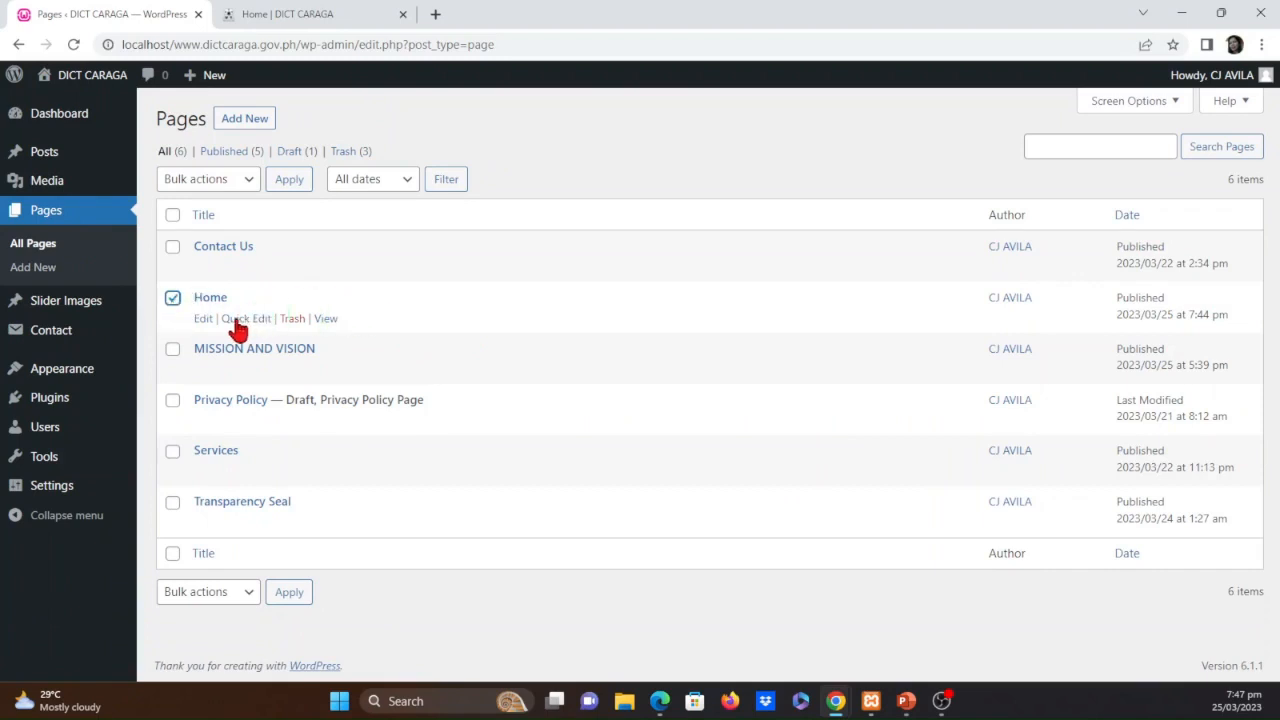
pyautogui.click(292, 320)
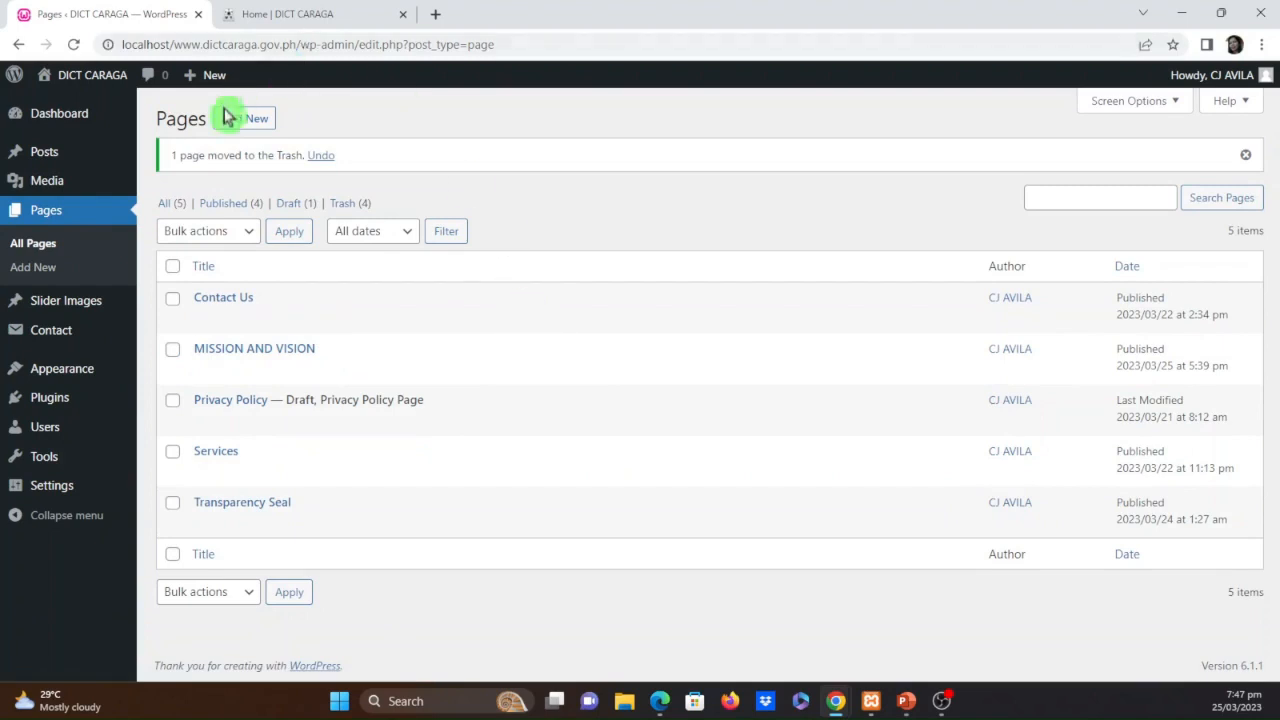
pyautogui.click(278, 16)
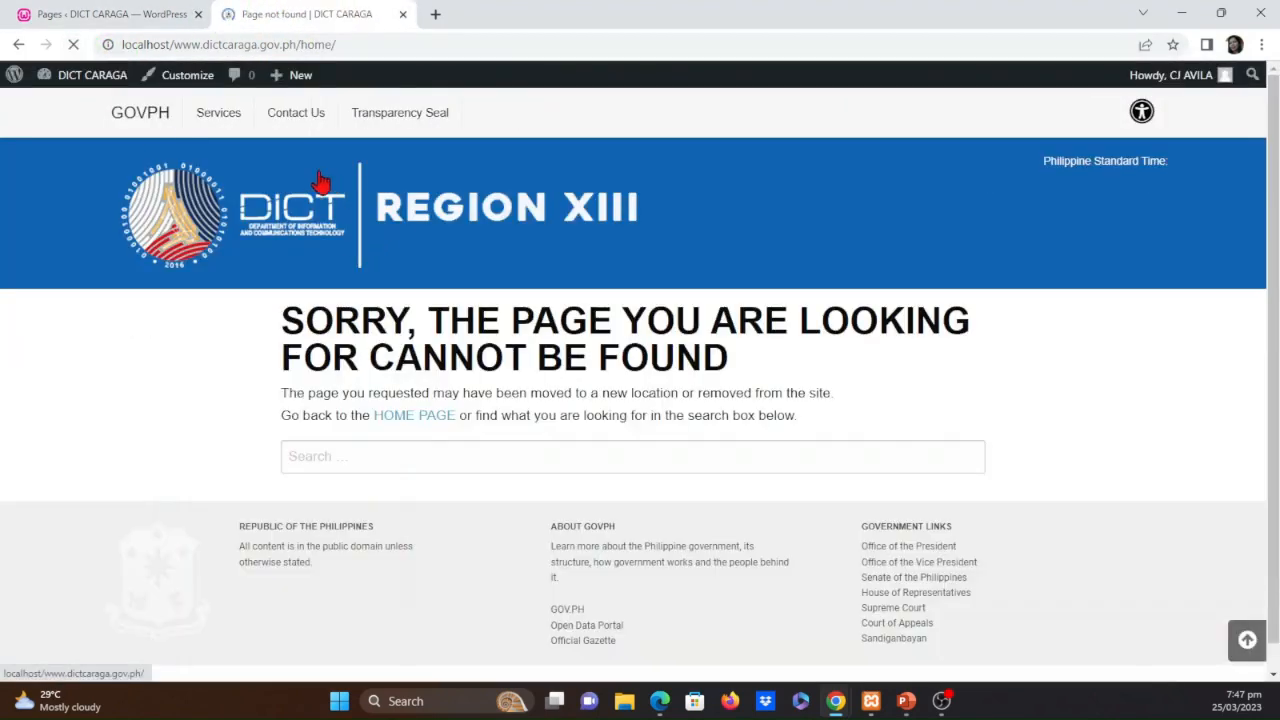
# Return to the menu editor and begin a custom link with the link text Home
pyautogui.click(126, 16)
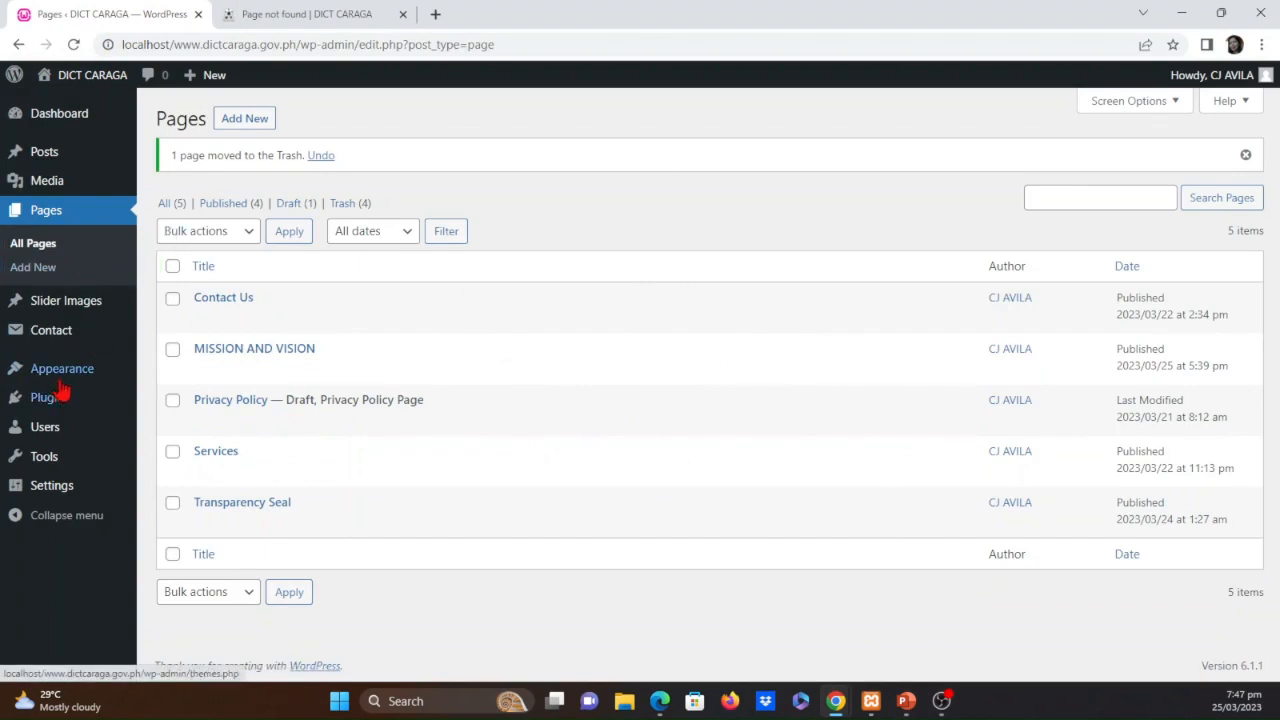
pyautogui.moveTo(88, 380)
pyautogui.click(172, 449)
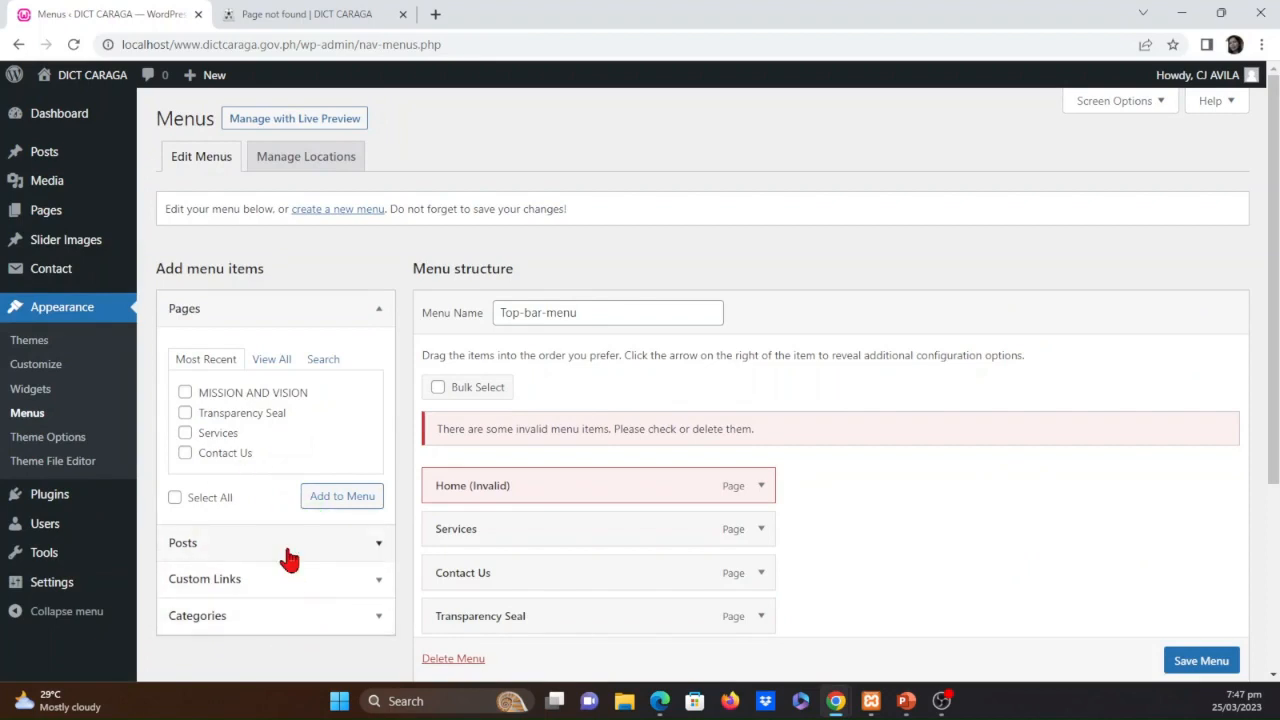
pyautogui.scroll(-1, 288, 560)
pyautogui.click(376, 495)
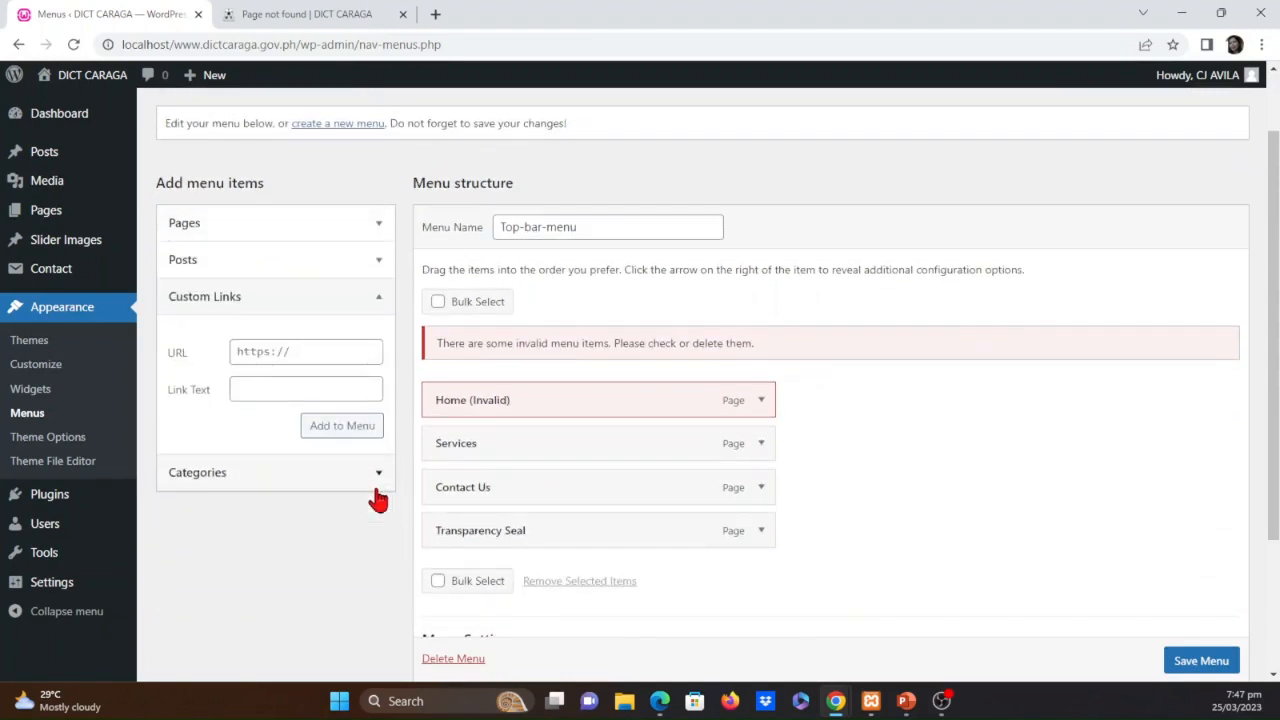
pyautogui.click(276, 390)
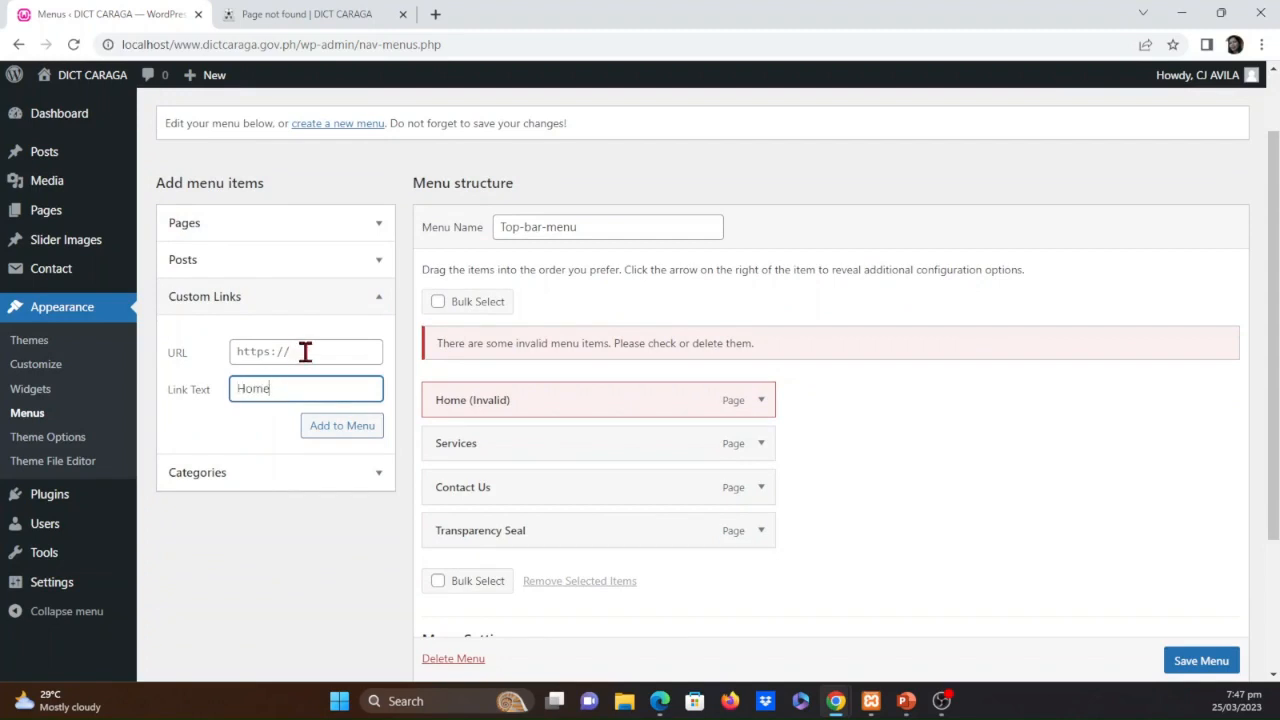
pyautogui.click(305, 352)
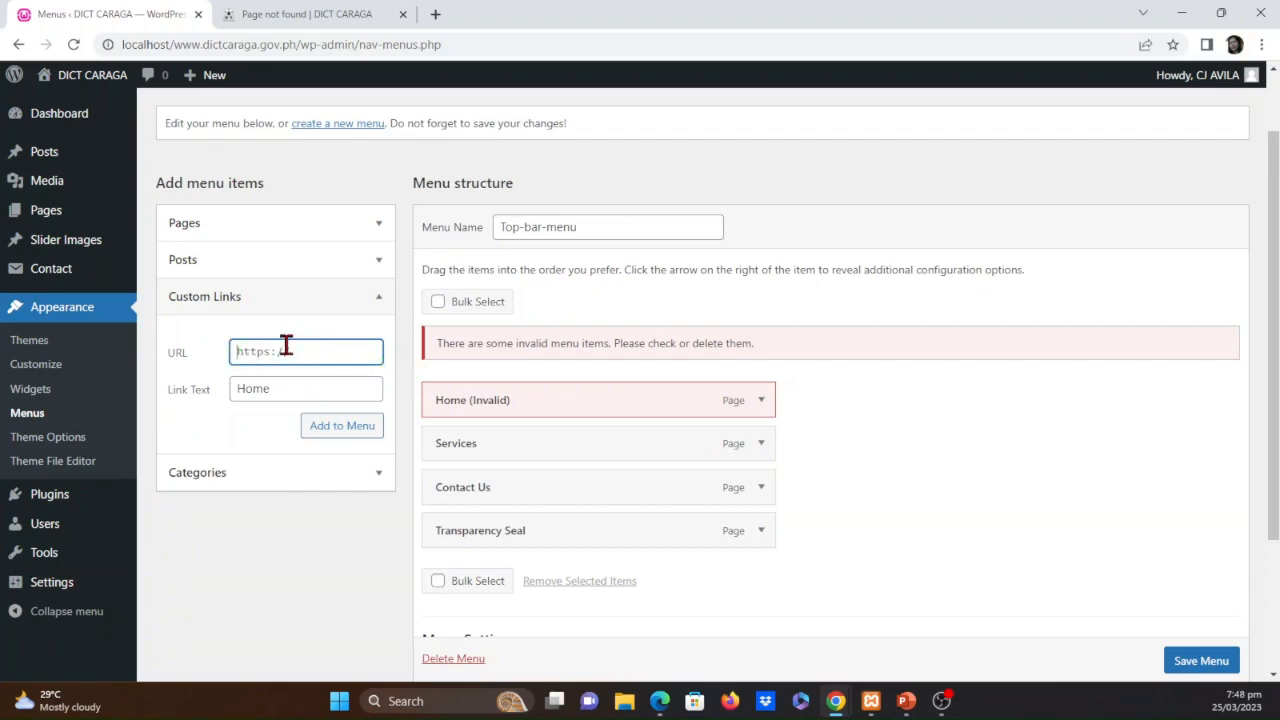
pyautogui.click(327, 14)
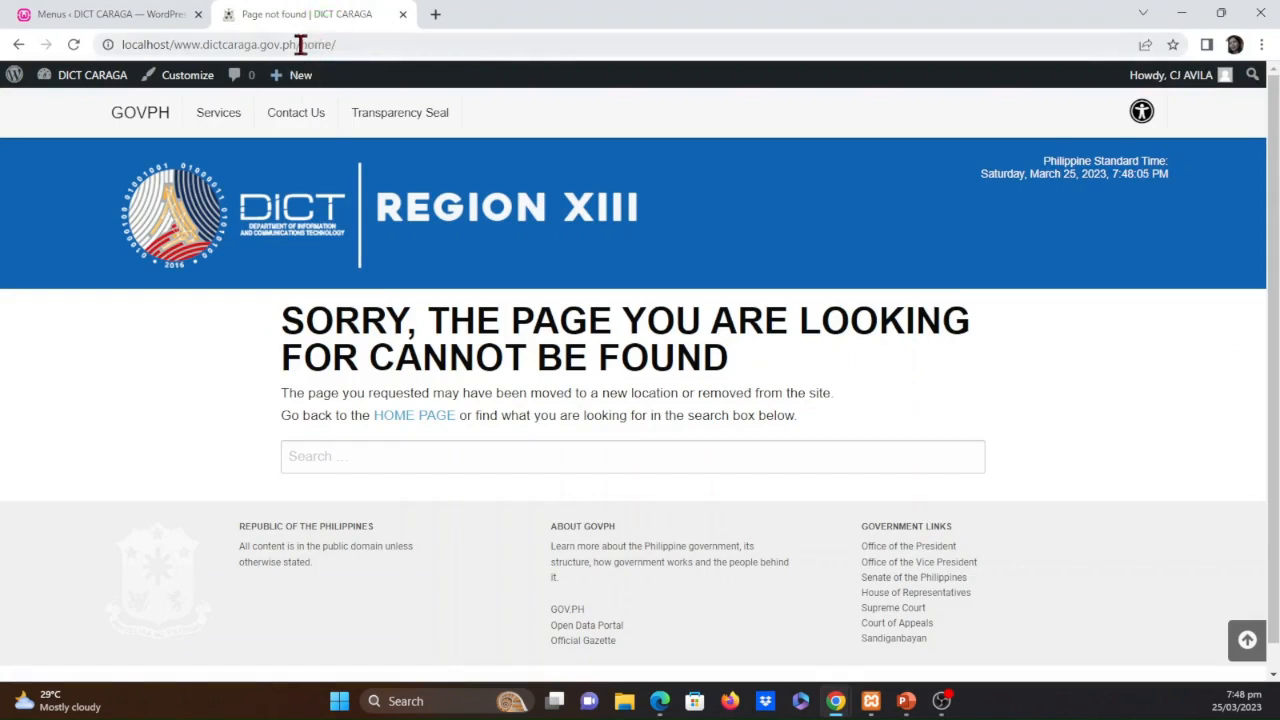
pyautogui.moveTo(297, 44); pyautogui.dragTo(110, 44)
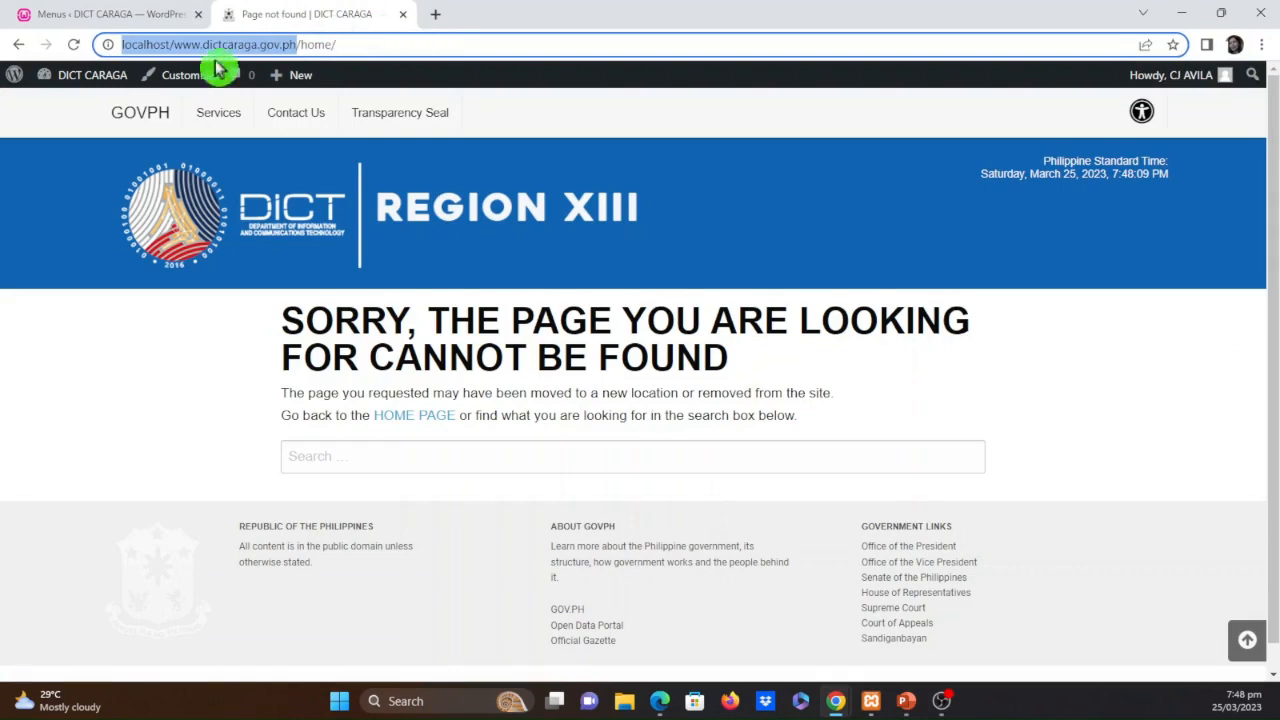
pyautogui.click(131, 12)
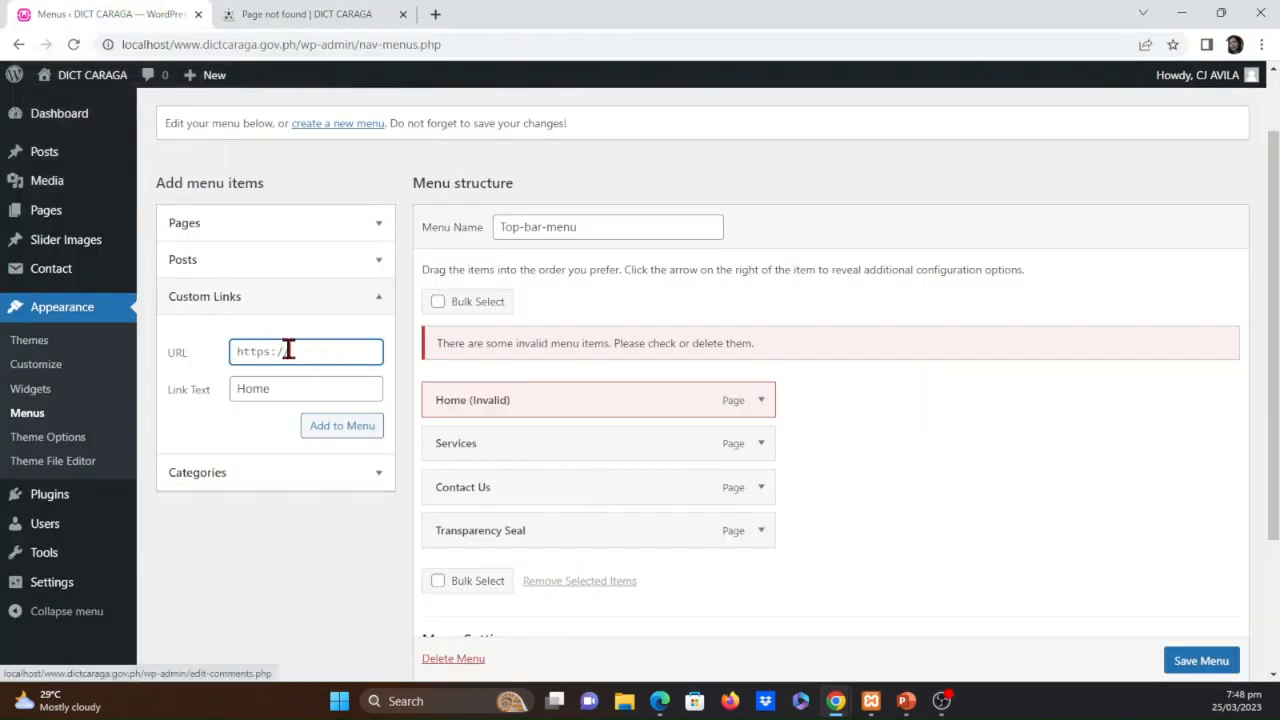
pyautogui.write('www.dictcaraga.gov.ph')
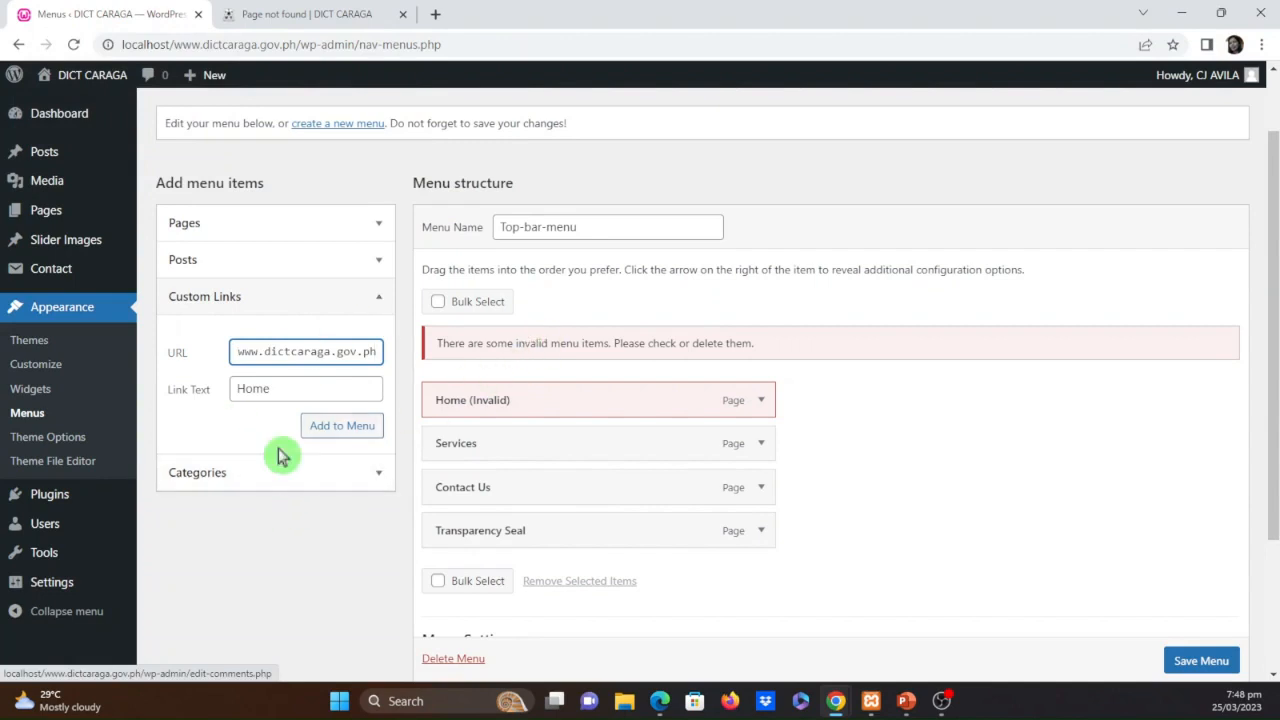
pyautogui.click(320, 430)
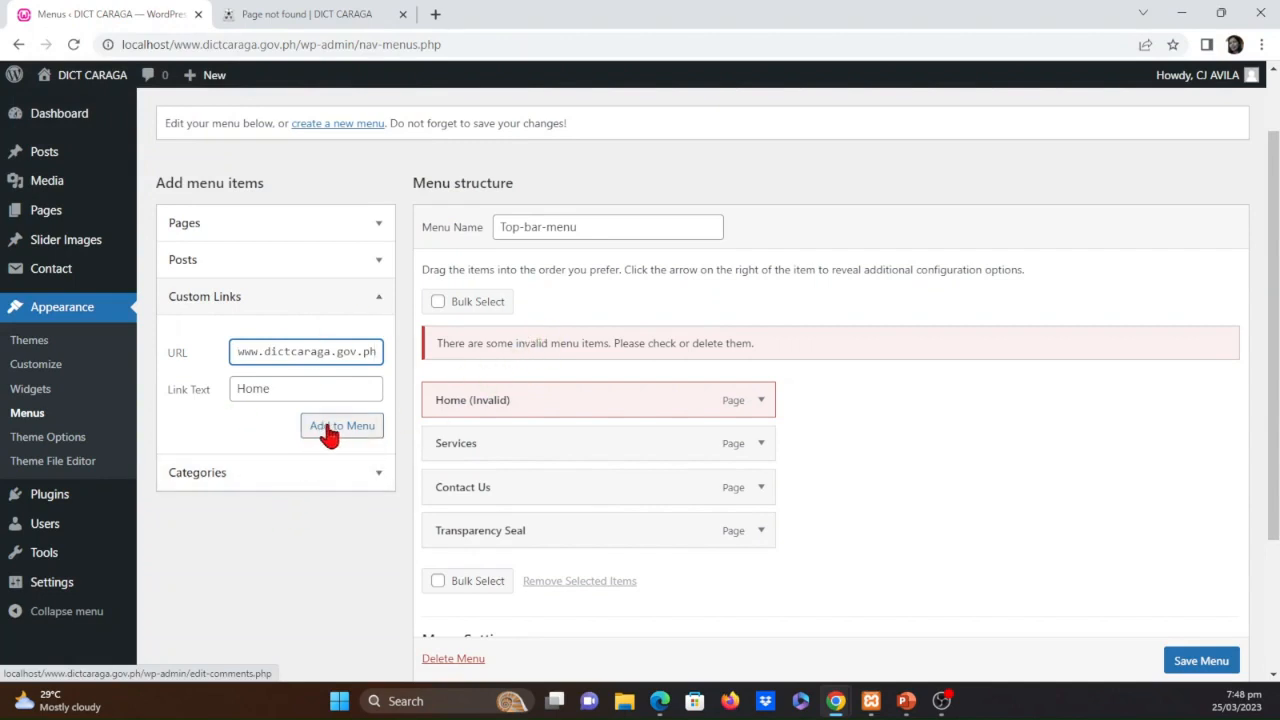
pyautogui.click(332, 430)
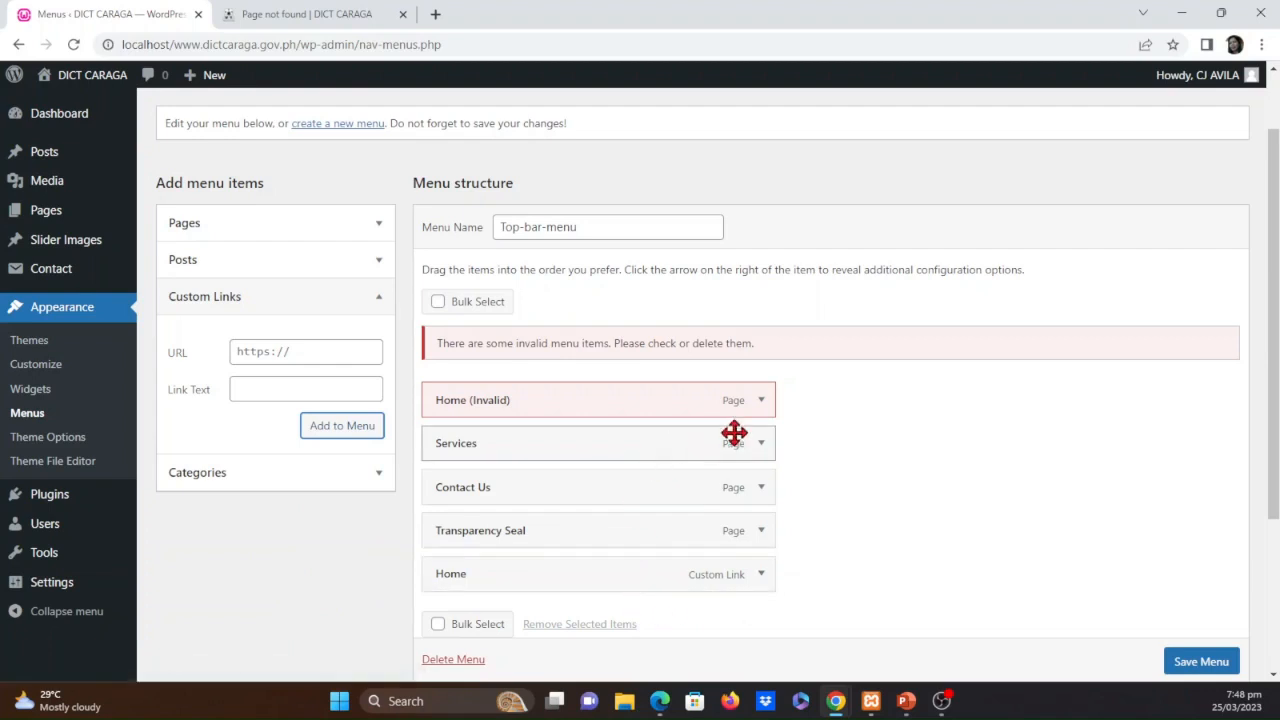
# Remove the invalid Home page item from Top-bar-menu and save the menu with the Home custom link moved above Services
pyautogui.click(761, 403)
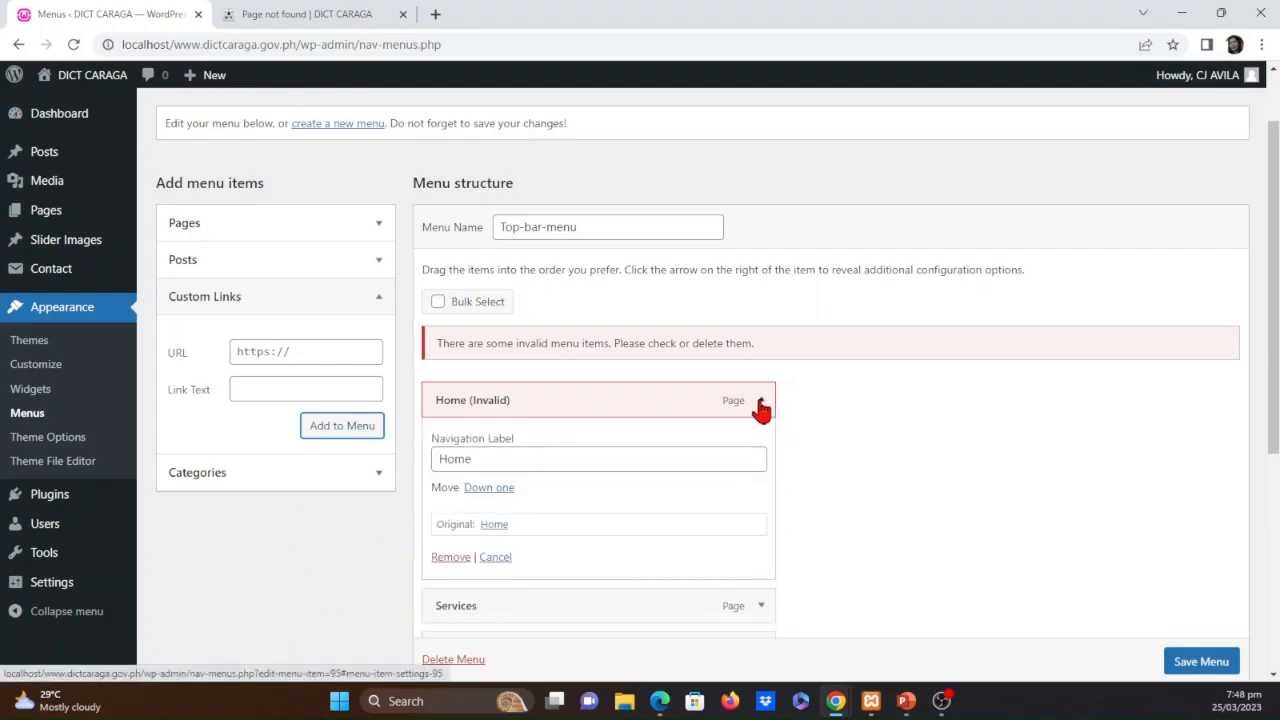
pyautogui.click(450, 558)
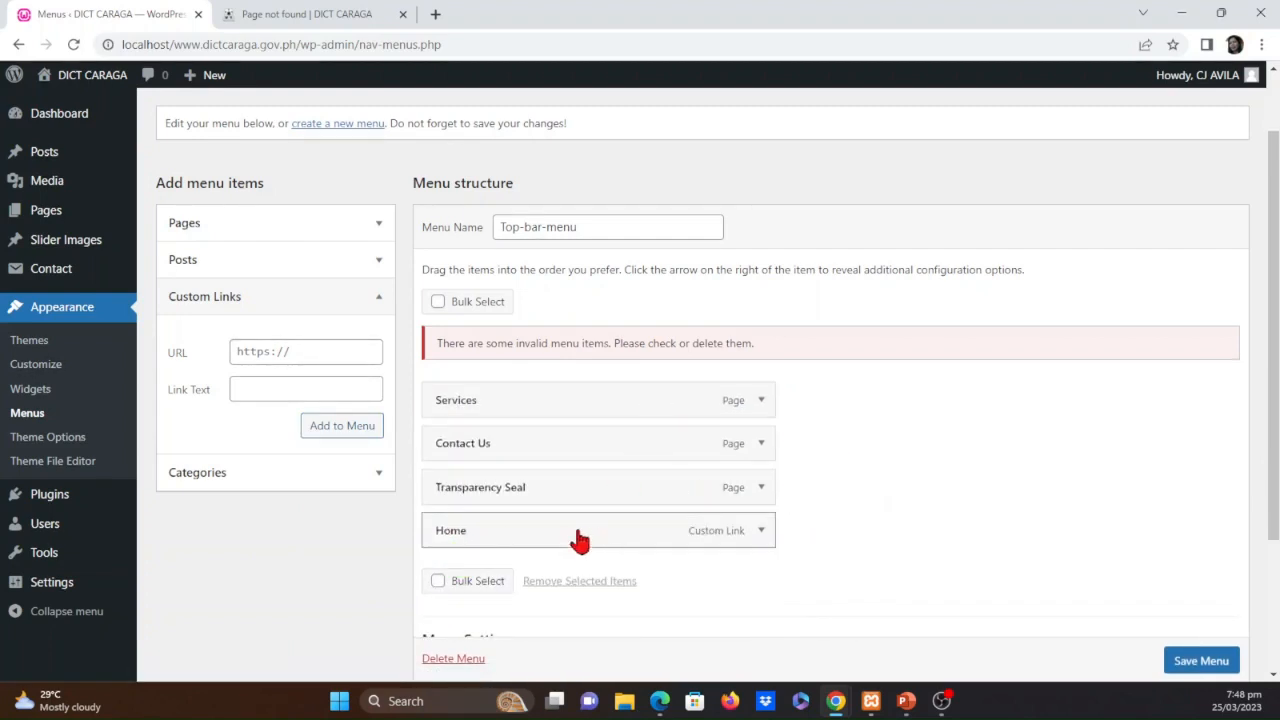
pyautogui.moveTo(576, 538); pyautogui.dragTo(571, 383)
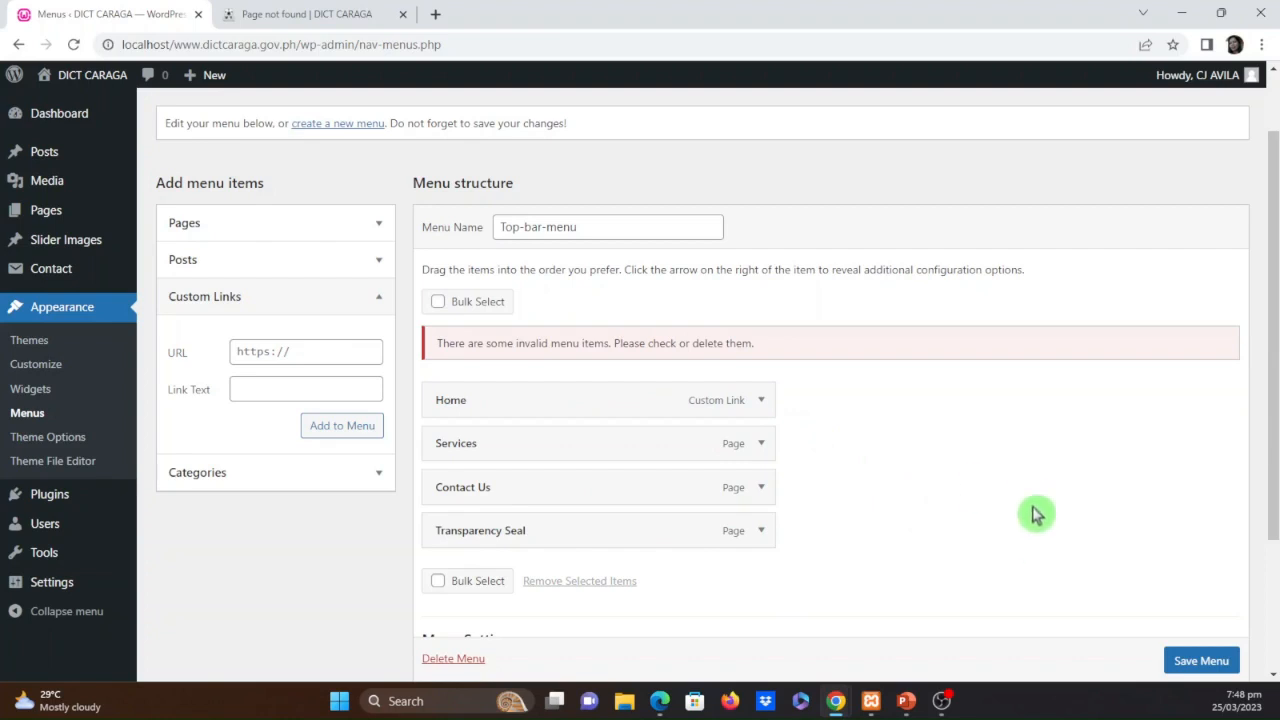
pyautogui.scroll(-1, 1200, 668)
pyautogui.click(1200, 664)
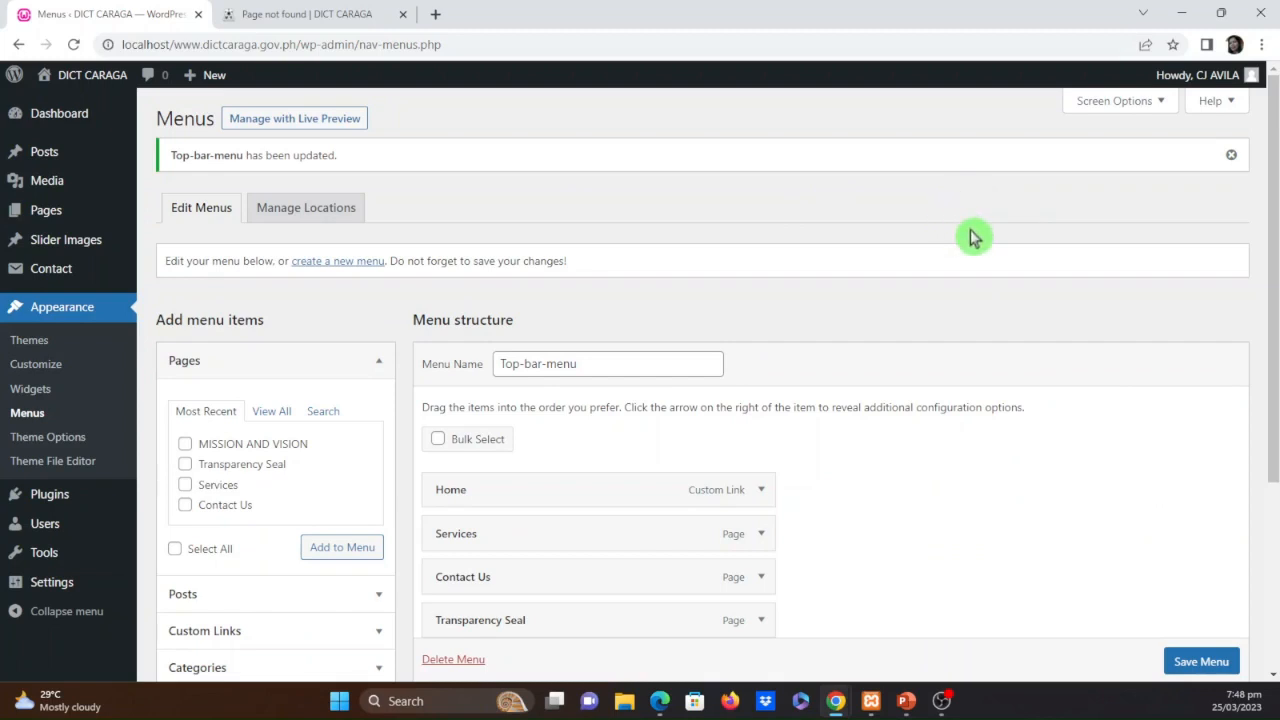
# Reload the site and test the Home, Transparency Seal and Contact Us links in the top bar
pyautogui.click(258, 12)
pyautogui.click(74, 46)
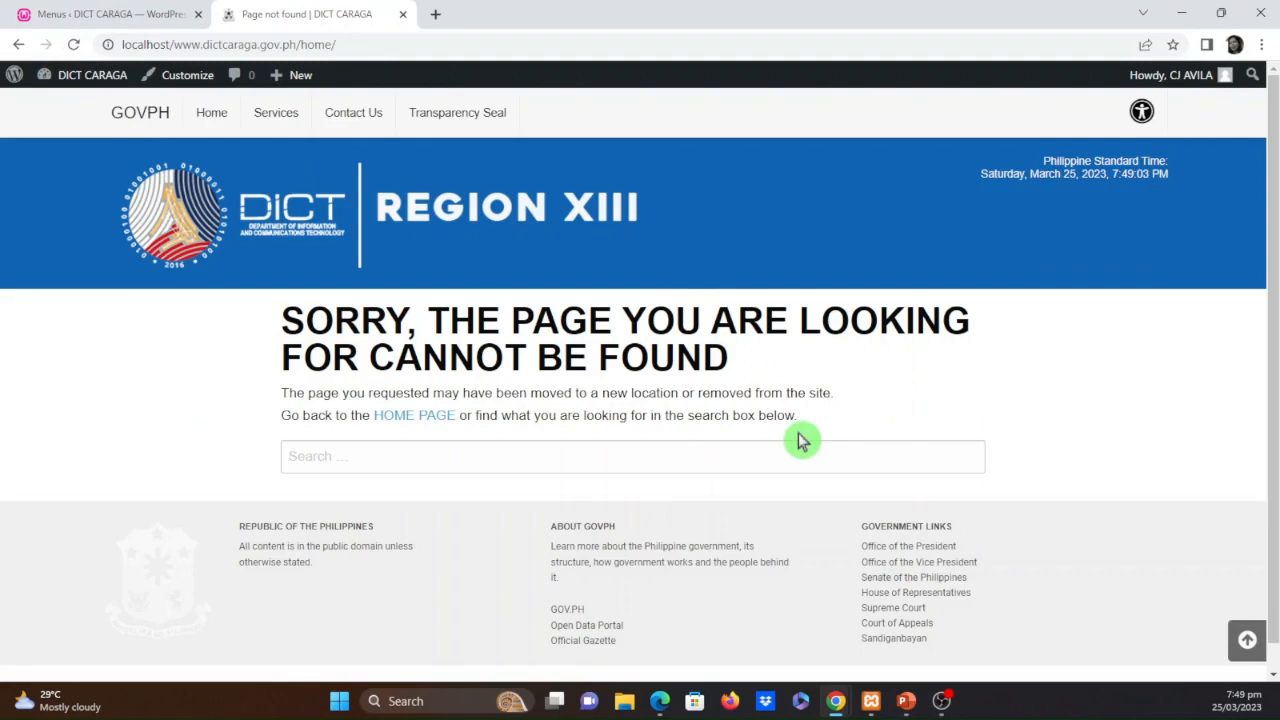
pyautogui.click(200, 117)
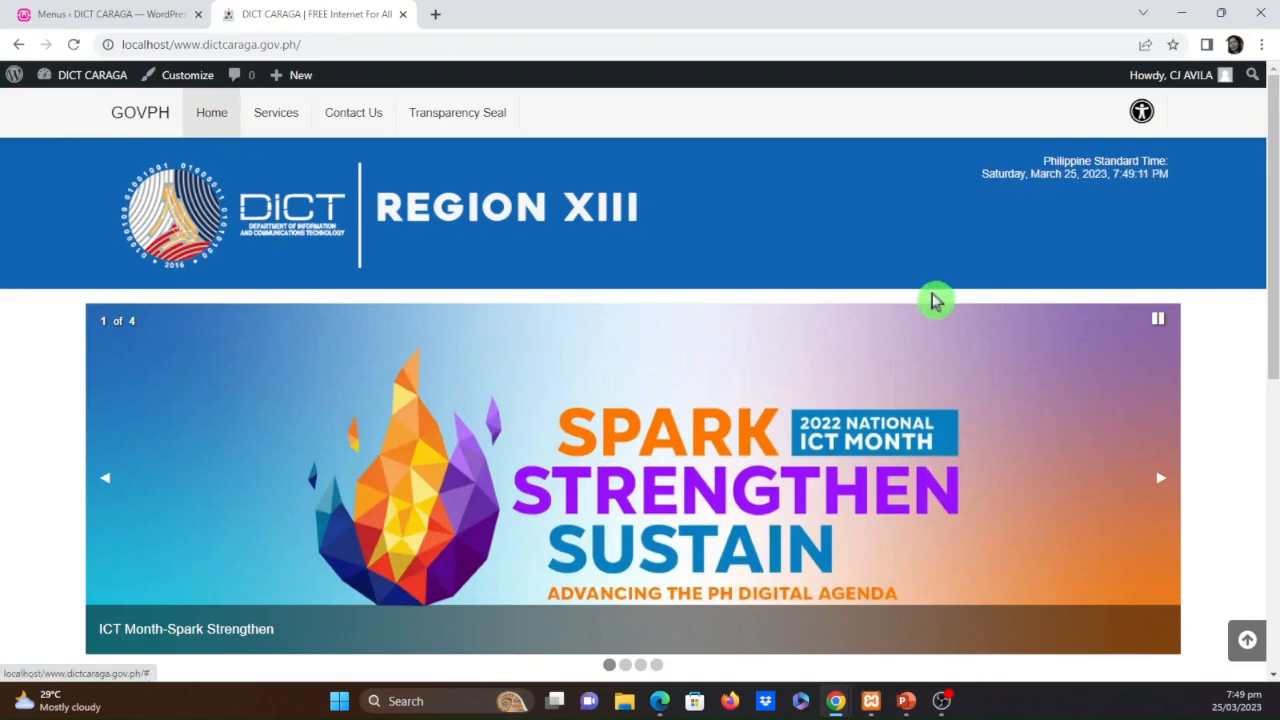
pyautogui.scroll(-3, 229, 402)
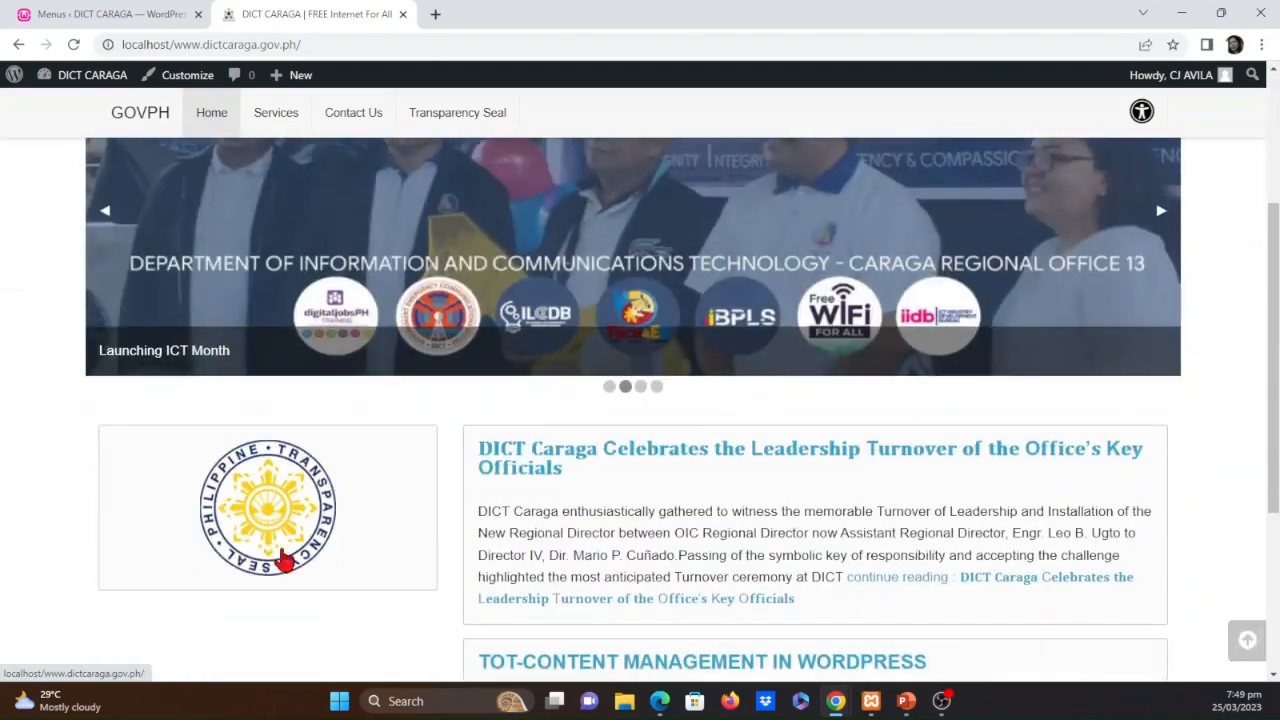
pyautogui.scroll(3, 471, 529)
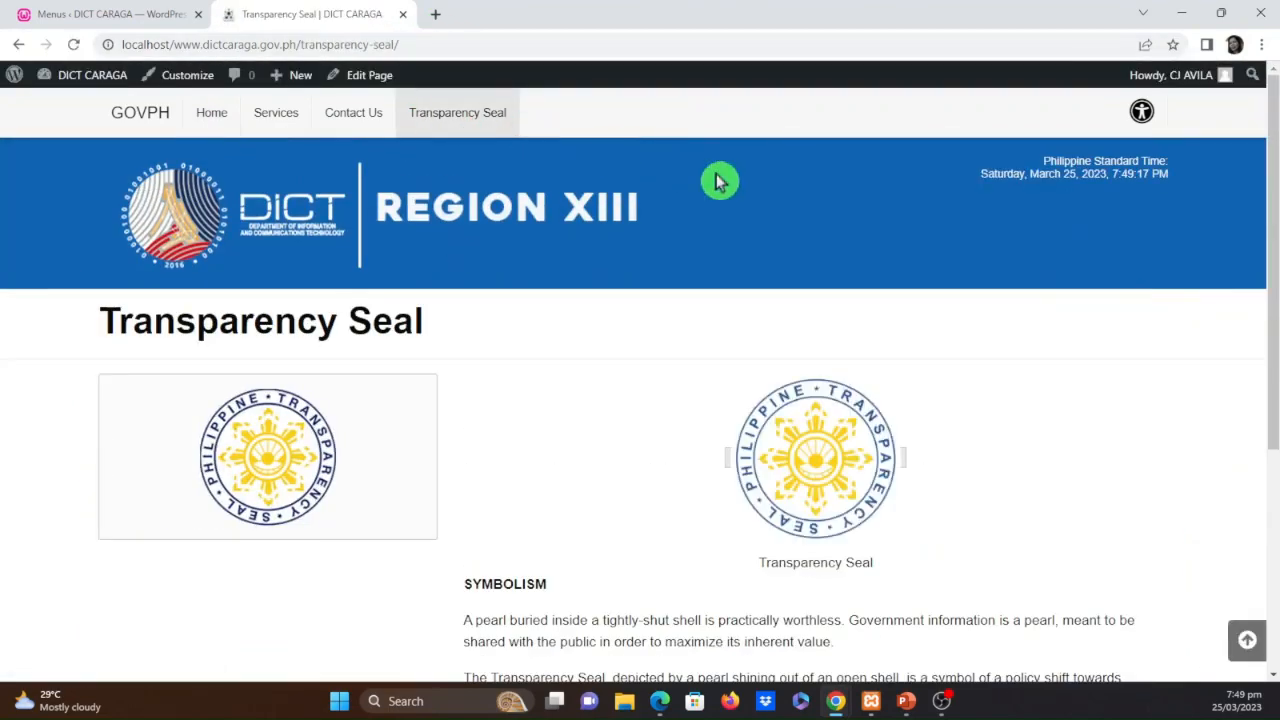
pyautogui.click(366, 119)
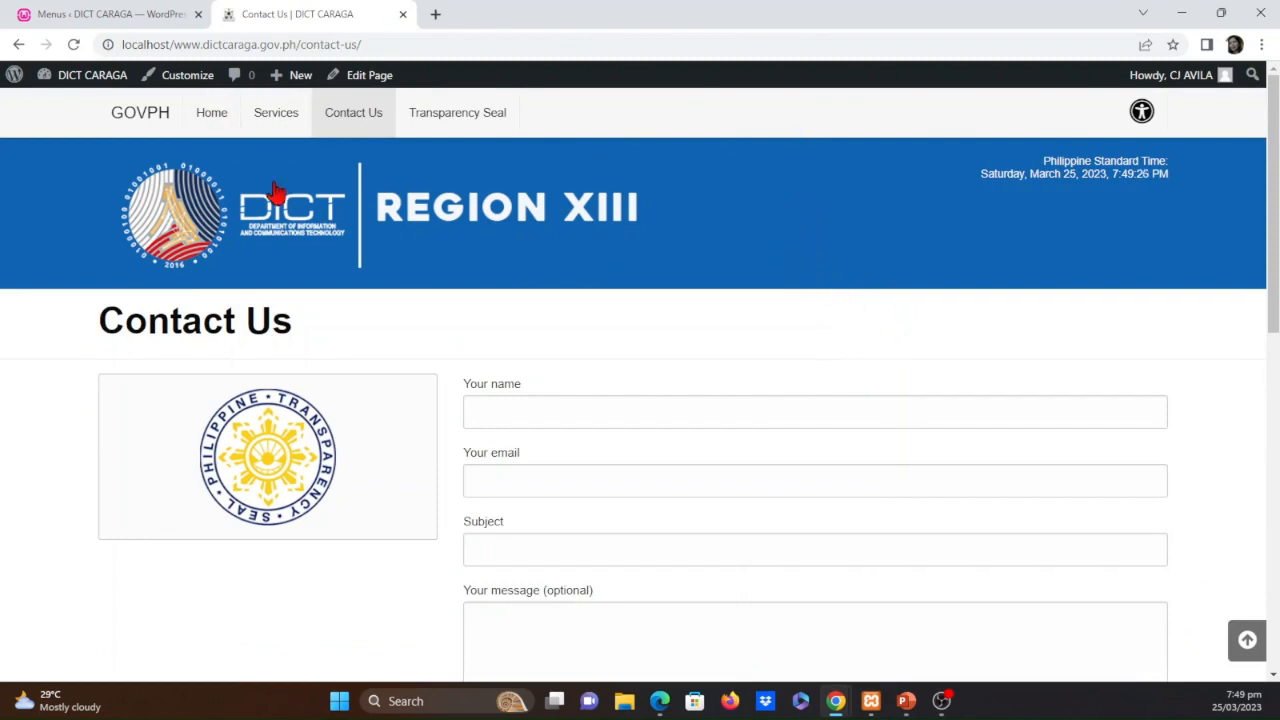
pyautogui.click(212, 114)
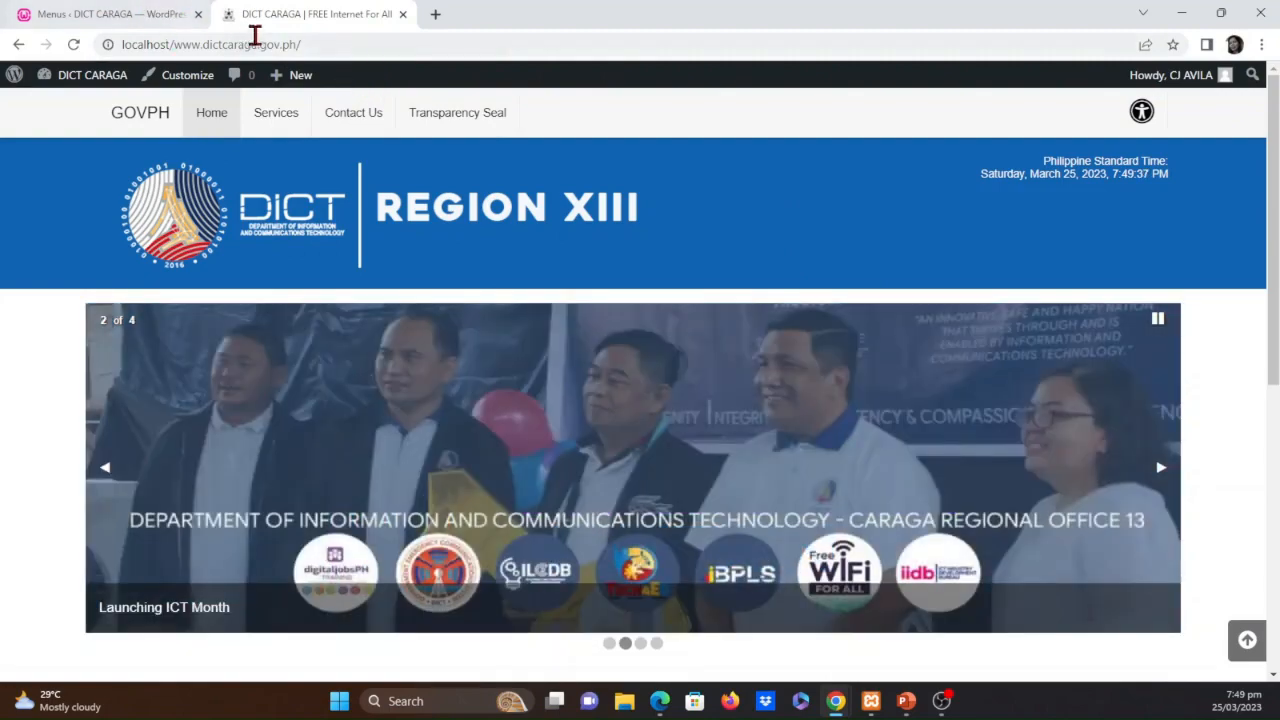
# Retitle the MISSION AND VISION page as "Mission and Vision", update it, and return to the pages list
pyautogui.click(148, 20)
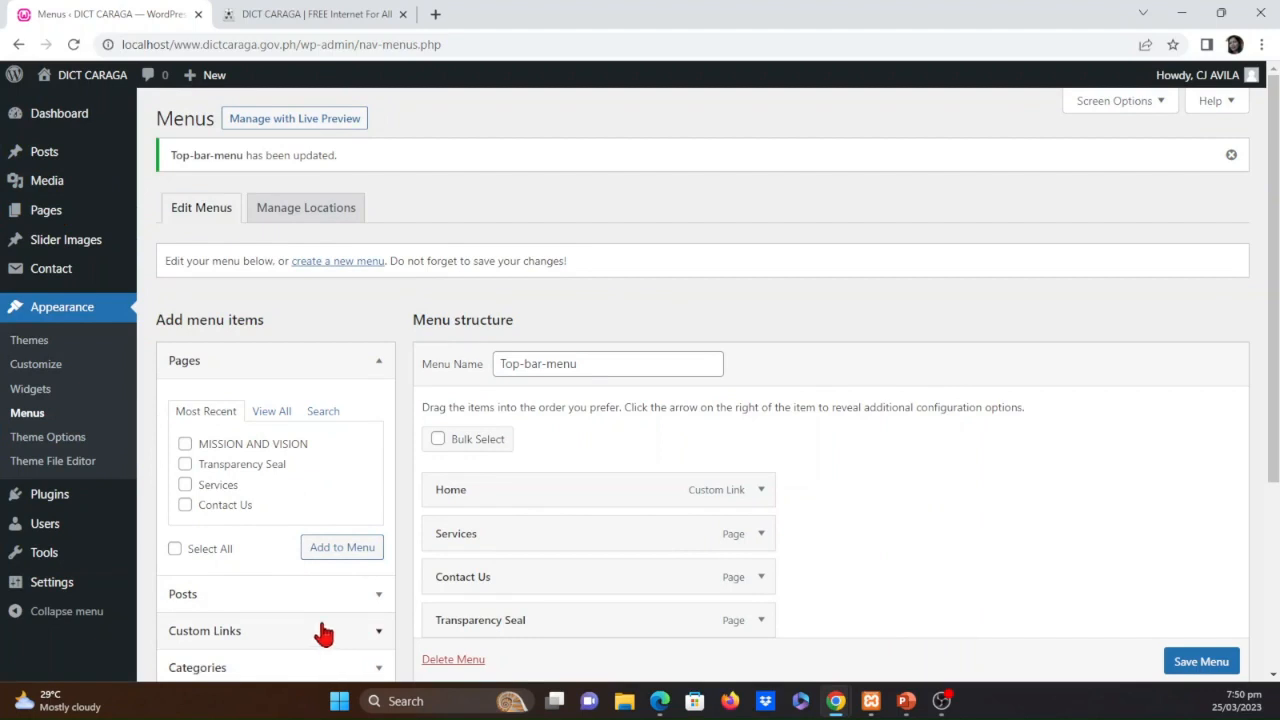
pyautogui.click(55, 213)
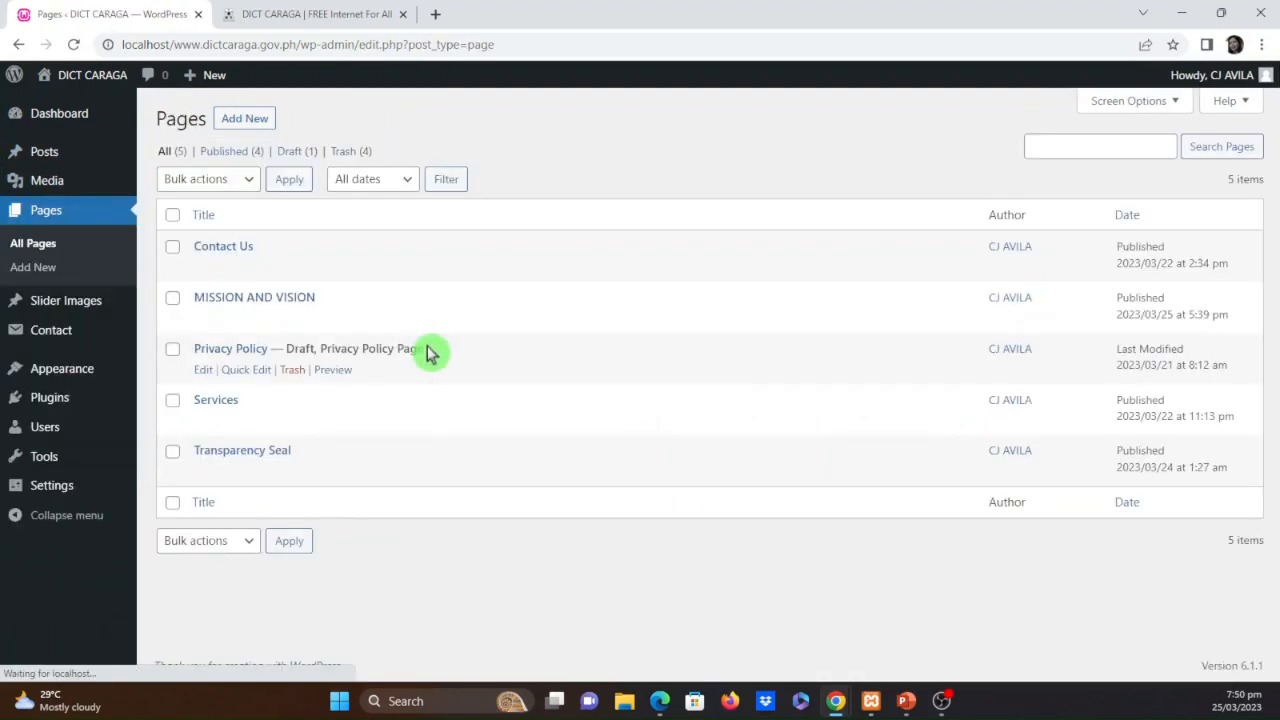
pyautogui.click(257, 298)
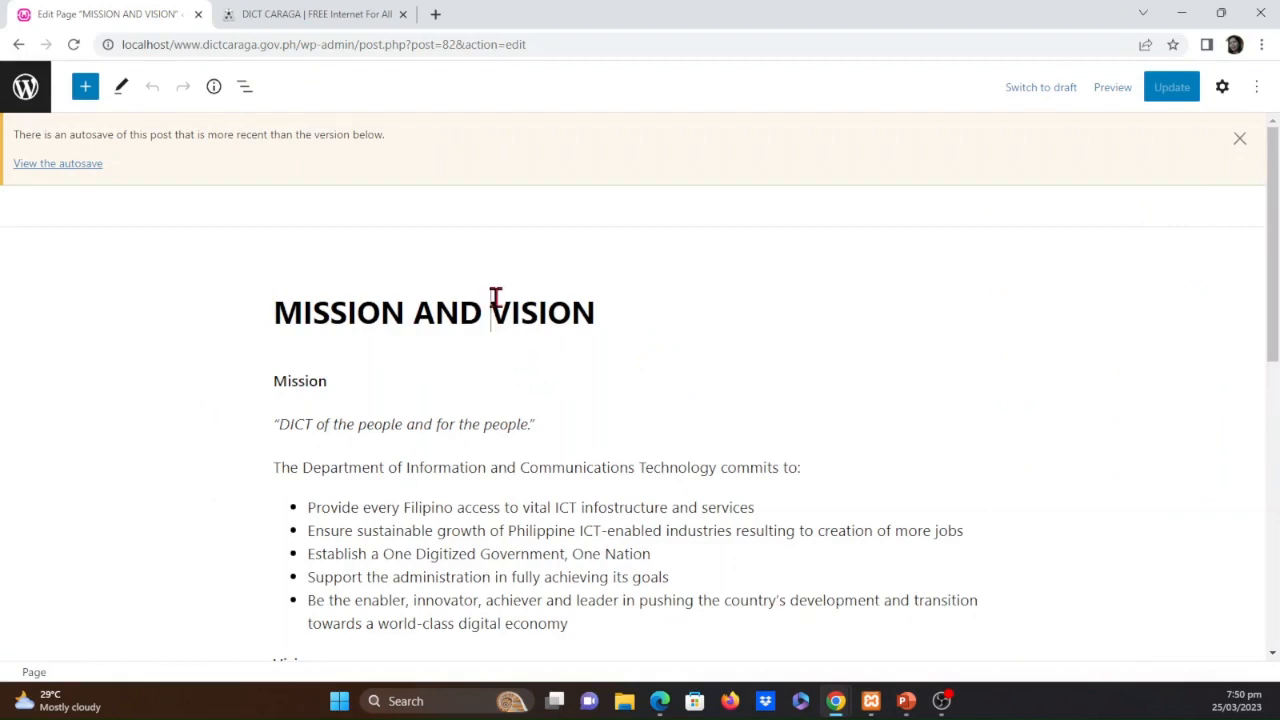
pyautogui.moveTo(404, 312); pyautogui.dragTo(307, 312)
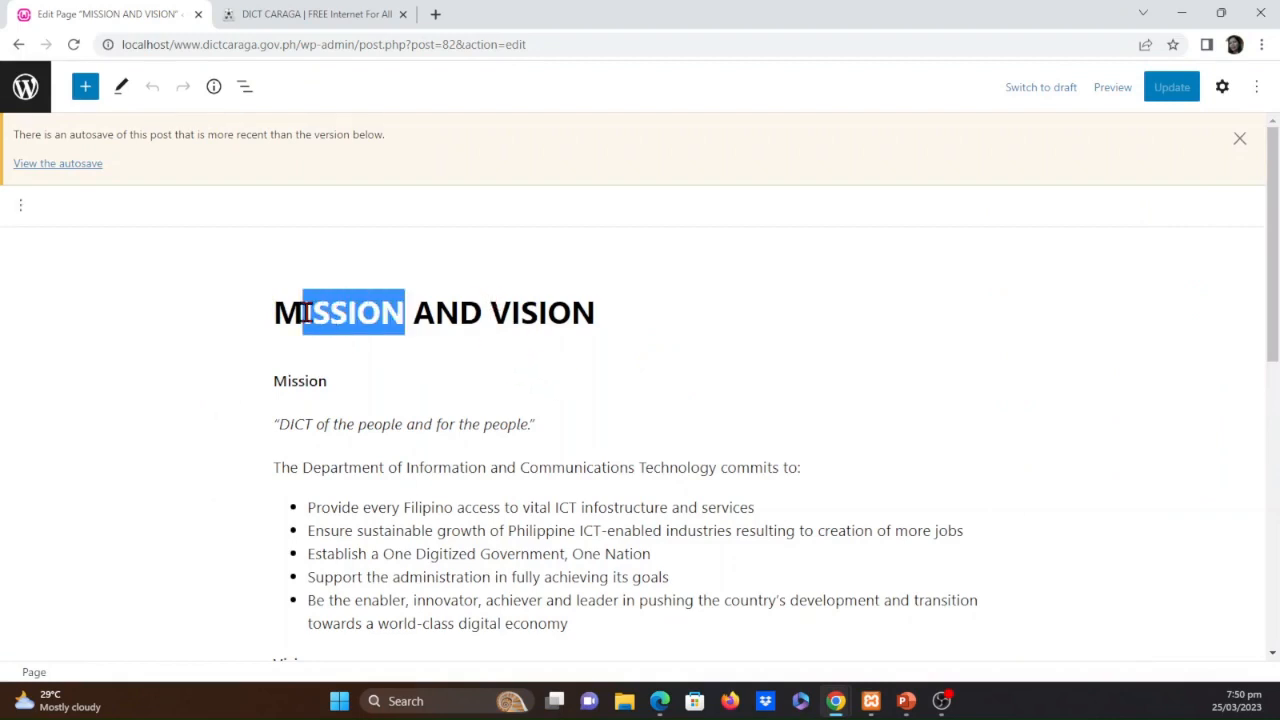
pyautogui.press('BackSpace')
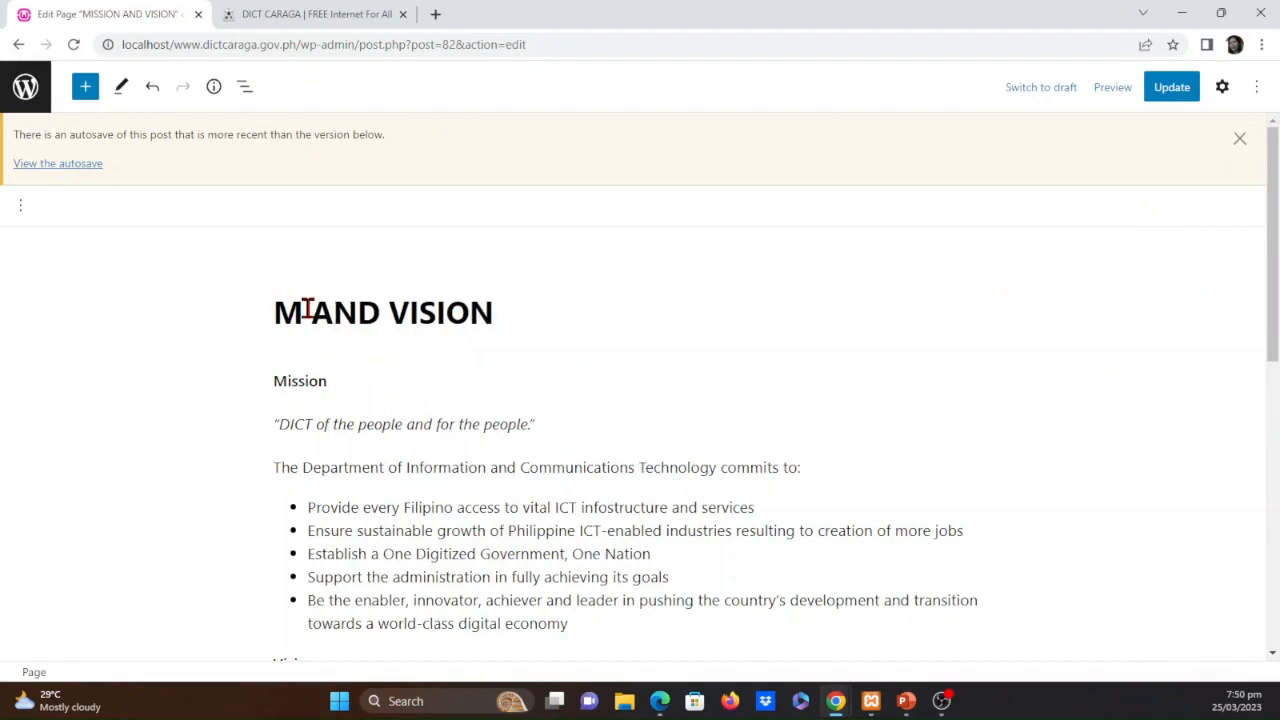
pyautogui.write('ission')
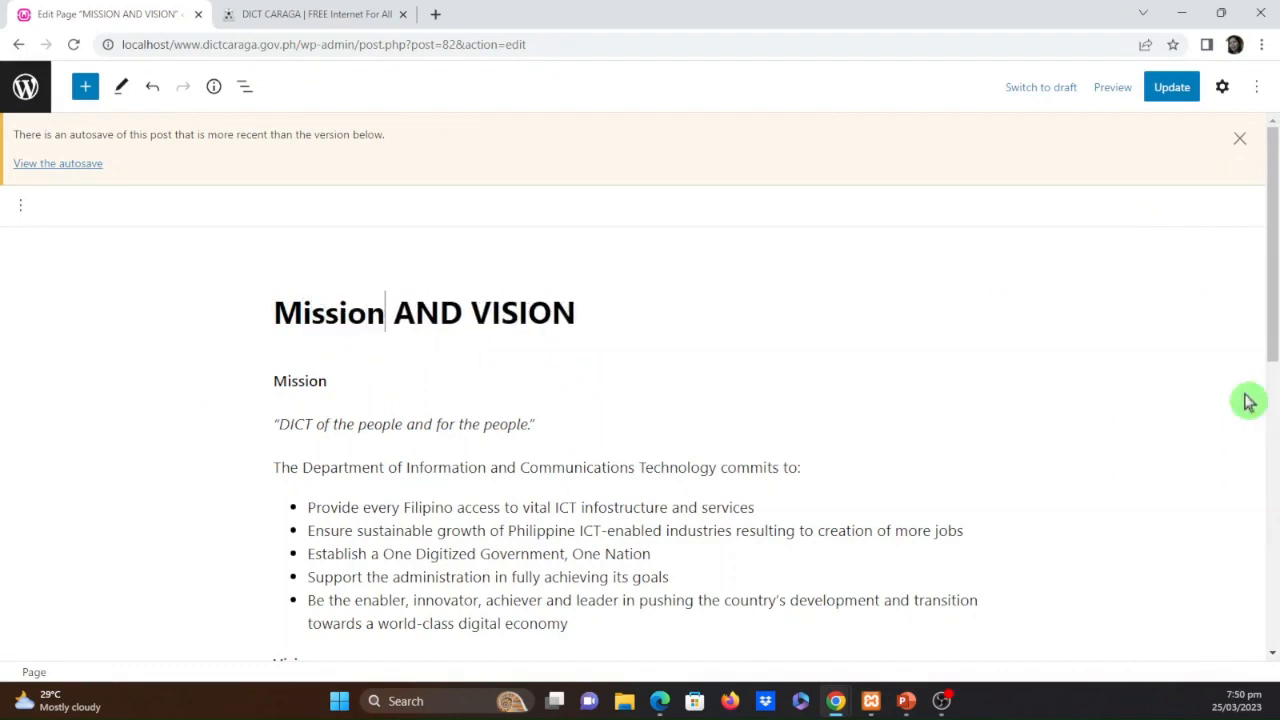
pyautogui.moveTo(575, 312); pyautogui.dragTo(392, 305)
pyautogui.write('and V')
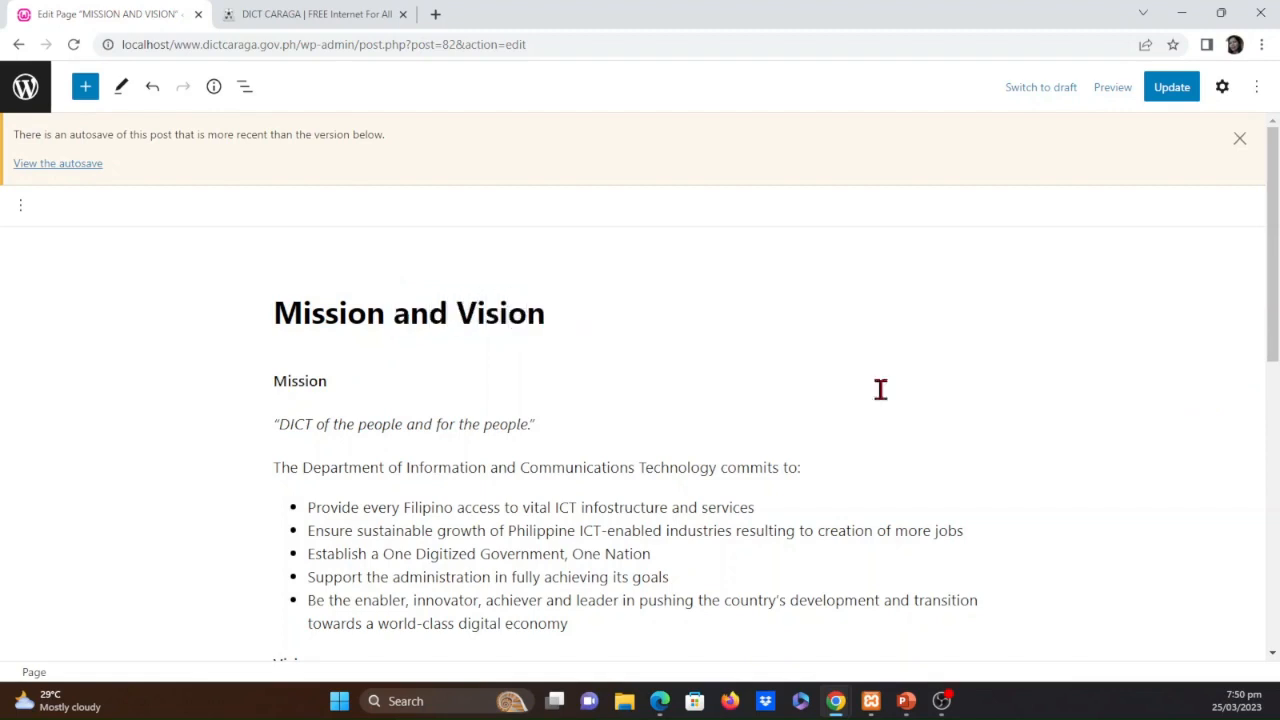
pyautogui.click(1183, 92)
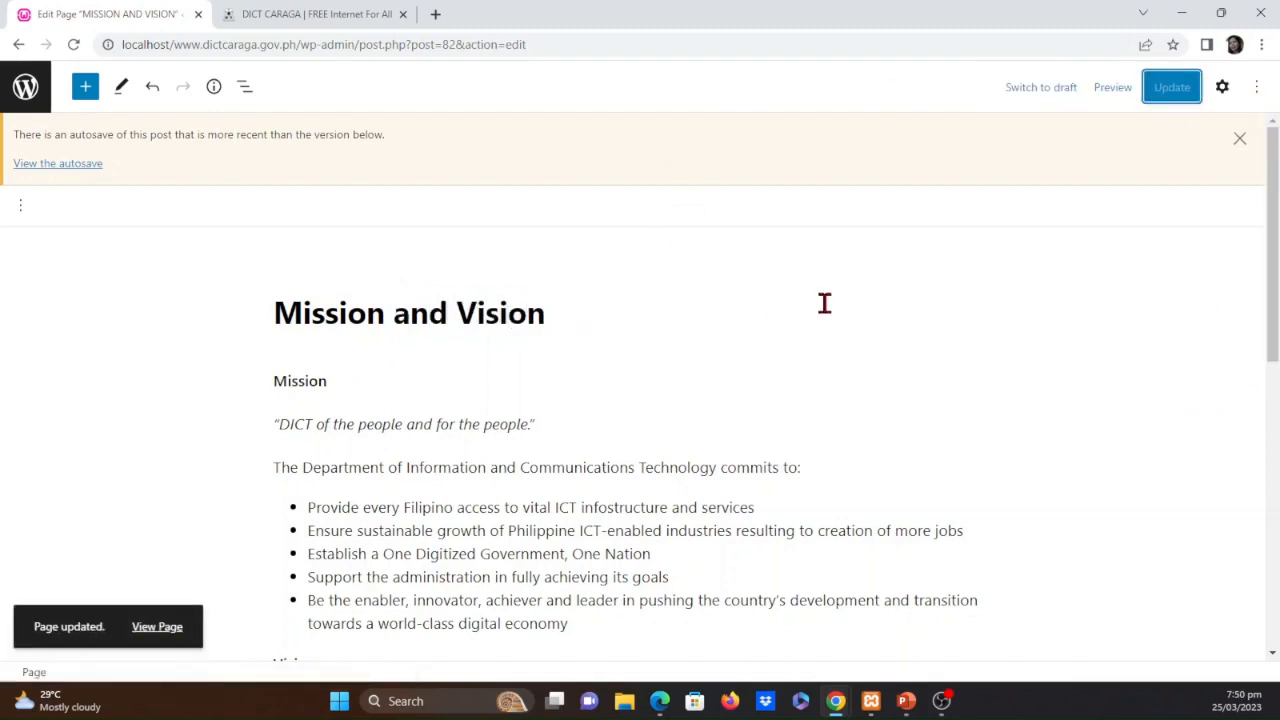
pyautogui.click(23, 95)
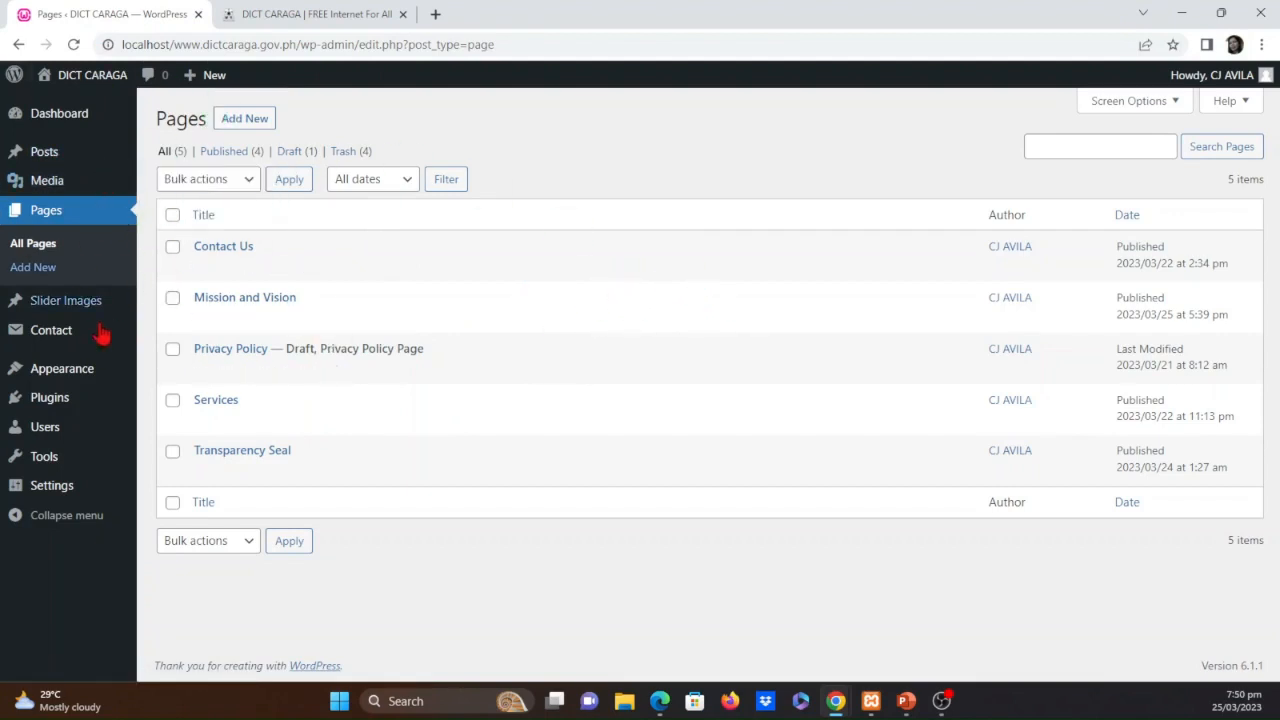
# Open the menu editor and, in a new tab, the Mandate, Powers and Functions page under About Us on dict.gov.ph
pyautogui.moveTo(84, 380)
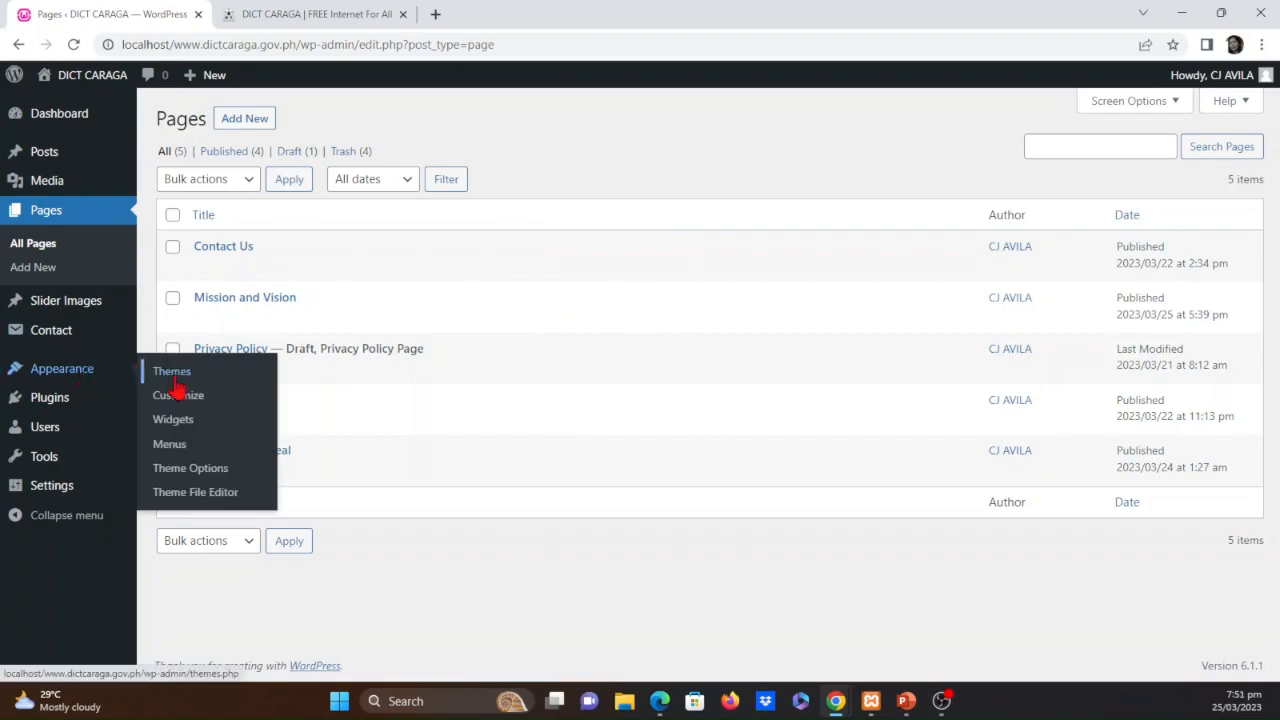
pyautogui.click(172, 450)
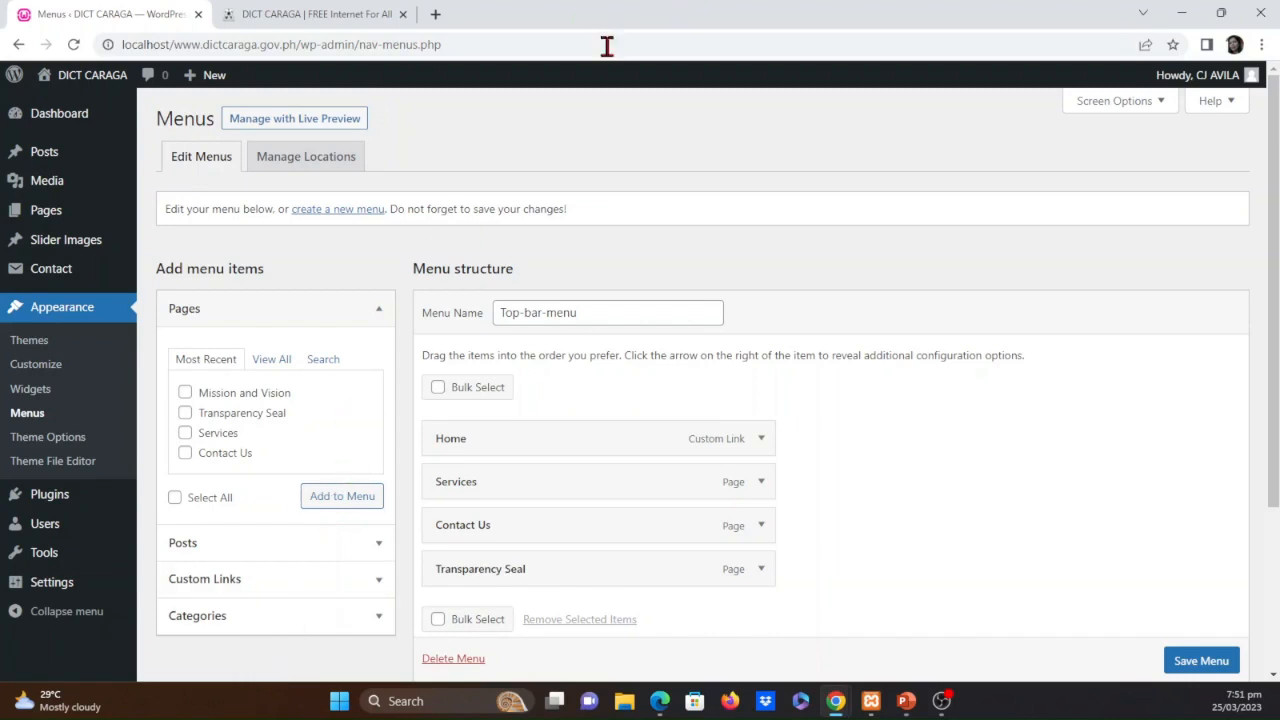
pyautogui.click(440, 15)
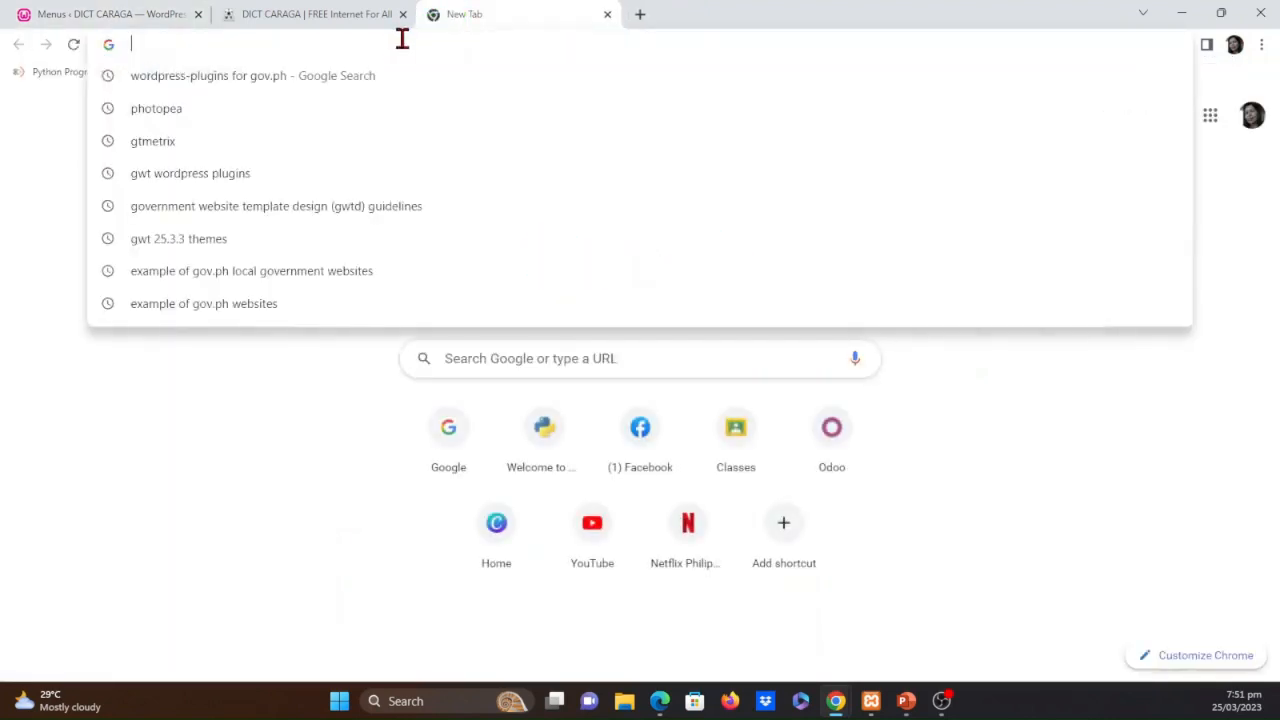
pyautogui.write('dic')
pyautogui.press('Return')
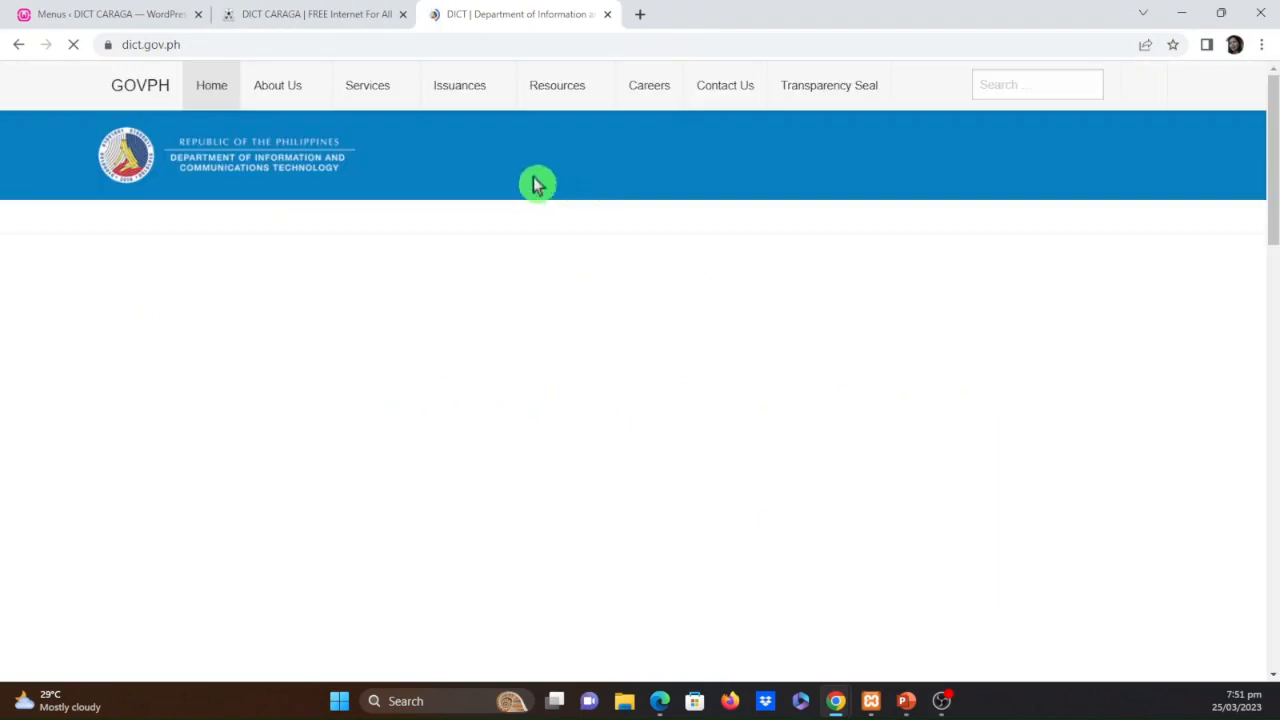
pyautogui.moveTo(290, 90)
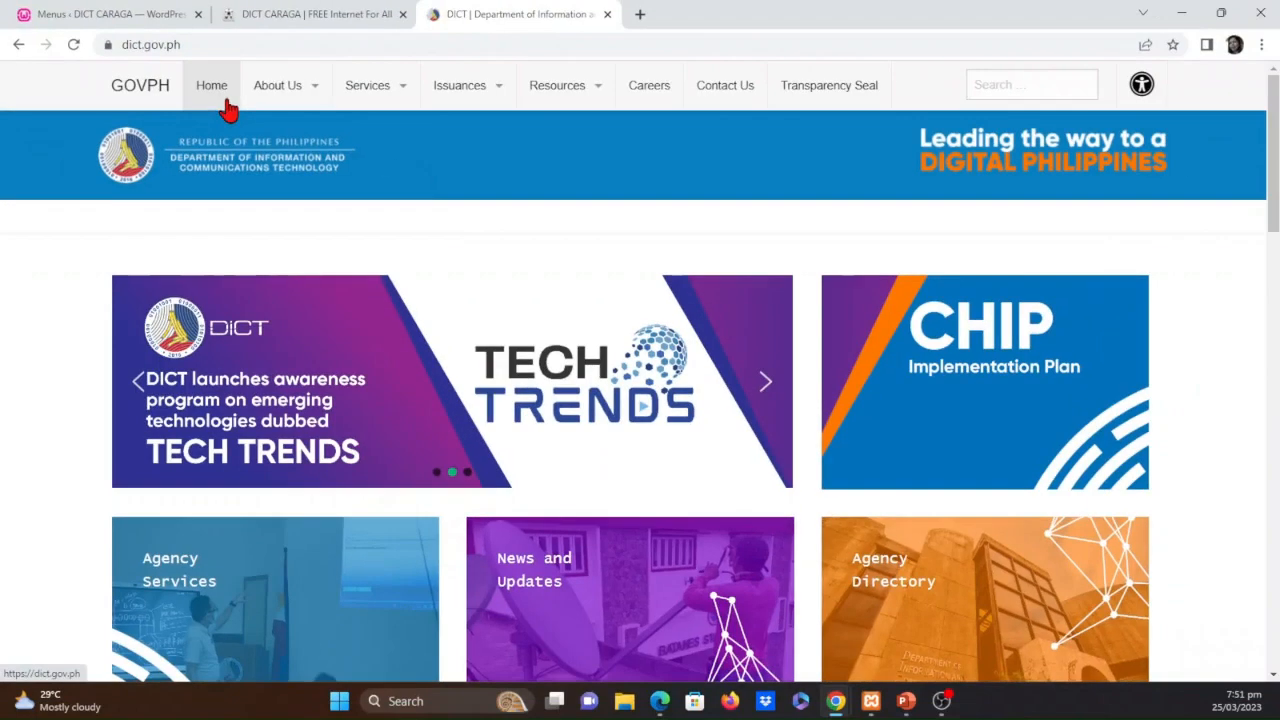
pyautogui.moveTo(605, 190)
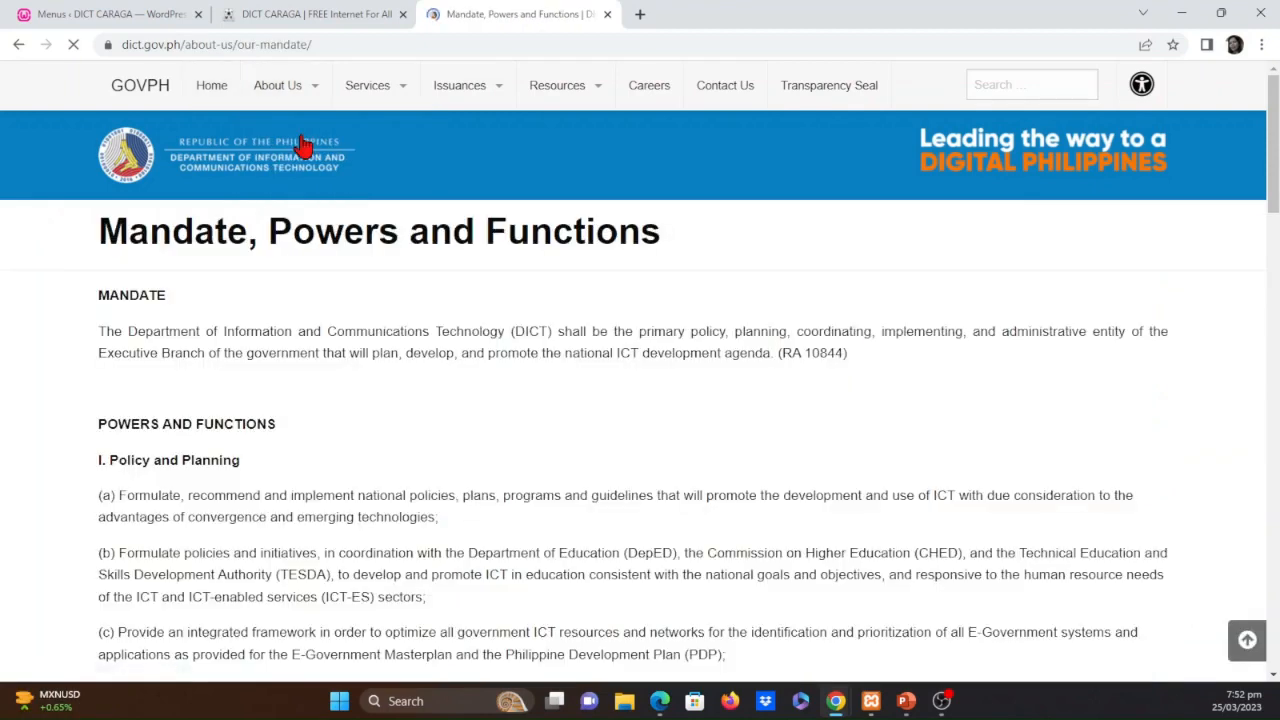
# Copy the DICT page's heading and create a new WordPress page titled "Mandate, Powers and Functions"
pyautogui.moveTo(100, 232); pyautogui.dragTo(700, 254)
pyautogui.hotkey('ctrl', 'c')
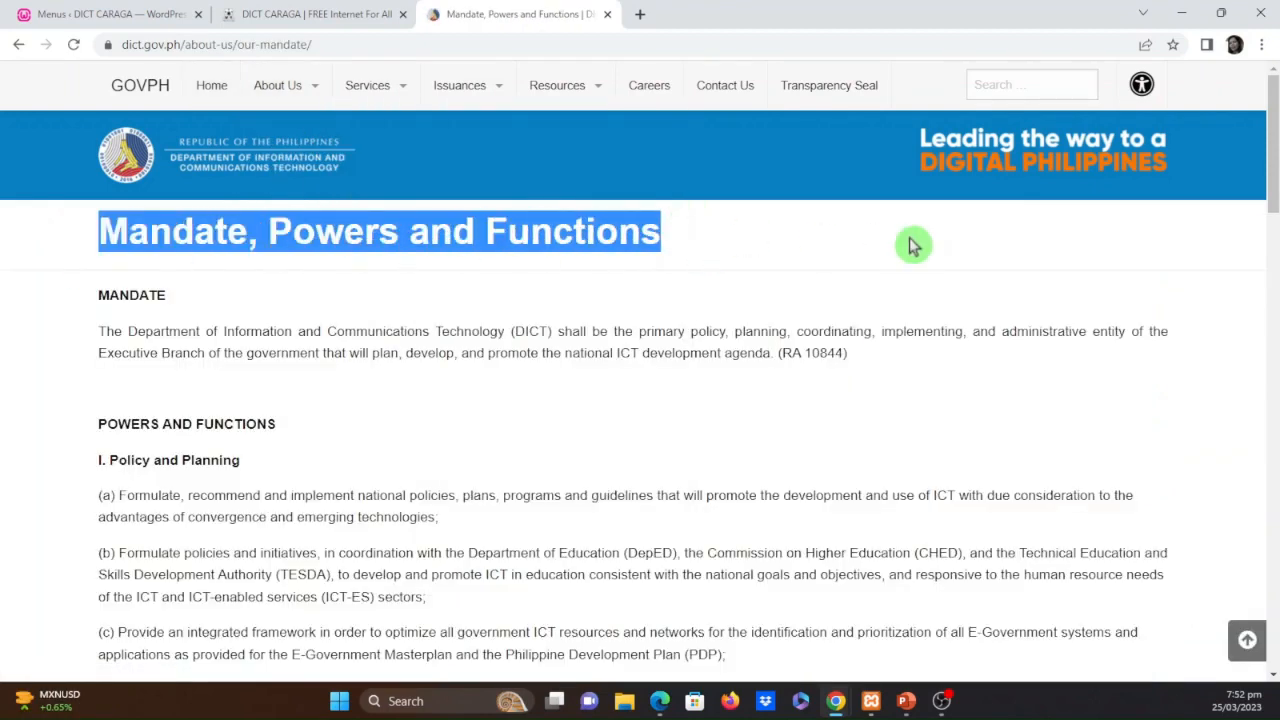
pyautogui.click(108, 14)
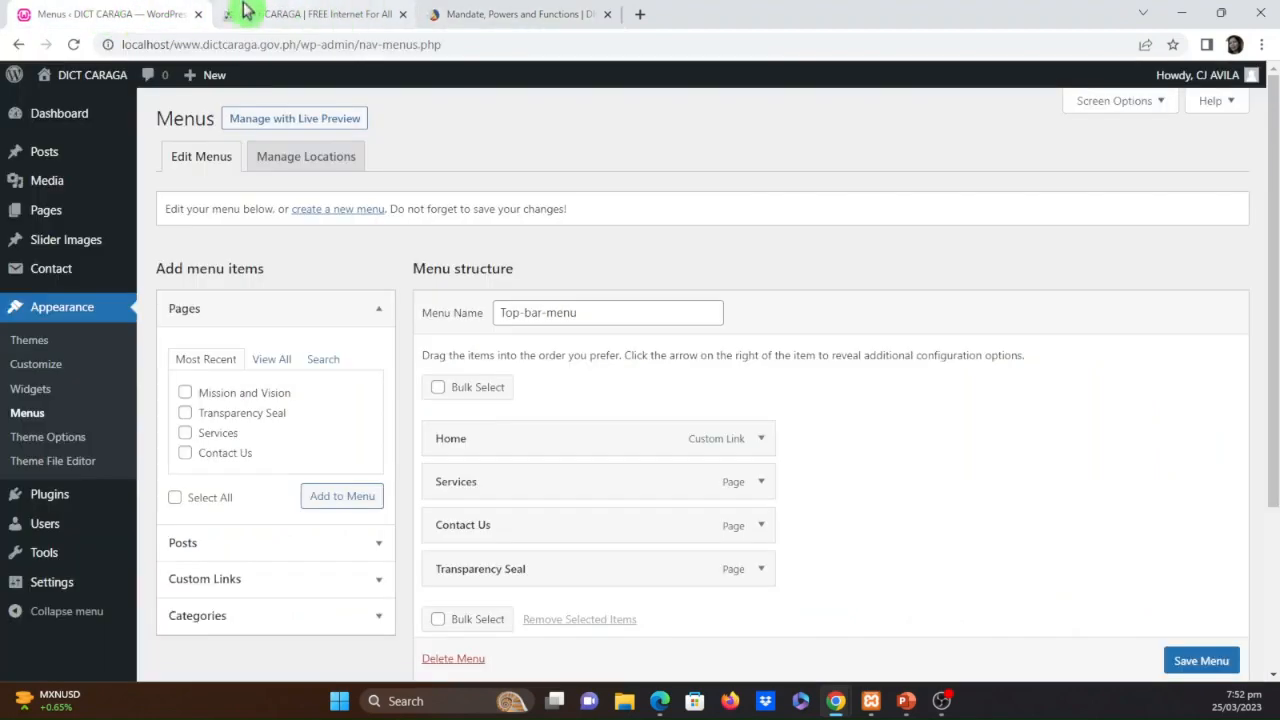
pyautogui.click(46, 212)
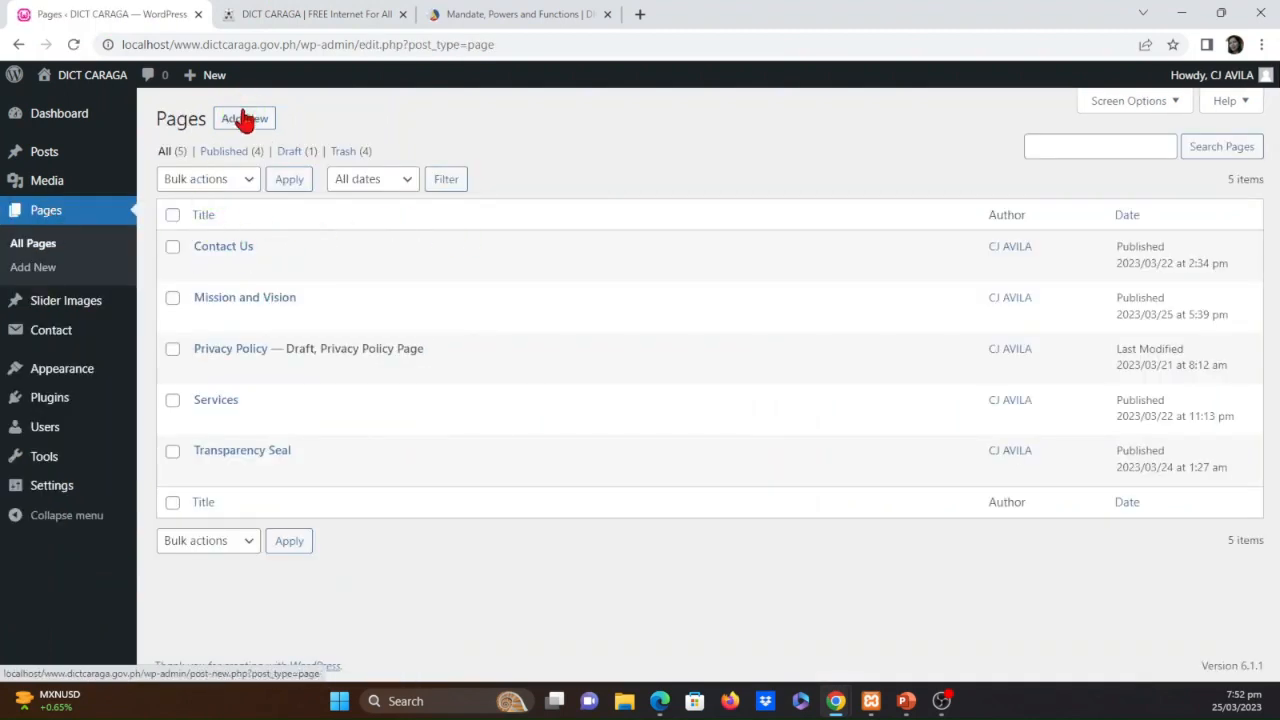
pyautogui.click(244, 119)
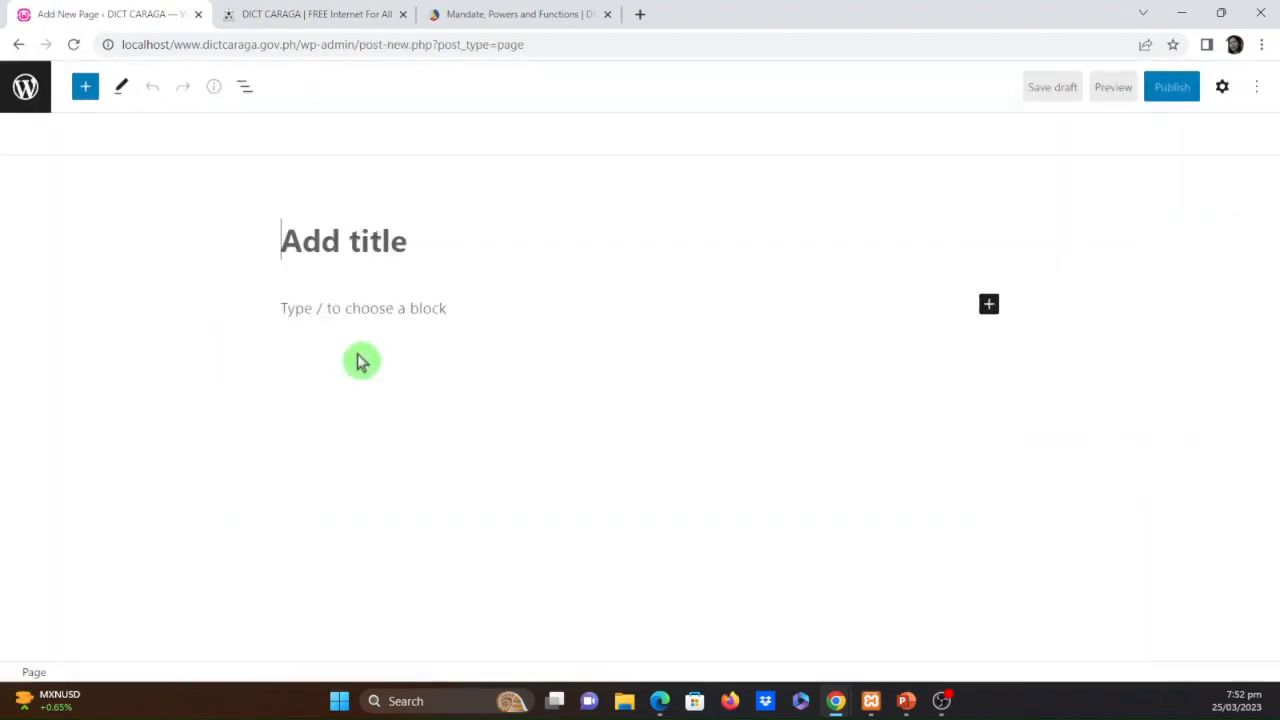
pyautogui.hotkey('ctrl', 'v')
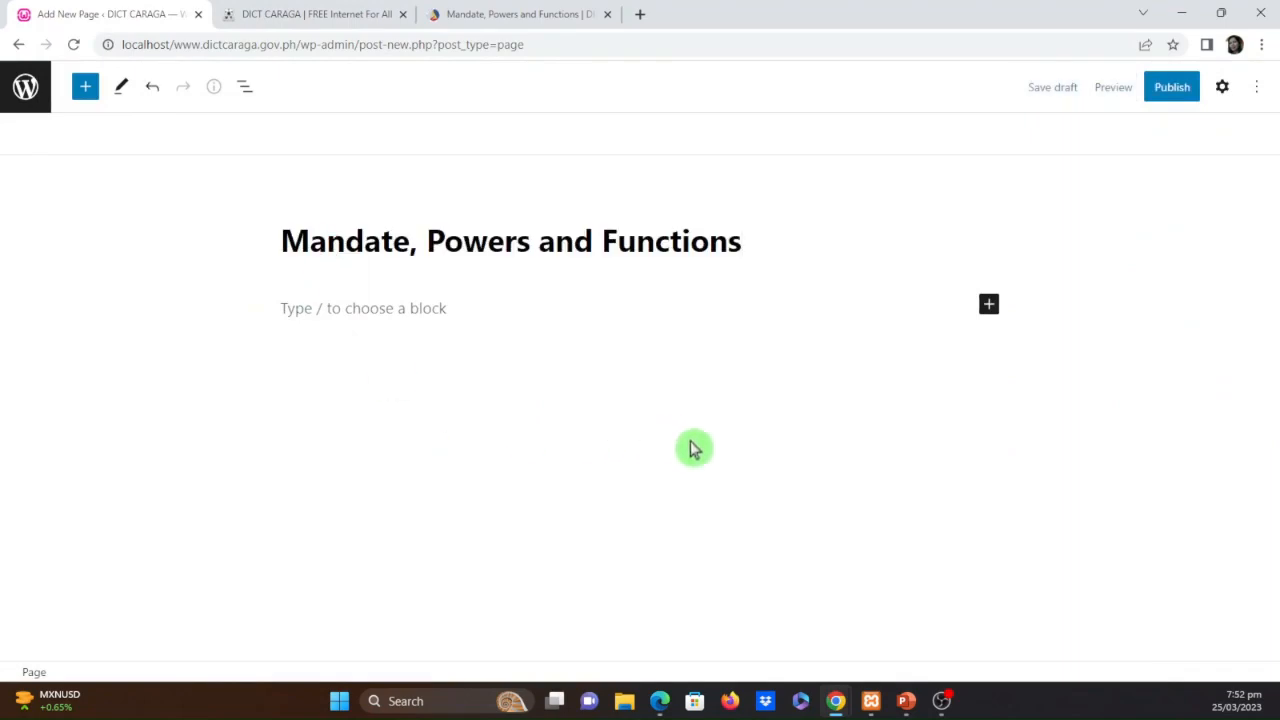
# Copy the full body text of the DICT mandate page and paste it into a paragraph block below the new page's title
pyautogui.click(335, 311)
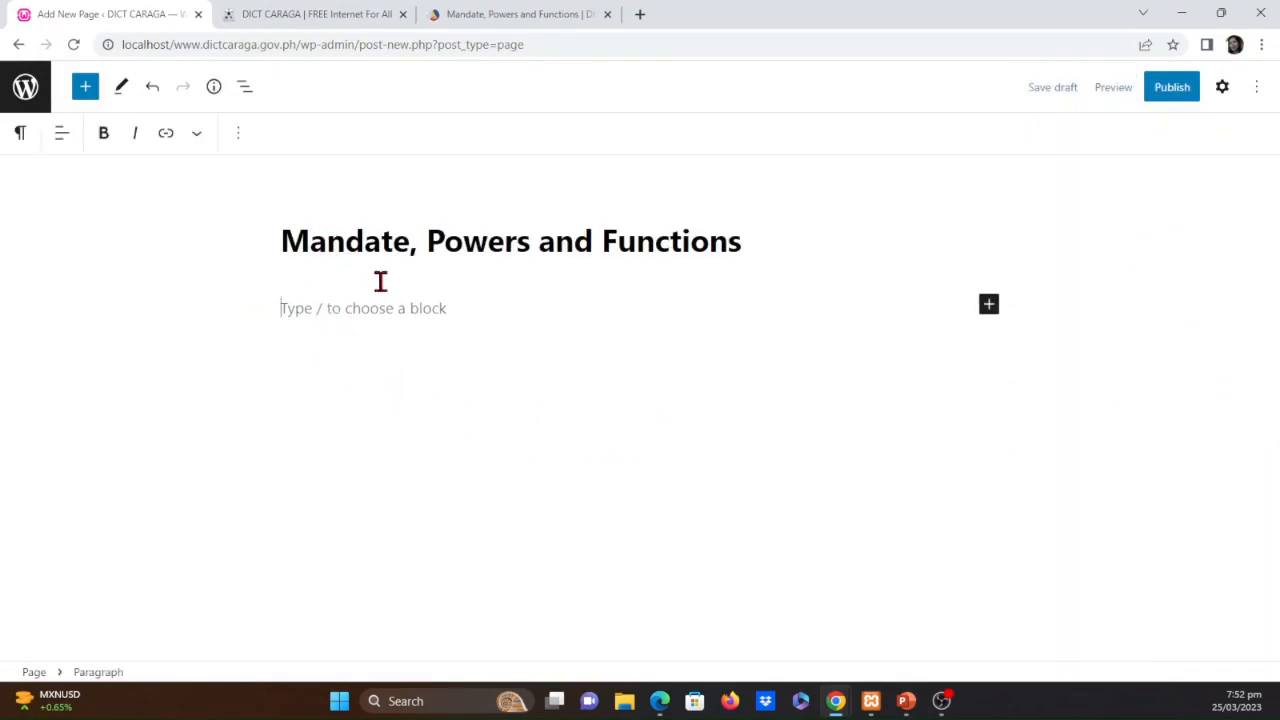
pyautogui.click(452, 14)
pyautogui.scroll(-8, 206, 380)
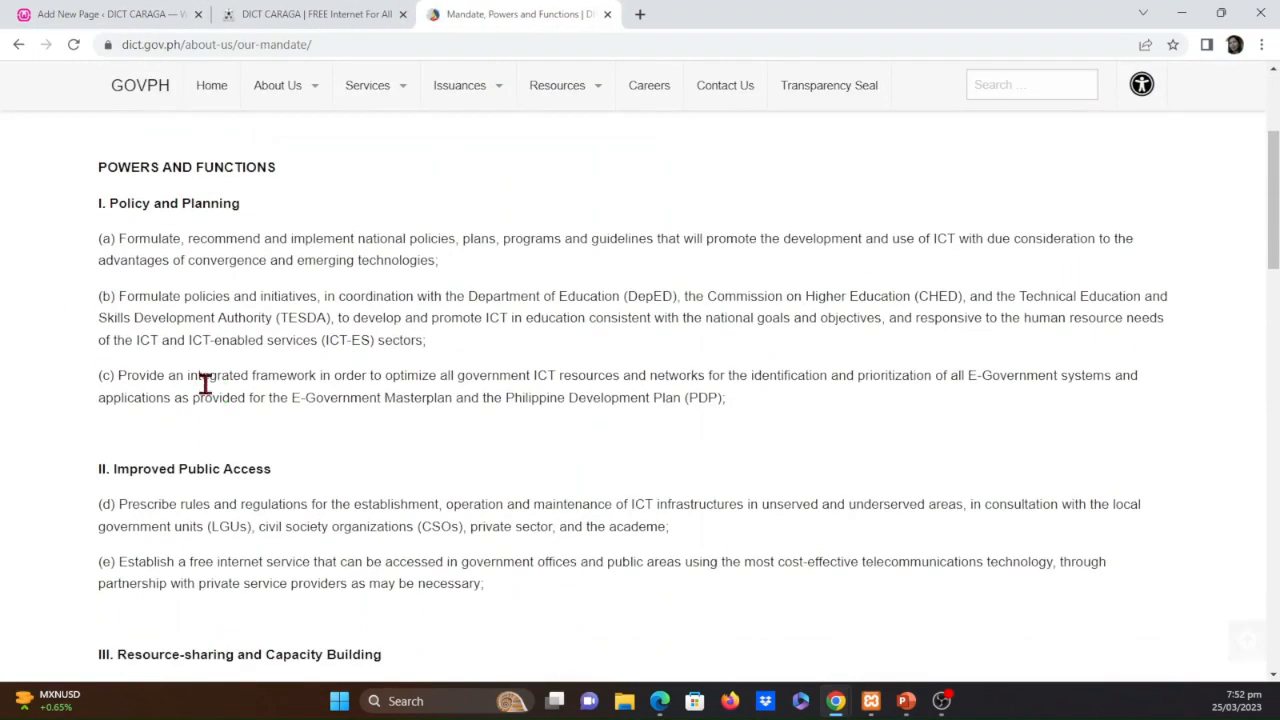
pyautogui.scroll(10, 268, 385)
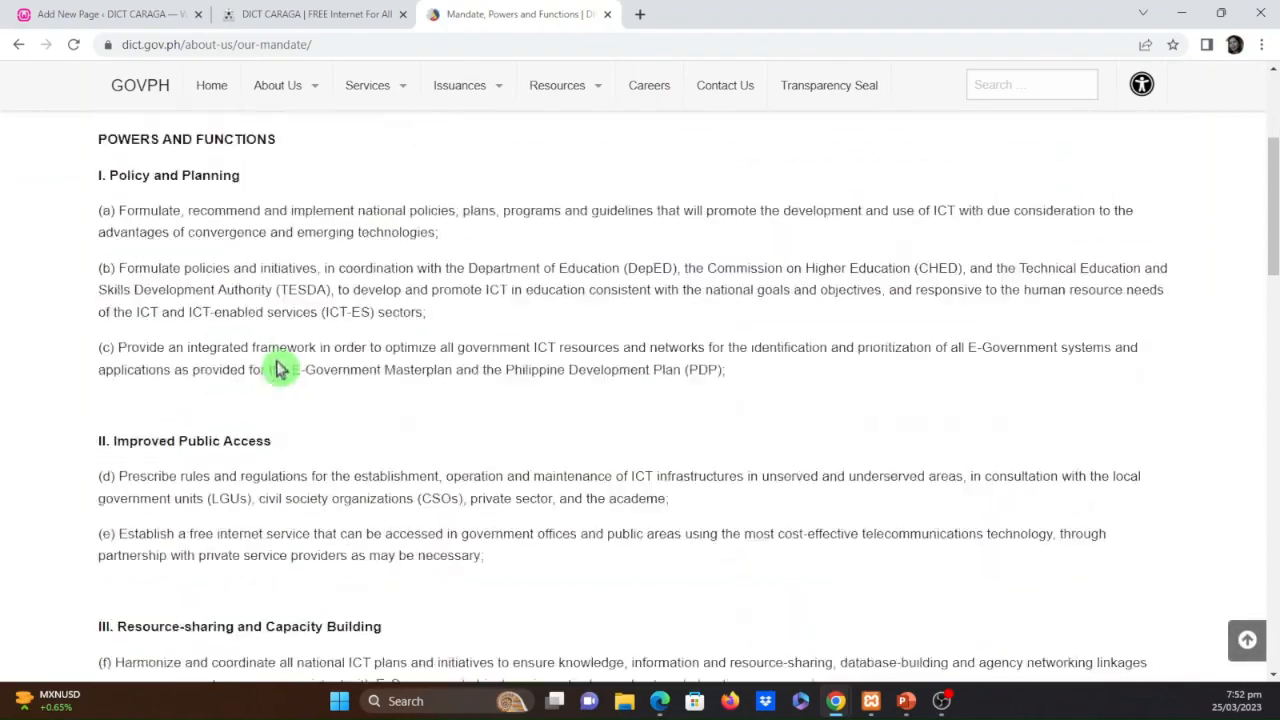
pyautogui.moveTo(97, 288); pyautogui.dragTo(617, 443)
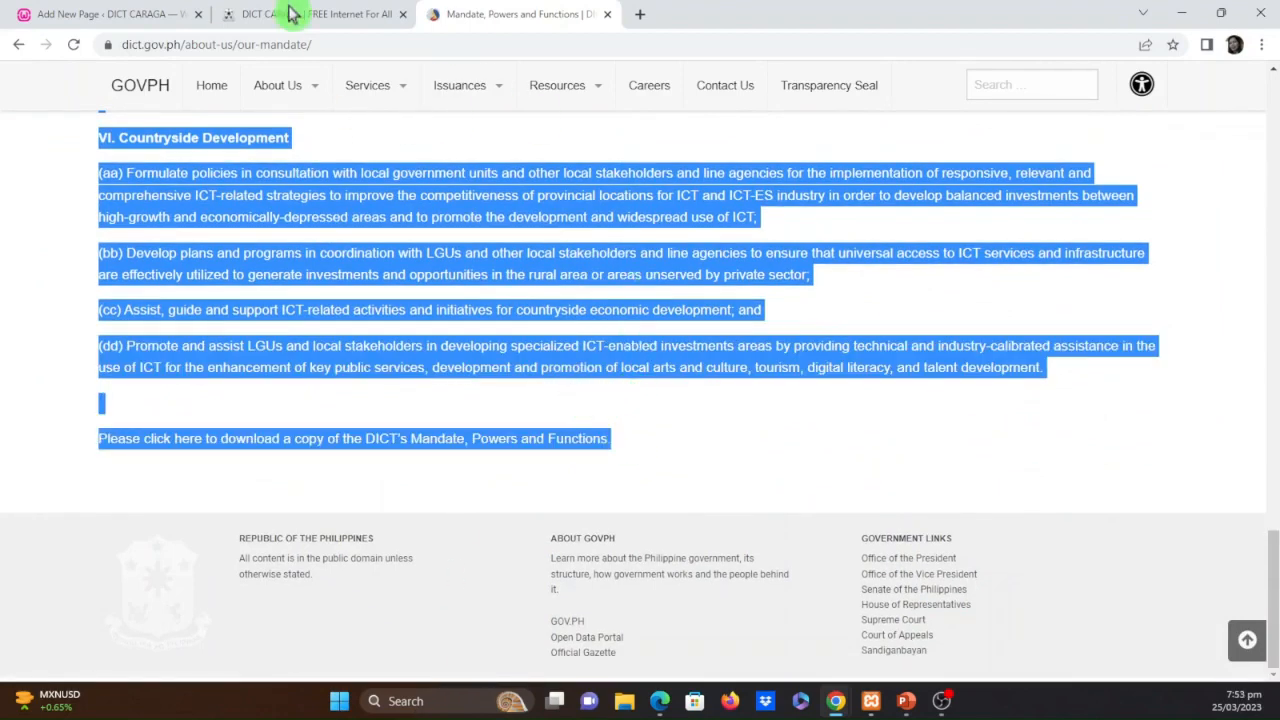
pyautogui.click(106, 14)
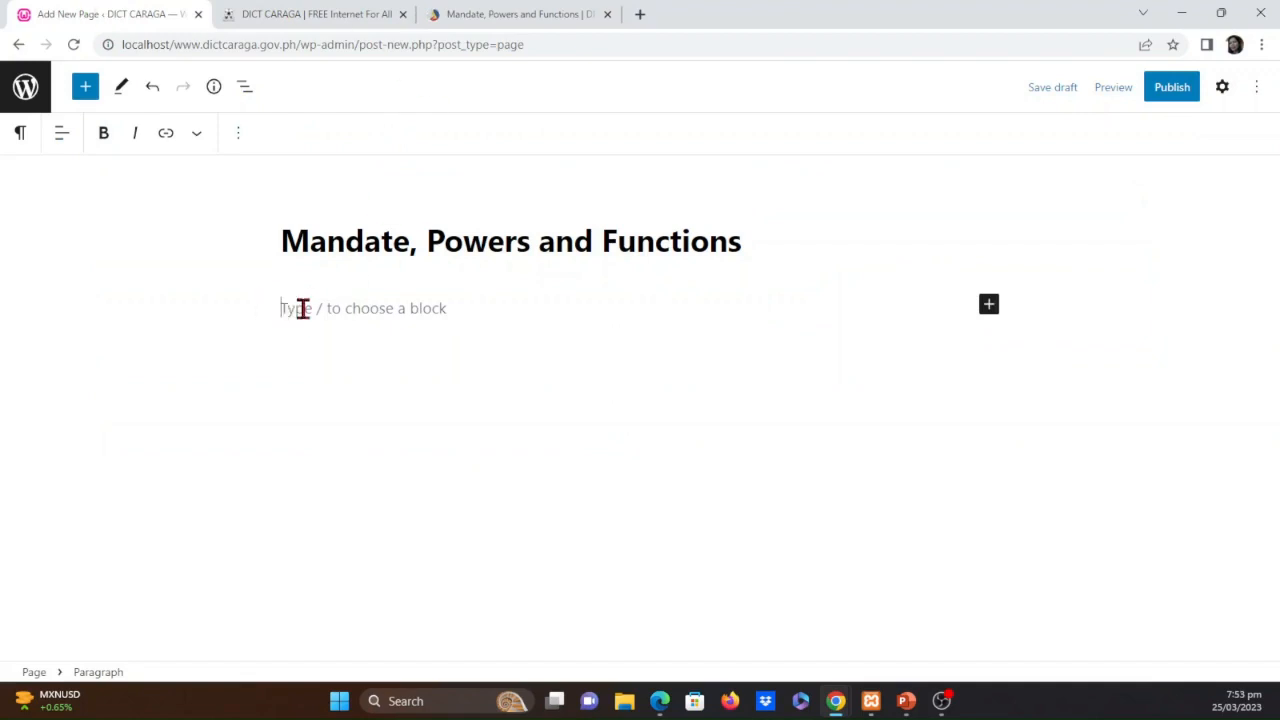
pyautogui.click(989, 305)
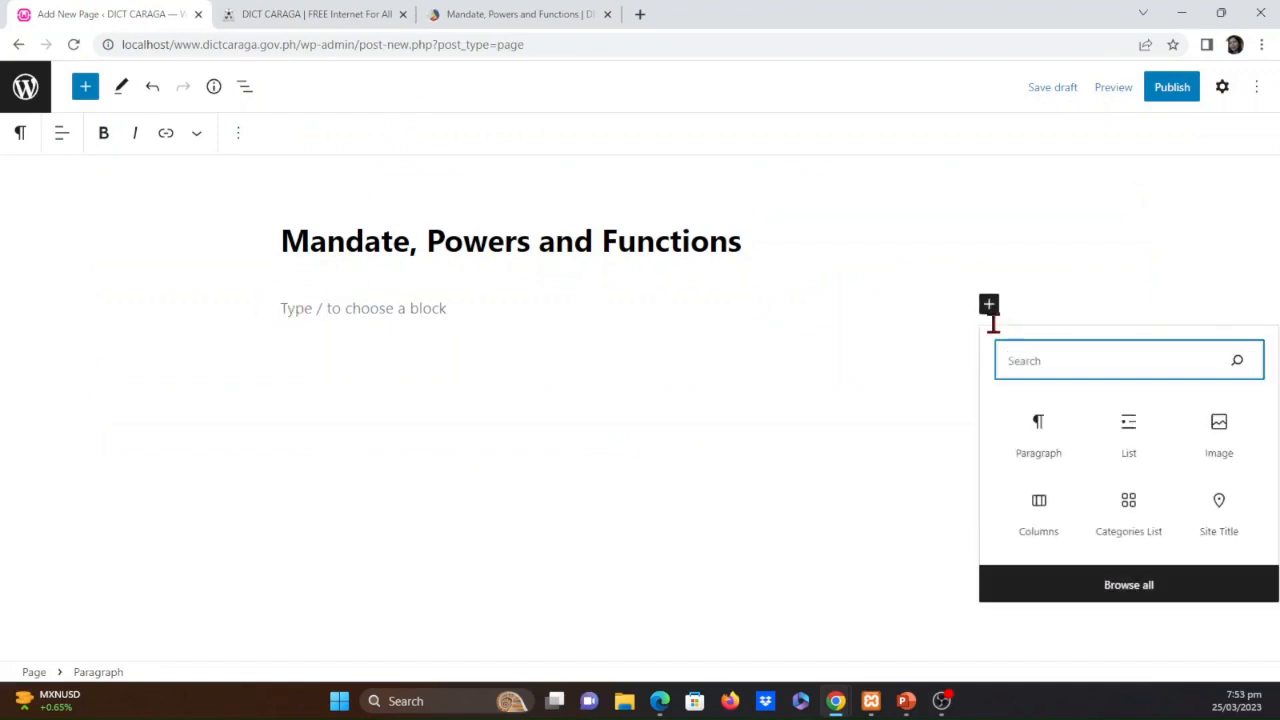
pyautogui.click(1040, 432)
pyautogui.hotkey('ctrl', 'v')
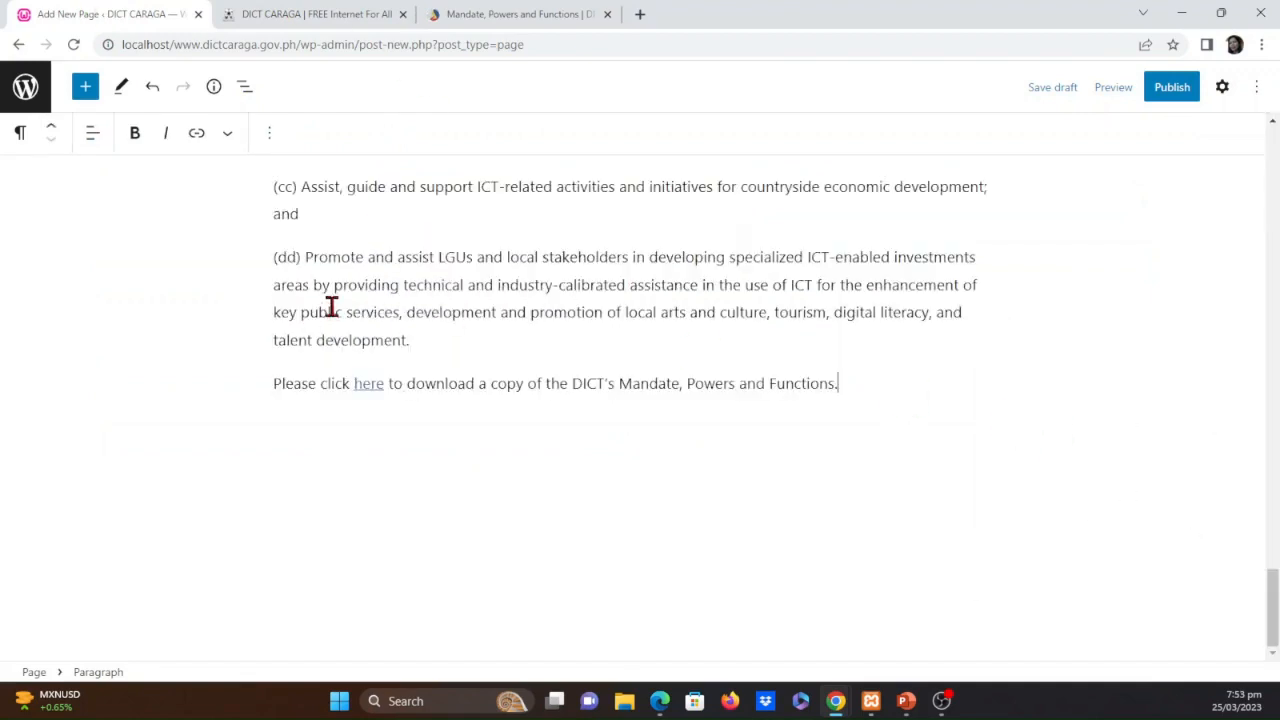
# Review the pasted content, publish the Mandate, Powers and Functions page, and return to the pages list
pyautogui.scroll(15, 549, 435)
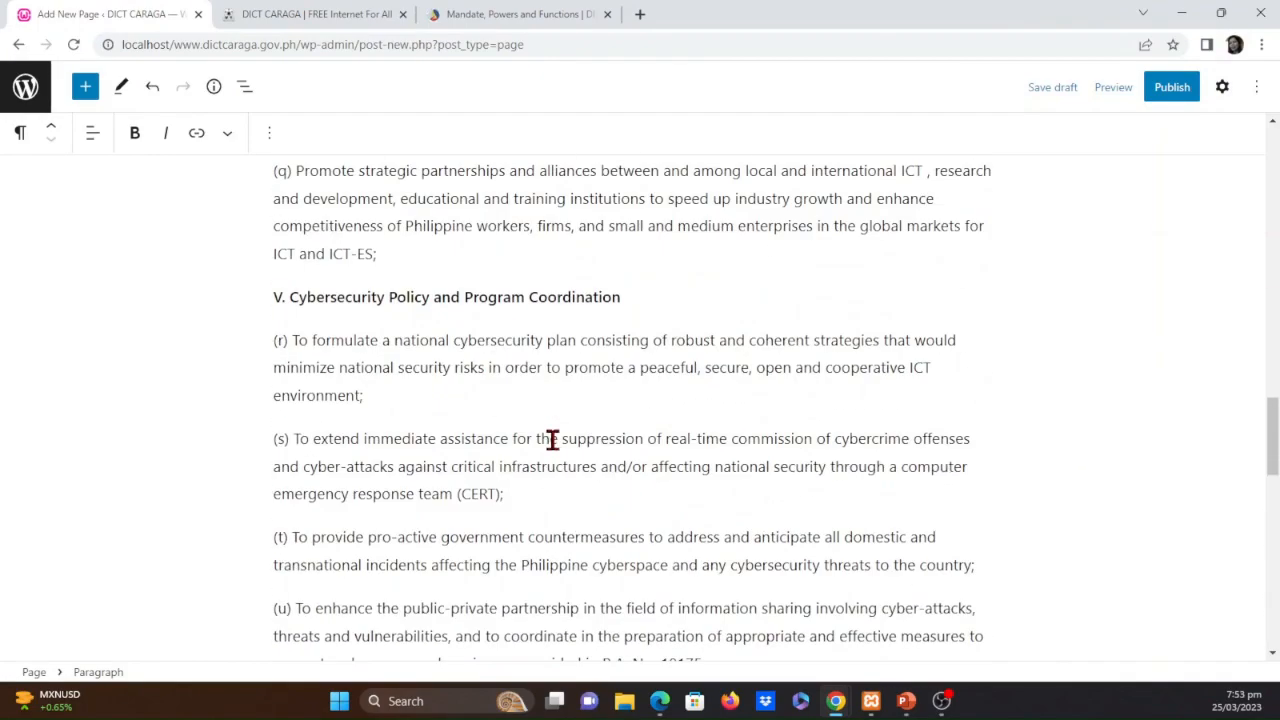
pyautogui.scroll(15, 617, 466)
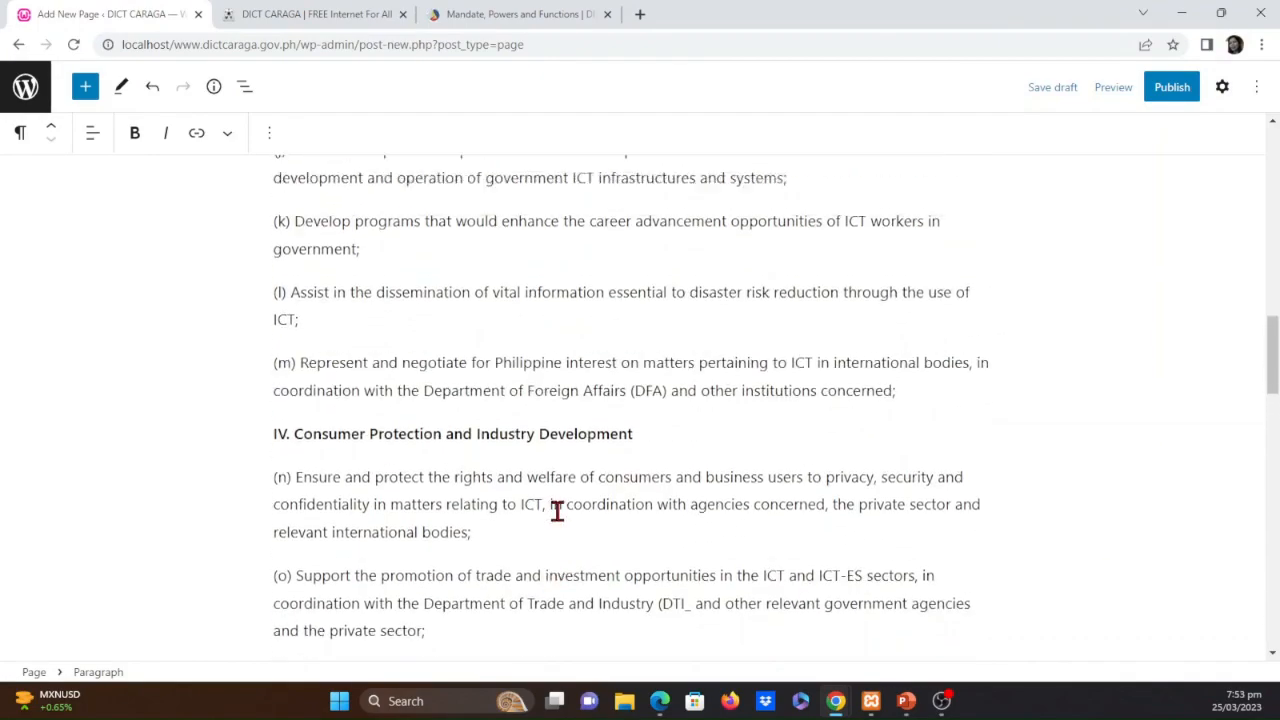
pyautogui.scroll(10, 555, 507)
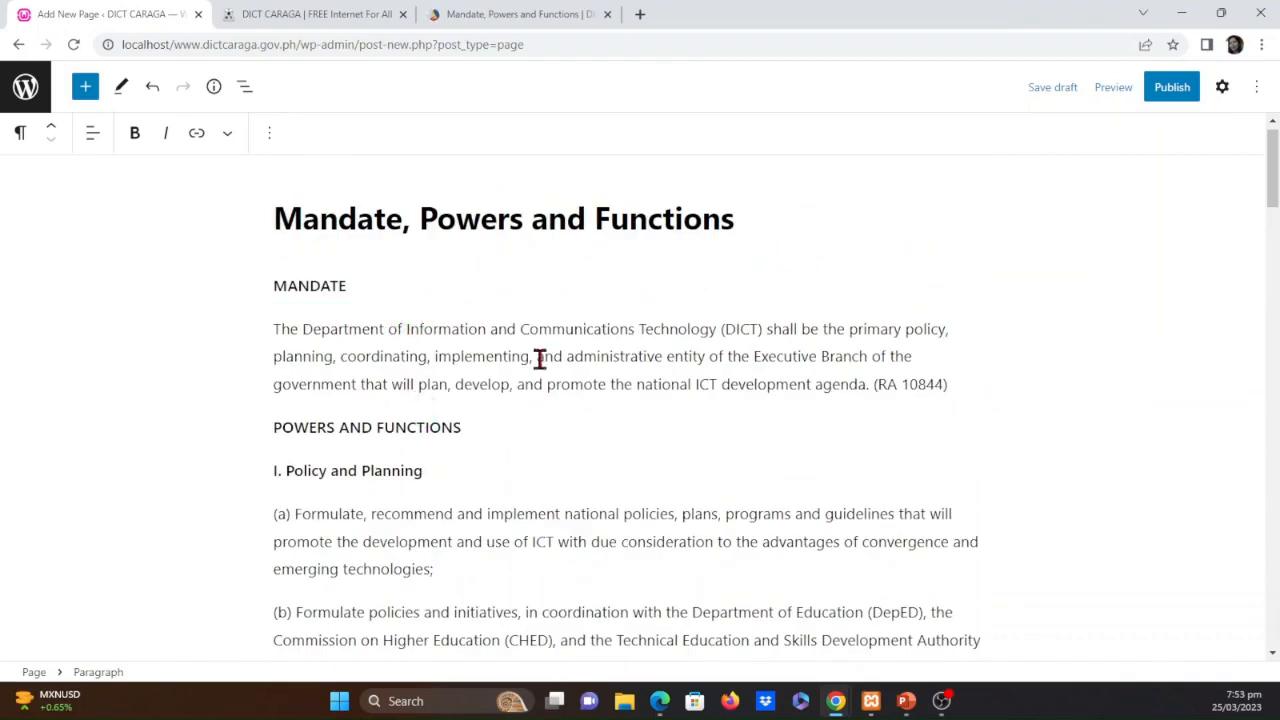
pyautogui.moveTo(273, 220); pyautogui.dragTo(736, 218)
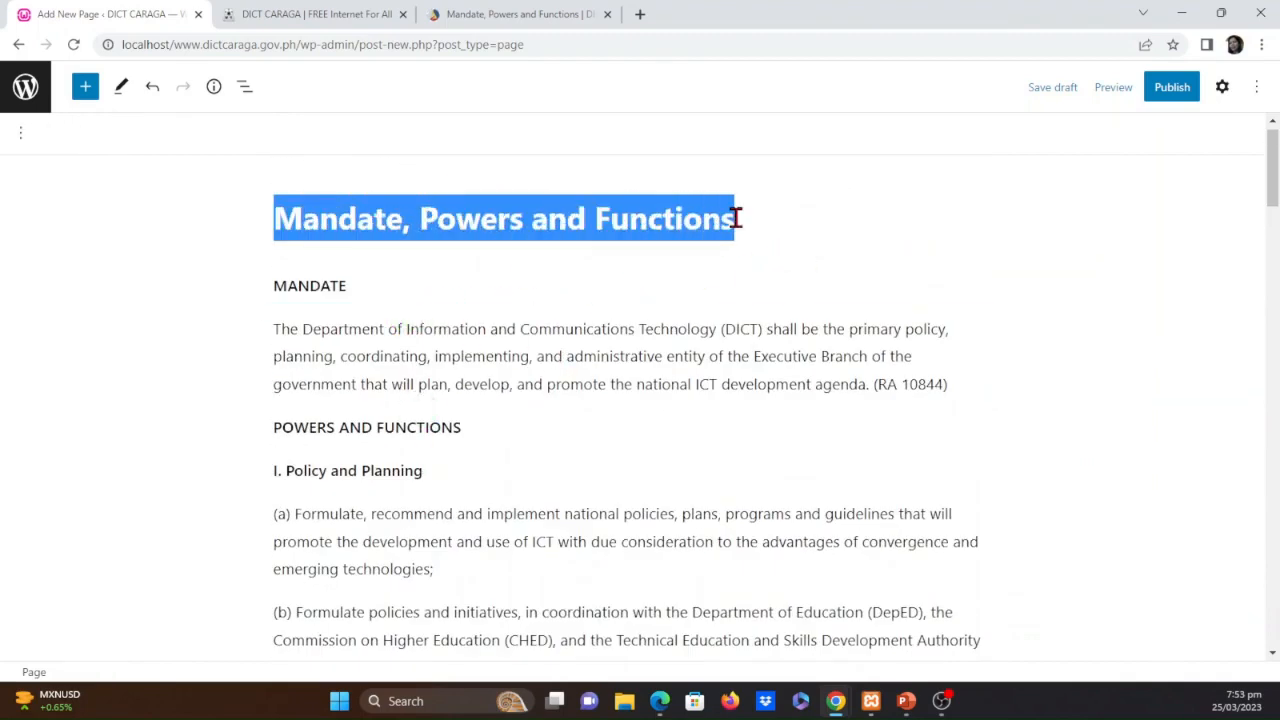
pyautogui.click(1168, 89)
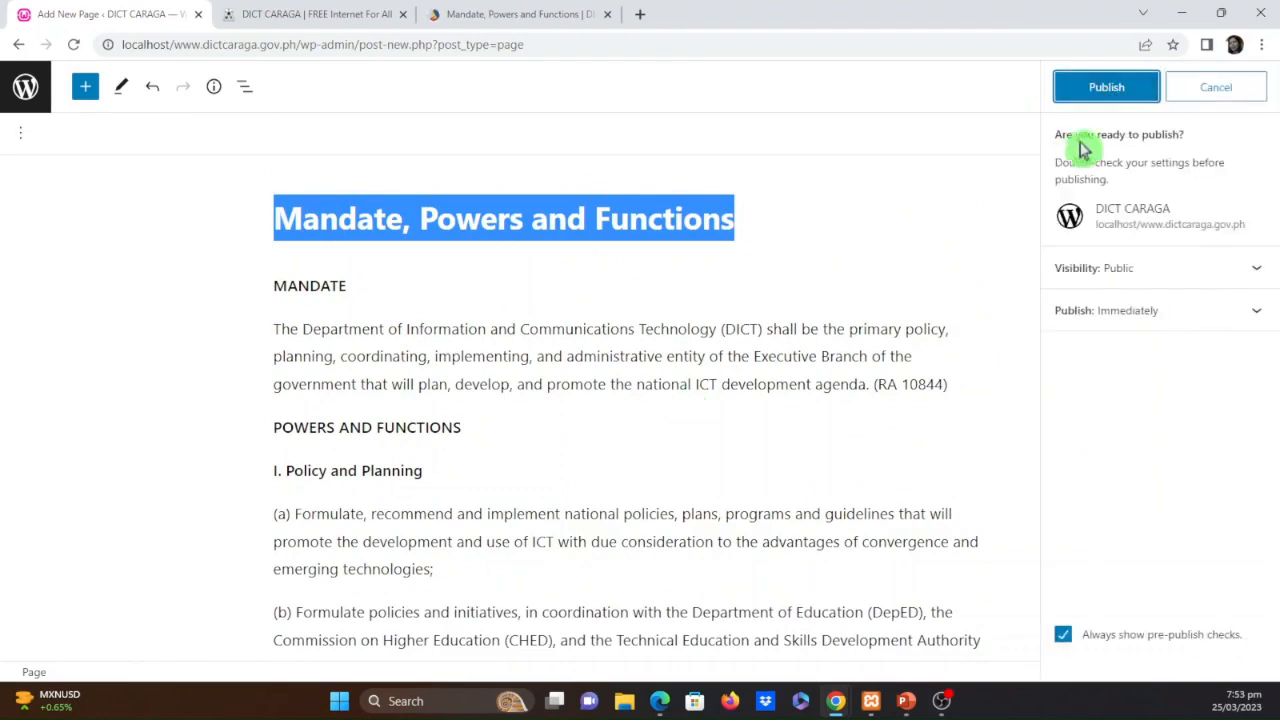
pyautogui.click(1107, 98)
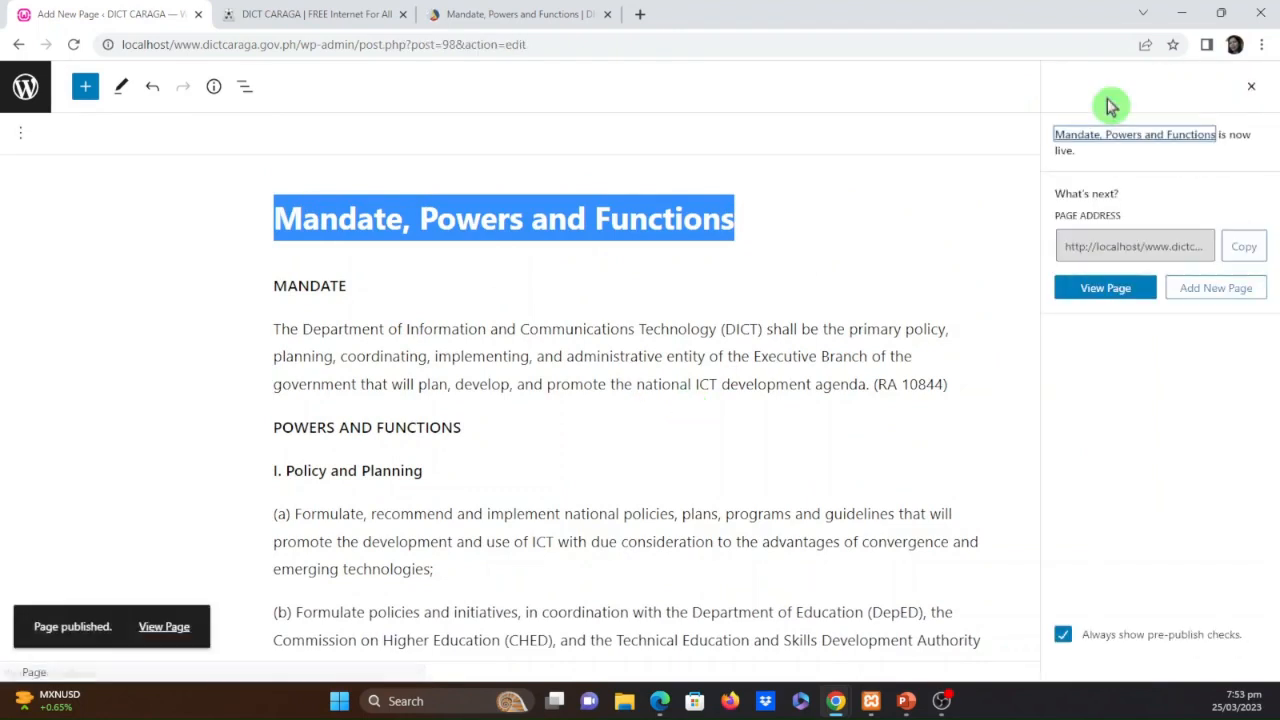
pyautogui.click(22, 87)
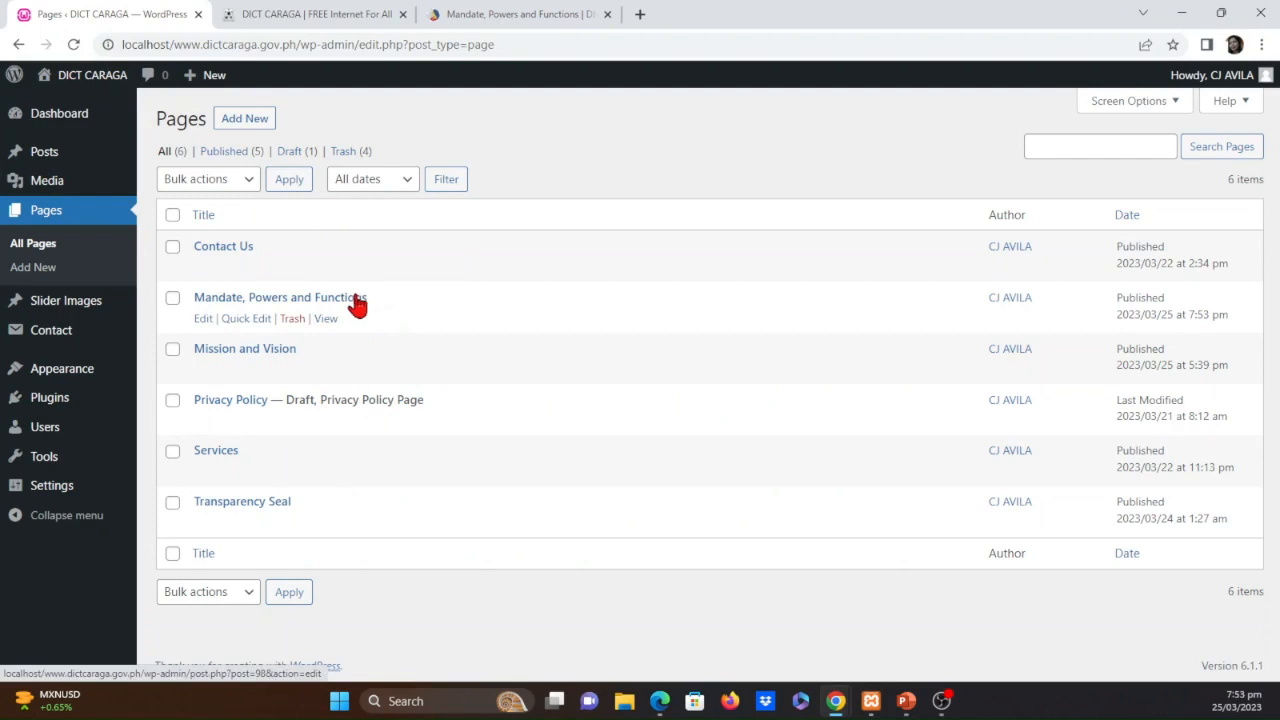
# Examine the About Us submenu on dict.gov.ph as a model and return to the WordPress pages list
pyautogui.click(598, 10)
pyautogui.moveTo(289, 99)
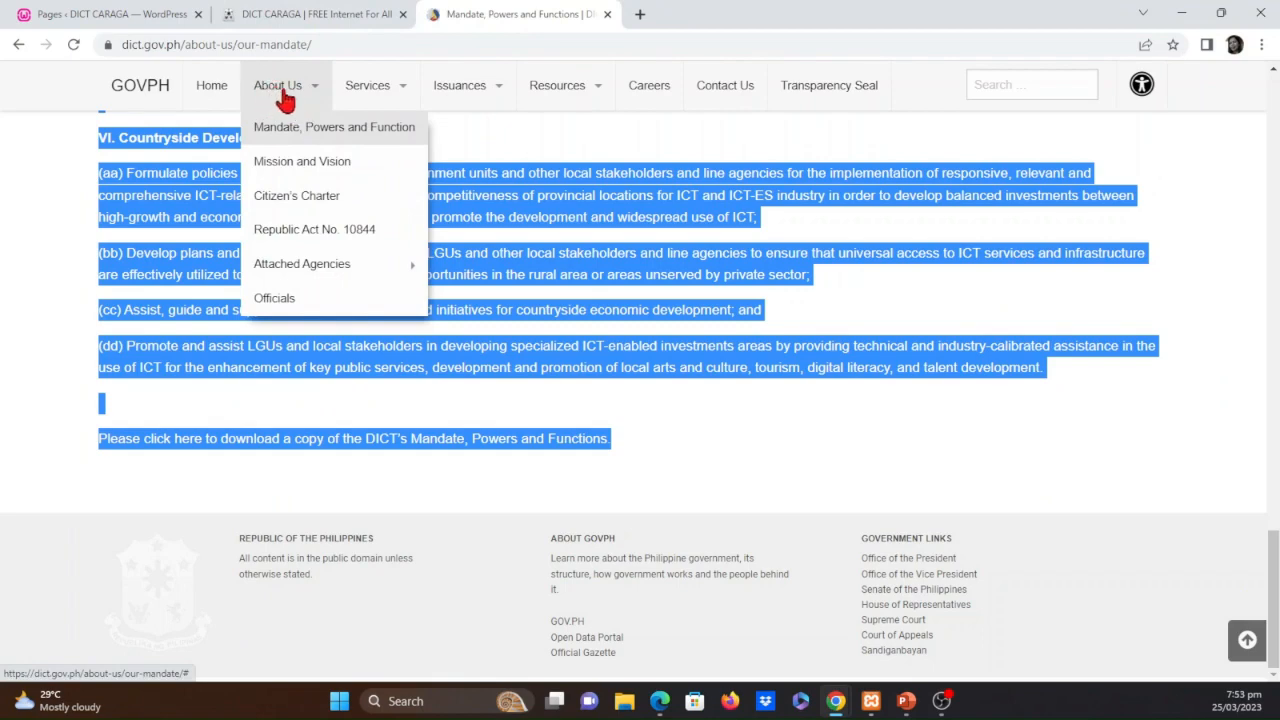
pyautogui.click(288, 12)
pyautogui.click(107, 12)
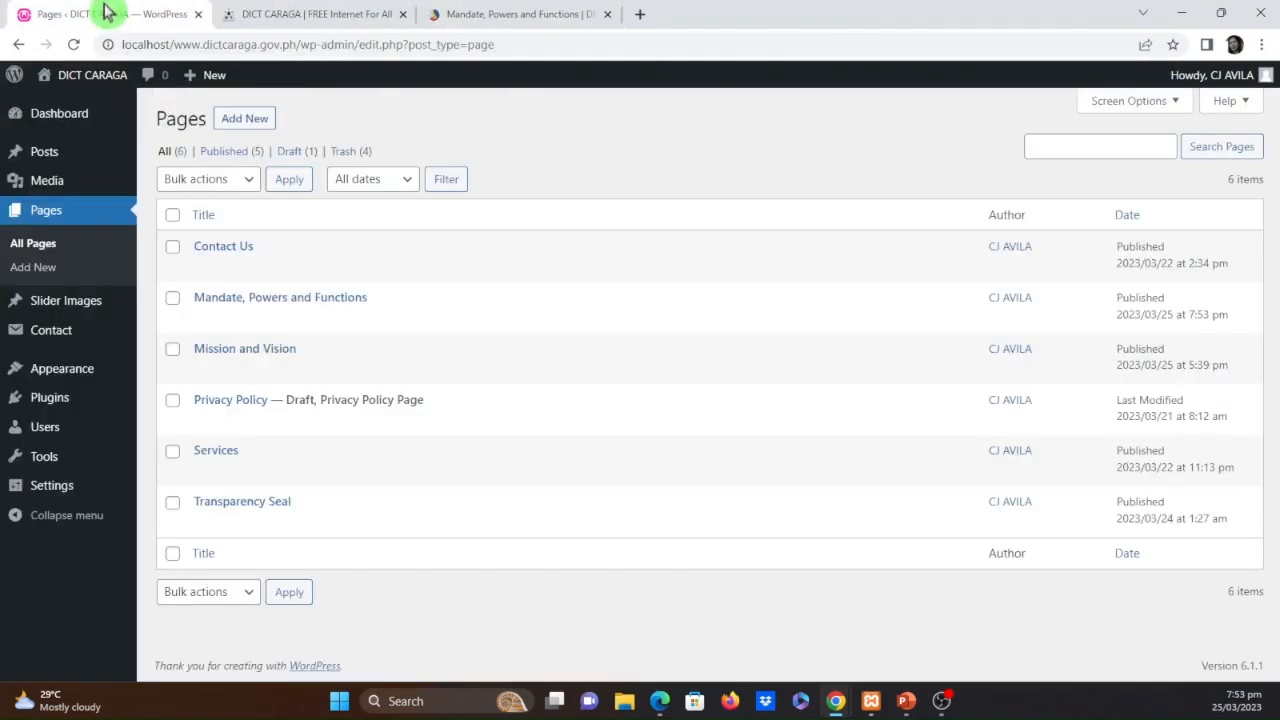
# Add an "About Us" custom link with URL # to Top-bar-menu and place it between Home and Services
pyautogui.moveTo(84, 385)
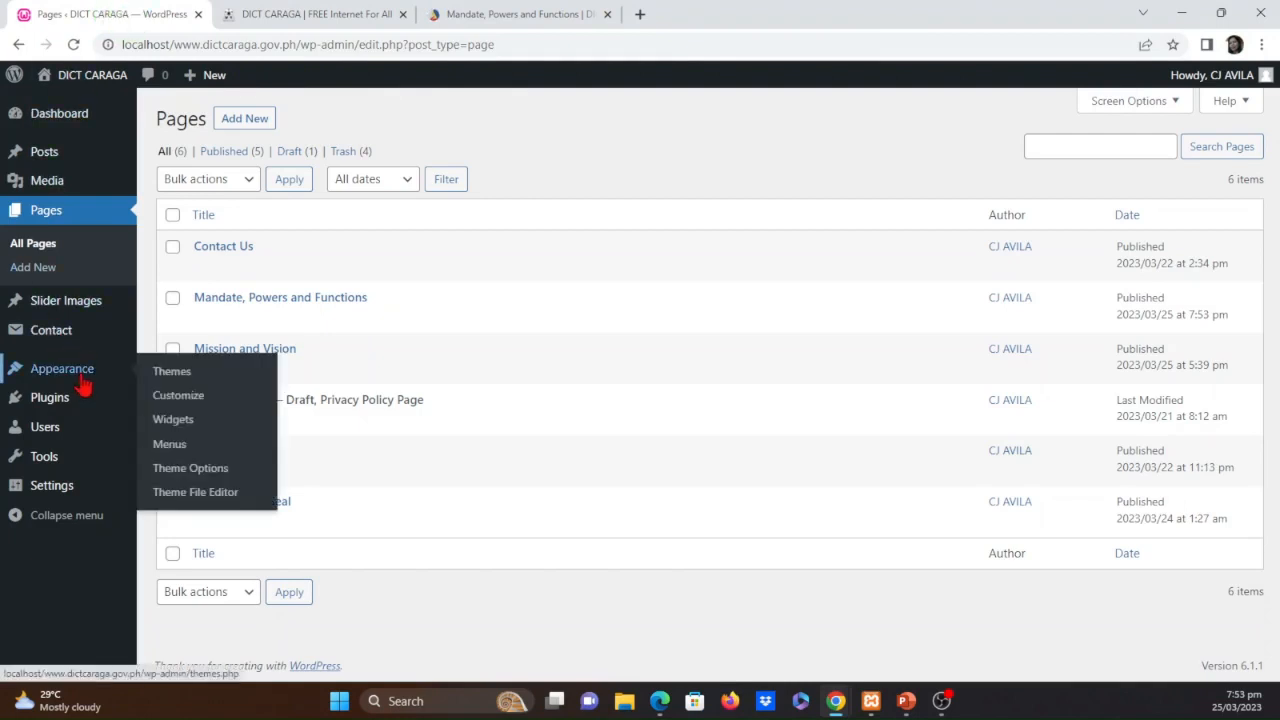
pyautogui.click(170, 447)
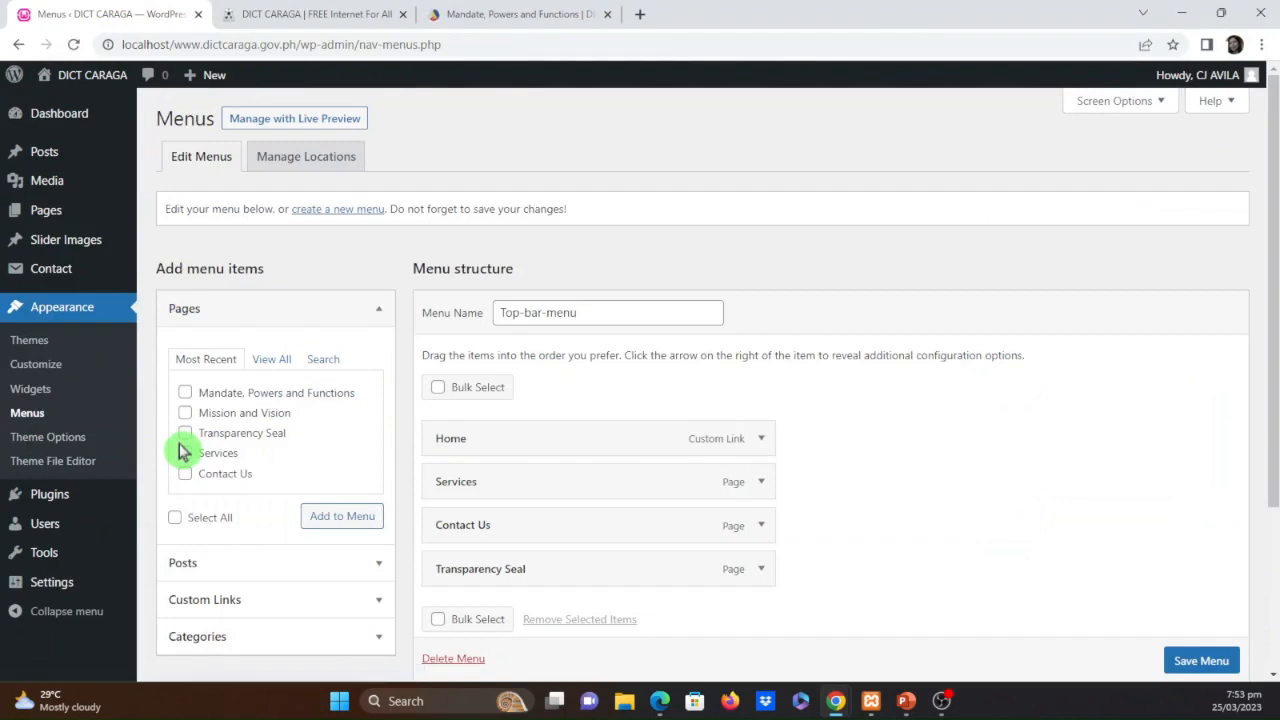
pyautogui.scroll(-1, 320, 540)
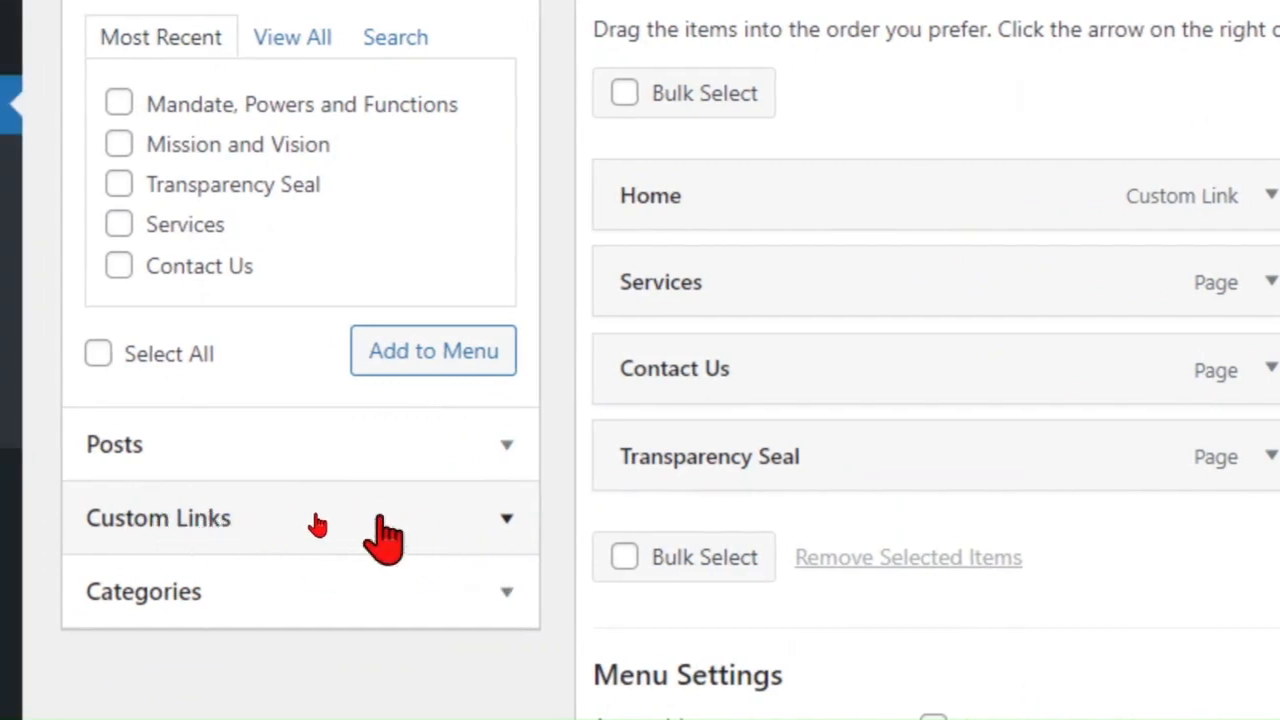
pyautogui.click(346, 520)
pyautogui.scroll(-4, 346, 523)
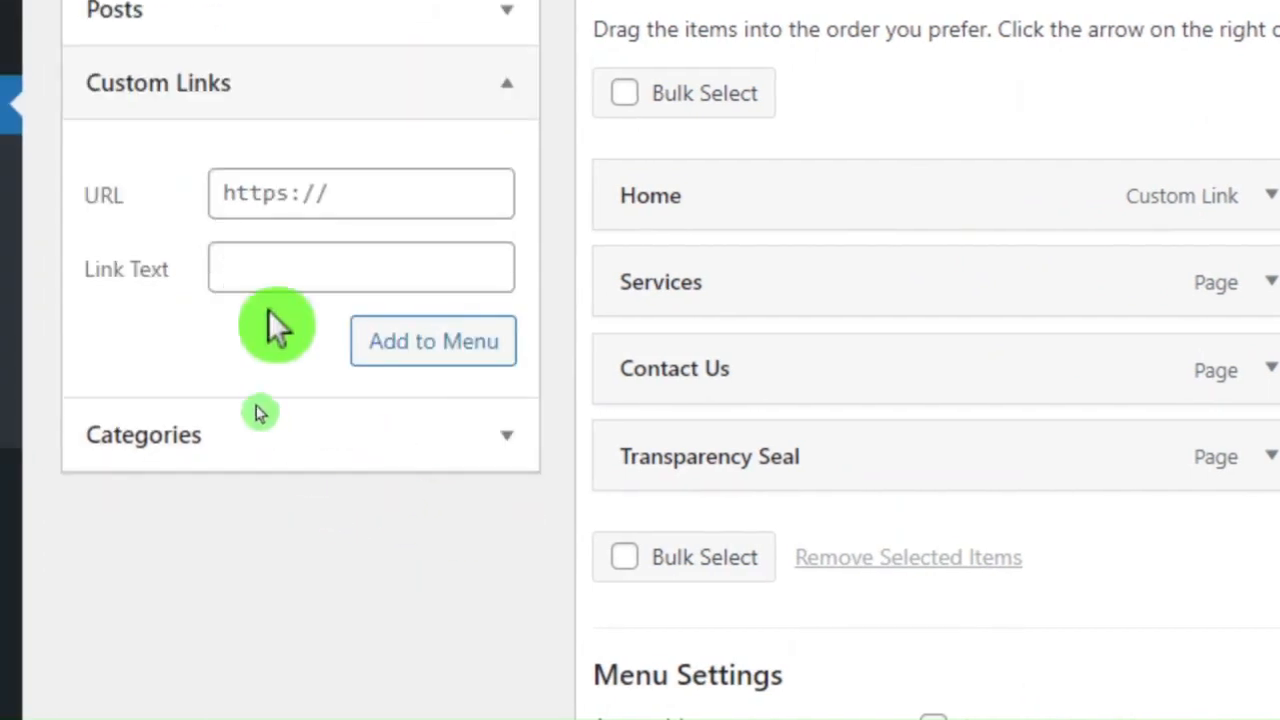
pyautogui.click(284, 268)
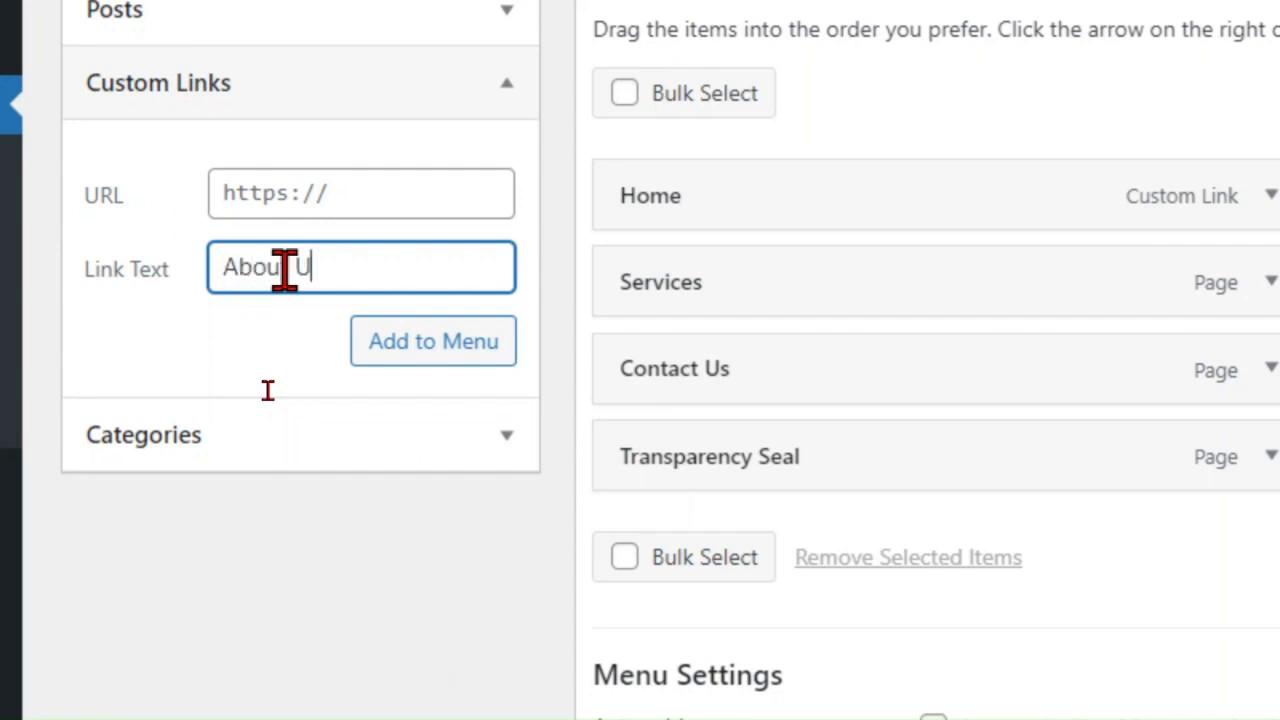
pyautogui.click(369, 200)
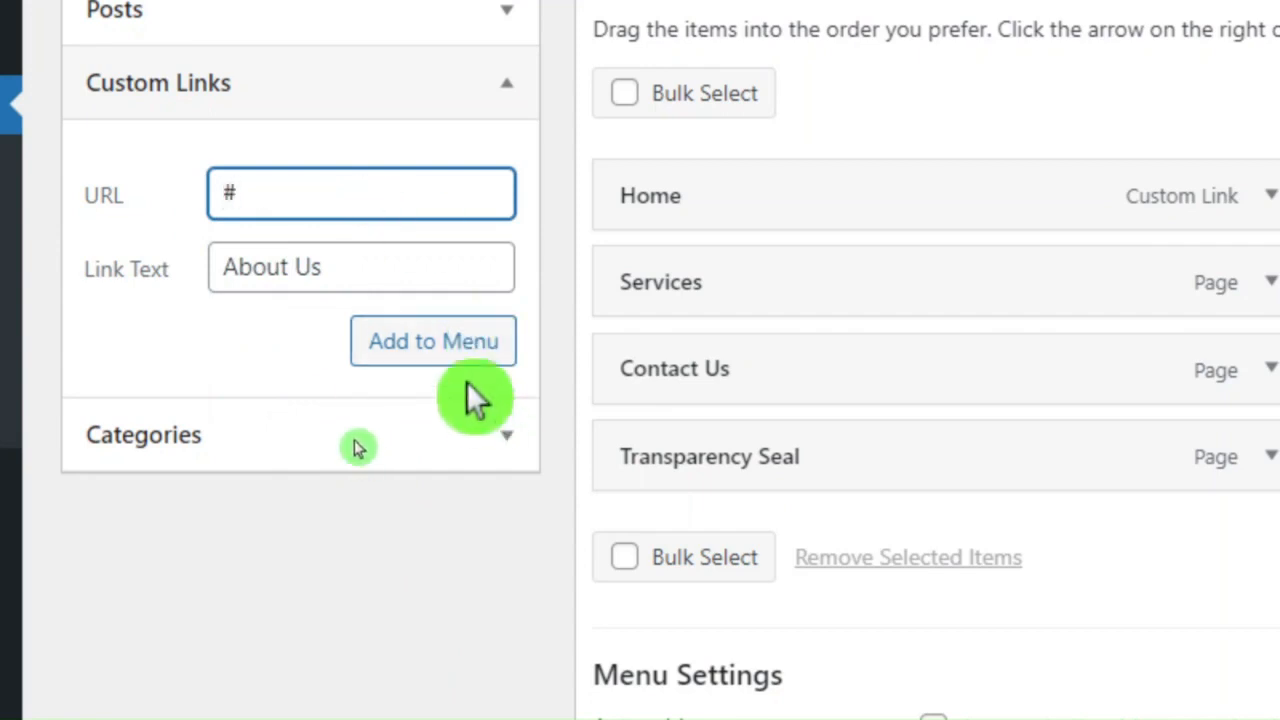
pyautogui.click(420, 342)
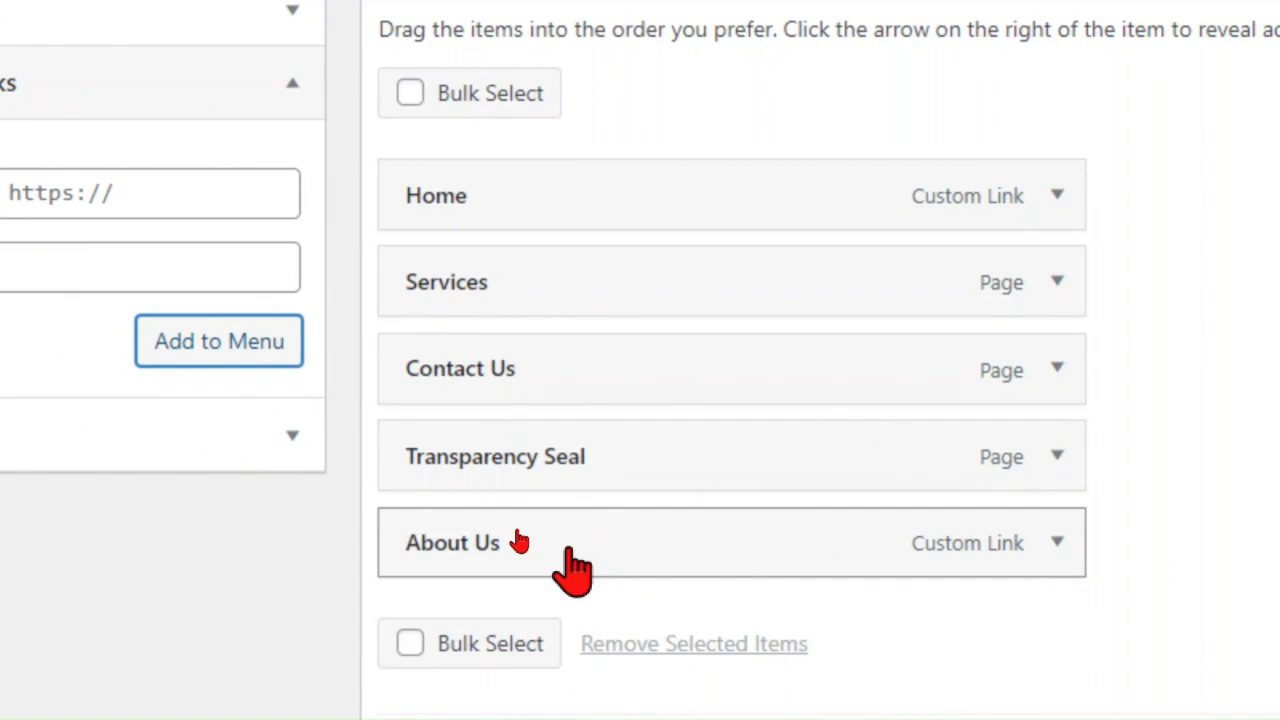
pyautogui.moveTo(568, 548); pyautogui.dragTo(568, 292)
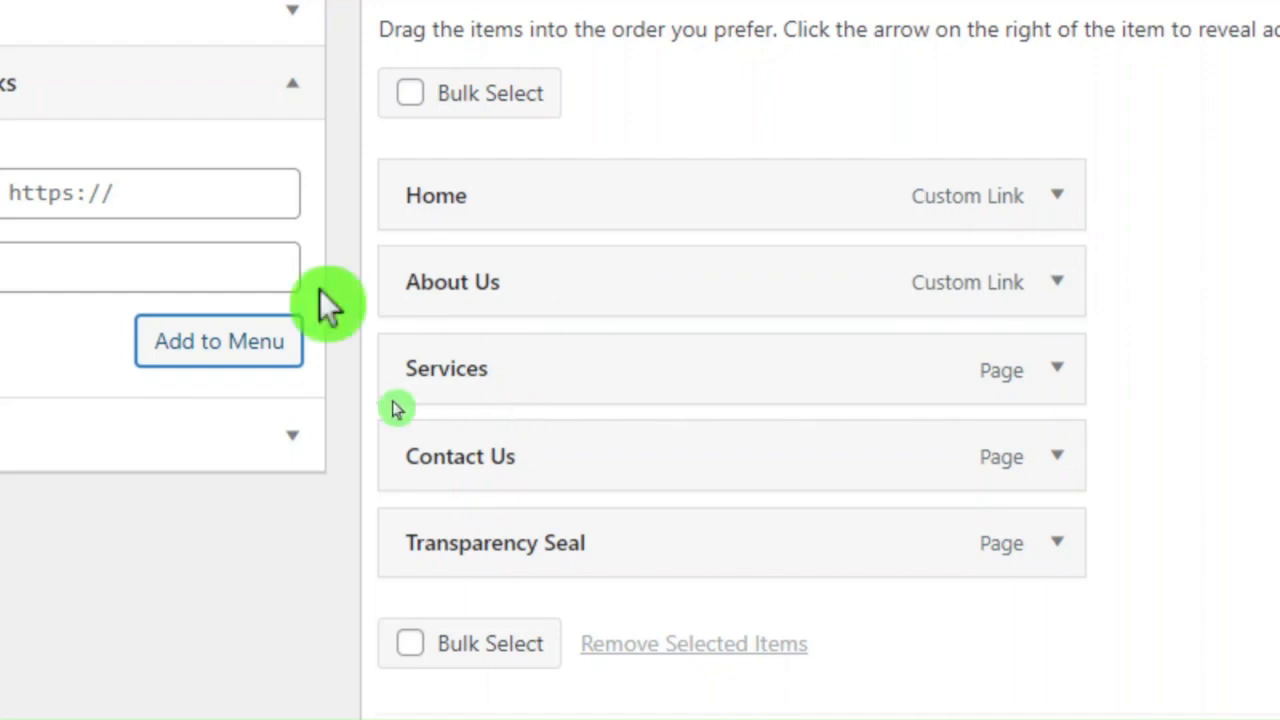
# Add the Mandate, Powers and Functions and Mission and Vision pages to Top-bar-menu
pyautogui.scroll(2, 428, 530)
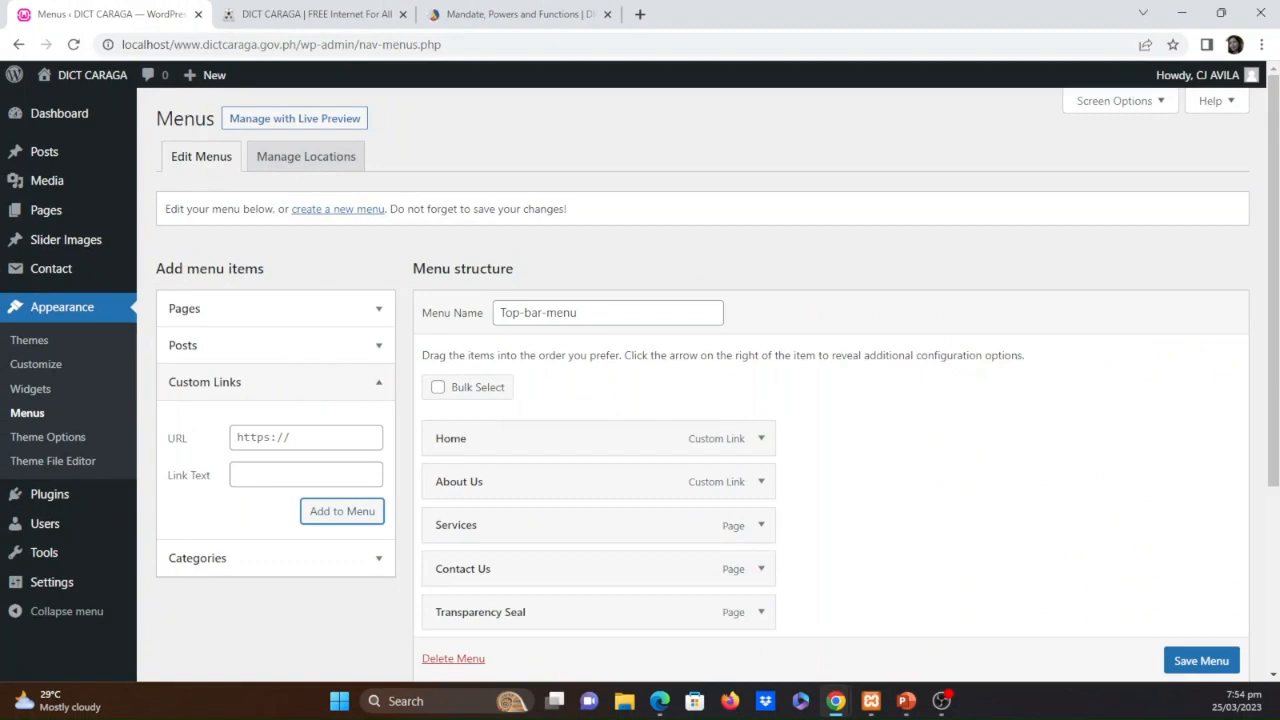
pyautogui.click(291, 313)
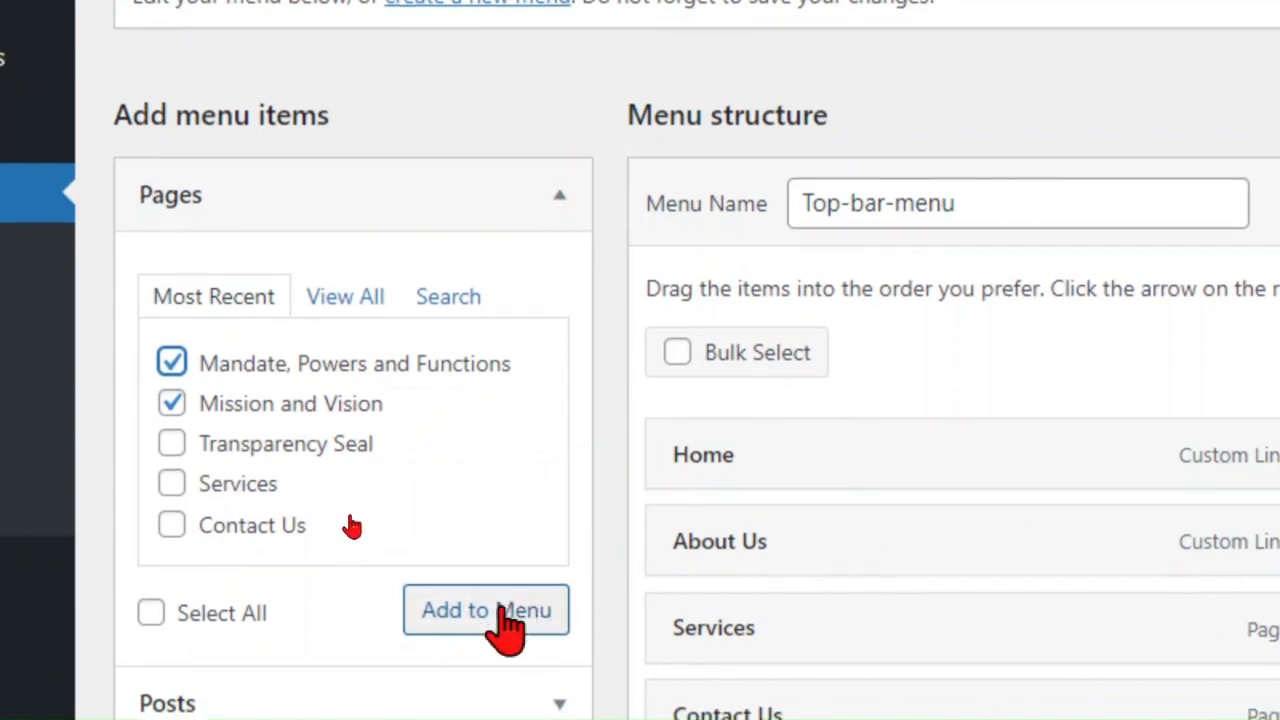
pyautogui.moveTo(546, 583)
pyautogui.mouseDown()
pyautogui.moveTo(400, 571)
pyautogui.moveTo(591, 604)
pyautogui.mouseUp()
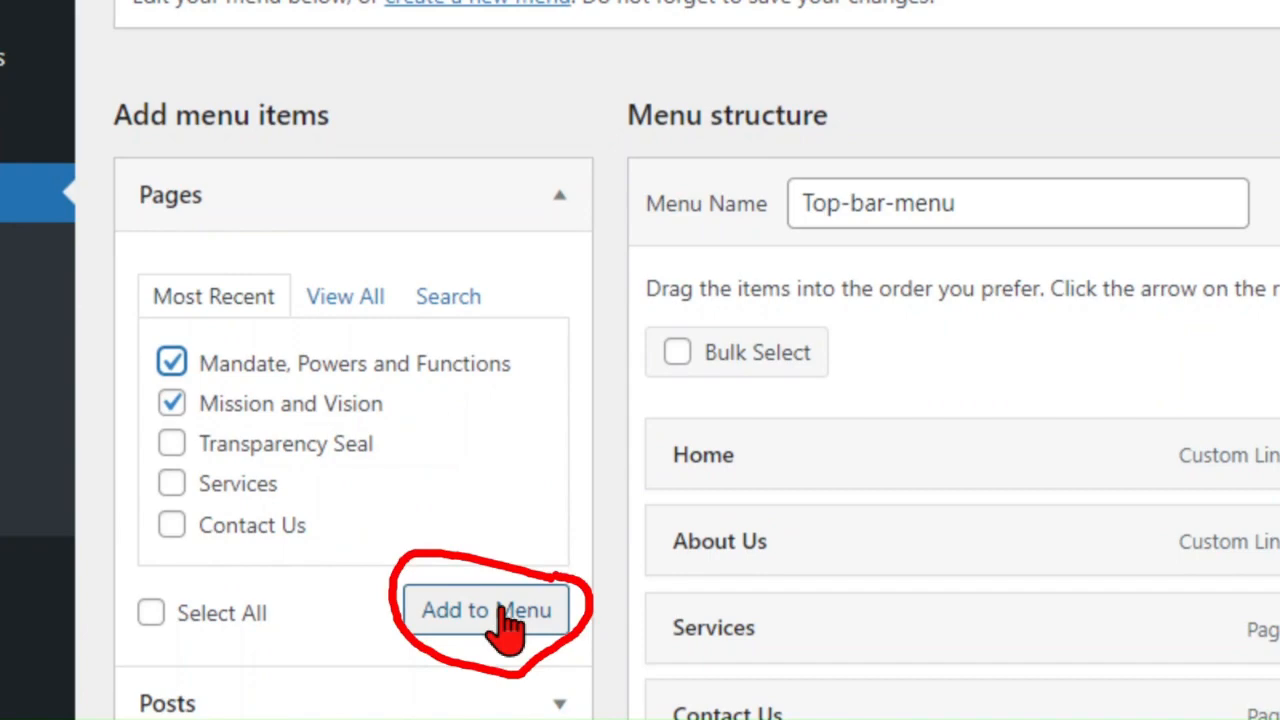
pyautogui.press('Escape')
pyautogui.click(490, 619)
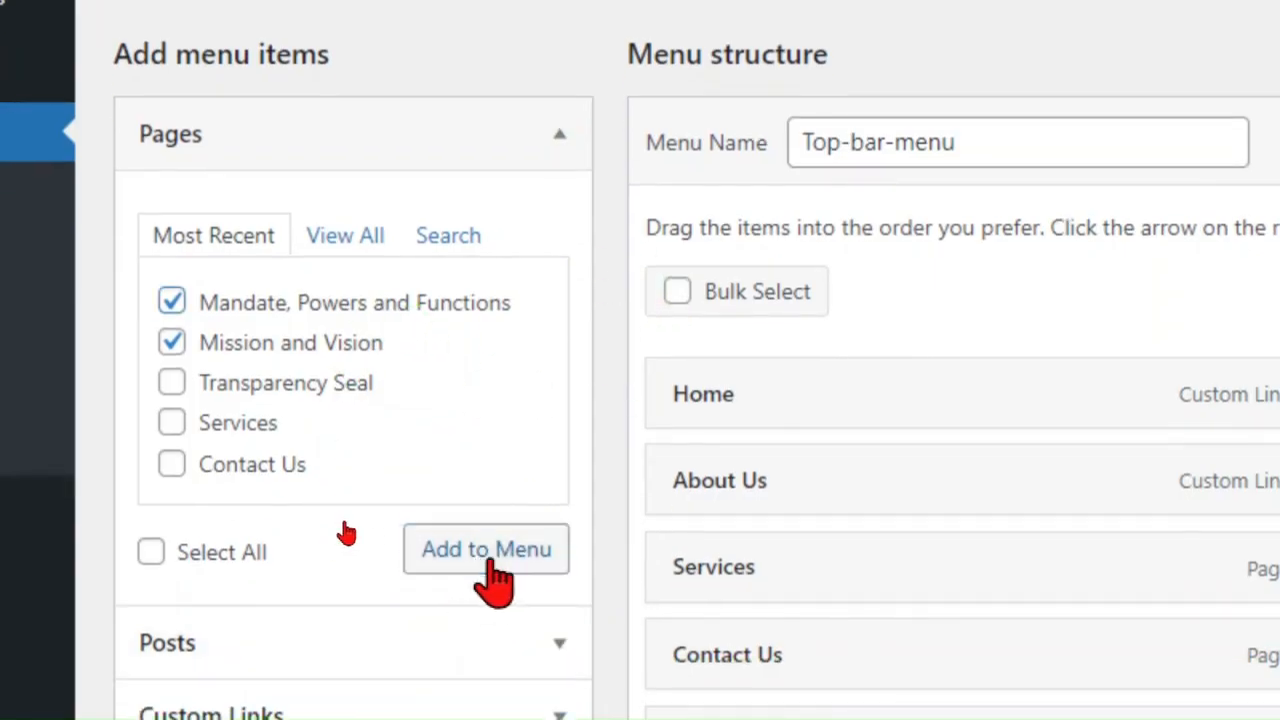
pyautogui.click(492, 560)
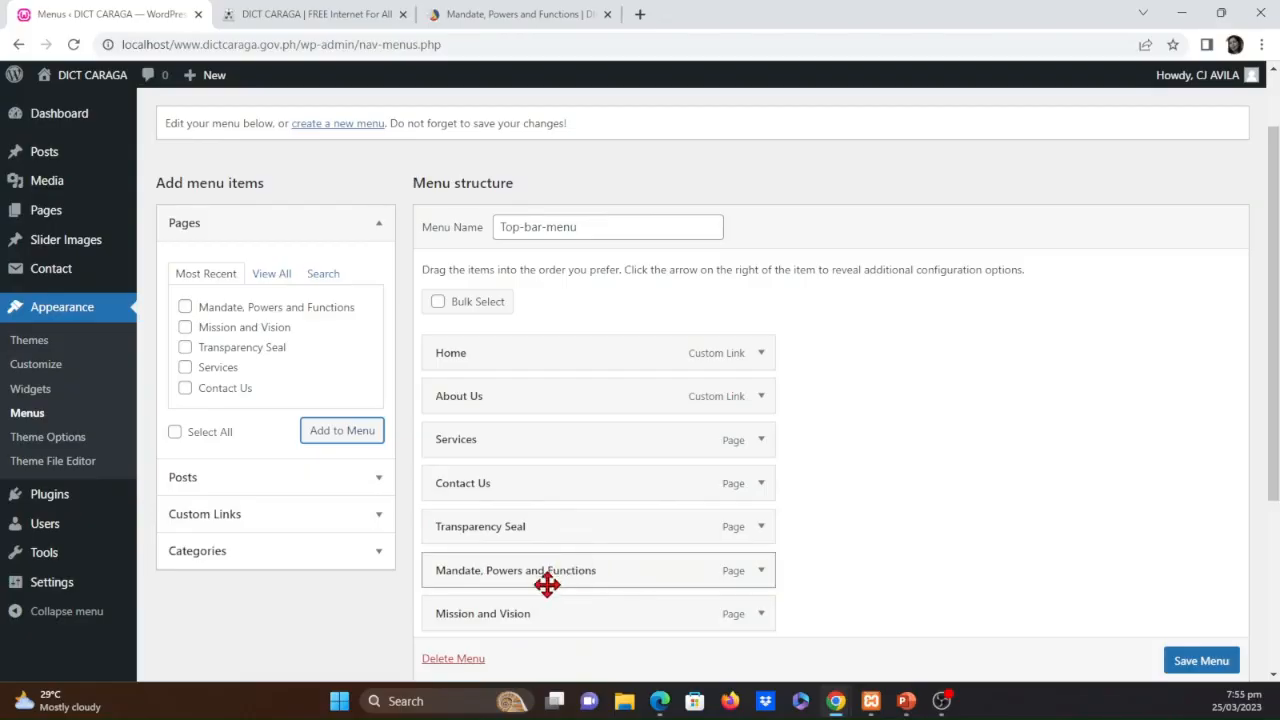
# Place Mandate, Powers and Functions and Mission and Vision directly below About Us in the menu structure and save the menu
pyautogui.moveTo(558, 585); pyautogui.dragTo(523, 449)
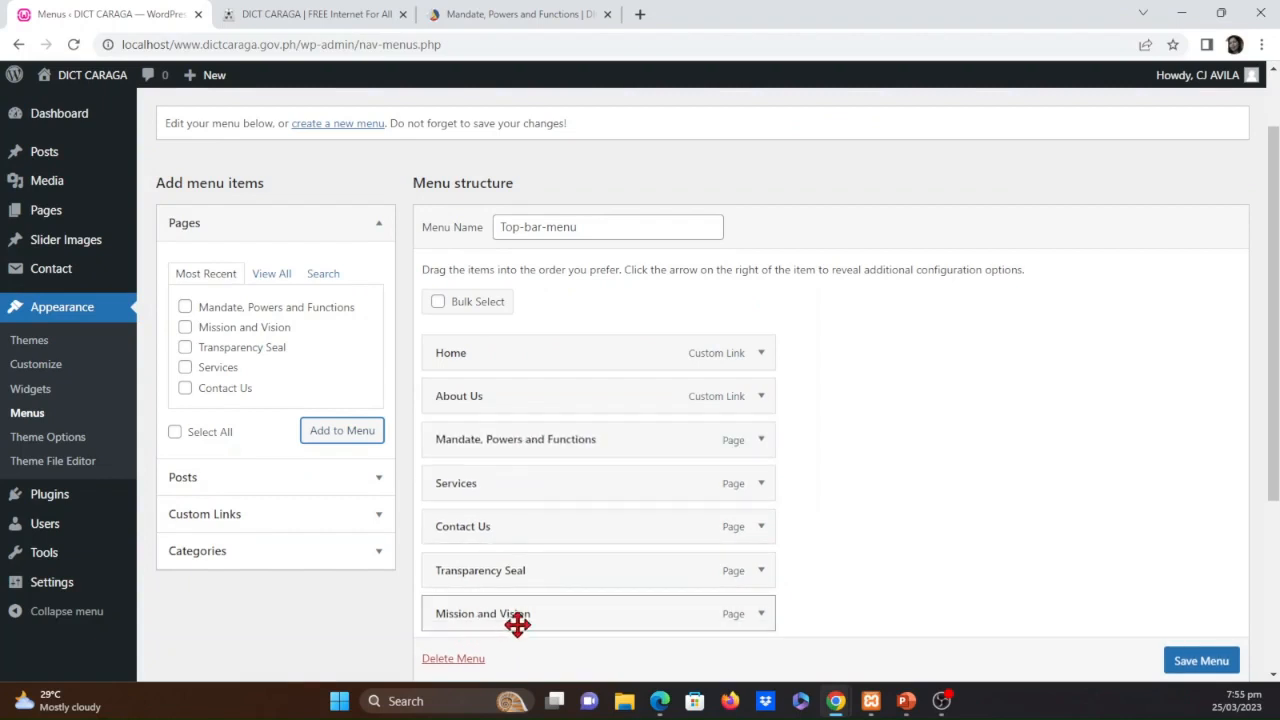
pyautogui.moveTo(517, 626); pyautogui.dragTo(491, 491)
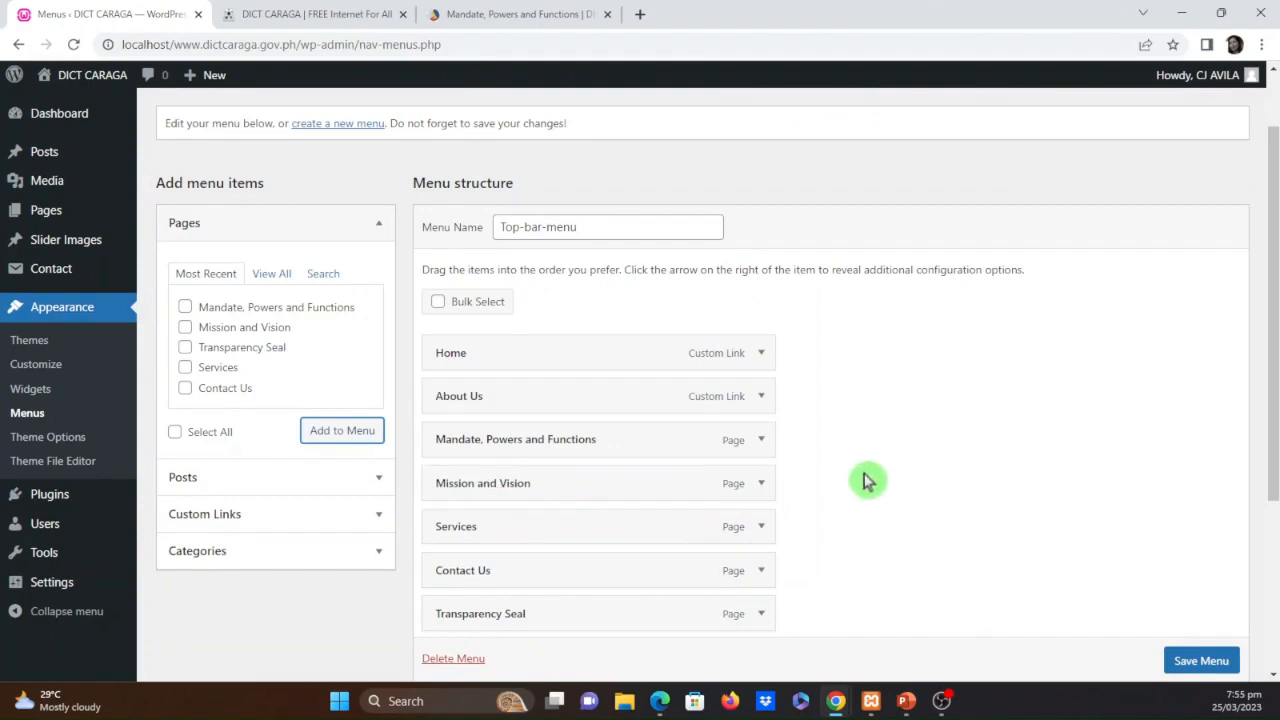
pyautogui.click(500, 12)
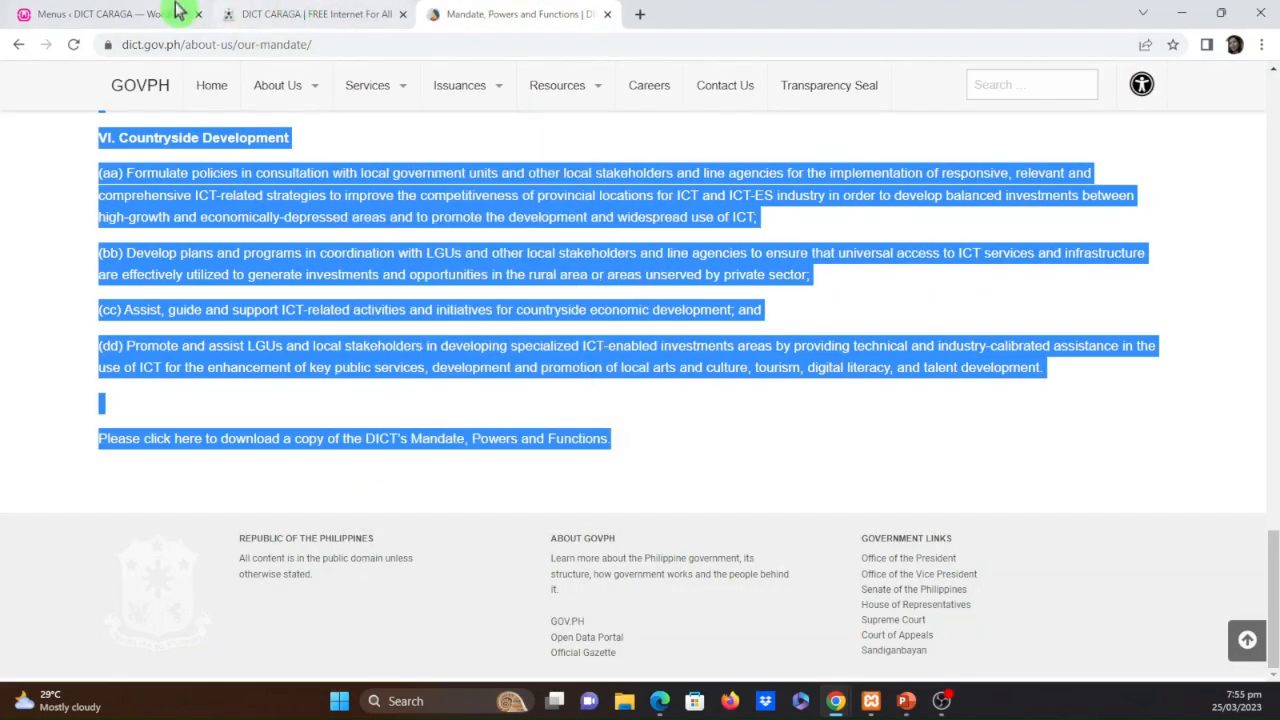
pyautogui.click(143, 12)
pyautogui.click(286, 12)
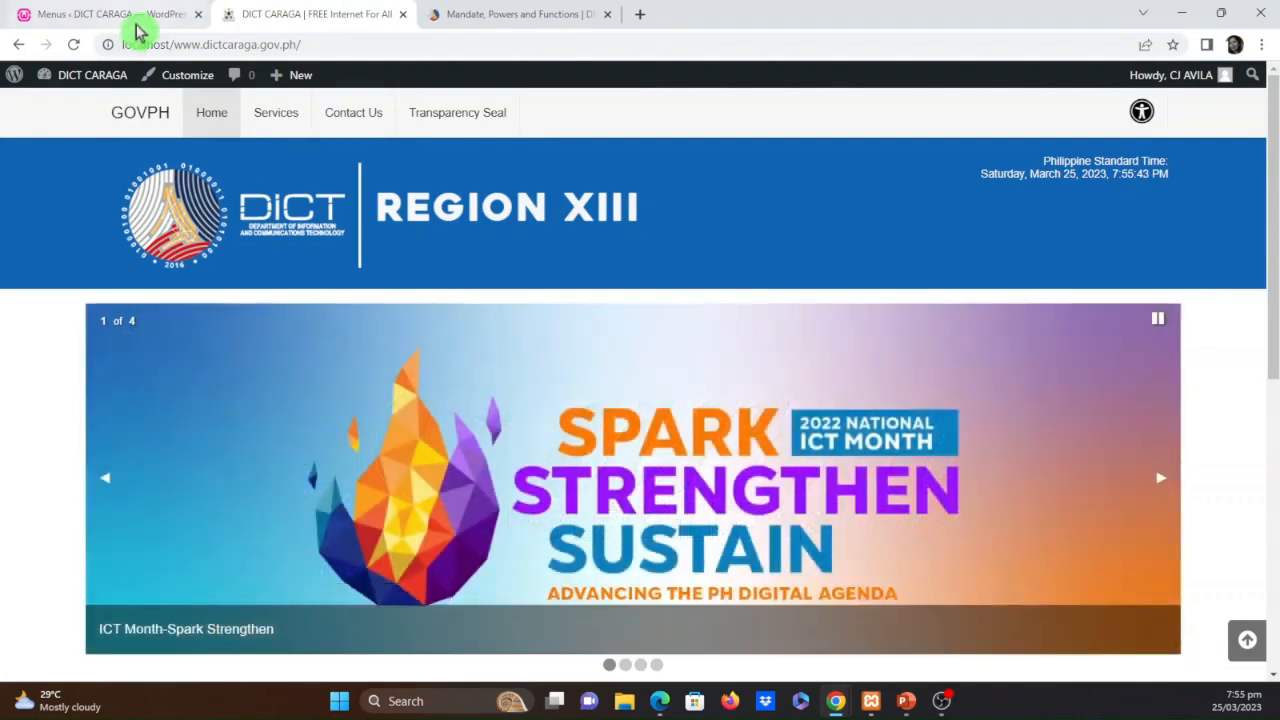
pyautogui.click(137, 20)
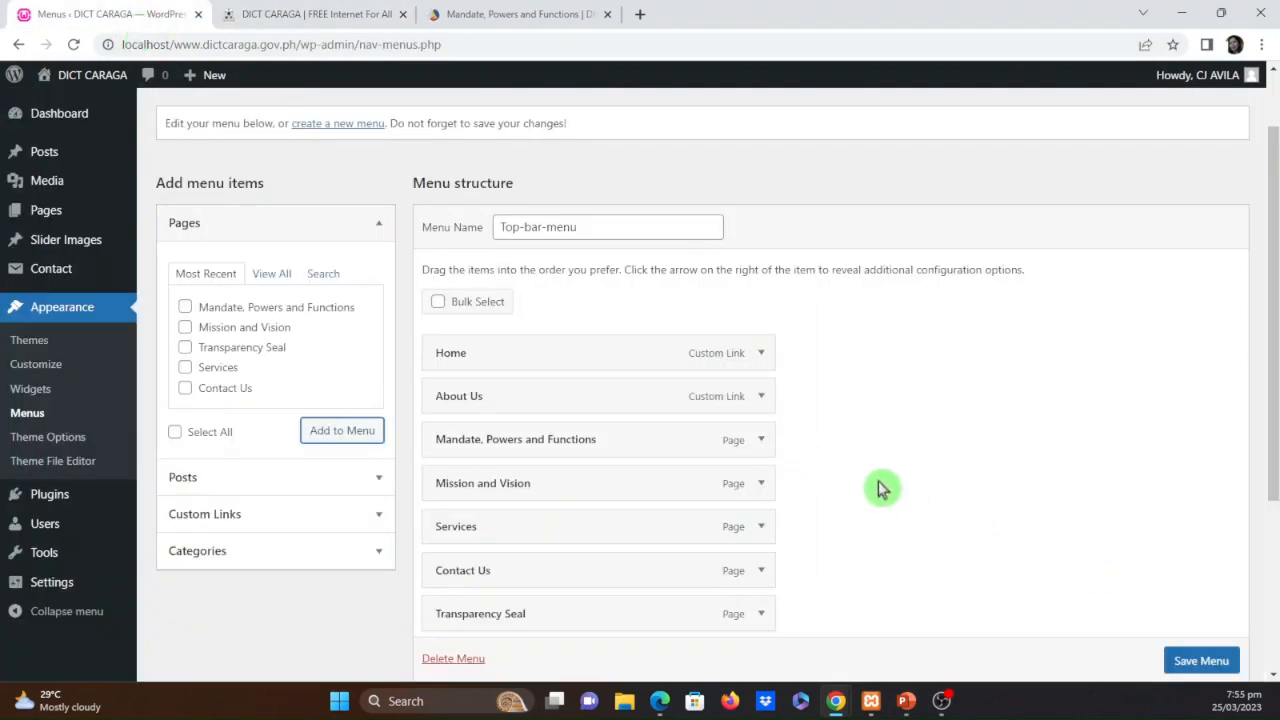
pyautogui.click(1200, 661)
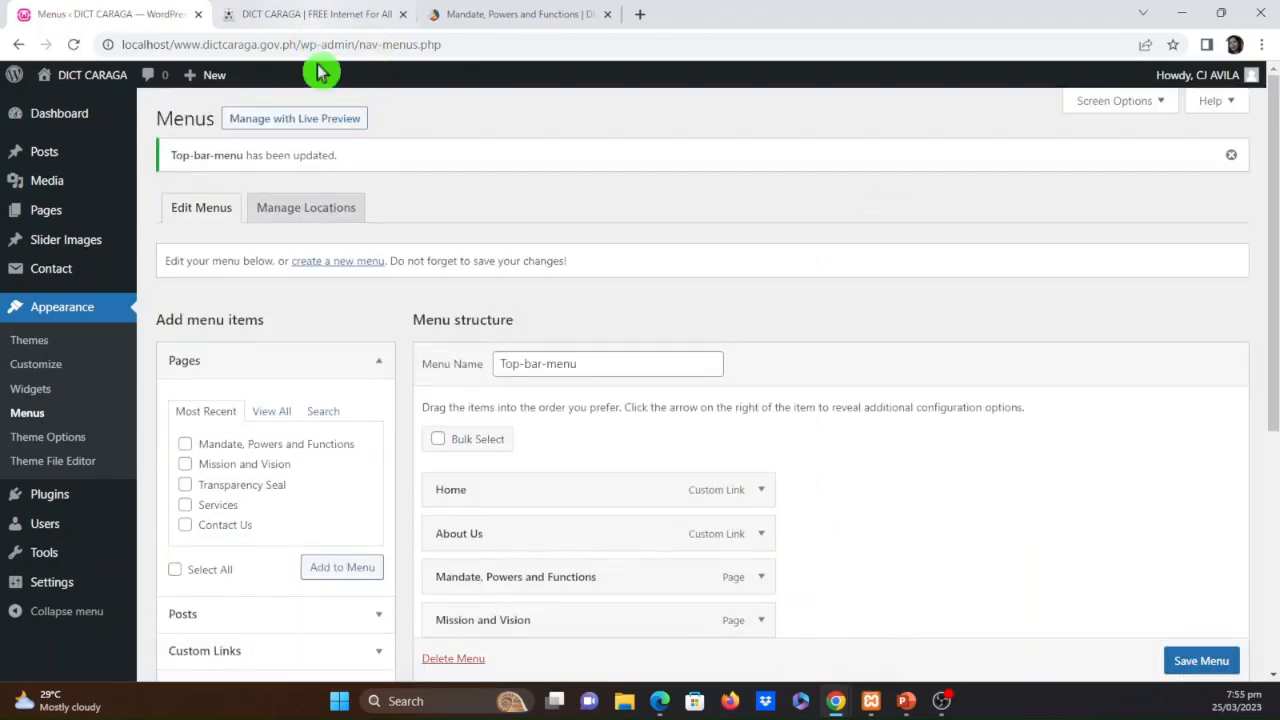
# Reload the DICT CARAGA home page to check the top bar items, and return to the menu editor
pyautogui.click(323, 12)
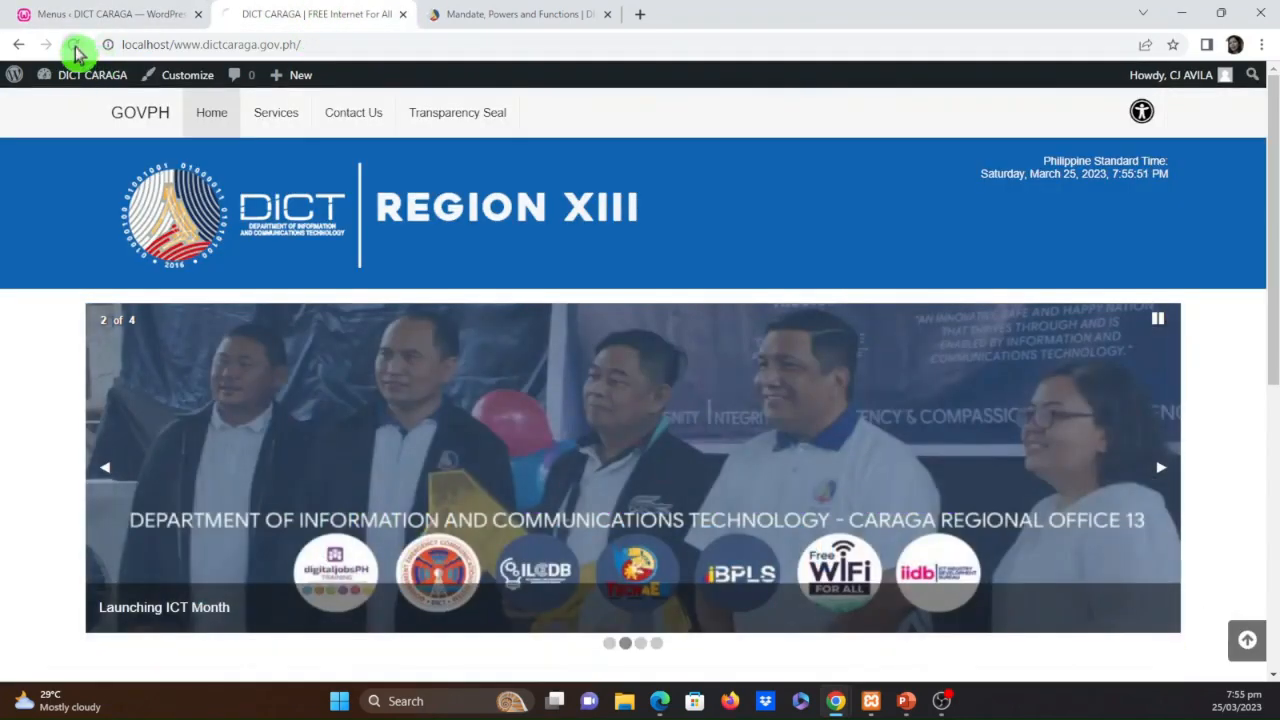
pyautogui.click(75, 45)
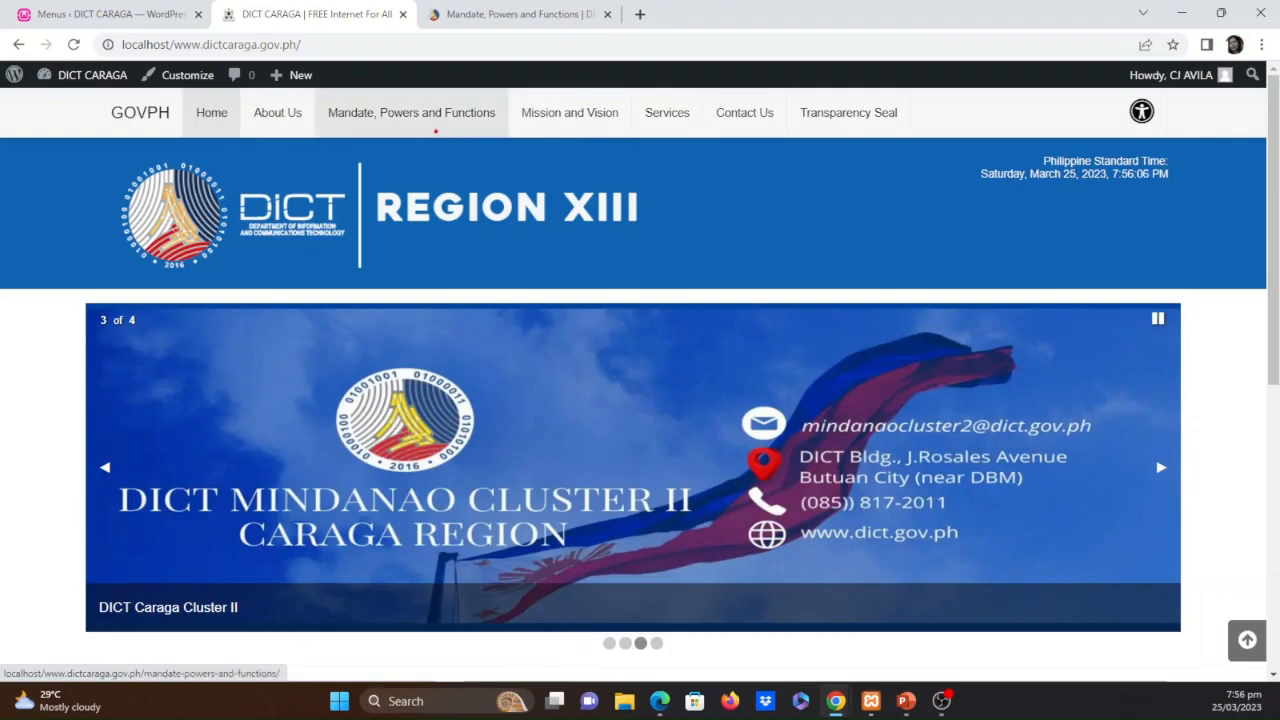
pyautogui.moveTo(511, 118); pyautogui.dragTo(352, 78)
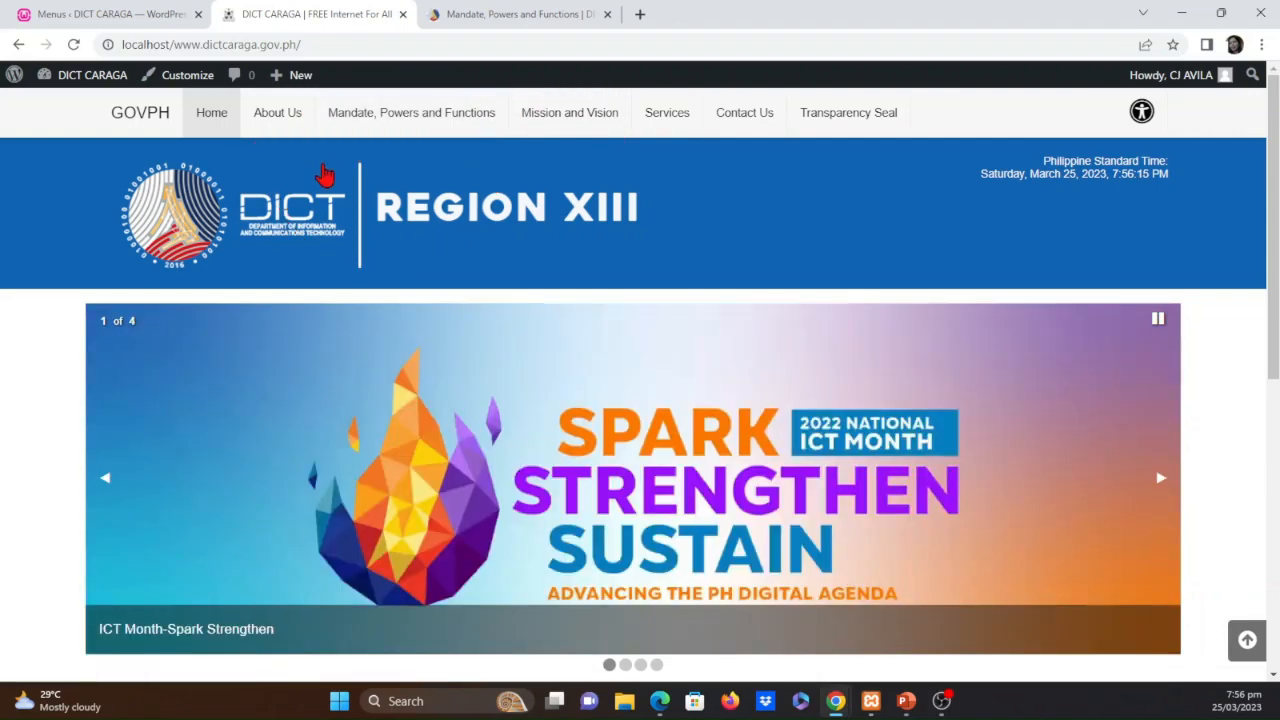
pyautogui.click(107, 12)
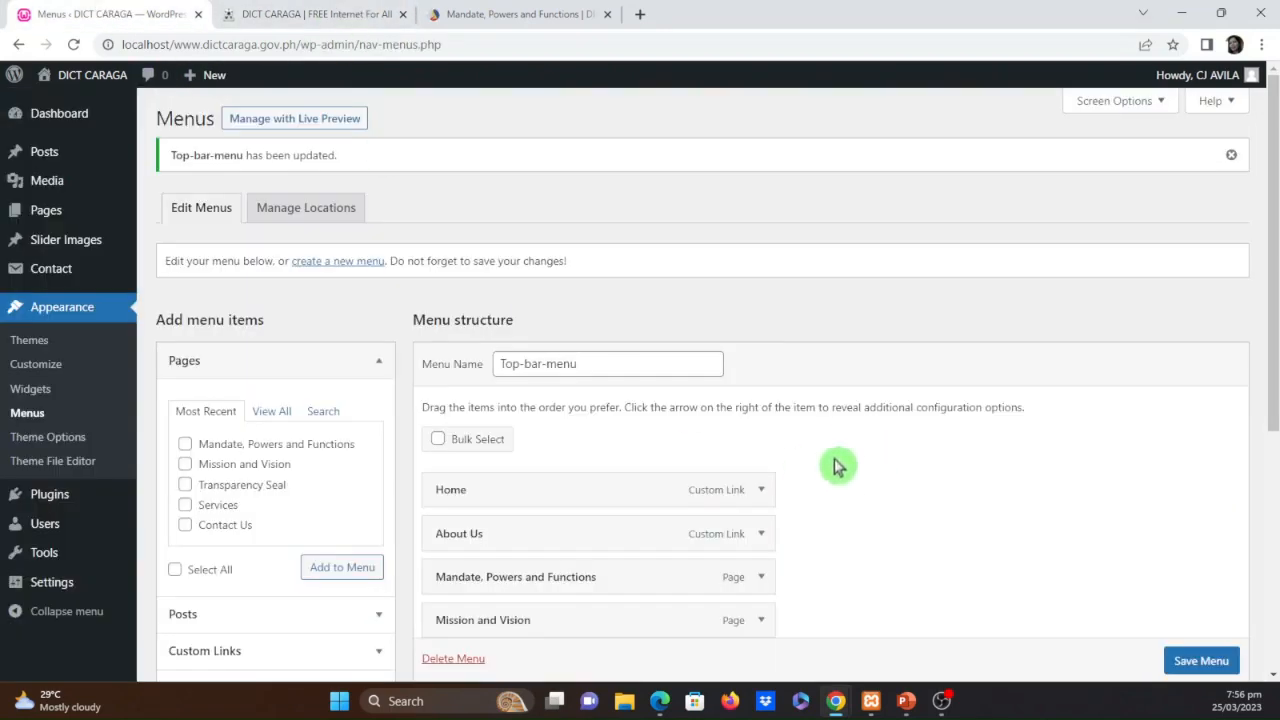
# Nest Mandate, Powers and Functions and Mission and Vision as sub items under About Us and save the menu
pyautogui.scroll(-2, 834, 463)
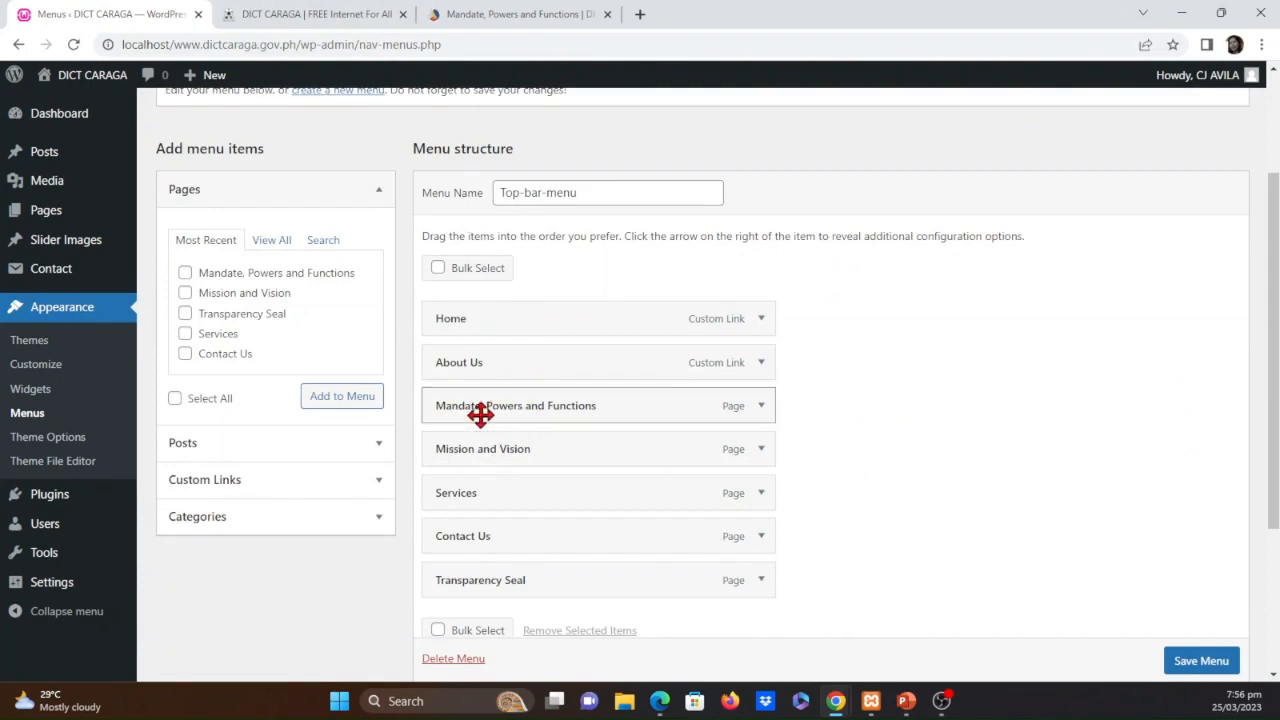
pyautogui.moveTo(481, 425); pyautogui.dragTo(525, 425)
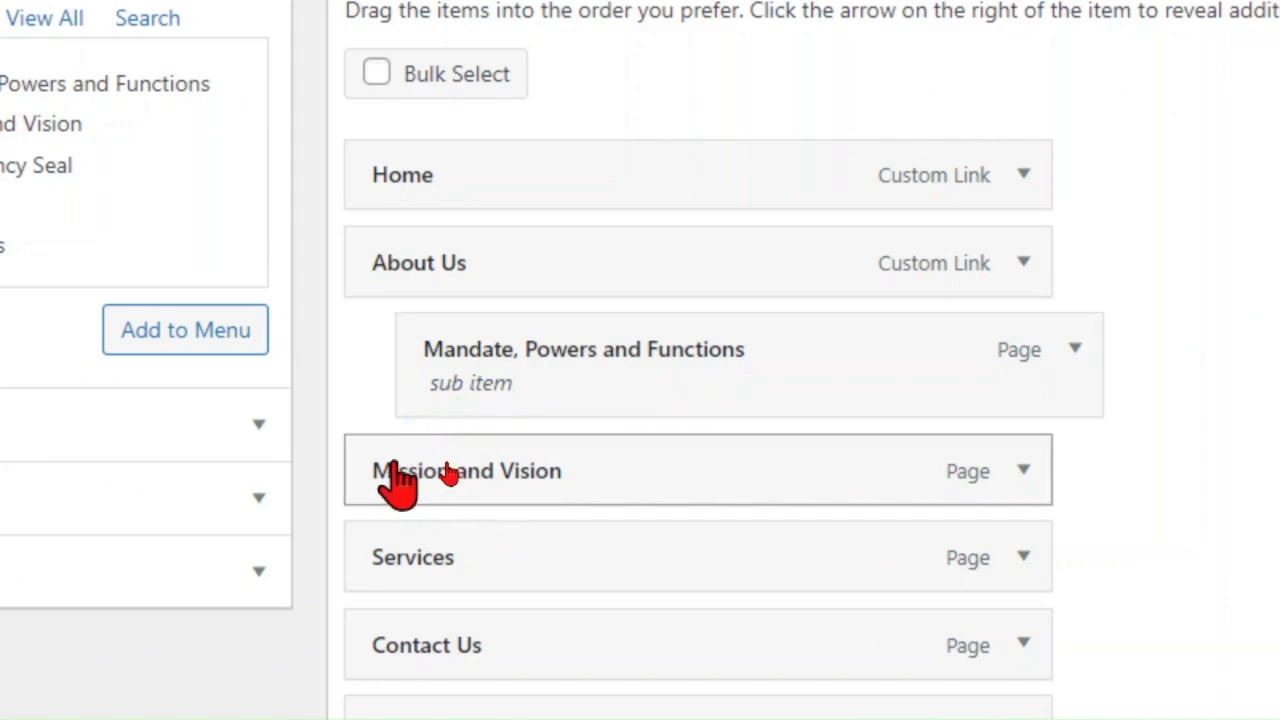
pyautogui.moveTo(372, 462); pyautogui.dragTo(525, 465)
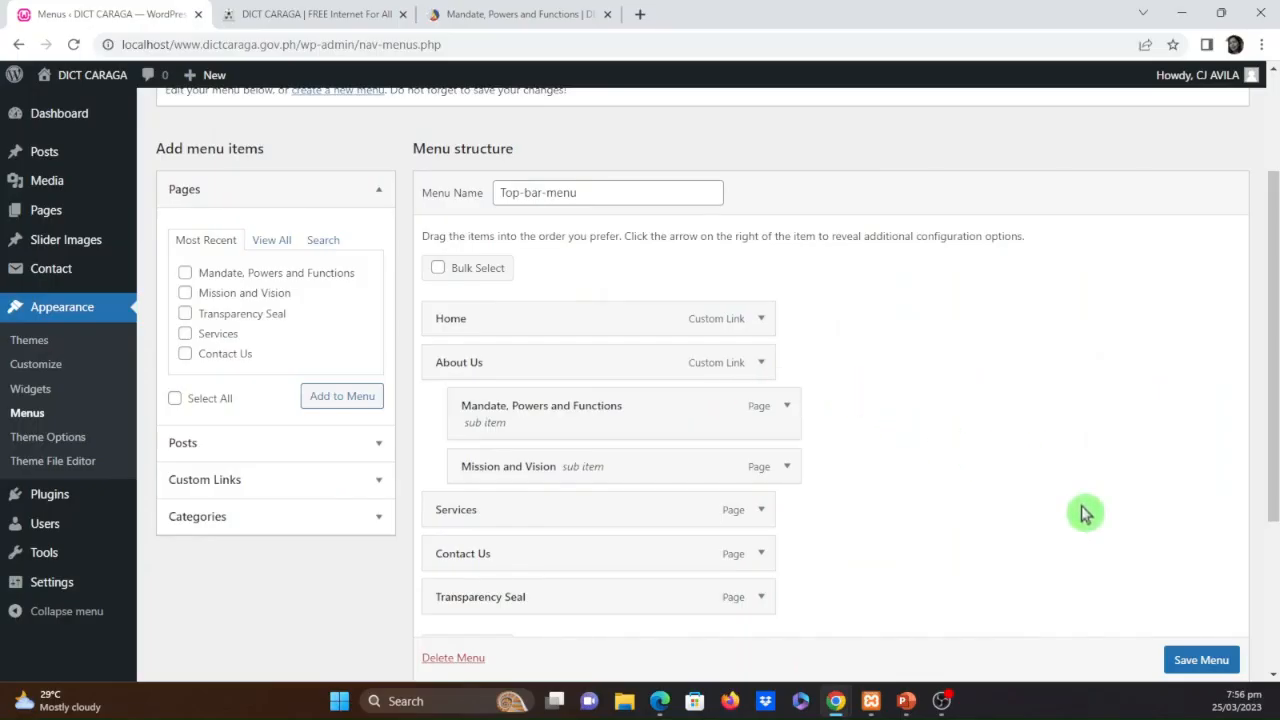
pyautogui.click(1203, 670)
pyautogui.click(1201, 671)
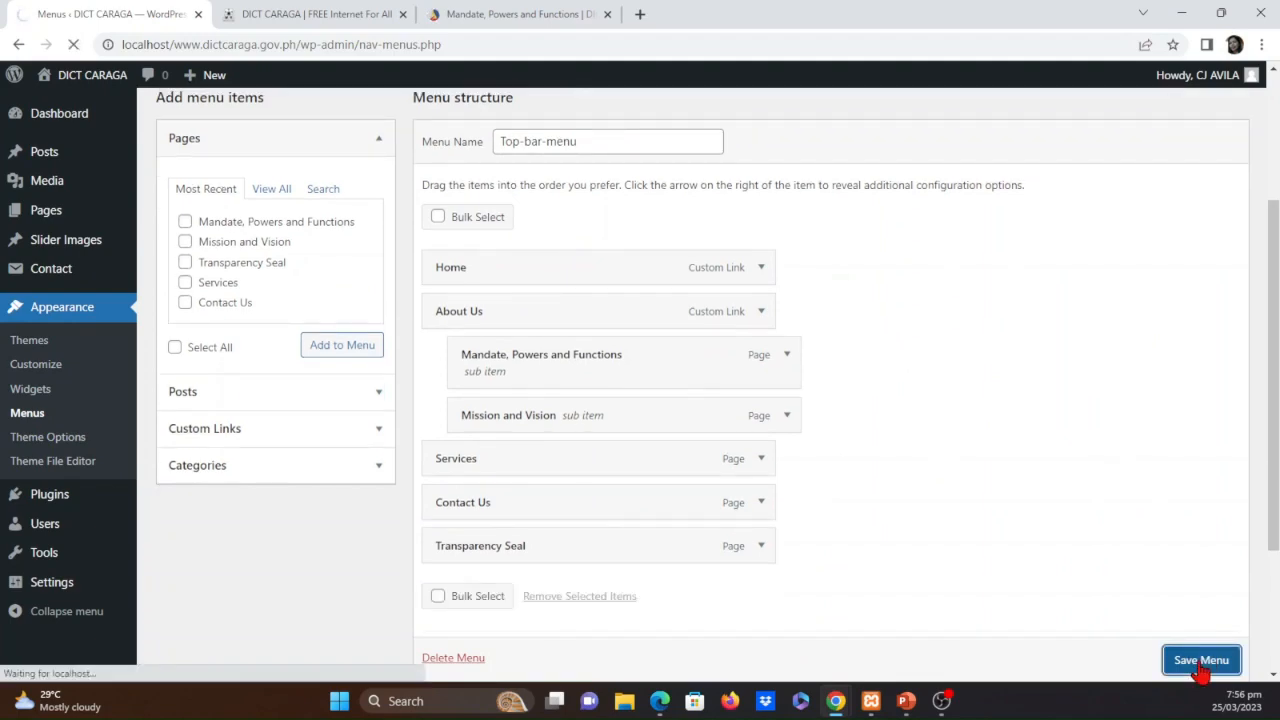
# Reload the DICT CARAGA site, check the Mission and Vision page through the About Us submenu, and return to the menu editor
pyautogui.click(313, 12)
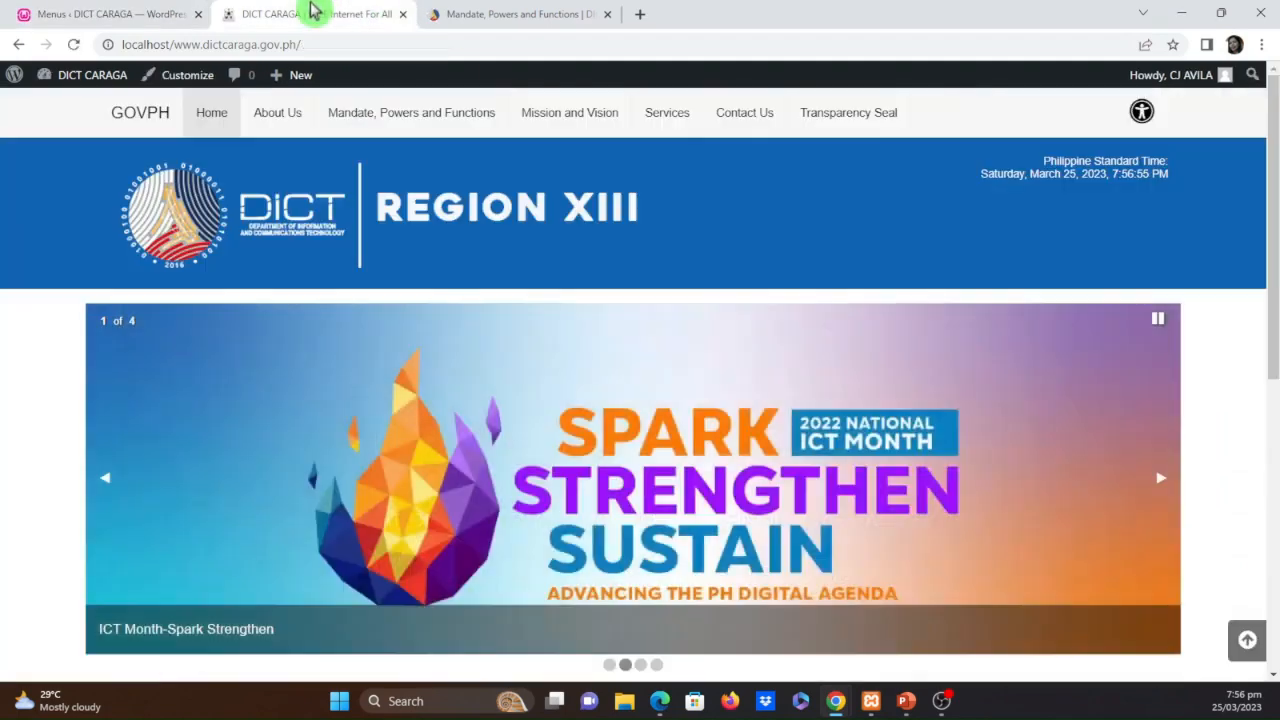
pyautogui.click(73, 44)
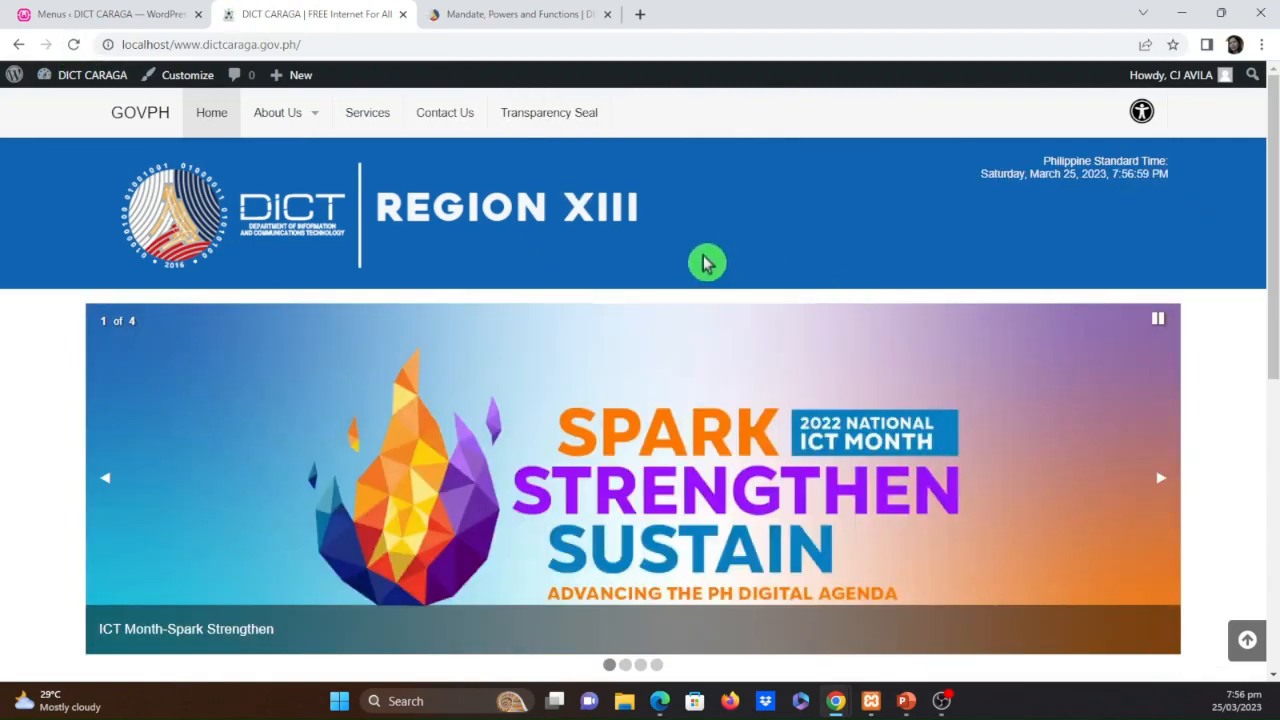
pyautogui.moveTo(315, 120)
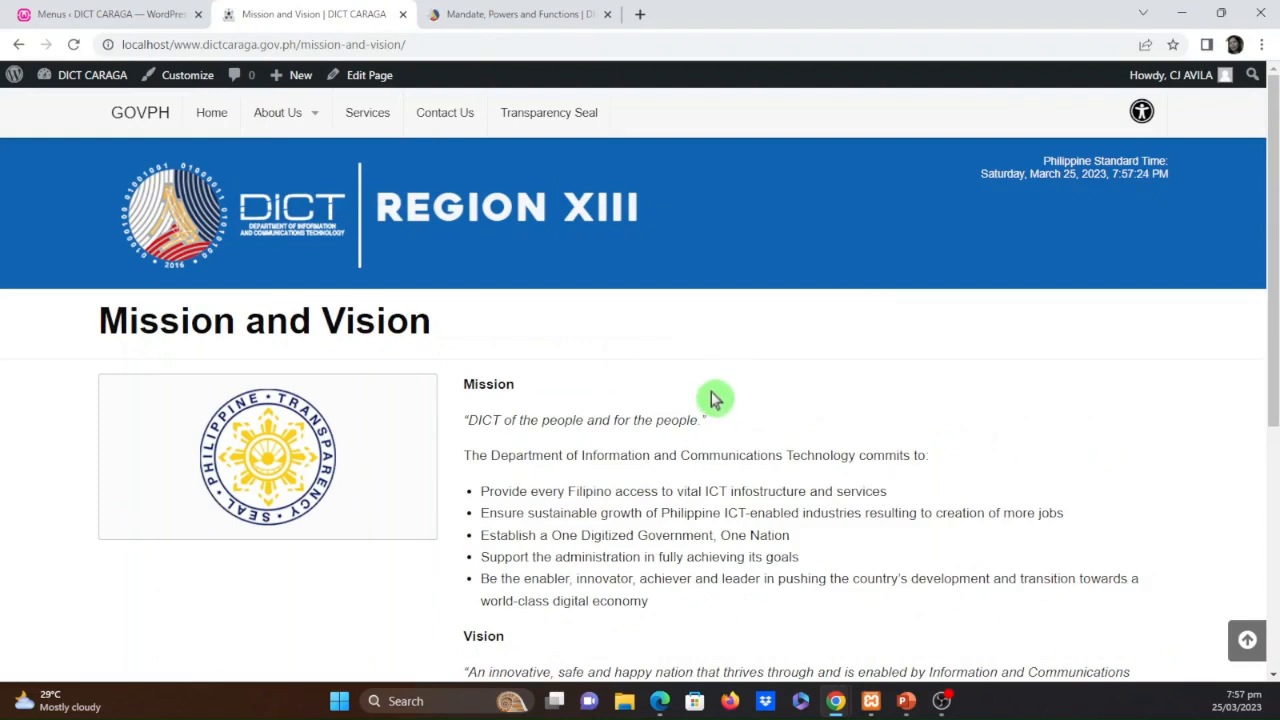
pyautogui.scroll(-2, 660, 490)
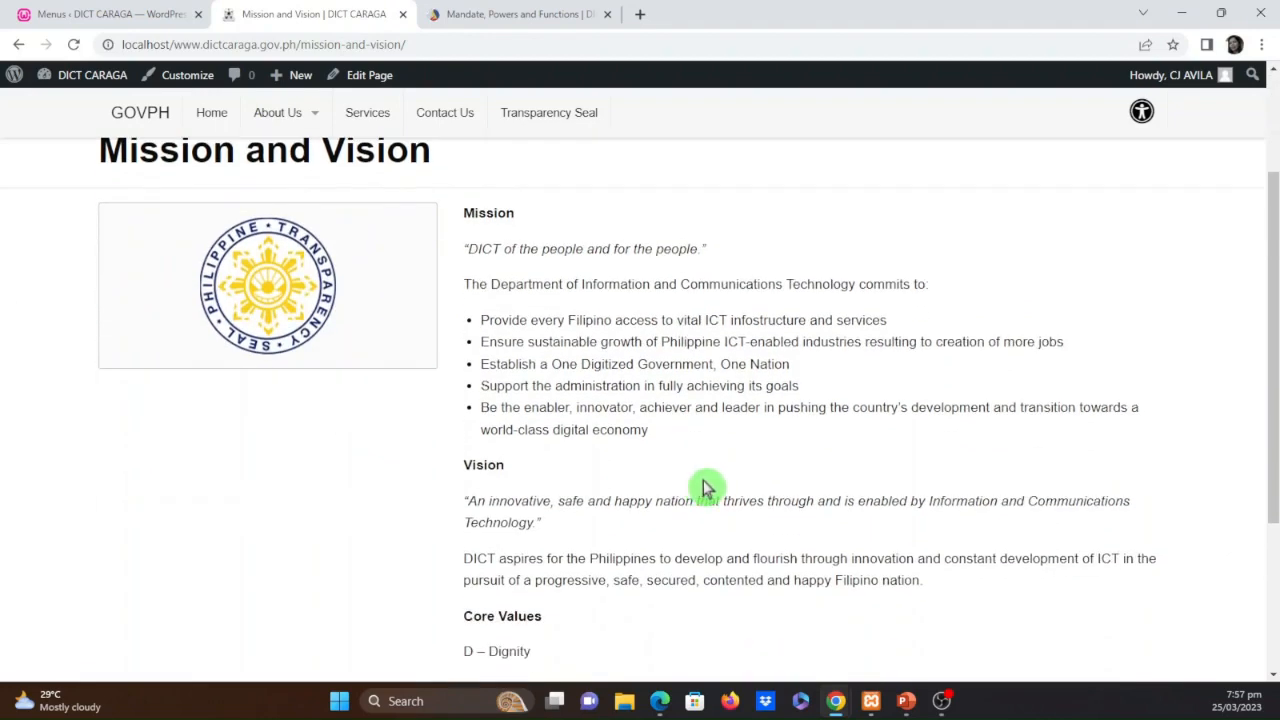
pyautogui.scroll(2, 700, 480)
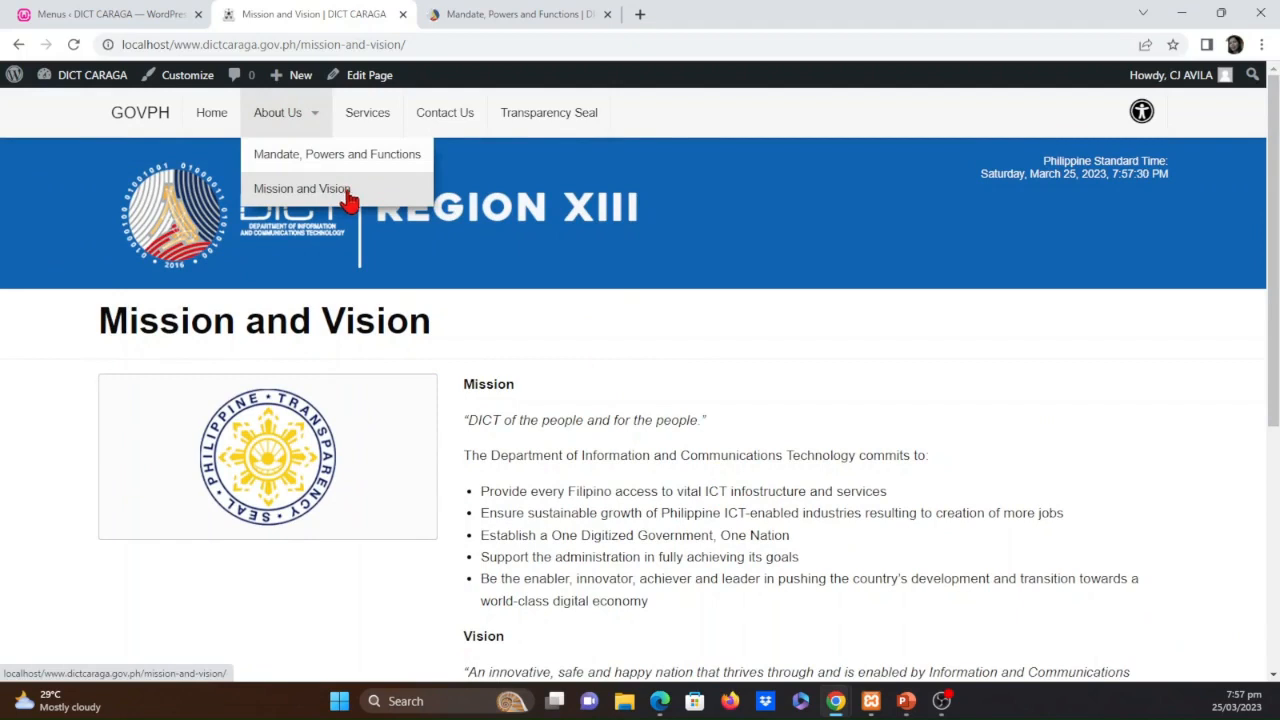
pyautogui.click(122, 13)
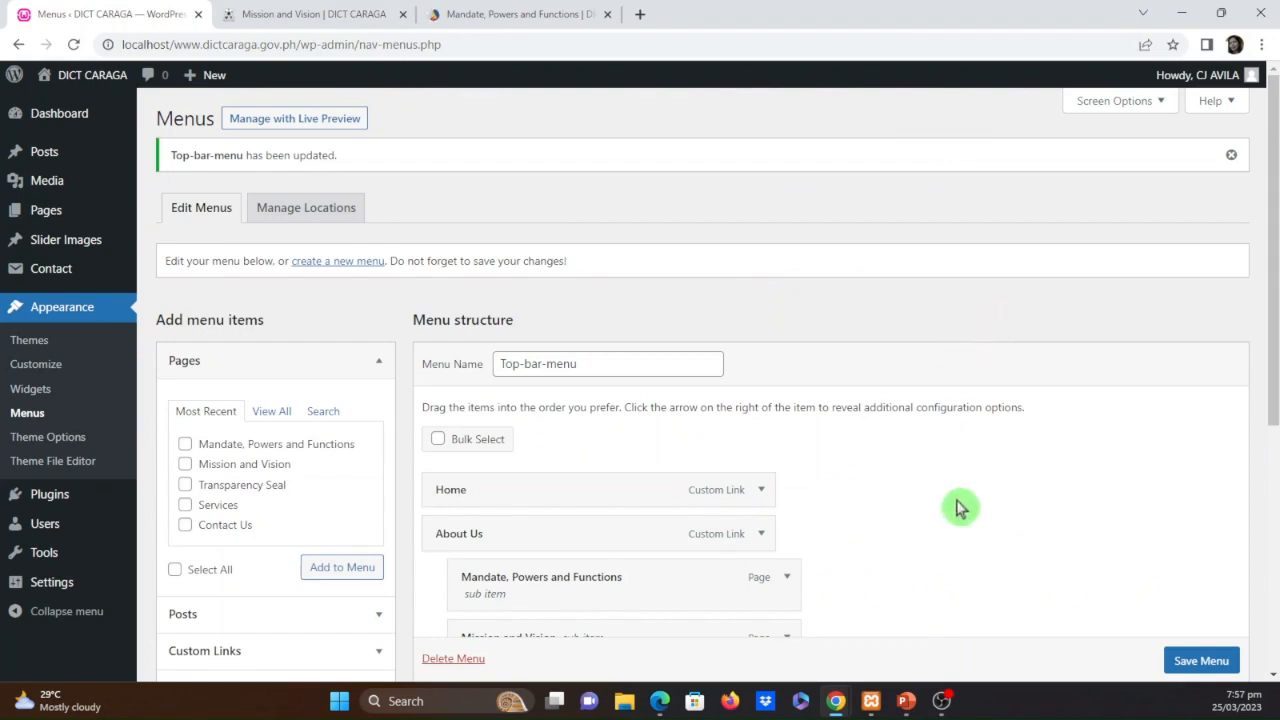
# Review the Top-bar-menu structure, its display location settings and the available menu item sources
pyautogui.scroll(-3, 960, 505)
pyautogui.scroll(-2, 975, 496)
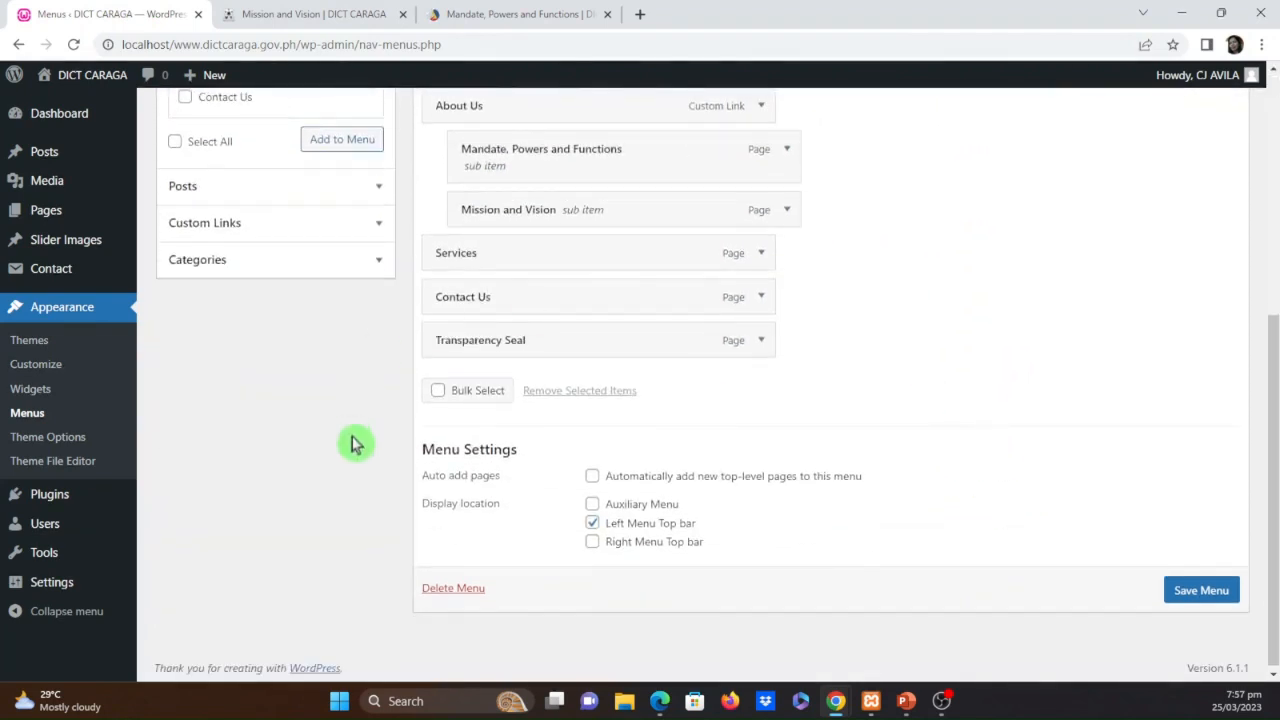
pyautogui.click(590, 524)
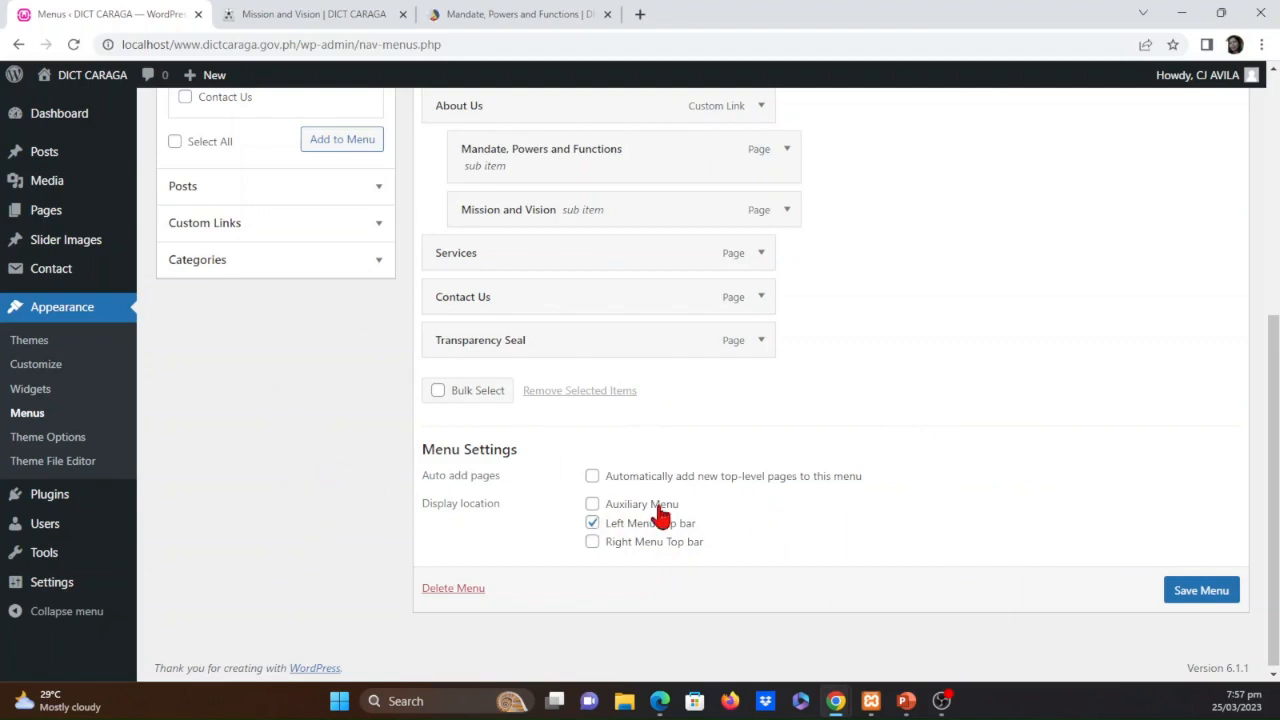
pyautogui.scroll(5, 320, 489)
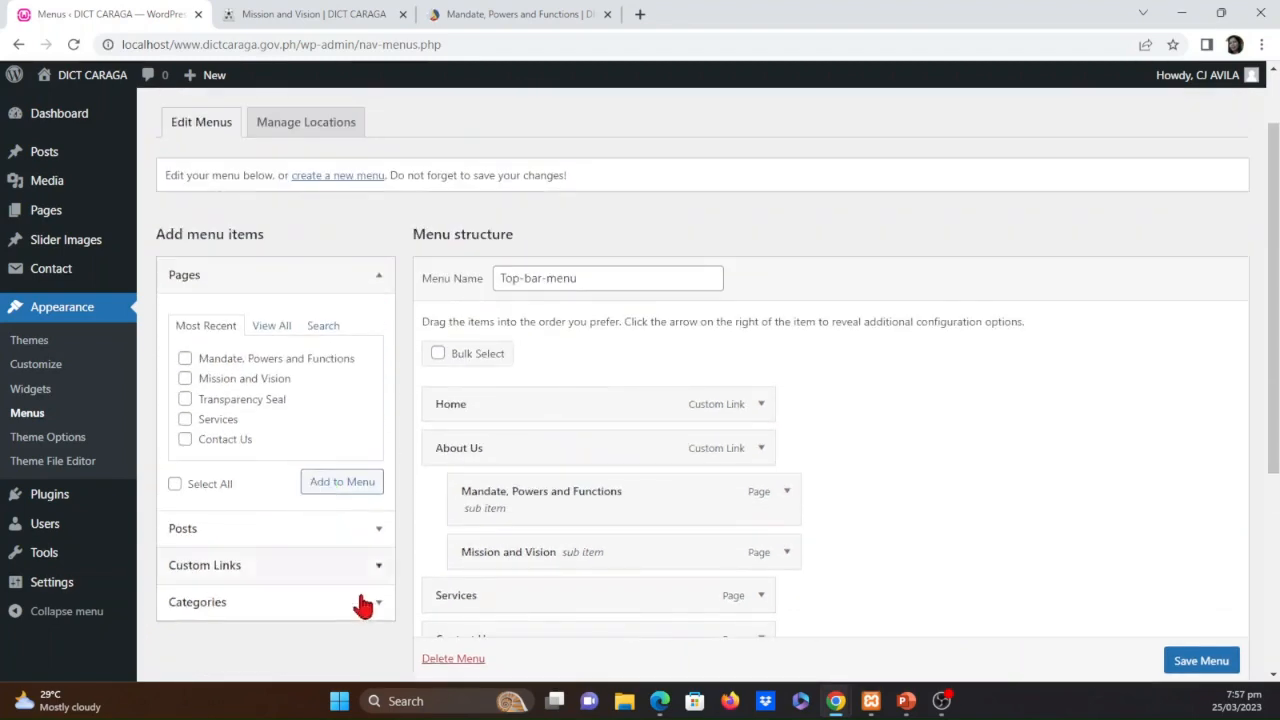
pyautogui.scroll(-3, 323, 580)
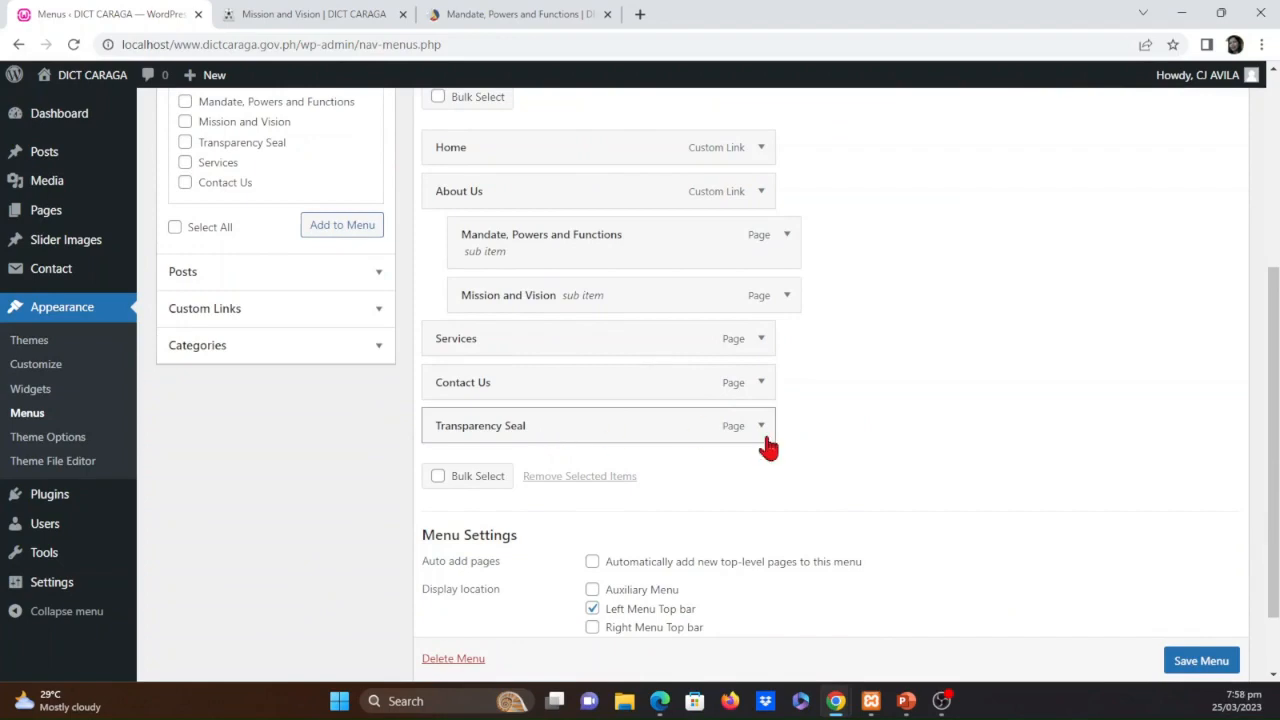
pyautogui.scroll(1, 277, 391)
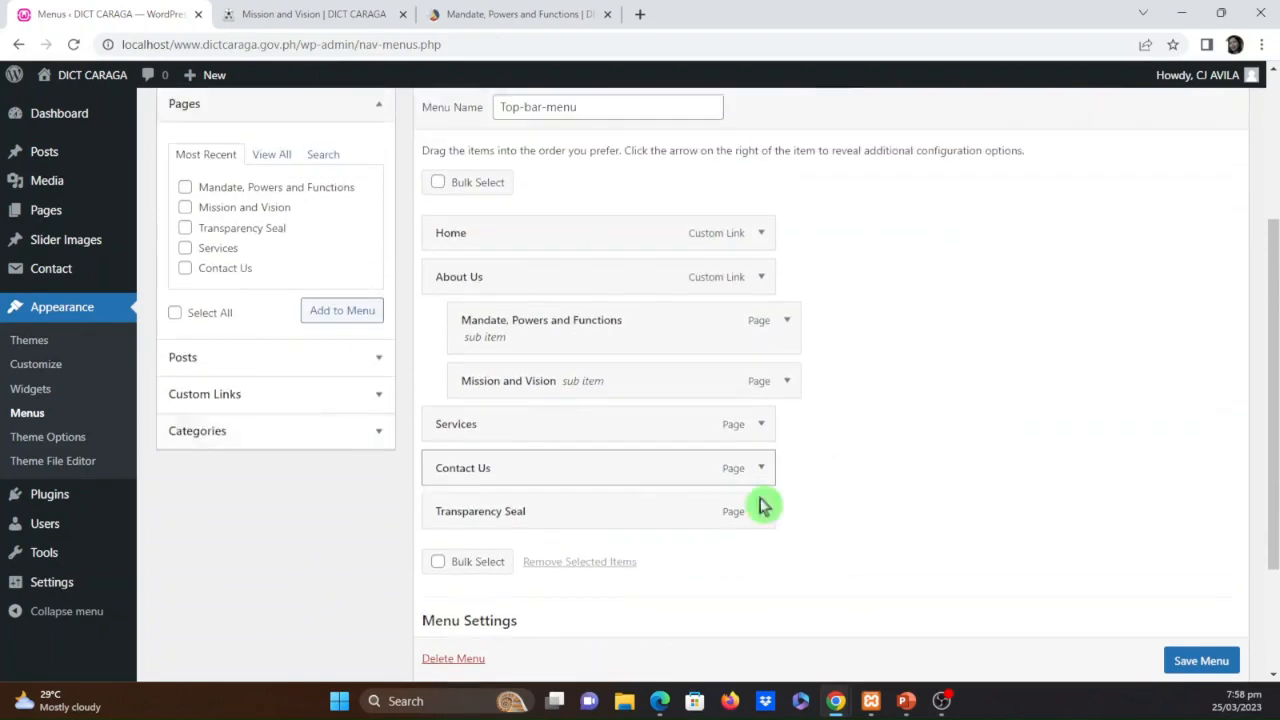
pyautogui.scroll(-2, 920, 503)
pyautogui.scroll(4, 923, 528)
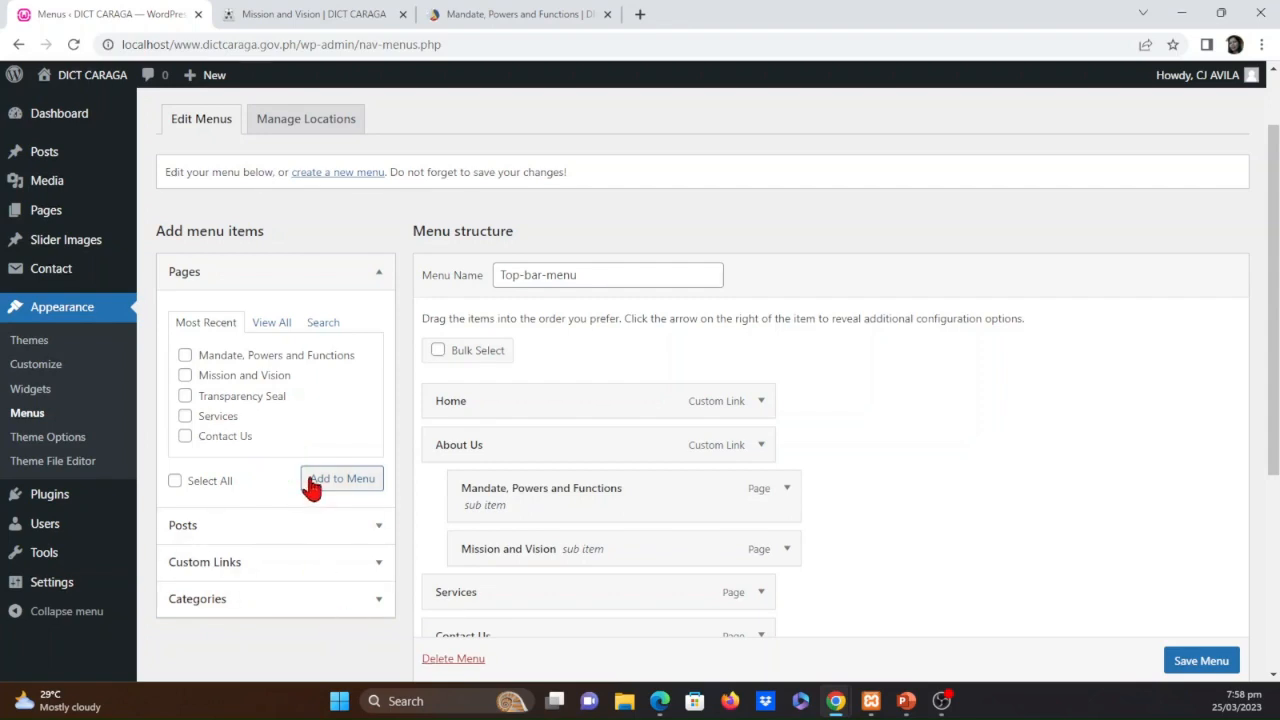
# Create a new page titled "Frequently Ask Questions" and publish it
pyautogui.click(50, 214)
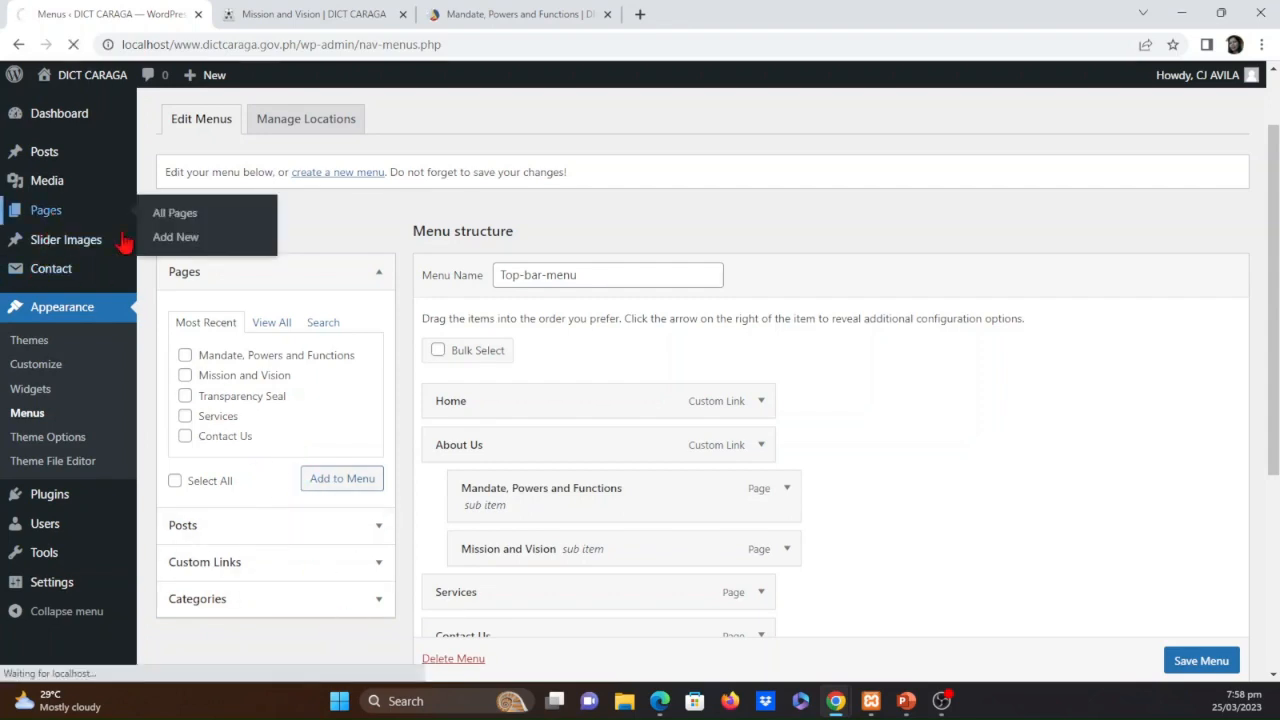
pyautogui.click(244, 120)
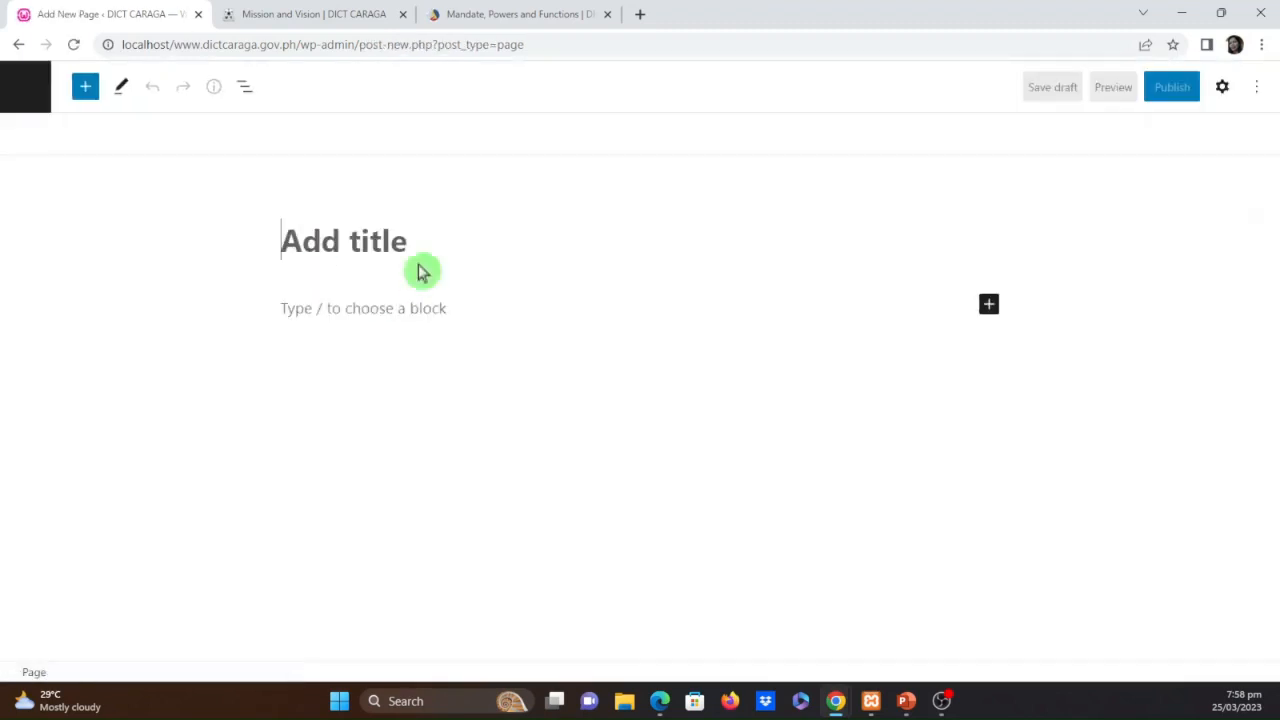
pyautogui.click(379, 249)
pyautogui.write('Frequently Ask Questions')
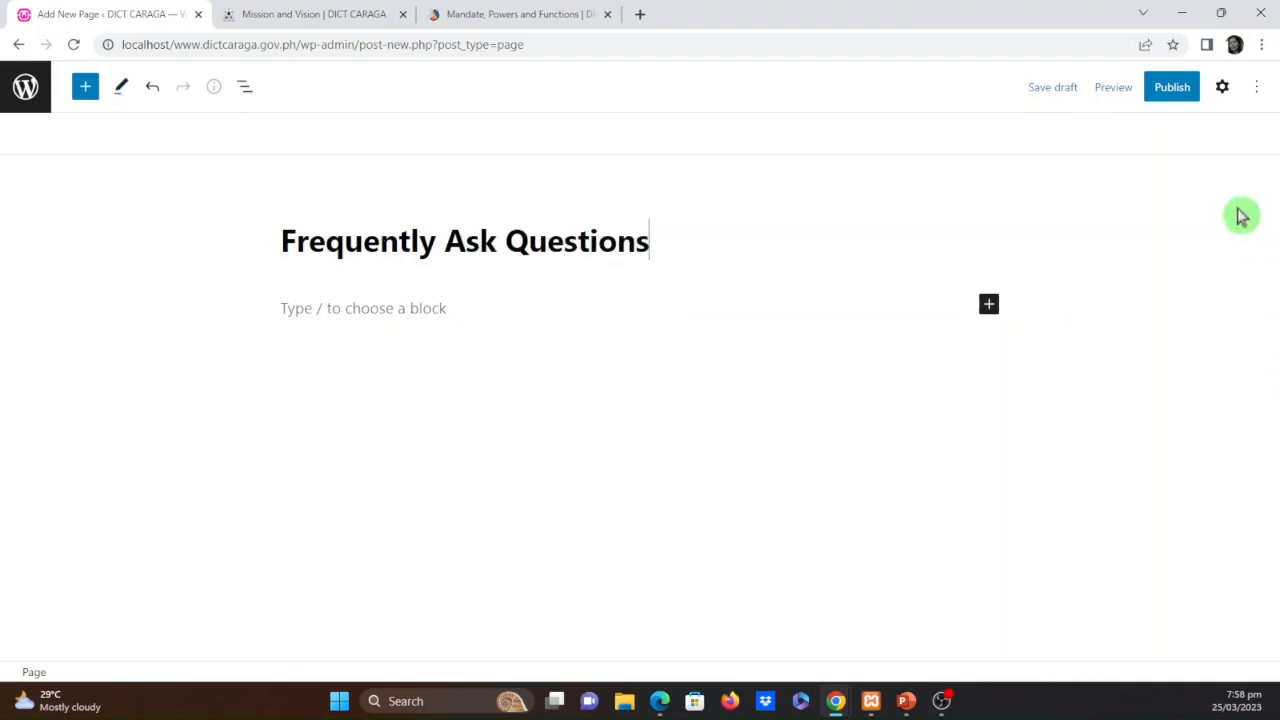
pyautogui.click(1176, 92)
pyautogui.click(1110, 96)
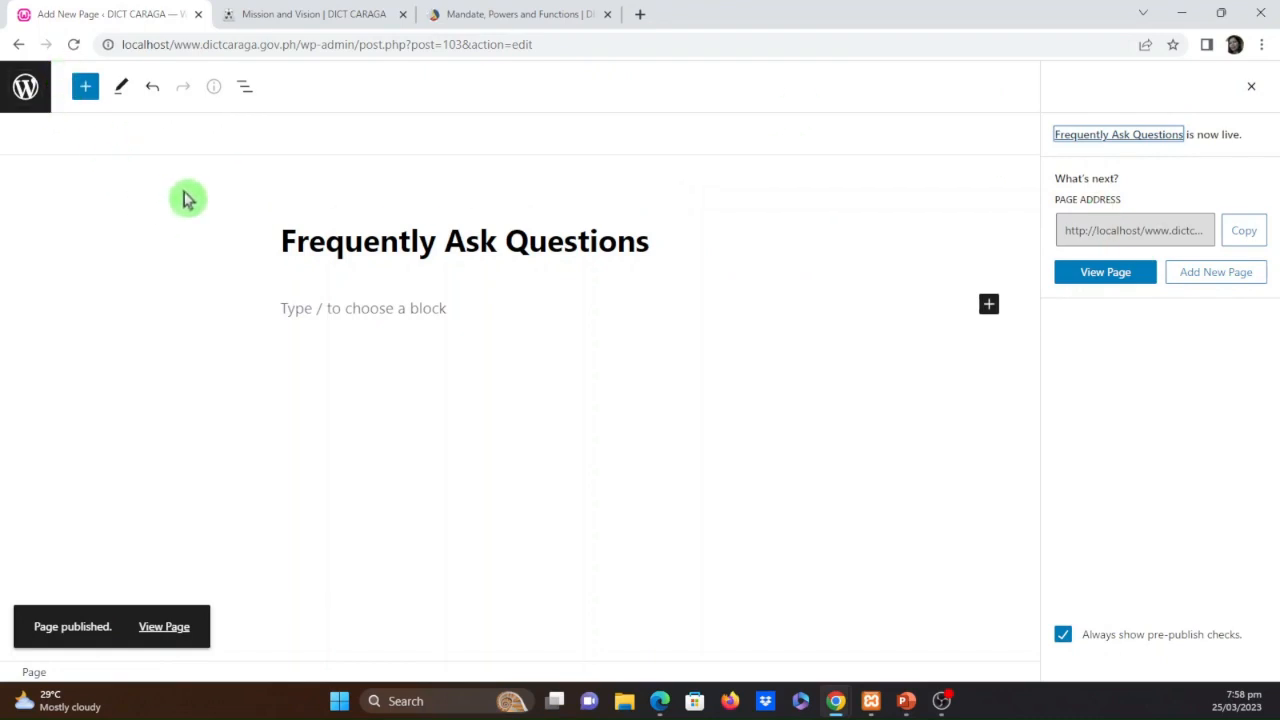
# Leave the page editor, open the menu editor and review the Top-bar-menu structure and its display location settings
pyautogui.click(25, 88)
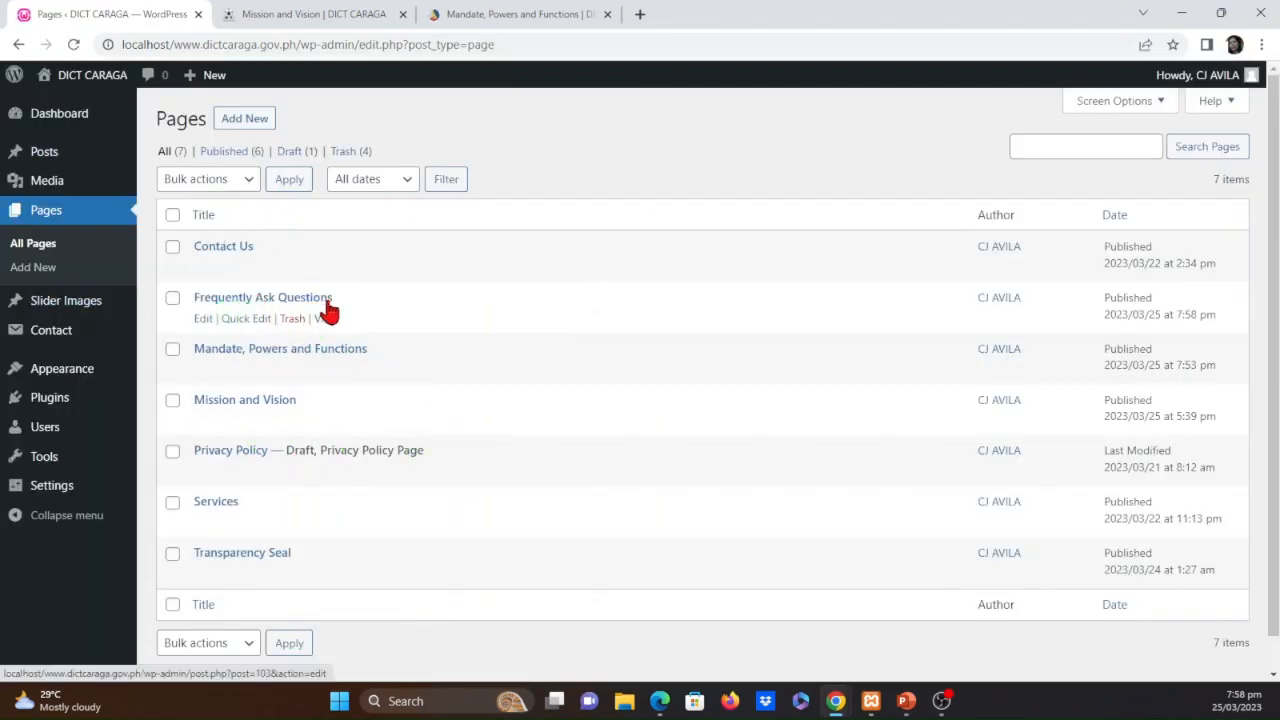
pyautogui.moveTo(87, 385)
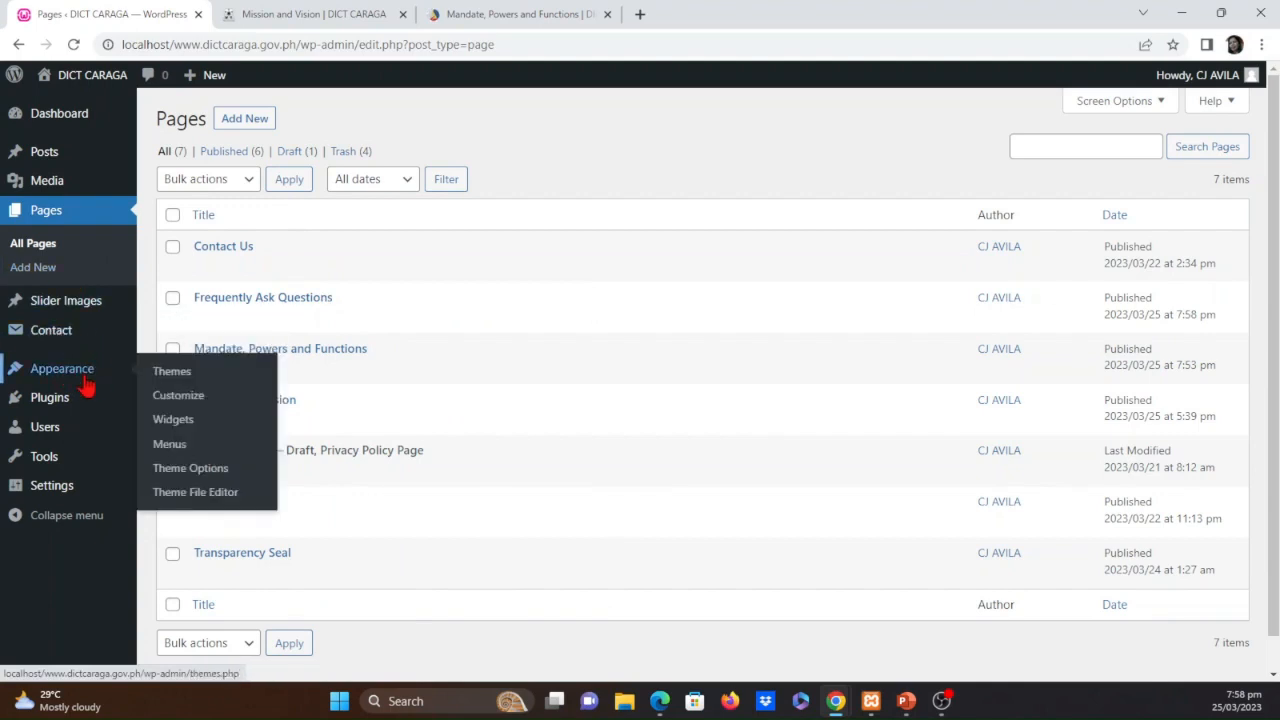
pyautogui.click(166, 447)
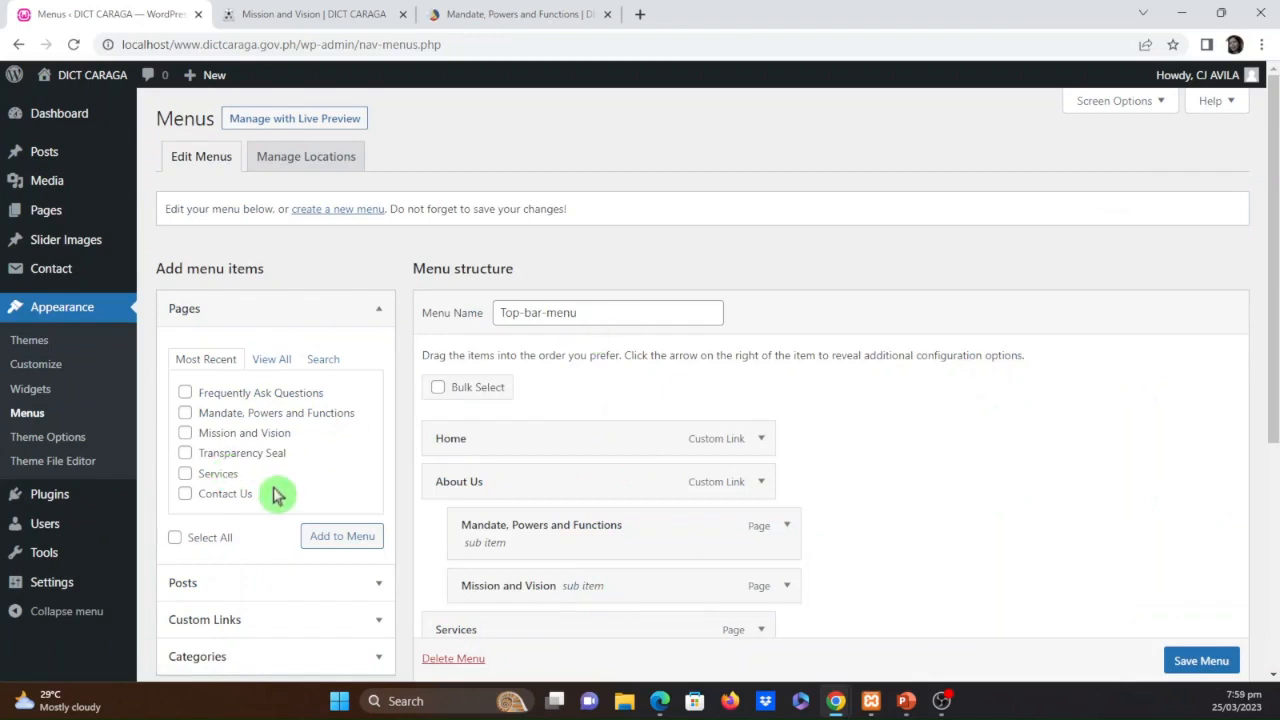
pyautogui.scroll(-1, 345, 465)
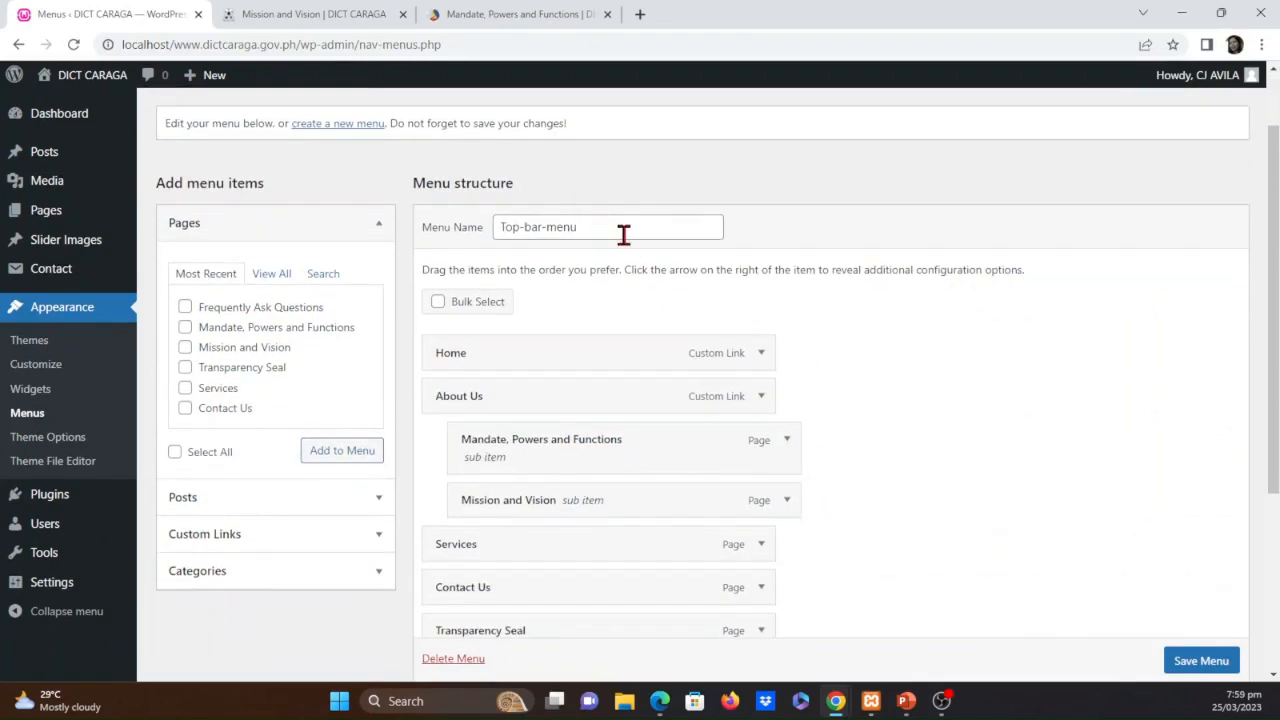
pyautogui.scroll(-1, 980, 517)
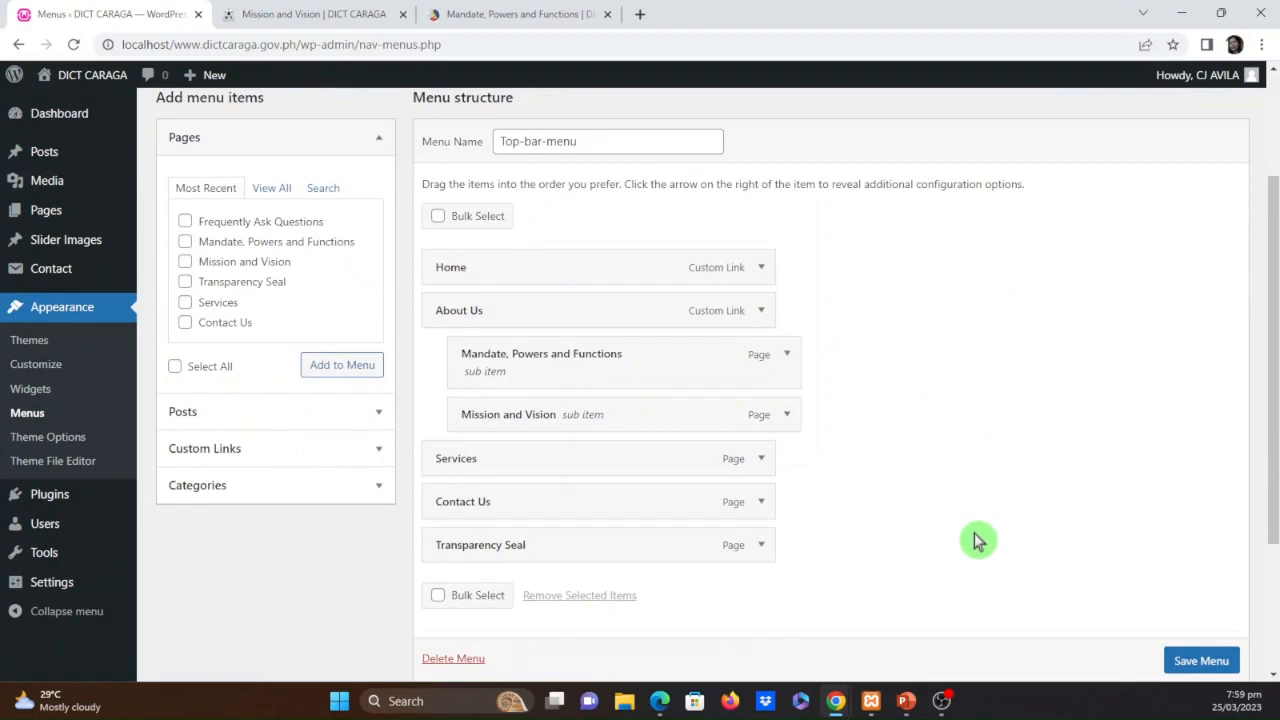
pyautogui.scroll(-2, 978, 541)
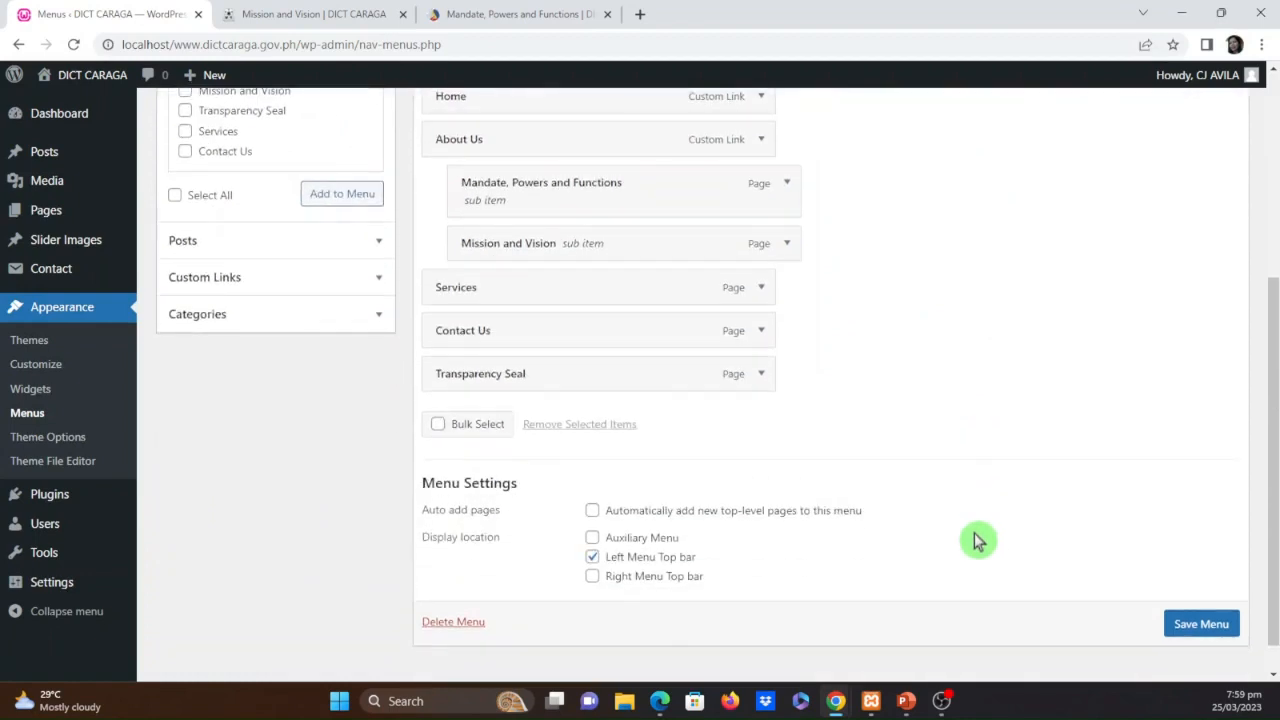
pyautogui.scroll(4, 978, 541)
pyautogui.click(614, 314)
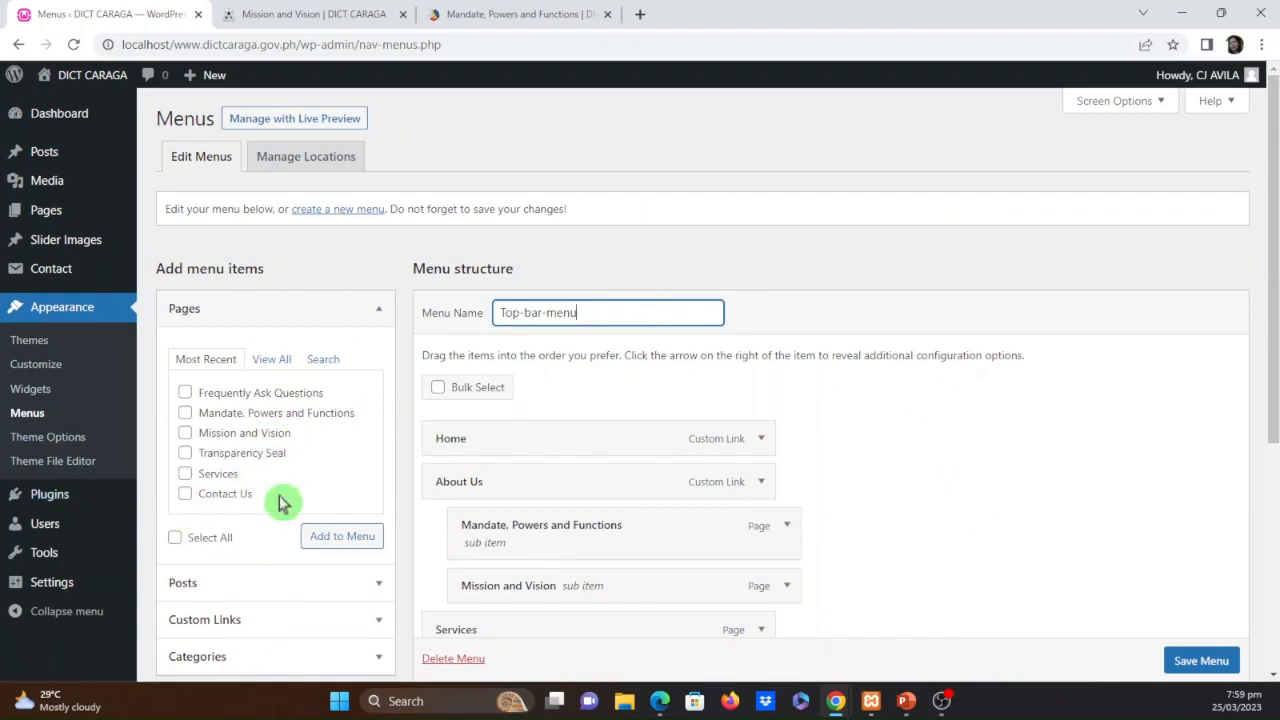
# Add the Frequently Ask Questions page to Top-bar-menu and expand the new item's settings
pyautogui.click(185, 393)
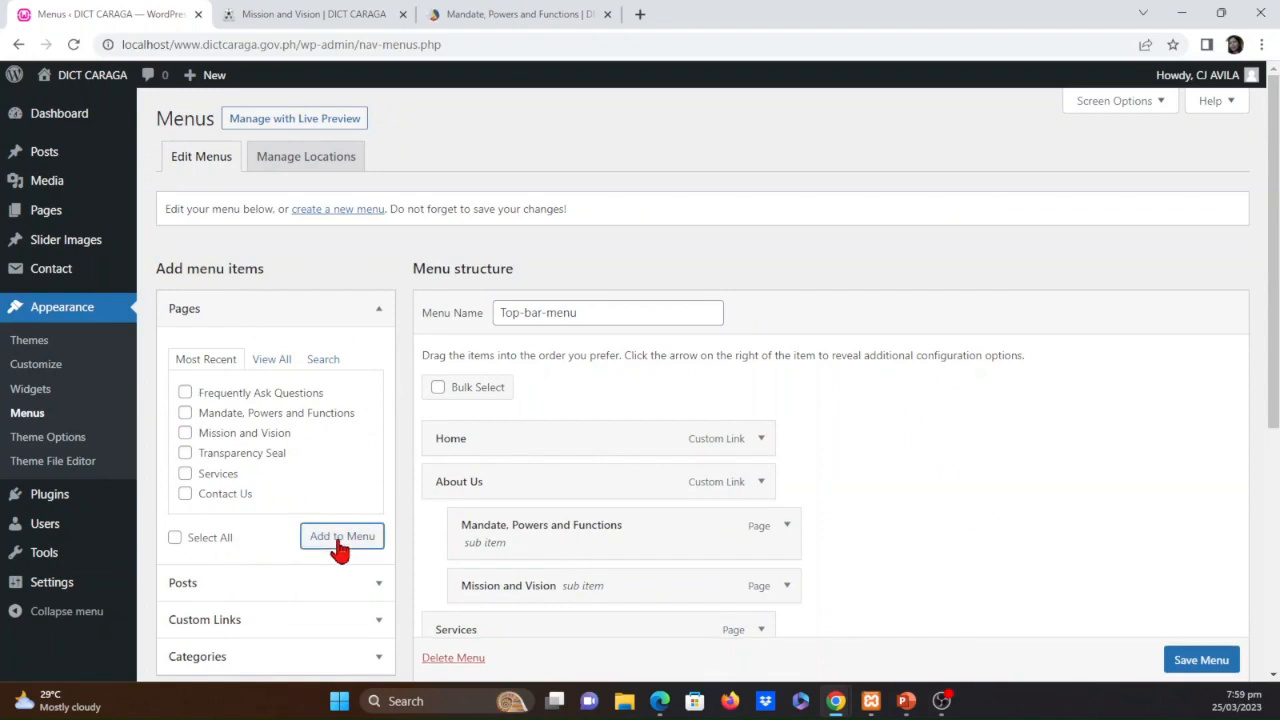
pyautogui.scroll(-3, 925, 544)
pyautogui.scroll(-2, 925, 544)
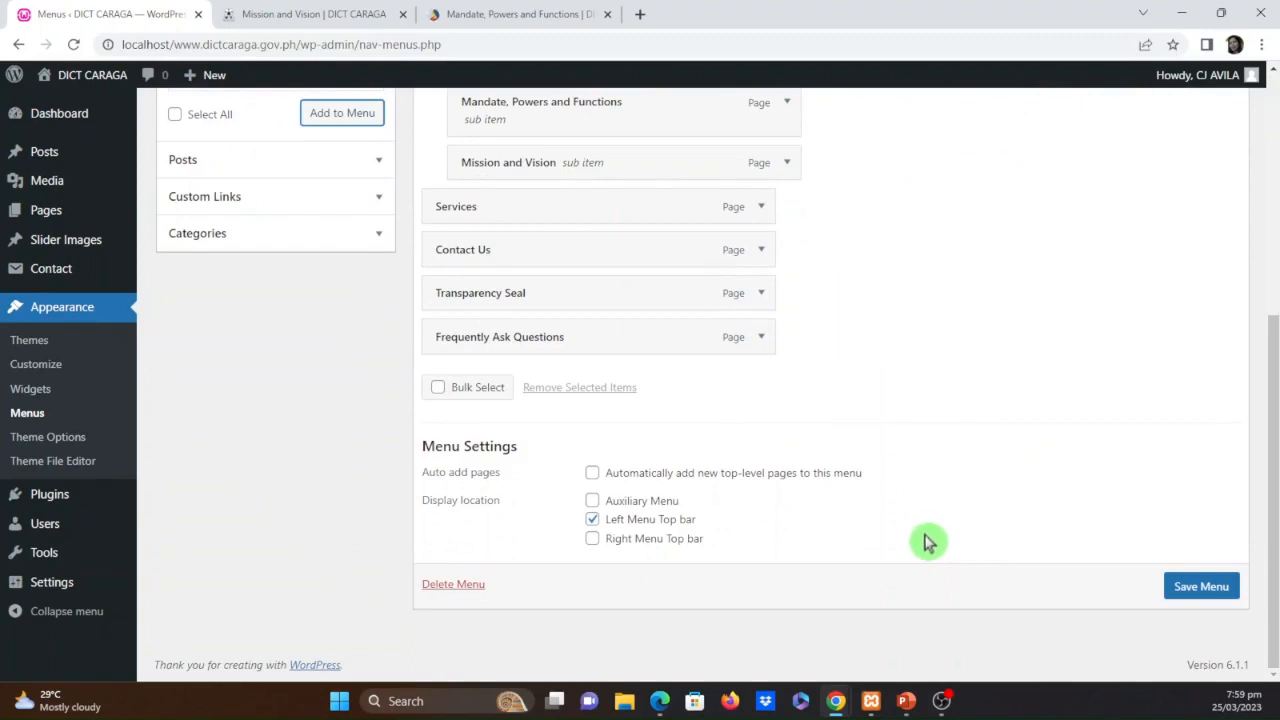
pyautogui.click(762, 338)
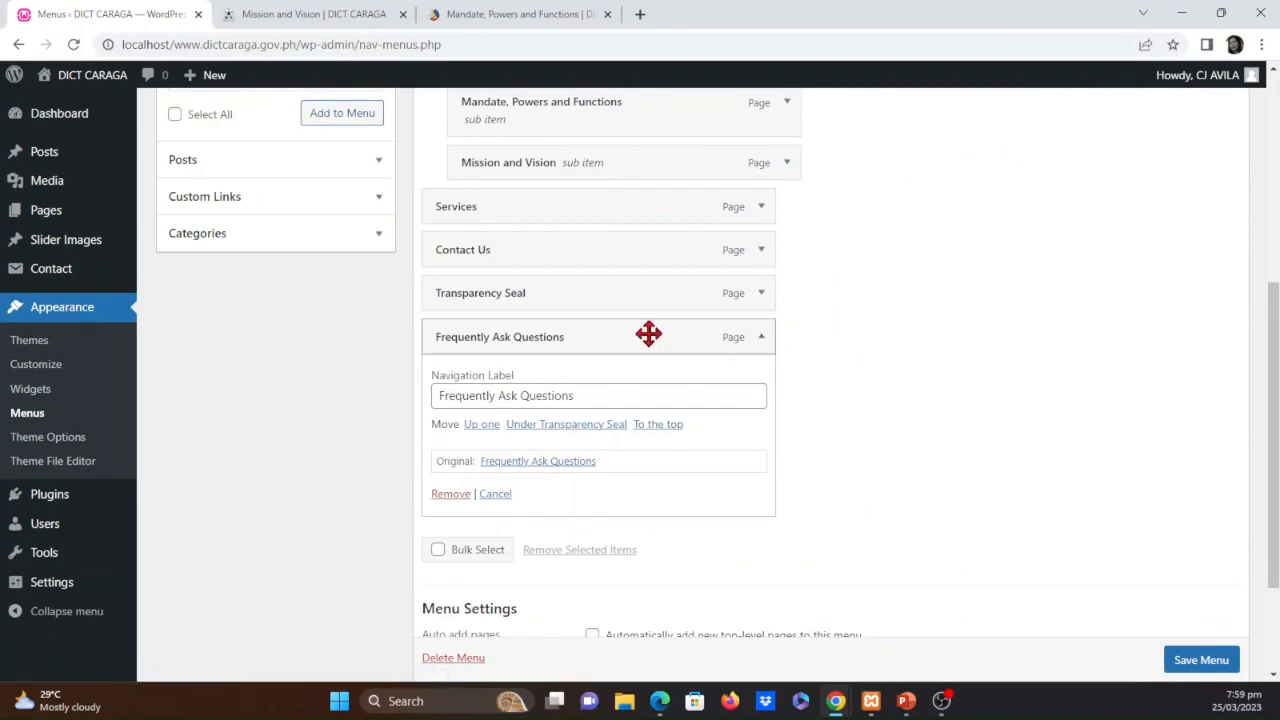
# Set the display location of Top-bar-menu to Auxiliary Menu instead of Left Menu Top bar and save the menu
pyautogui.scroll(-2, 830, 574)
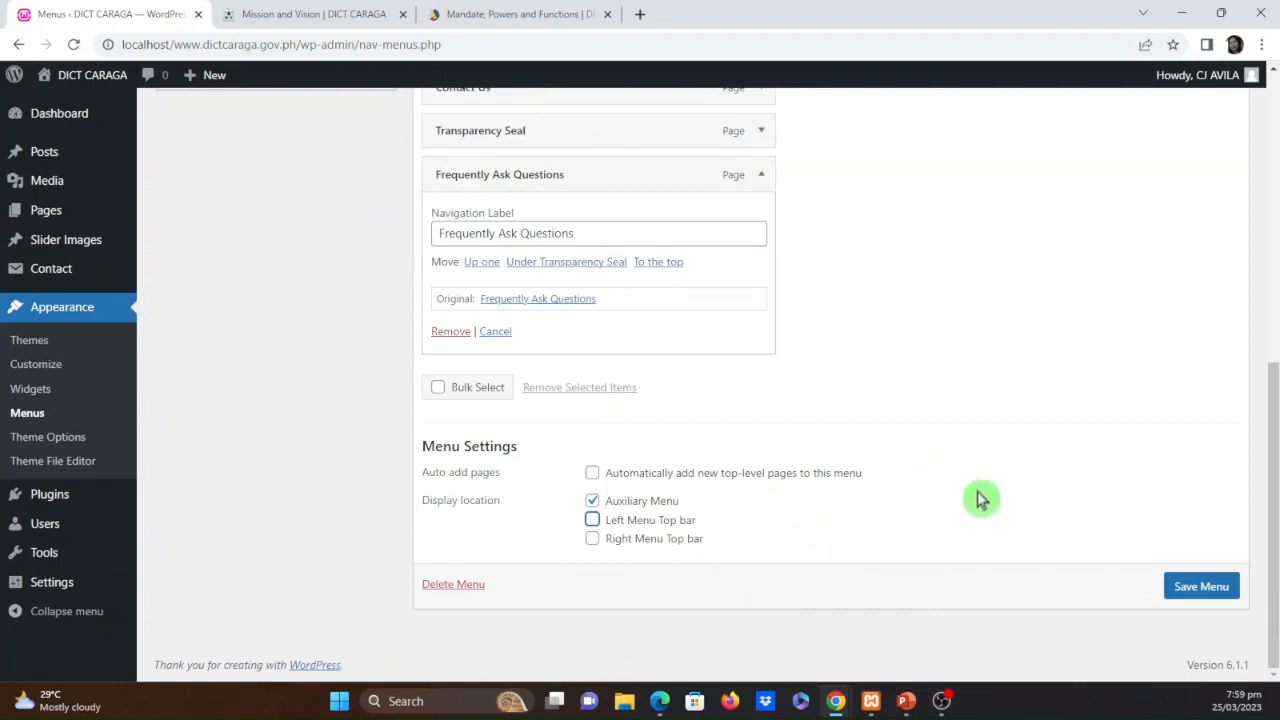
pyautogui.scroll(3, 900, 524)
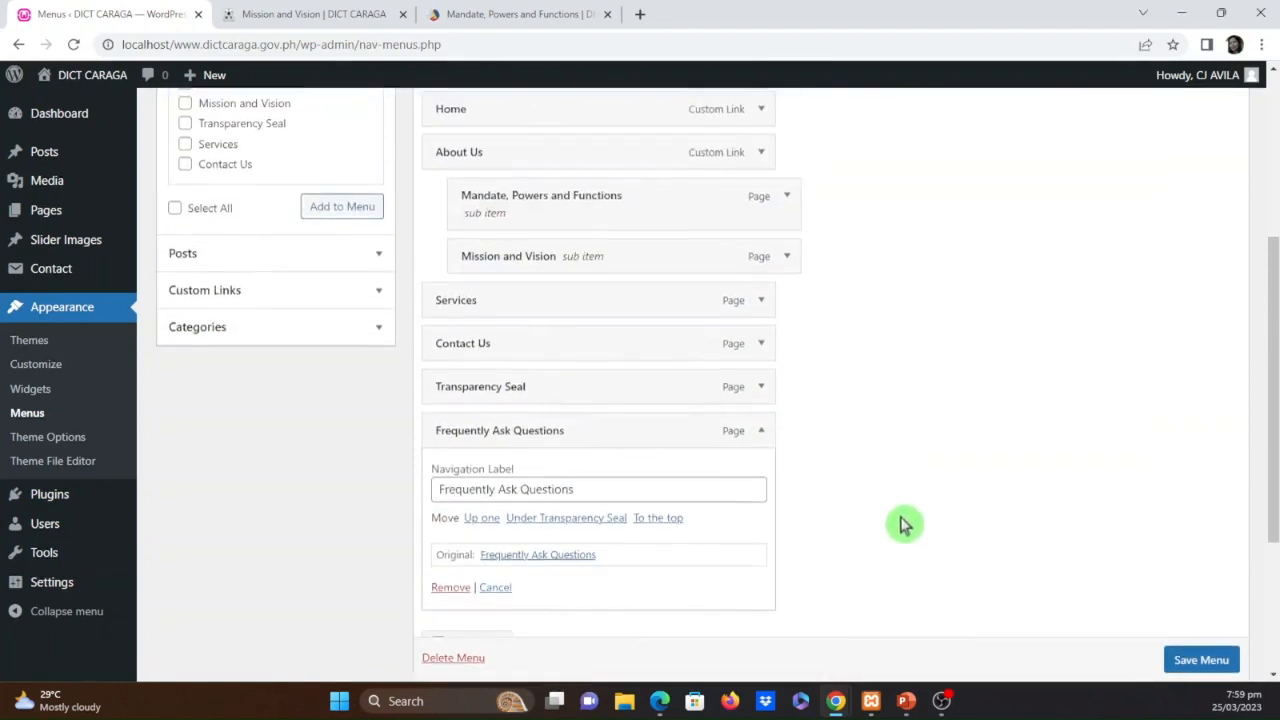
pyautogui.scroll(-1, 900, 524)
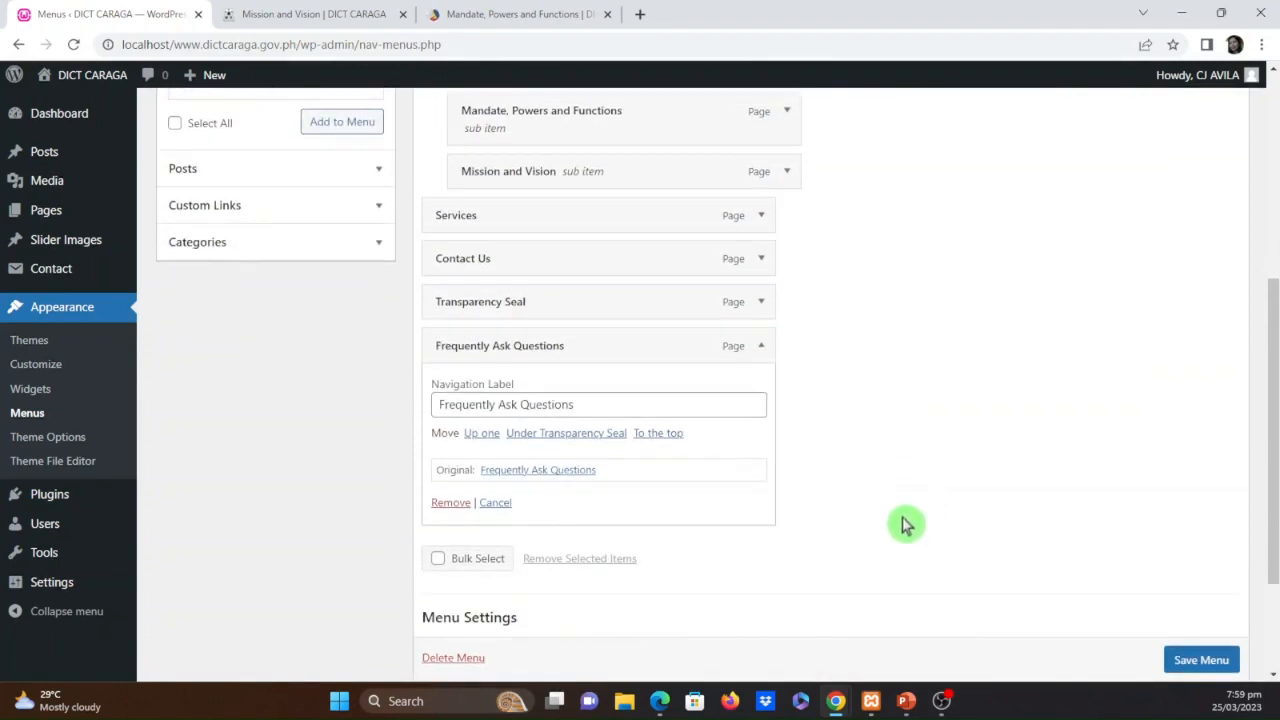
pyautogui.click(1185, 668)
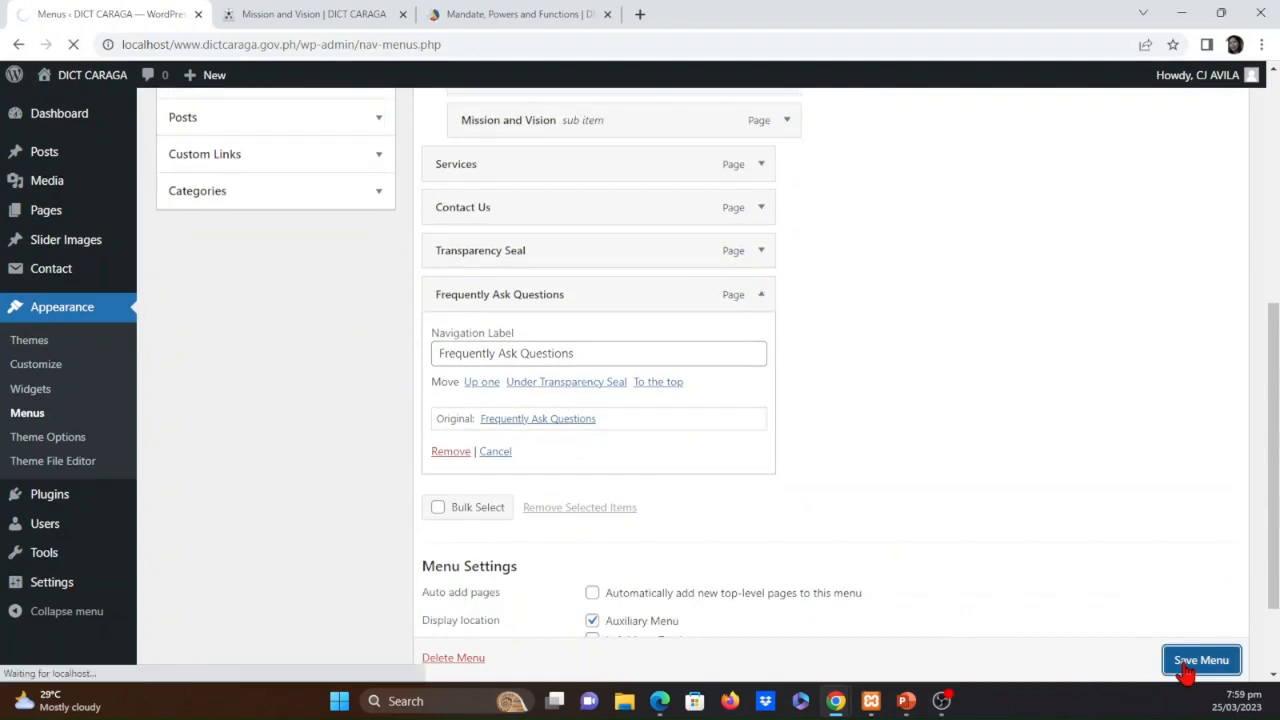
# Reload the Mission and Vision page on the site to check where the menu appears, and return to the menu editor
pyautogui.click(310, 14)
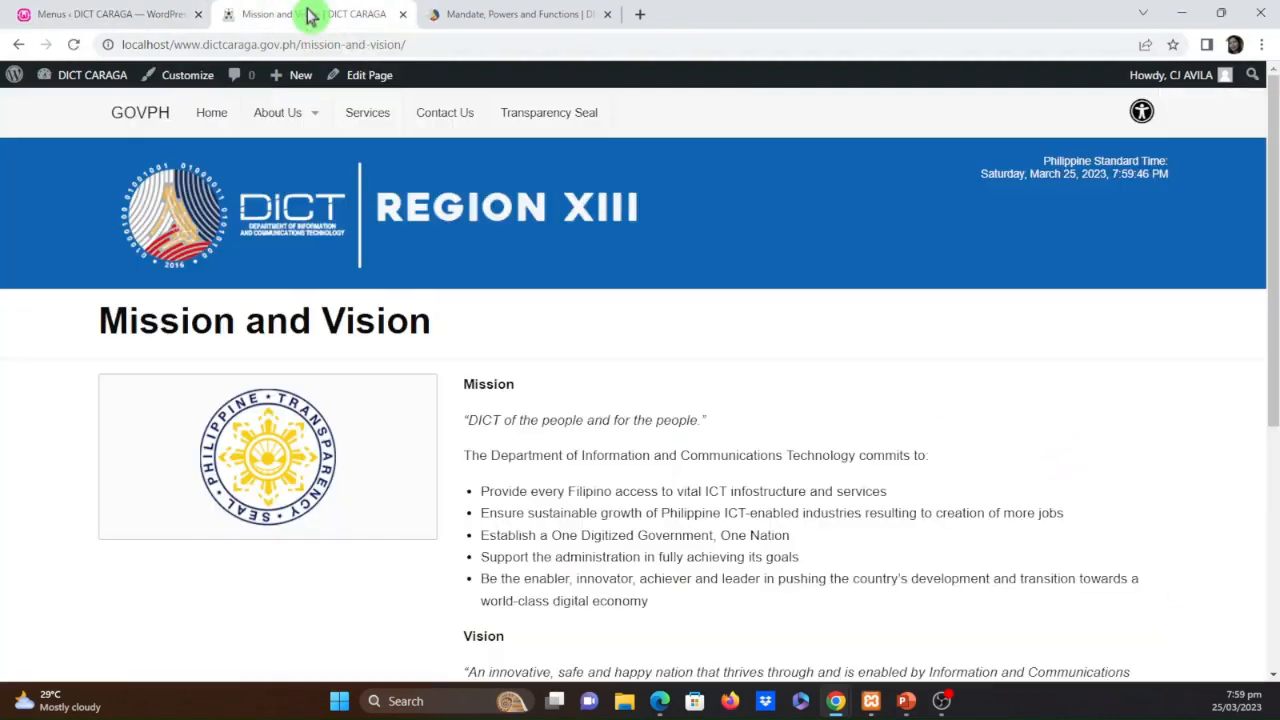
pyautogui.click(73, 45)
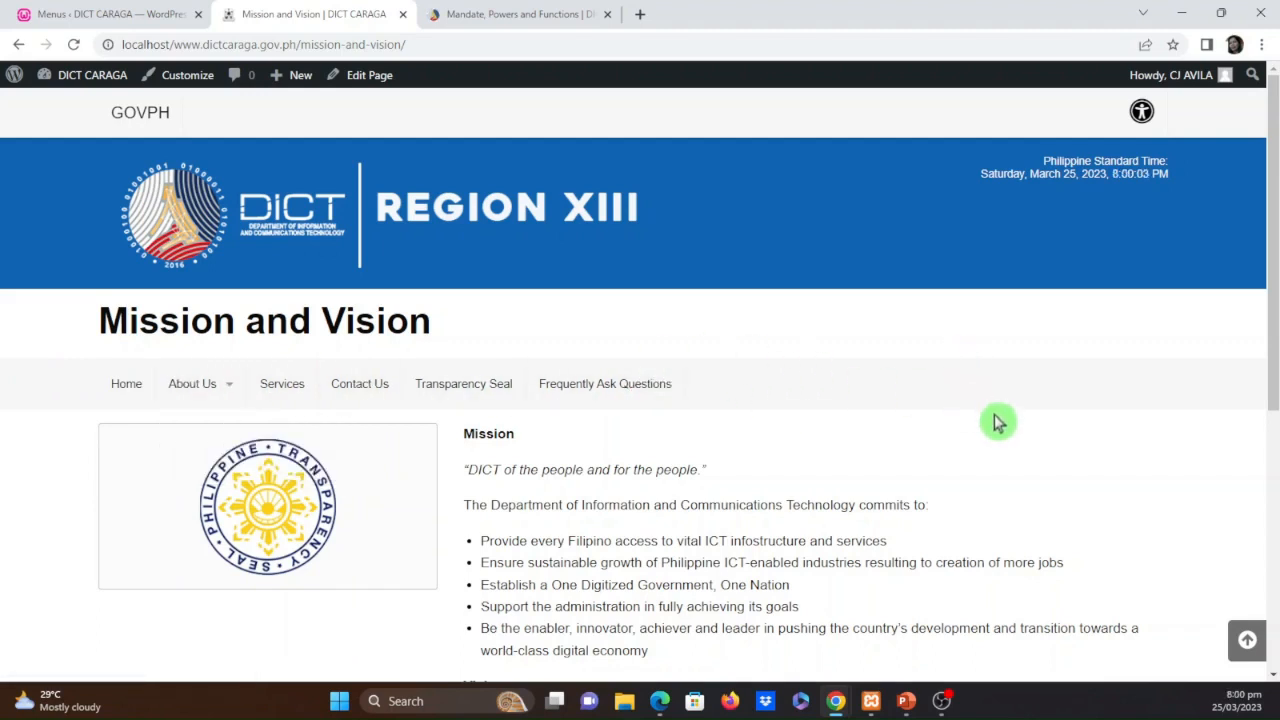
pyautogui.click(77, 12)
# Set the display location of Top-bar-menu back to Left Menu Top bar only and save the menu
pyautogui.scroll(-4, 903, 543)
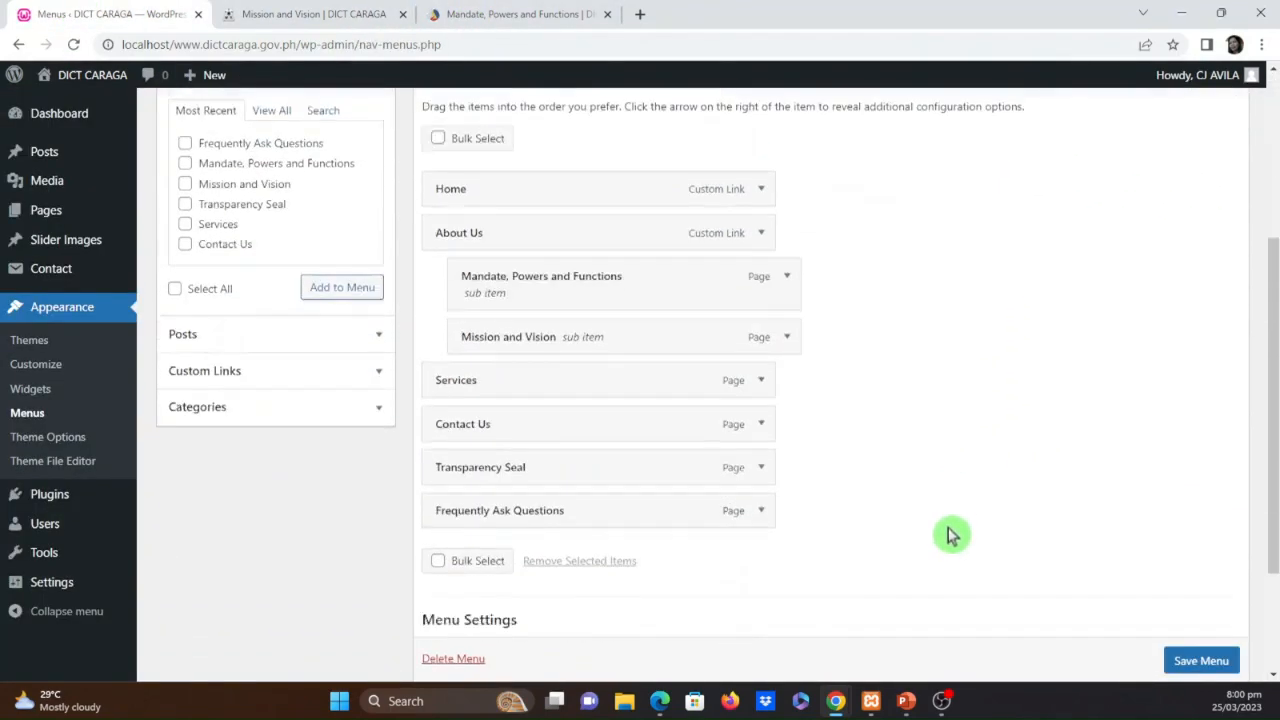
pyautogui.click(592, 564)
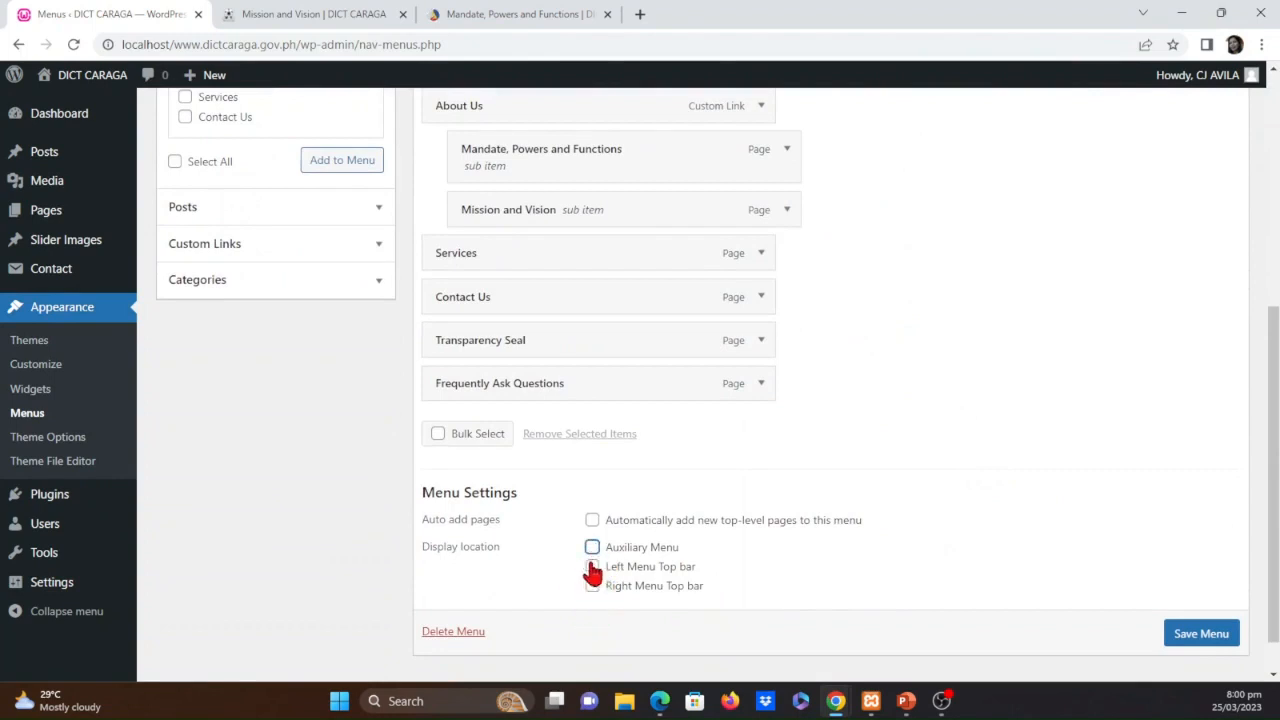
pyautogui.click(1200, 636)
pyautogui.scroll(-1, 1204, 643)
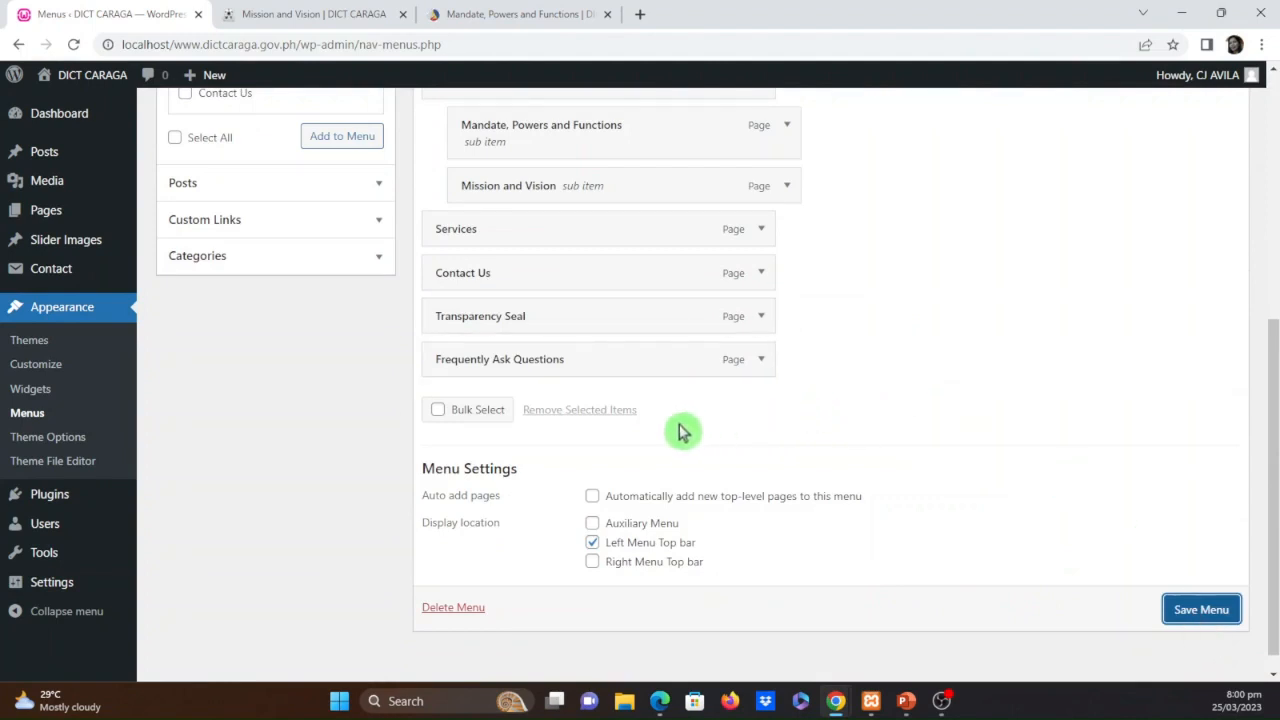
pyautogui.scroll(3, 831, 474)
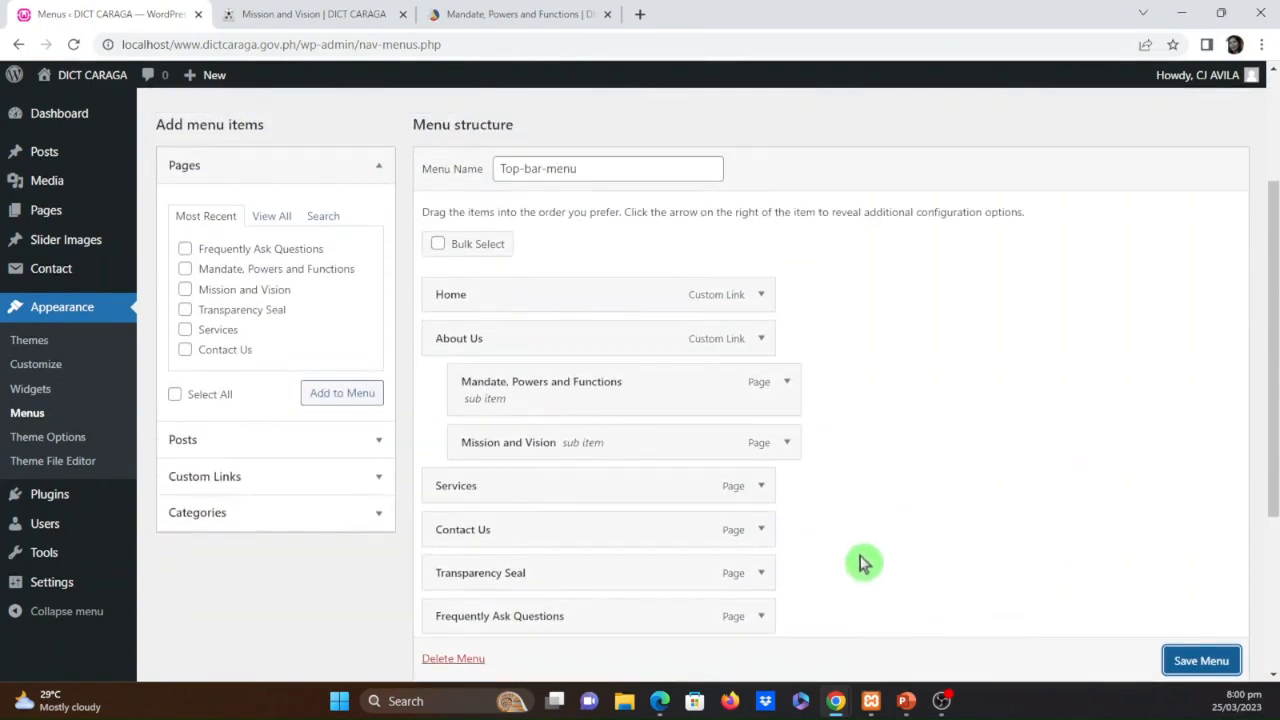
# Assign Top-bar-menu to both the Auxiliary Menu and Left Menu Top bar locations and save the menu
pyautogui.scroll(-3, 863, 560)
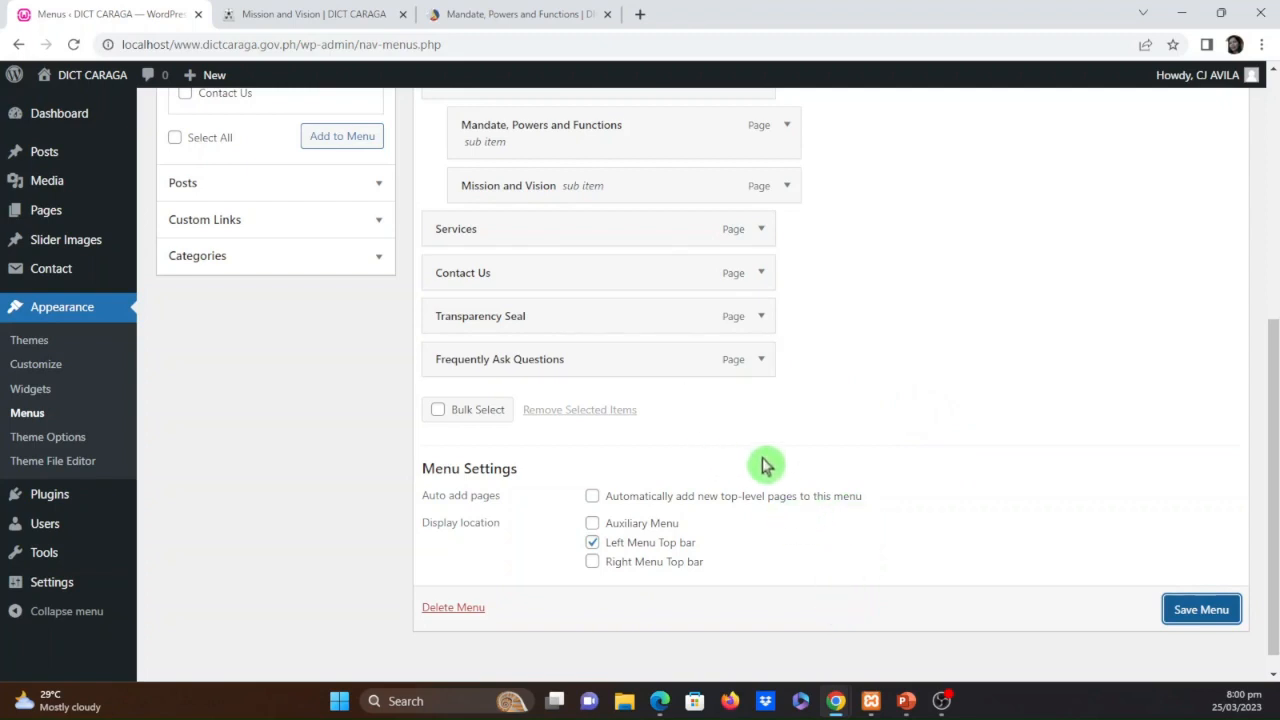
pyautogui.click(592, 524)
pyautogui.click(592, 542)
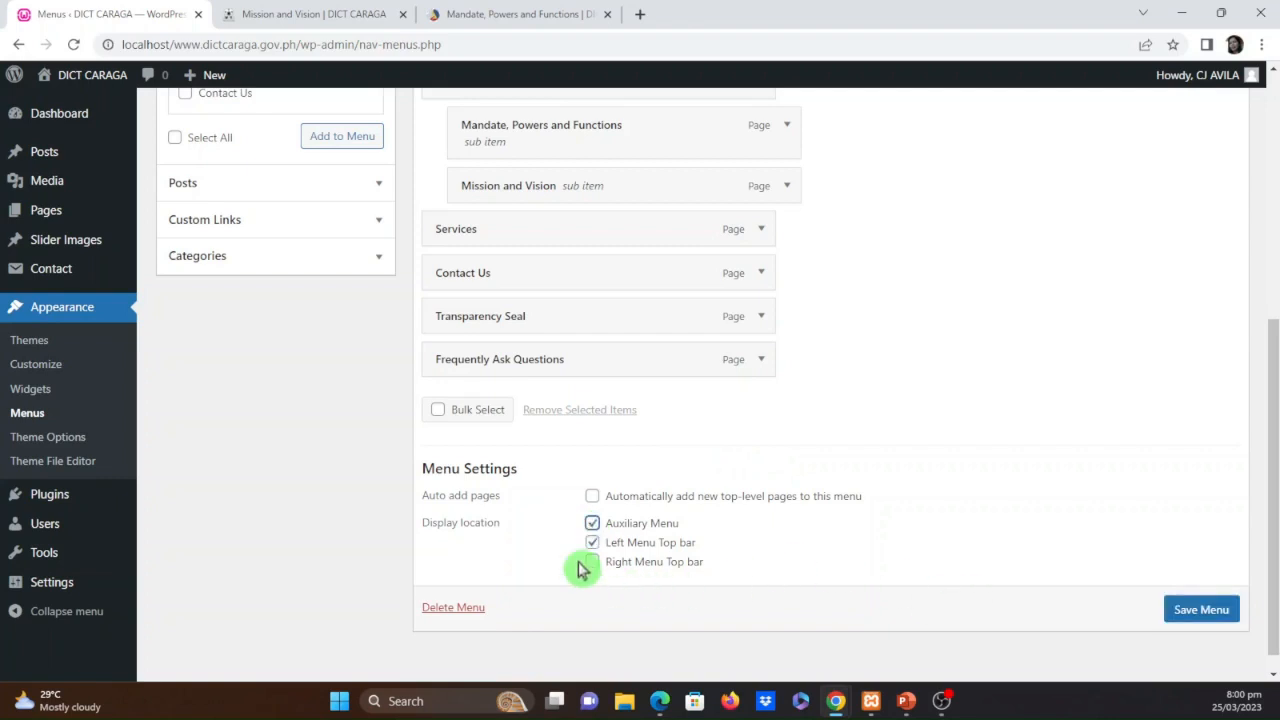
pyautogui.click(1188, 609)
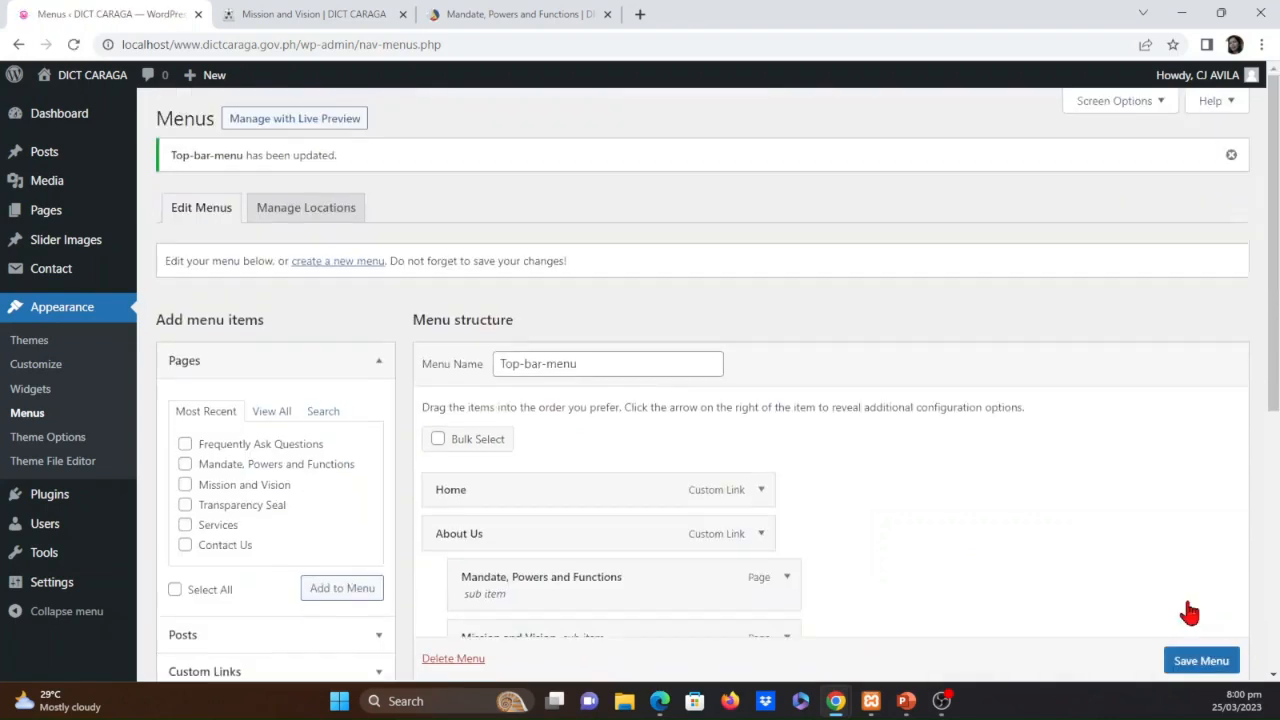
# Reload the Mission and Vision page and examine the top bar and auxiliary menus on the site
pyautogui.click(300, 13)
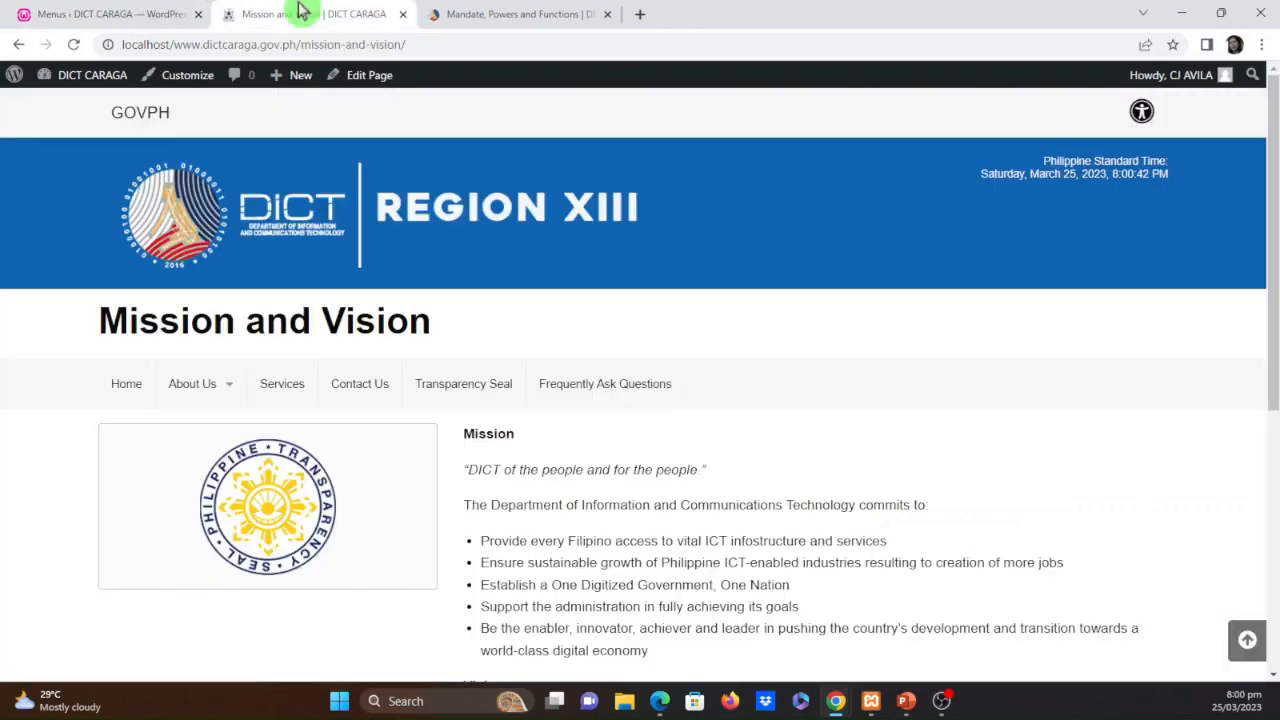
pyautogui.click(75, 46)
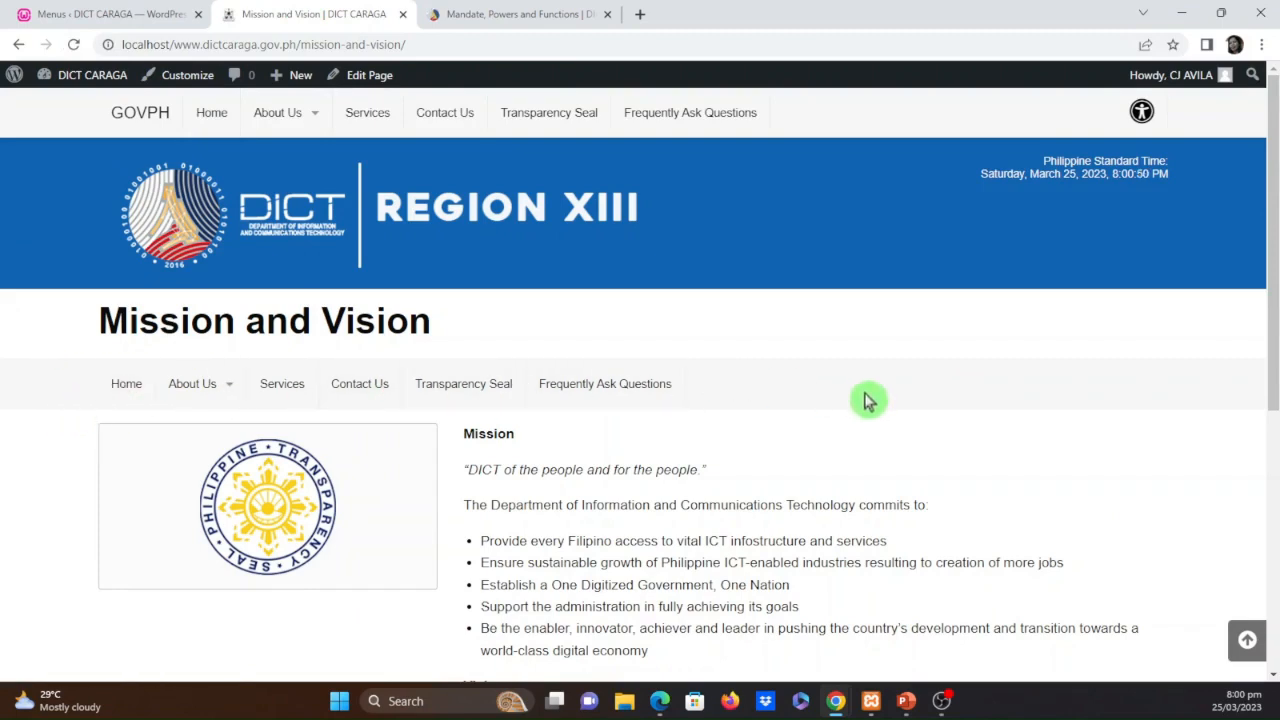
pyautogui.scroll(-2, 786, 480)
pyautogui.scroll(2, 762, 540)
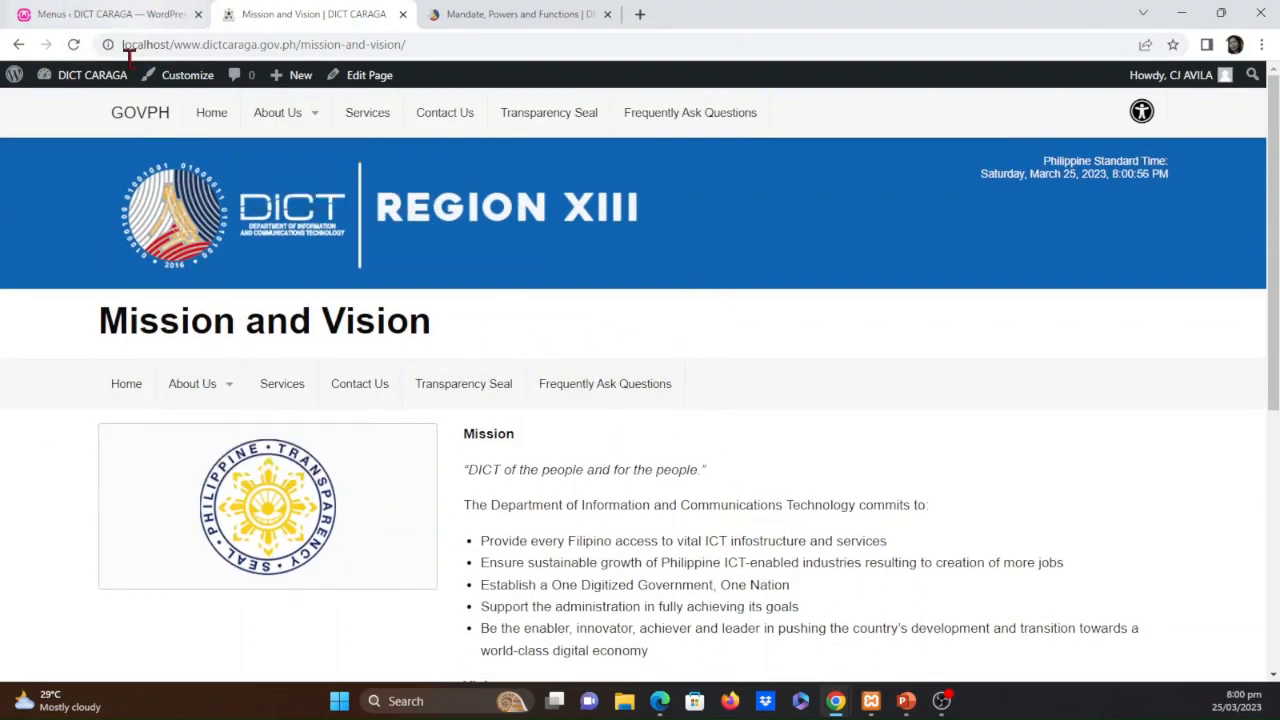
# Unassign Top-bar-menu from the Auxiliary Menu location, remove its Frequently Ask Questions item and save the menu
pyautogui.click(149, 12)
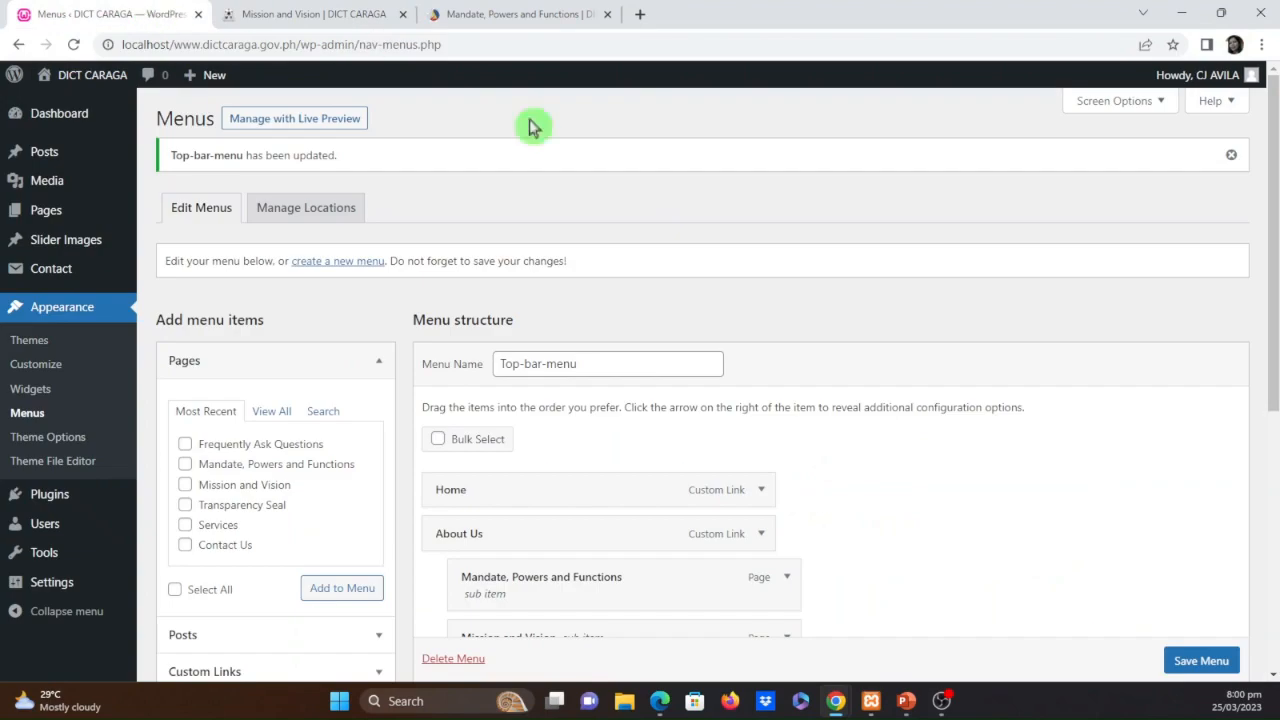
pyautogui.scroll(-5, 849, 480)
pyautogui.scroll(-1, 905, 540)
pyautogui.click(592, 520)
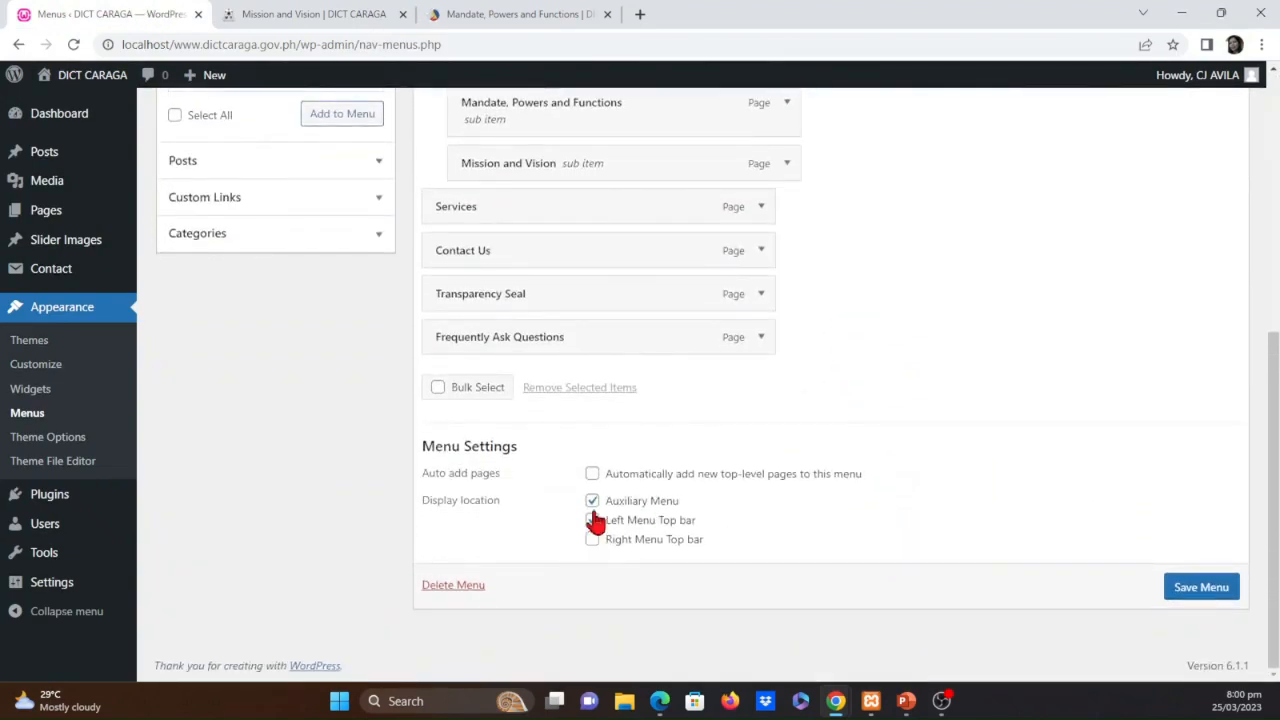
pyautogui.click(592, 501)
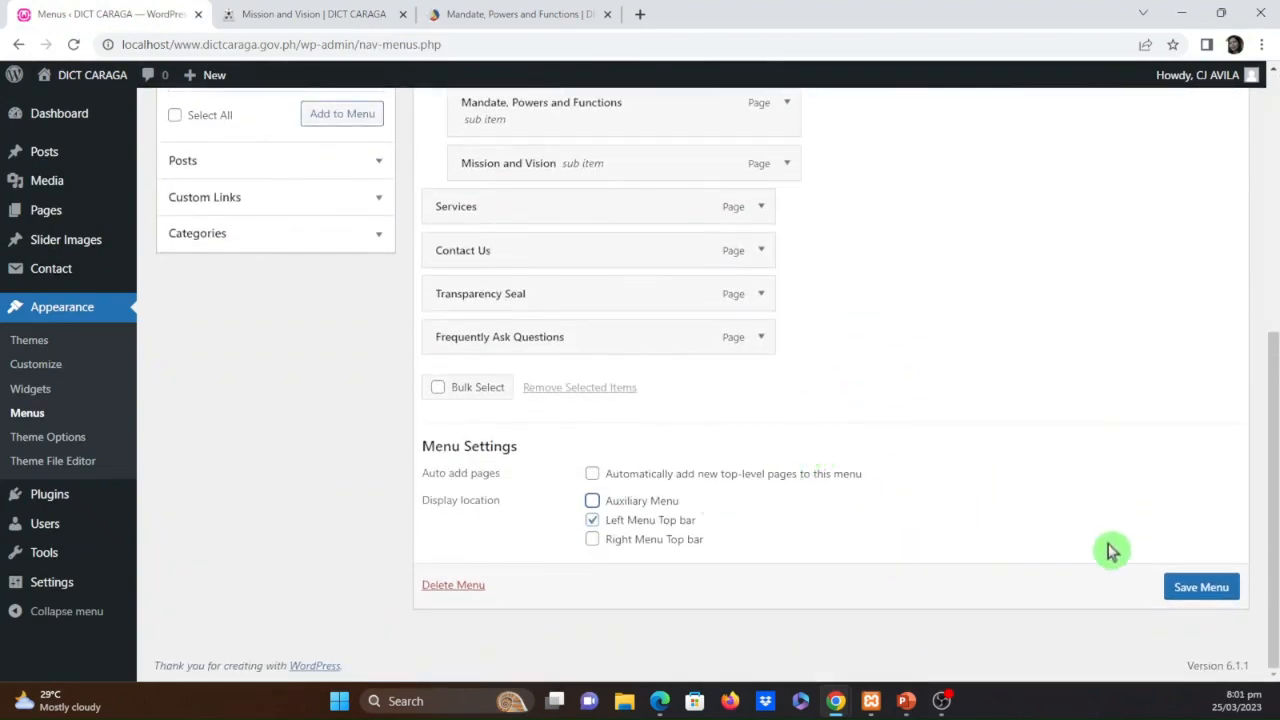
pyautogui.click(1188, 597)
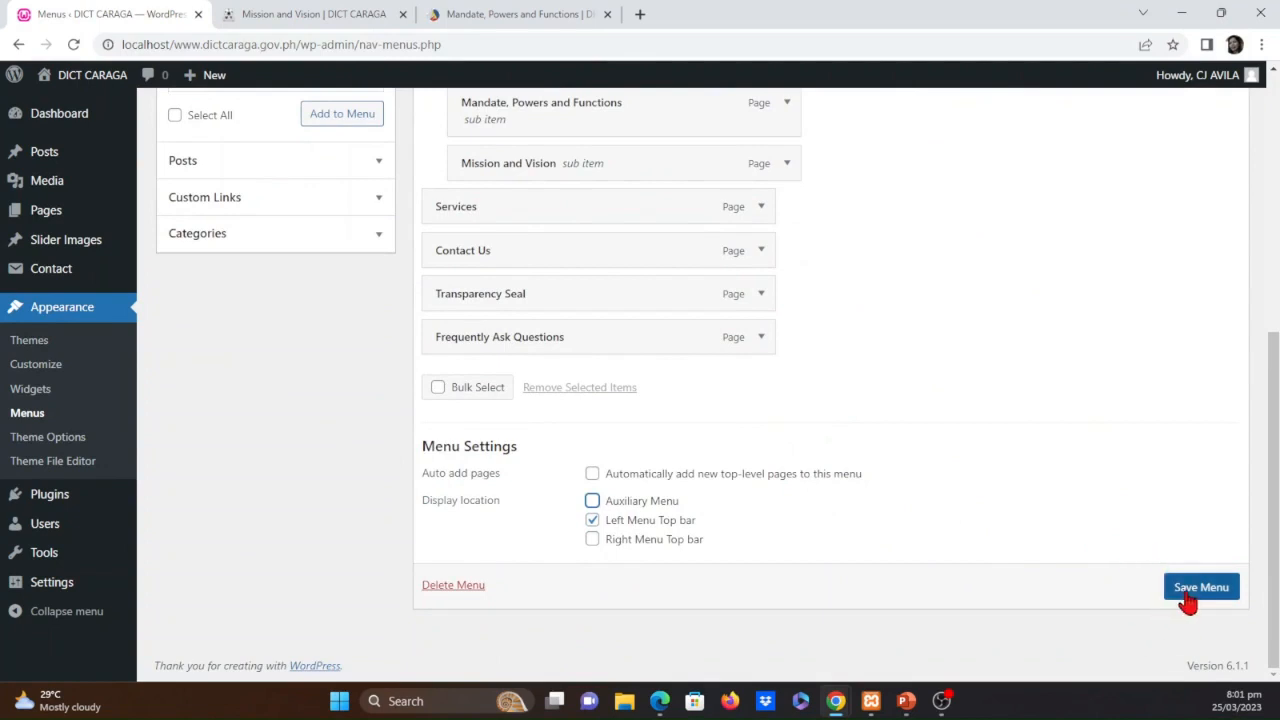
pyautogui.click(760, 338)
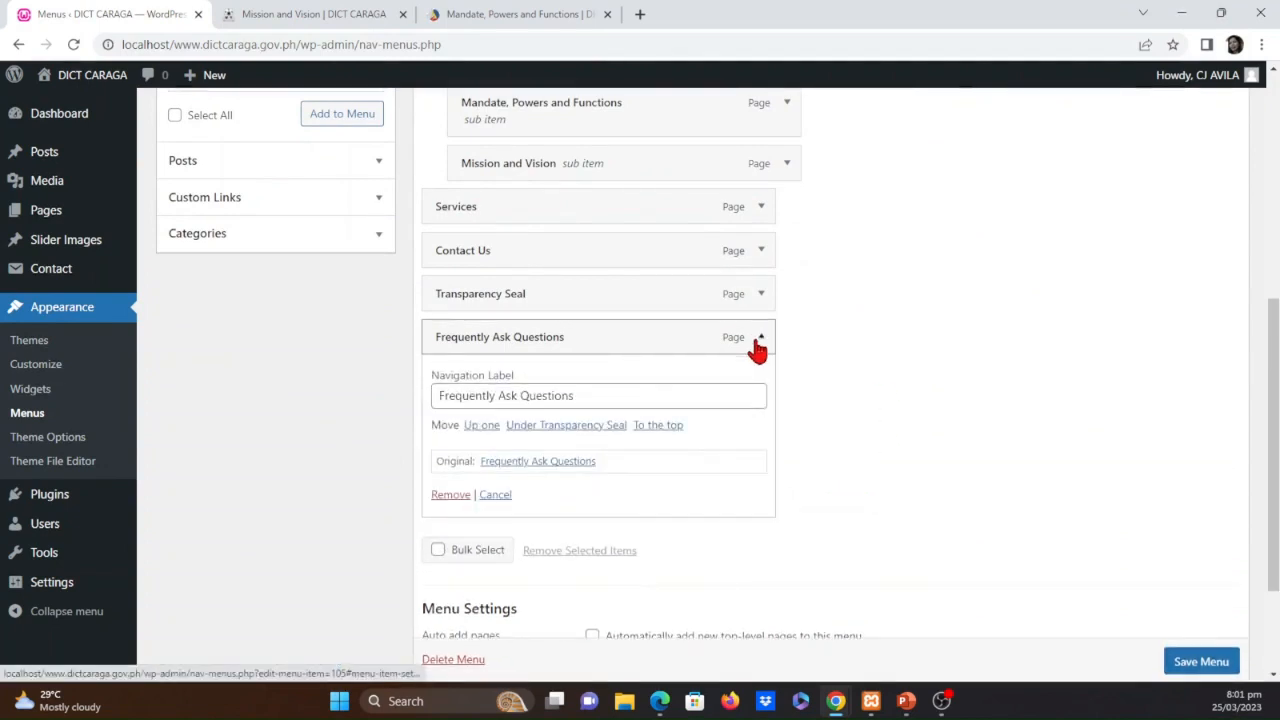
pyautogui.click(450, 495)
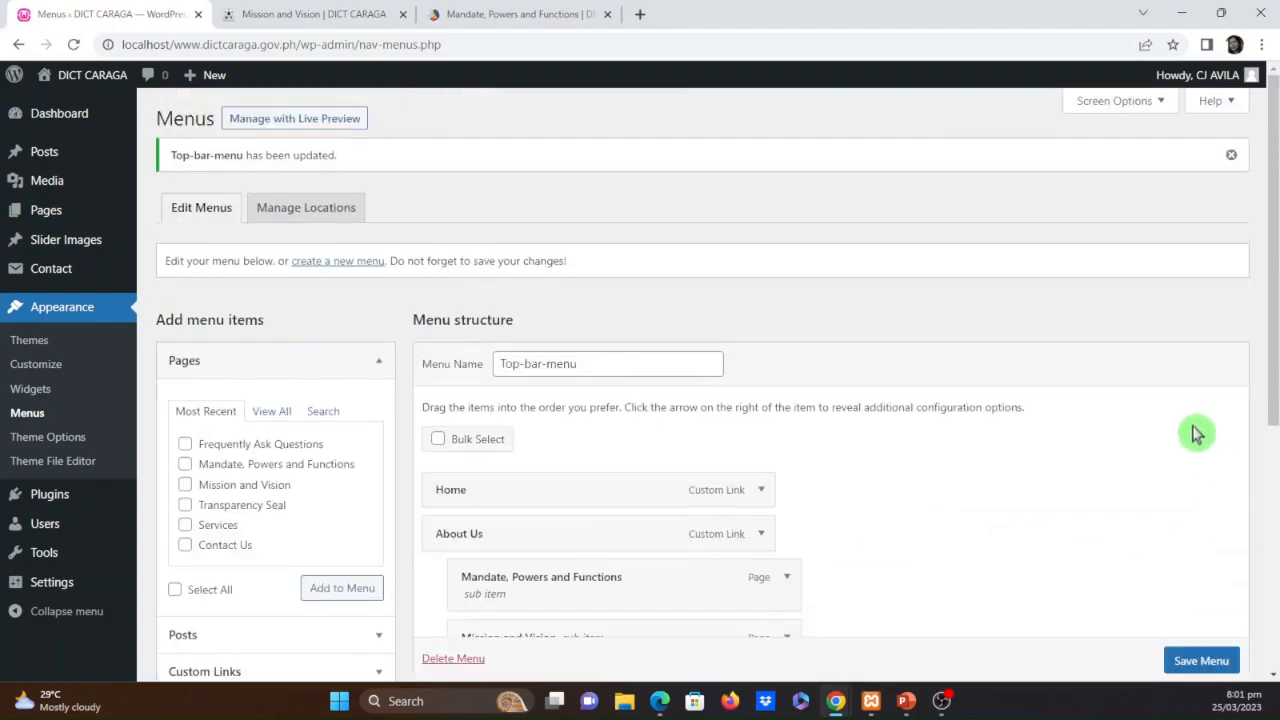
# Check which menu is assigned to each theme location, comparing the location overview with the menu editor
pyautogui.click(305, 212)
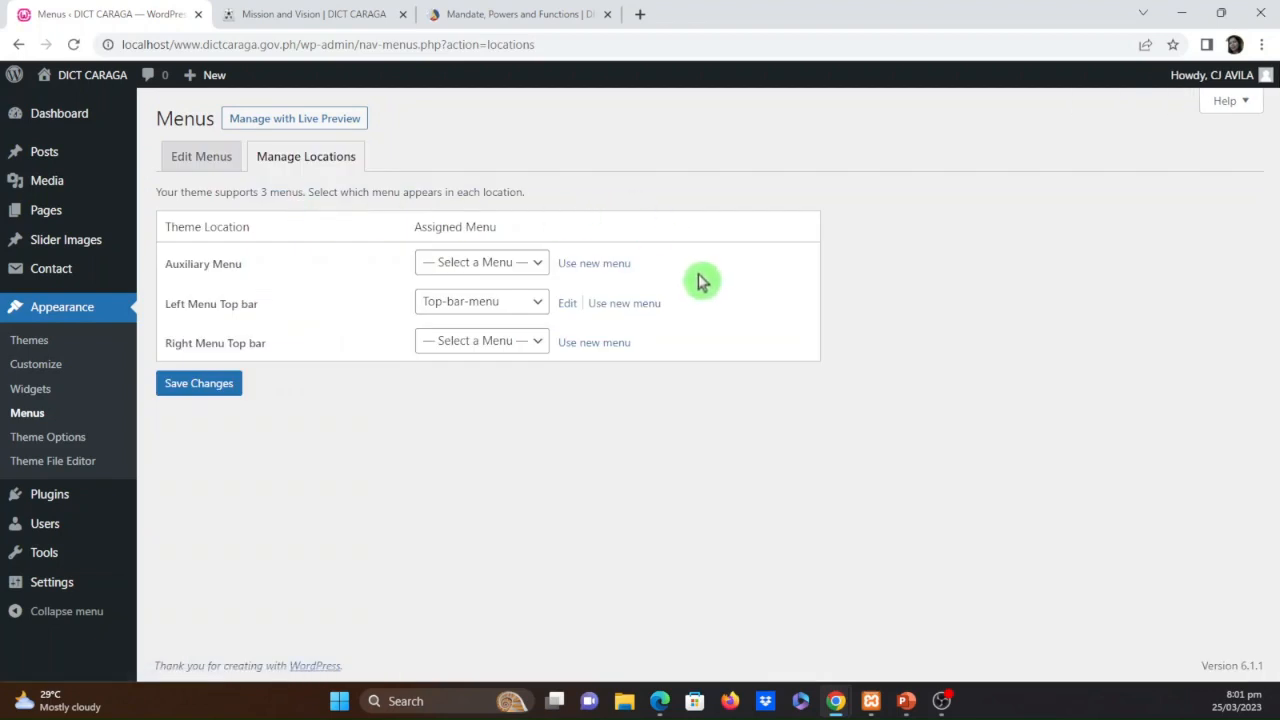
pyautogui.click(178, 166)
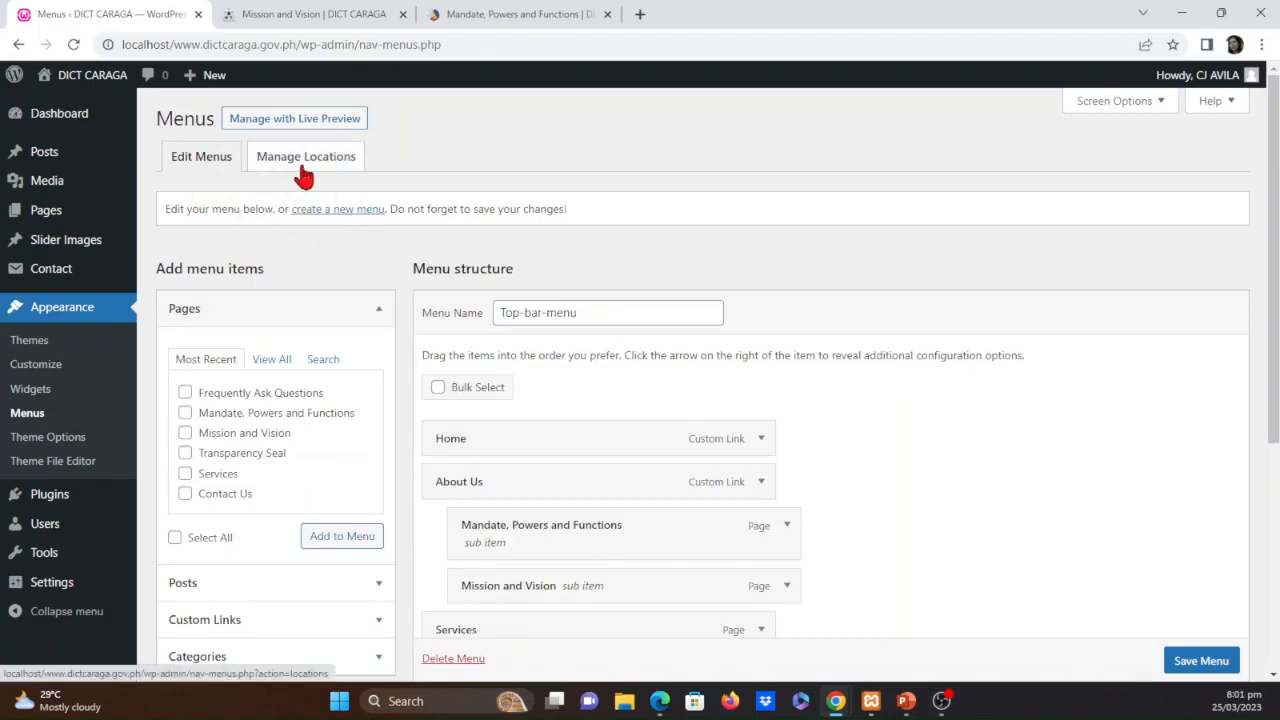
pyautogui.click(318, 166)
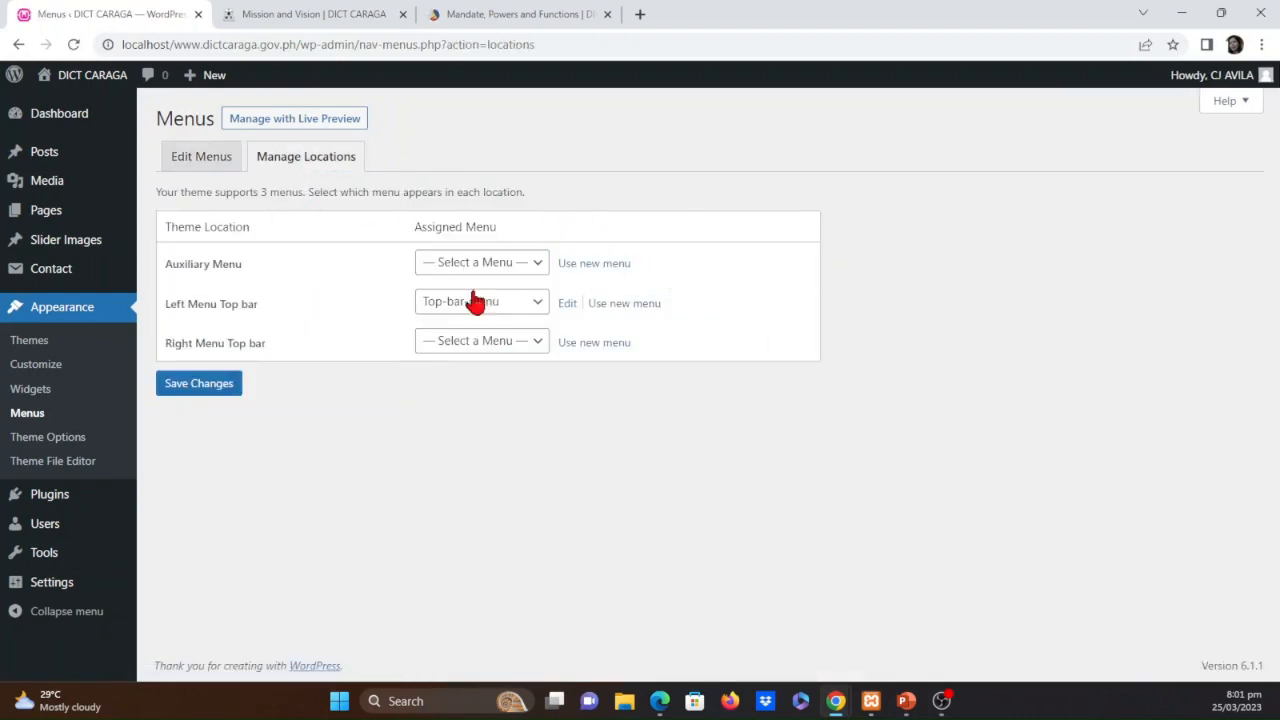
# Check which menus can be assigned to the Left Menu Top bar and Auxiliary Menu theme locations
pyautogui.click(538, 310)
pyautogui.click(536, 314)
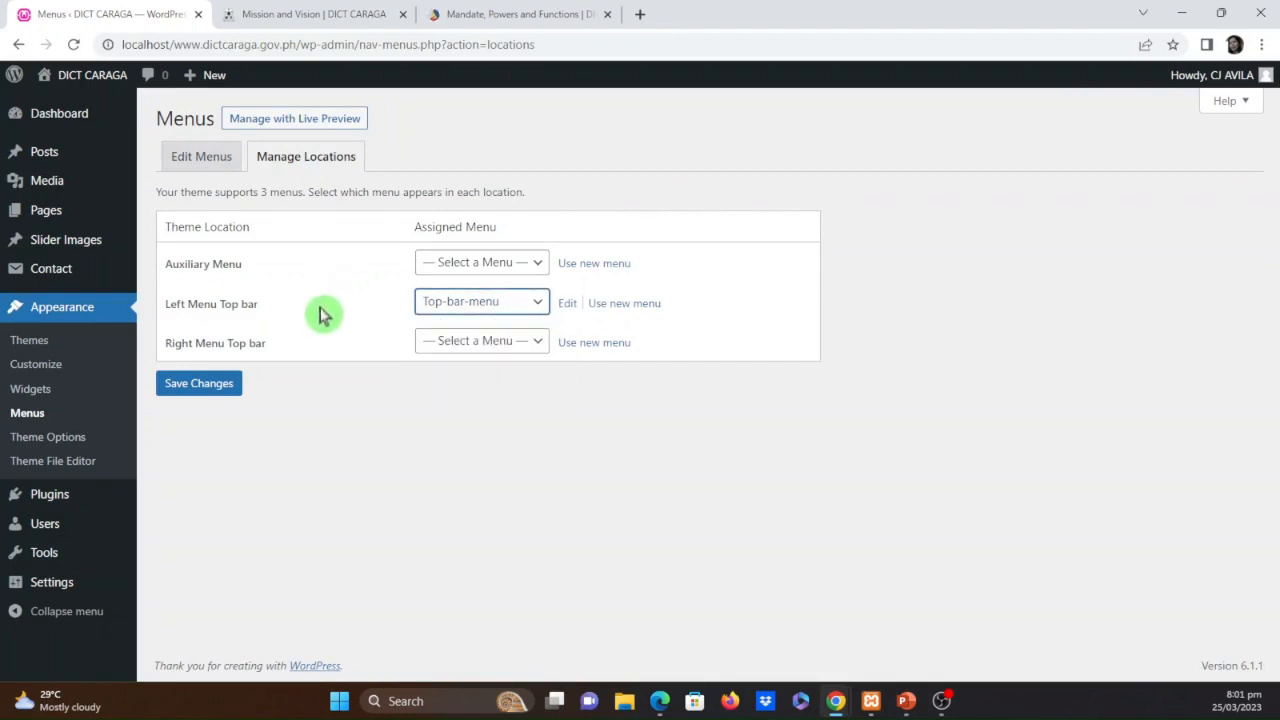
pyautogui.click(523, 310)
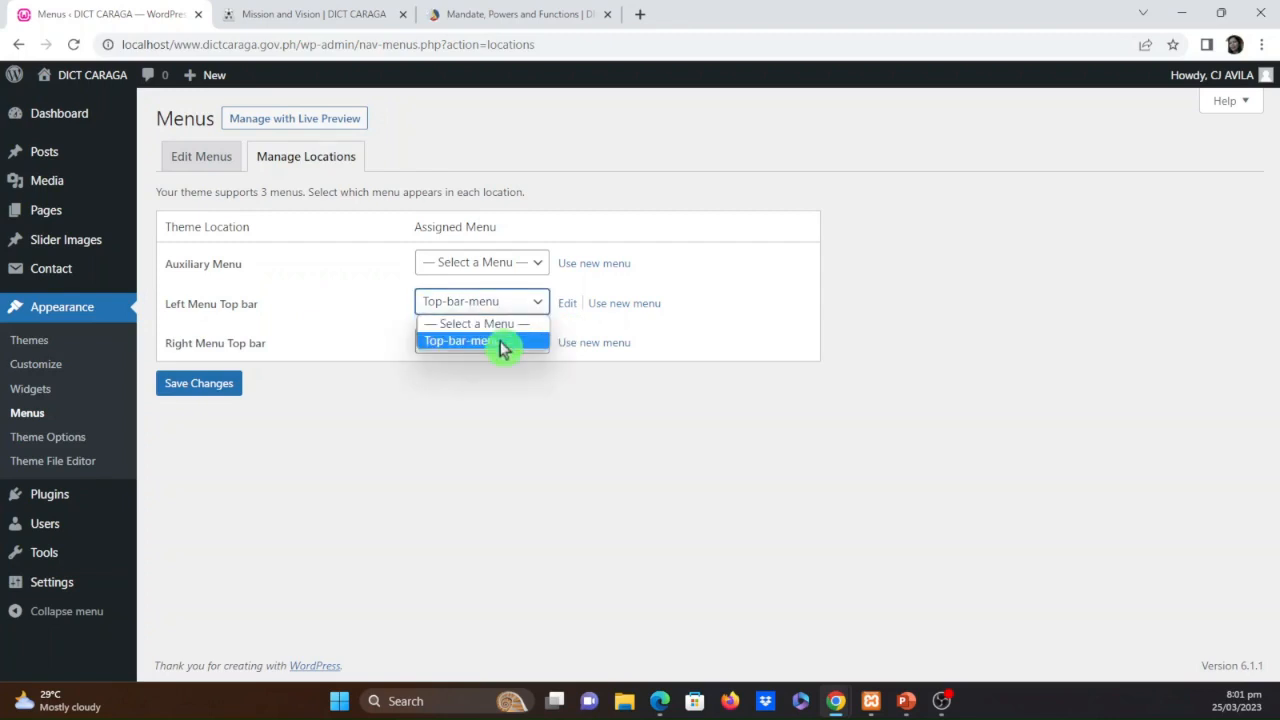
pyautogui.click(503, 345)
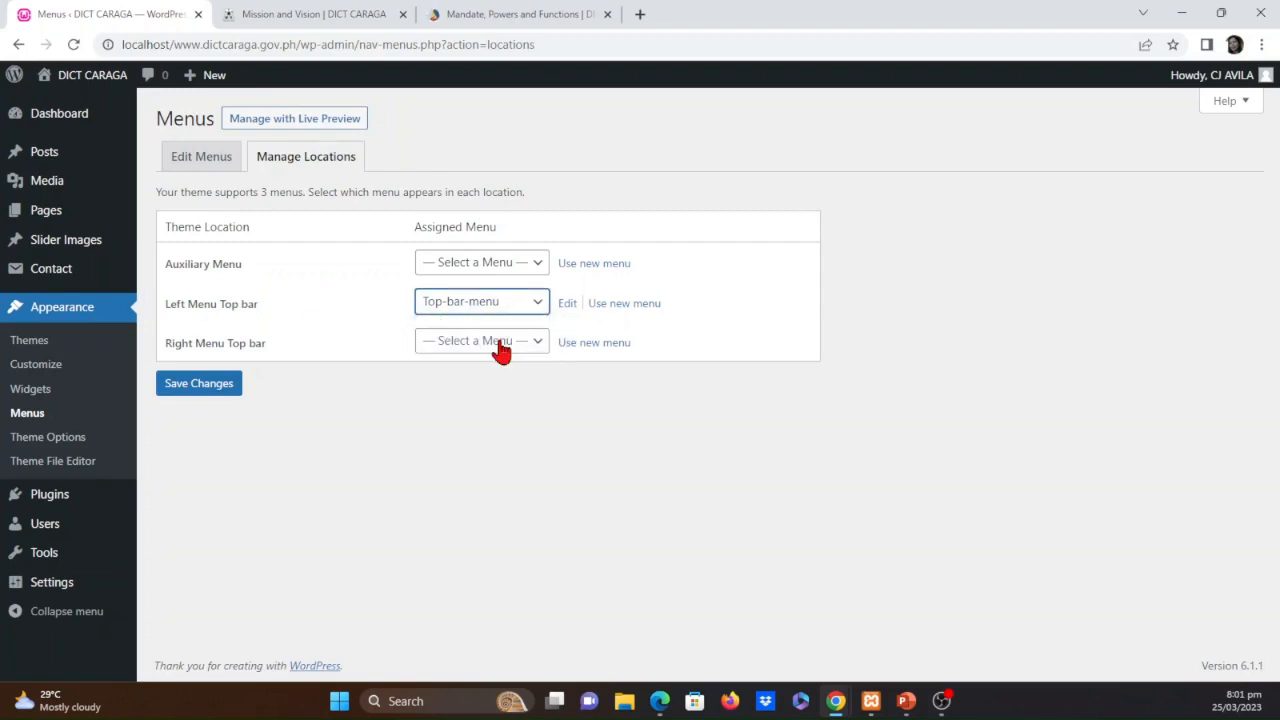
pyautogui.click(542, 268)
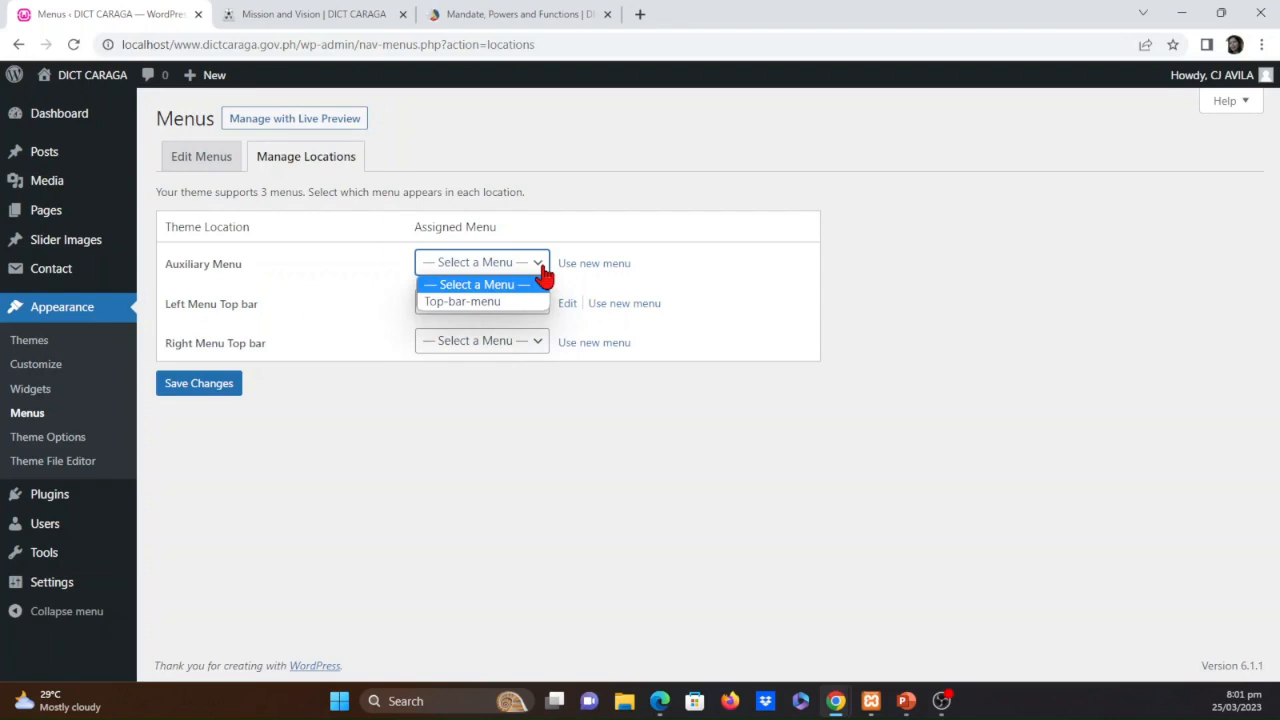
pyautogui.click(542, 268)
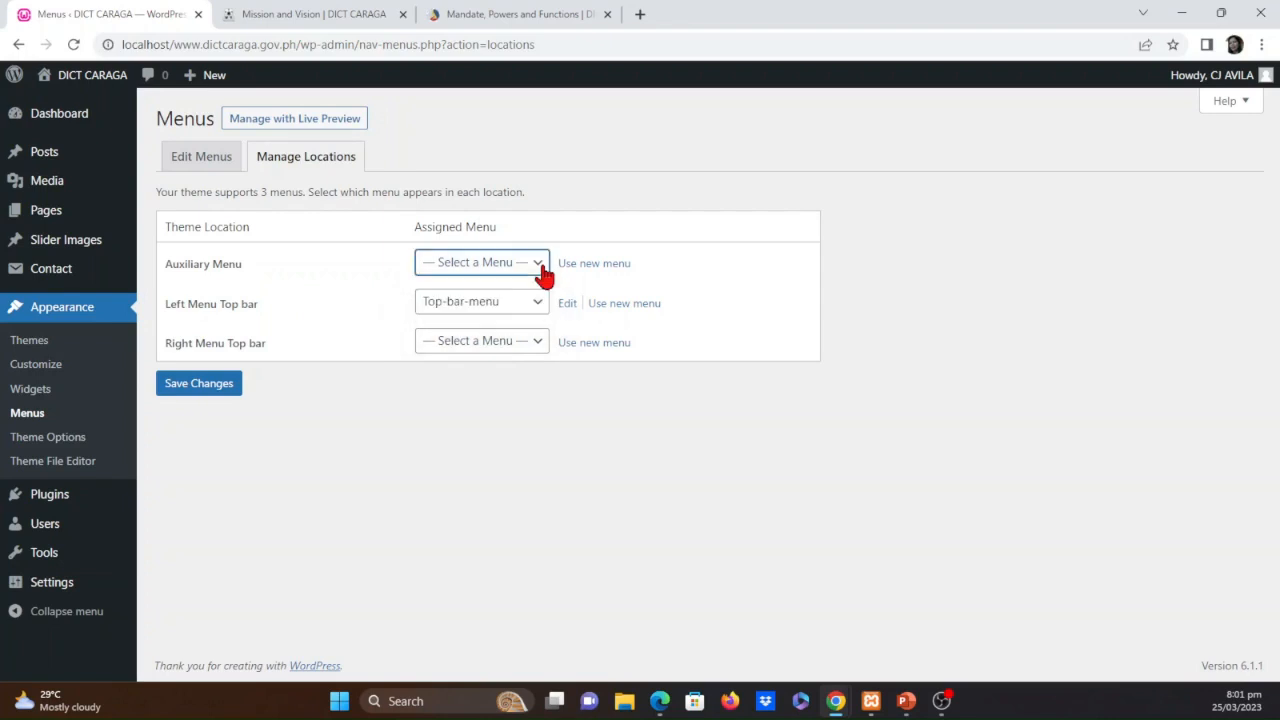
# Create a menu named Auxiliary-menu with Auxiliary Menu as its display location, and check the list of editable menus
pyautogui.click(606, 265)
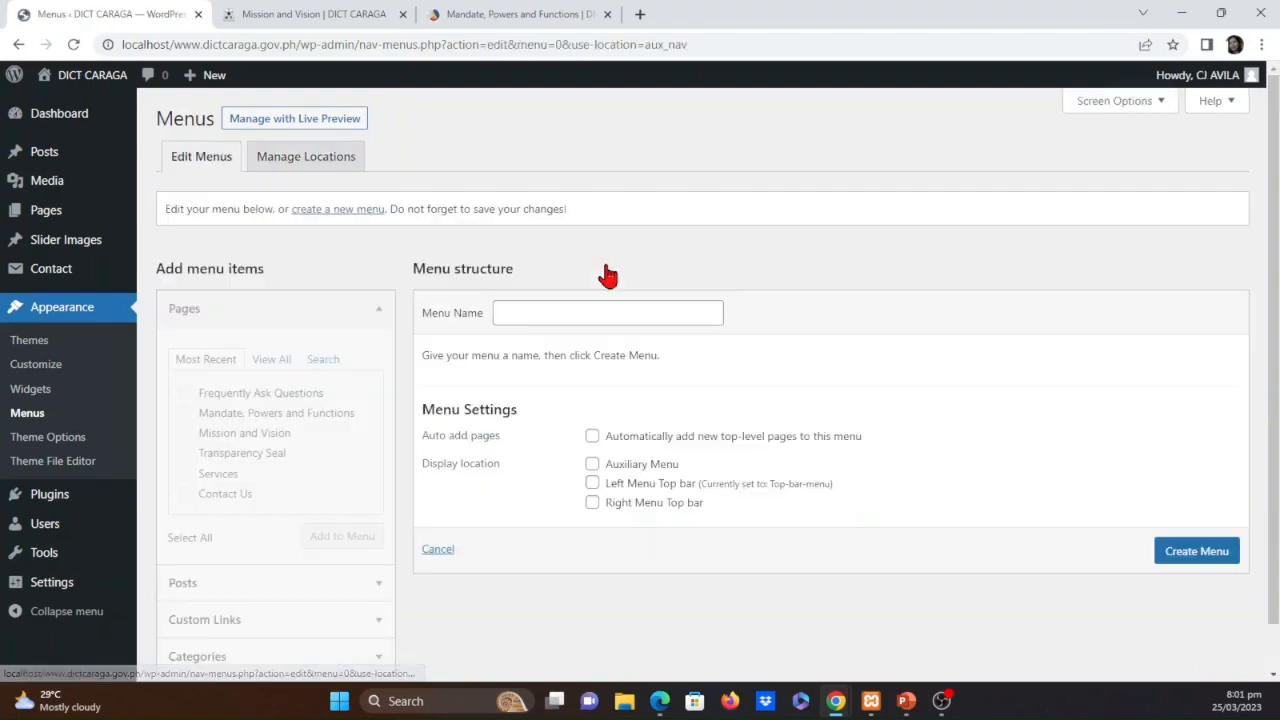
pyautogui.click(565, 314)
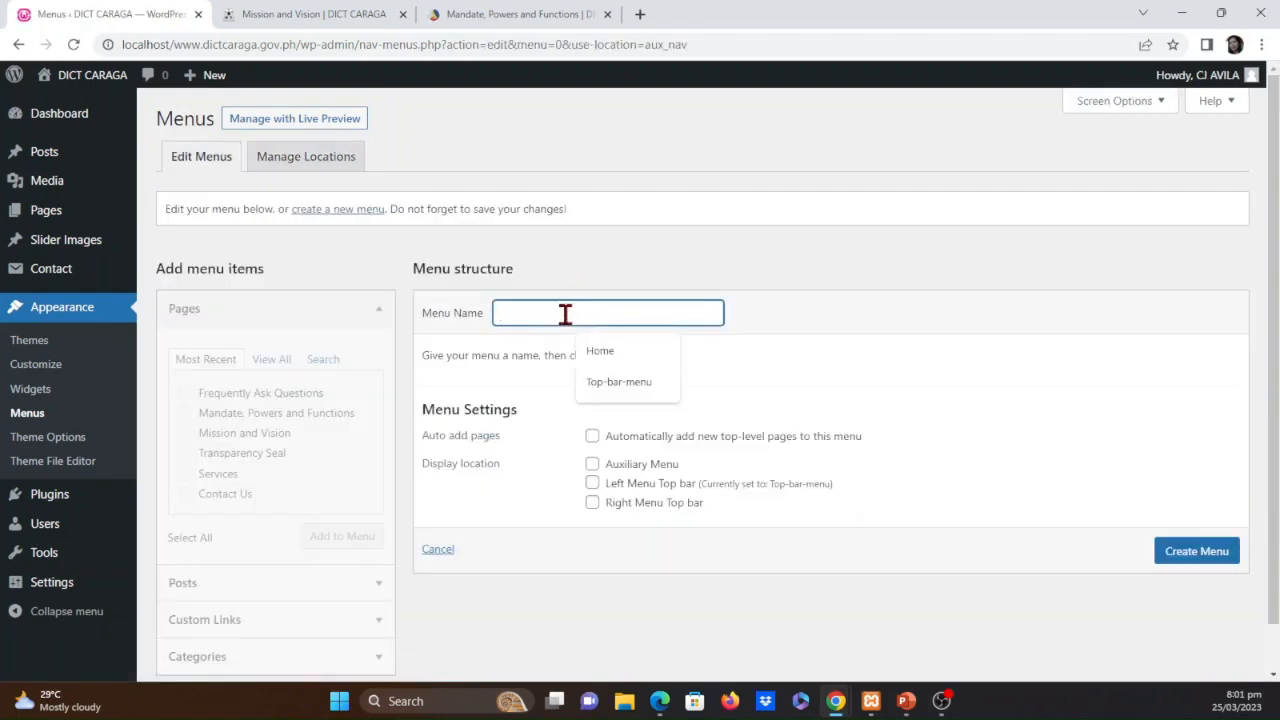
pyautogui.write('Auxiliary-menu')
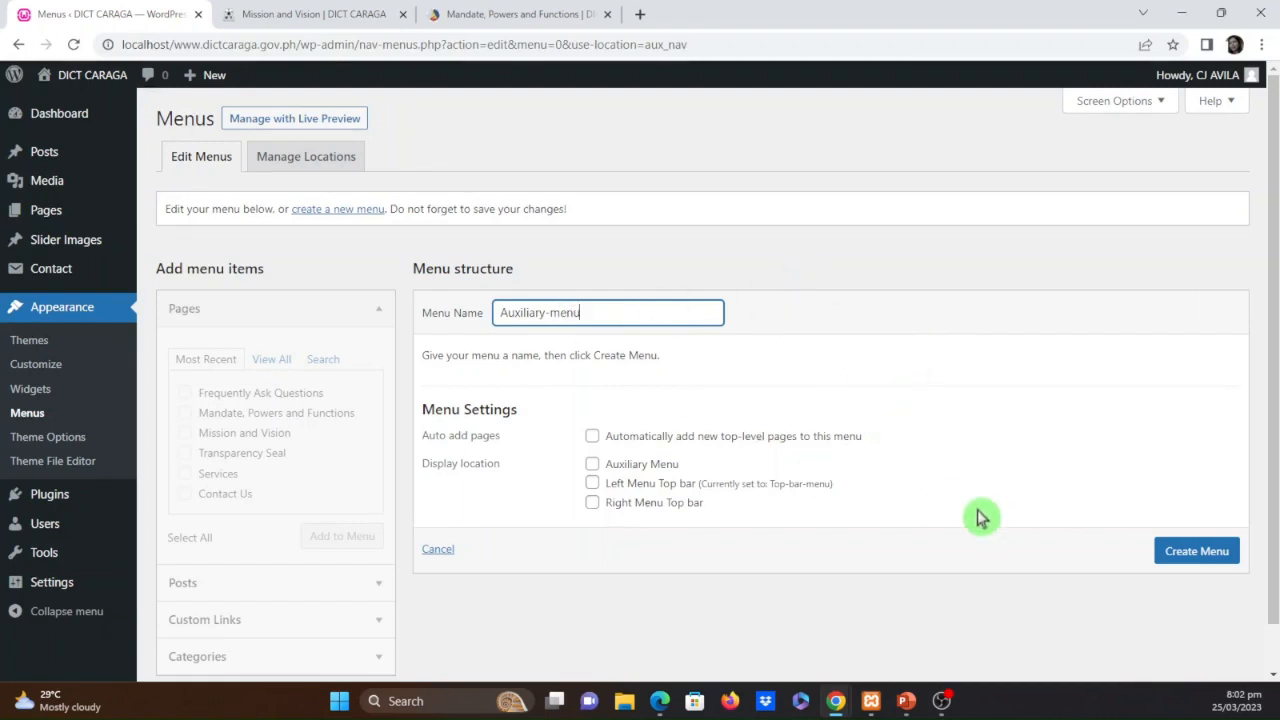
pyautogui.click(592, 465)
pyautogui.click(1166, 557)
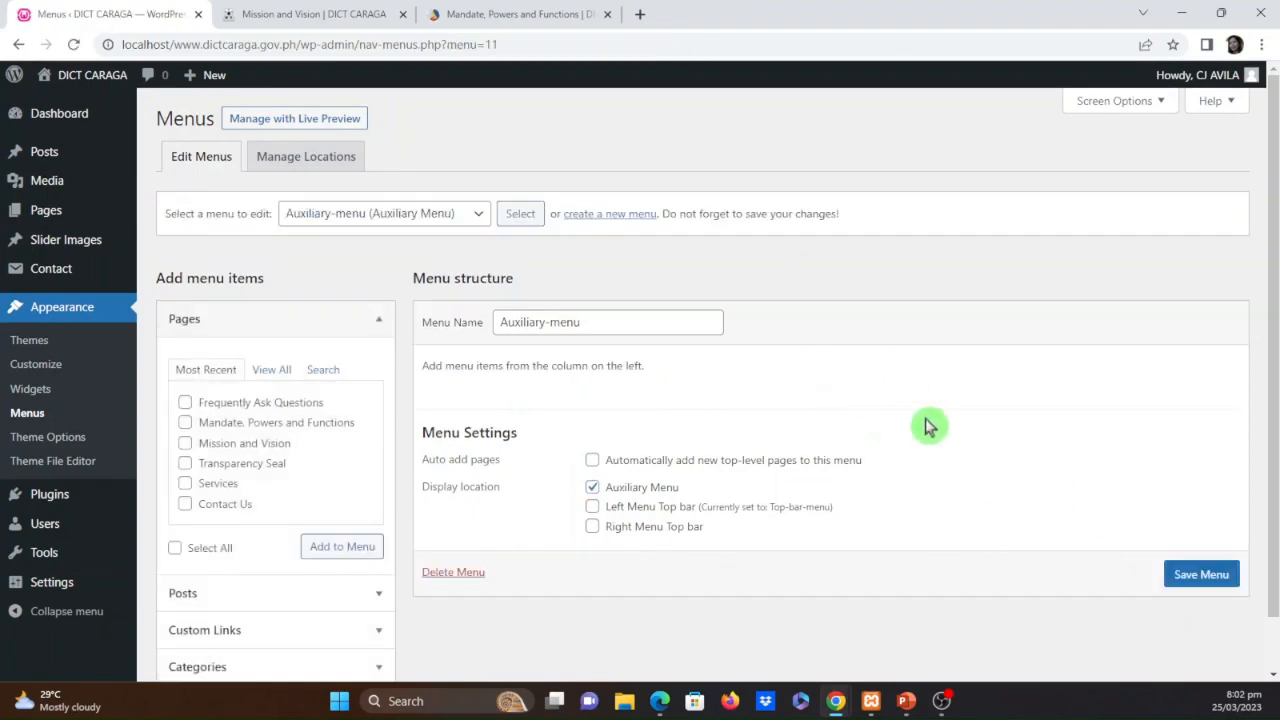
pyautogui.scroll(-1, 865, 405)
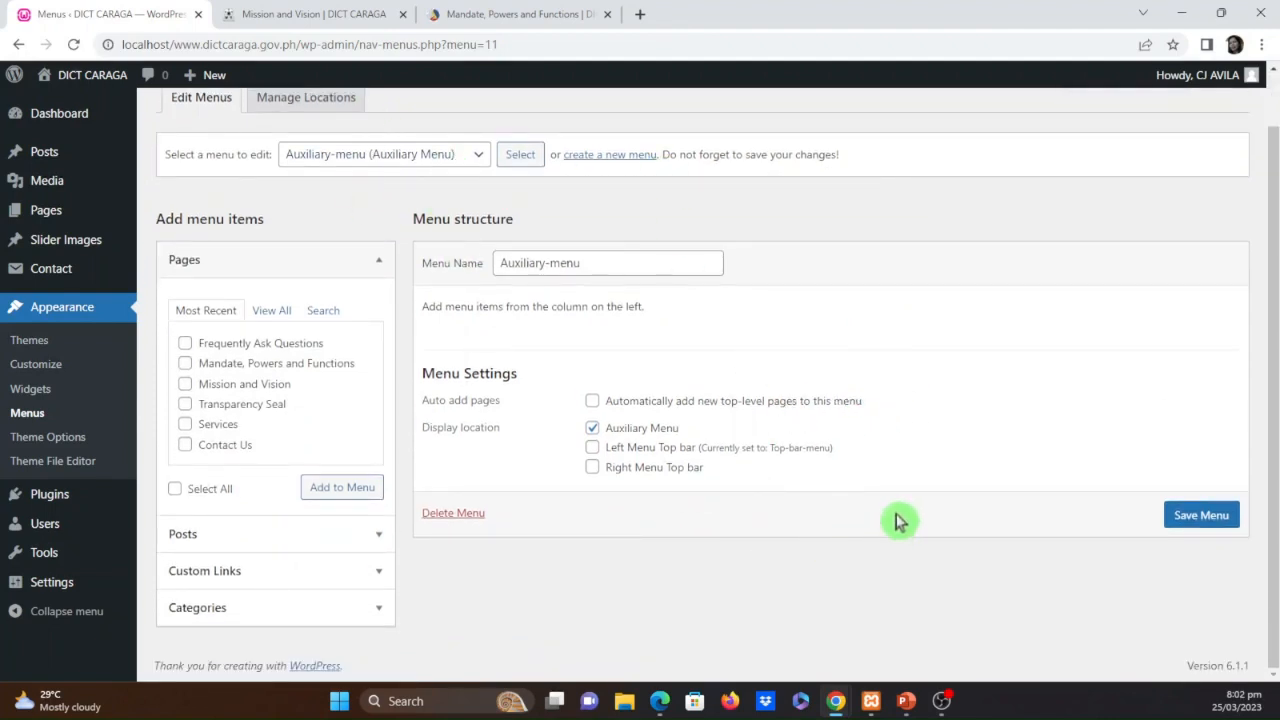
pyautogui.click(473, 158)
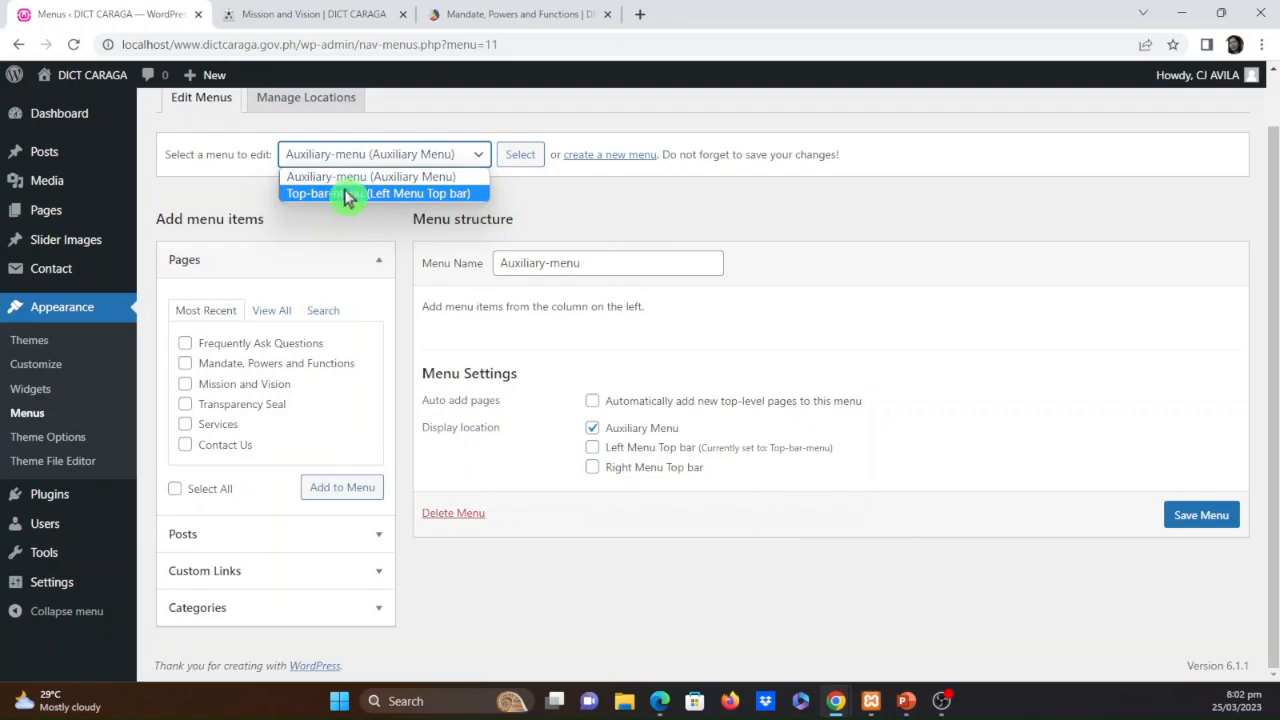
pyautogui.click(860, 235)
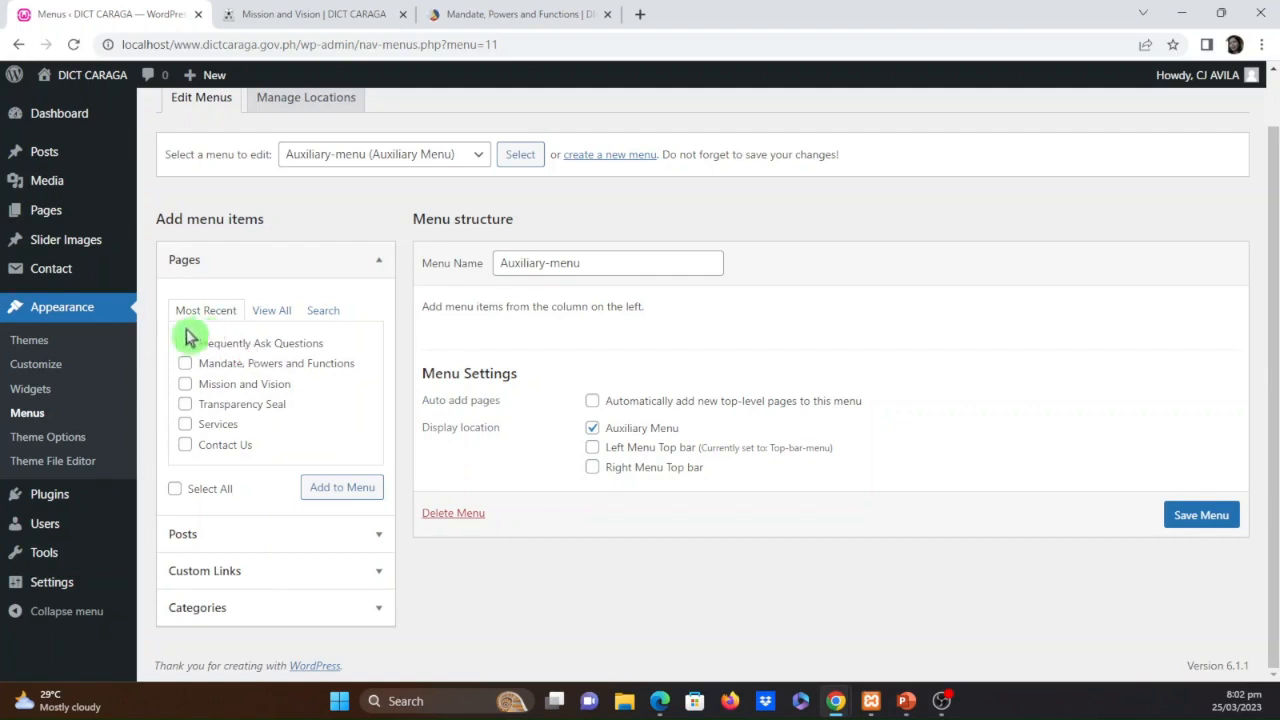
# Rename the Frequently Ask Questions page to FAQ, update it and return to the page list
pyautogui.click(53, 220)
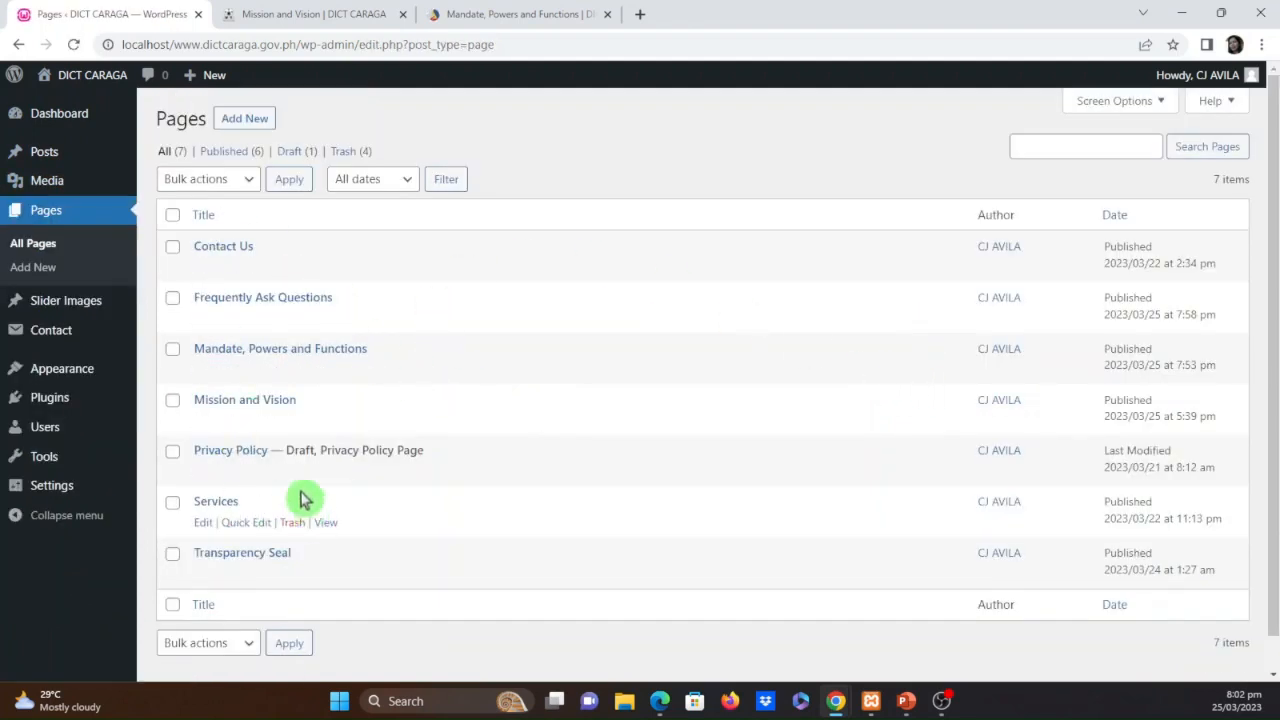
pyautogui.click(203, 320)
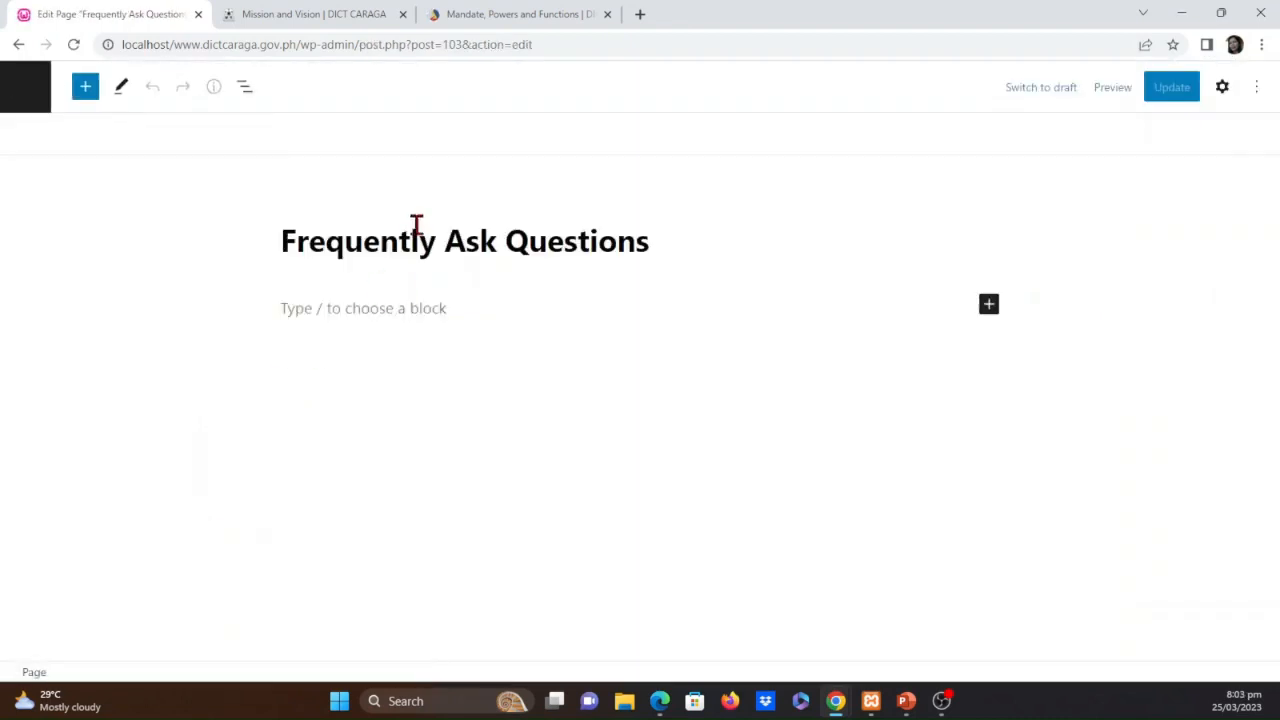
pyautogui.tripleClick(361, 238)
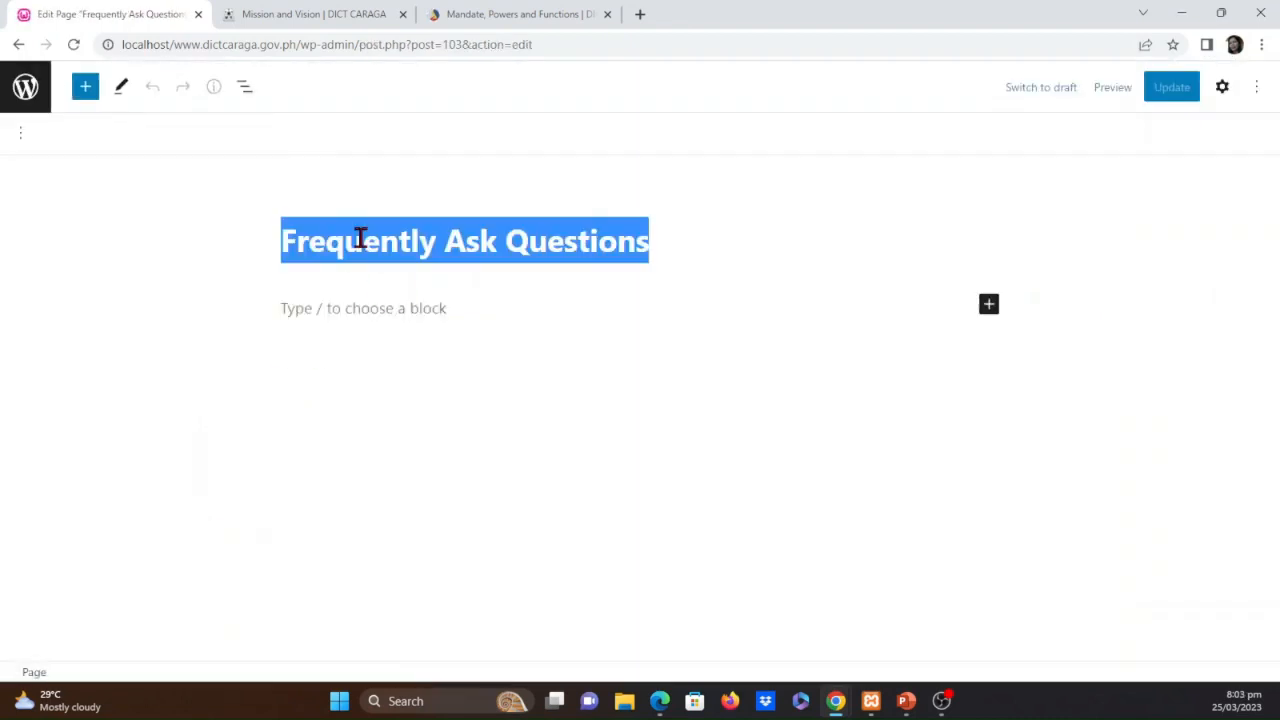
pyautogui.write('FAQ')
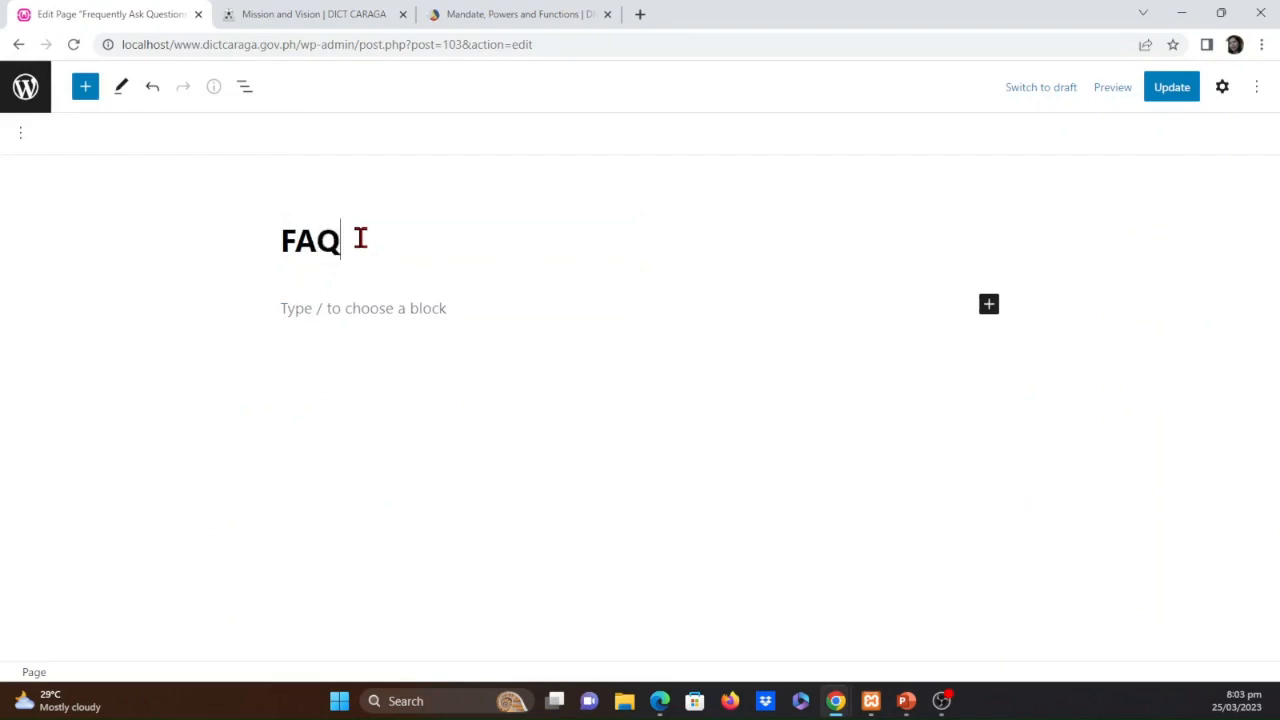
pyautogui.click(1171, 87)
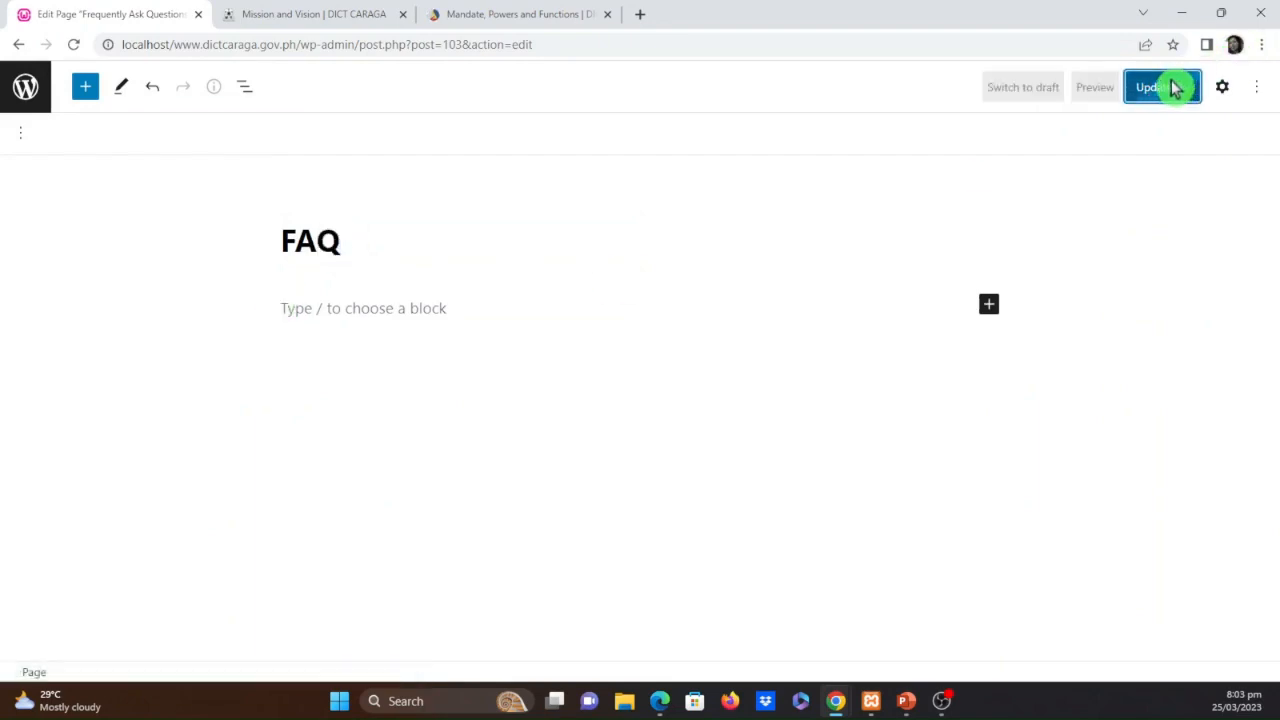
pyautogui.click(27, 92)
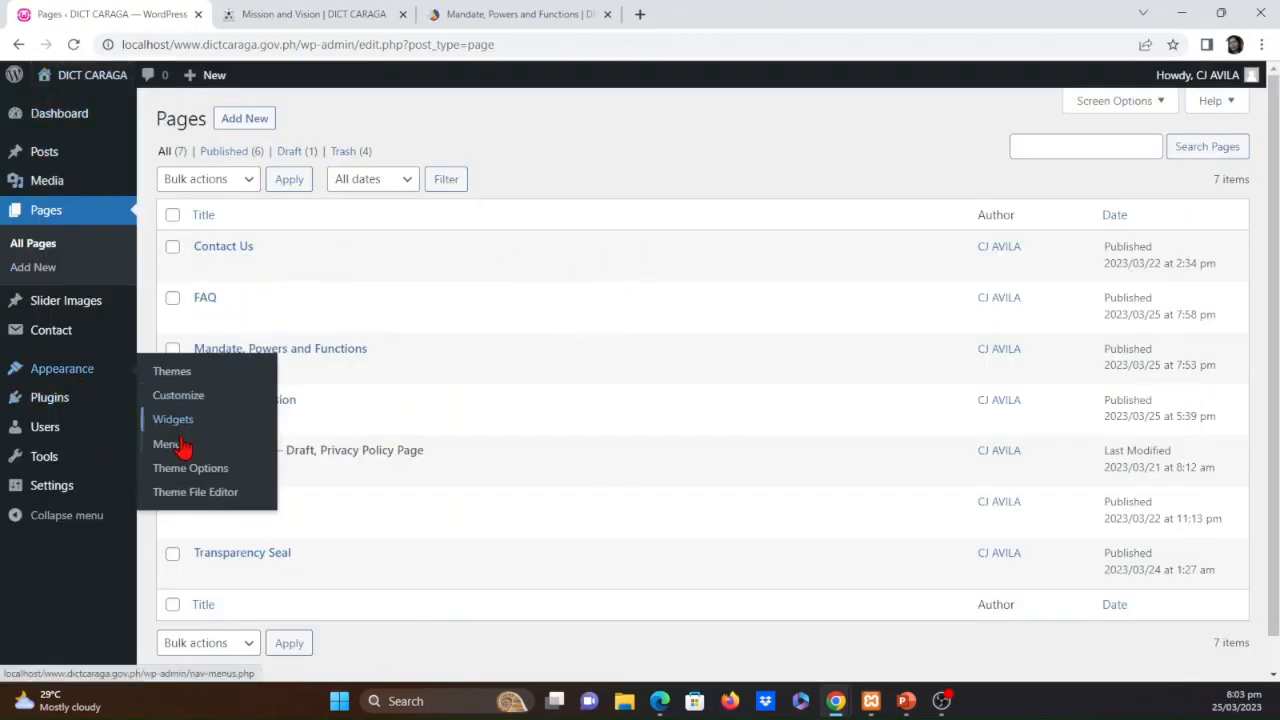
# Return to the menu settings and review the menus assigned to the theme locations and those available for editing
pyautogui.click(167, 444)
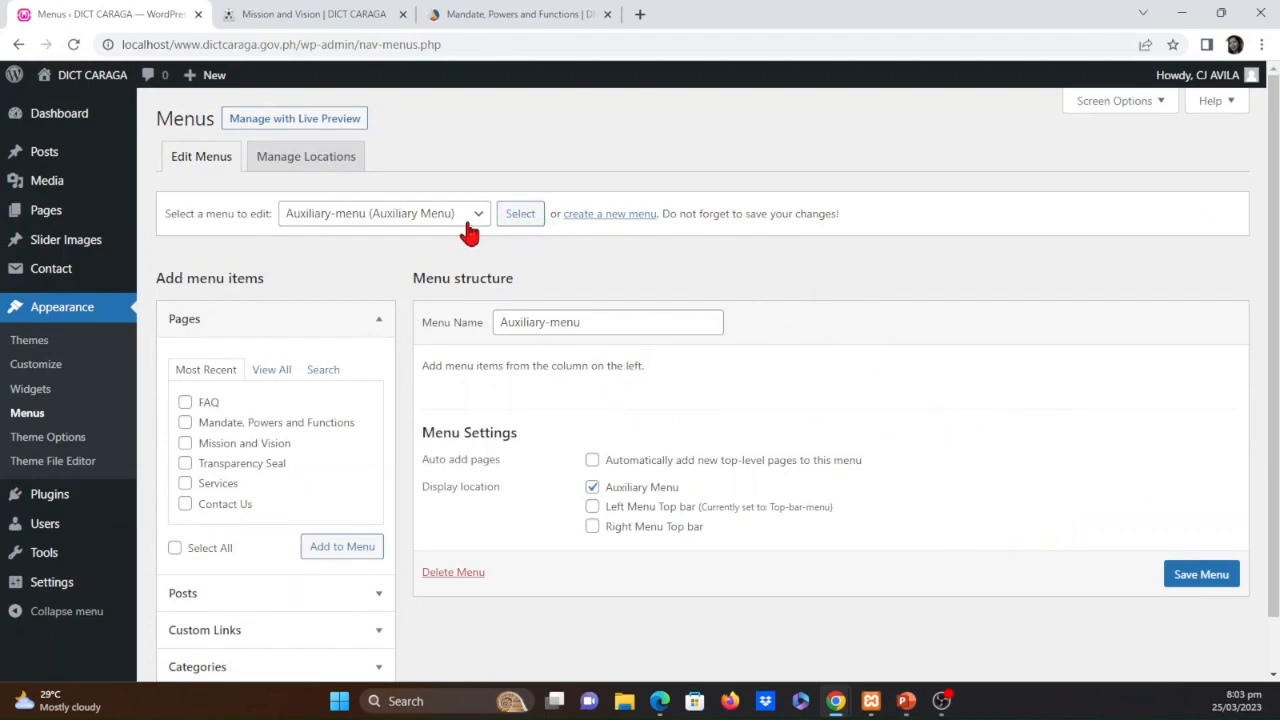
pyautogui.click(316, 162)
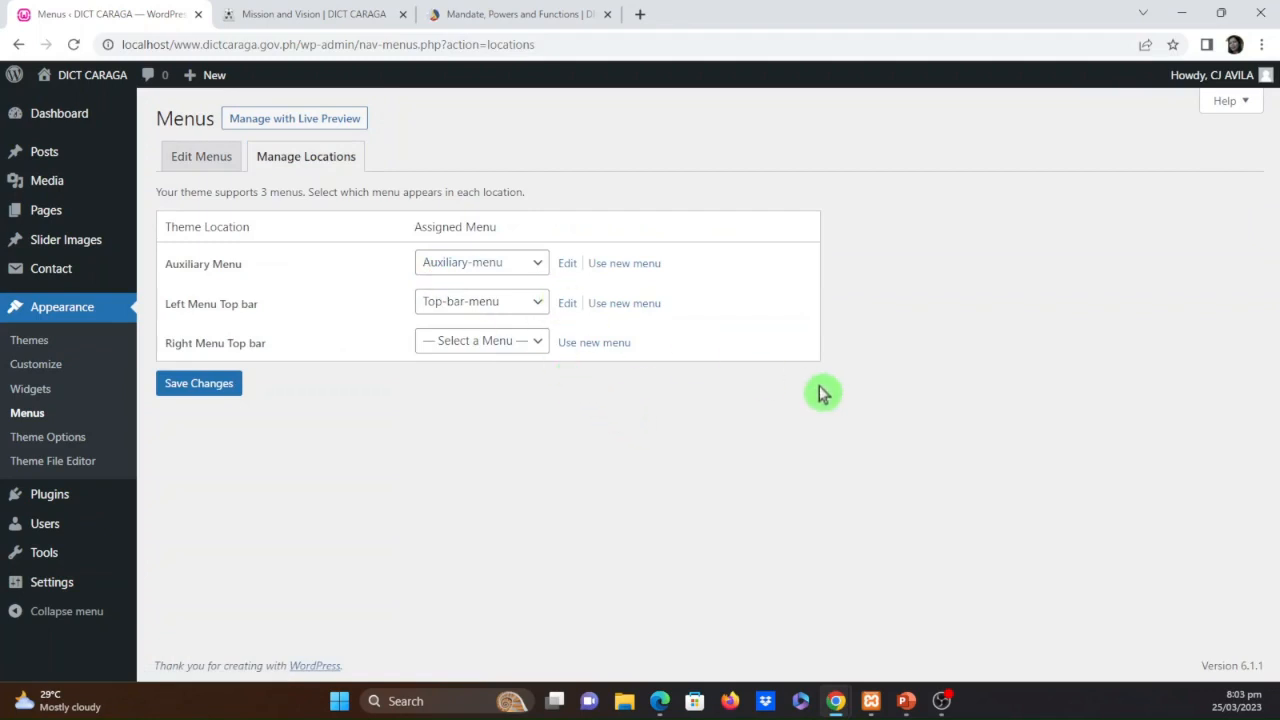
pyautogui.click(538, 343)
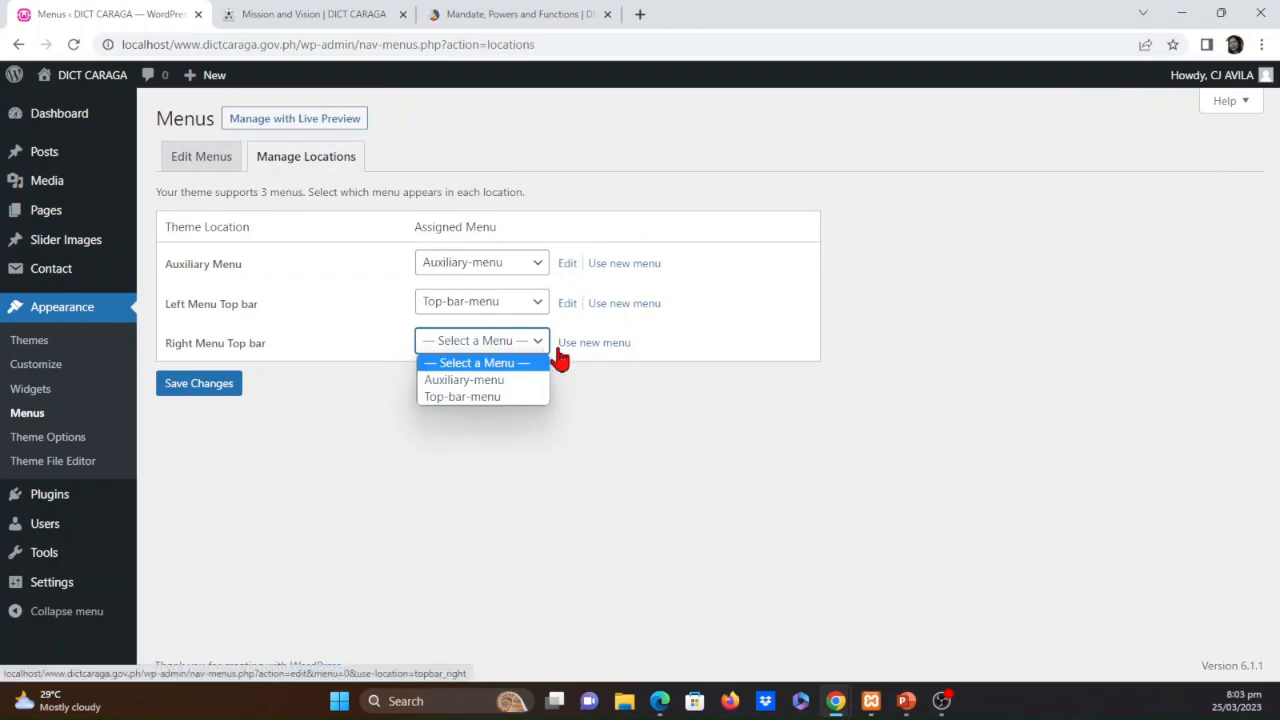
pyautogui.click(930, 247)
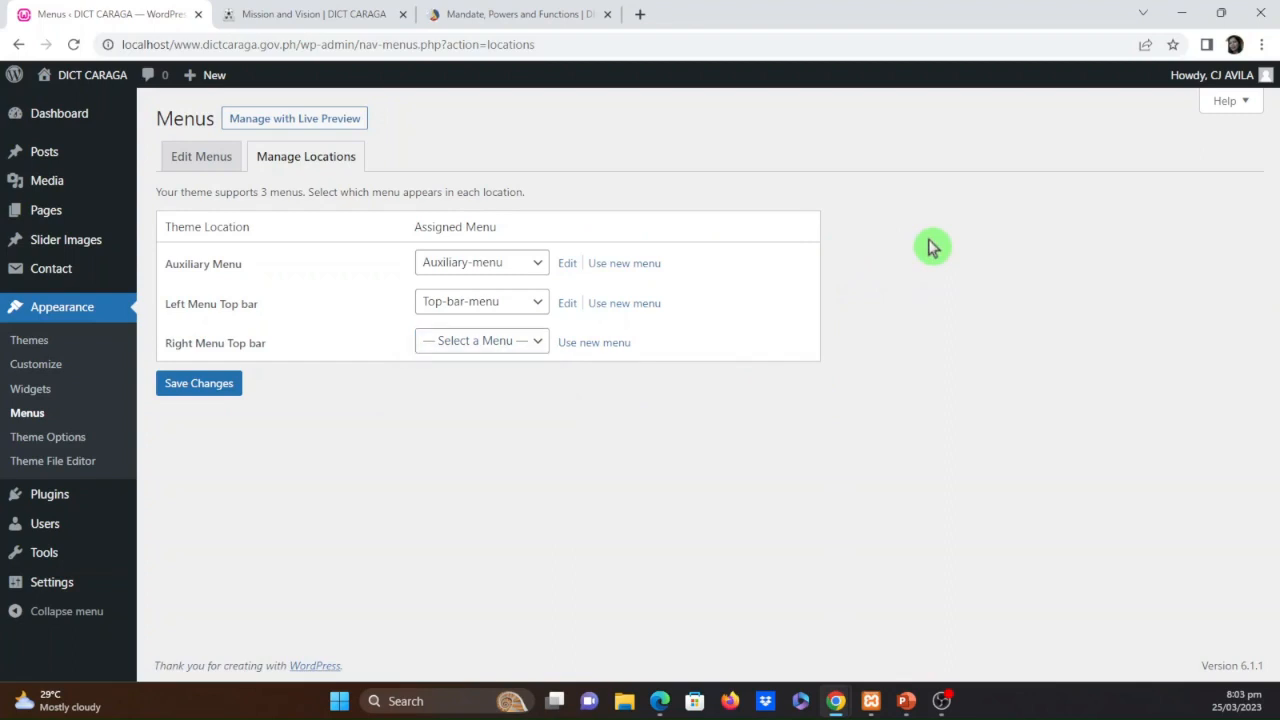
pyautogui.click(228, 168)
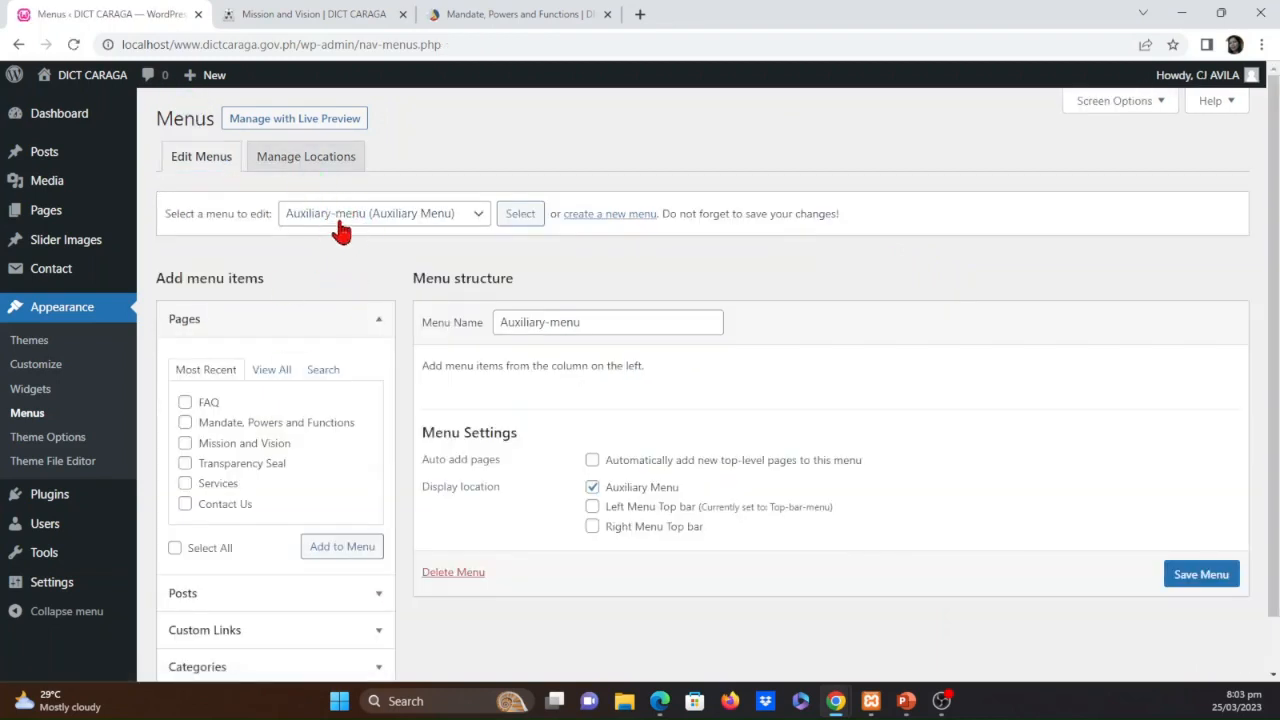
pyautogui.click(338, 222)
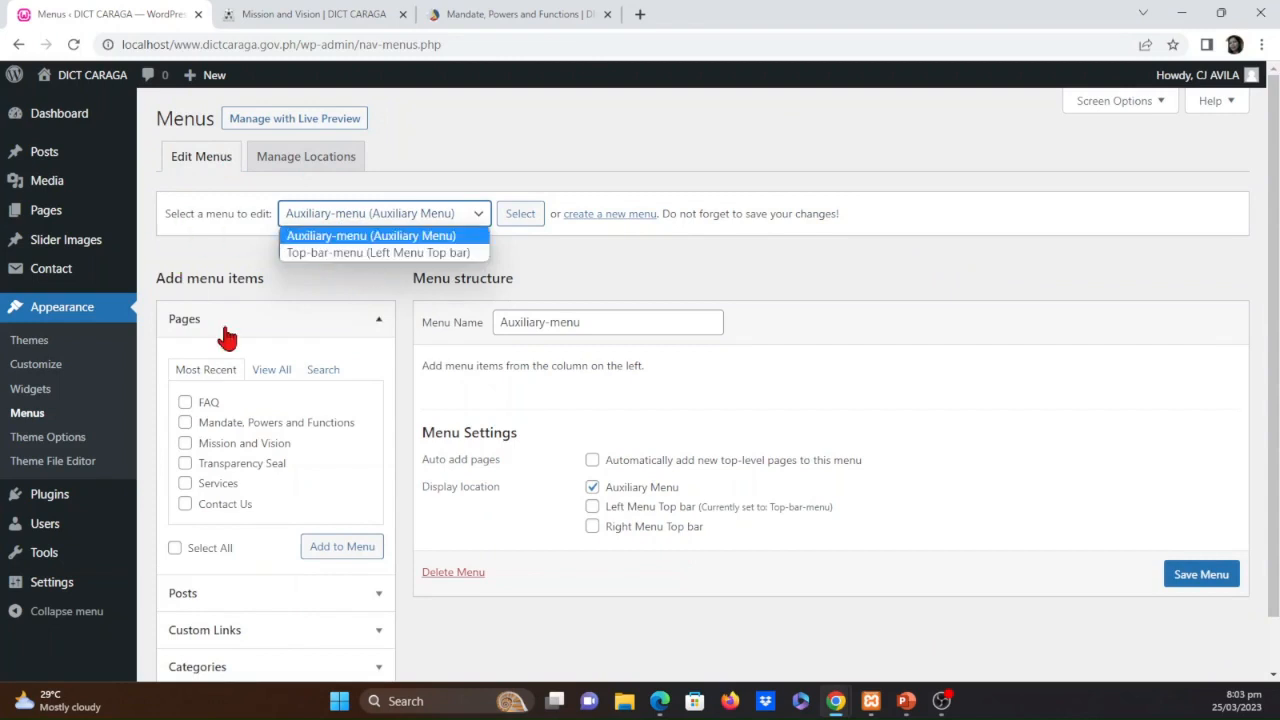
pyautogui.click(310, 296)
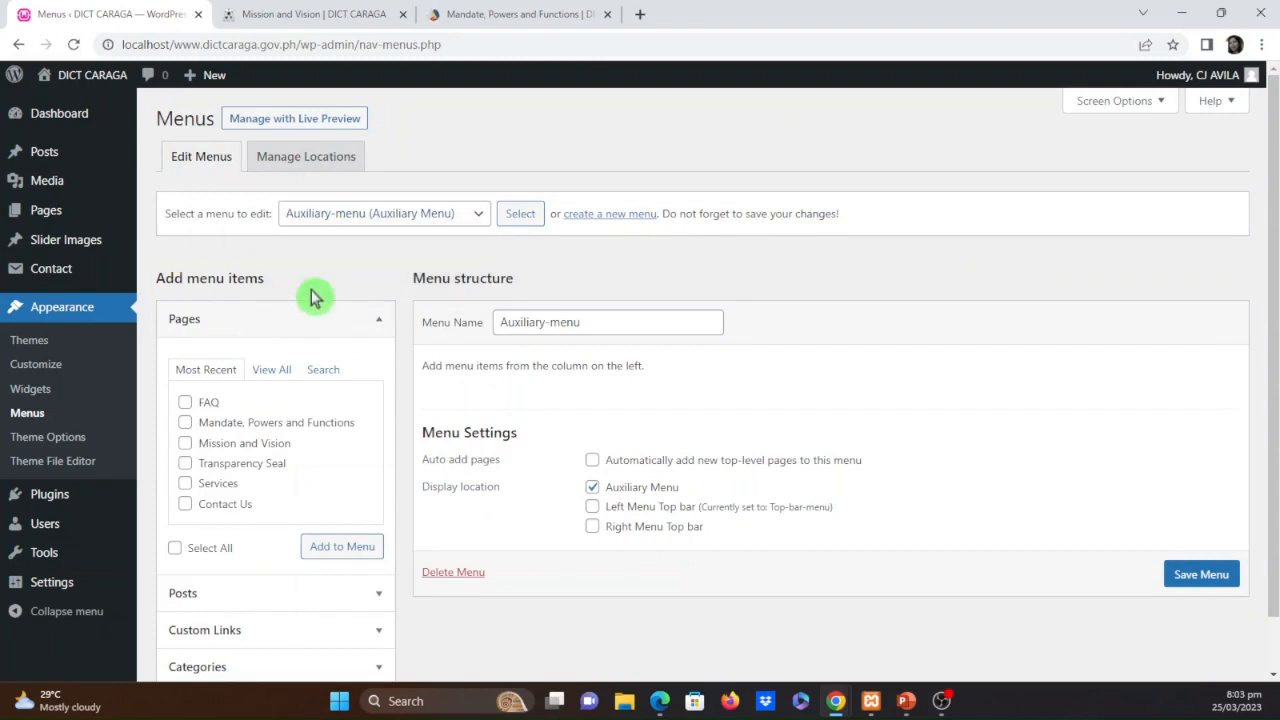
# Add the FAQ page to Auxiliary-menu, review its item settings and save the menu
pyautogui.click(185, 403)
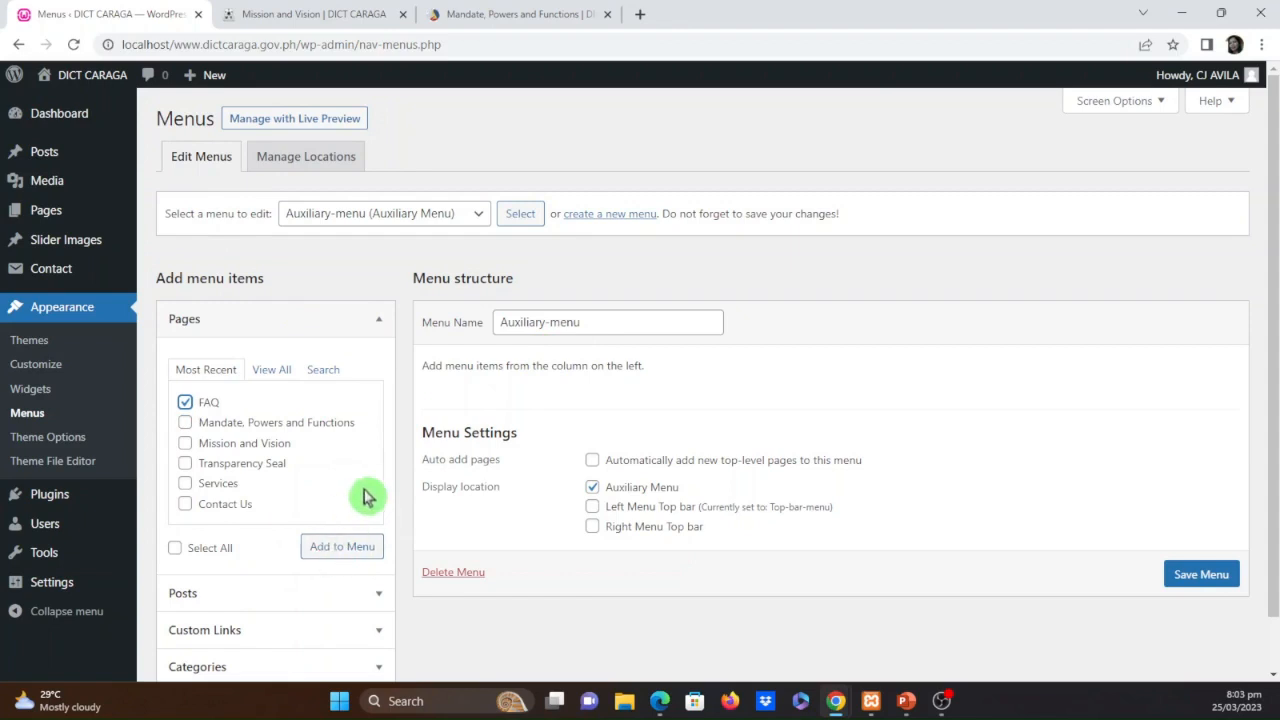
pyautogui.click(342, 556)
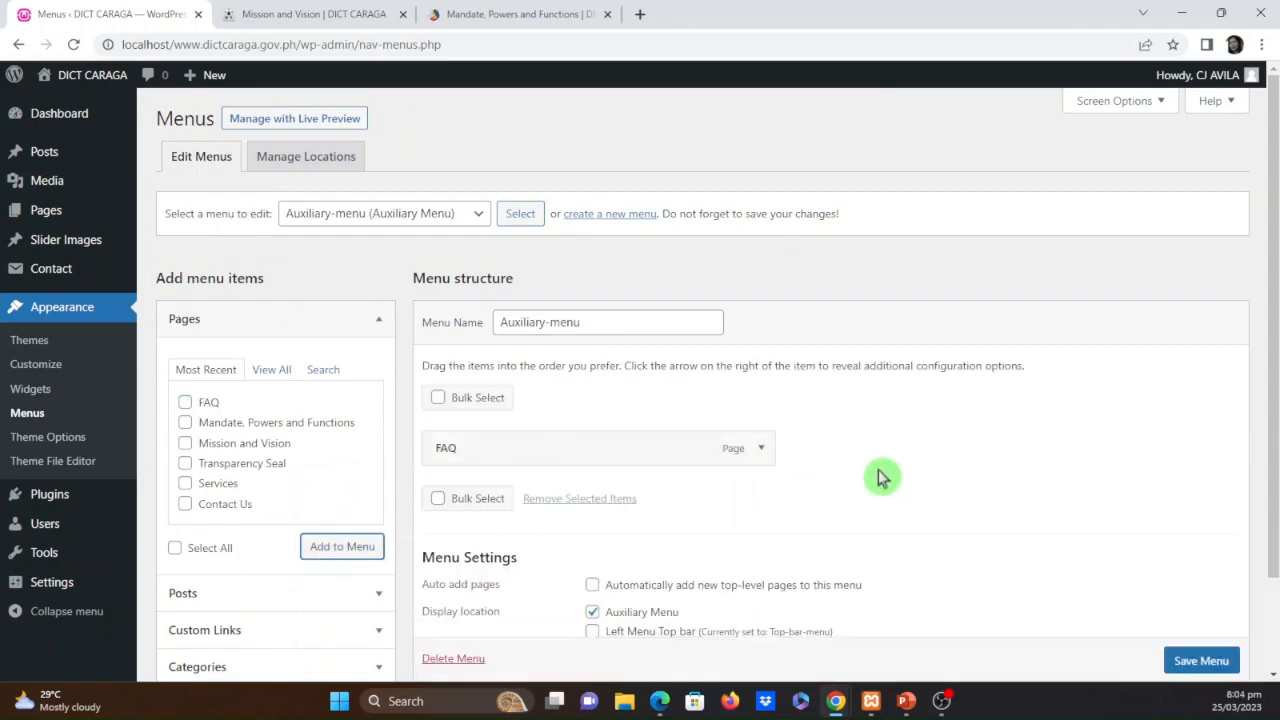
pyautogui.click(759, 462)
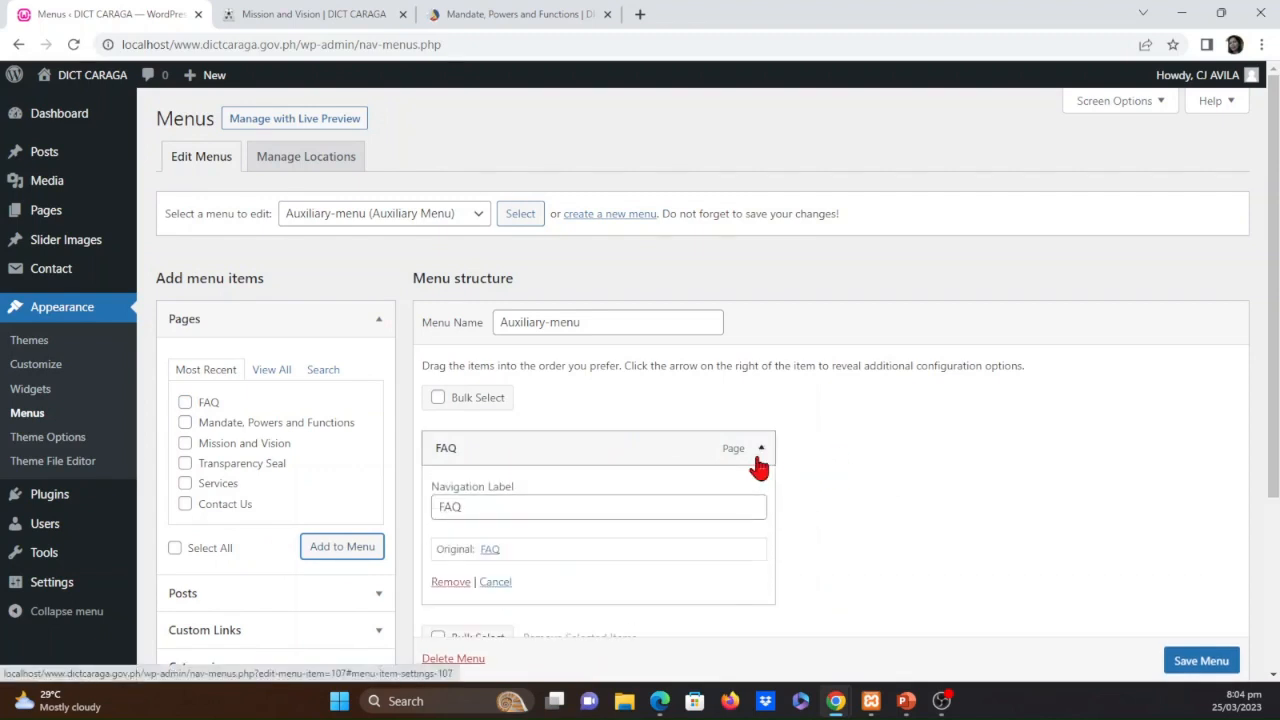
pyautogui.click(757, 460)
pyautogui.scroll(-2, 840, 486)
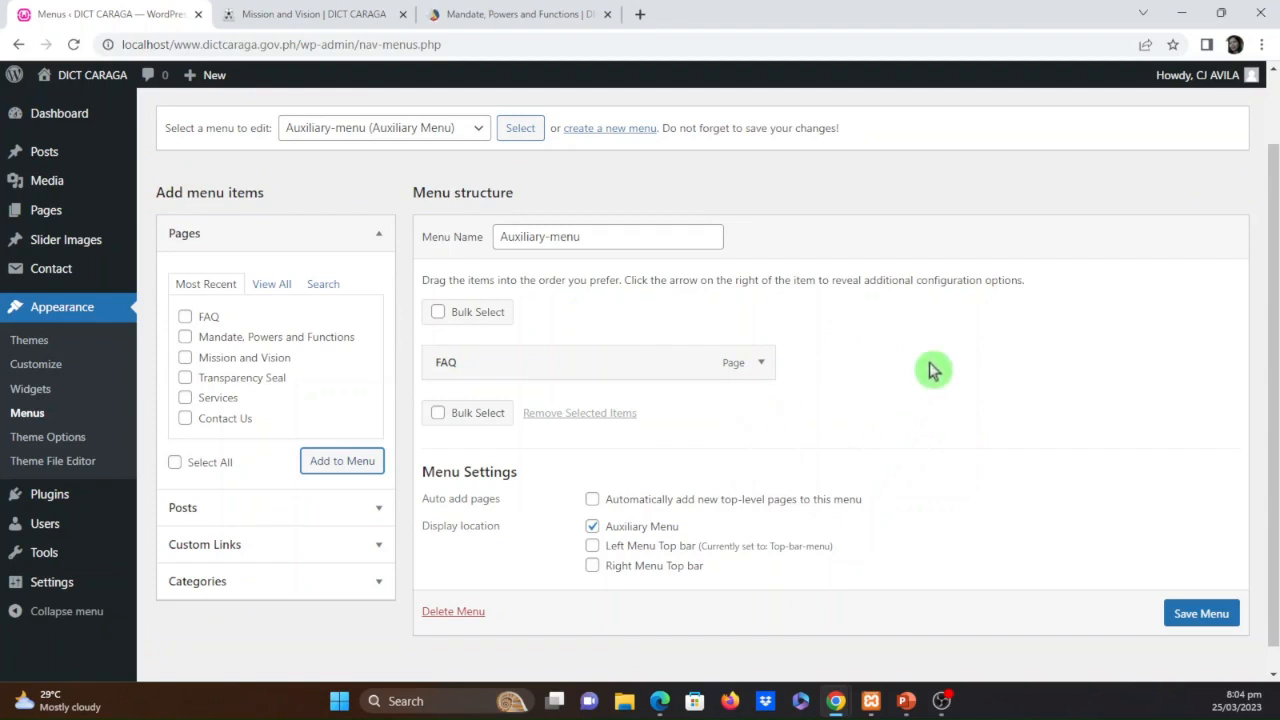
pyautogui.click(1192, 619)
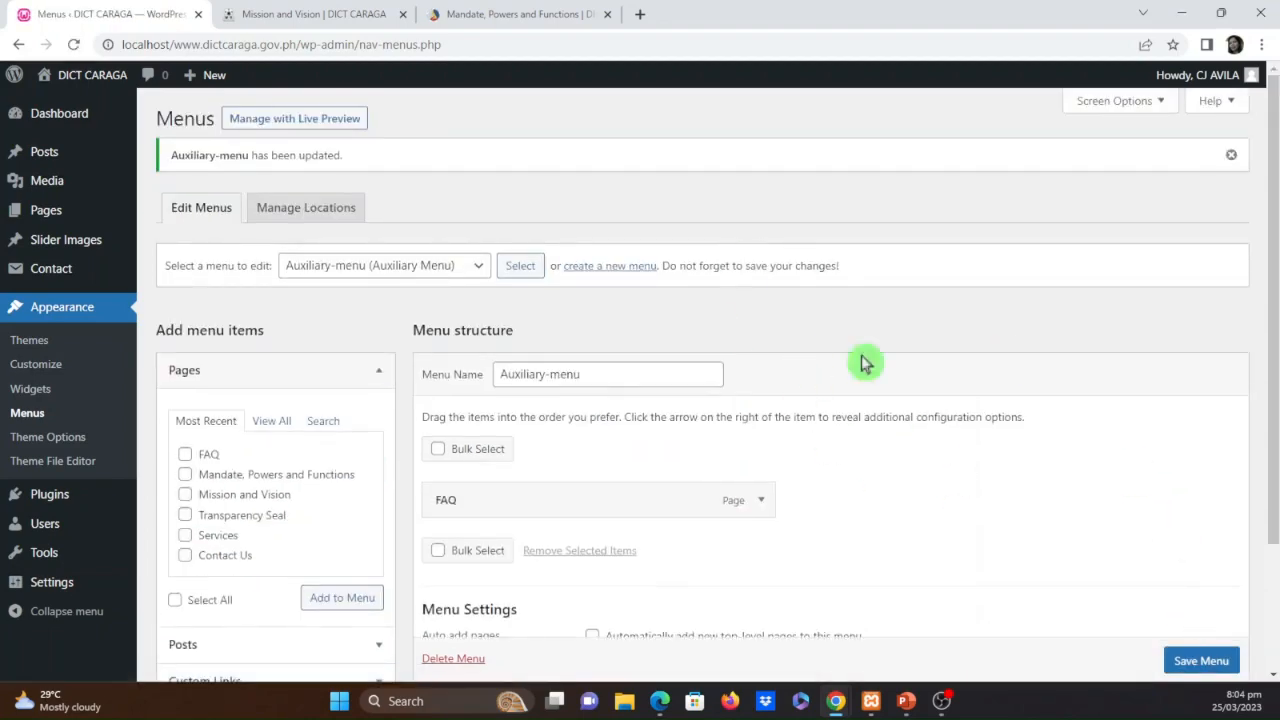
# Examine the auxiliary menu on the site's Mission and Vision page and return to the Auxiliary-menu editor
pyautogui.click(309, 13)
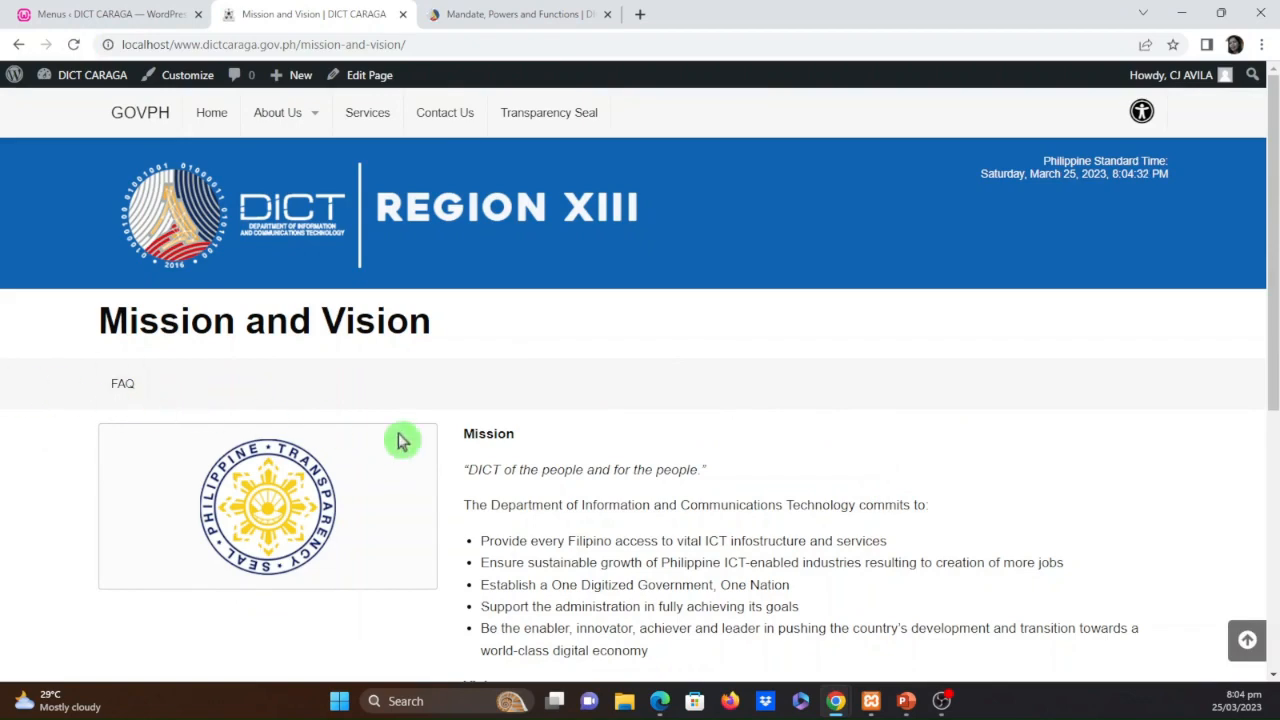
pyautogui.scroll(-3, 286, 563)
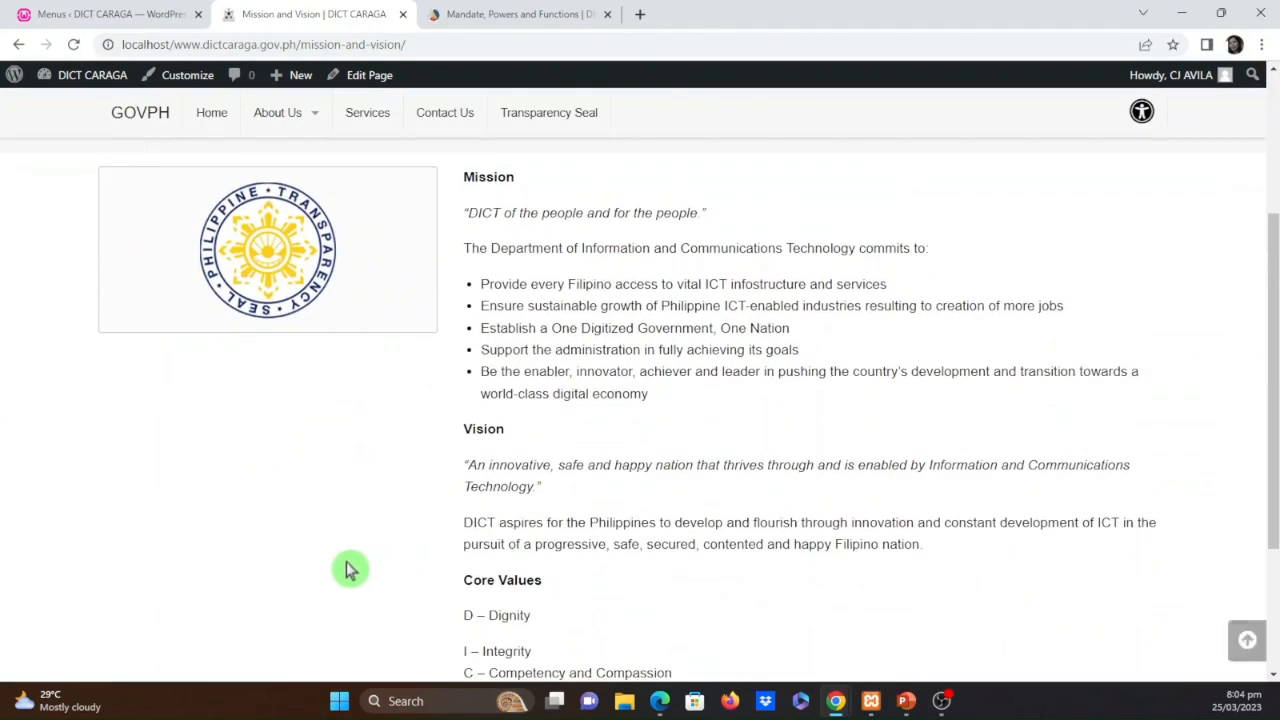
pyautogui.scroll(3, 349, 566)
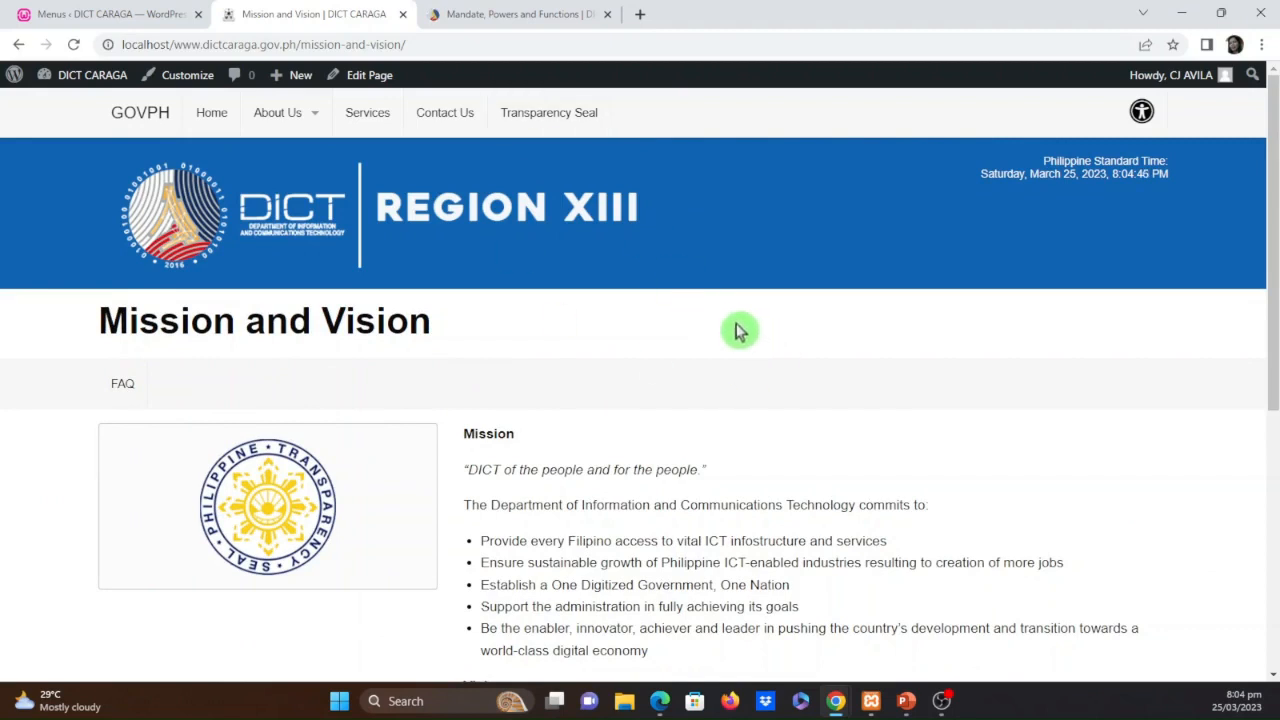
pyautogui.click(137, 13)
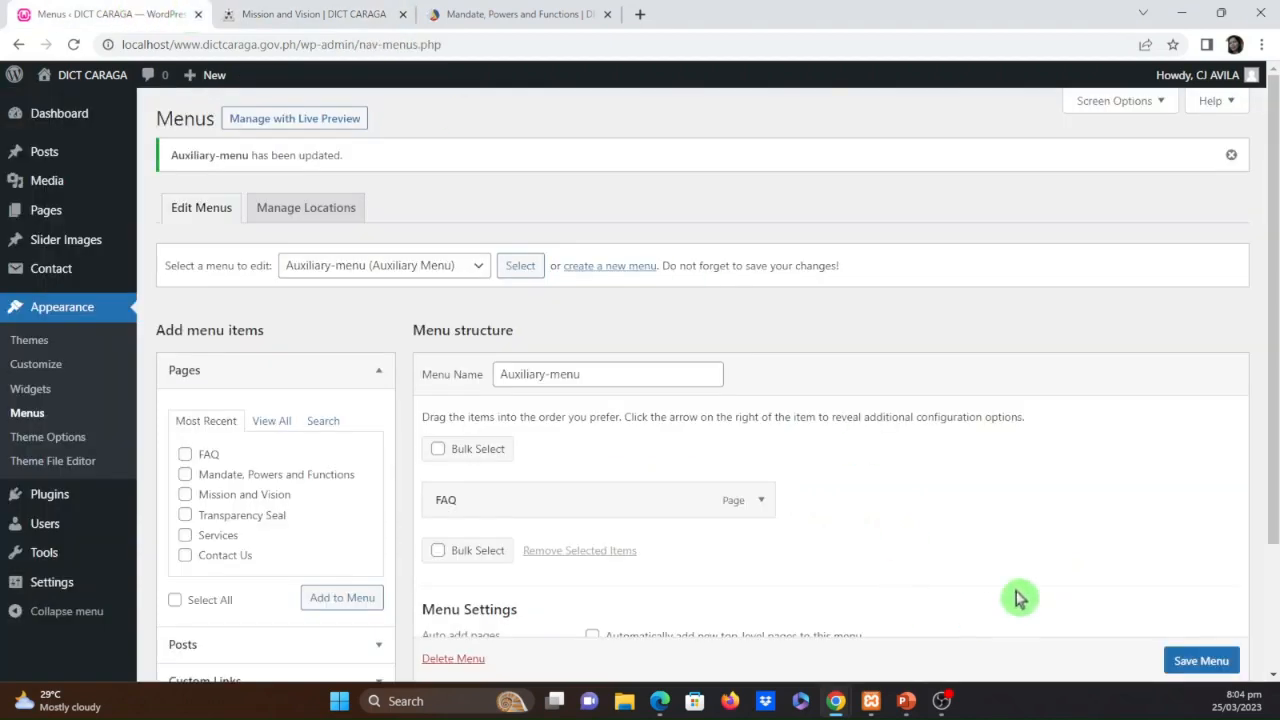
pyautogui.scroll(-3, 1015, 598)
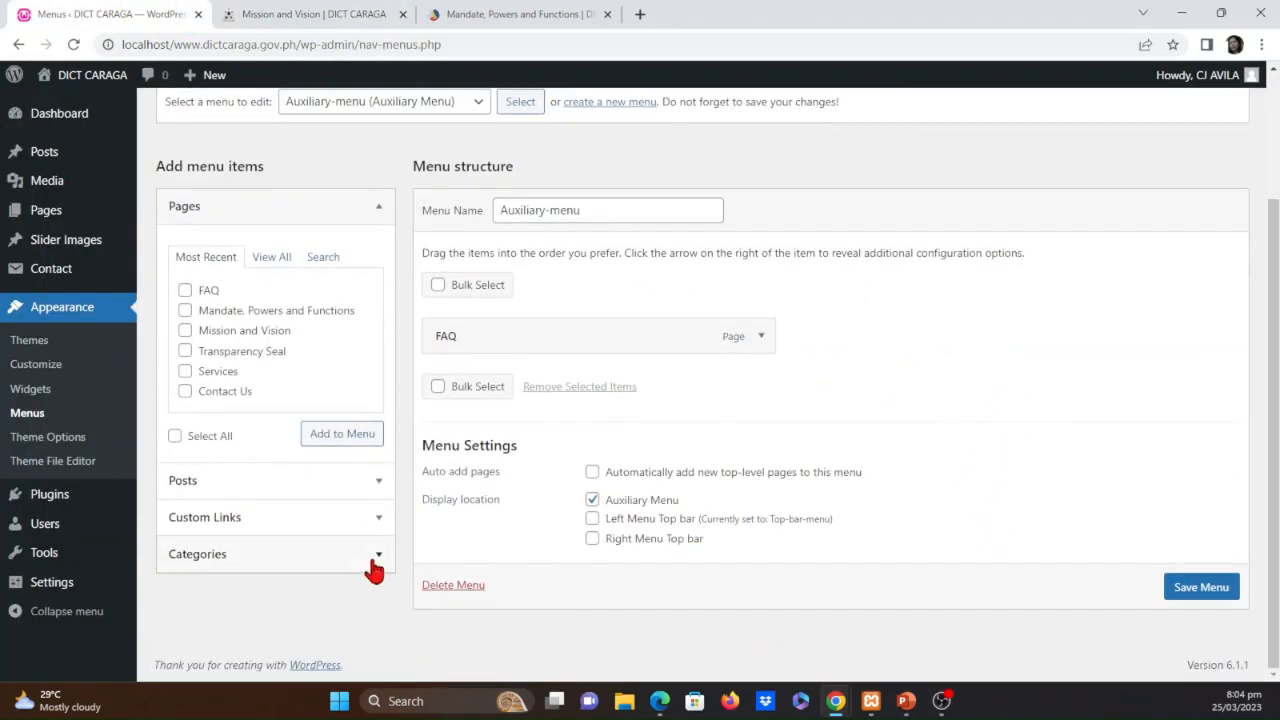
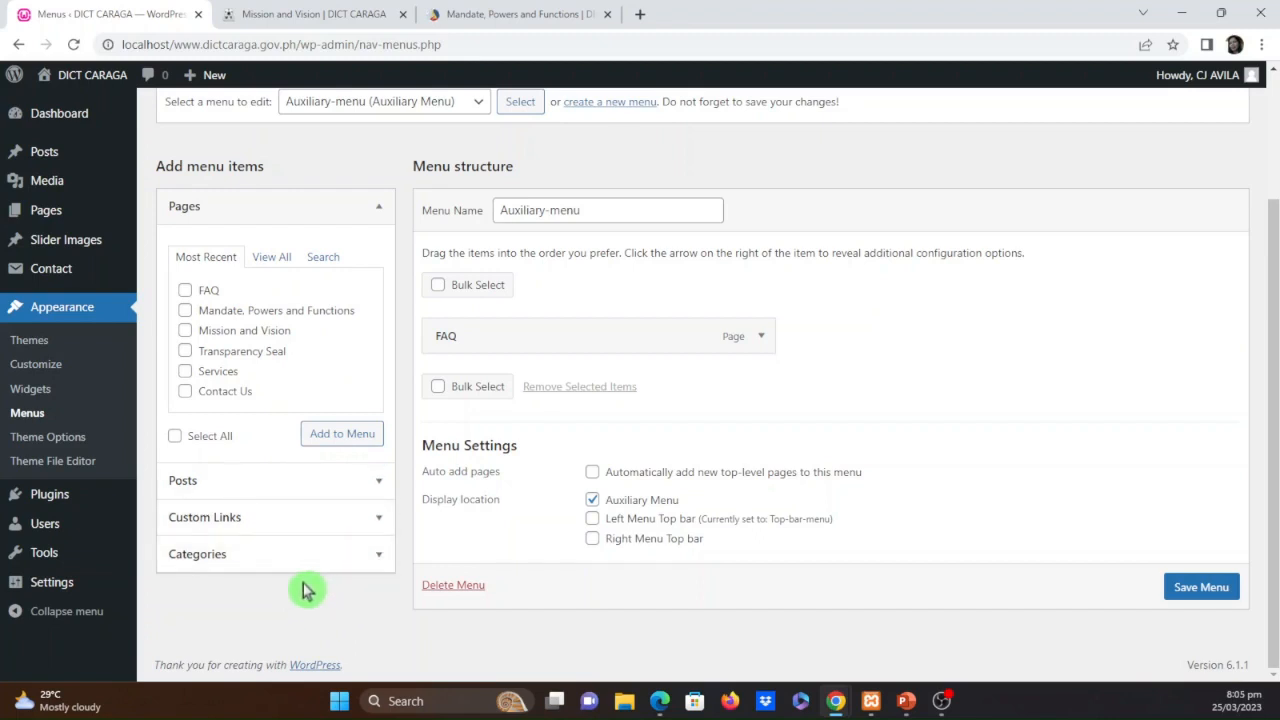
# Add the post "DICT Caraga Celebrates the Leadership Turnover of the Office's Key Officials" to Auxiliary-menu and save the menu
pyautogui.click(380, 485)
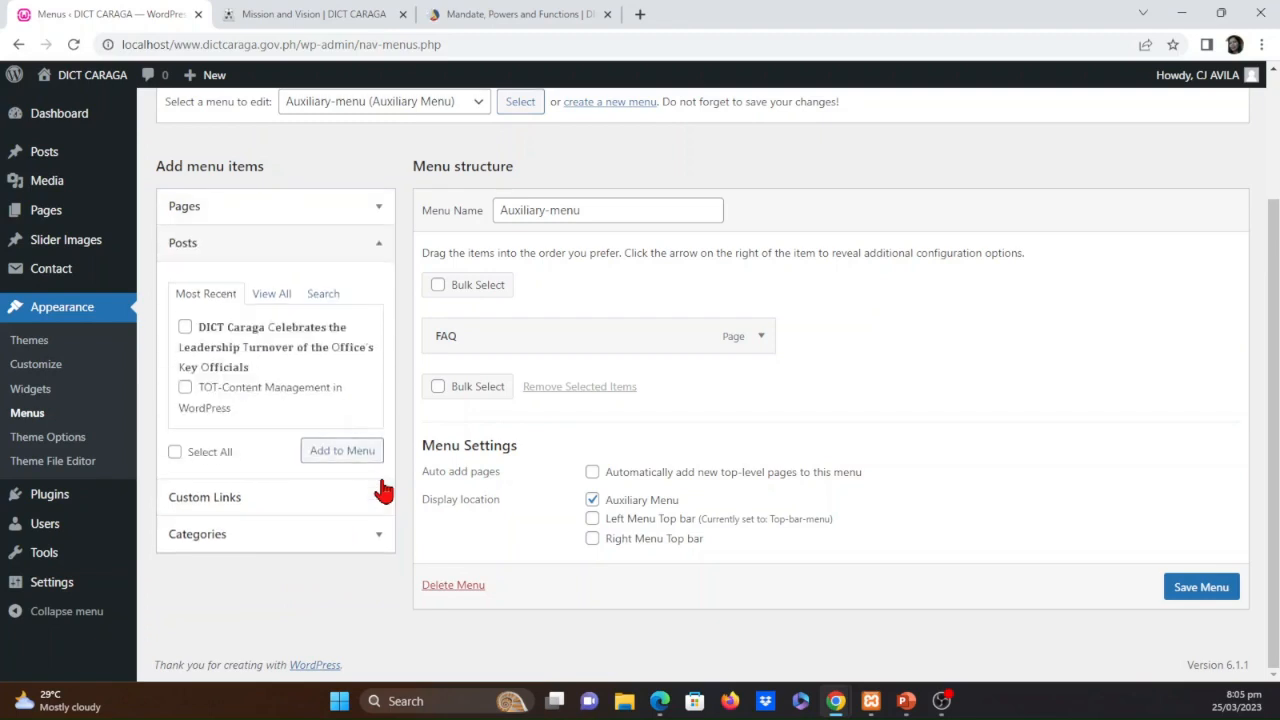
pyautogui.click(185, 328)
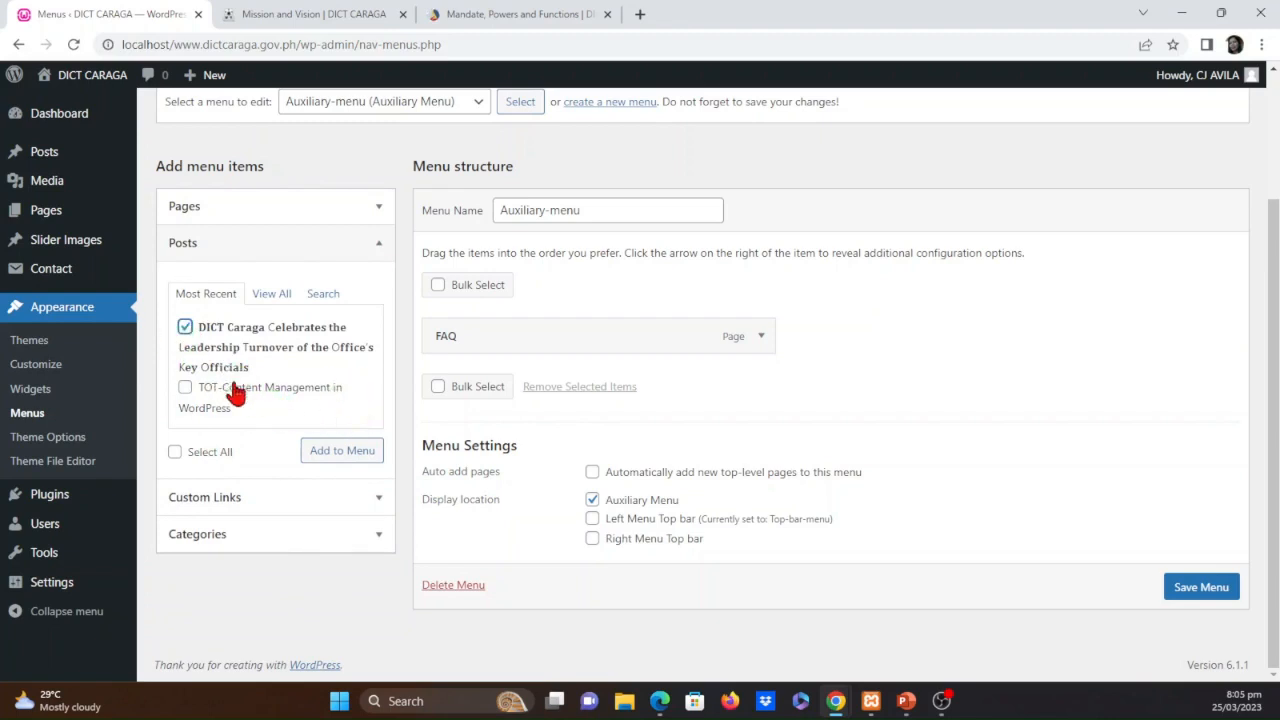
pyautogui.click(340, 447)
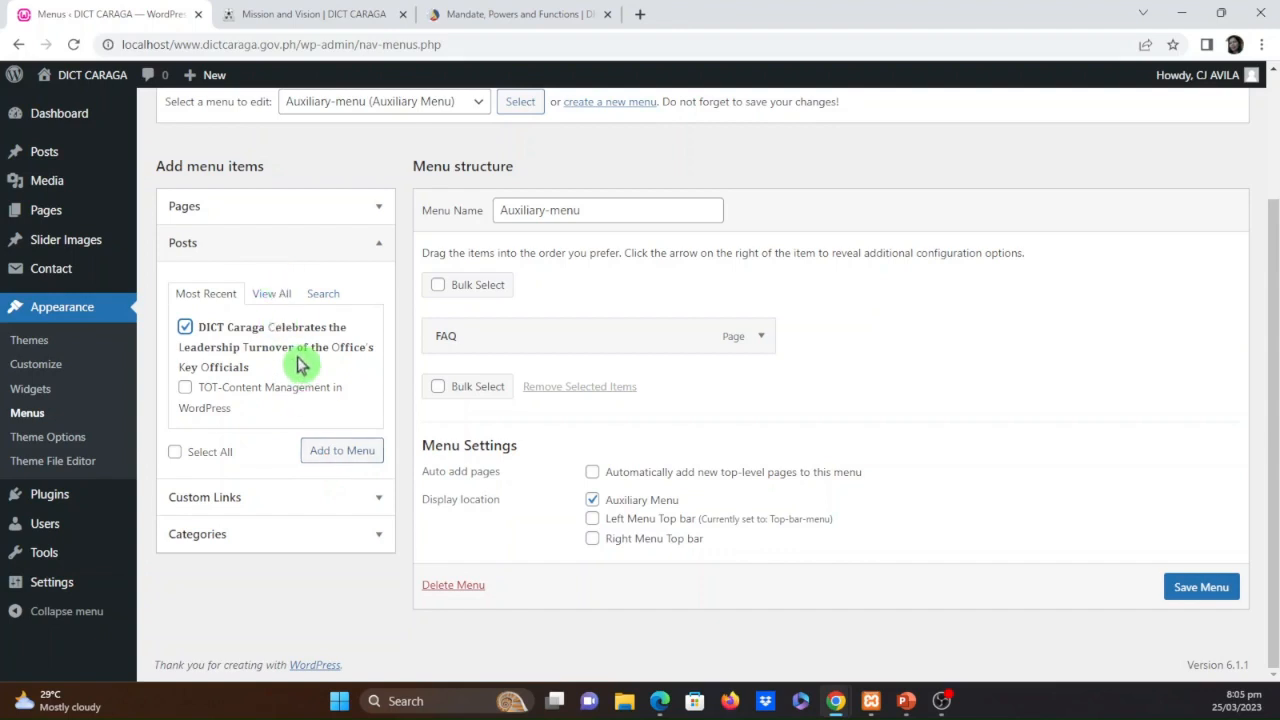
pyautogui.click(379, 245)
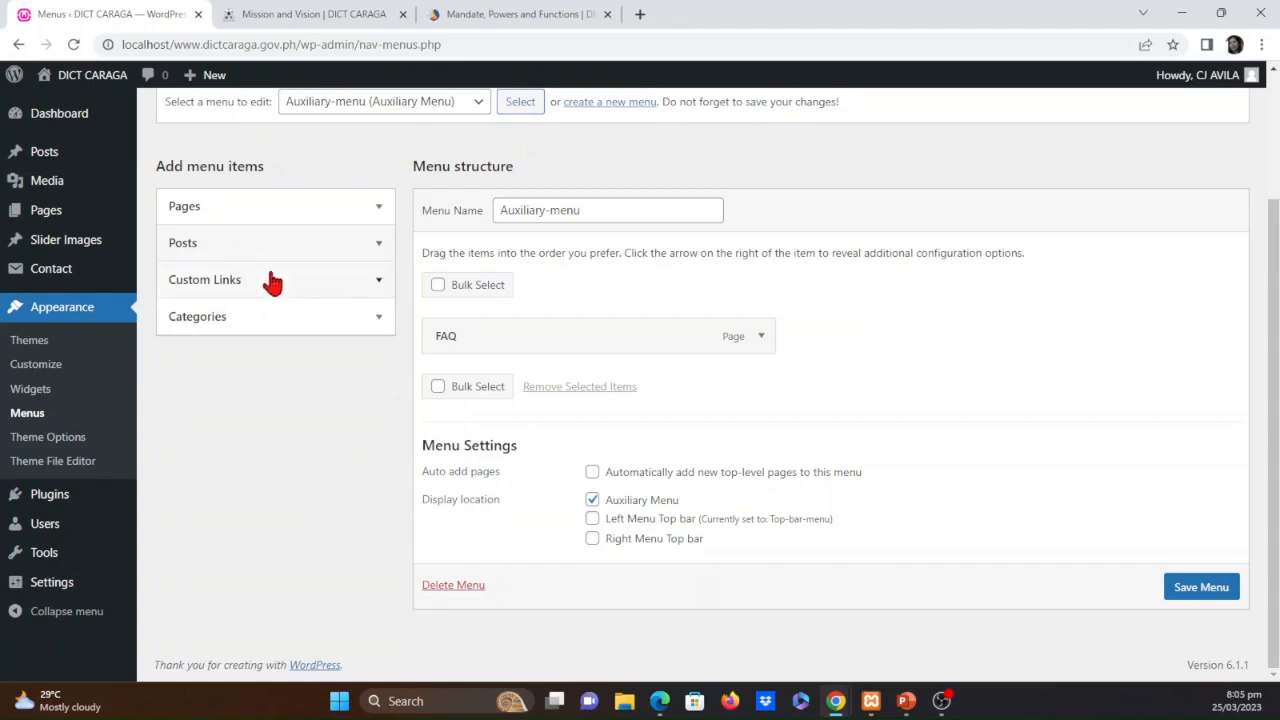
pyautogui.click(379, 245)
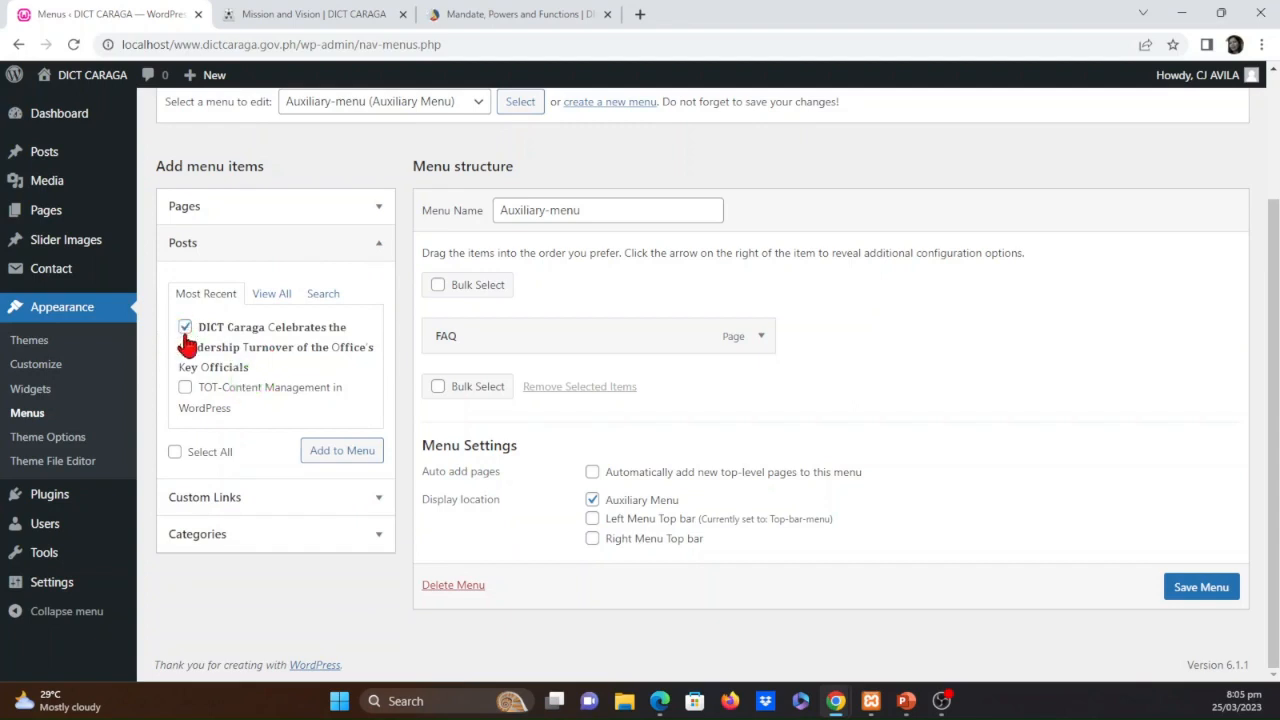
pyautogui.click(337, 455)
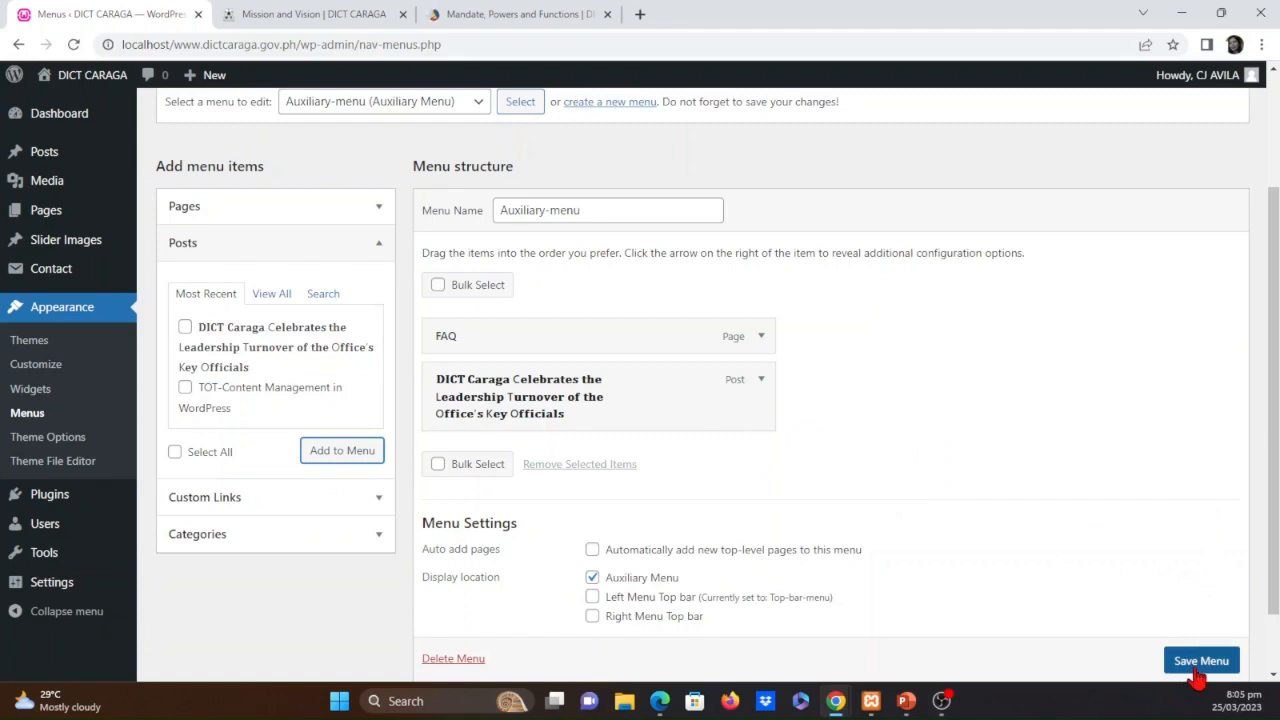
pyautogui.scroll(-1, 1197, 673)
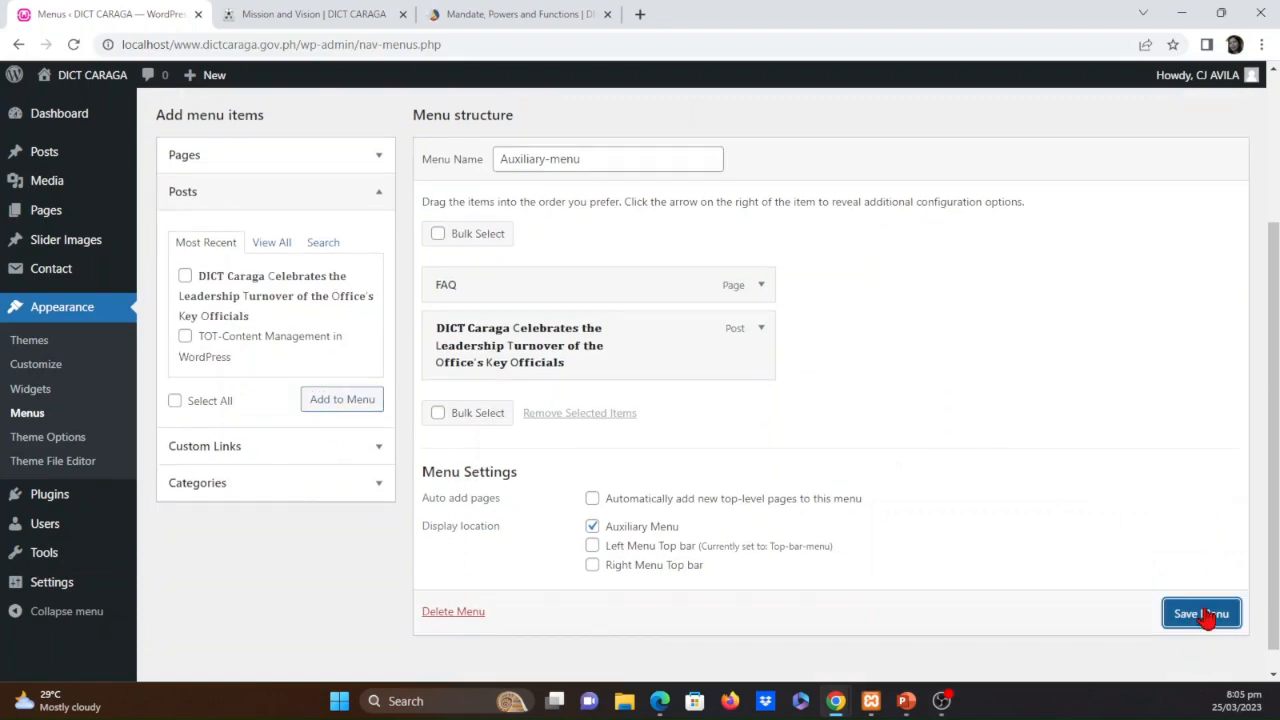
pyautogui.click(1207, 615)
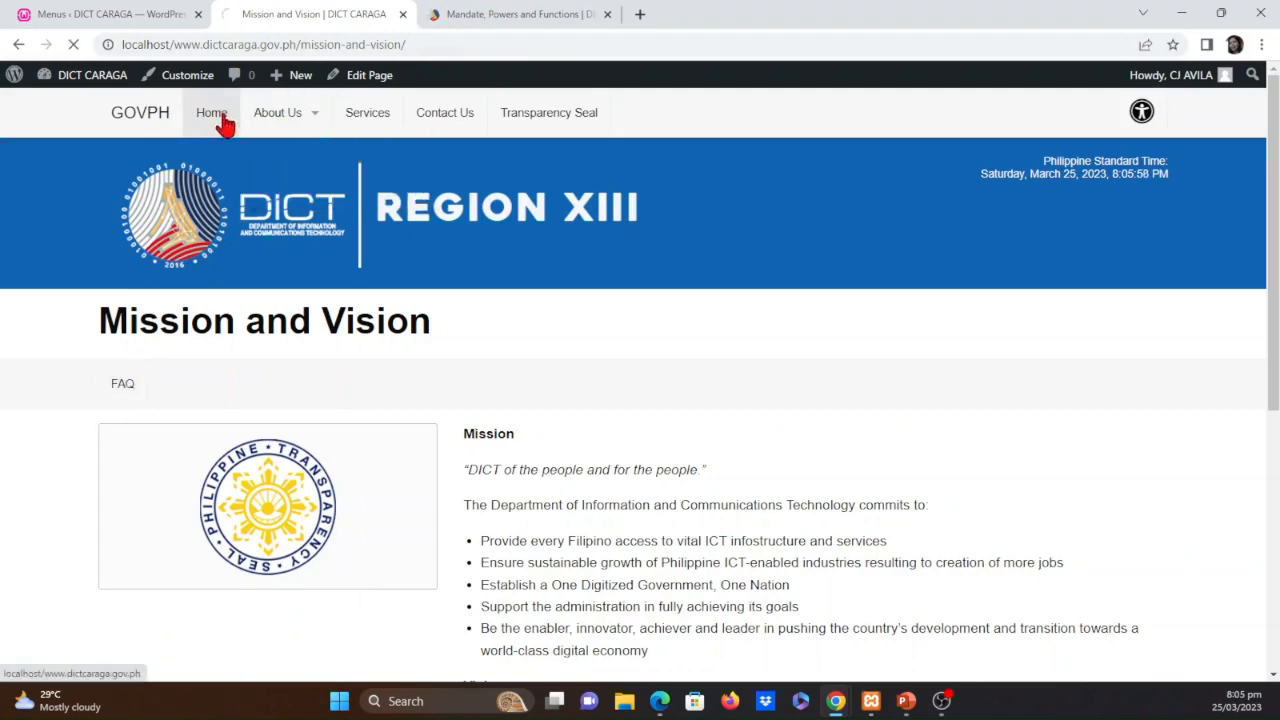
# Check the auxiliary menu on the site's home page and return to the Auxiliary-menu editor
pyautogui.scroll(-3, 252, 520)
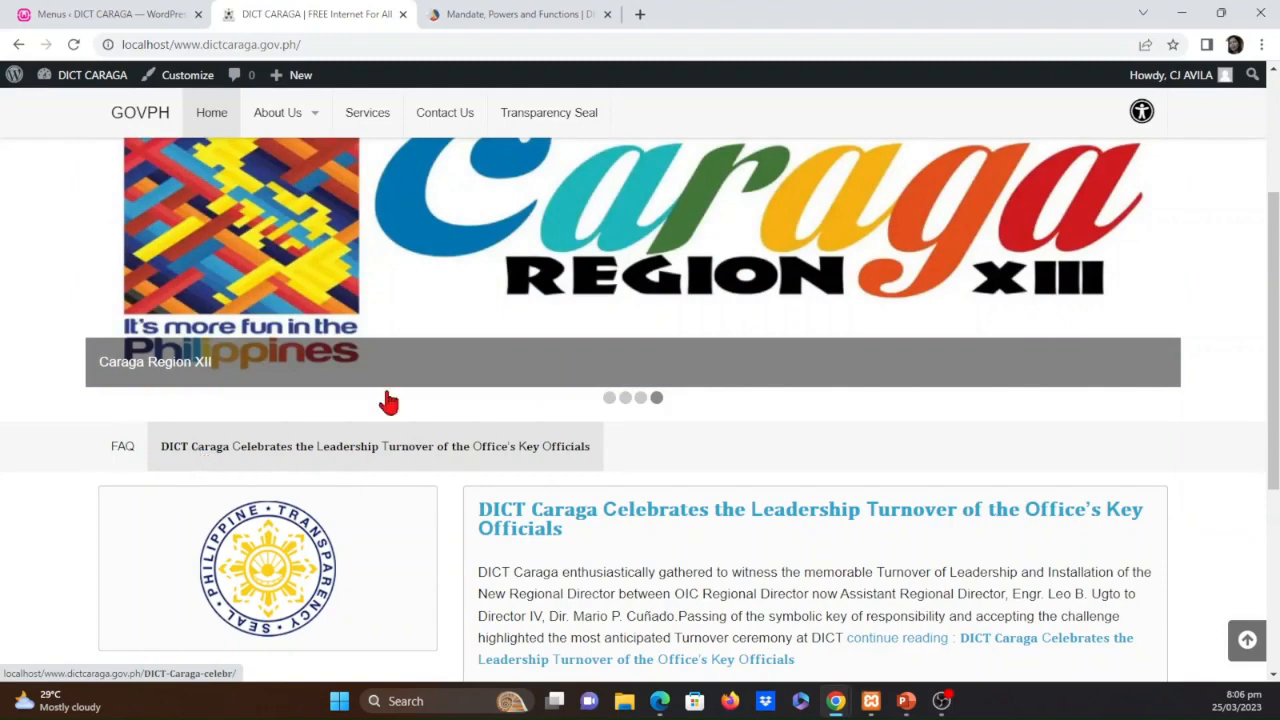
pyautogui.click(130, 12)
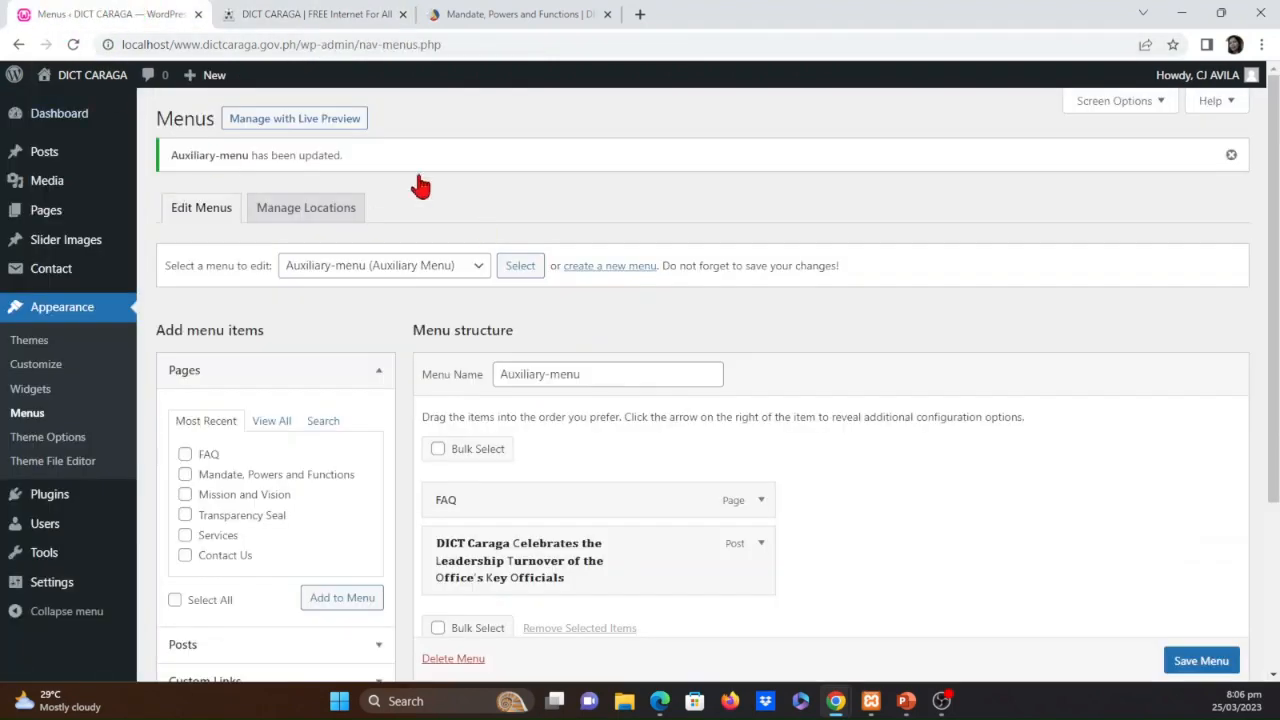
# Add the TOT-Content Management in WordPress post to Auxiliary-menu and save the menu
pyautogui.scroll(-3, 297, 494)
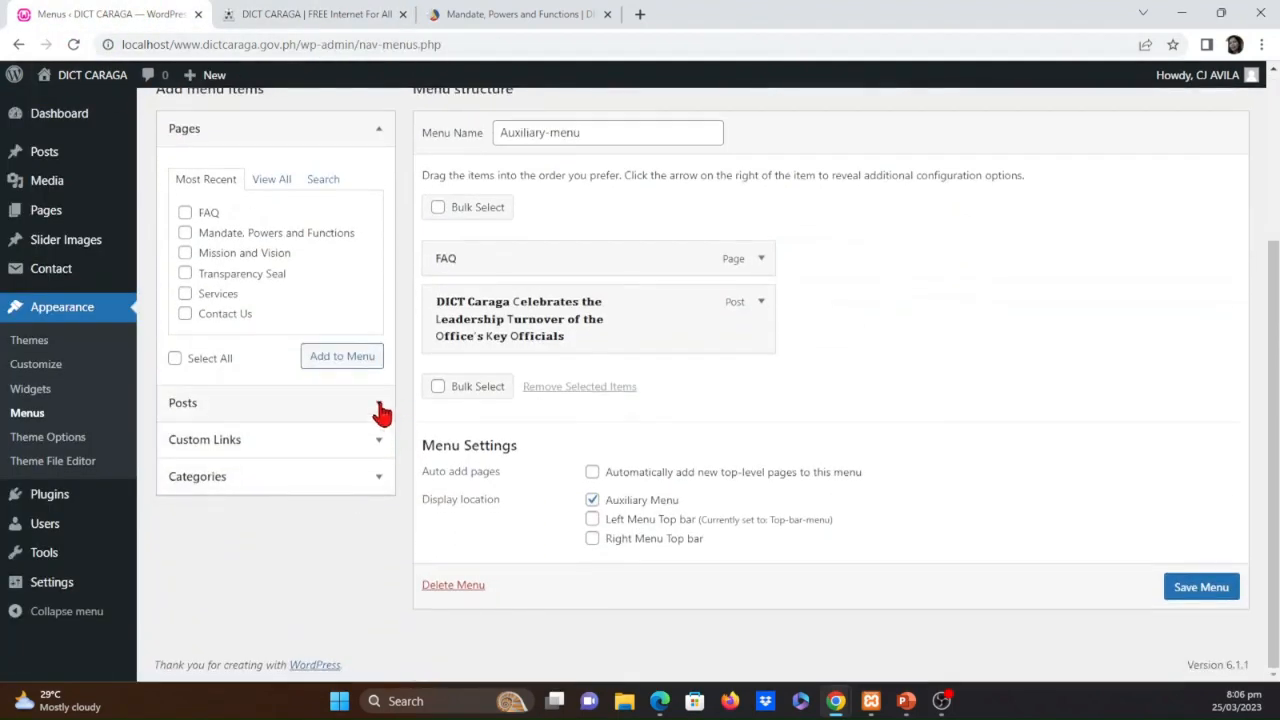
pyautogui.click(381, 410)
pyautogui.click(186, 311)
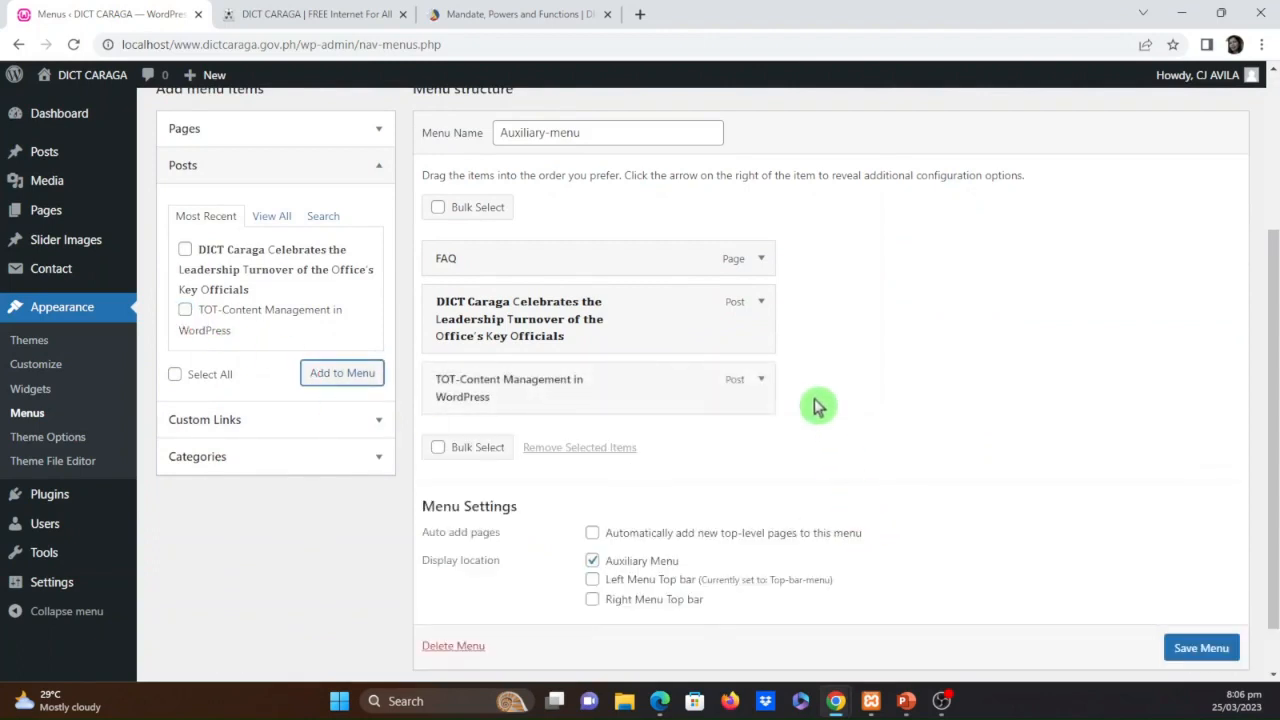
pyautogui.click(763, 382)
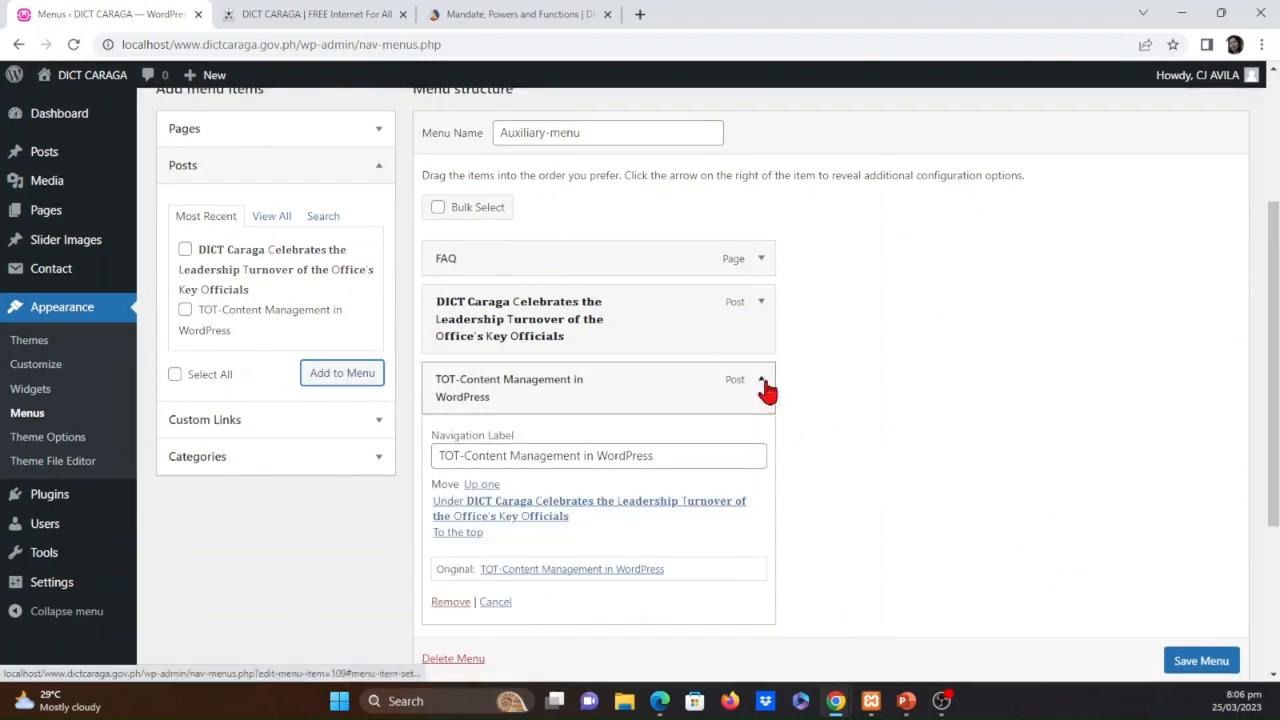
pyautogui.click(764, 384)
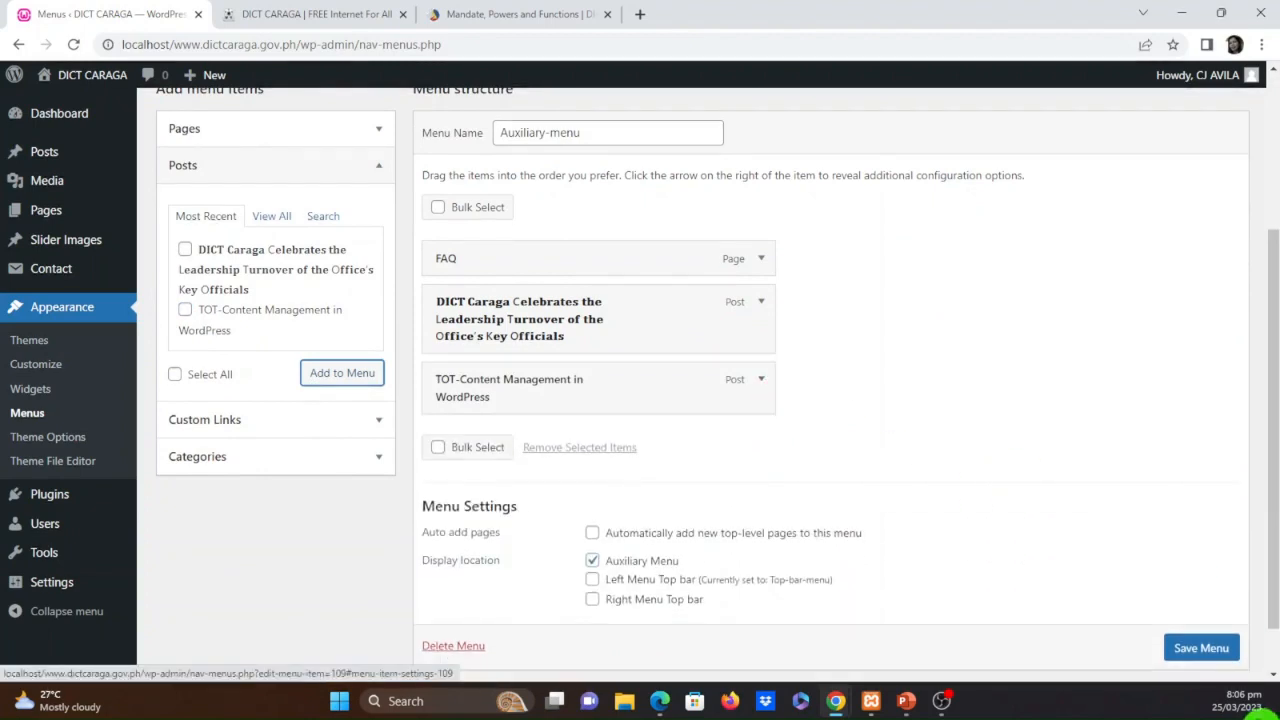
pyautogui.scroll(-1, 1200, 660)
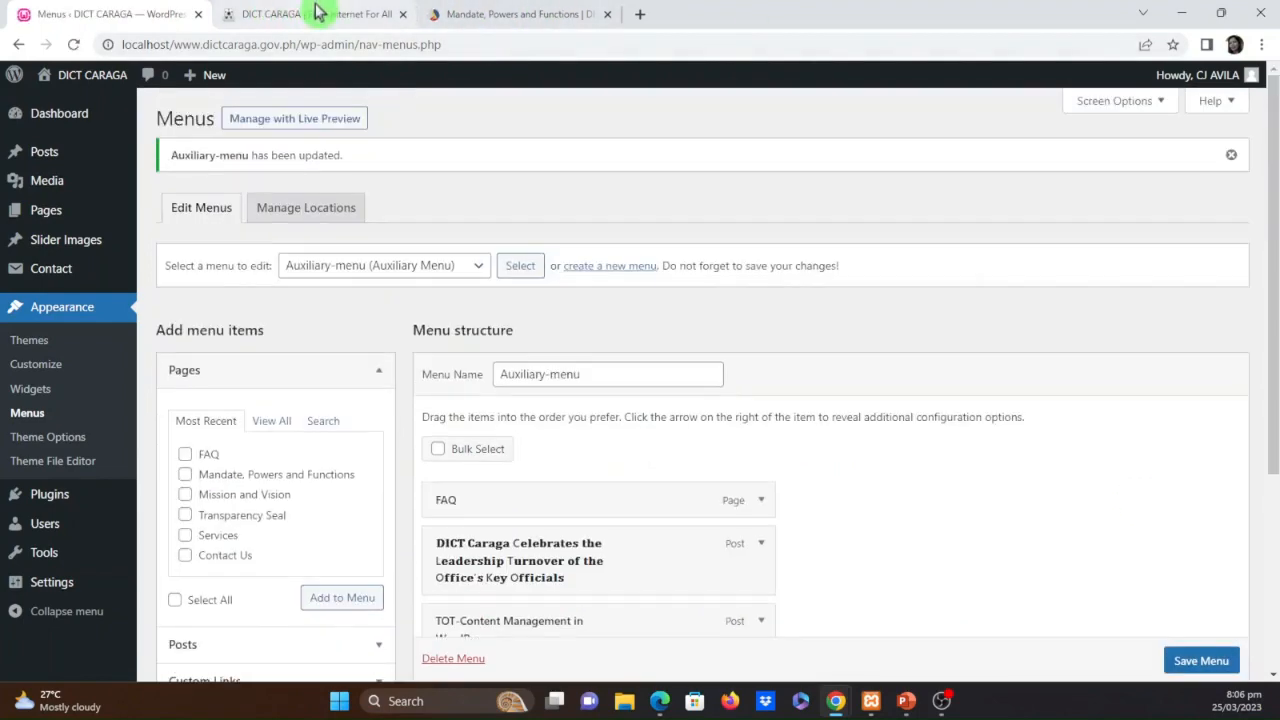
# Reload the home page, examine the leadership turnover post through its auxiliary menu link and return to the menu editor
pyautogui.click(316, 12)
pyautogui.click(75, 46)
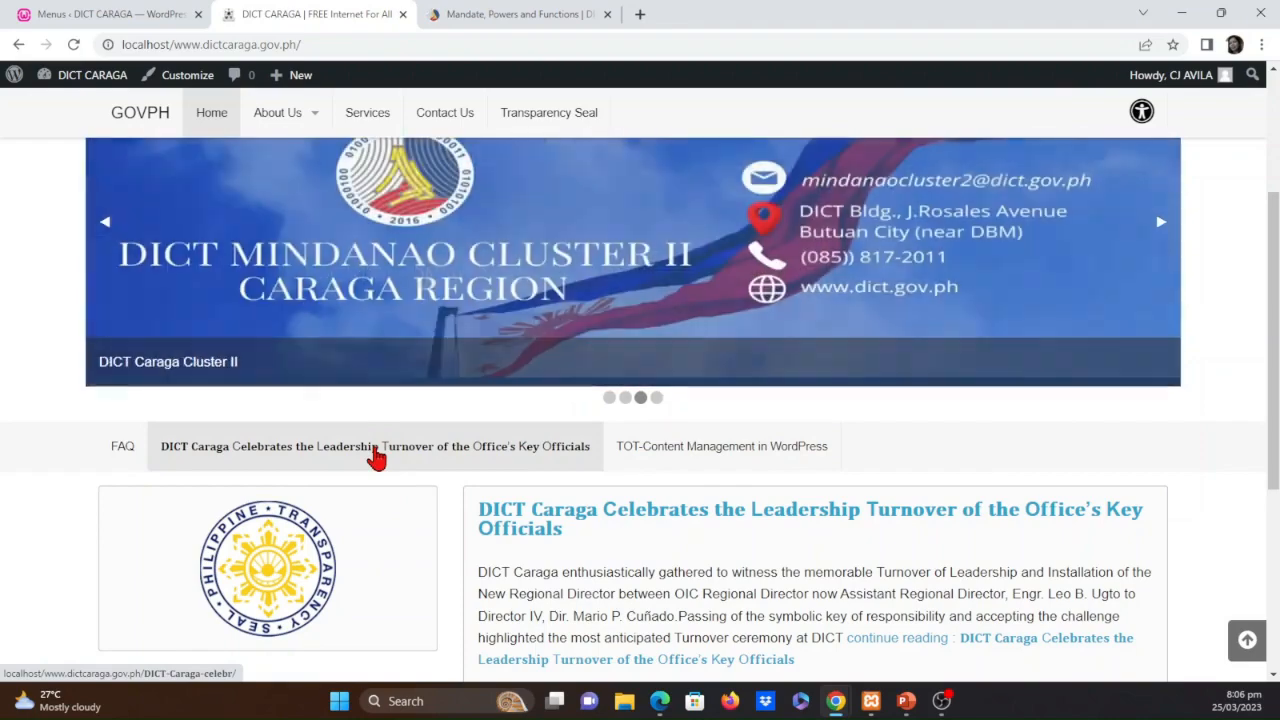
pyautogui.click(375, 455)
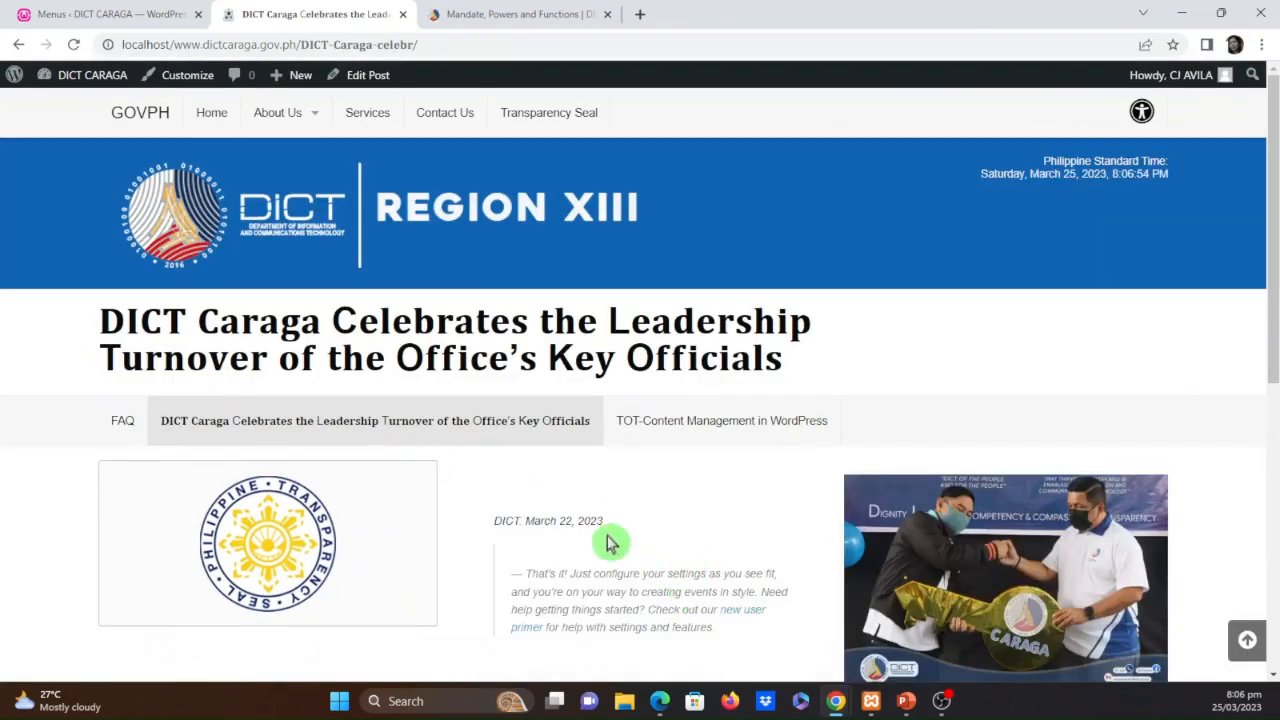
pyautogui.scroll(-1, 608, 543)
pyautogui.scroll(-4, 641, 545)
pyautogui.scroll(6, 646, 551)
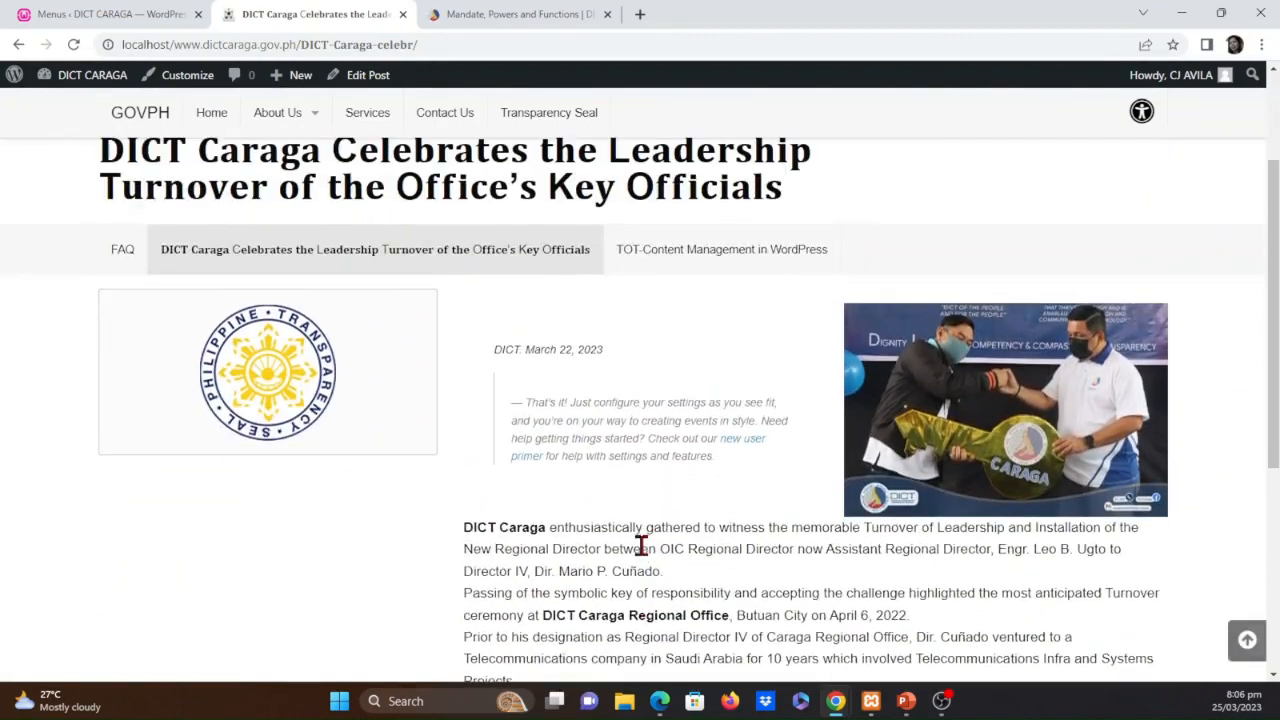
pyautogui.scroll(-6, 670, 550)
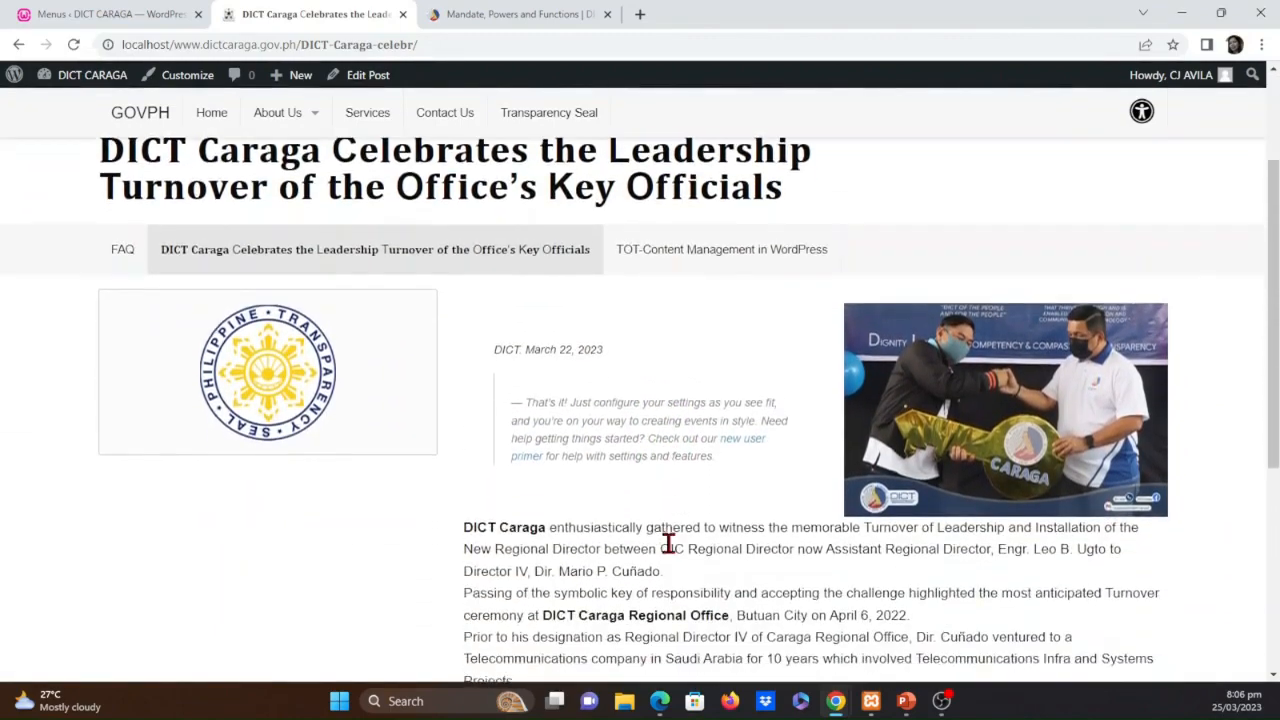
pyautogui.scroll(2, 670, 550)
pyautogui.scroll(4, 670, 550)
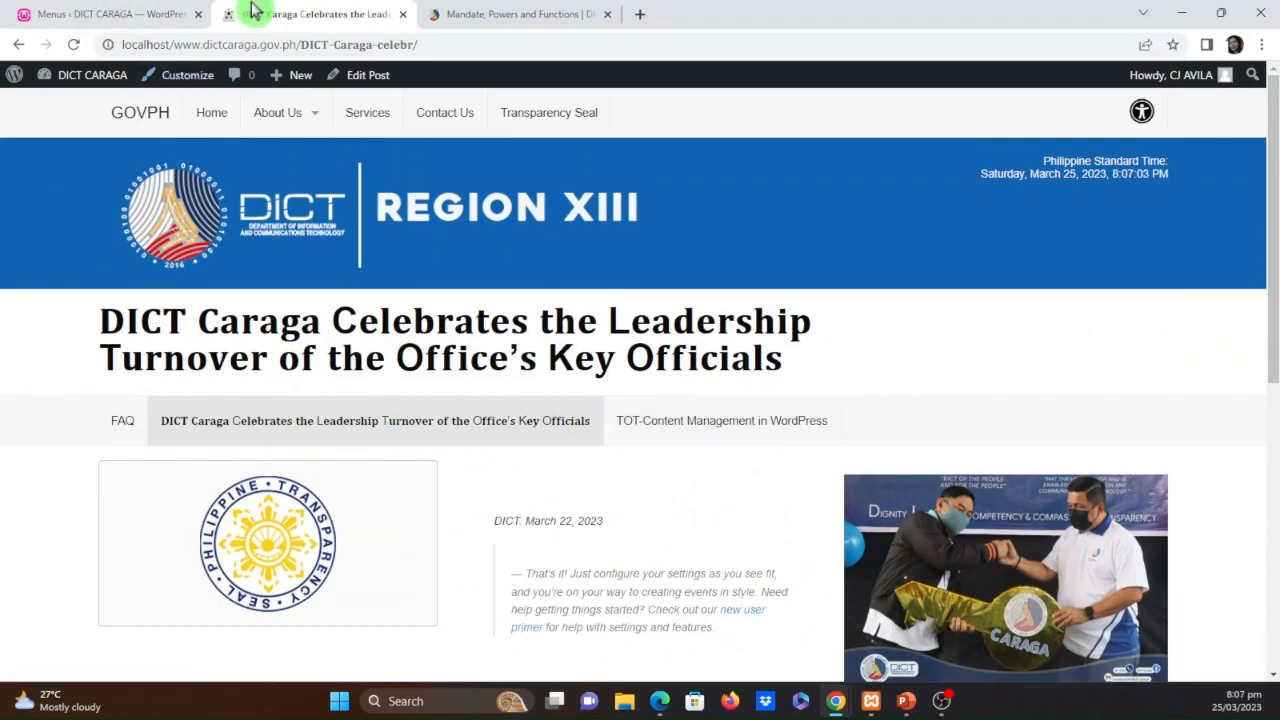
pyautogui.click(130, 16)
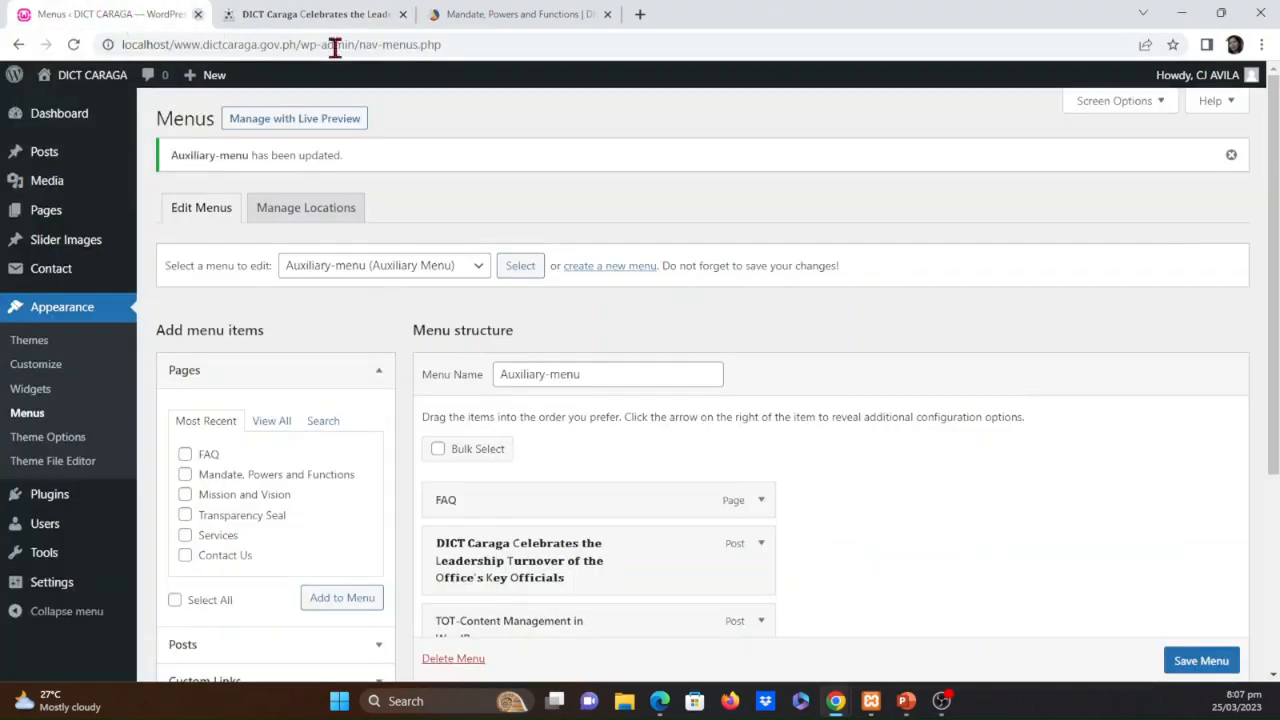
# Remove the leadership turnover and TOT-Content Management in WordPress posts from Auxiliary-menu and save the menu
pyautogui.scroll(-1, 1005, 470)
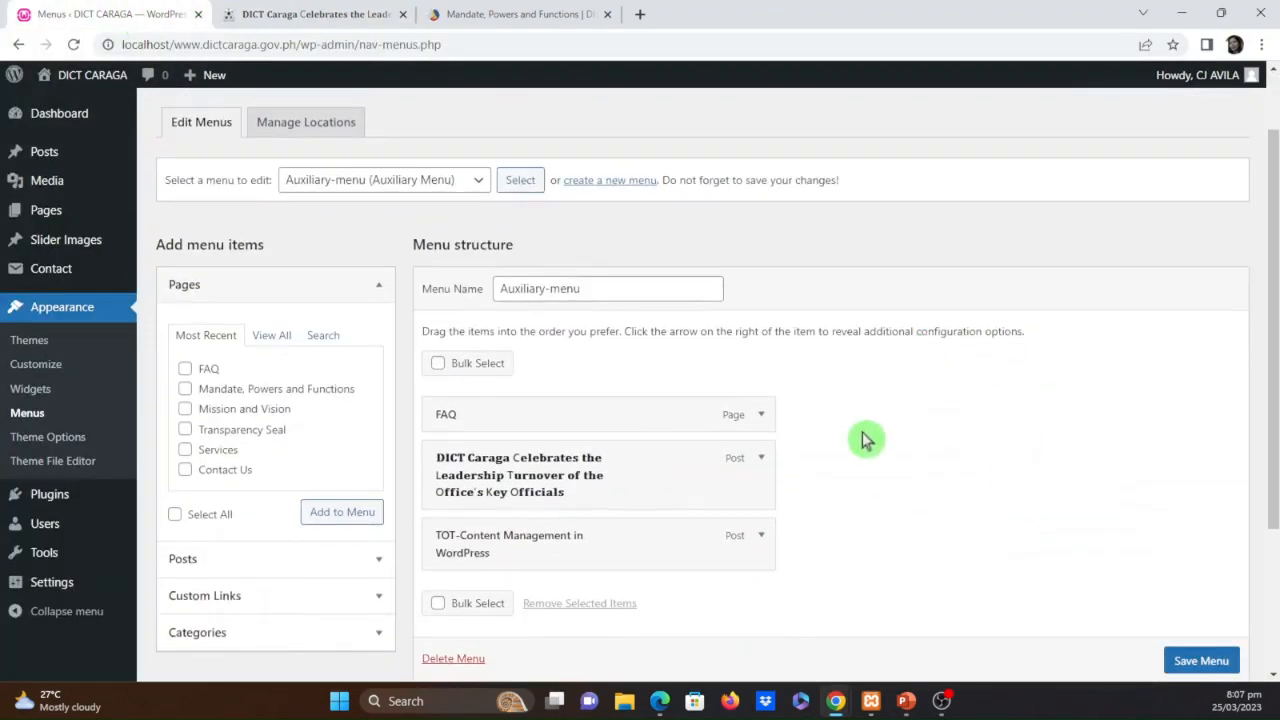
pyautogui.scroll(-1, 788, 467)
pyautogui.click(764, 382)
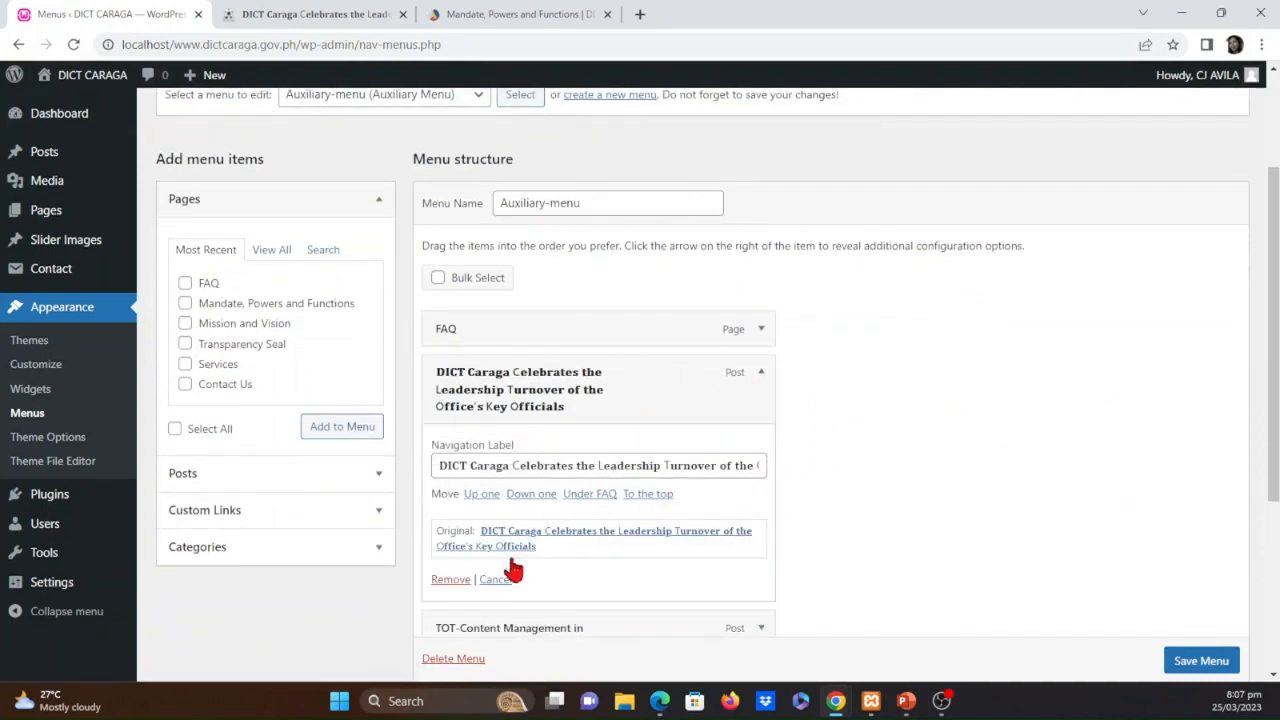
pyautogui.click(446, 579)
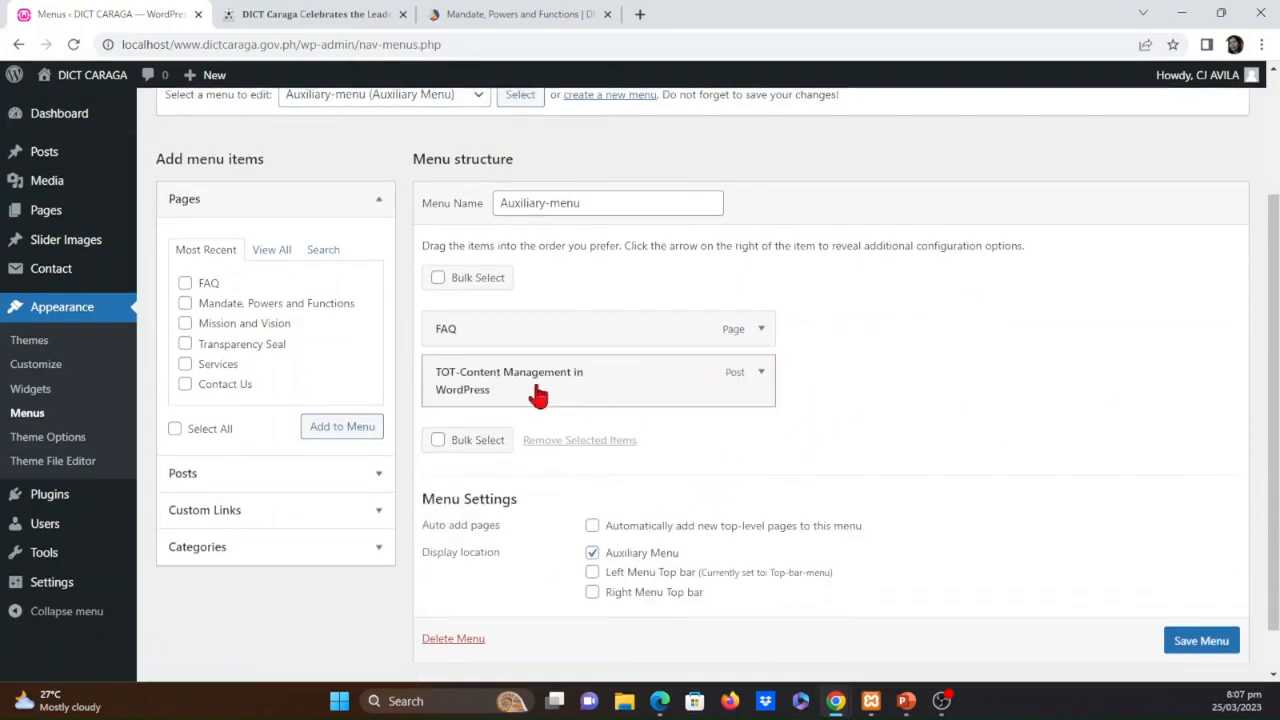
pyautogui.click(761, 373)
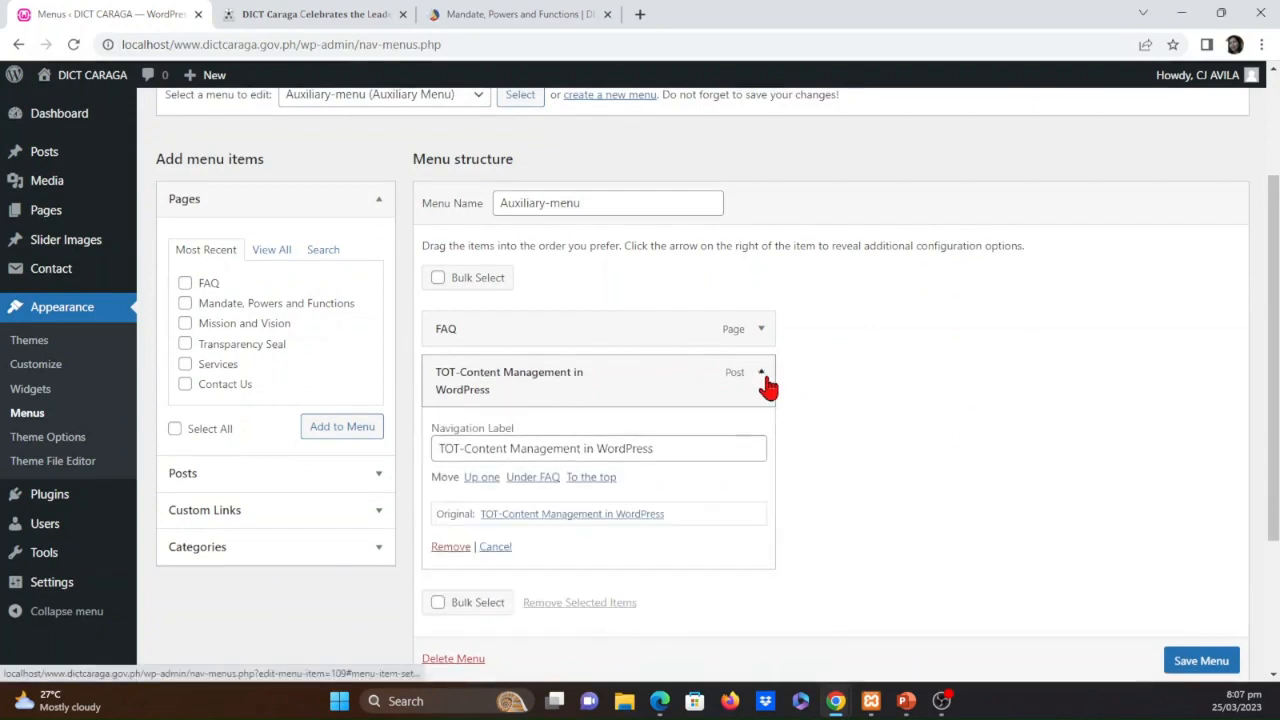
pyautogui.click(446, 546)
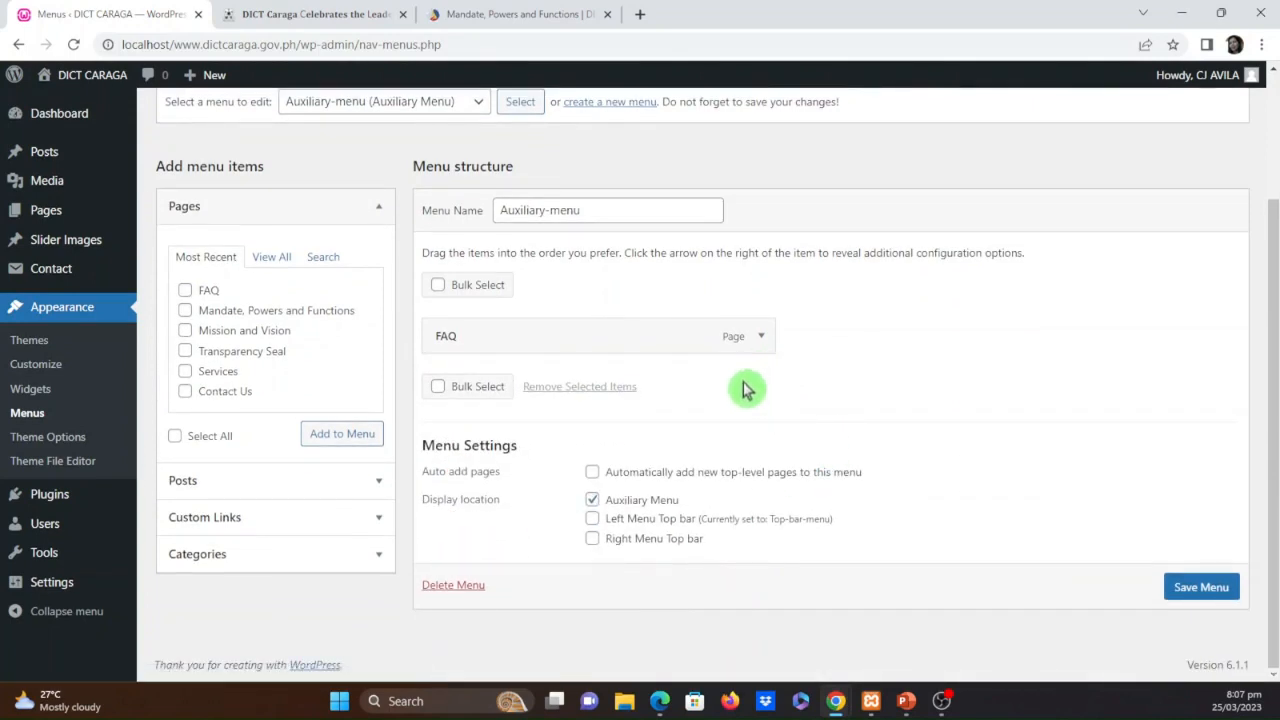
pyautogui.click(1183, 587)
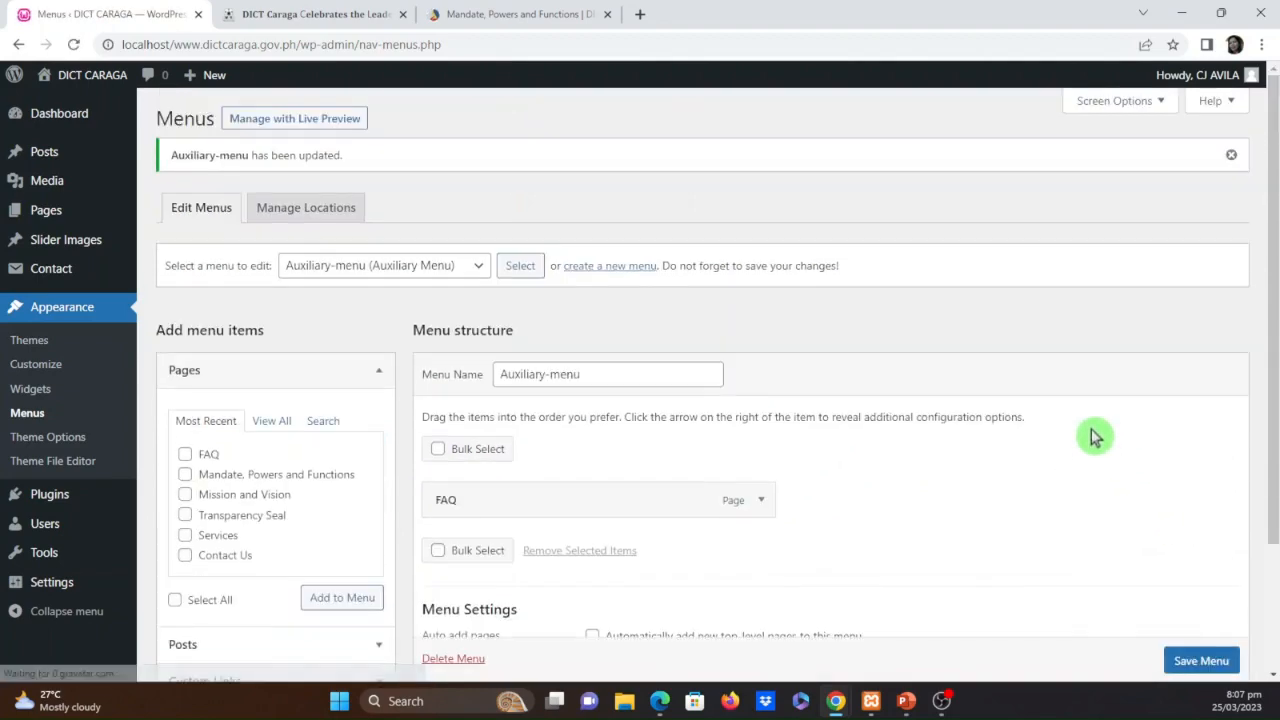
# Reload the leadership turnover post page to check its auxiliary menu and return to the menu editor
pyautogui.click(290, 13)
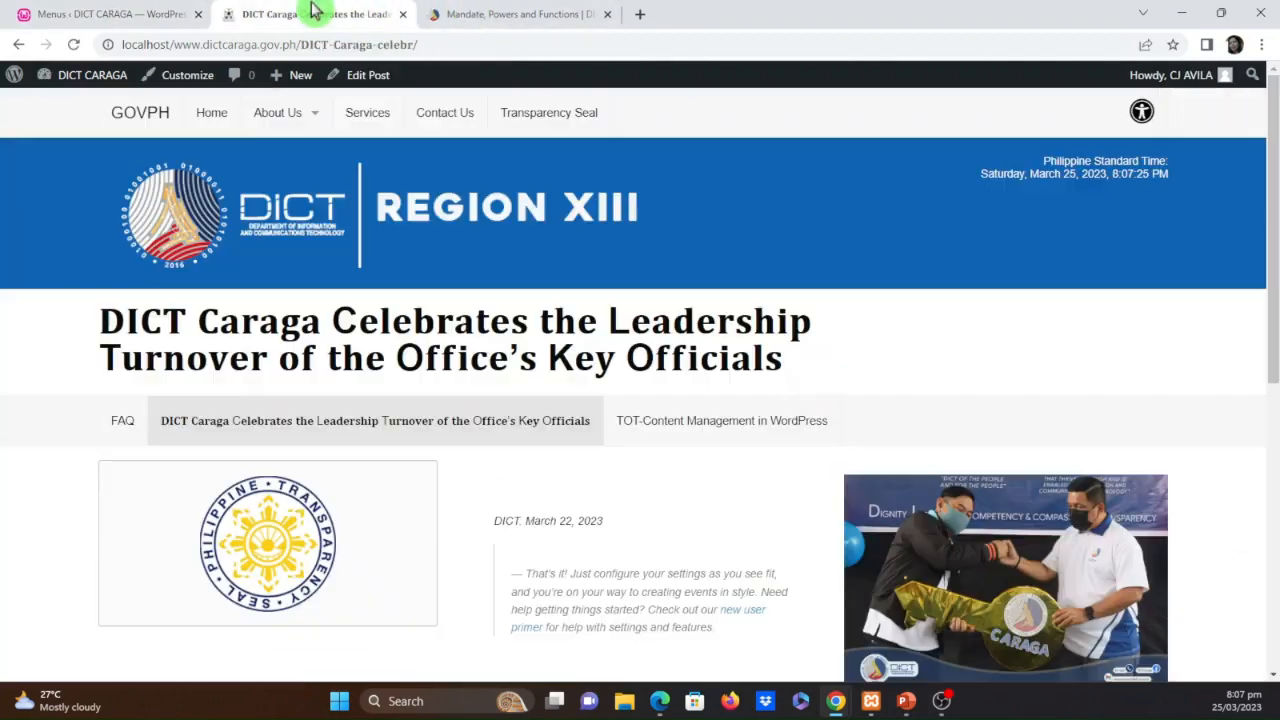
pyautogui.click(74, 46)
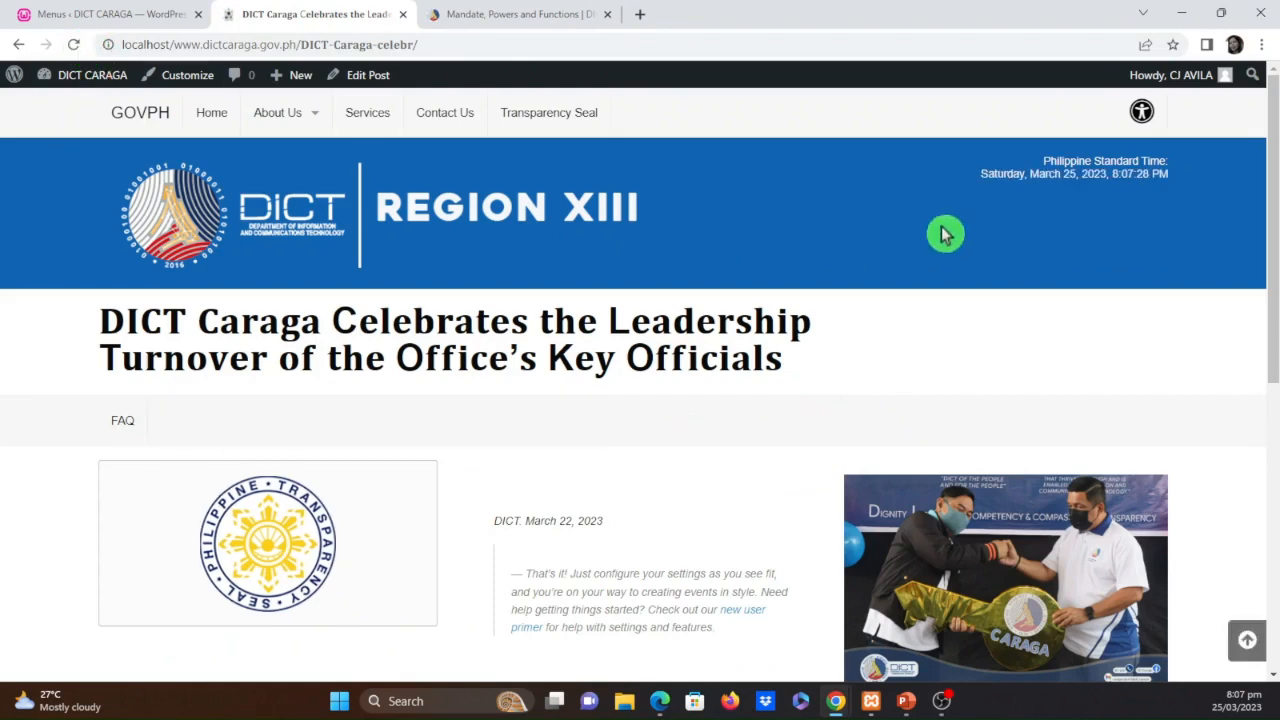
pyautogui.click(118, 13)
# Remove the FAQ item from Auxiliary-menu and save the menu
pyautogui.click(760, 500)
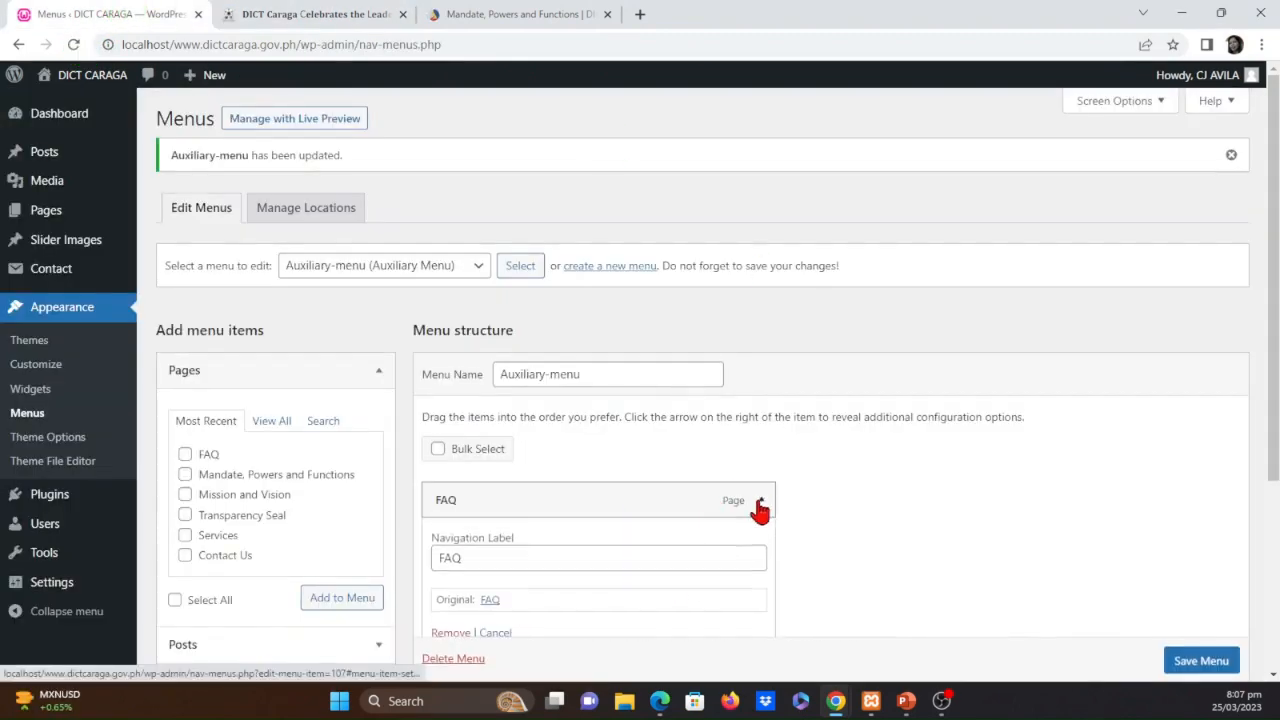
pyautogui.scroll(-1, 452, 645)
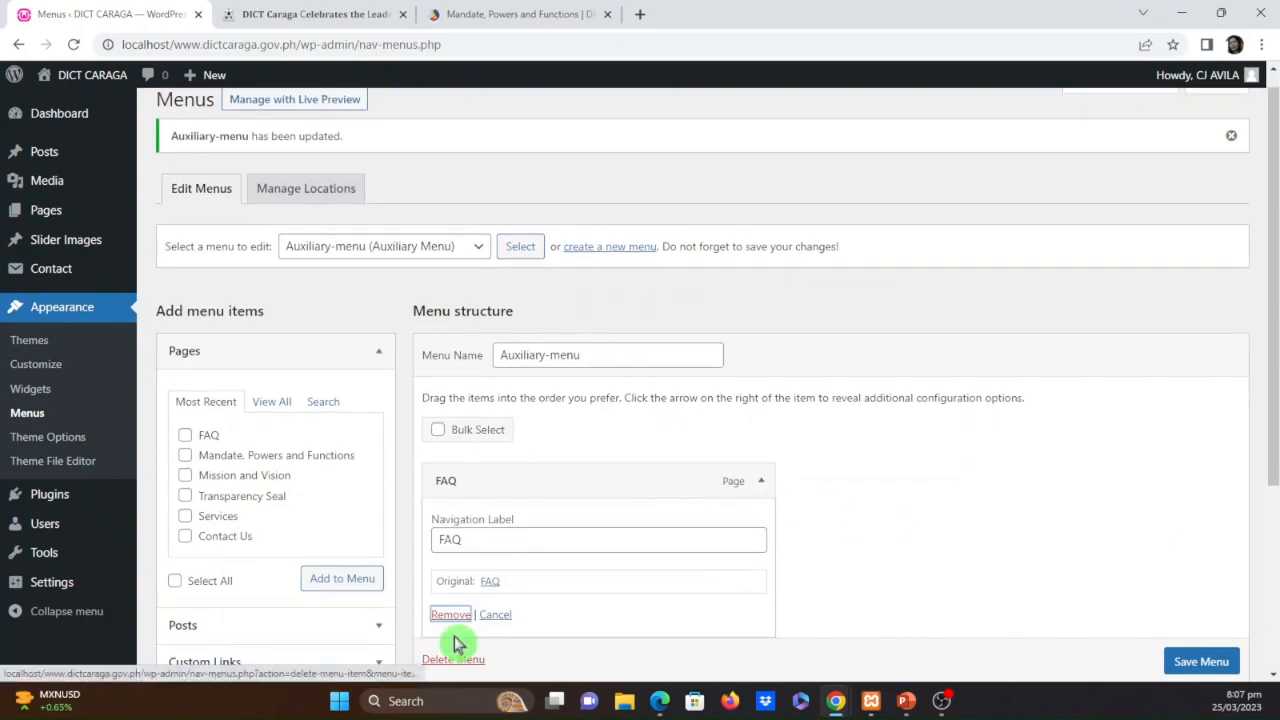
pyautogui.click(450, 614)
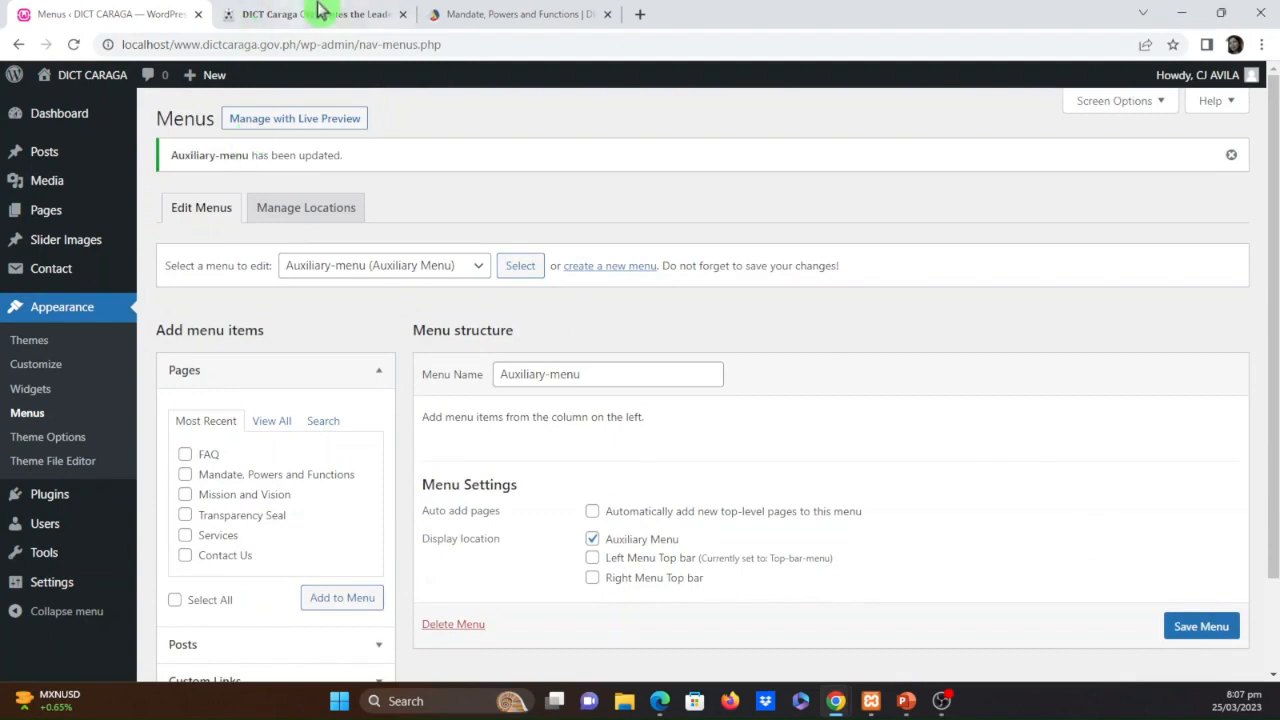
# Reload the leadership turnover post page and examine its layout where the auxiliary menu is displayed
pyautogui.click(357, 14)
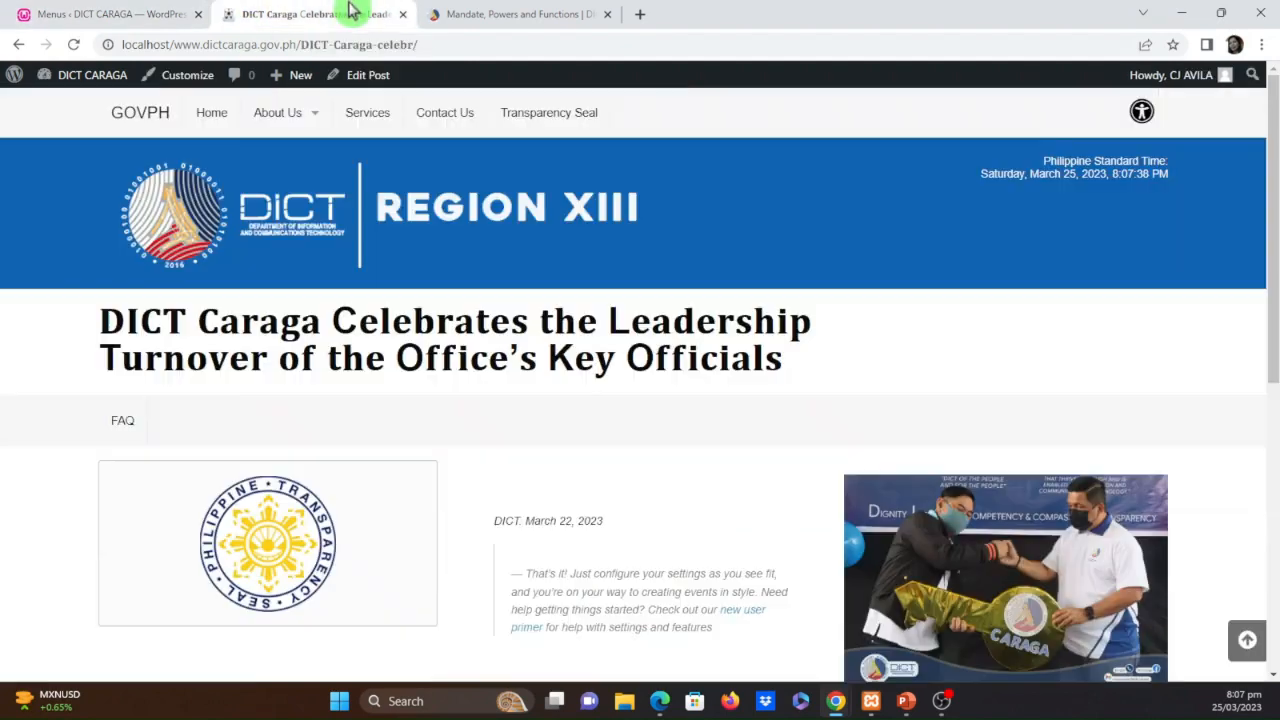
pyautogui.click(74, 45)
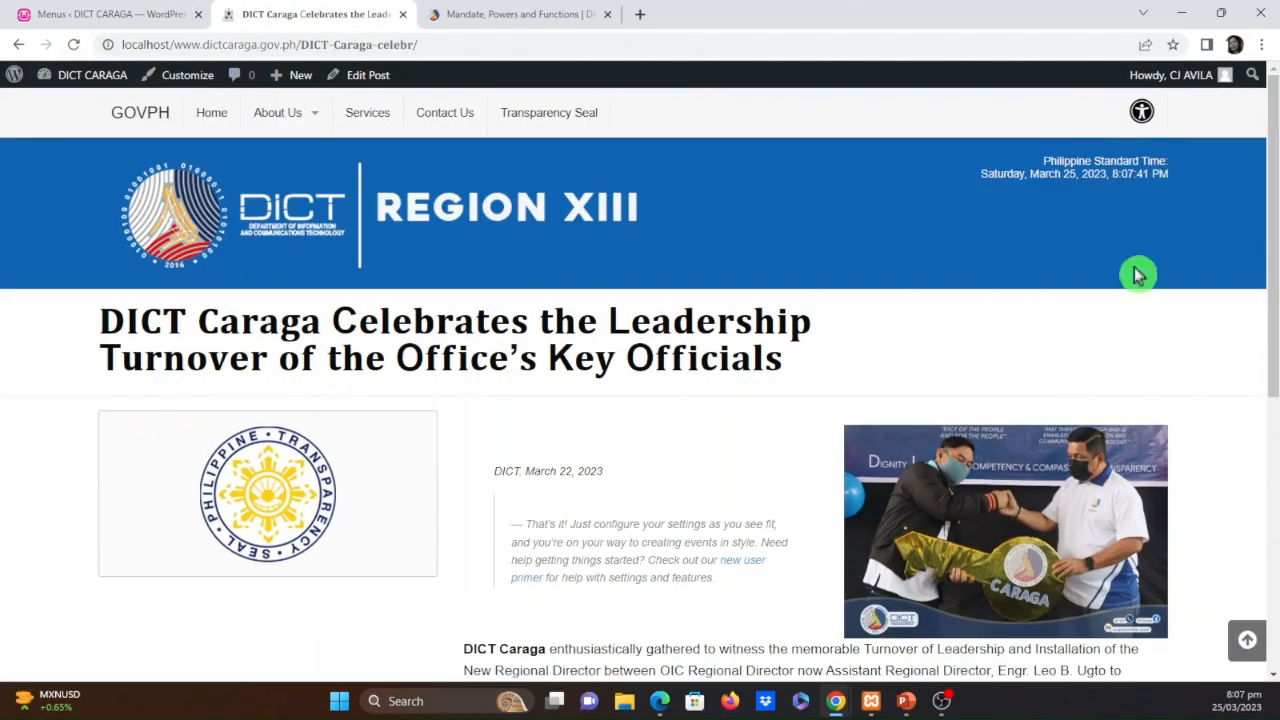
pyautogui.scroll(-3, 637, 440)
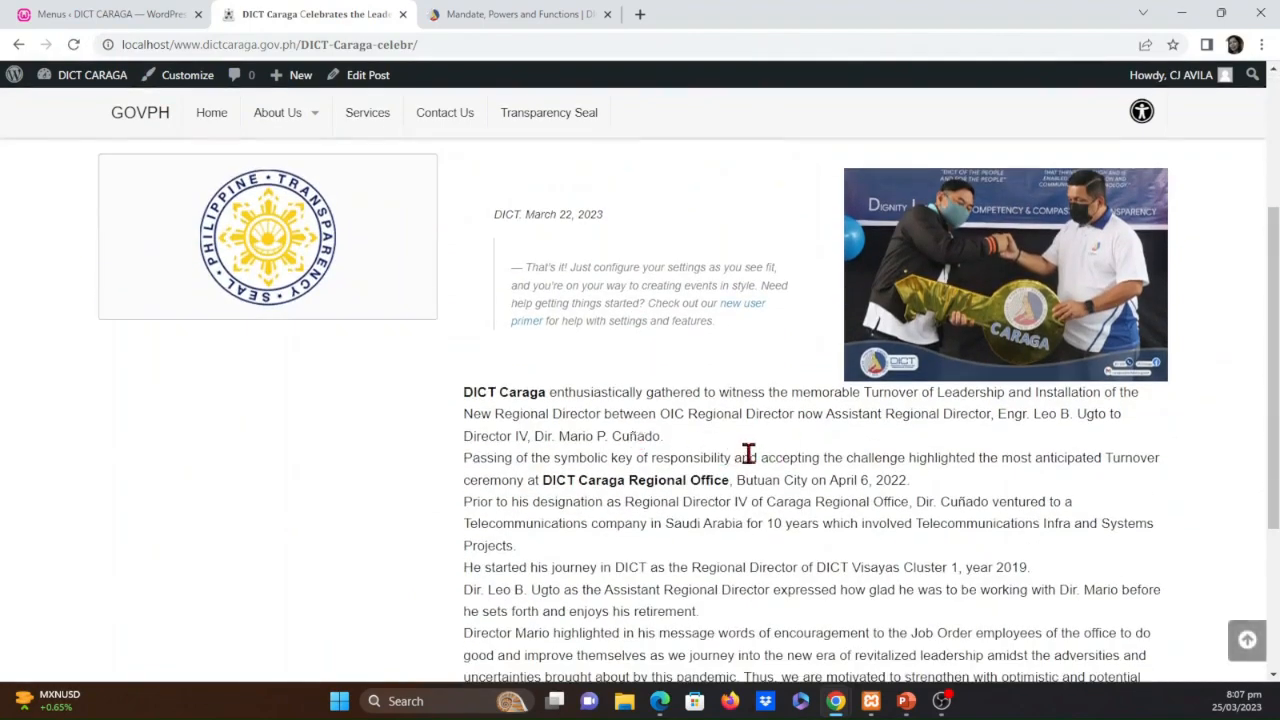
# Return from the leadership turnover post page to the menu editor and load Top-bar-menu for editing
pyautogui.scroll(3, 749, 451)
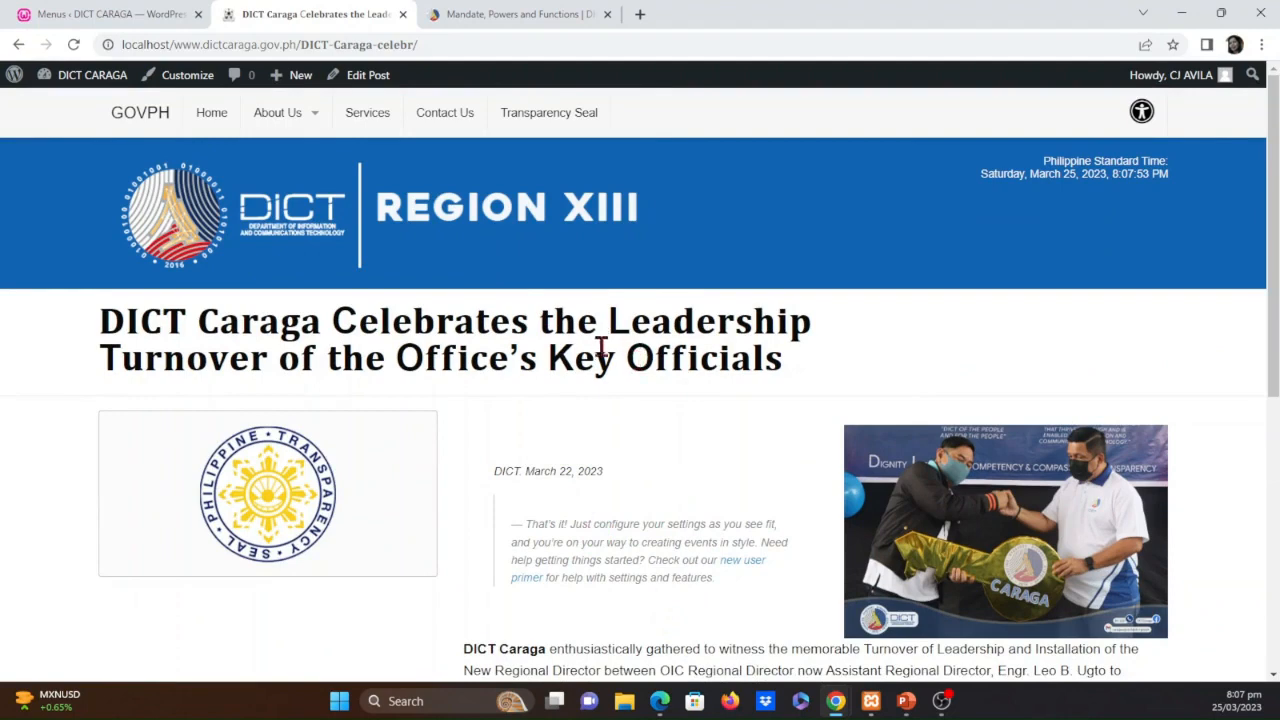
pyautogui.moveTo(320, 177)
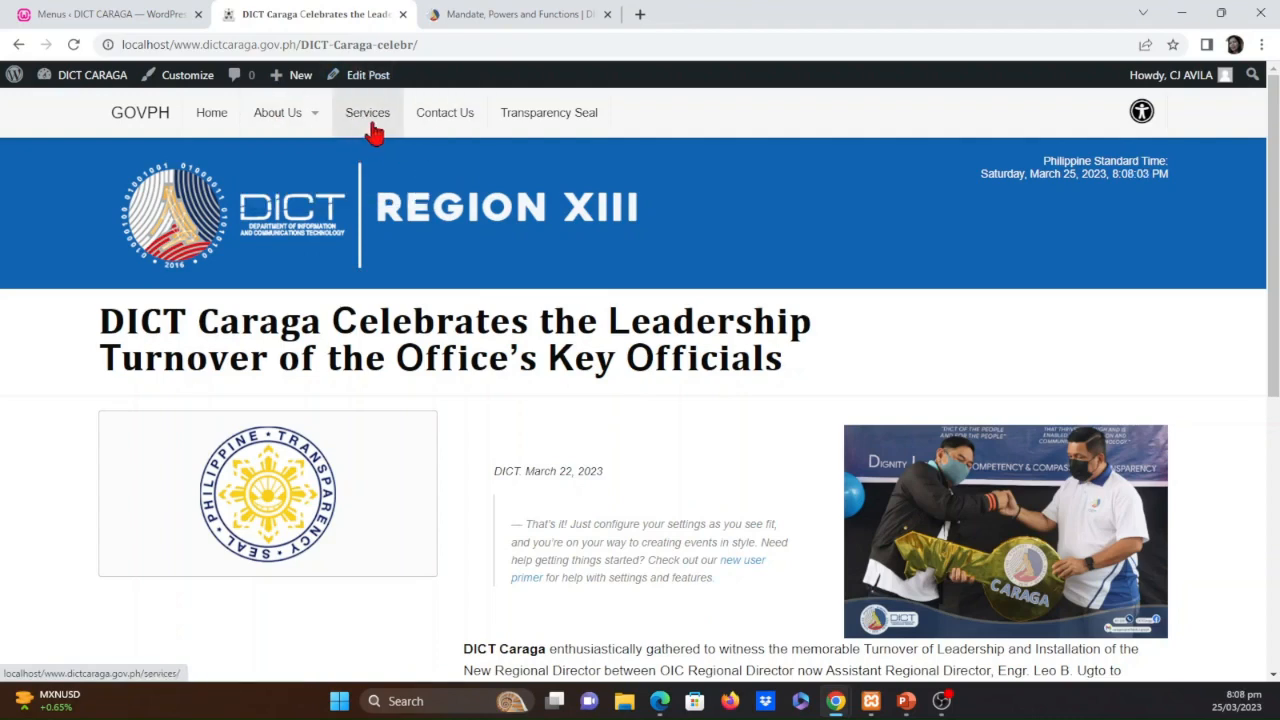
pyautogui.click(137, 15)
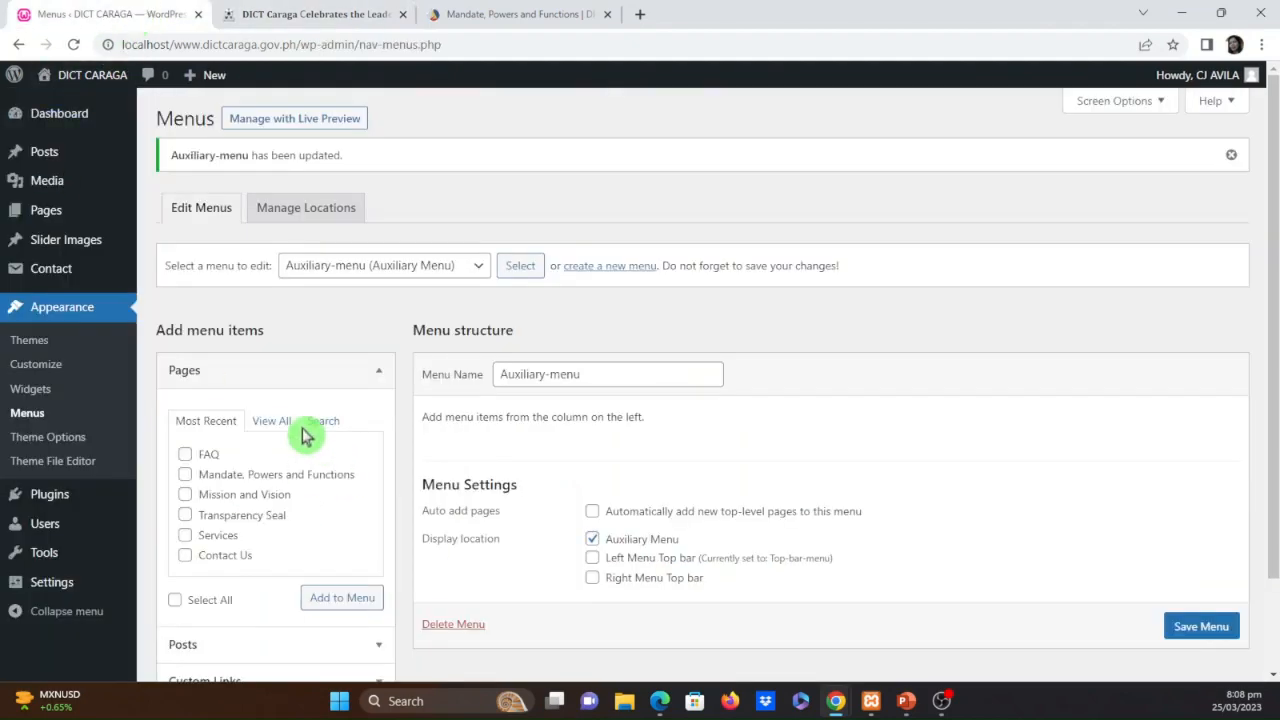
pyautogui.click(408, 272)
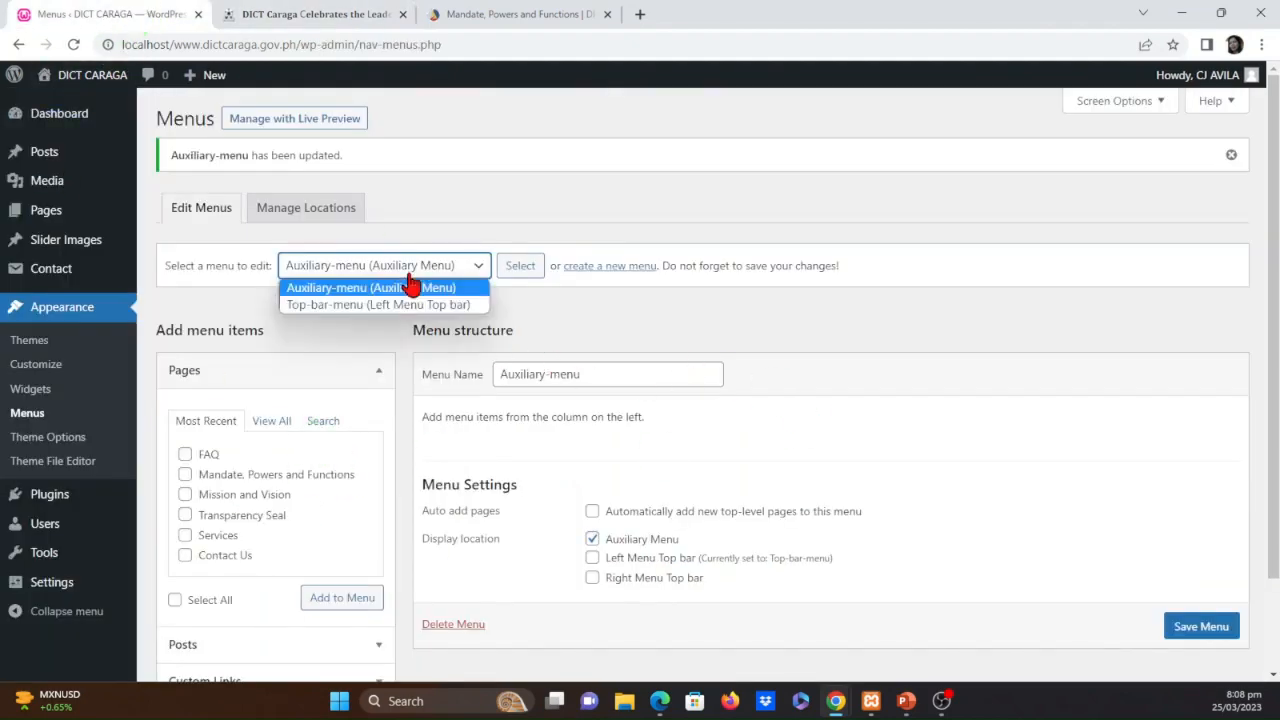
pyautogui.click(408, 305)
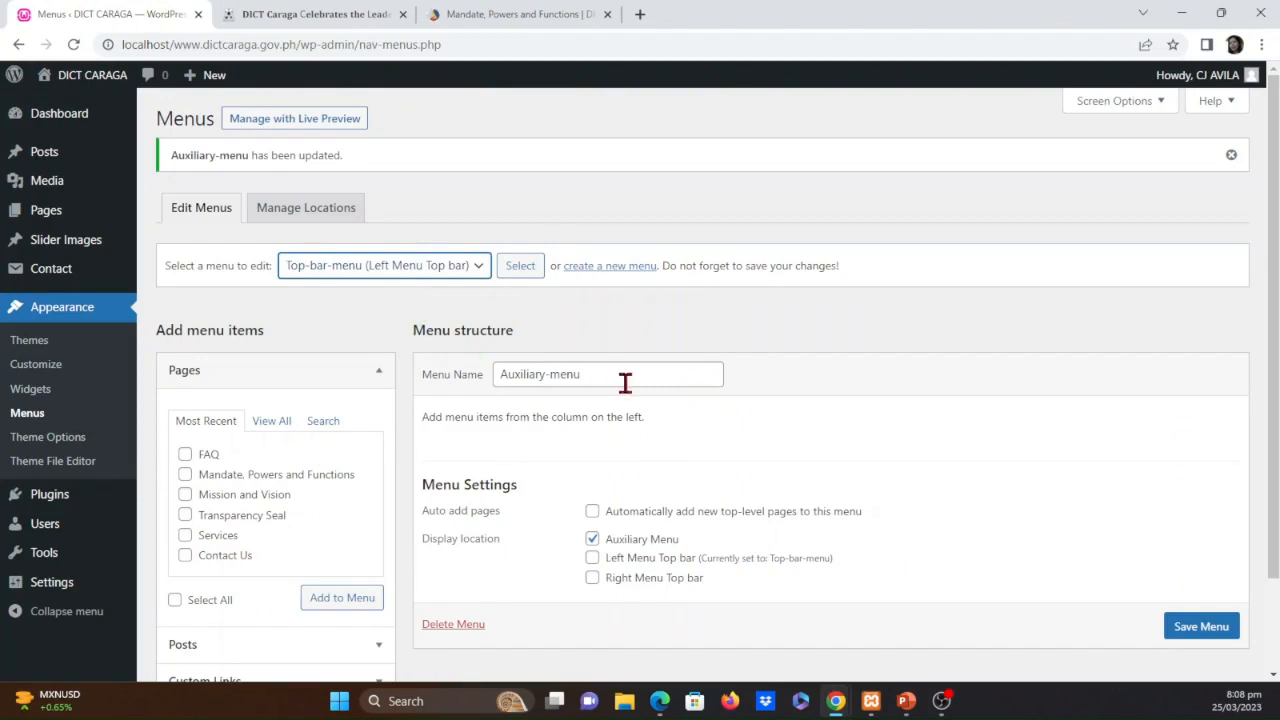
pyautogui.click(515, 272)
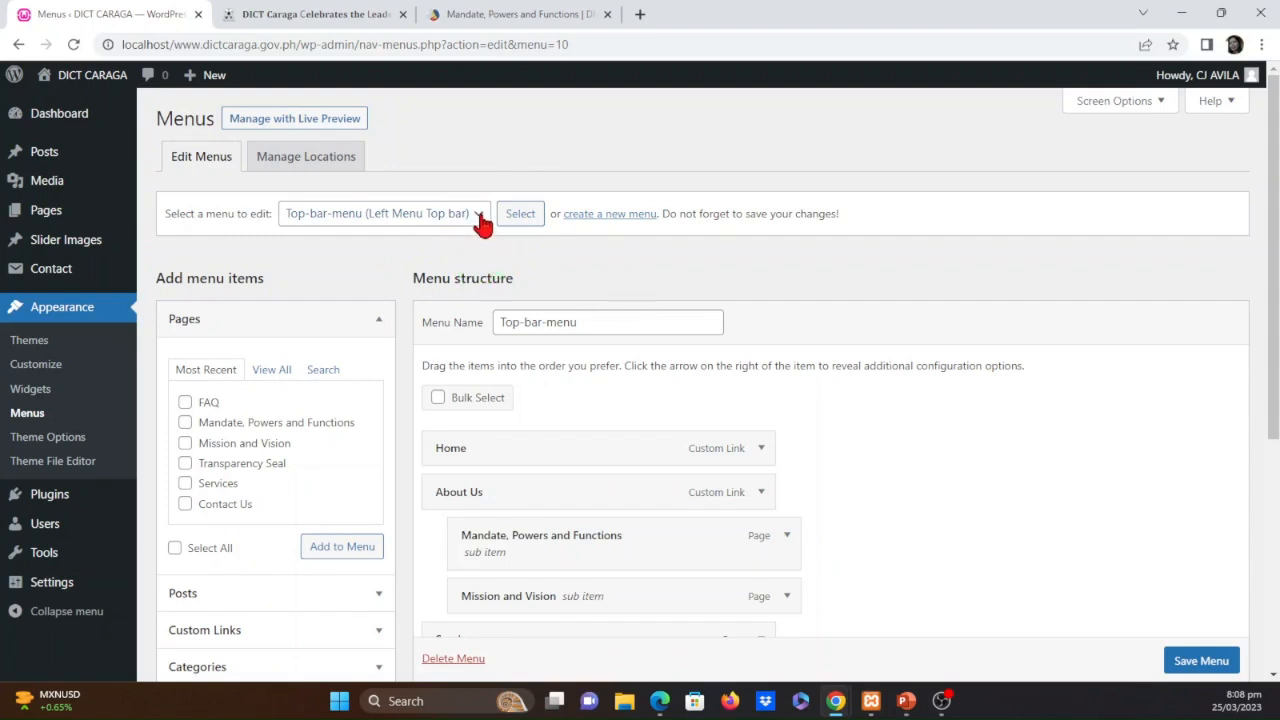
# Switch the menu being edited to Auxiliary-menu and back to Top-bar-menu
pyautogui.click(481, 215)
pyautogui.click(408, 240)
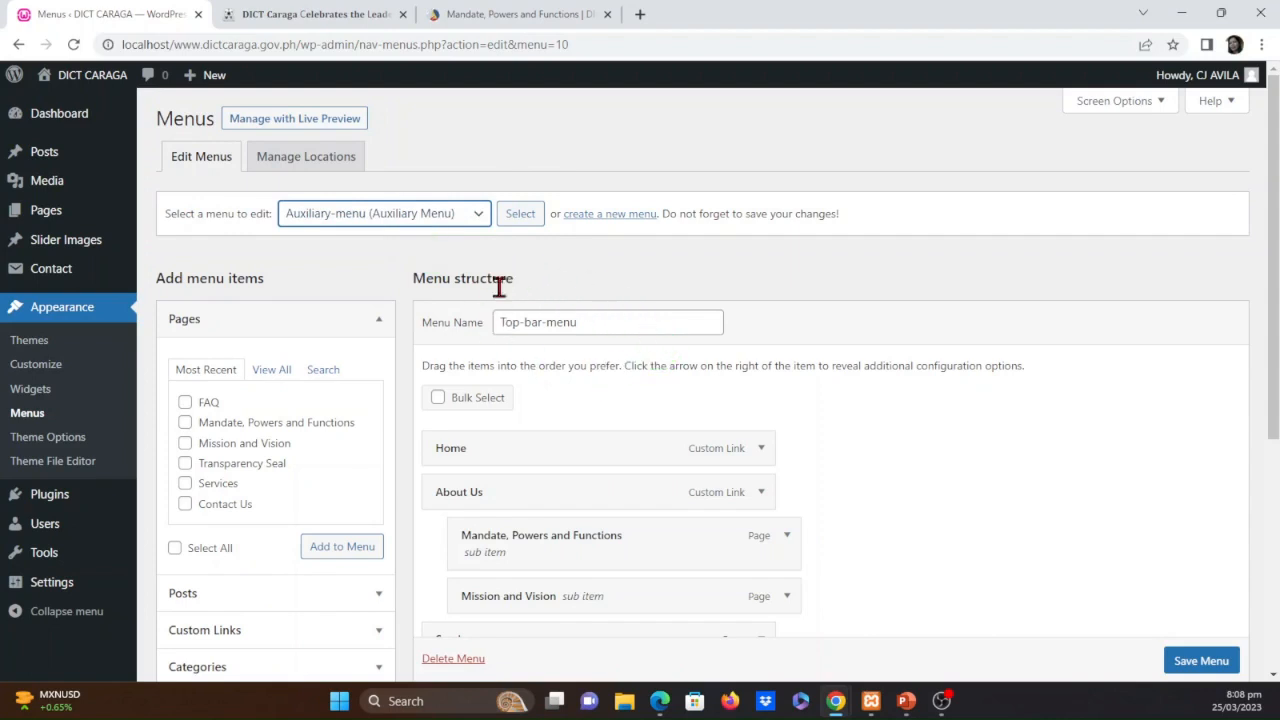
pyautogui.click(515, 224)
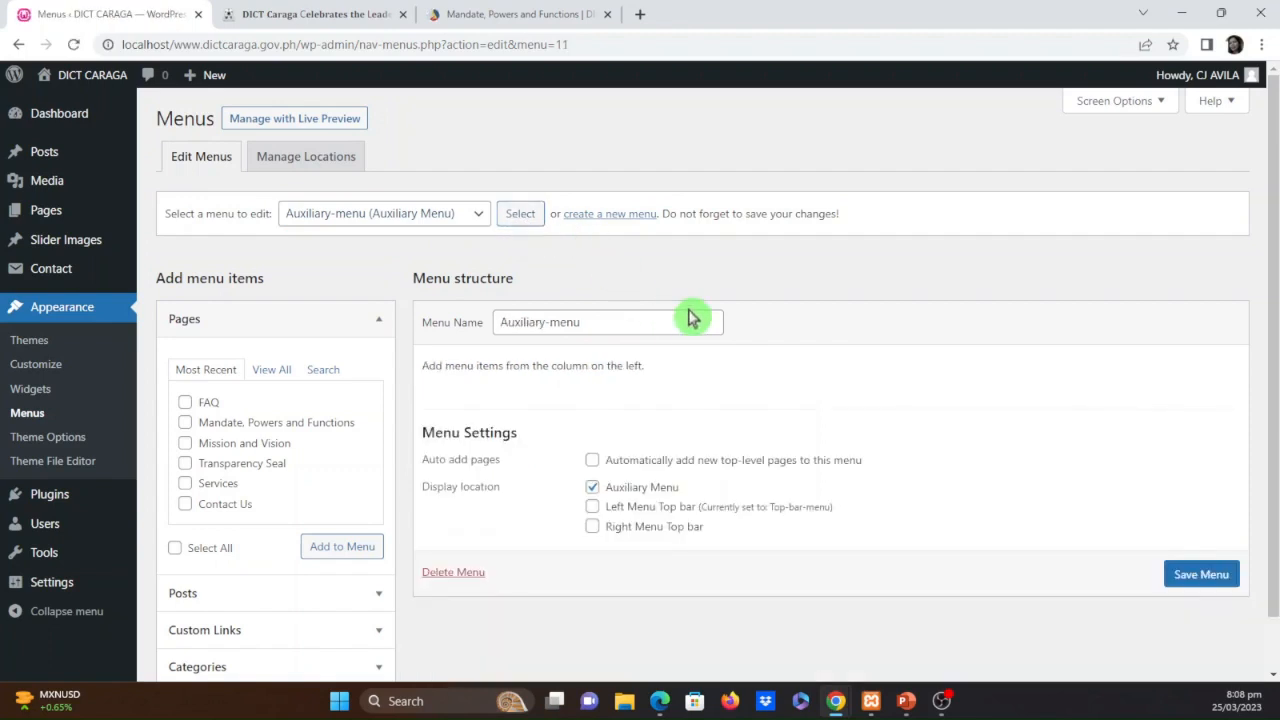
pyautogui.click(470, 219)
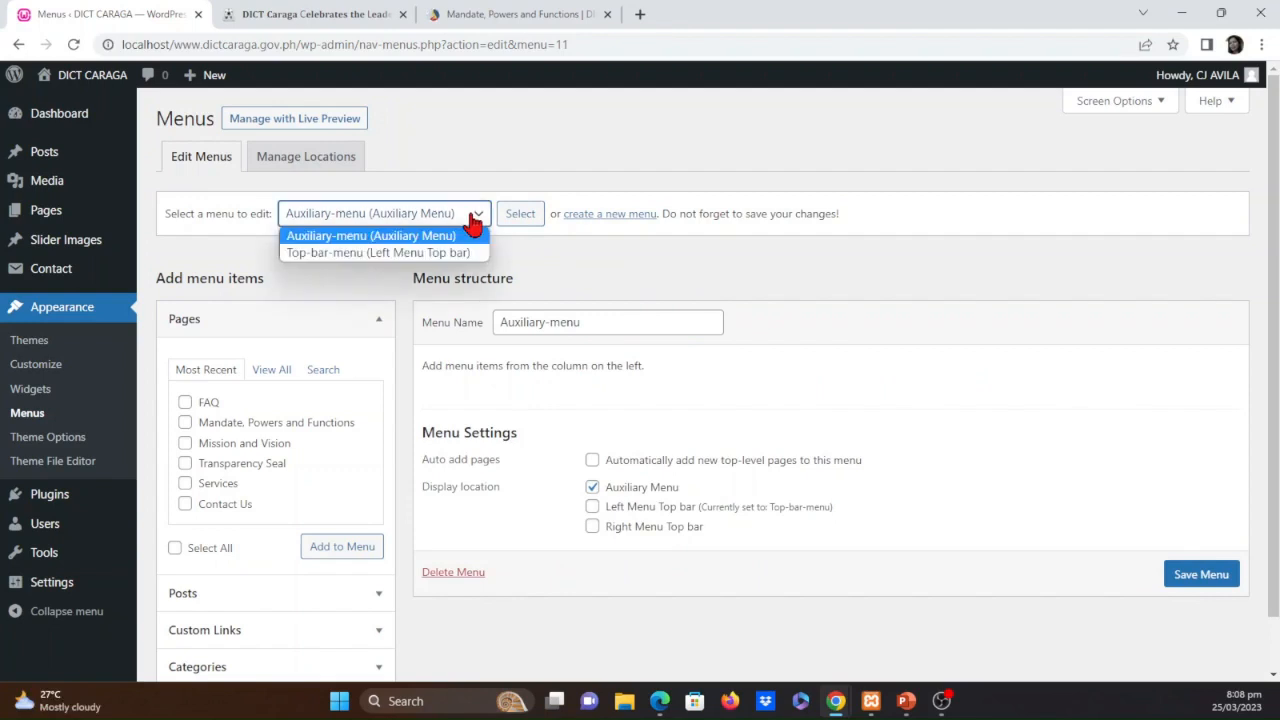
pyautogui.click(367, 253)
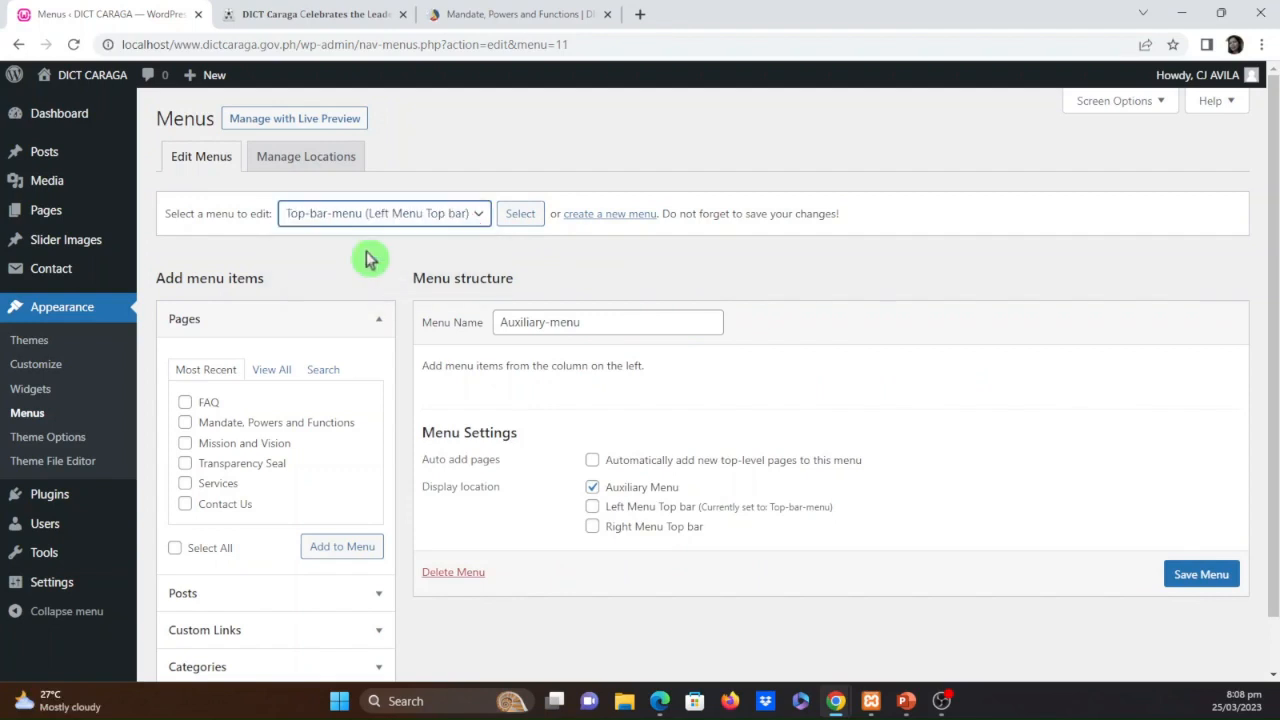
pyautogui.click(518, 222)
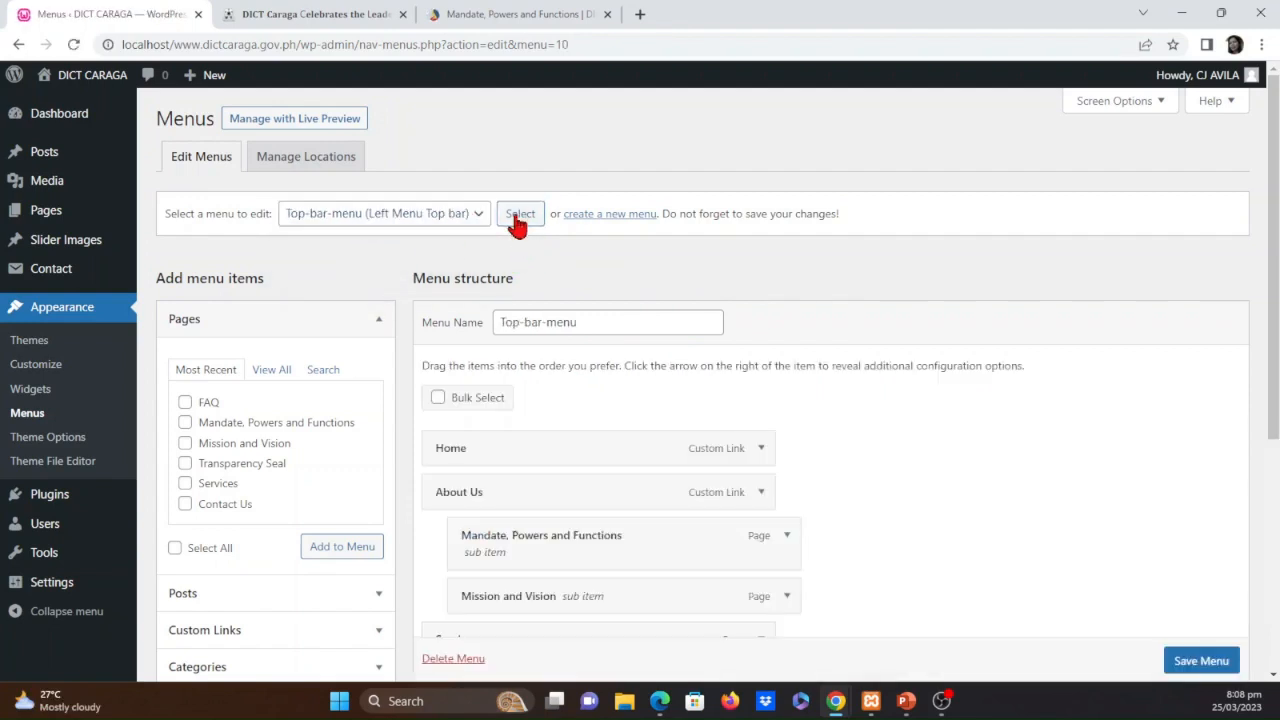
# Add a custom link with the text Trainings and the URL # to Top-bar-menu
pyautogui.scroll(-2, 980, 505)
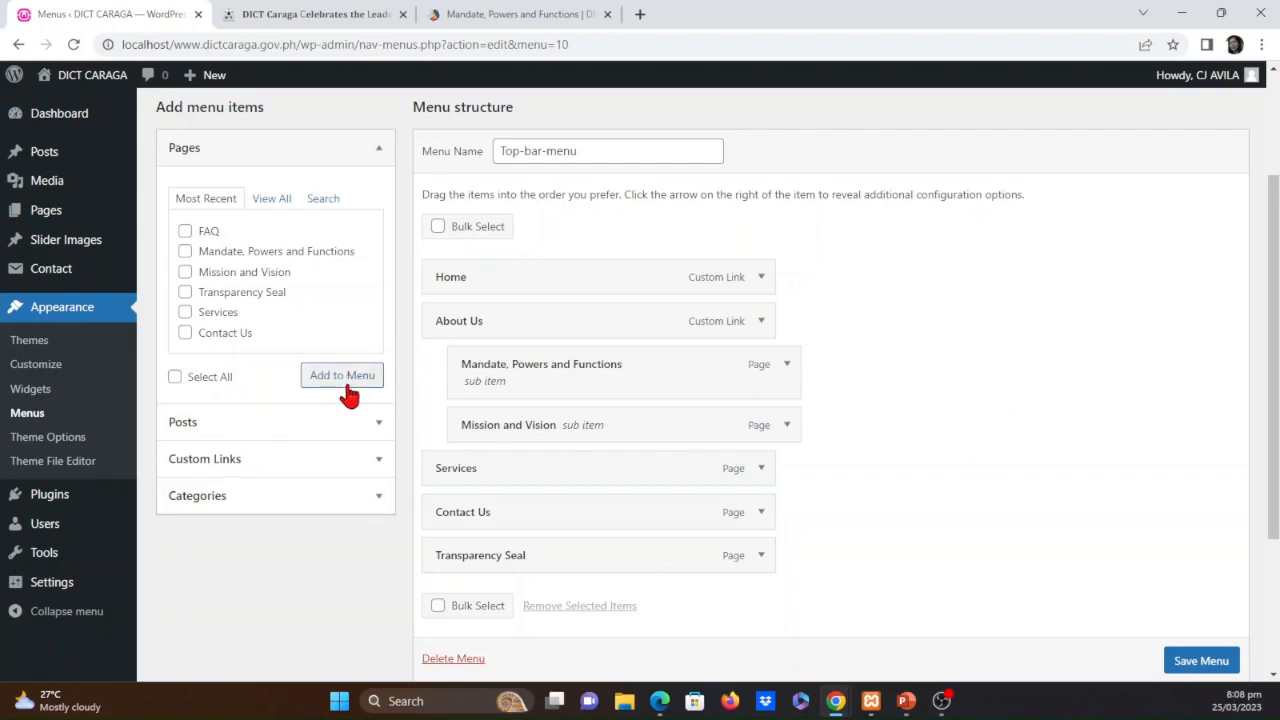
pyautogui.click(379, 470)
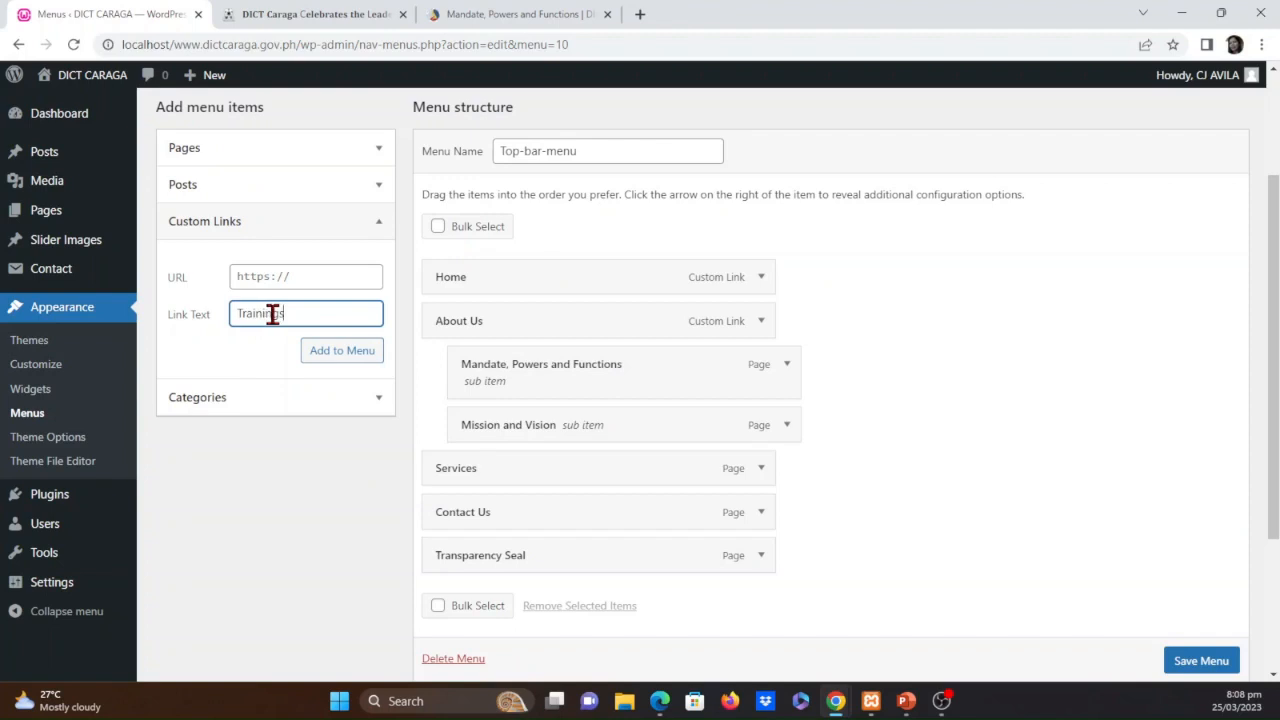
pyautogui.click(330, 363)
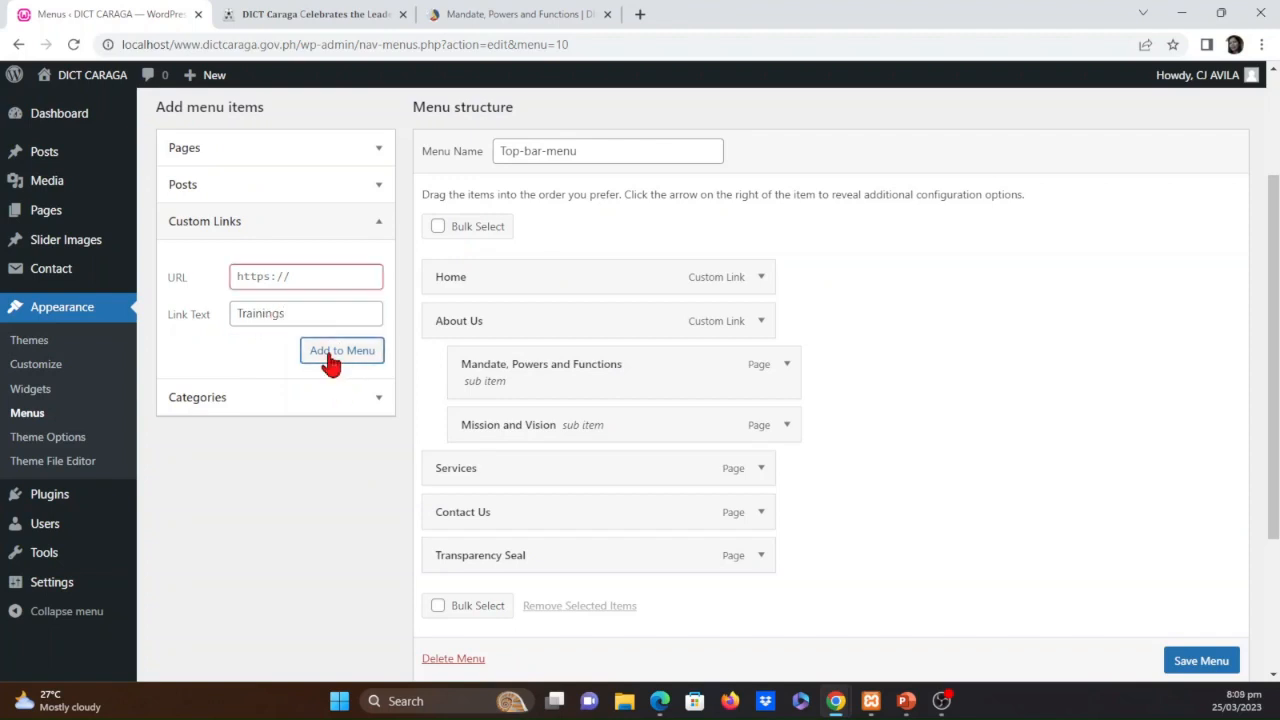
pyautogui.click(299, 276)
pyautogui.write('#')
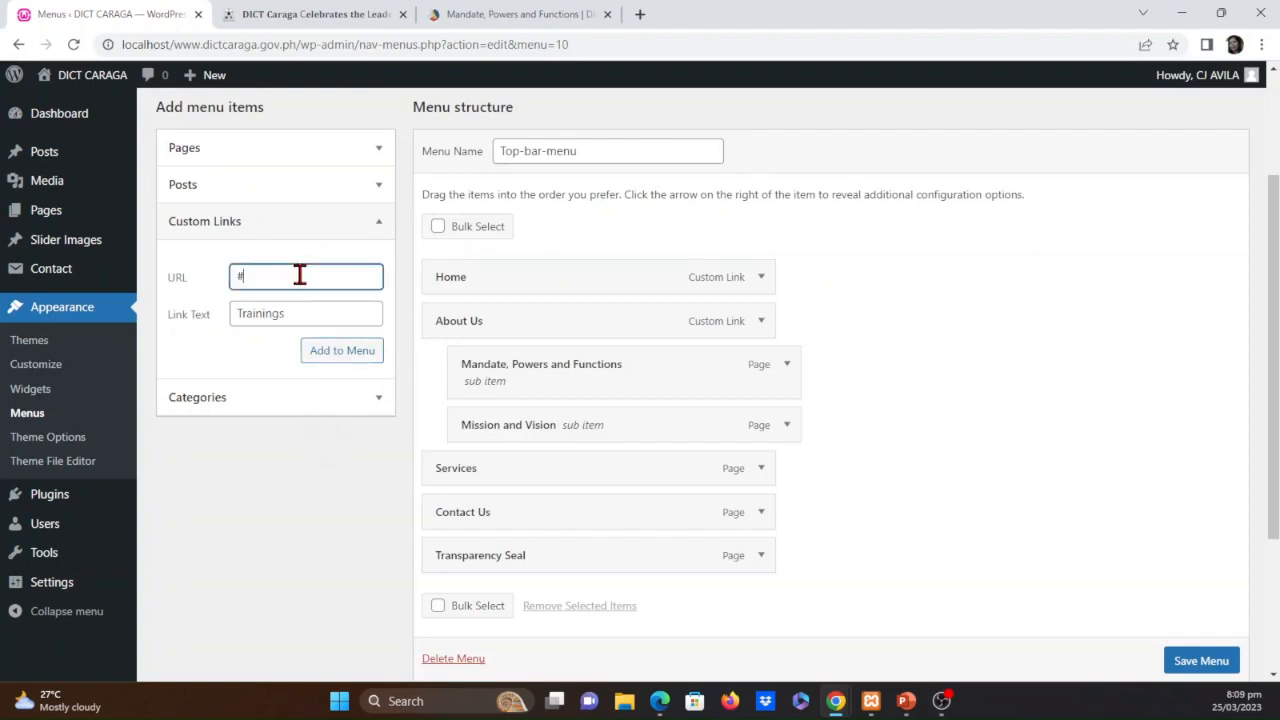
pyautogui.click(330, 352)
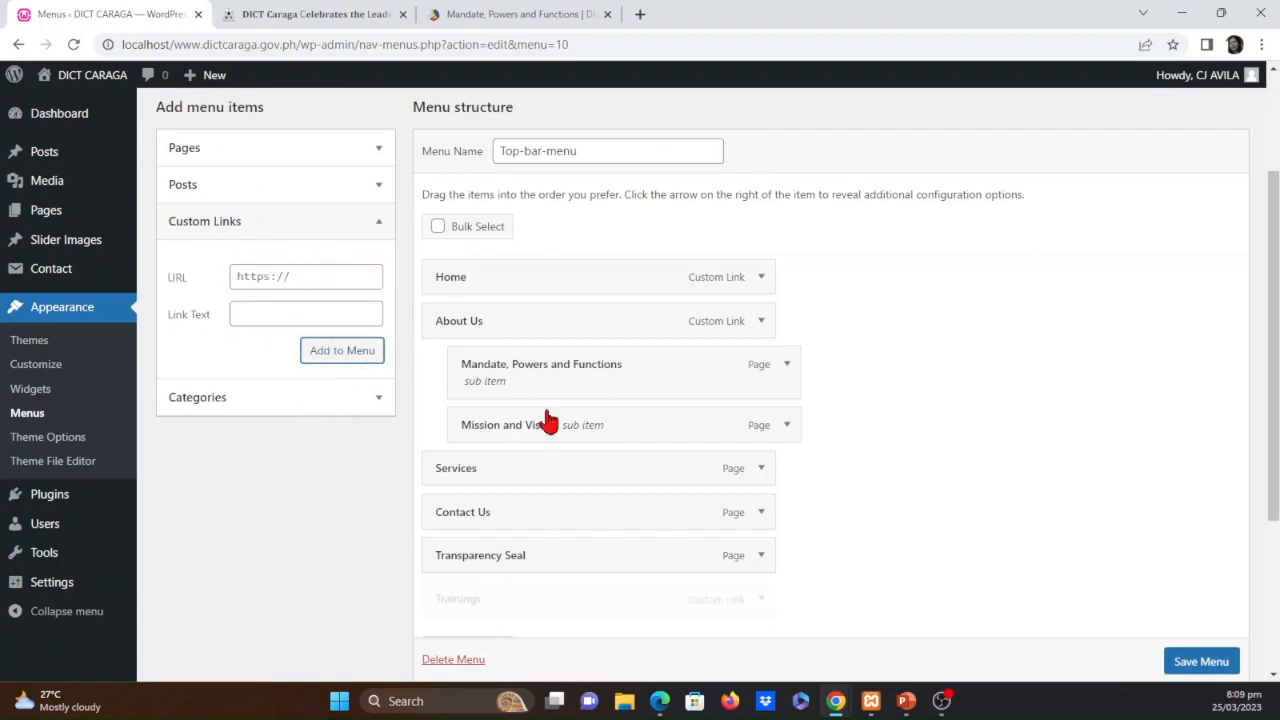
# Move the Trainings item above Services as a top-level item in Top-bar-menu and save the menu
pyautogui.scroll(-3, 900, 565)
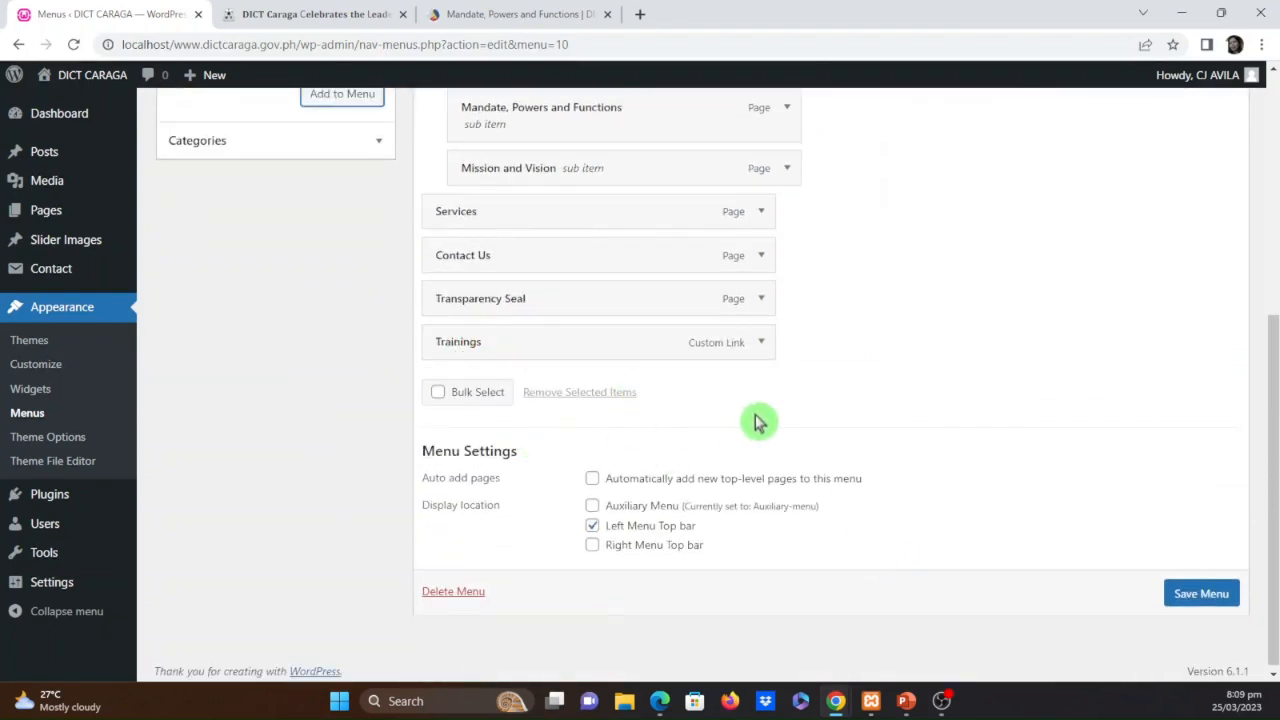
pyautogui.moveTo(471, 345); pyautogui.dragTo(470, 290)
pyautogui.moveTo(467, 224); pyautogui.dragTo(468, 220)
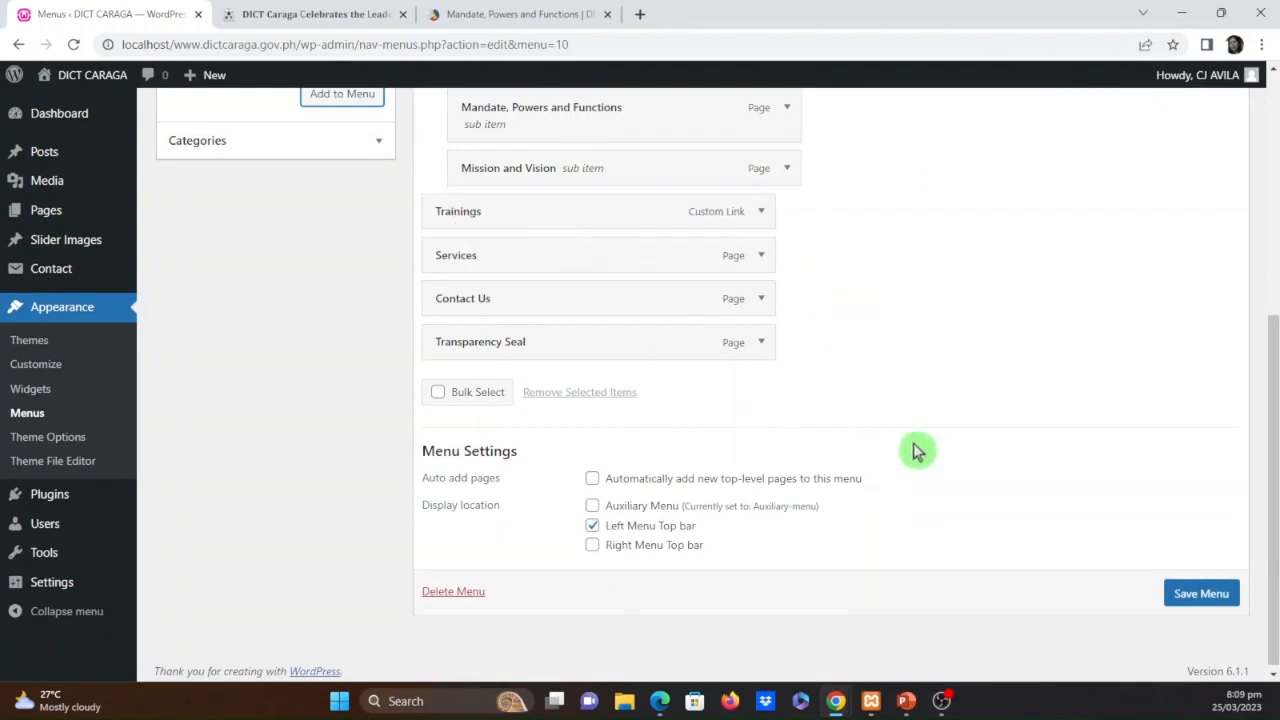
pyautogui.click(1219, 598)
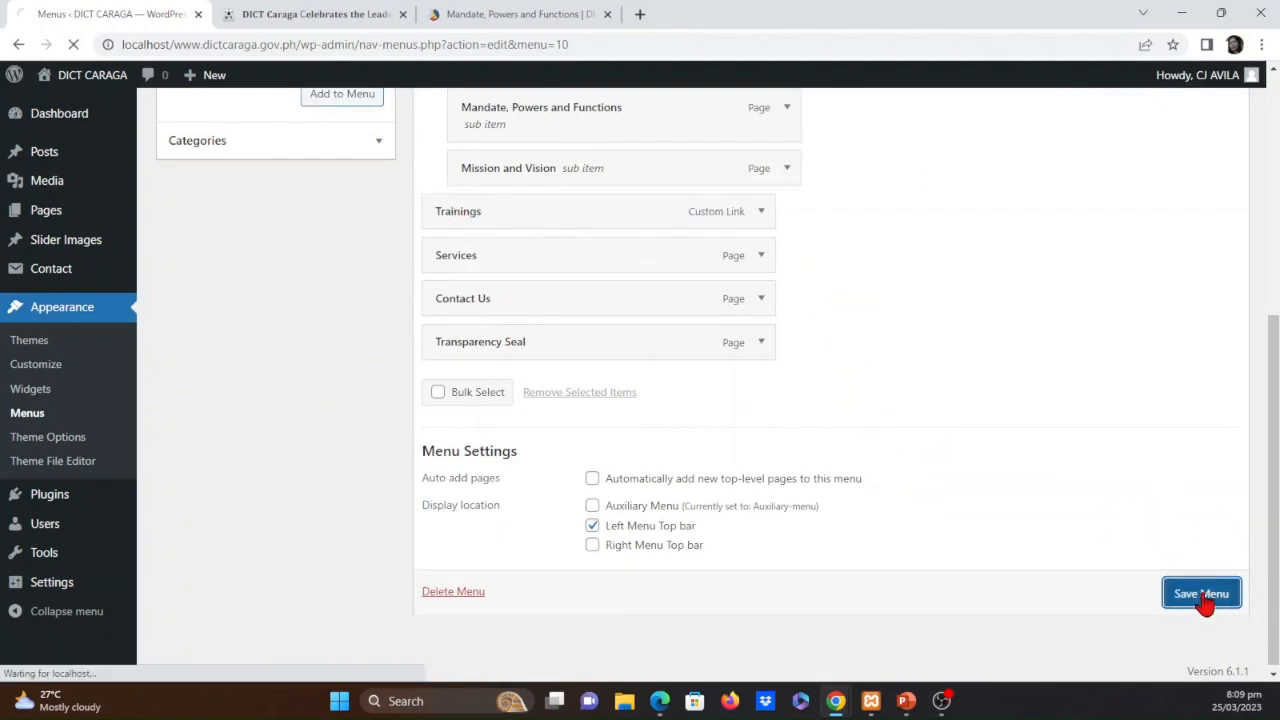
# Reload the leadership turnover post page to check its top bar, and examine the Services submenu on dict.gov.ph
pyautogui.click(290, 14)
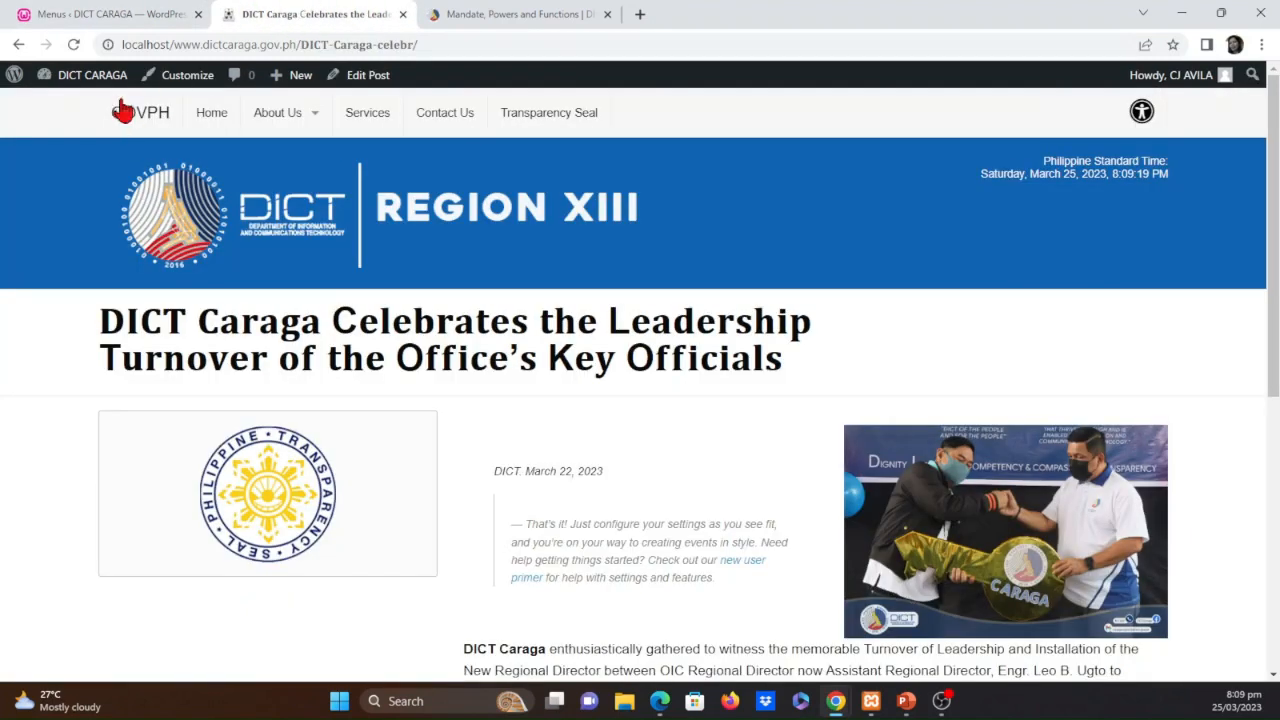
pyautogui.click(73, 45)
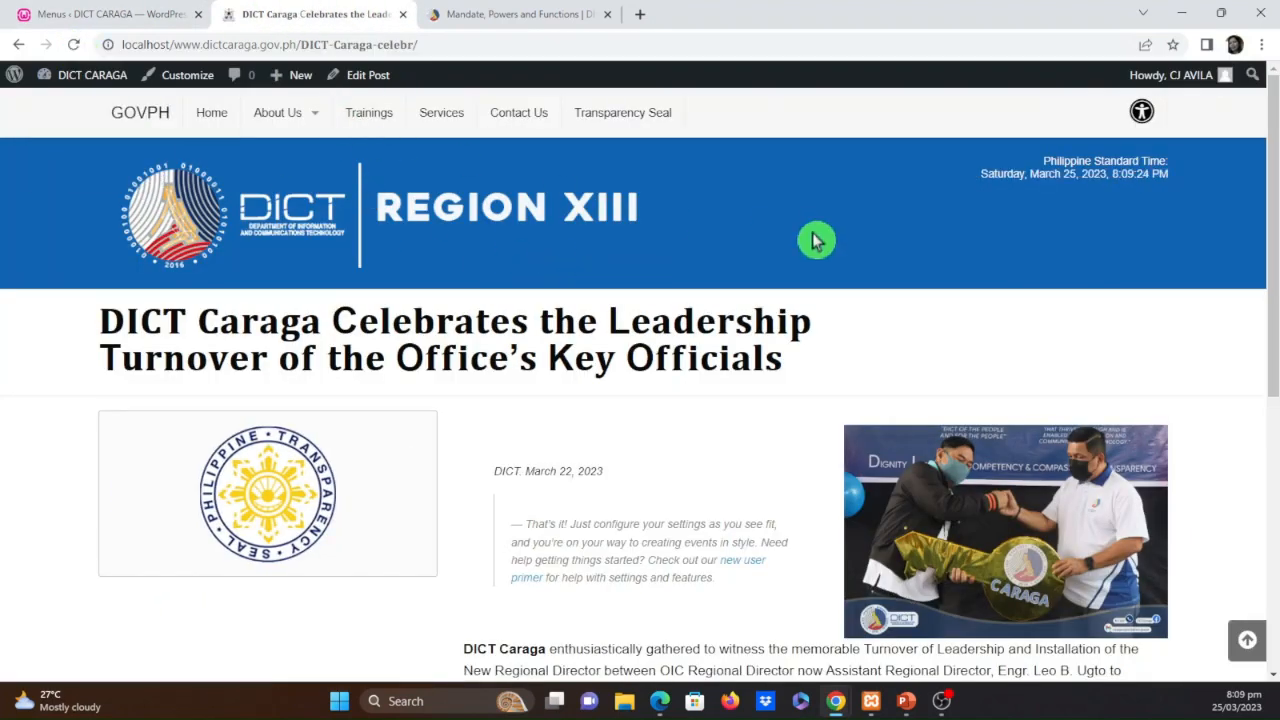
pyautogui.click(483, 10)
pyautogui.moveTo(477, 66)
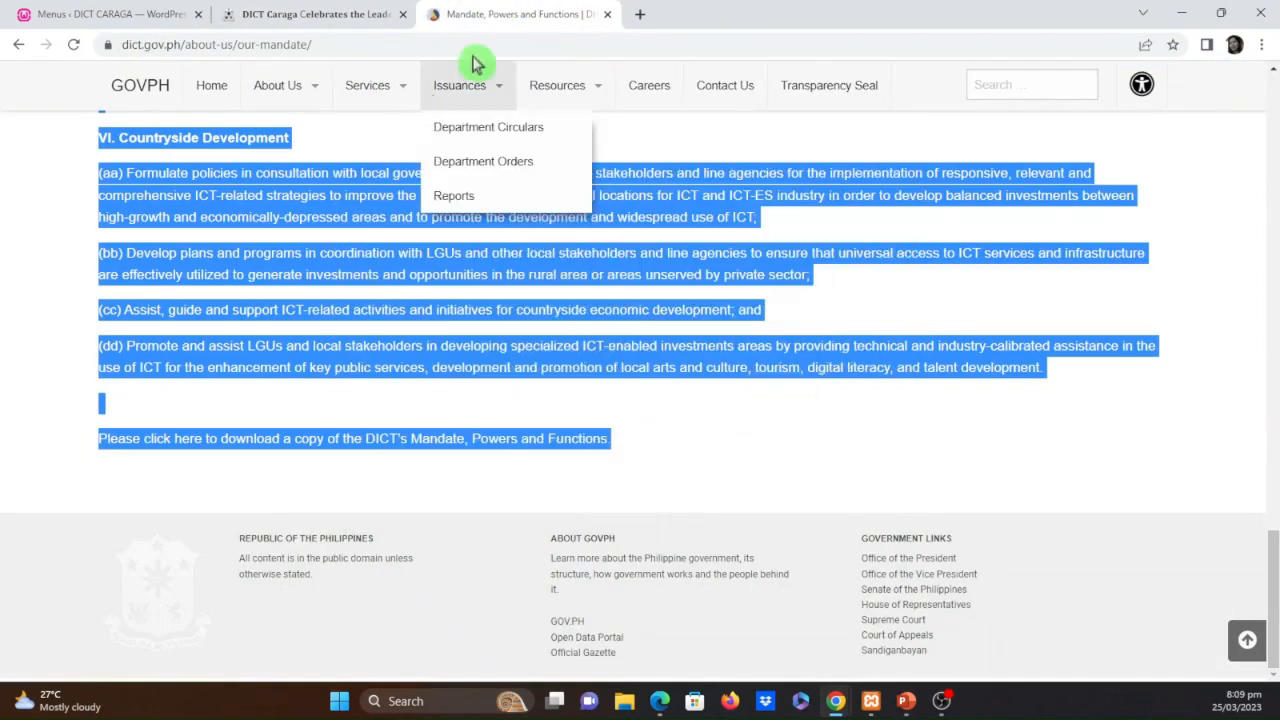
pyautogui.moveTo(386, 88)
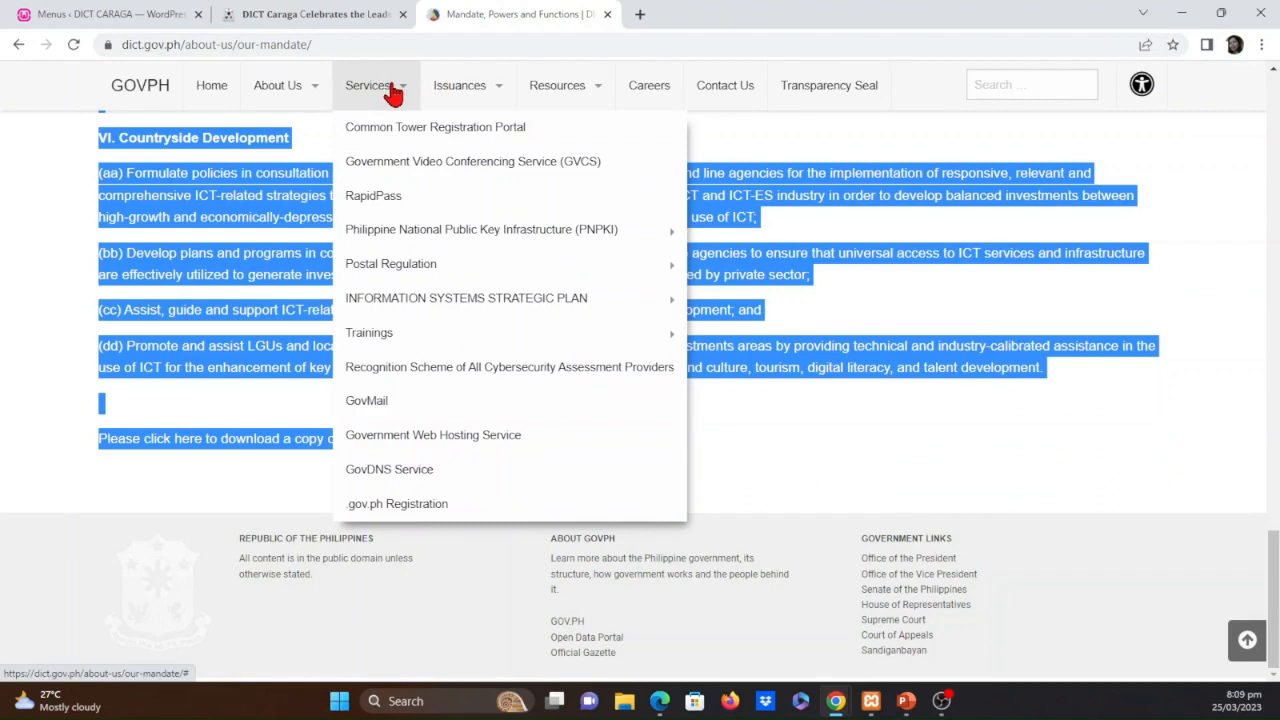
pyautogui.moveTo(441, 343)
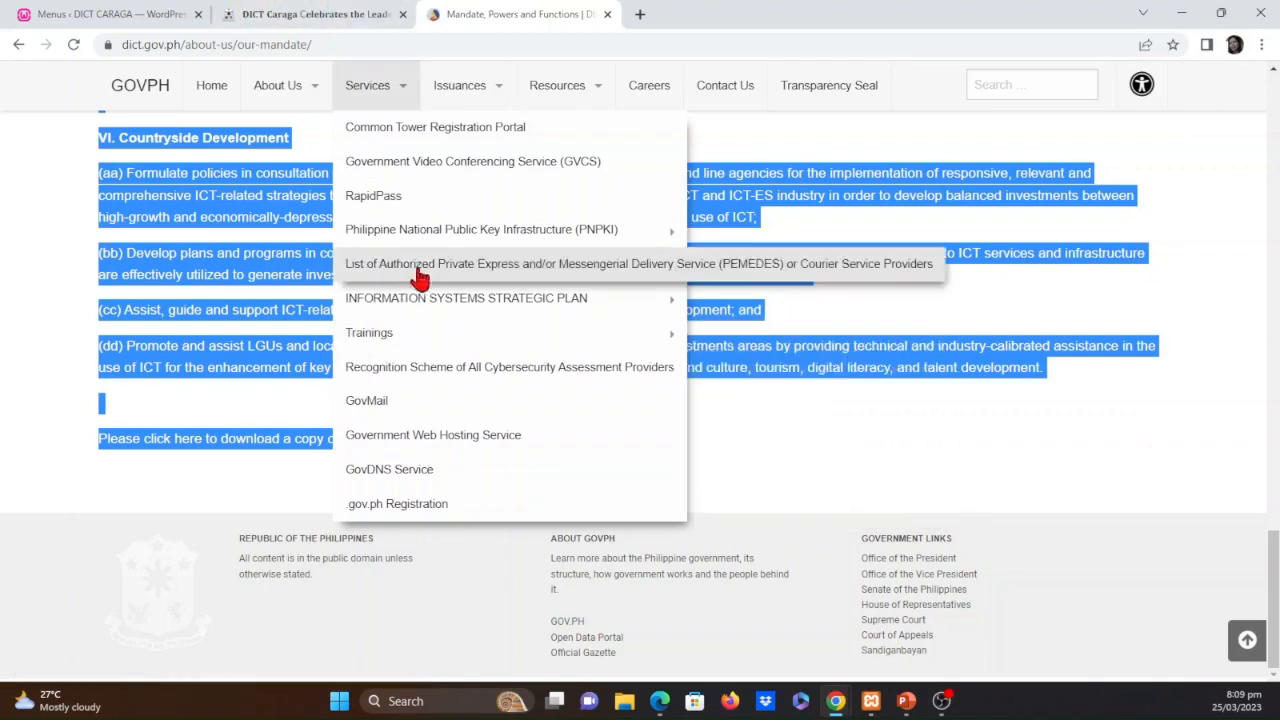
# Return to the menu editor, make Trainings a sub item of Services in Top-bar-menu, and expand its settings
pyautogui.click(128, 14)
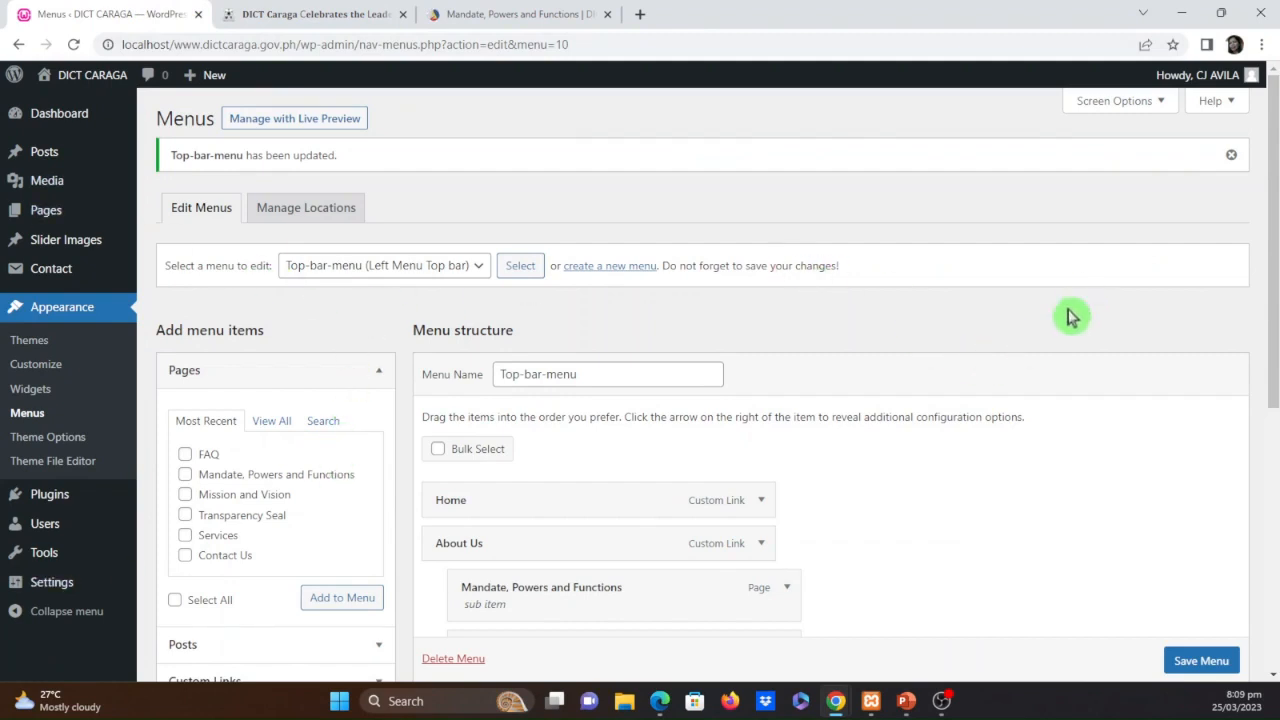
pyautogui.scroll(-1, 285, 520)
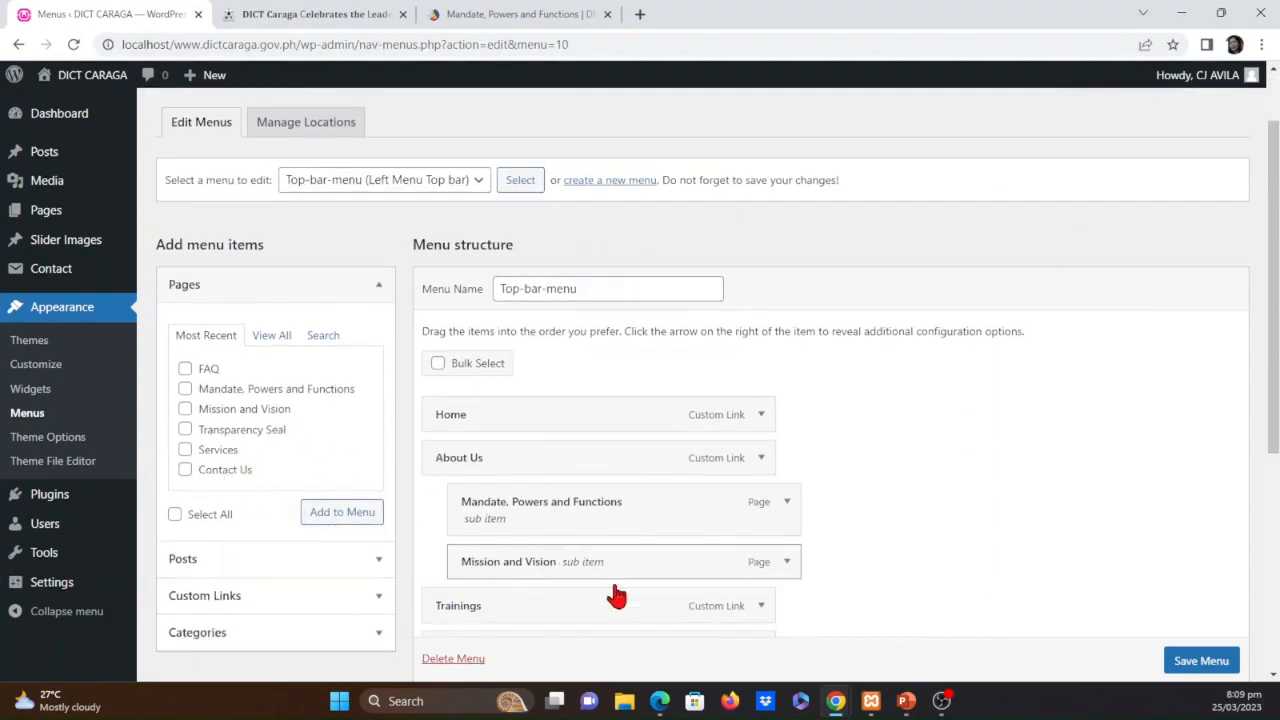
pyautogui.scroll(-1, 580, 610)
pyautogui.scroll(-2, 543, 545)
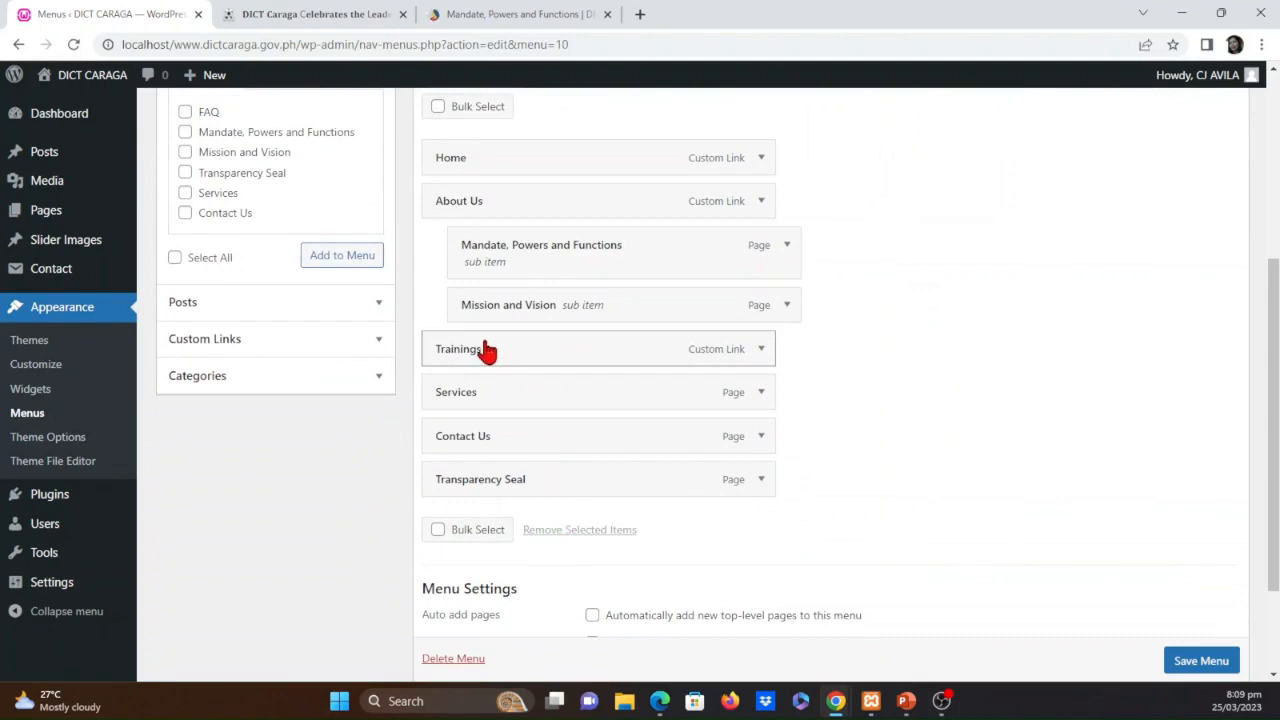
pyautogui.moveTo(487, 350); pyautogui.dragTo(514, 382)
pyautogui.click(786, 393)
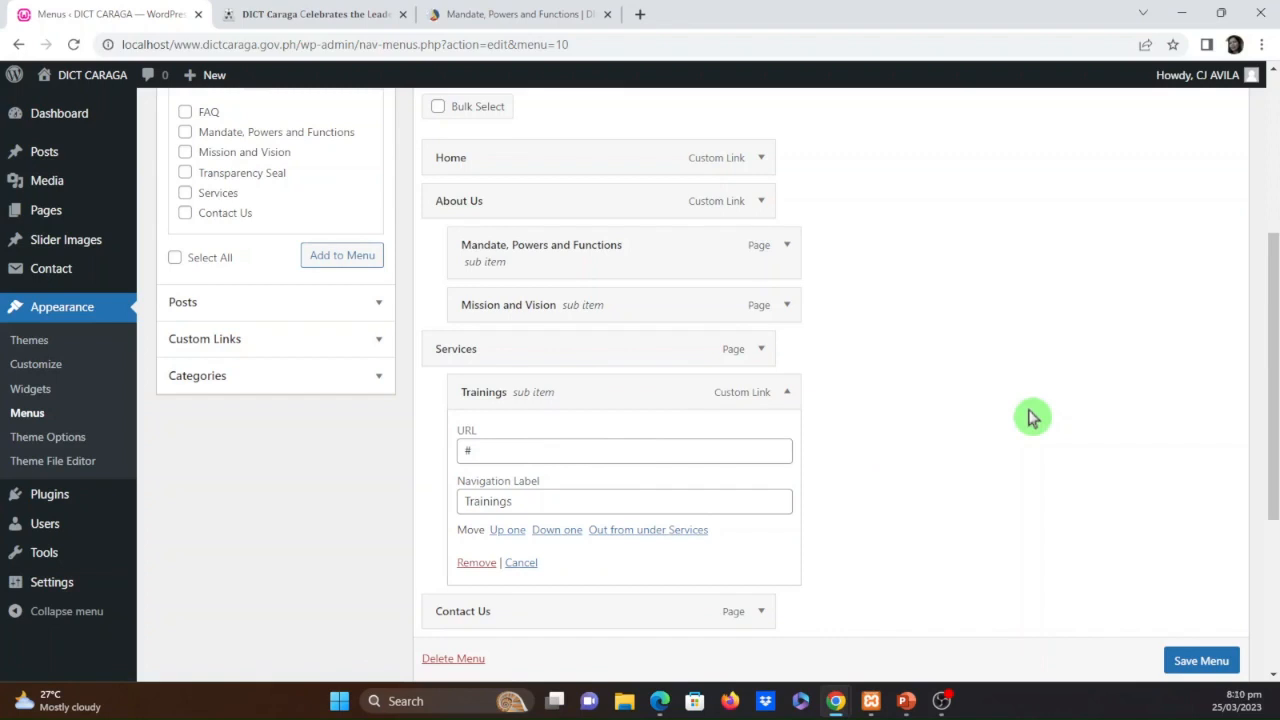
# Examine the Trainings submenu under Services on dict.gov.ph and return to the menu editor
pyautogui.click(495, 14)
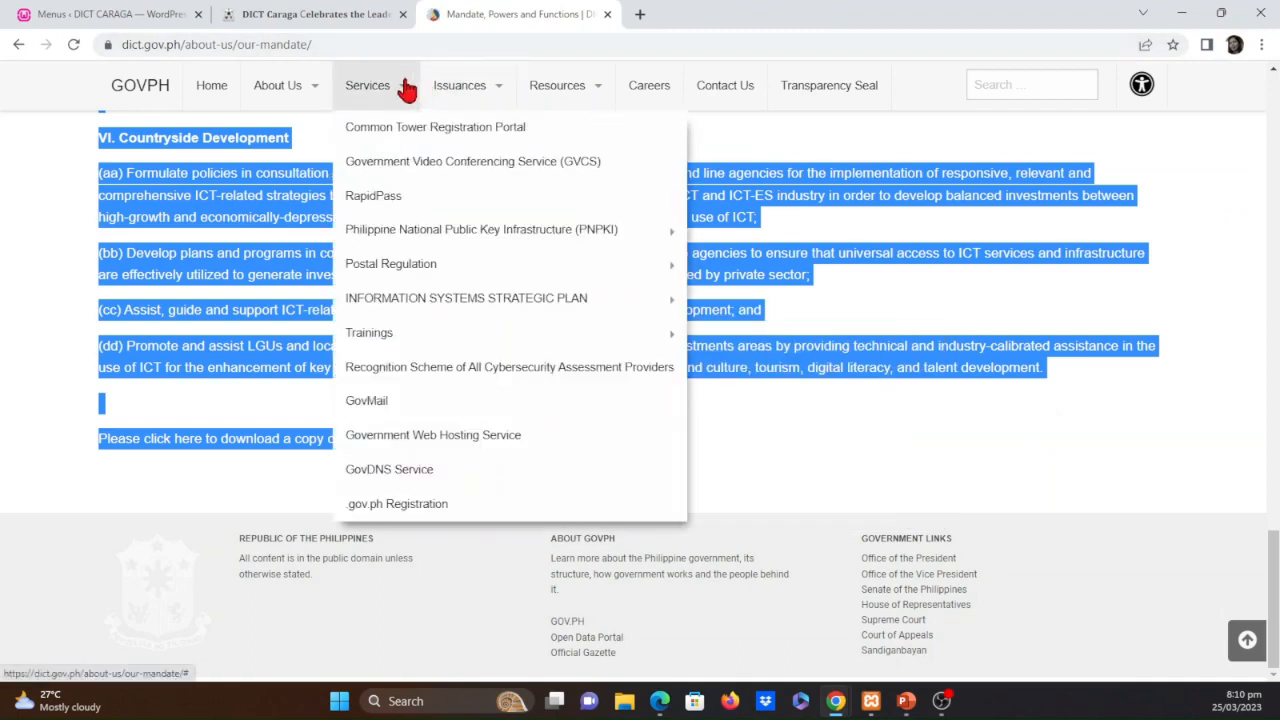
pyautogui.moveTo(563, 340)
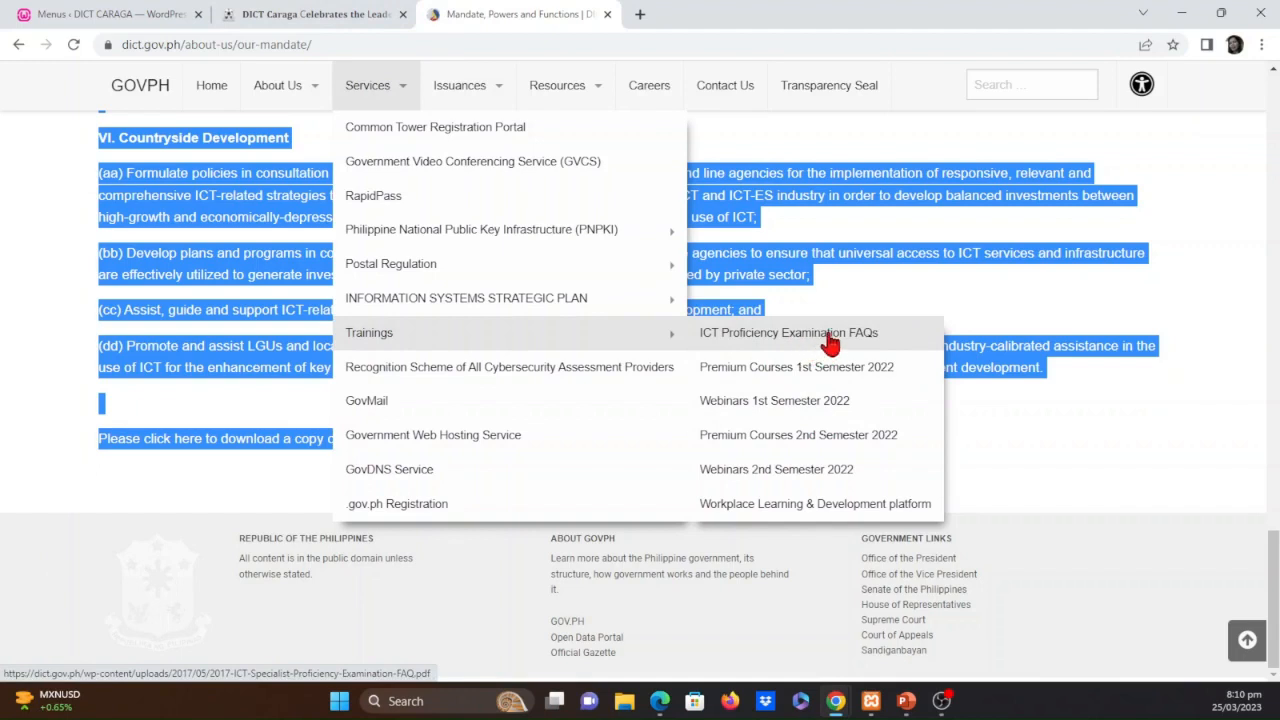
pyautogui.click(128, 14)
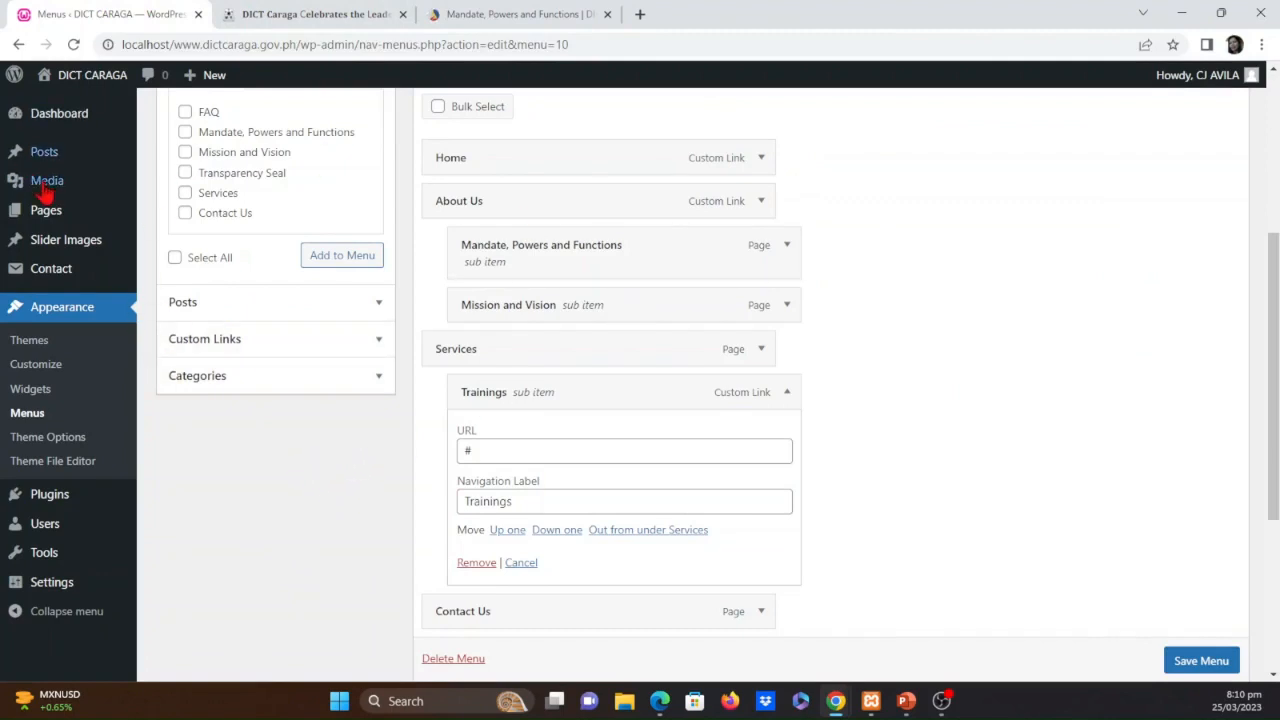
# Cancel leaving for the Pages list and save Top-bar-menu with Trainings nested under Services
pyautogui.click(47, 215)
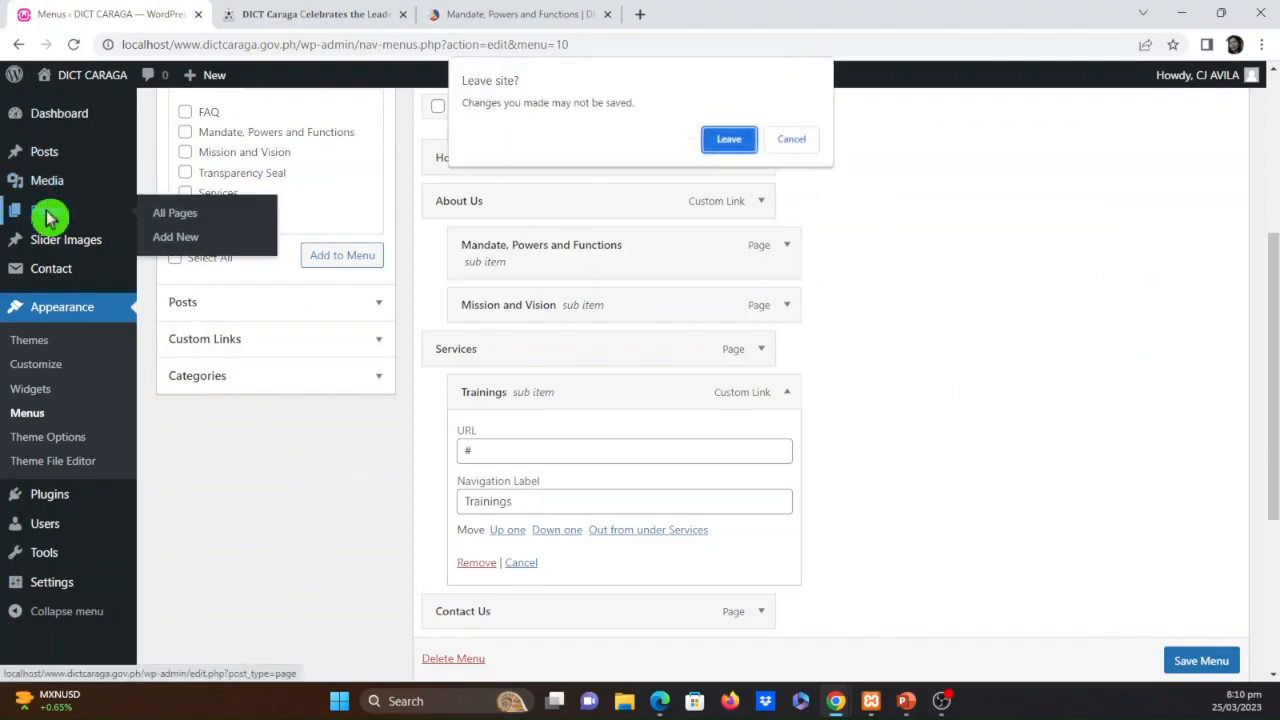
pyautogui.click(791, 140)
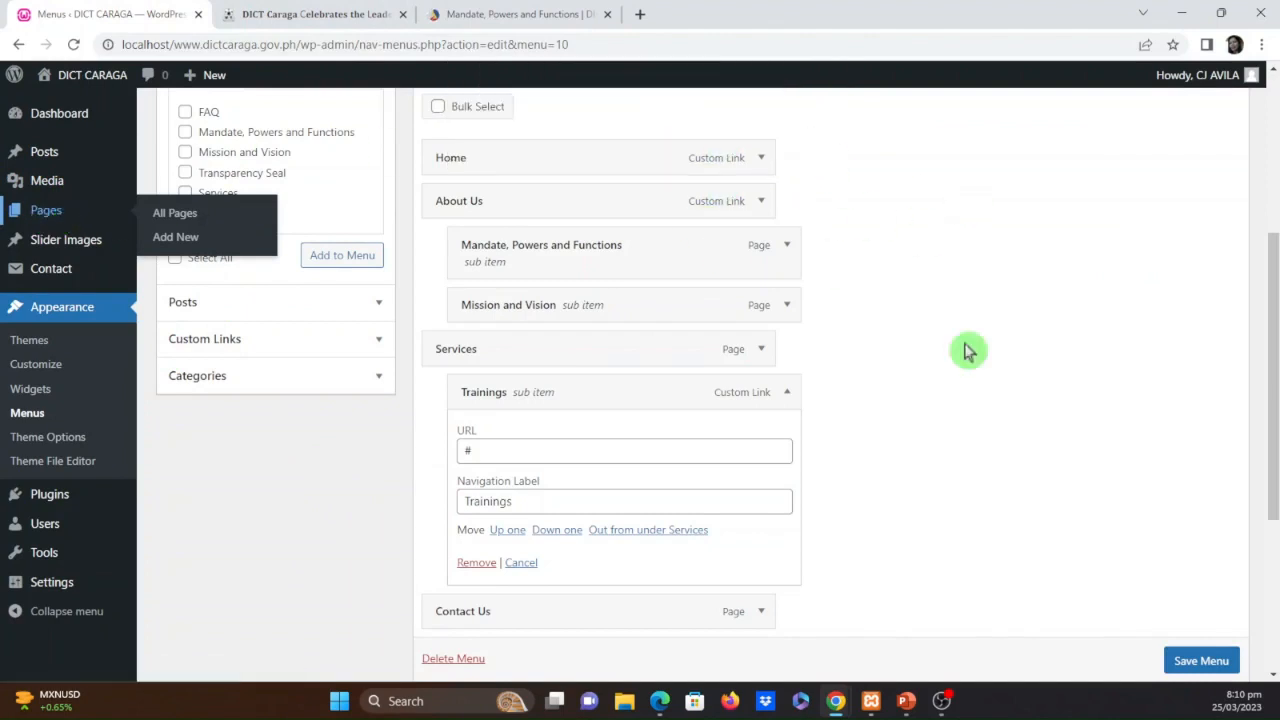
pyautogui.scroll(-1, 1204, 645)
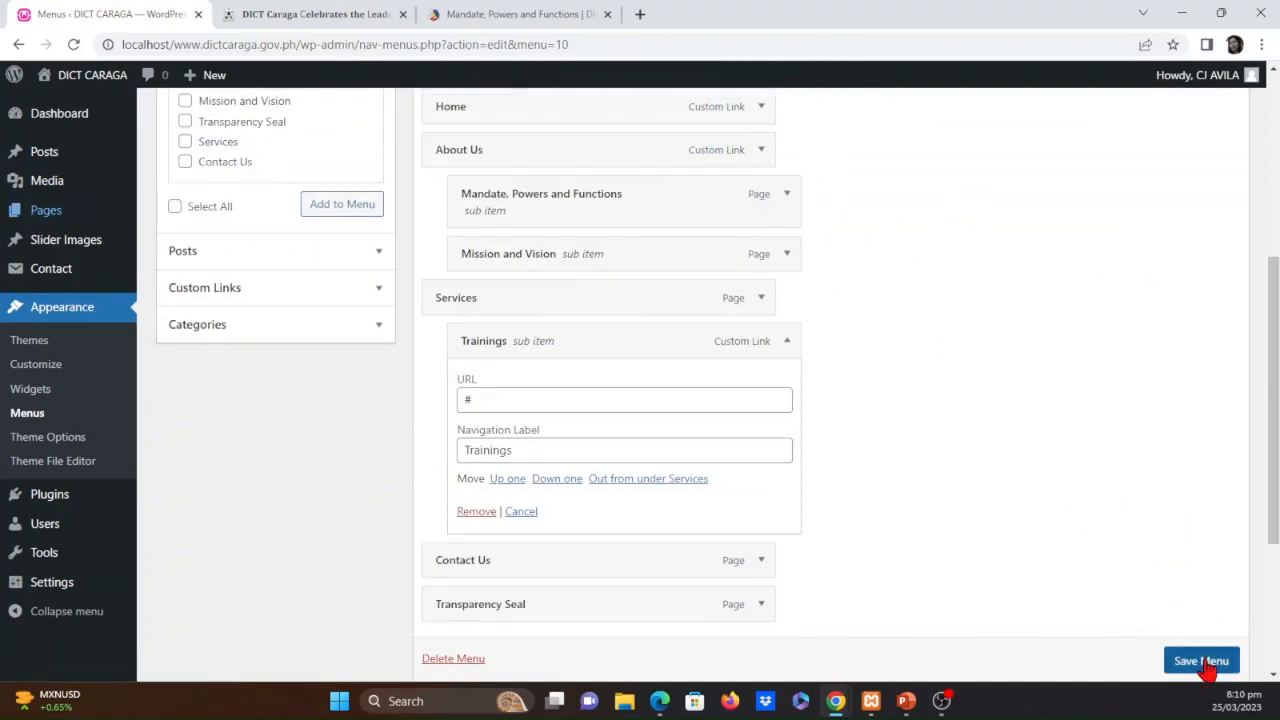
pyautogui.click(1205, 660)
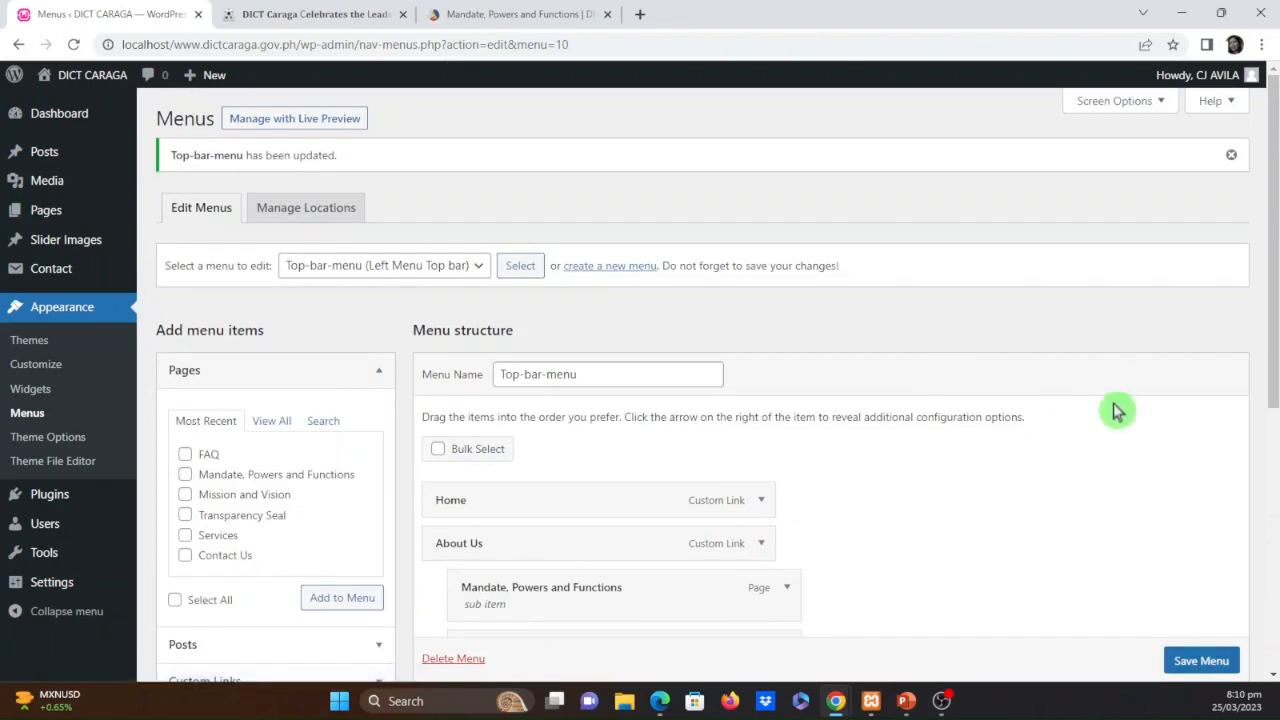
# Start a new WordPress page, examine the Trainings submenu under Services on dict.gov.ph, and return to the page editor
pyautogui.click(48, 214)
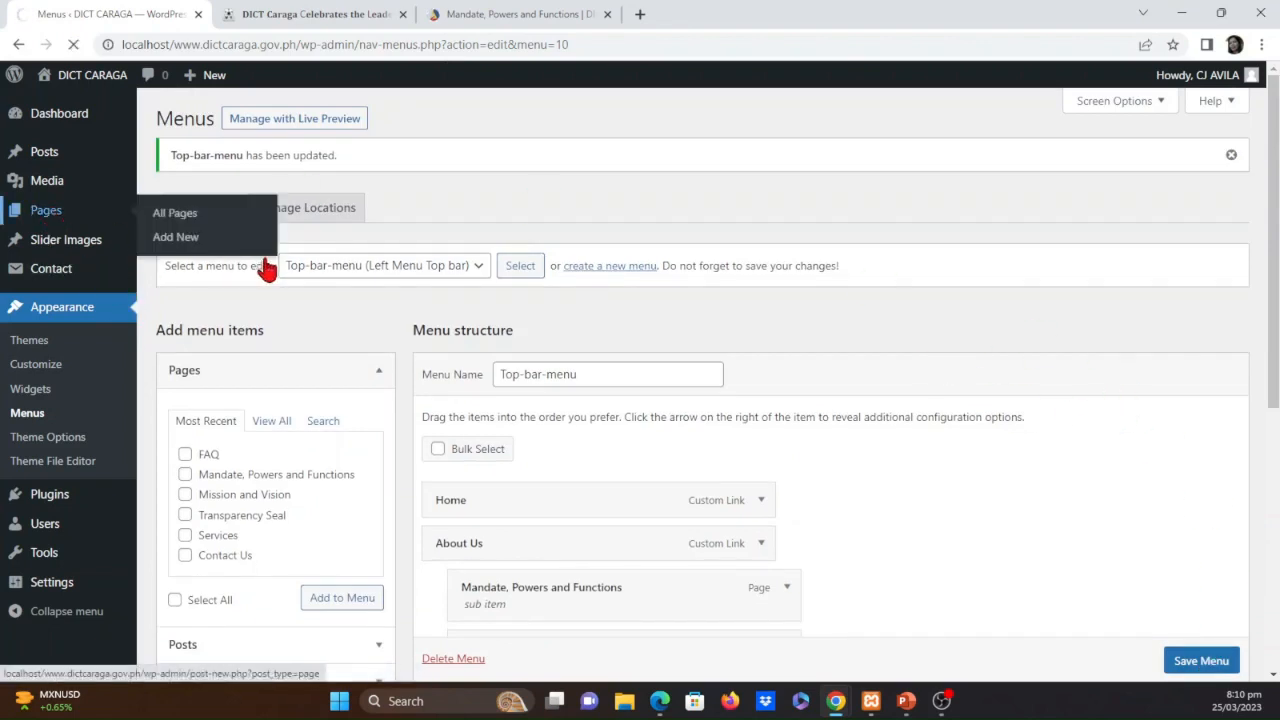
pyautogui.click(249, 122)
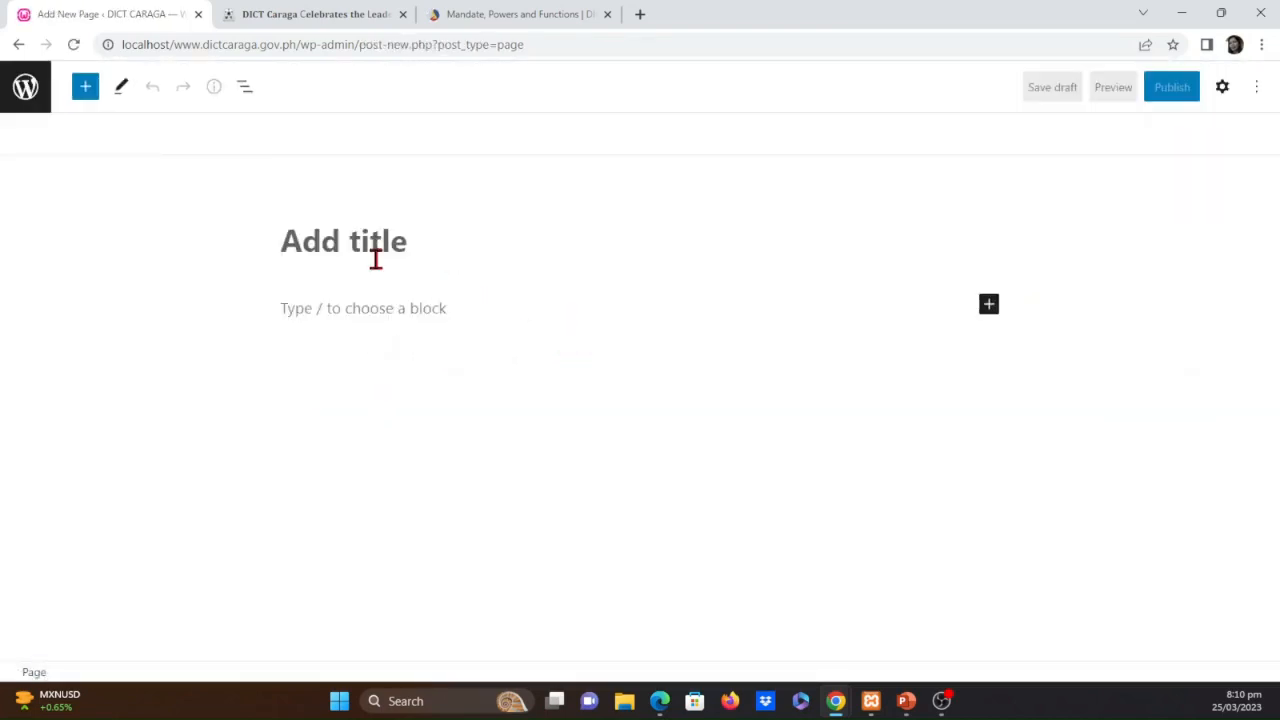
pyautogui.click(529, 14)
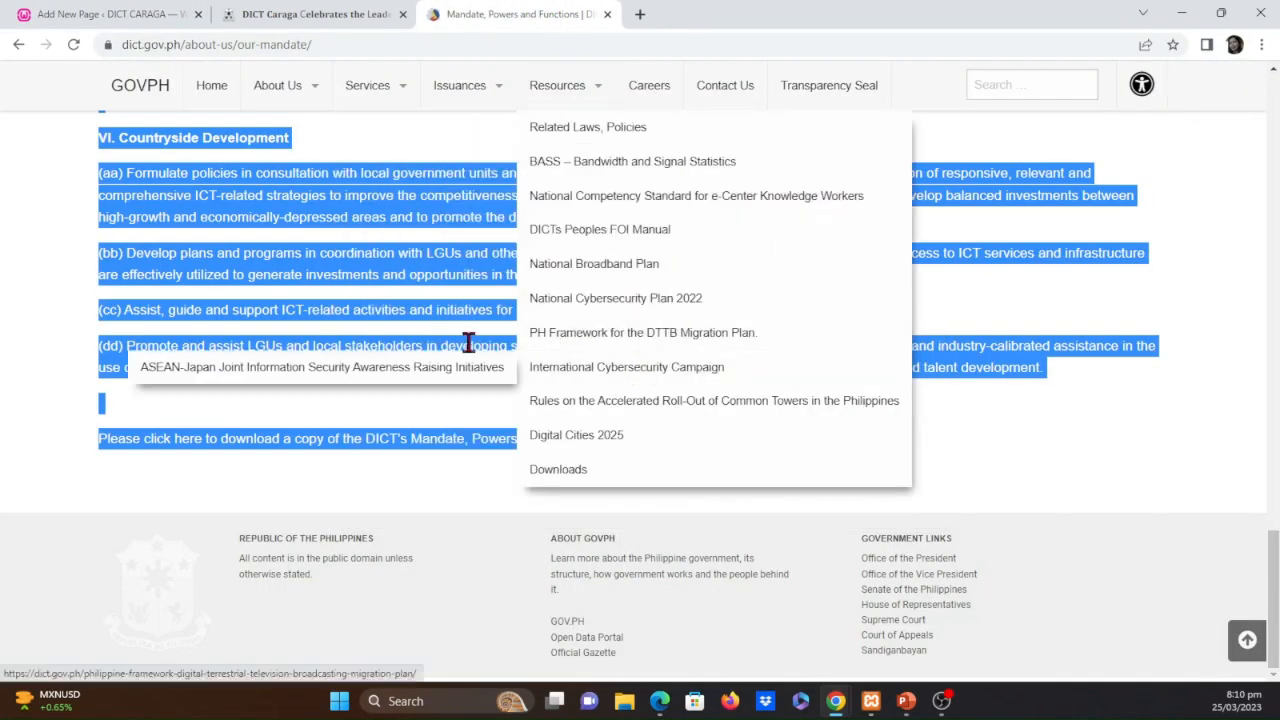
pyautogui.moveTo(367, 88)
pyautogui.moveTo(514, 337)
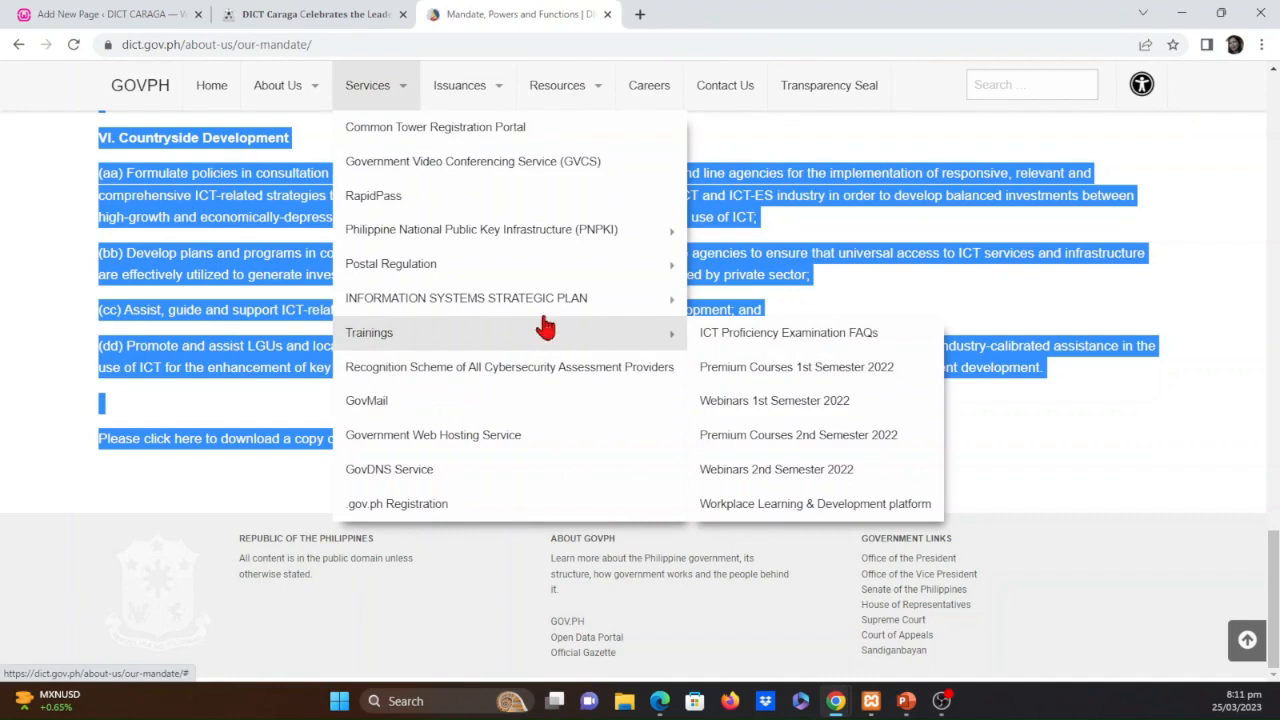
pyautogui.click(110, 12)
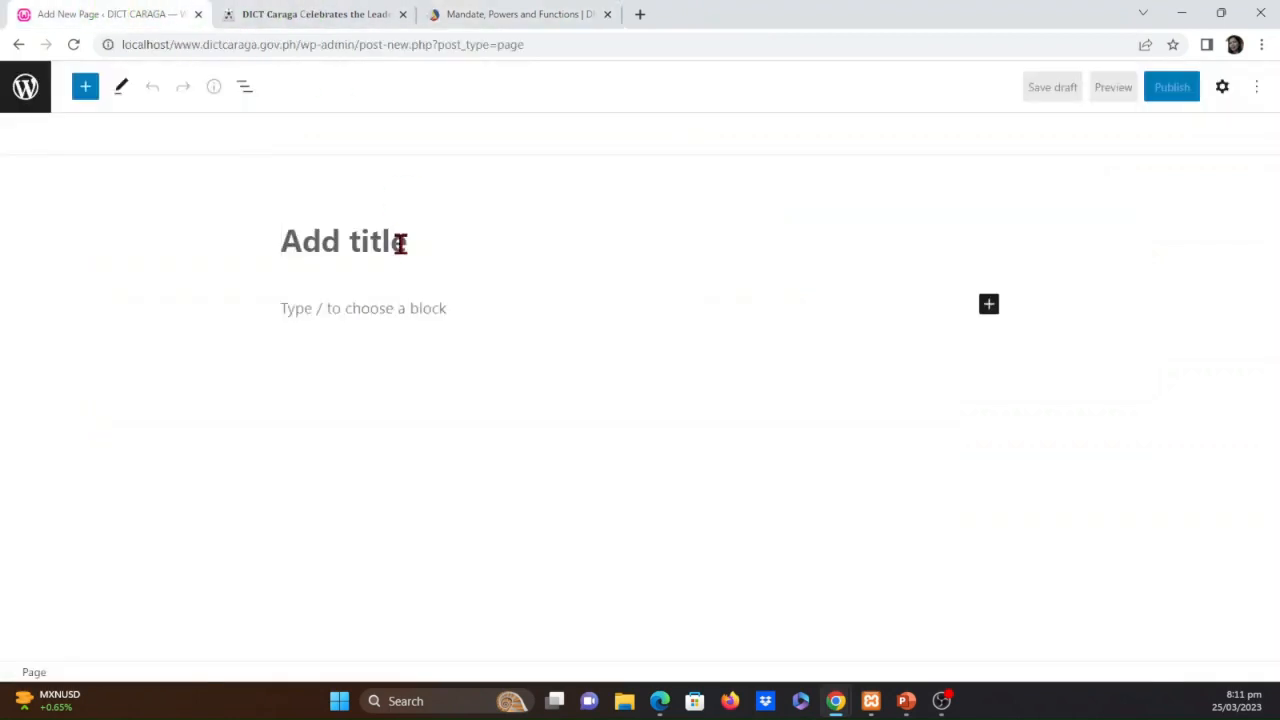
# Title the new page ICT Proficiency Examination FAQs, checking the wording against dict.gov.ph, and publish it
pyautogui.write('i')
pyautogui.press('BackSpace')
pyautogui.write('ICT Proficiency E')
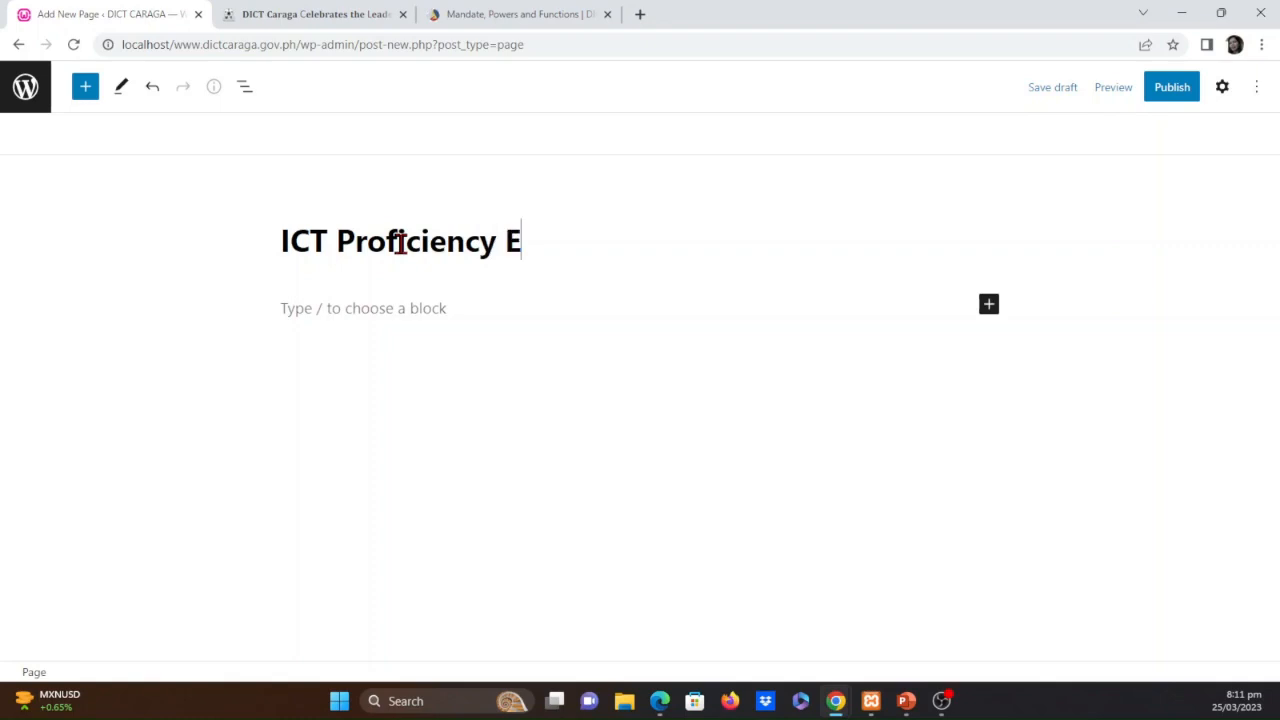
pyautogui.write('tion FAQ')
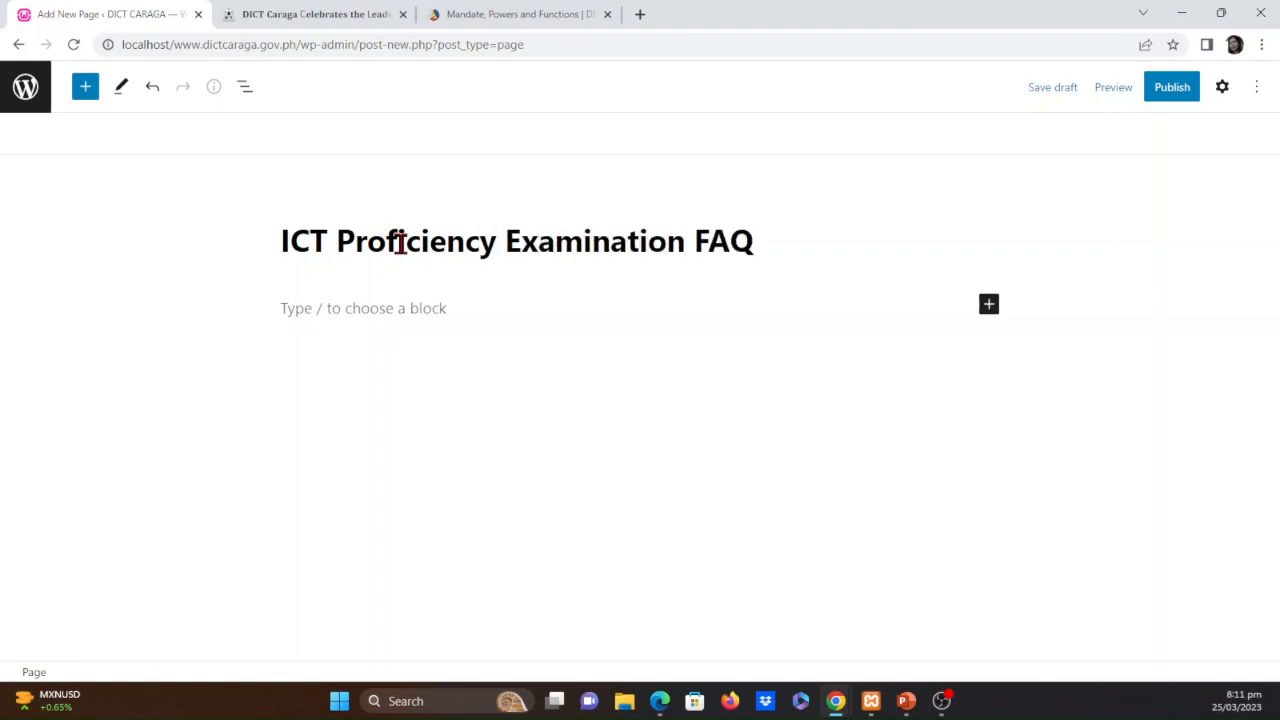
pyautogui.click(557, 10)
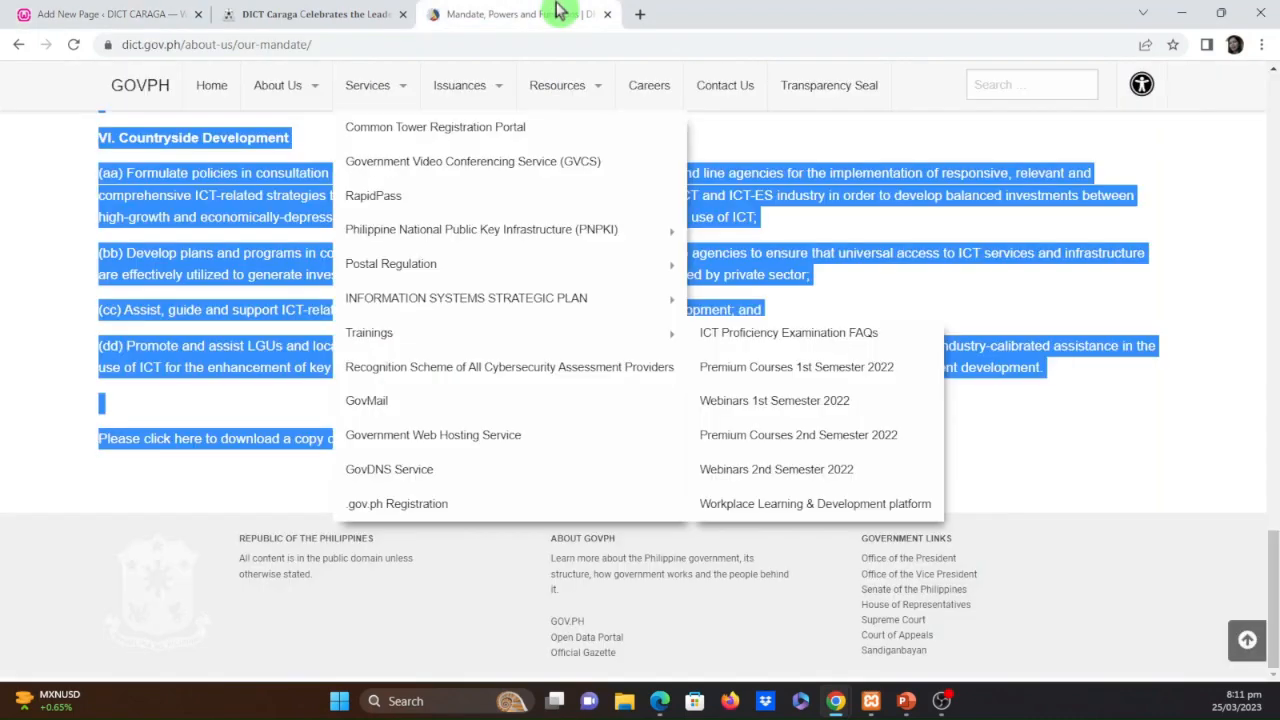
pyautogui.click(105, 14)
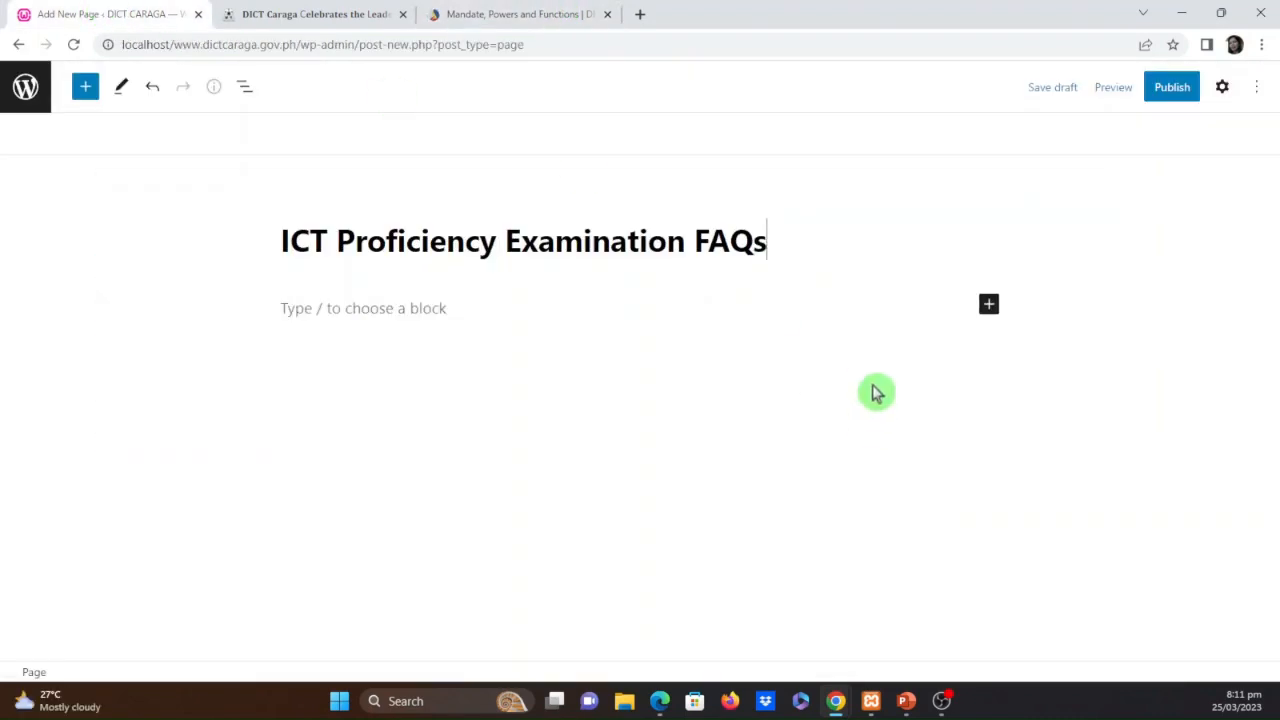
pyautogui.click(1172, 90)
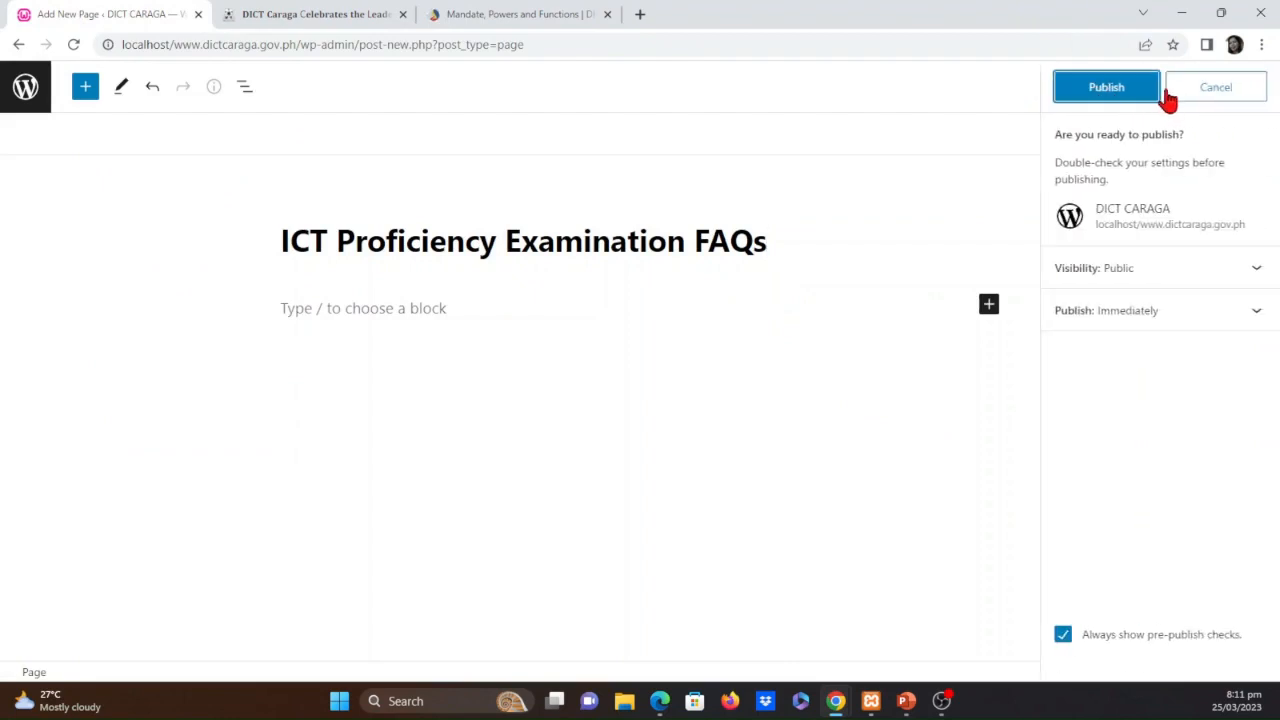
pyautogui.click(1102, 96)
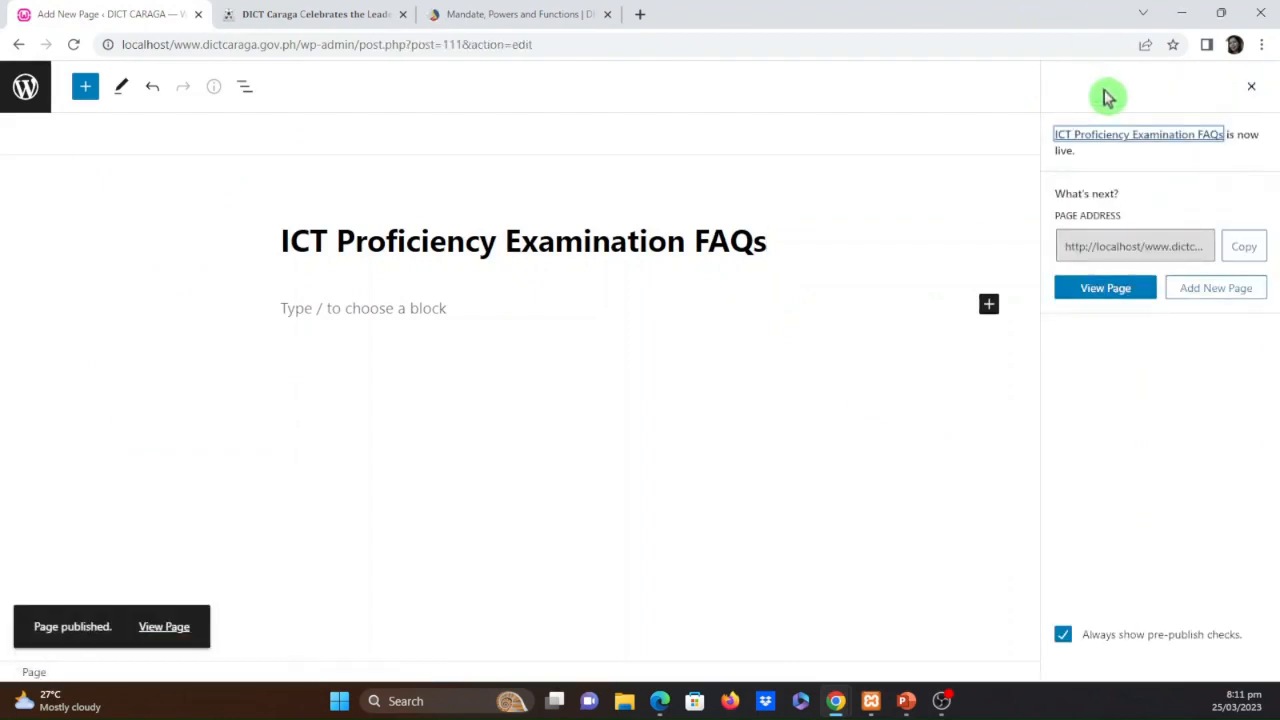
# Leave the page editor for the menu editor and add the ICT Proficiency Examination FAQs page to Top-bar-menu
pyautogui.click(25, 88)
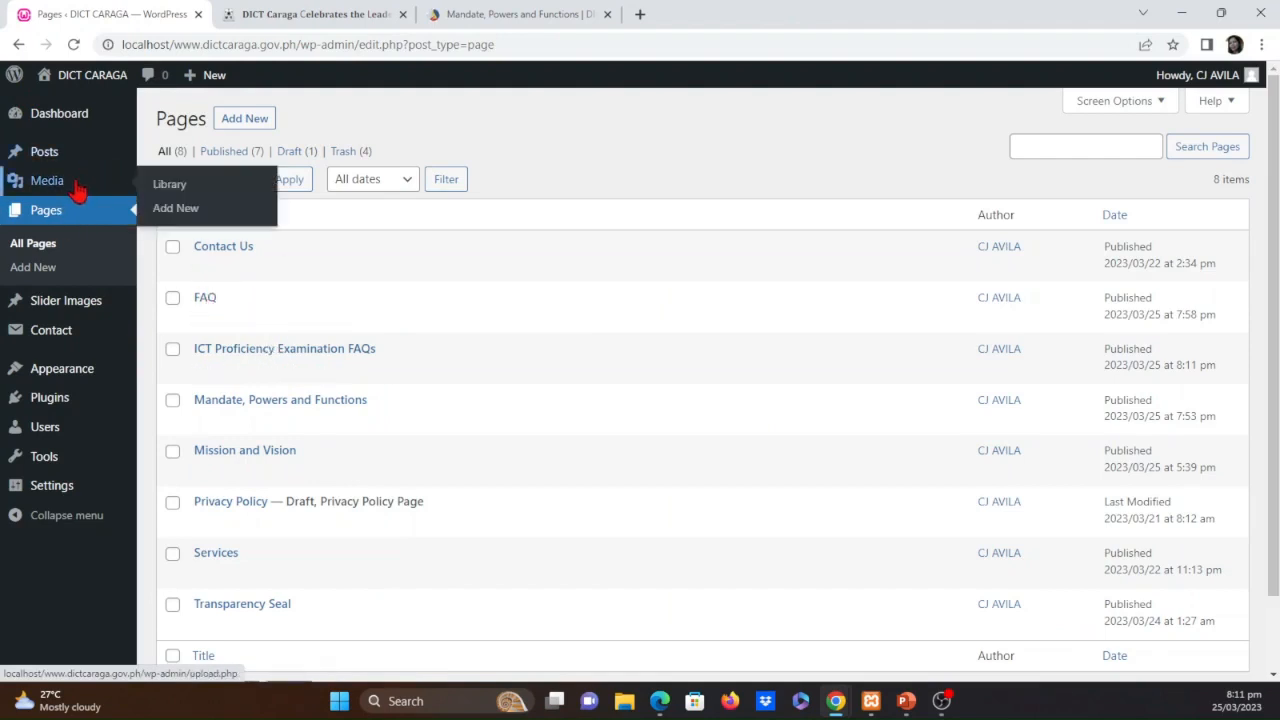
pyautogui.moveTo(83, 374)
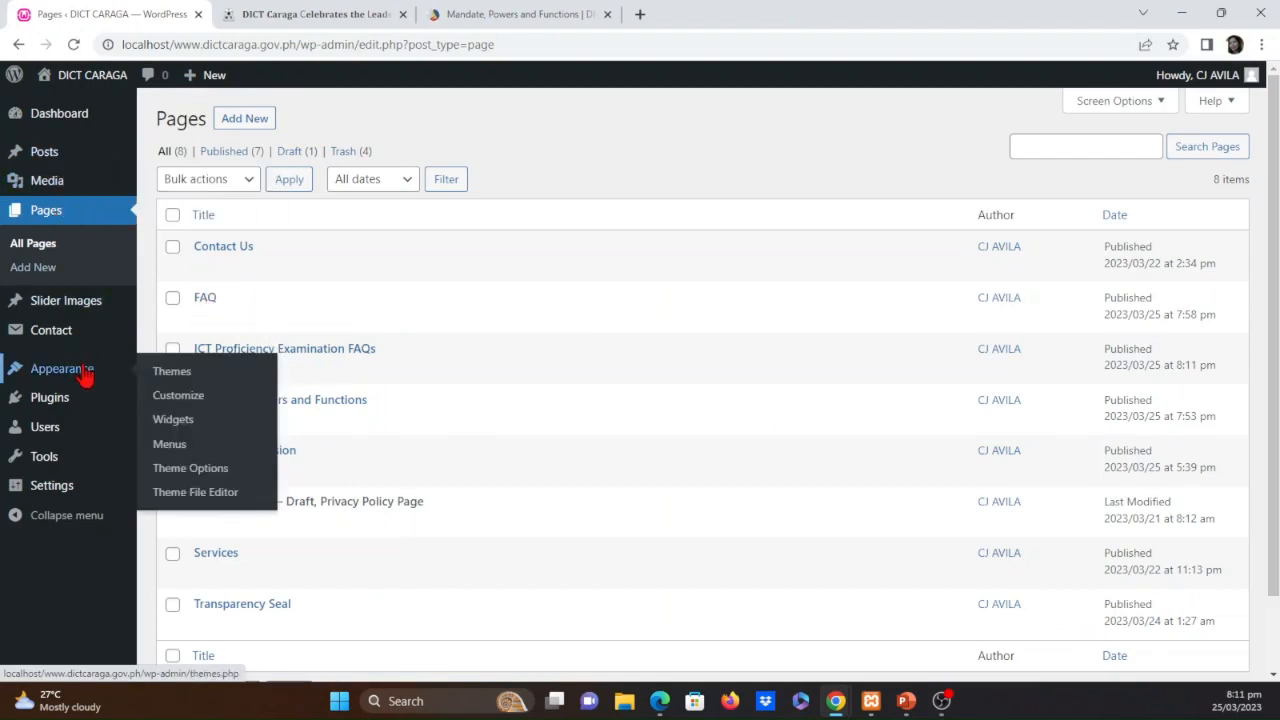
pyautogui.click(182, 452)
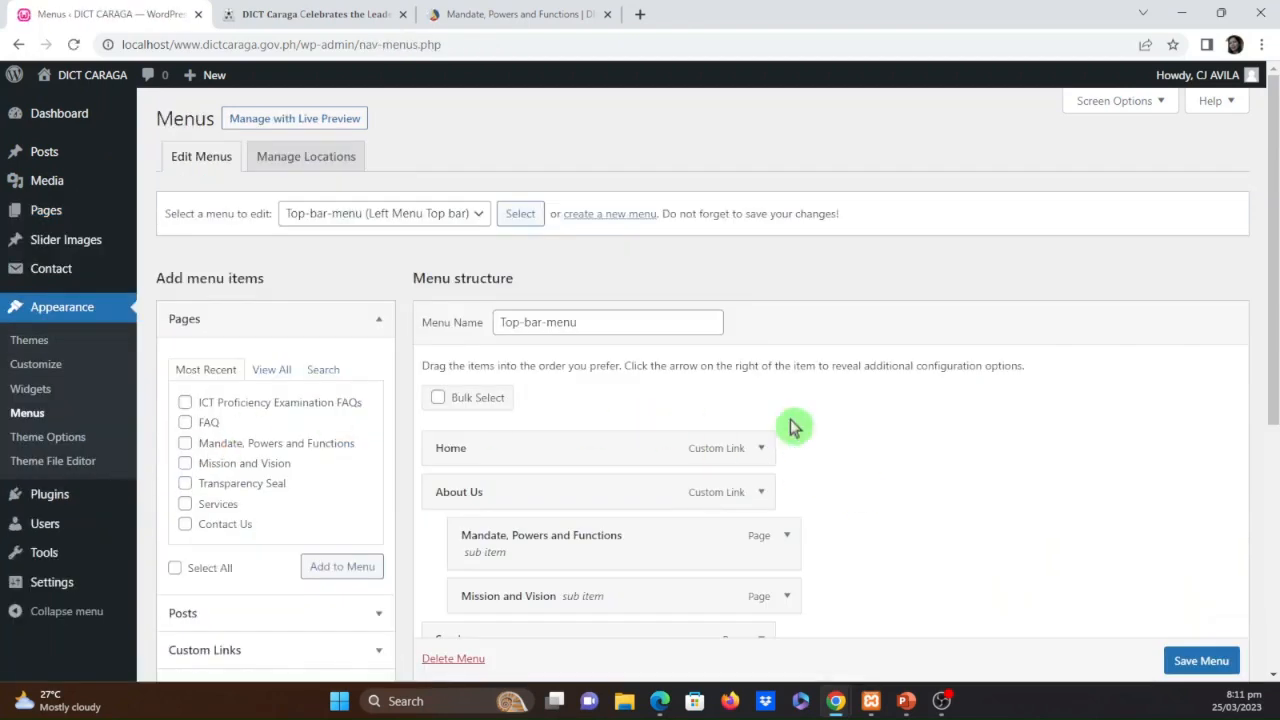
pyautogui.scroll(-1, 276, 442)
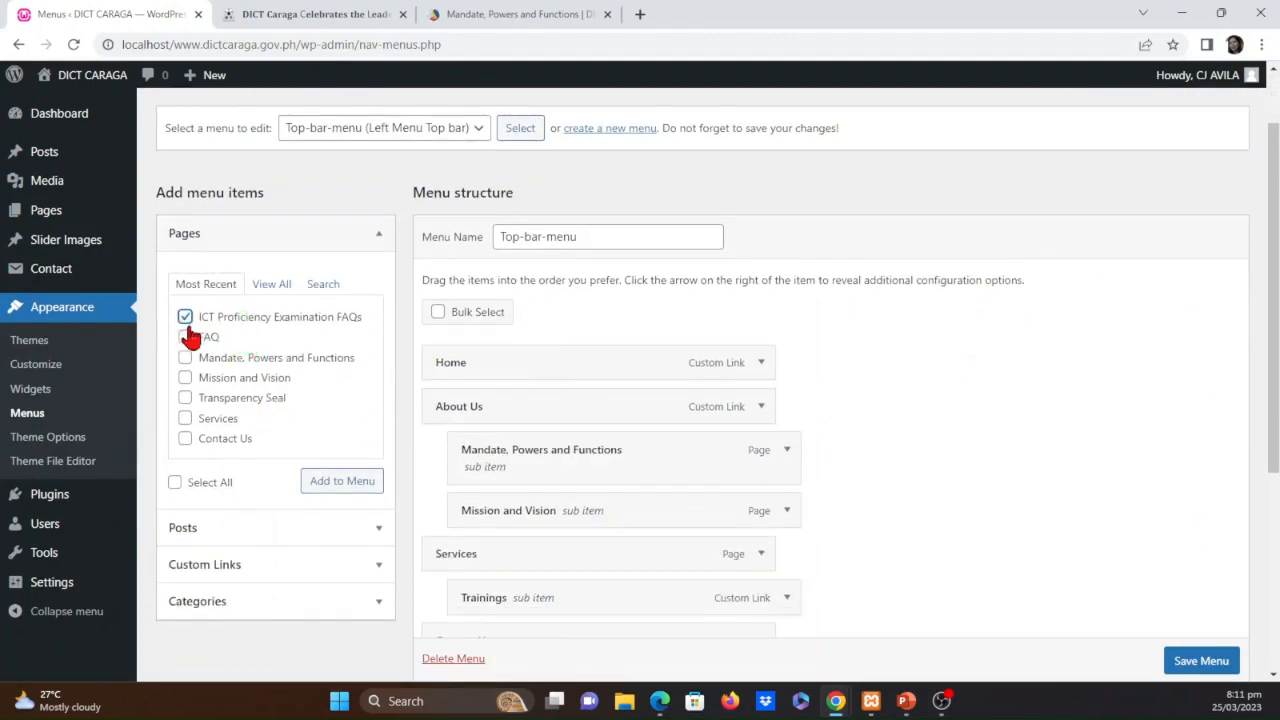
pyautogui.click(330, 492)
# Make ICT Proficiency Examination FAQs a sub item of Services directly below Trainings and save the menu
pyautogui.scroll(-2, 971, 520)
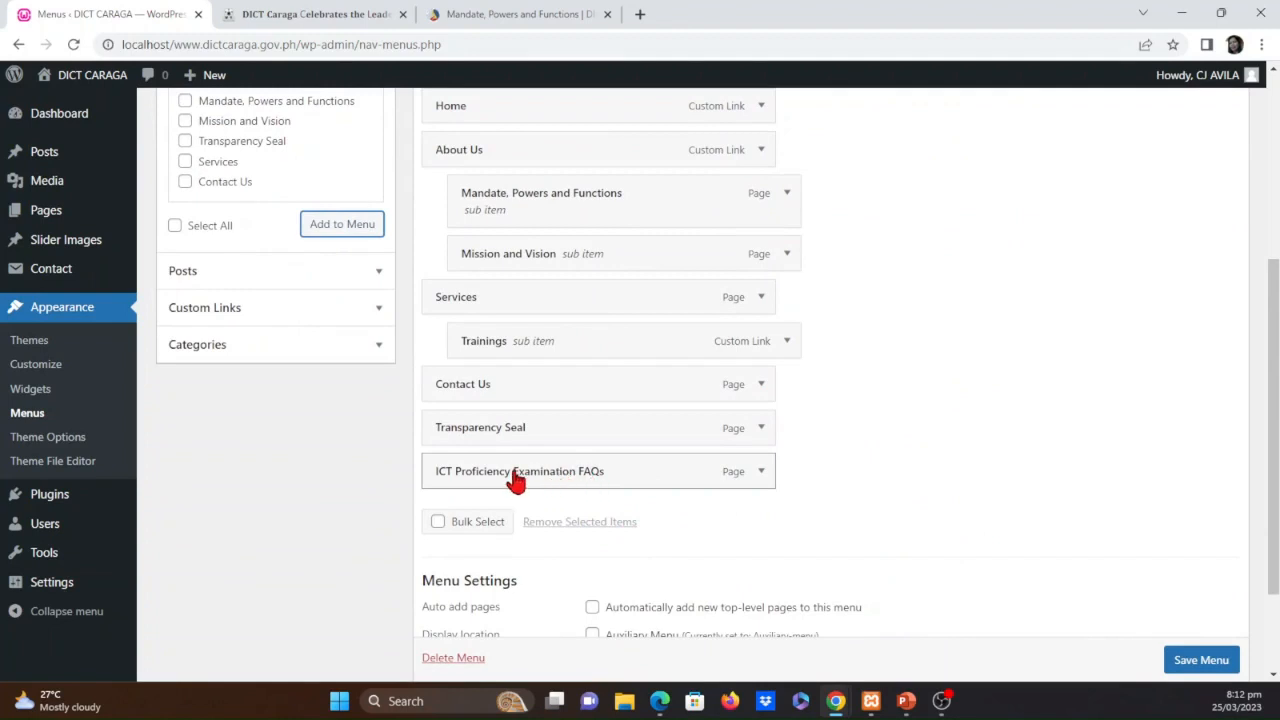
pyautogui.moveTo(515, 481); pyautogui.dragTo(569, 391)
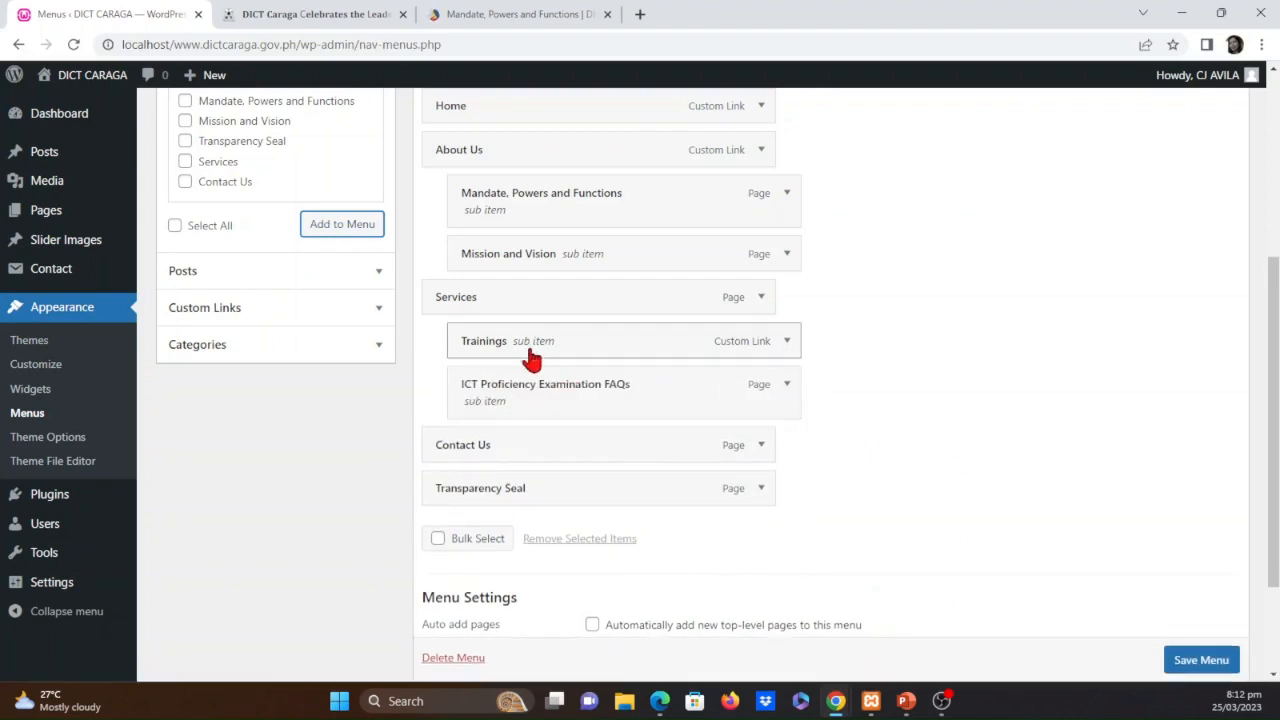
pyautogui.click(1190, 664)
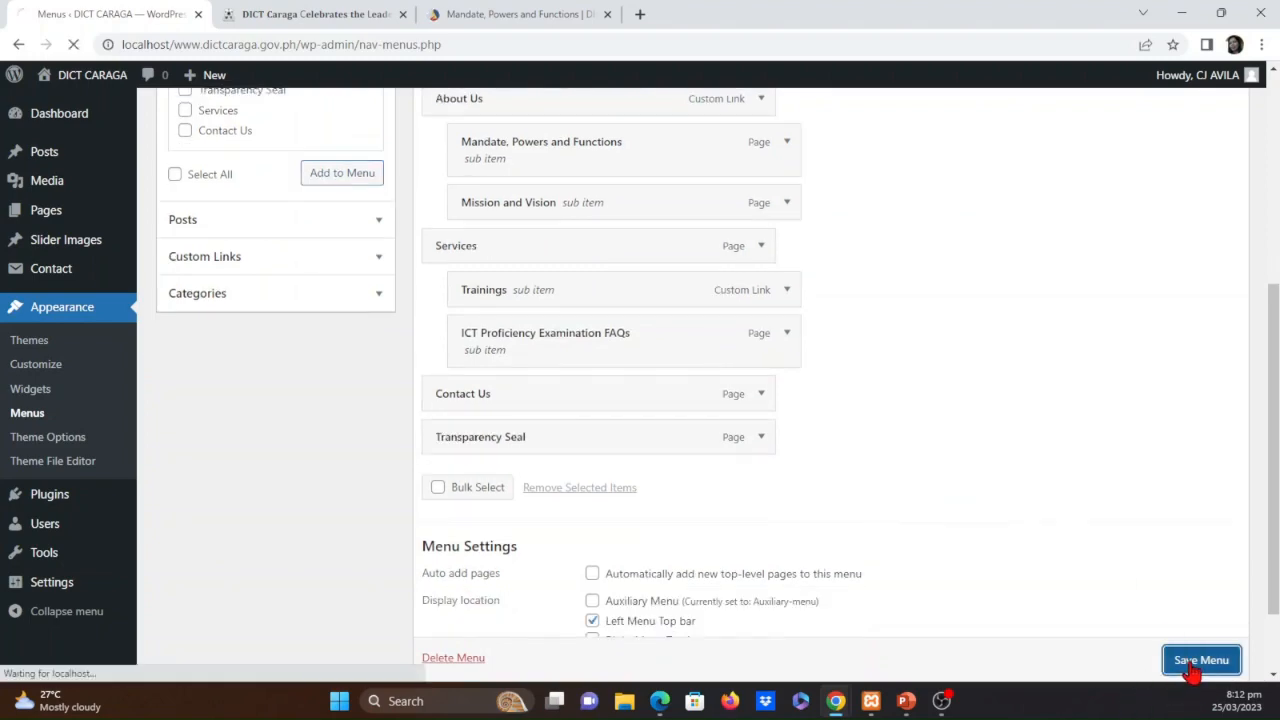
# Reload the leadership turnover post page and examine its Services submenu
pyautogui.click(286, 18)
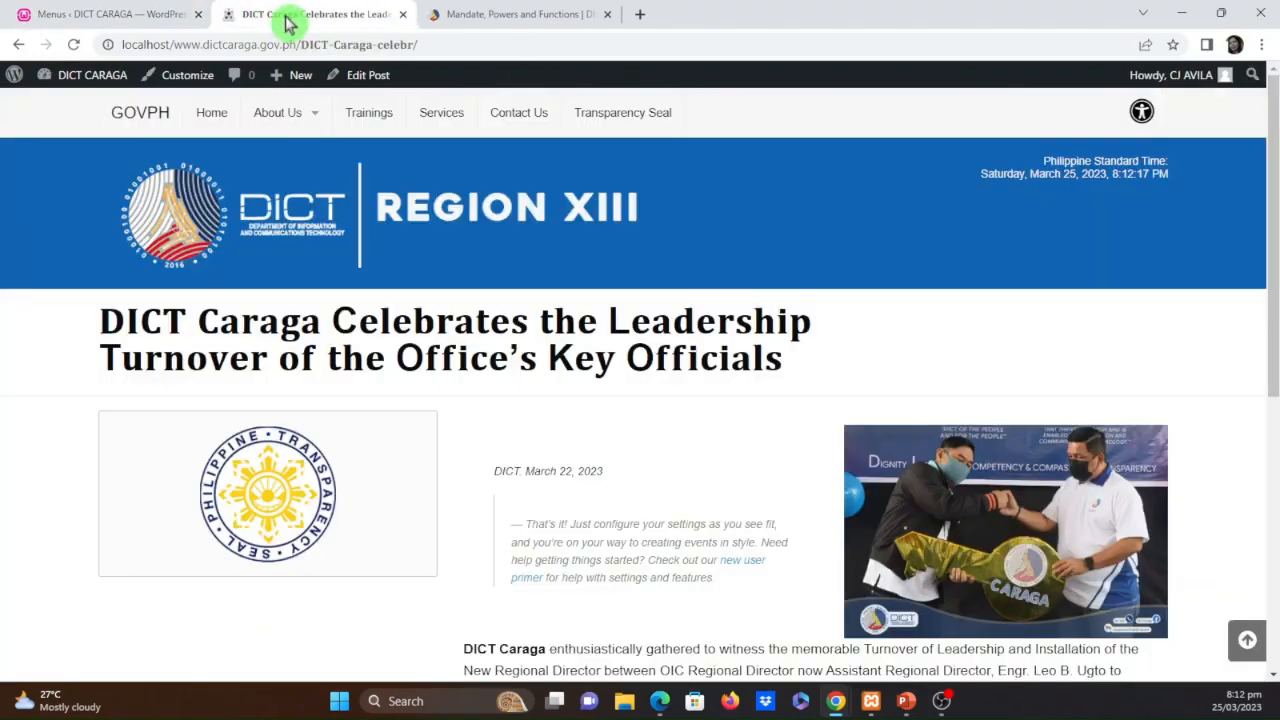
pyautogui.click(73, 44)
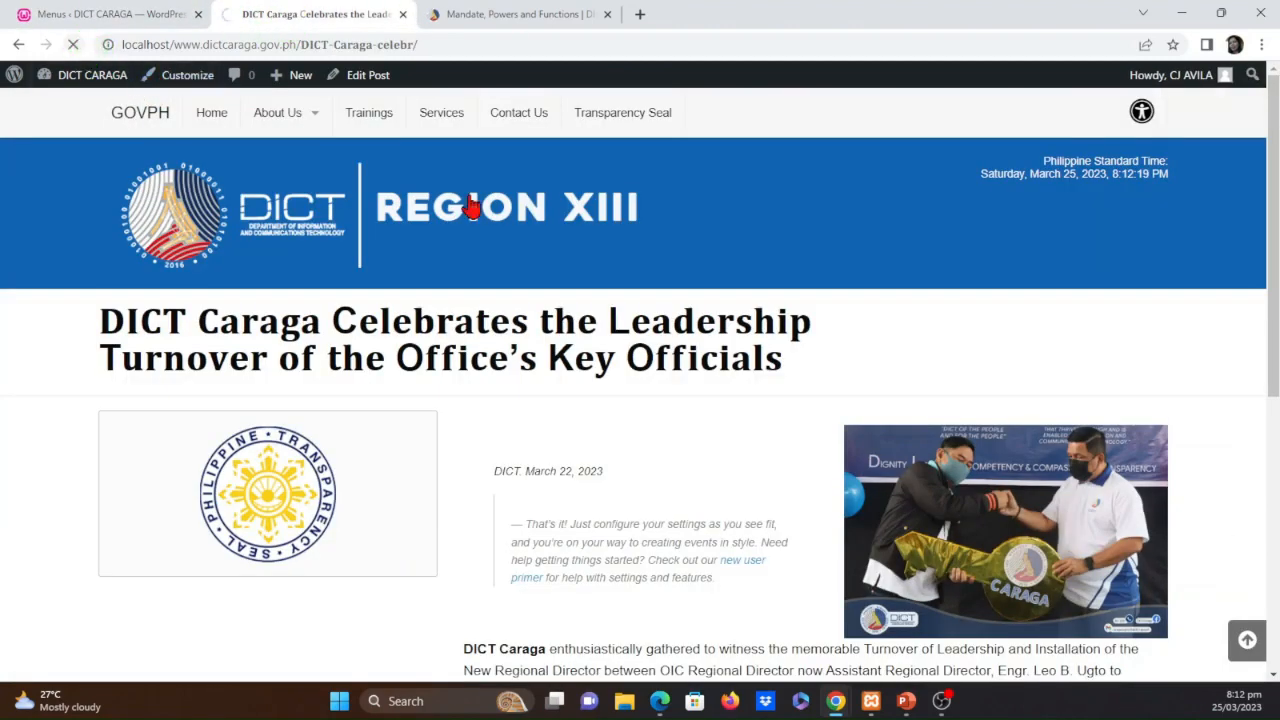
pyautogui.moveTo(395, 116)
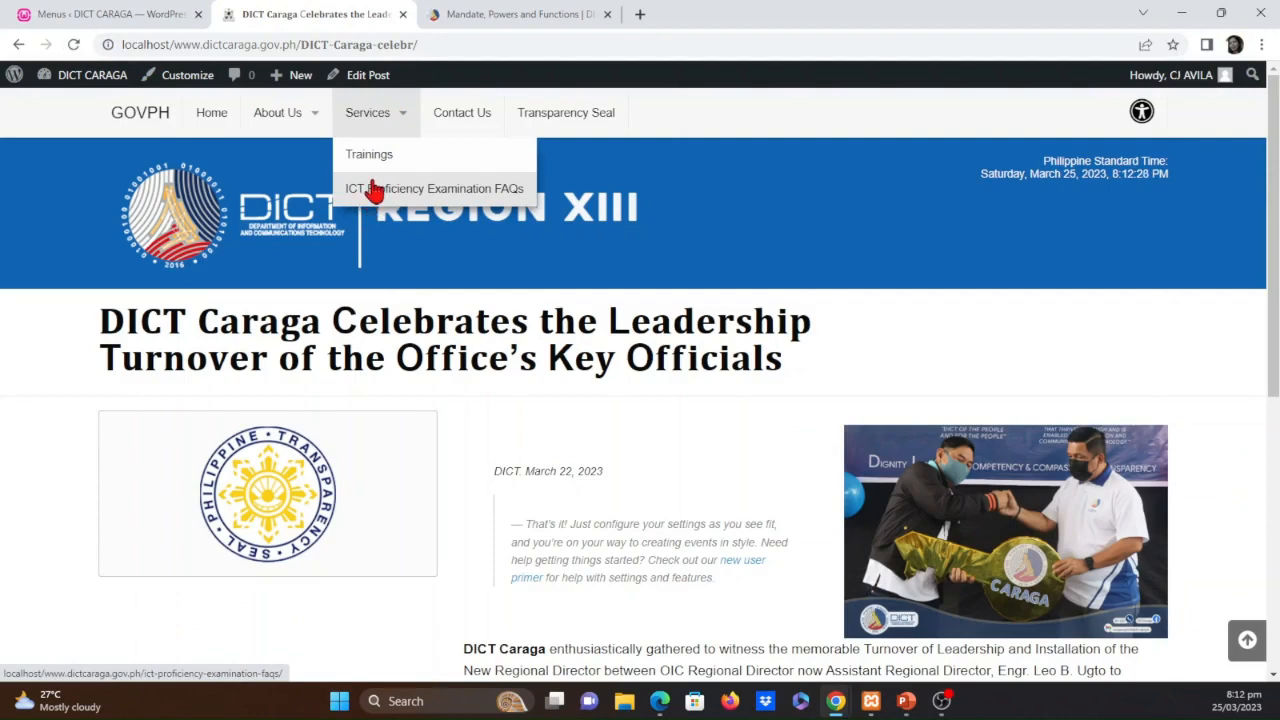
# Return to the menu editor, nest ICT Proficiency Examination FAQs under Trainings, and save Top-bar-menu
pyautogui.click(158, 12)
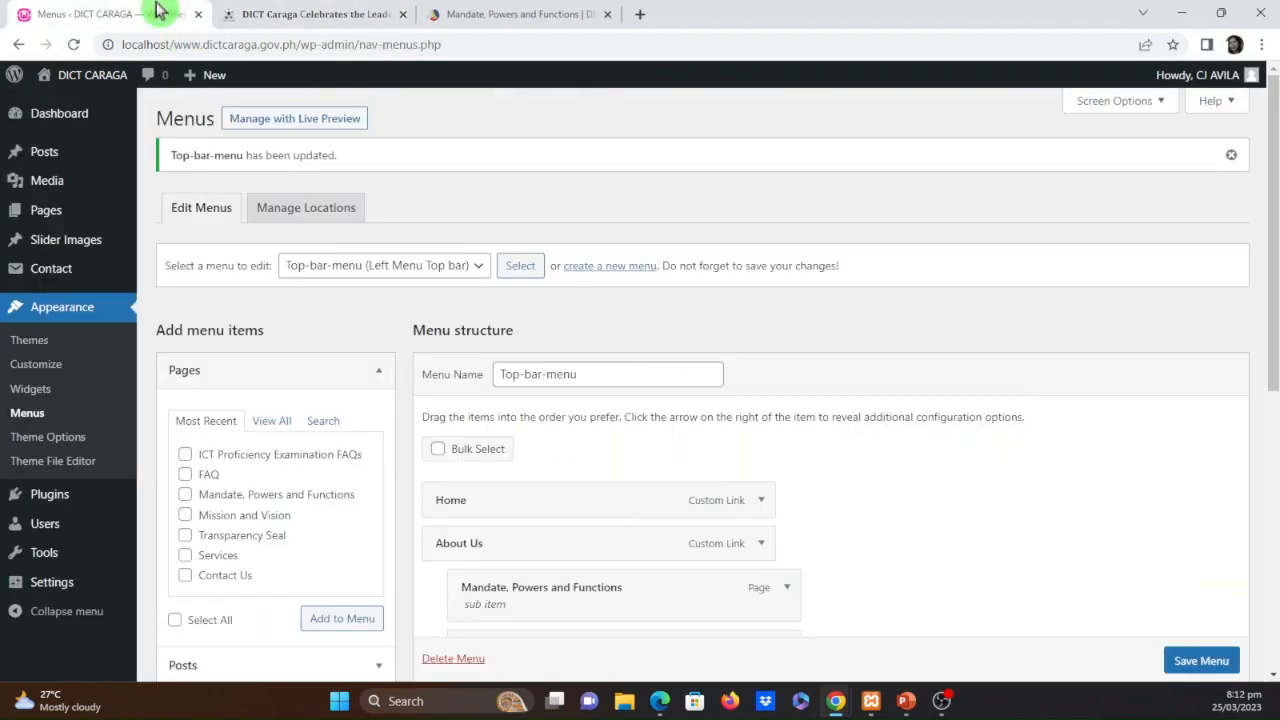
pyautogui.scroll(-3, 963, 490)
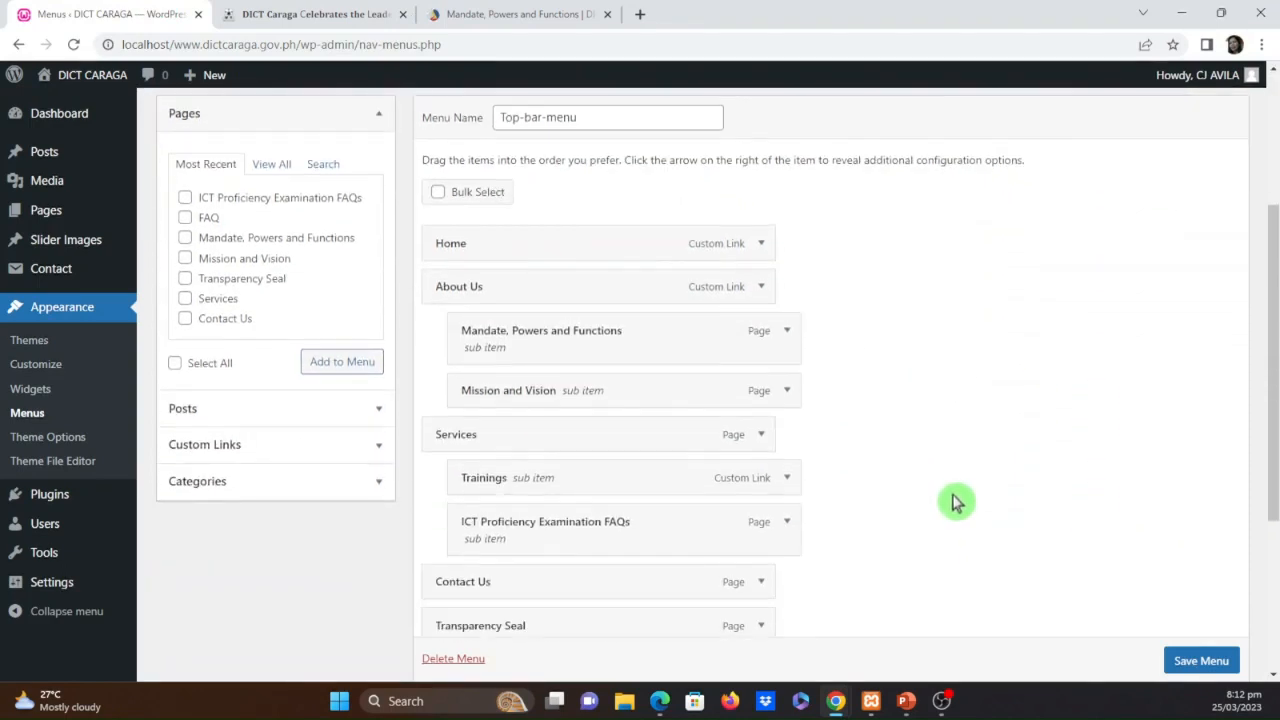
pyautogui.scroll(1, 970, 478)
pyautogui.scroll(-2, 975, 492)
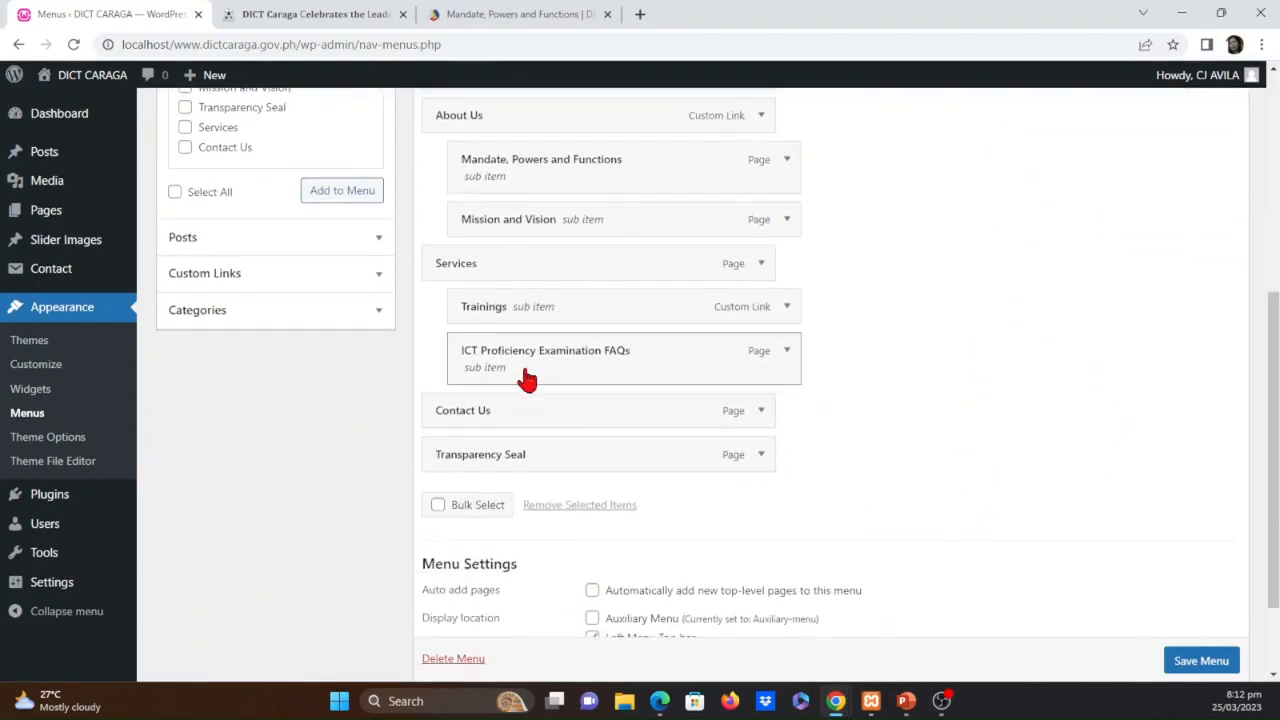
pyautogui.moveTo(526, 374)
pyautogui.mouseDown()
pyautogui.moveTo(497, 363)
pyautogui.moveTo(548, 362)
pyautogui.moveTo(518, 362)
pyautogui.mouseUp()
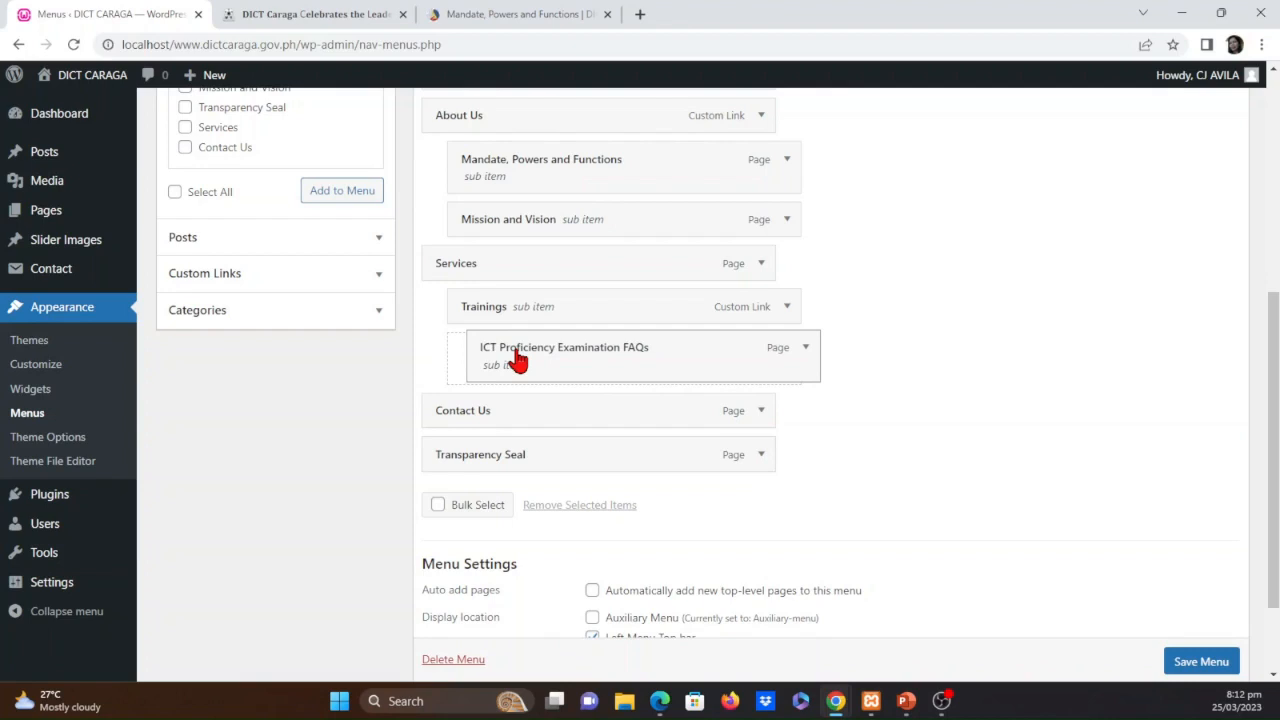
pyautogui.moveTo(517, 361); pyautogui.dragTo(550, 363)
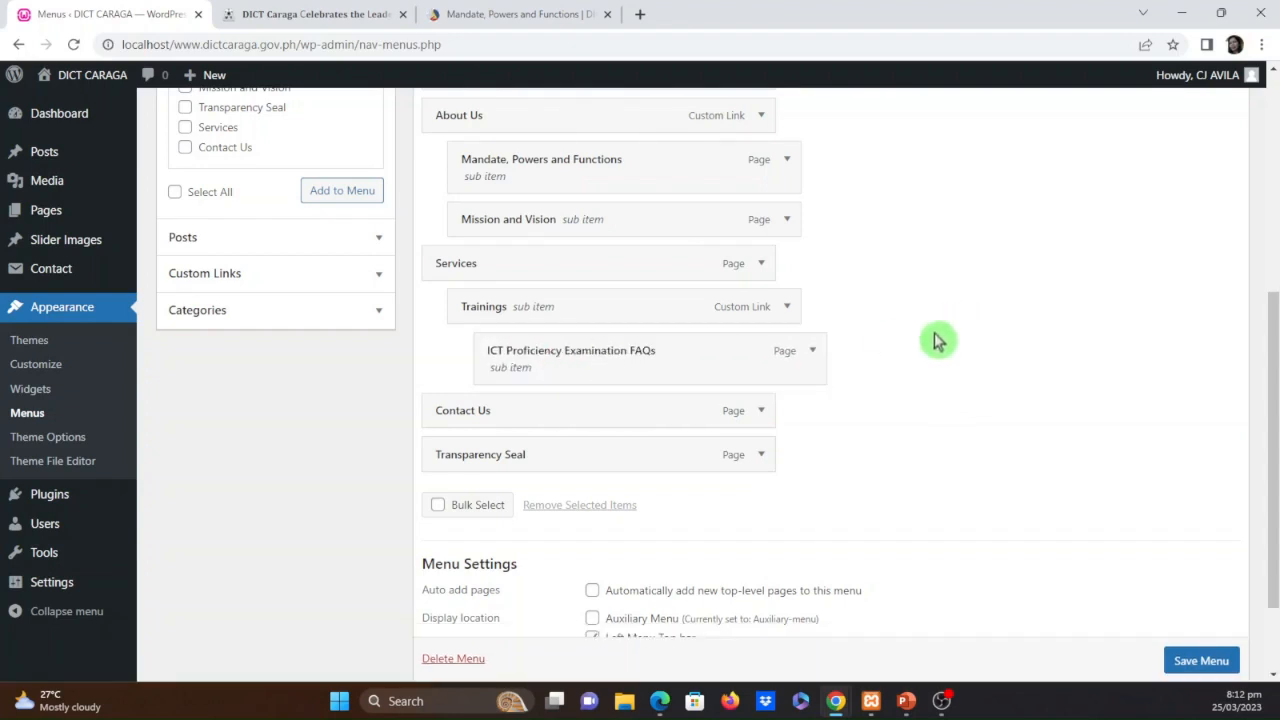
pyautogui.scroll(-1, 1200, 672)
pyautogui.click(1200, 661)
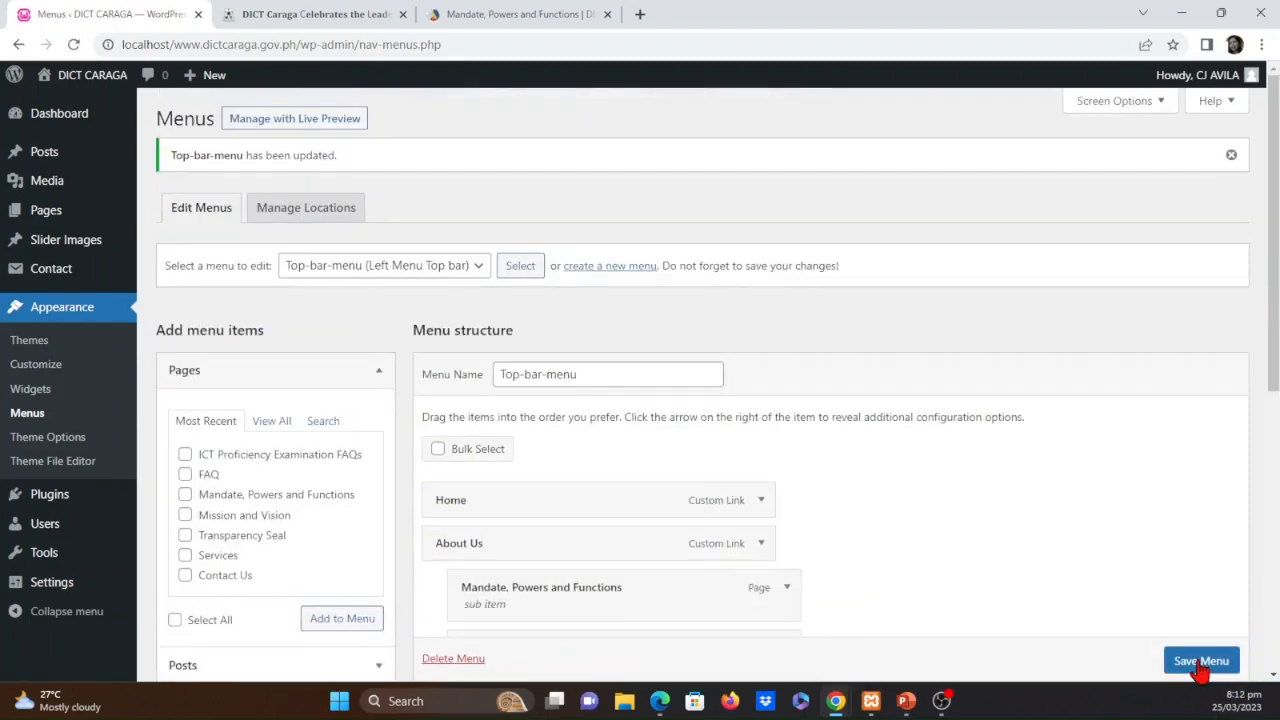
# Reload the leadership turnover post page and open ICT Proficiency Examination FAQs from Trainings under Services
pyautogui.click(275, 12)
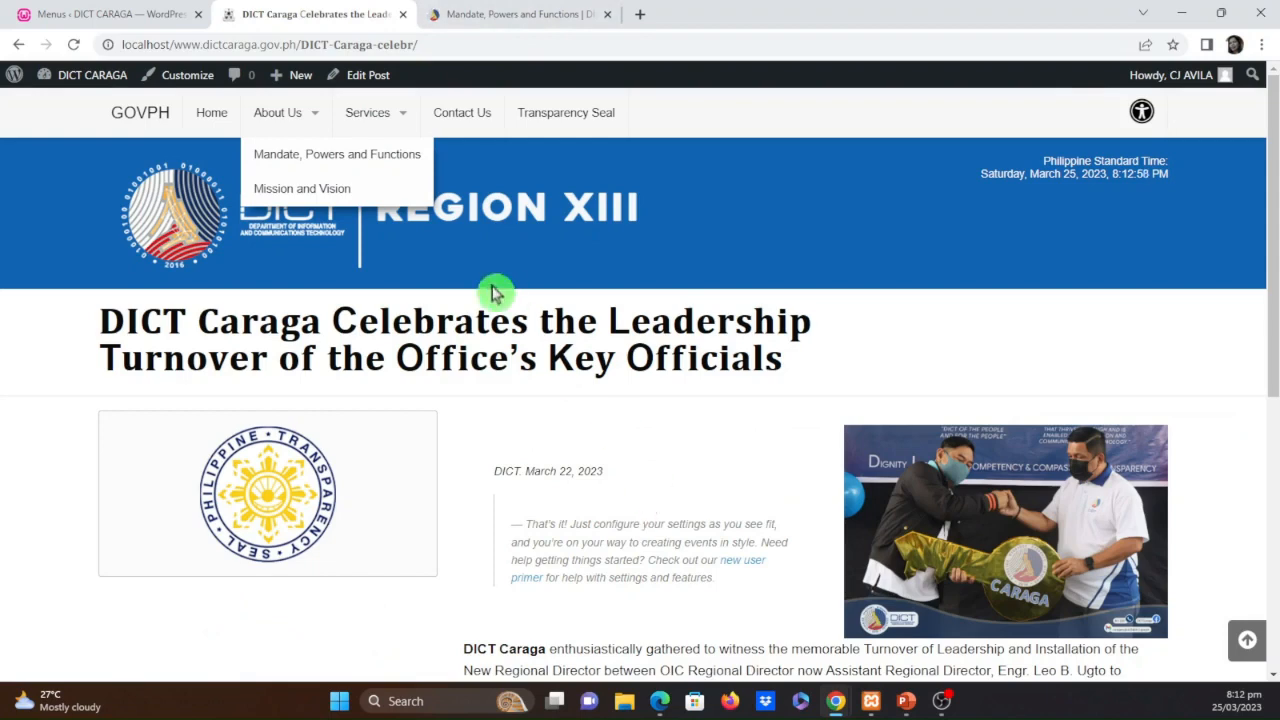
pyautogui.click(73, 44)
pyautogui.moveTo(397, 129)
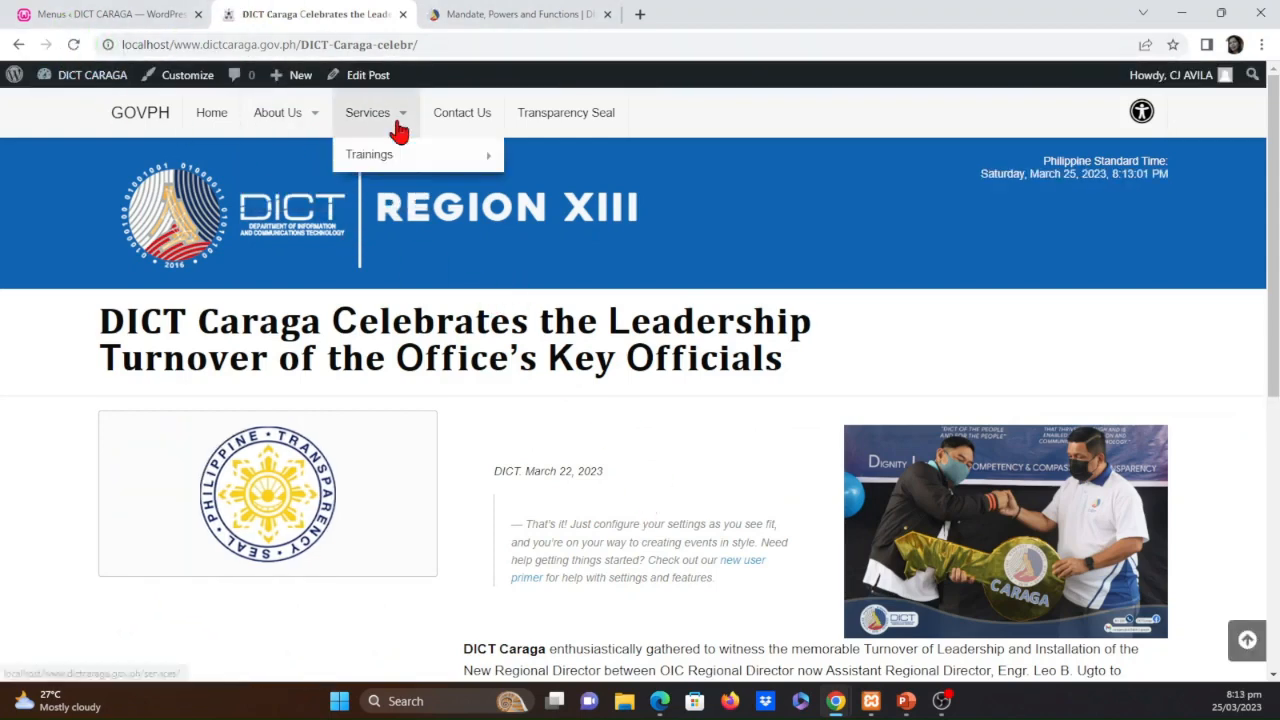
pyautogui.moveTo(402, 158)
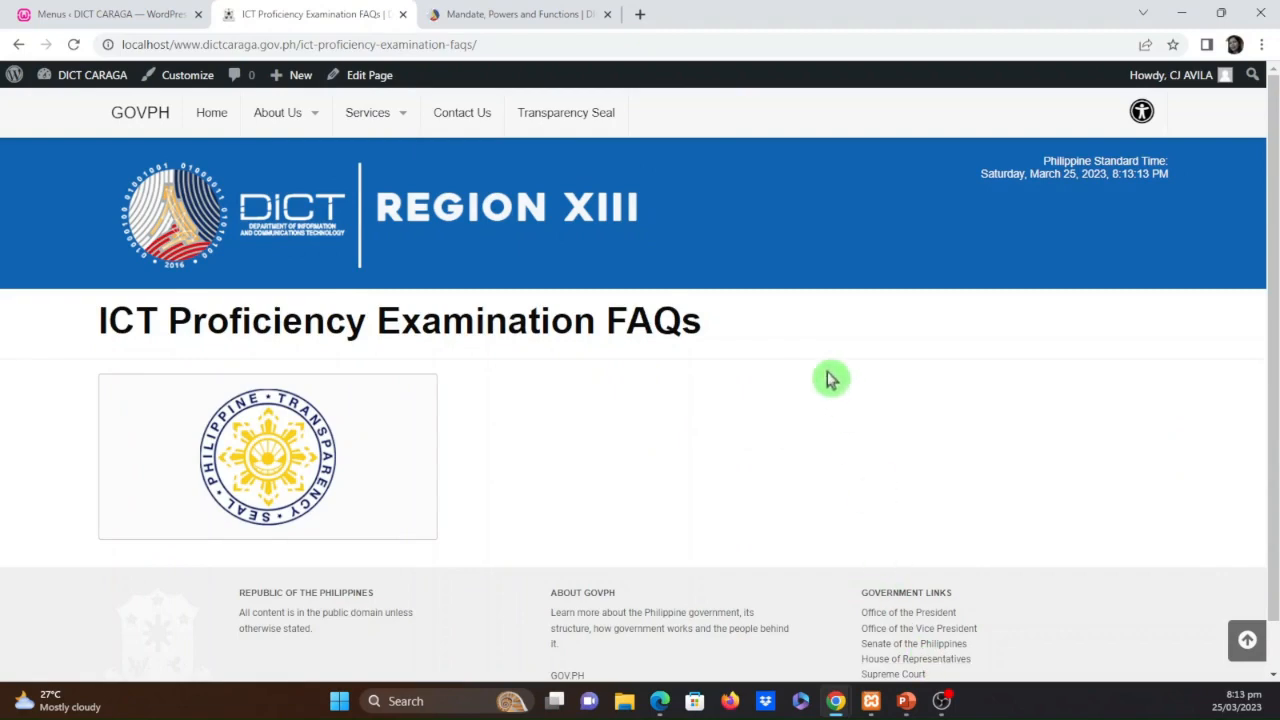
# Open the ICT Proficiency Examination FAQs PDF on dict.gov.ph, select the first page's questions and answers, and examine the second page
pyautogui.click(533, 12)
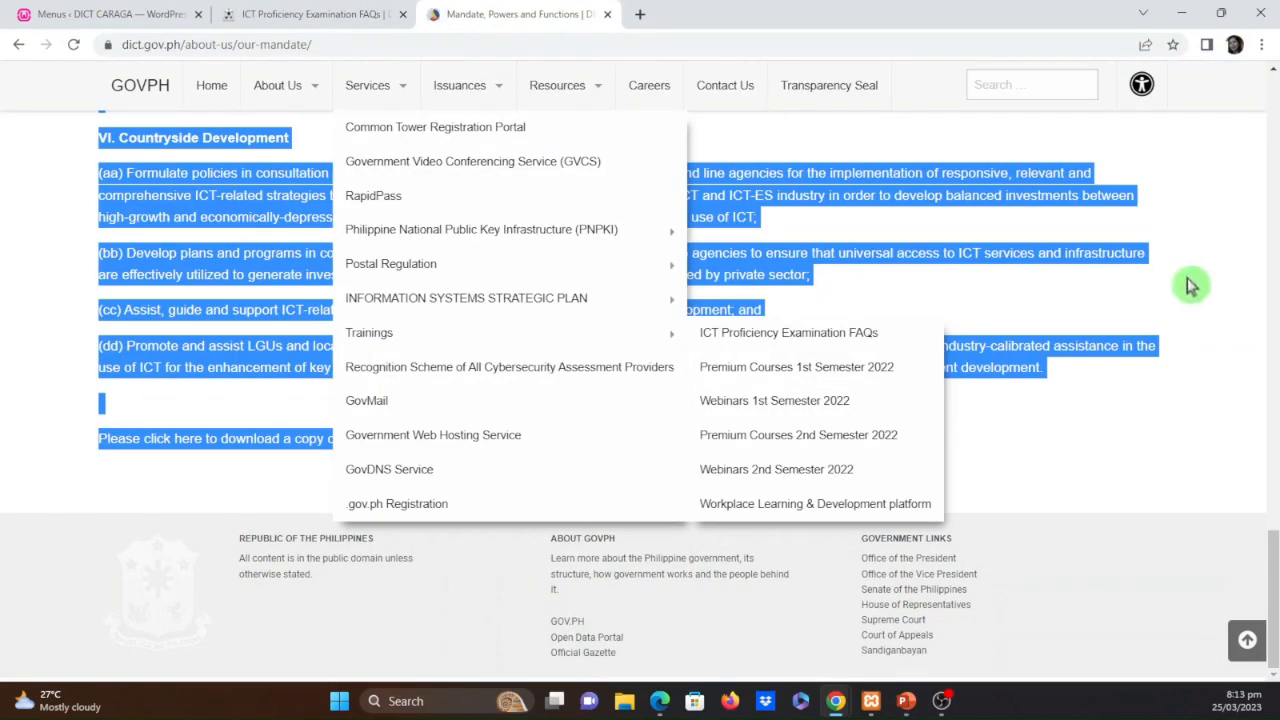
pyautogui.click(788, 336)
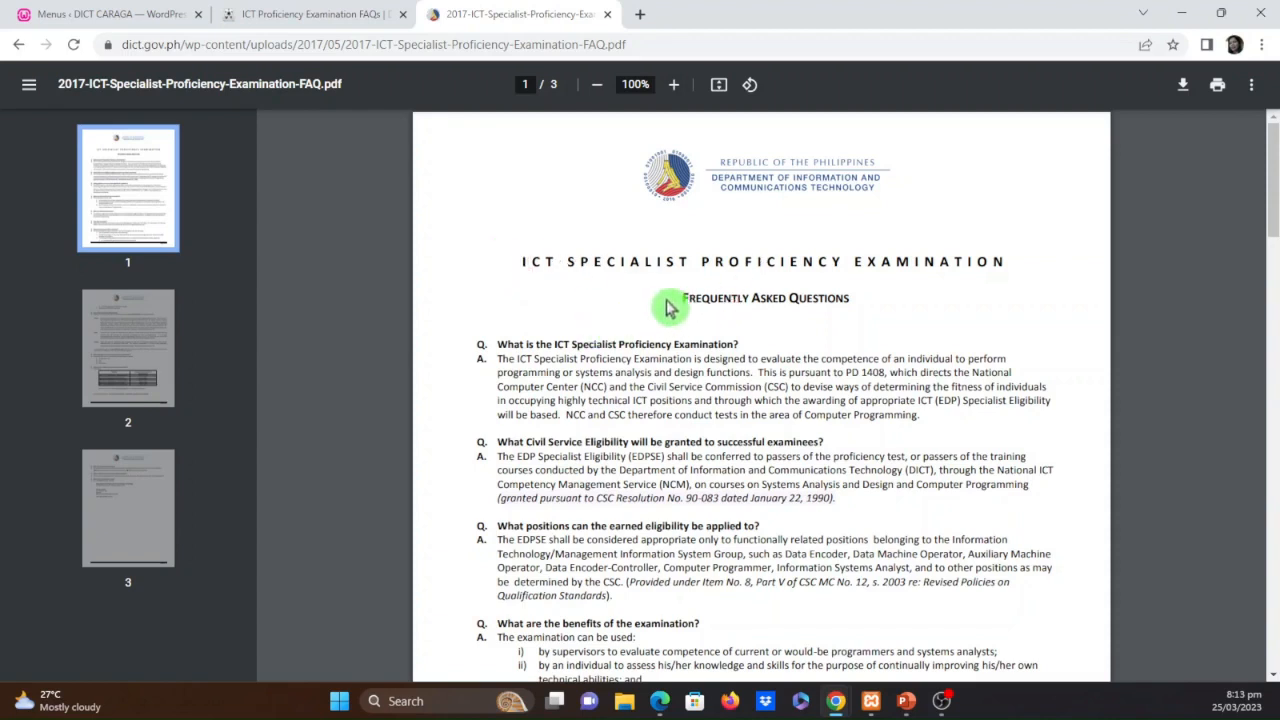
pyautogui.moveTo(484, 350); pyautogui.dragTo(830, 483)
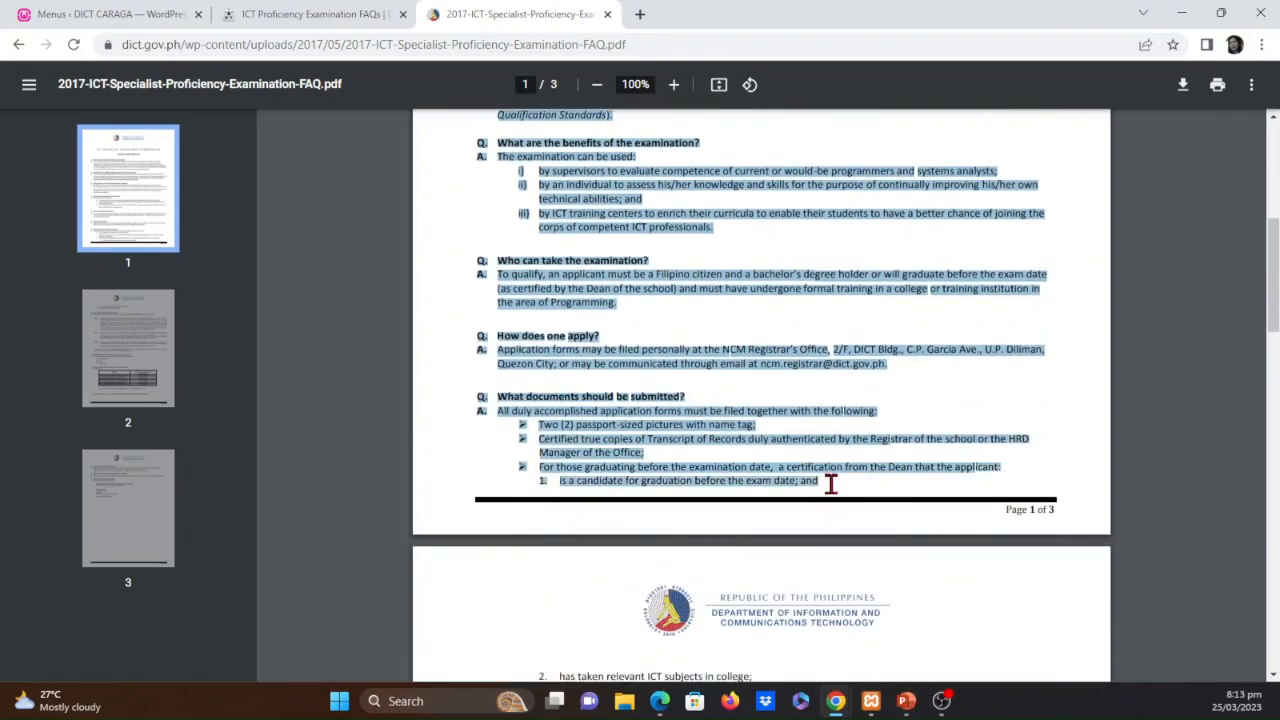
pyautogui.scroll(-4, 816, 398)
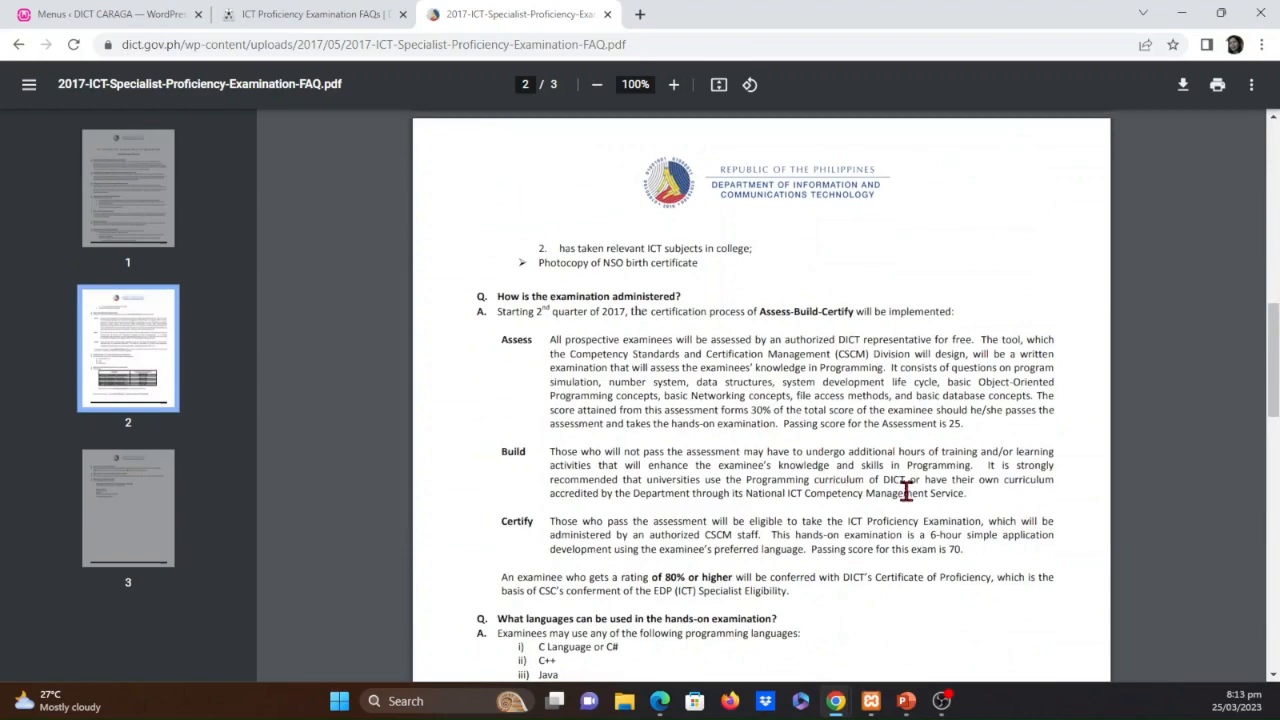
pyautogui.scroll(-4, 905, 490)
pyautogui.scroll(11, 902, 497)
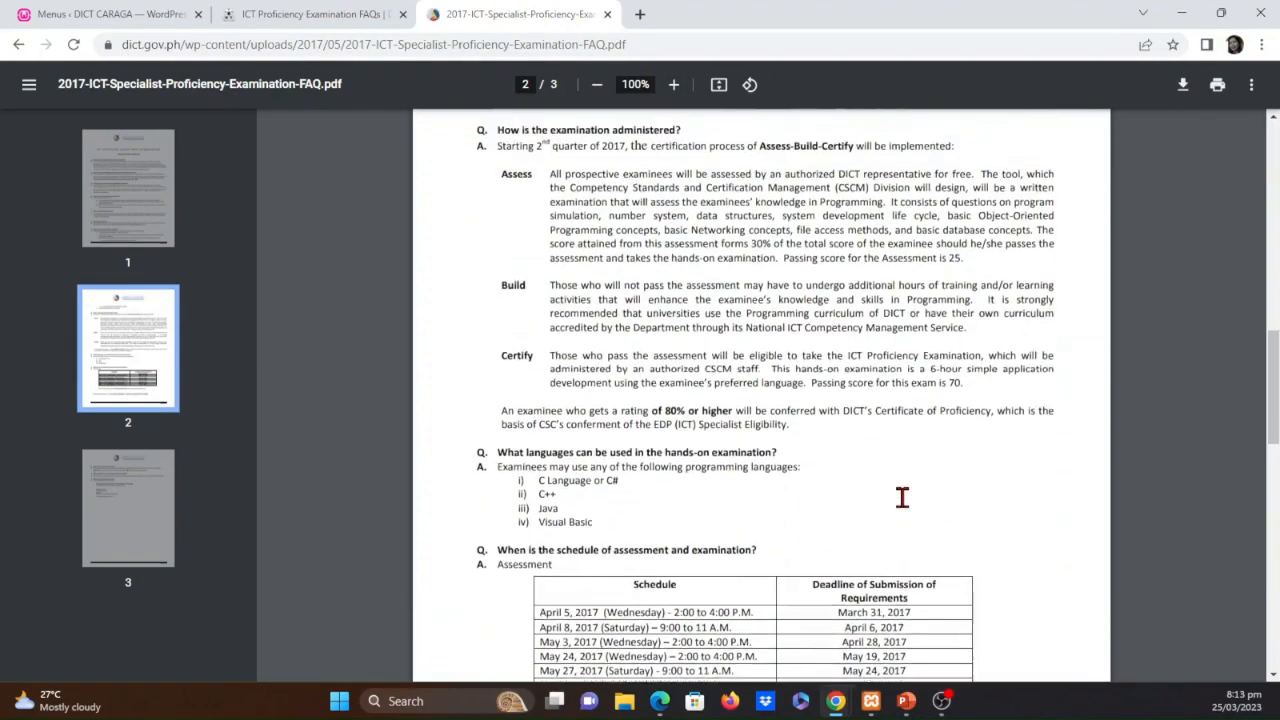
# Copy the selected first-page questions and answers from the PDF and open the ICT Proficiency Examination FAQs page for editing in WordPress
pyautogui.scroll(3, 695, 300)
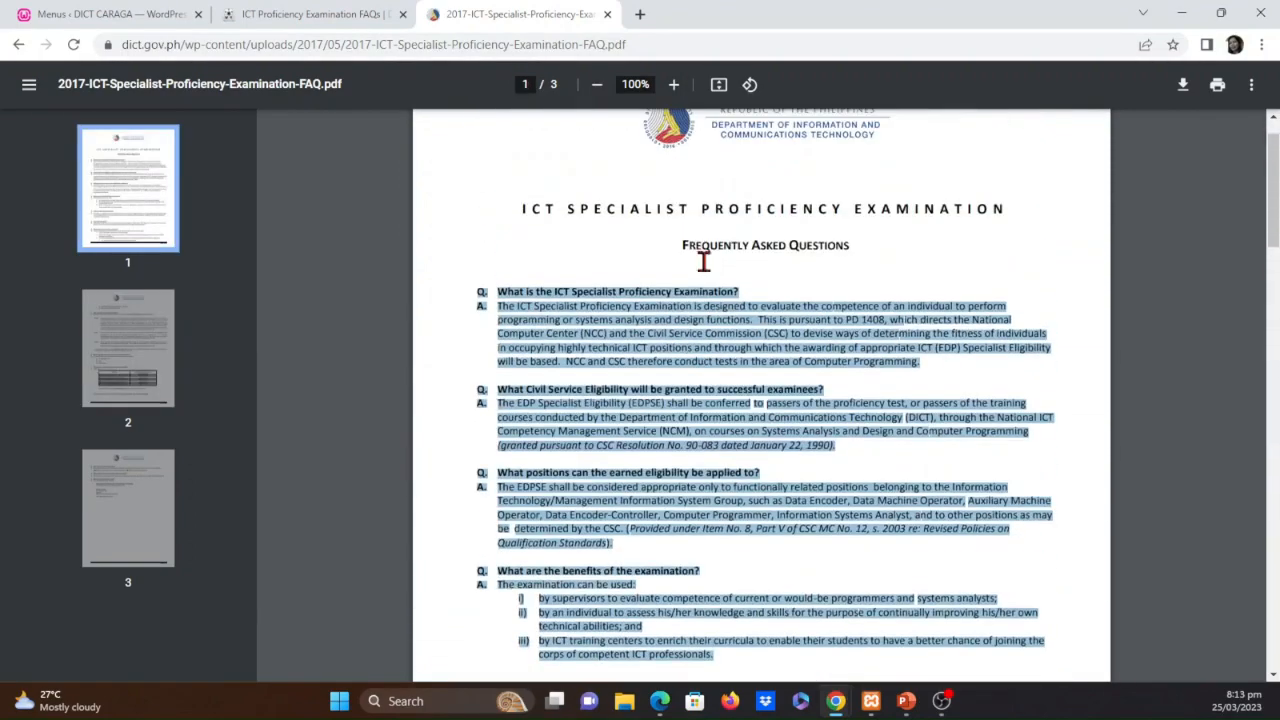
pyautogui.rightClick(688, 347)
pyautogui.click(730, 368)
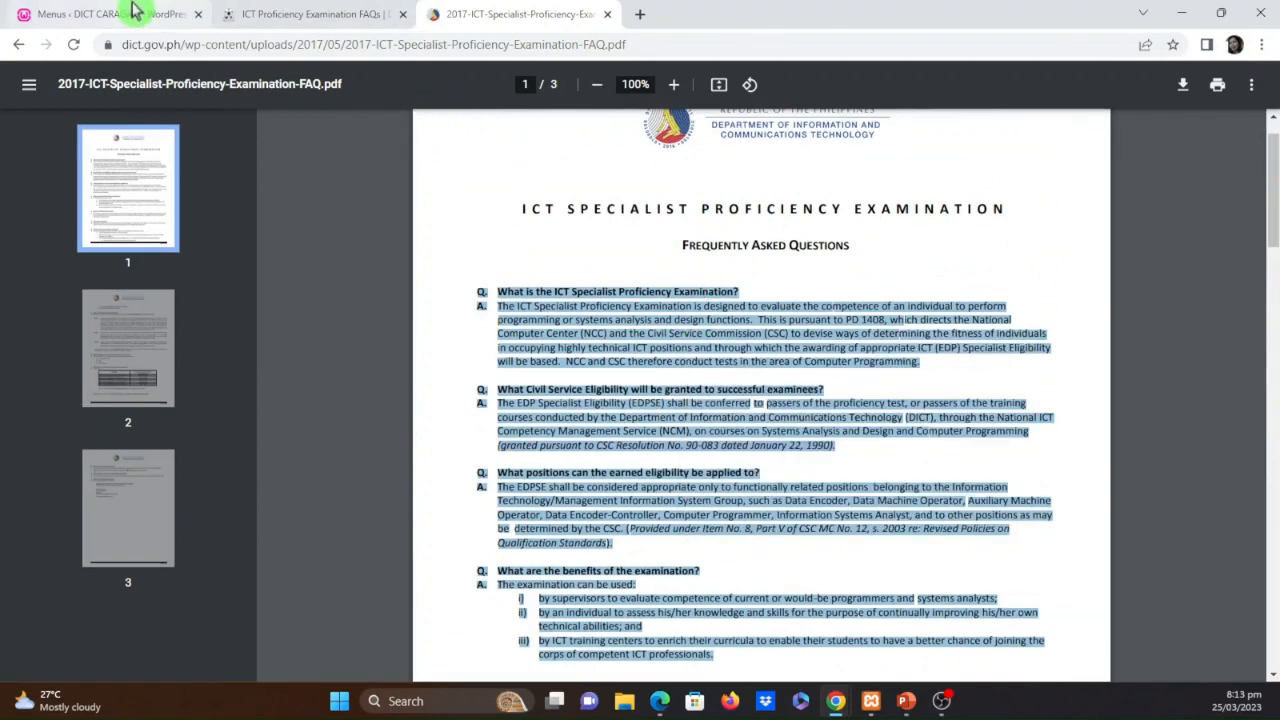
pyautogui.click(43, 16)
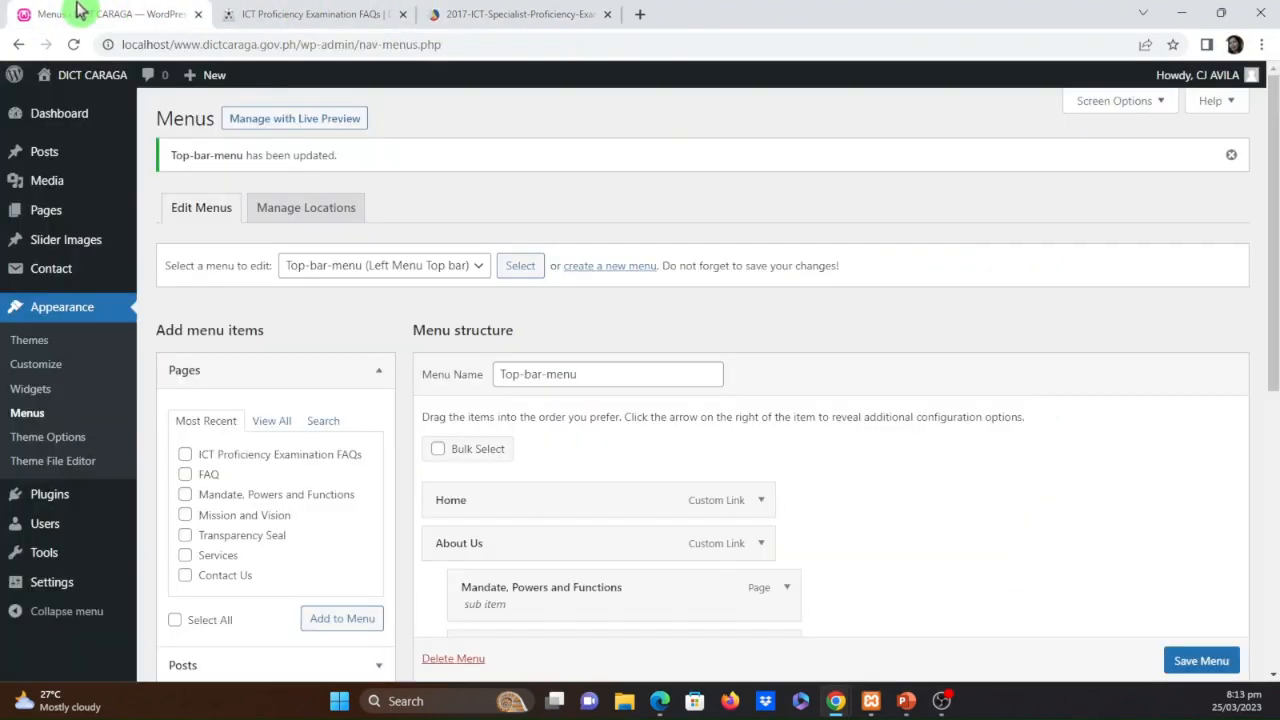
pyautogui.click(46, 213)
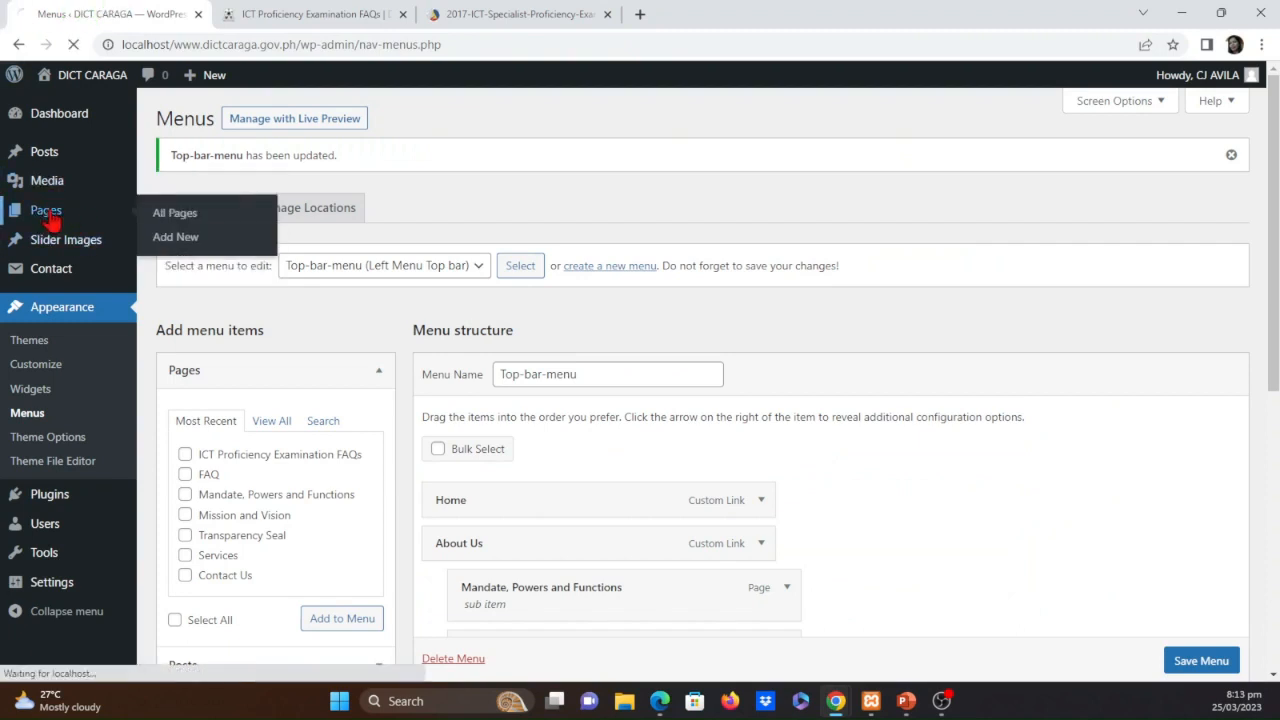
pyautogui.moveTo(370, 349)
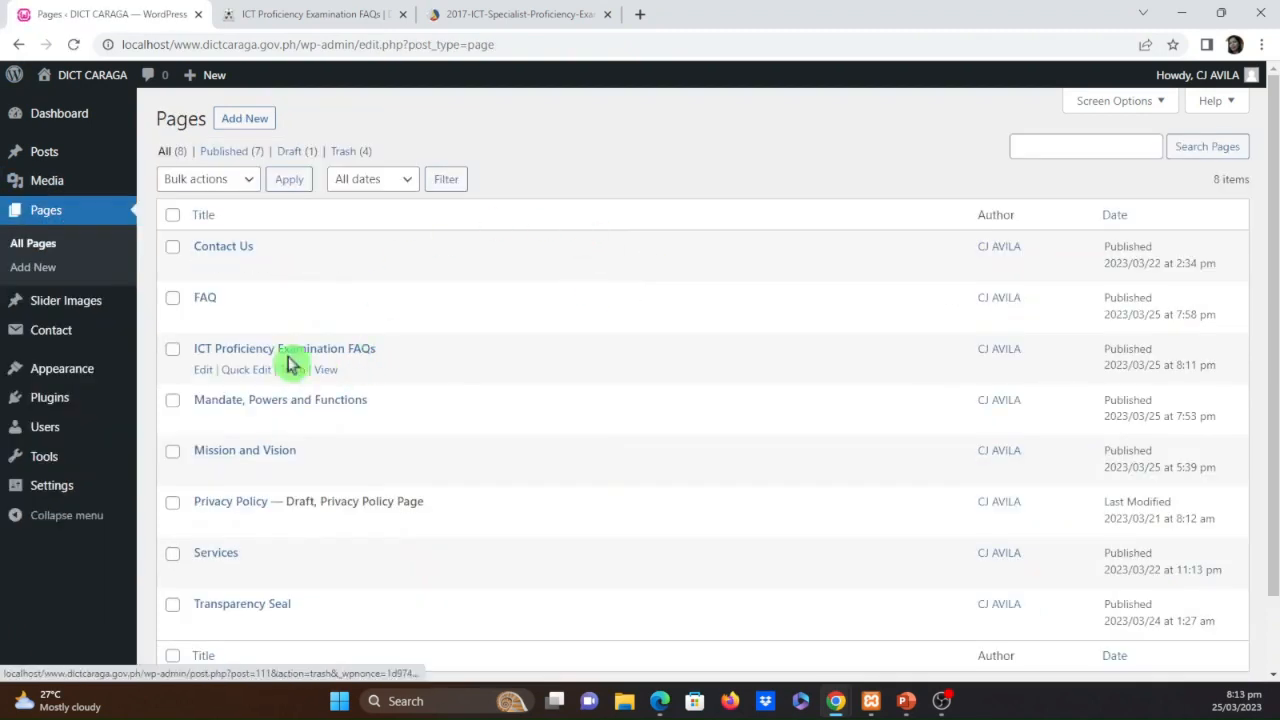
pyautogui.click(206, 371)
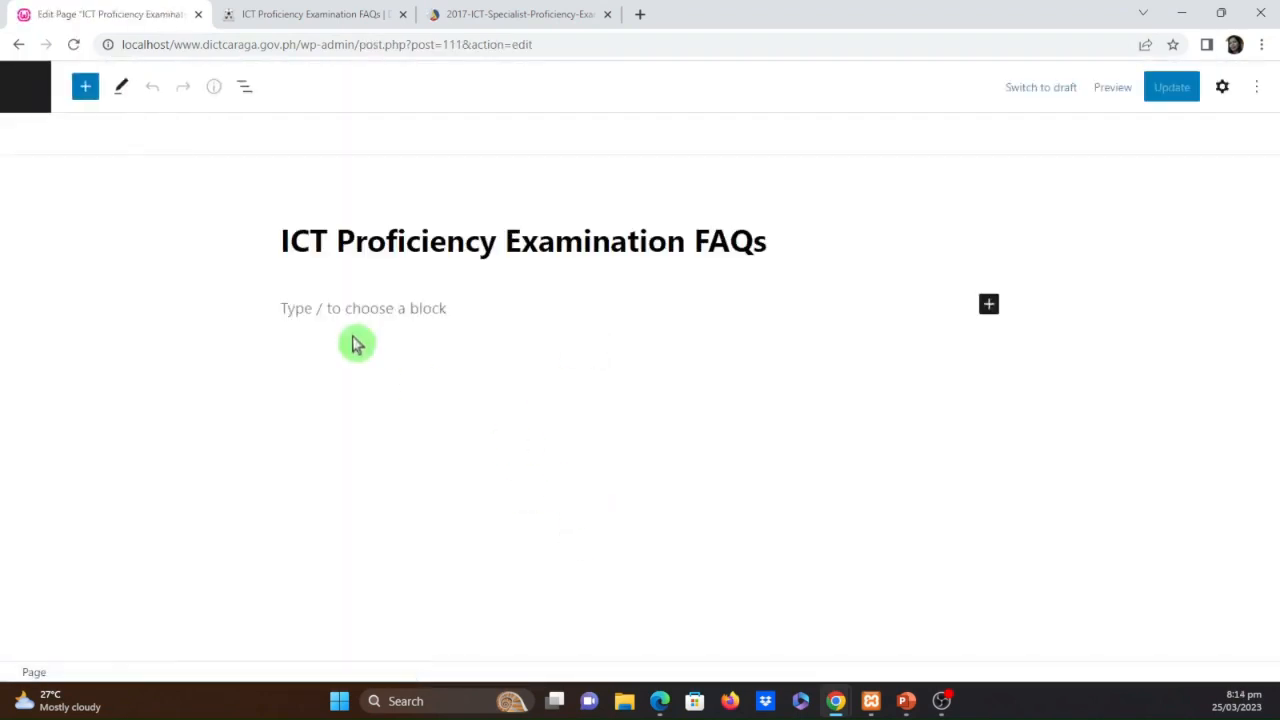
# Paste the copied questions and answers into a Paragraph block below the ICT Proficiency Examination FAQs title
pyautogui.click(354, 317)
pyautogui.click(989, 306)
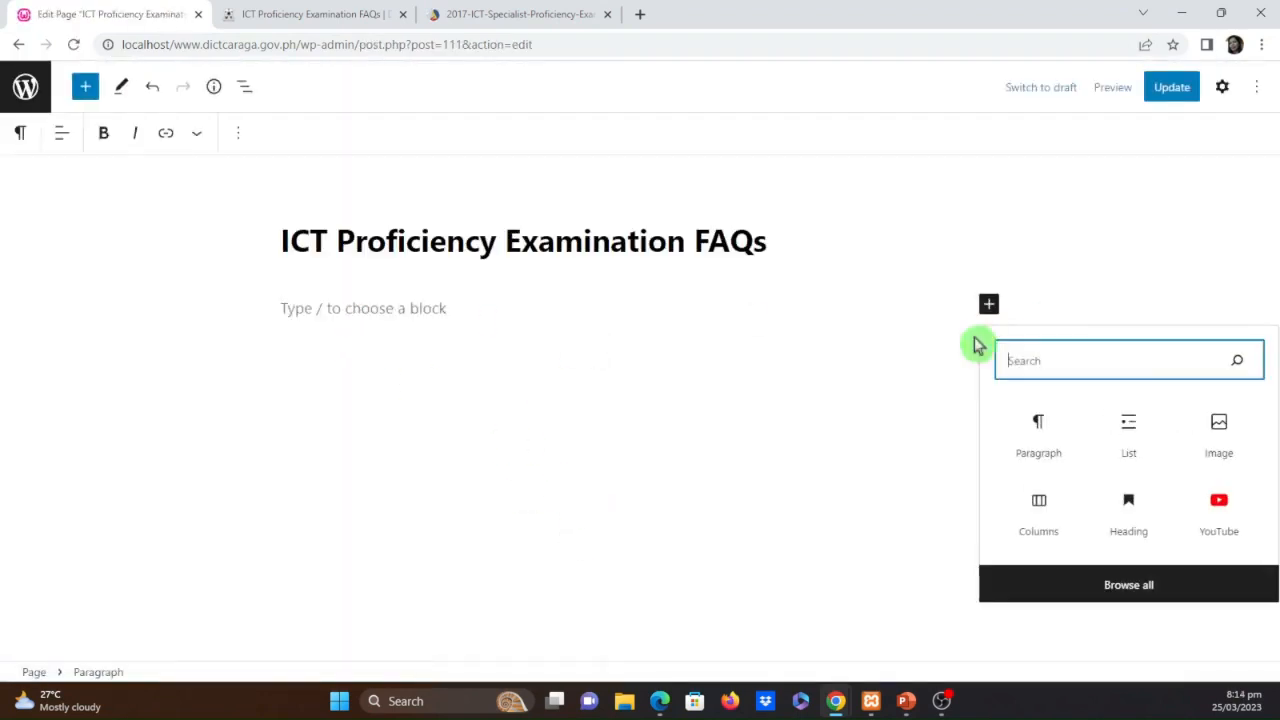
pyautogui.click(1041, 432)
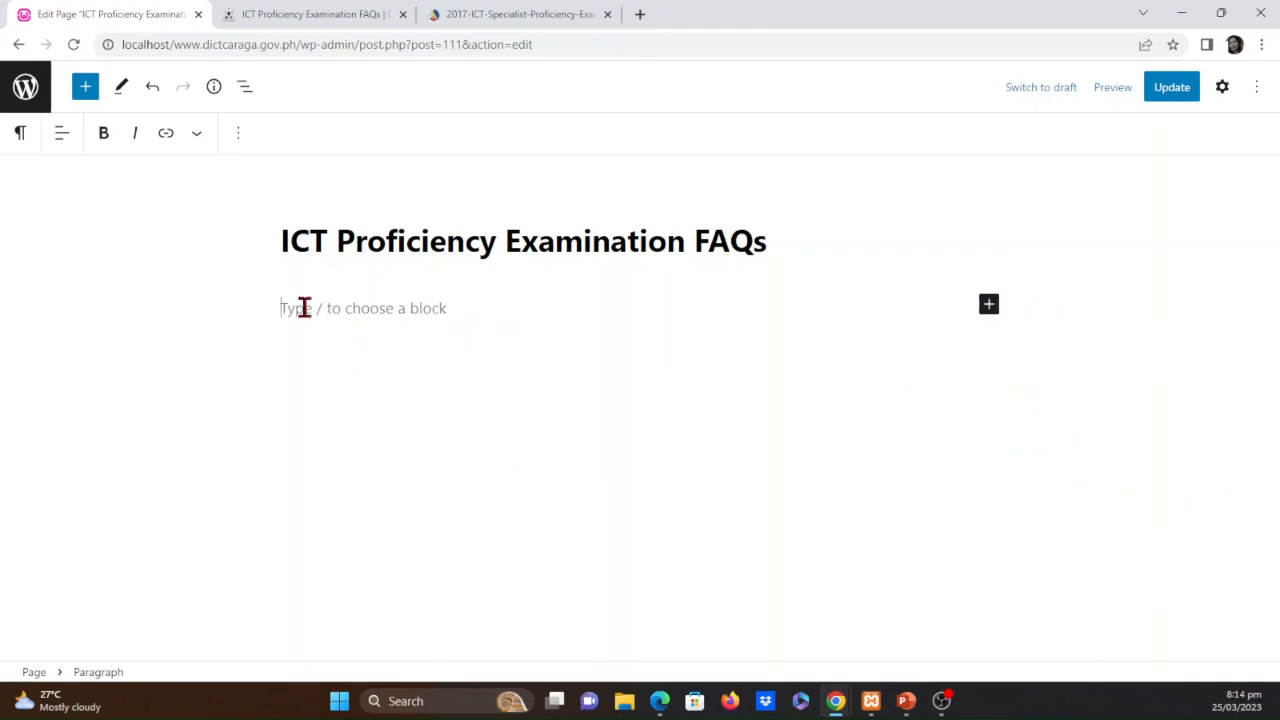
pyautogui.hotkey('ctrl', 'v')
pyautogui.scroll(8, 489, 503)
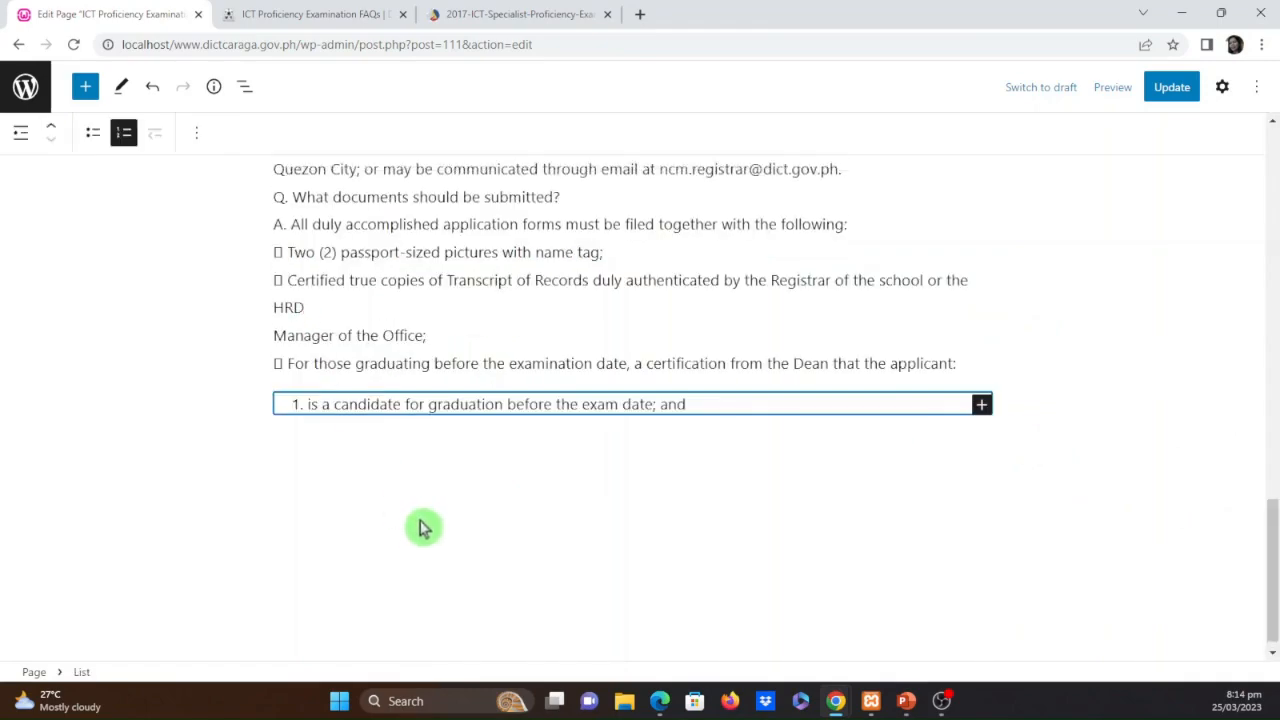
pyautogui.scroll(7, 659, 488)
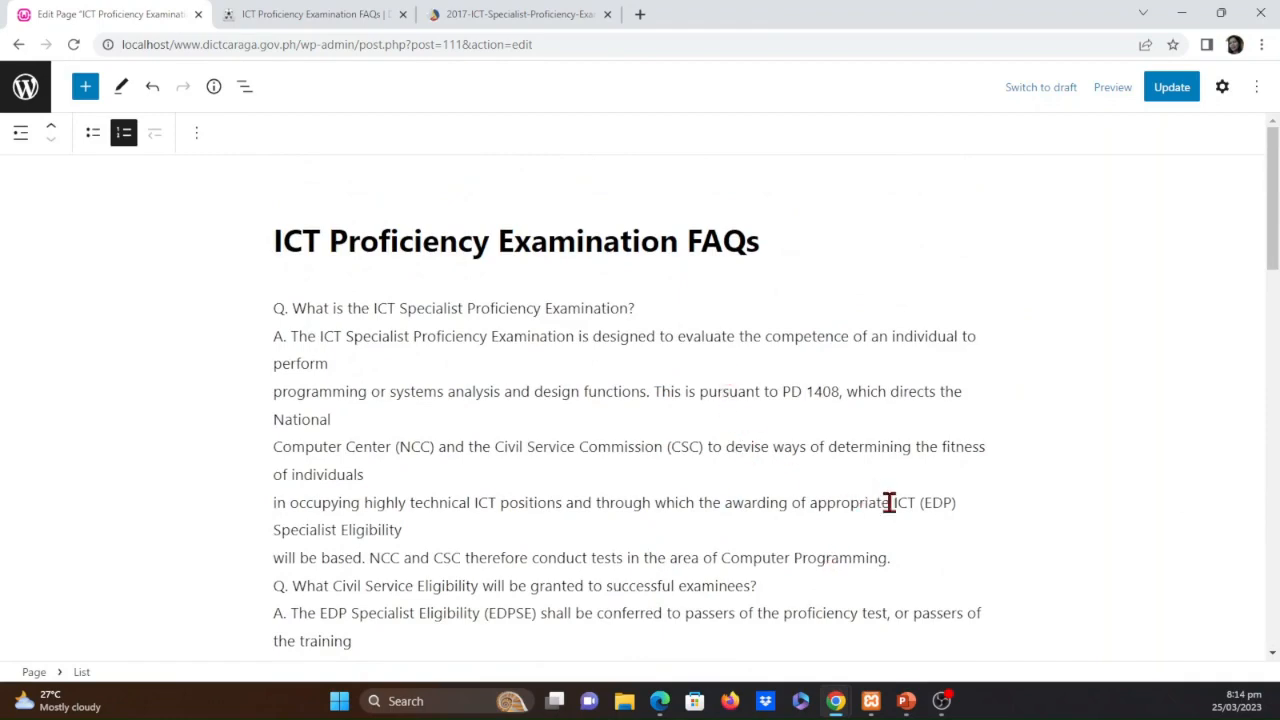
# Bold the questions "How does one apply?", "What documents should be submitted?" and "Who can take the examination?"
pyautogui.scroll(-9, 966, 535)
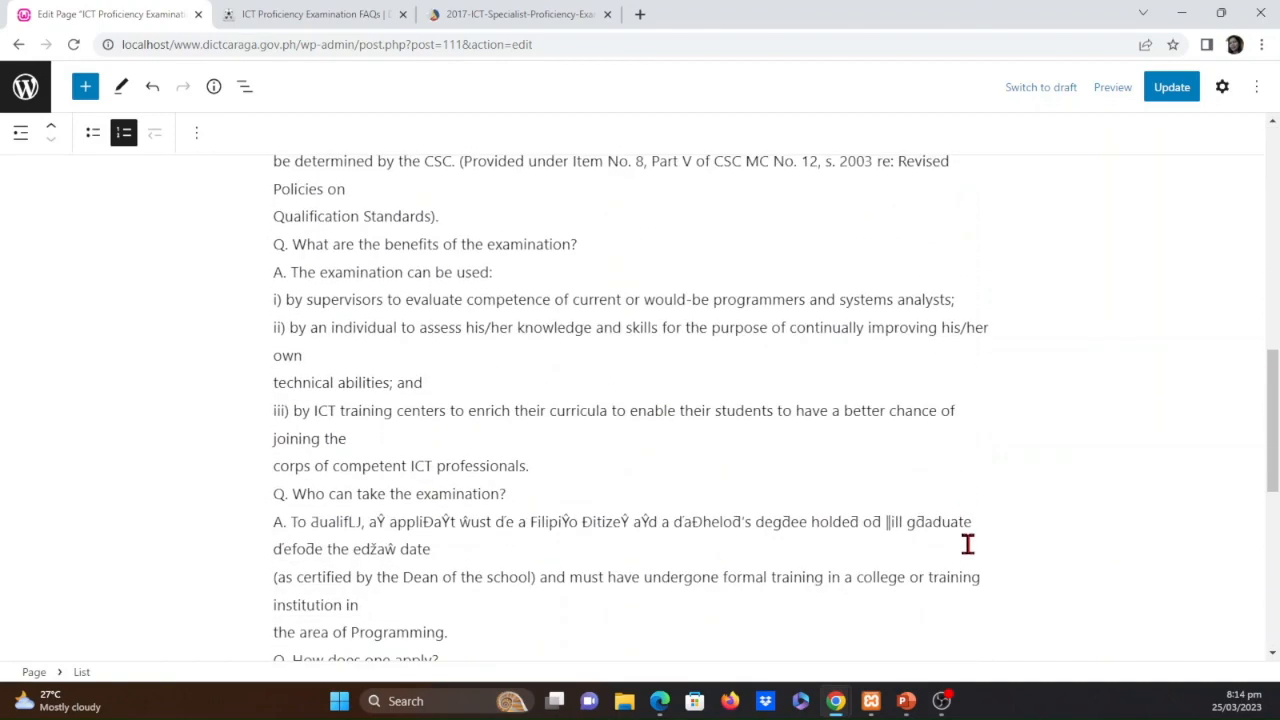
pyautogui.scroll(-3, 925, 510)
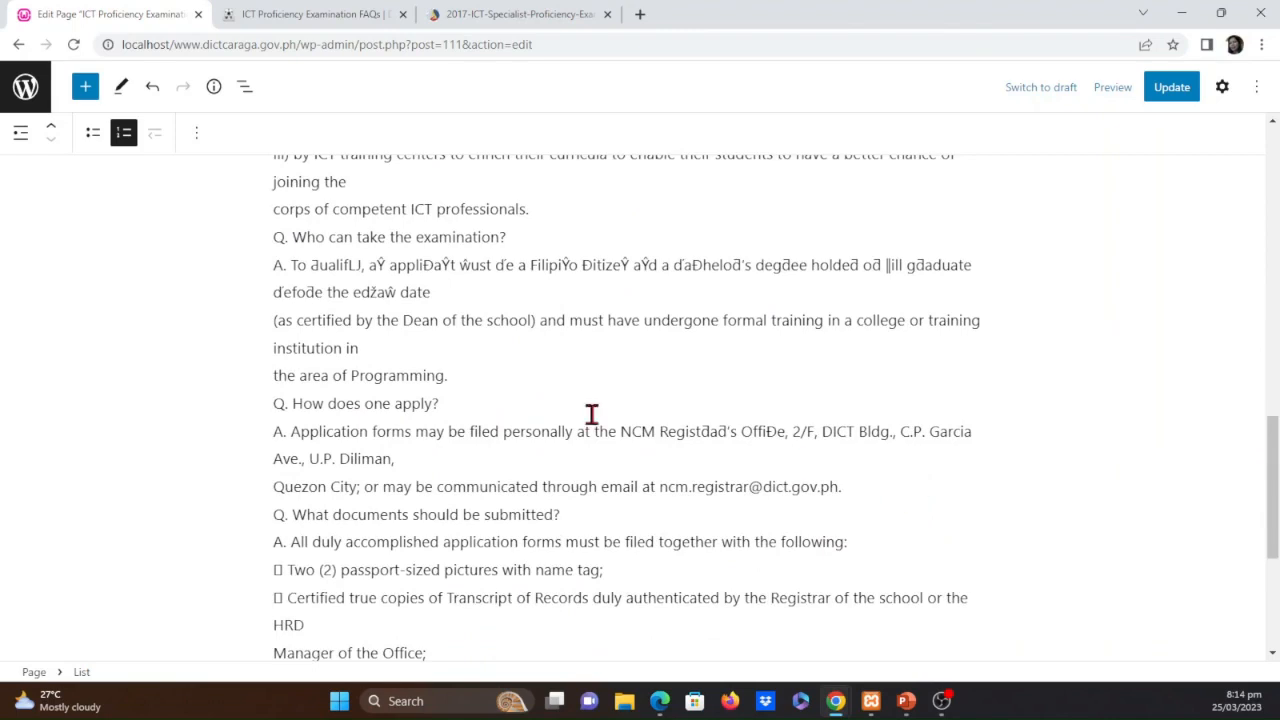
pyautogui.moveTo(484, 398); pyautogui.dragTo(229, 403)
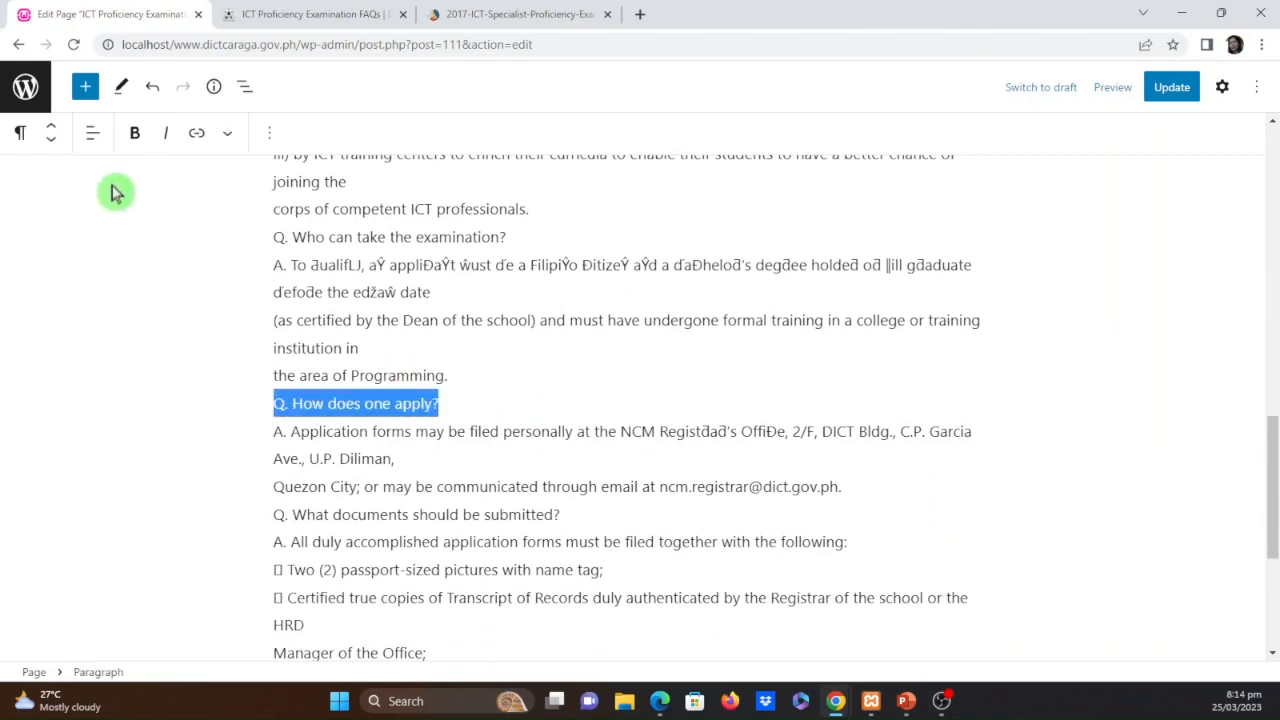
pyautogui.click(133, 148)
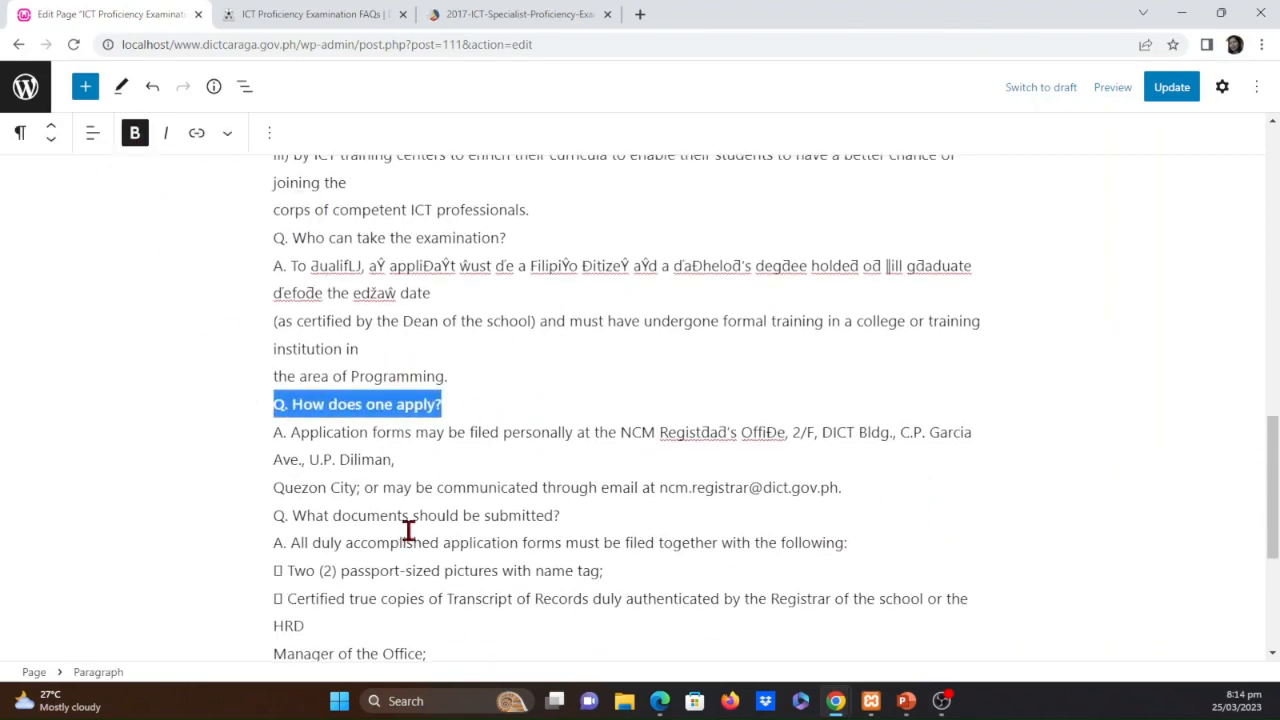
pyautogui.moveTo(571, 518); pyautogui.dragTo(249, 517)
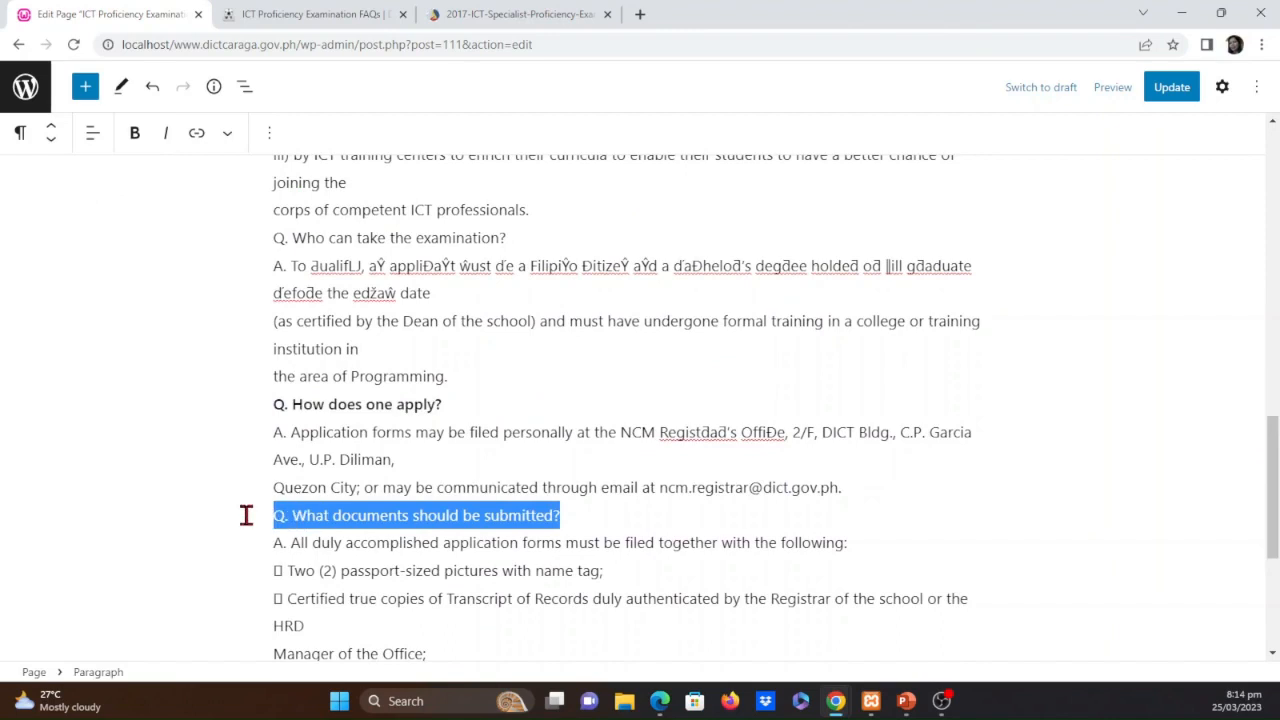
pyautogui.click(138, 138)
pyautogui.moveTo(508, 240); pyautogui.dragTo(262, 236)
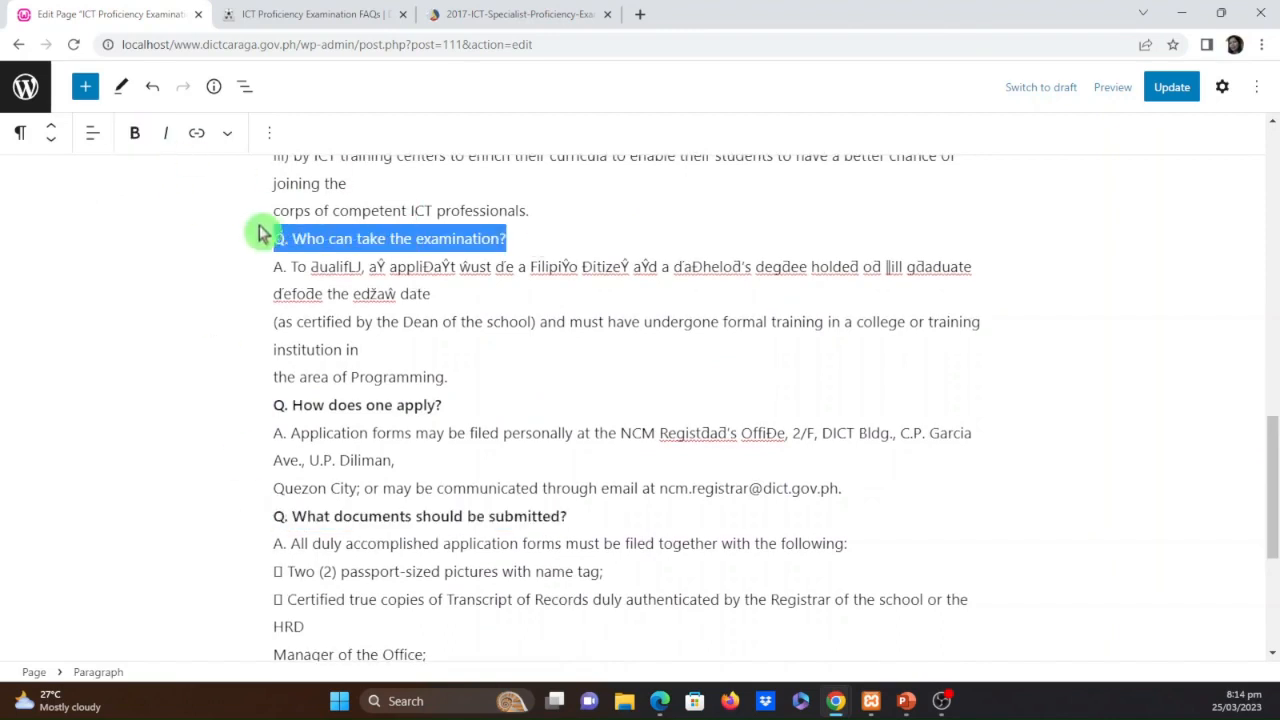
pyautogui.click(139, 139)
# Bold the word HRD in the answer listing the documents to submit
pyautogui.scroll(-5, 540, 523)
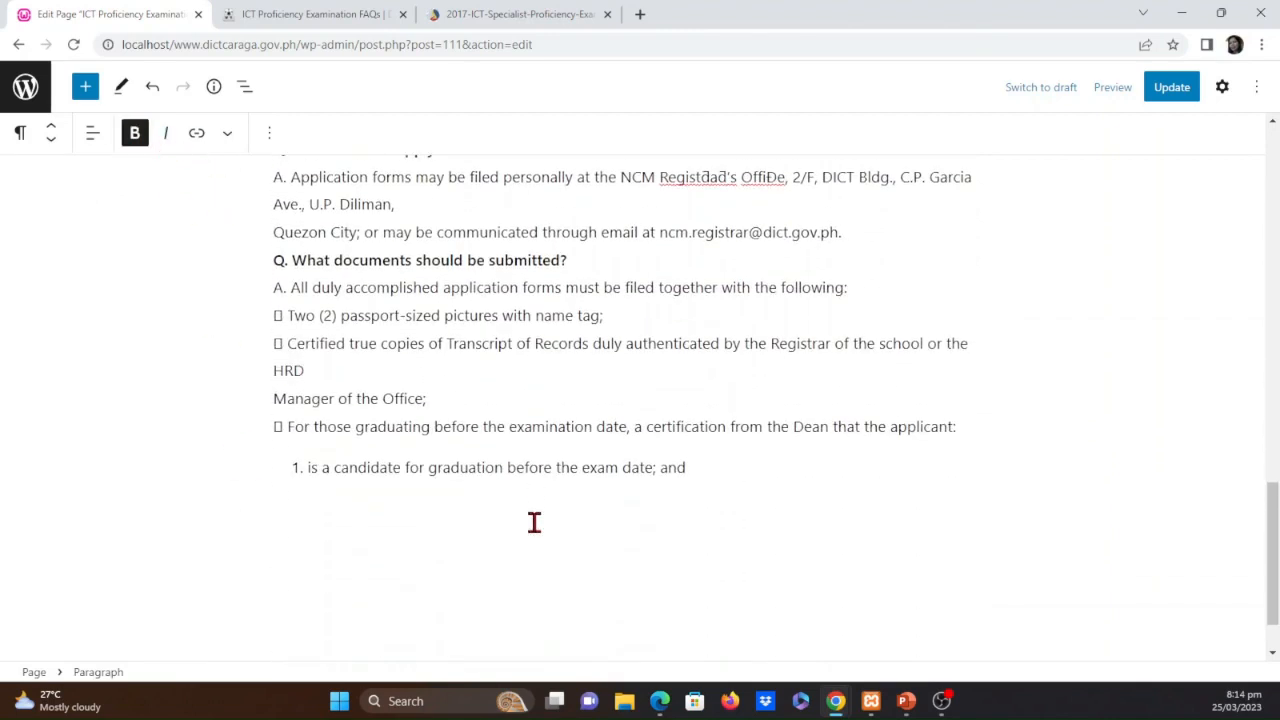
pyautogui.scroll(1, 534, 523)
pyautogui.click(444, 484)
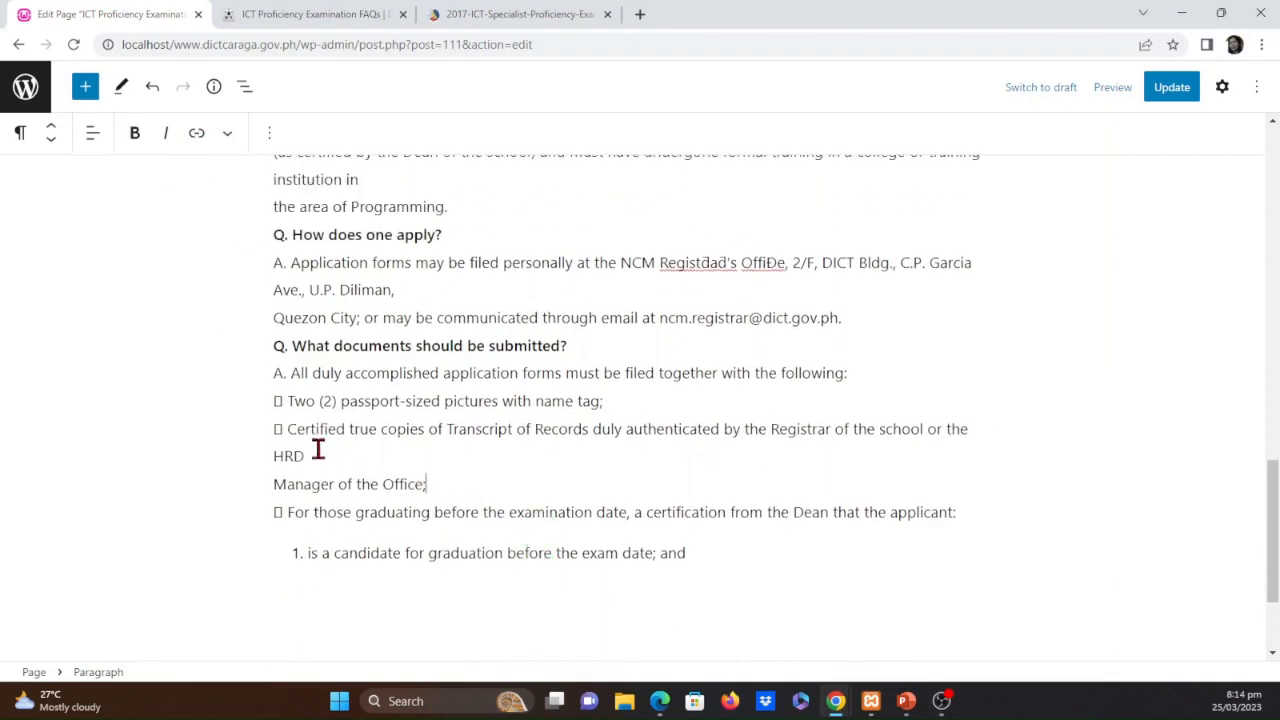
pyautogui.moveTo(318, 450); pyautogui.dragTo(255, 450)
pyautogui.scroll(1, 290, 450)
pyautogui.click(400, 480)
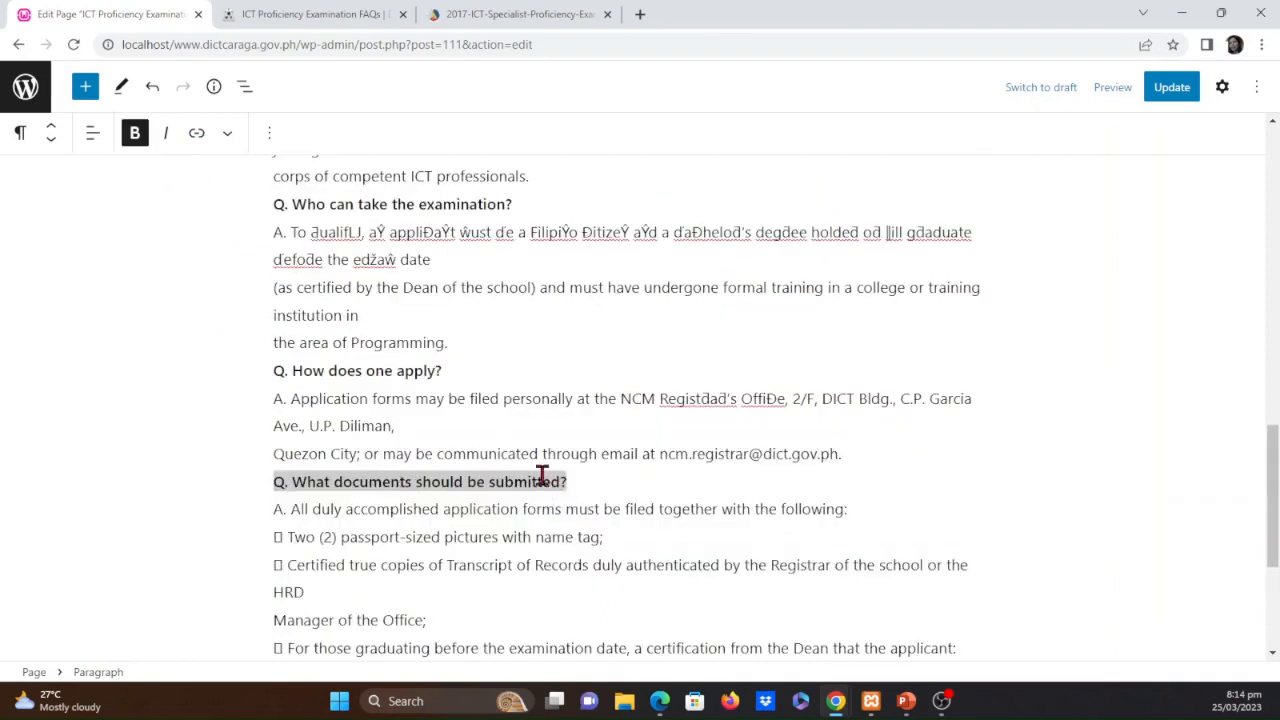
pyautogui.moveTo(332, 589); pyautogui.dragTo(264, 590)
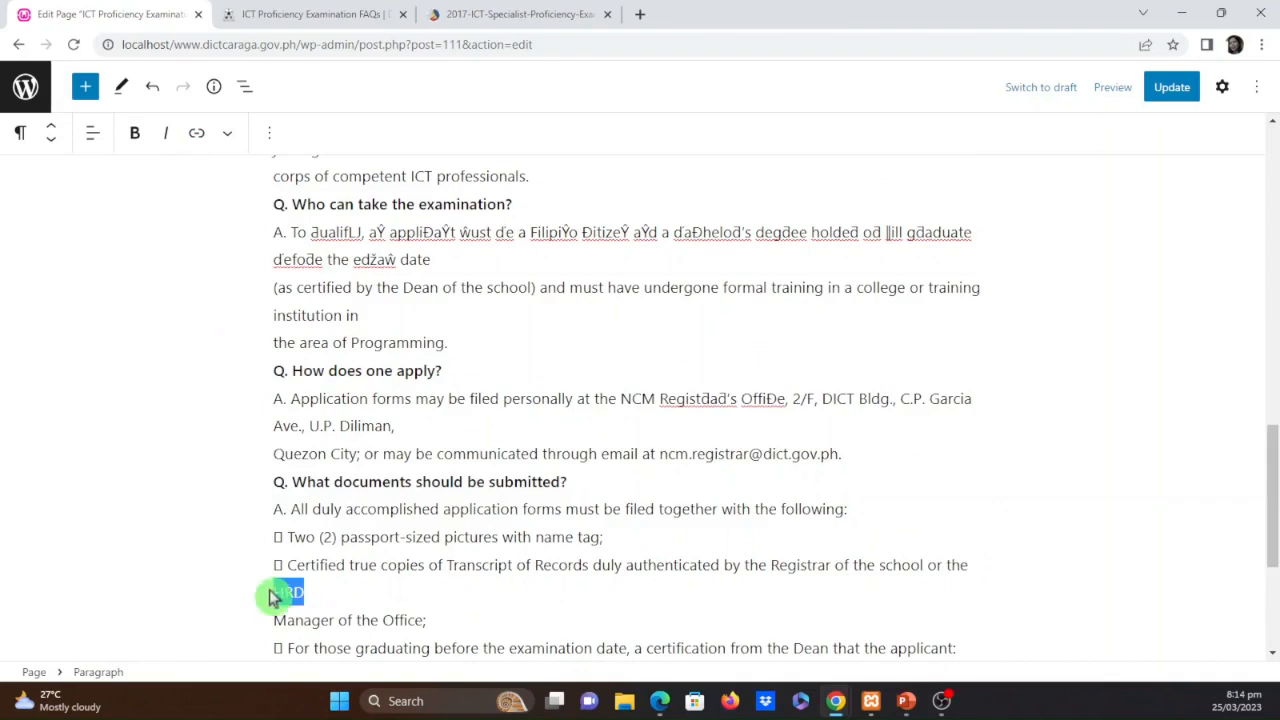
pyautogui.click(133, 140)
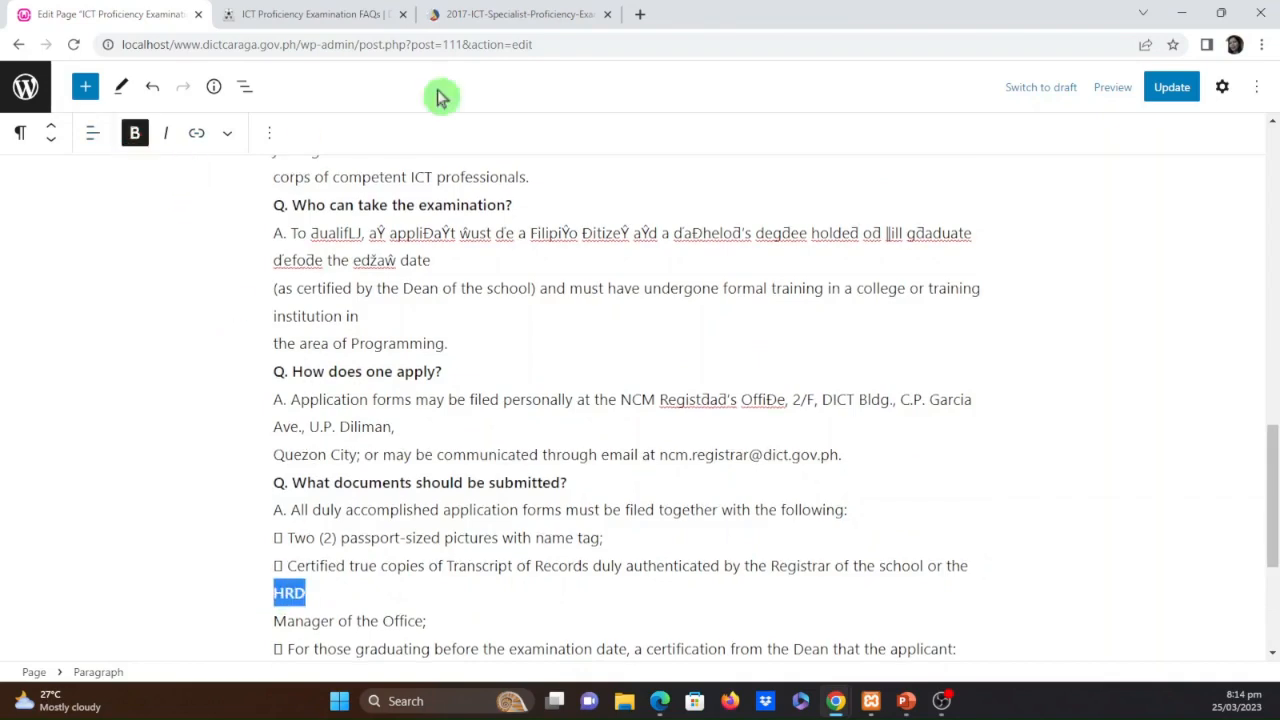
# Return to the examination FAQ PDF and examine the formatting of its first and second pages
pyautogui.click(495, 14)
pyautogui.click(1008, 523)
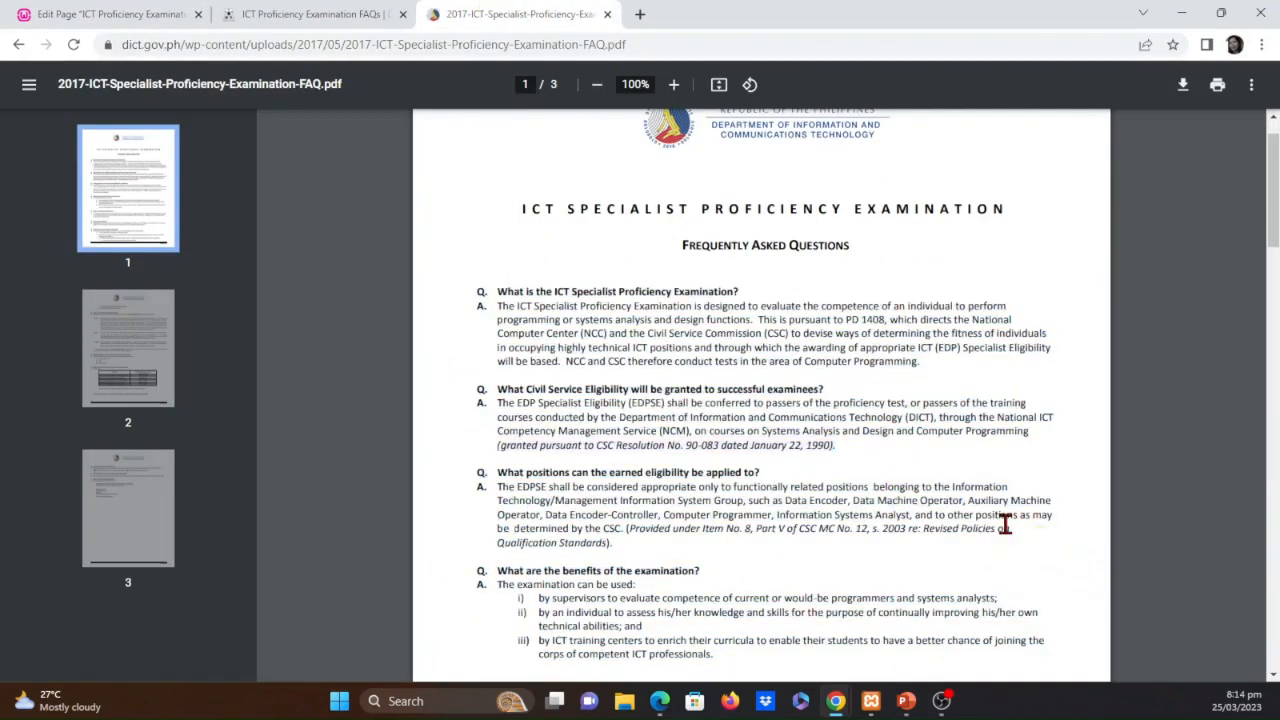
pyautogui.scroll(-3, 923, 523)
pyautogui.scroll(-3, 875, 486)
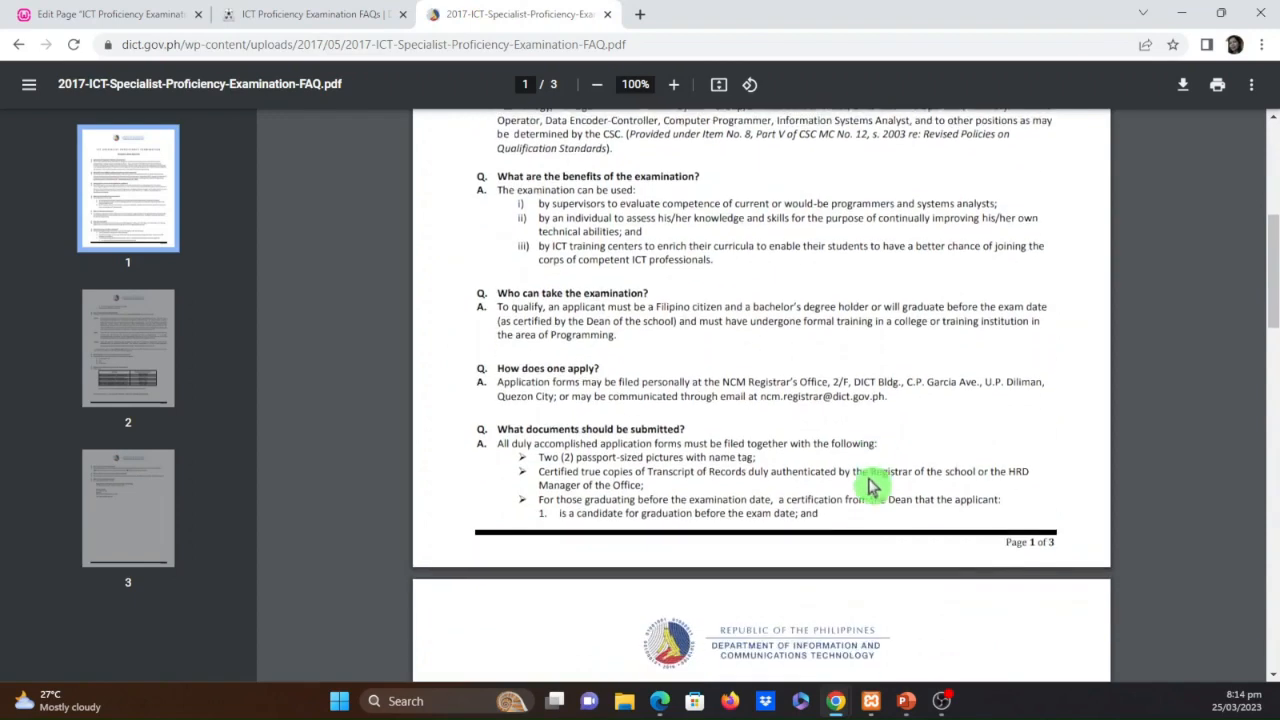
pyautogui.scroll(-2, 868, 484)
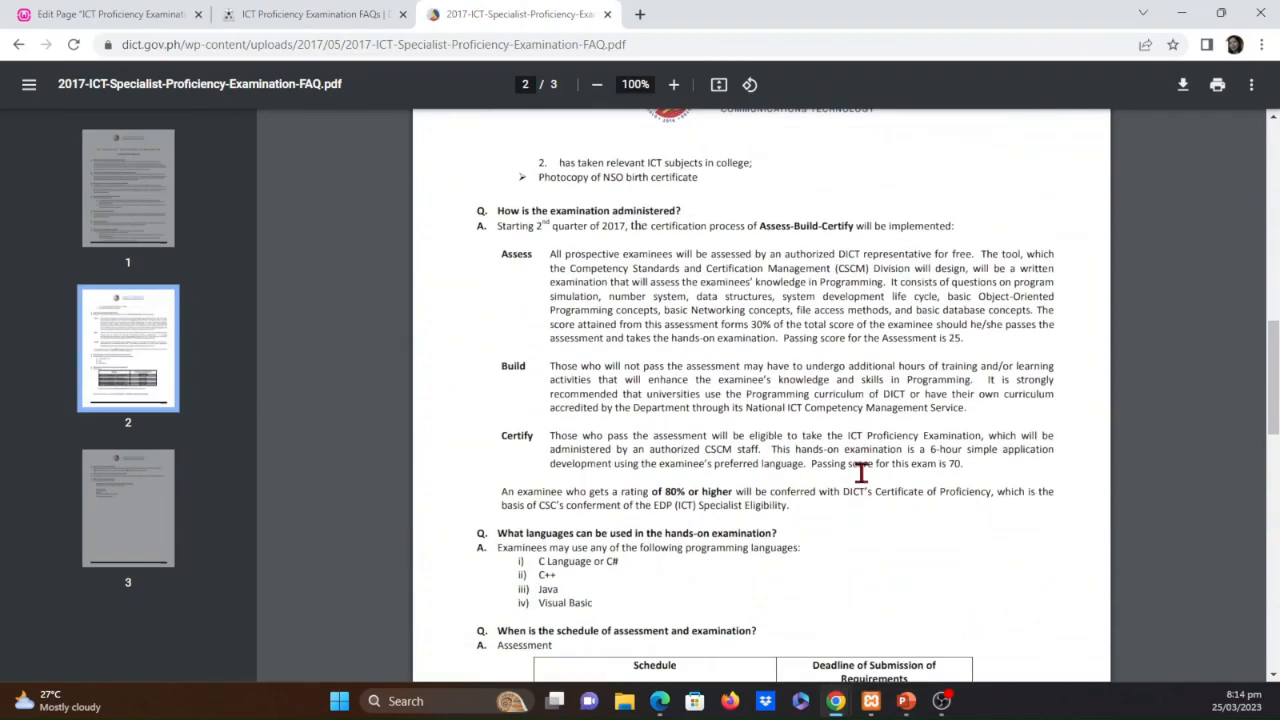
pyautogui.scroll(6, 847, 474)
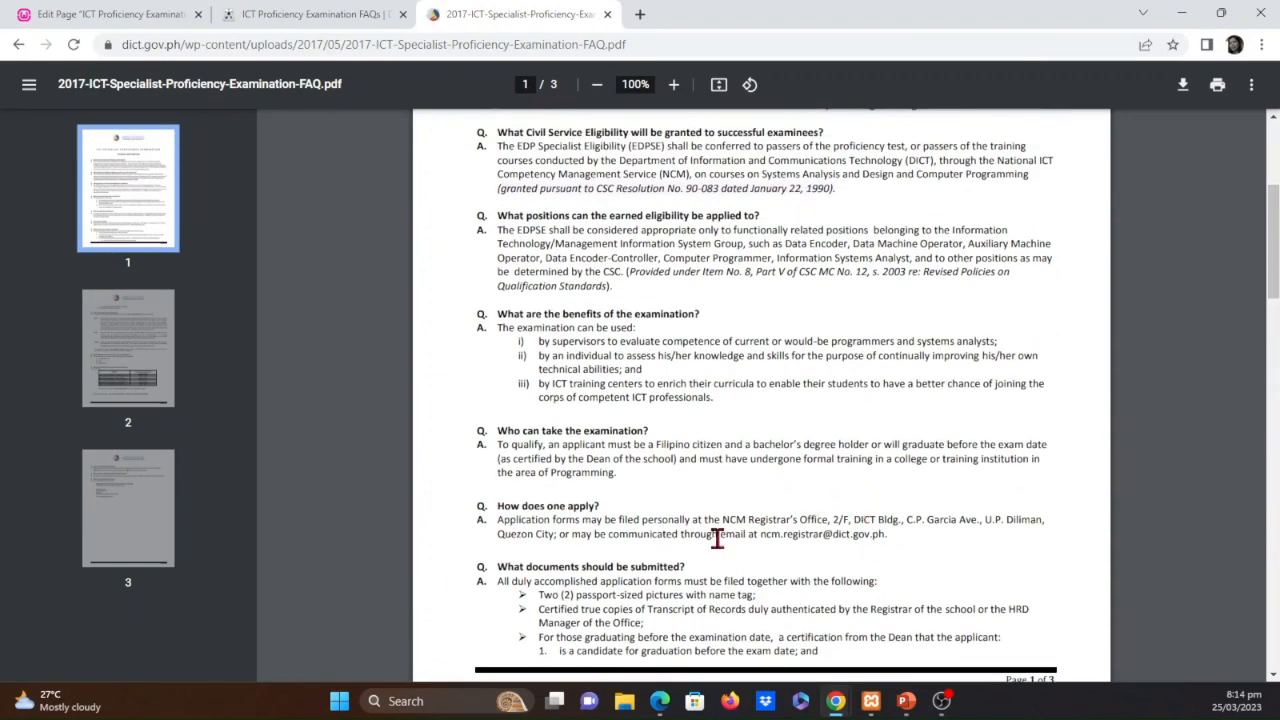
pyautogui.scroll(-1, 779, 573)
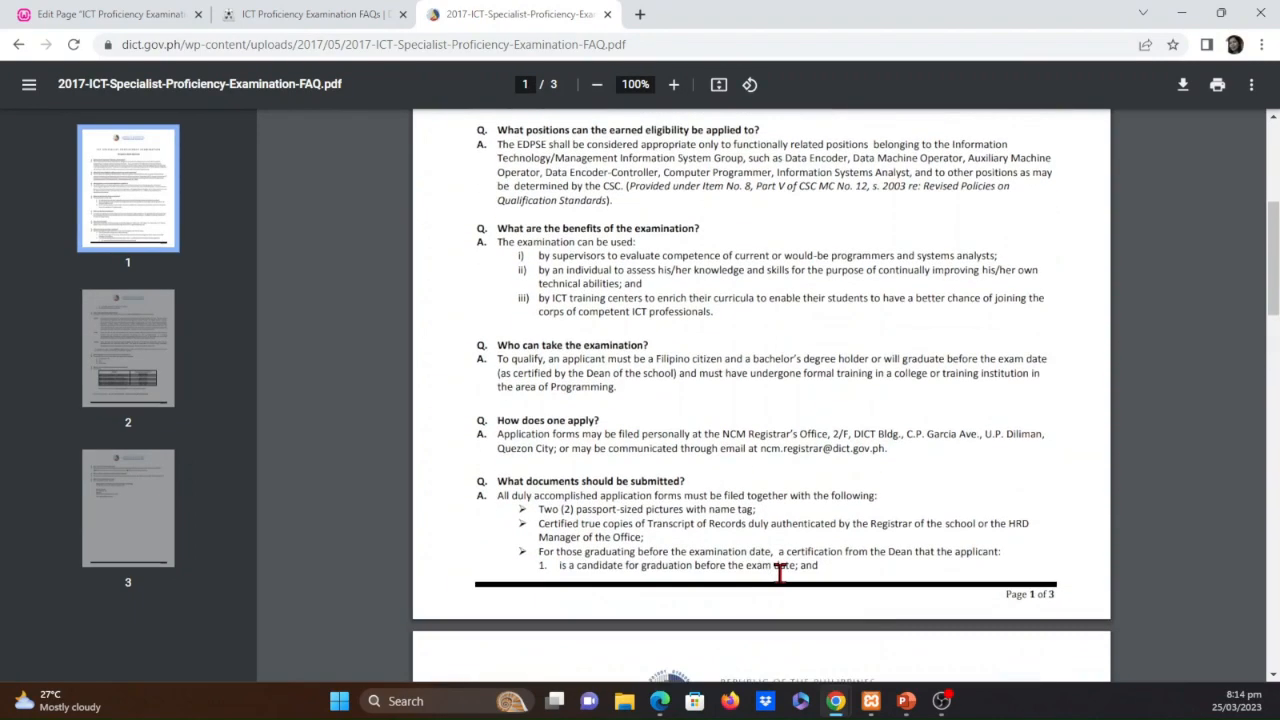
pyautogui.scroll(3, 777, 571)
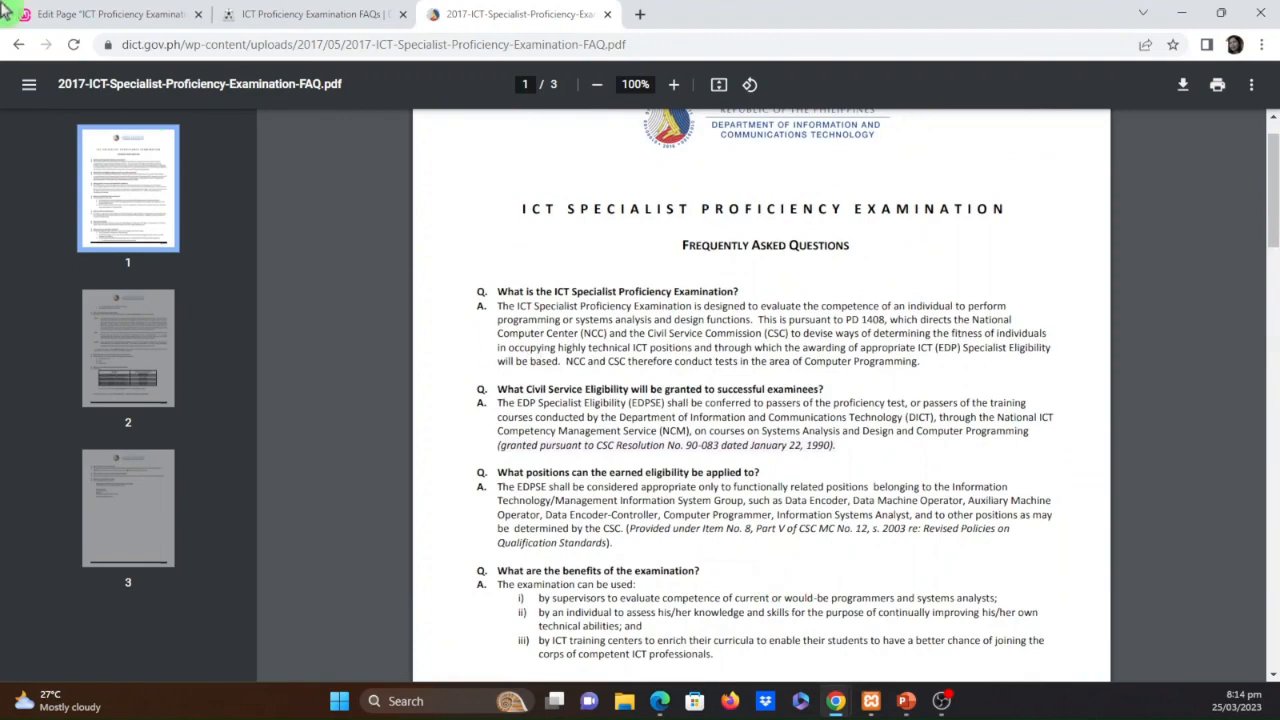
# Back in the page editor, bold the questions "What are the benefits of the examination?" and "What positions can the earned eligibility be applied to?"
pyautogui.click(130, 14)
pyautogui.scroll(-1, 580, 434)
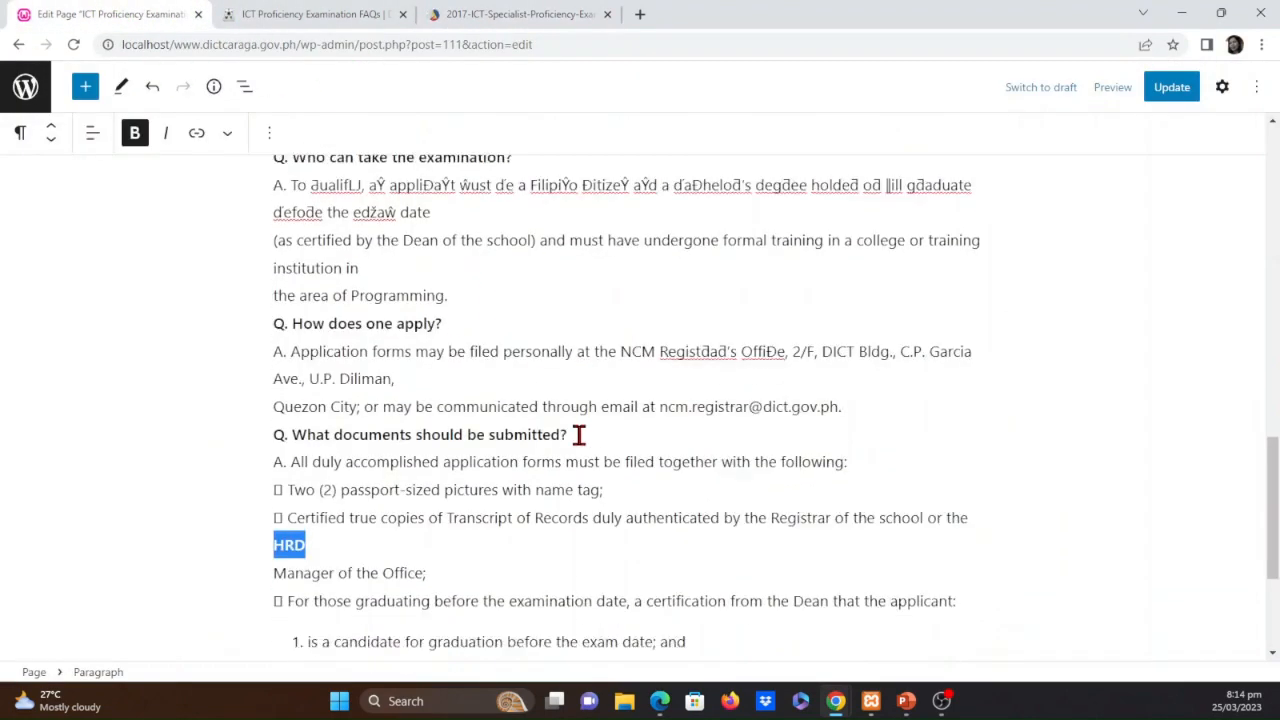
pyautogui.scroll(3, 546, 420)
pyautogui.scroll(2, 518, 403)
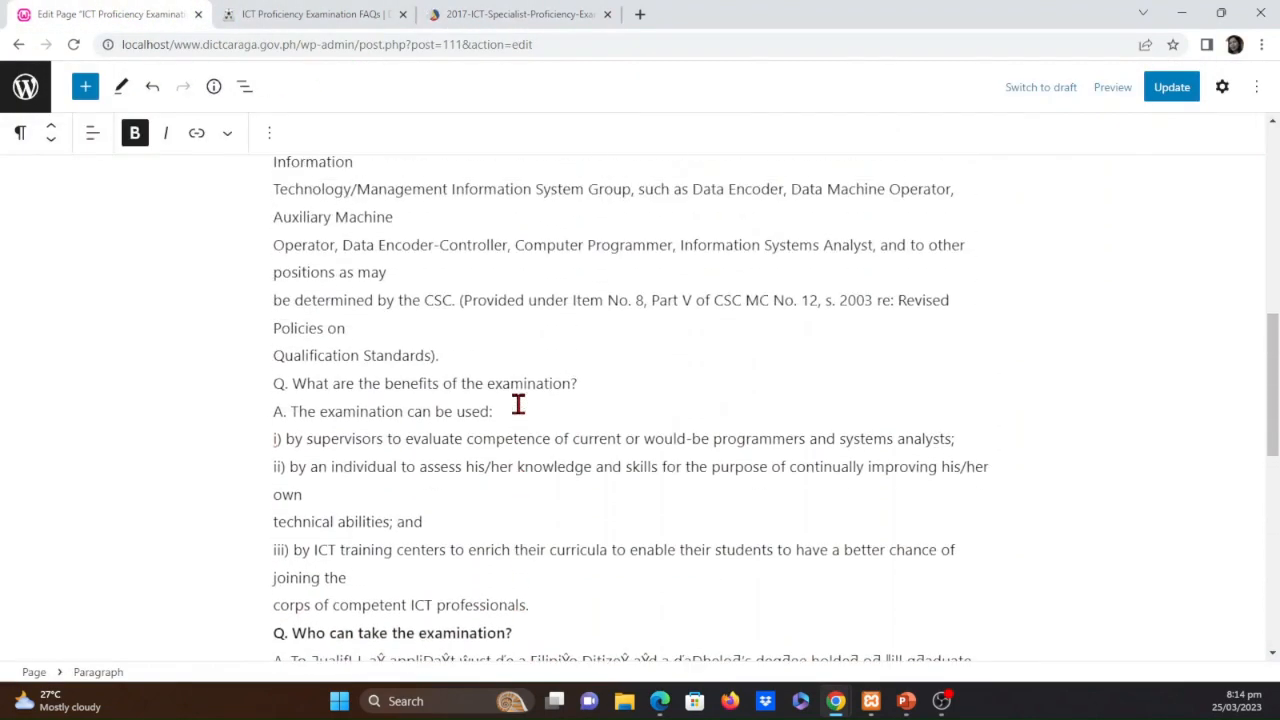
pyautogui.moveTo(588, 383); pyautogui.dragTo(261, 380)
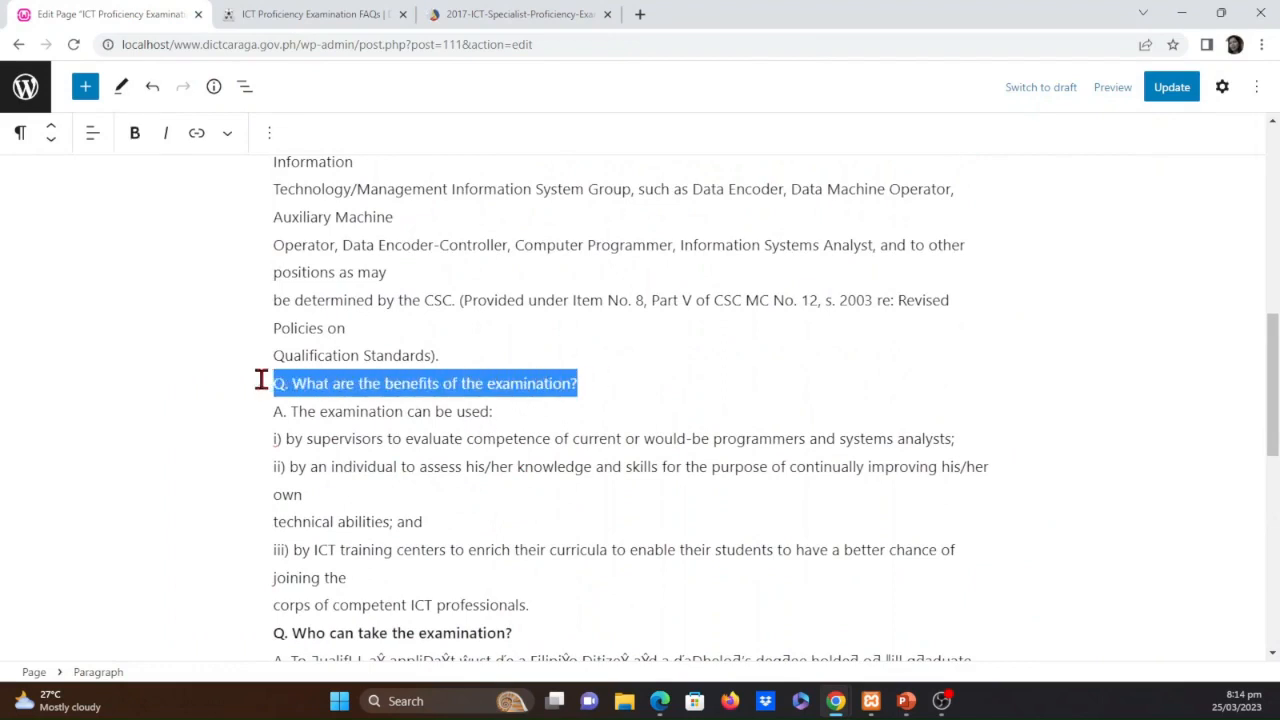
pyautogui.click(134, 133)
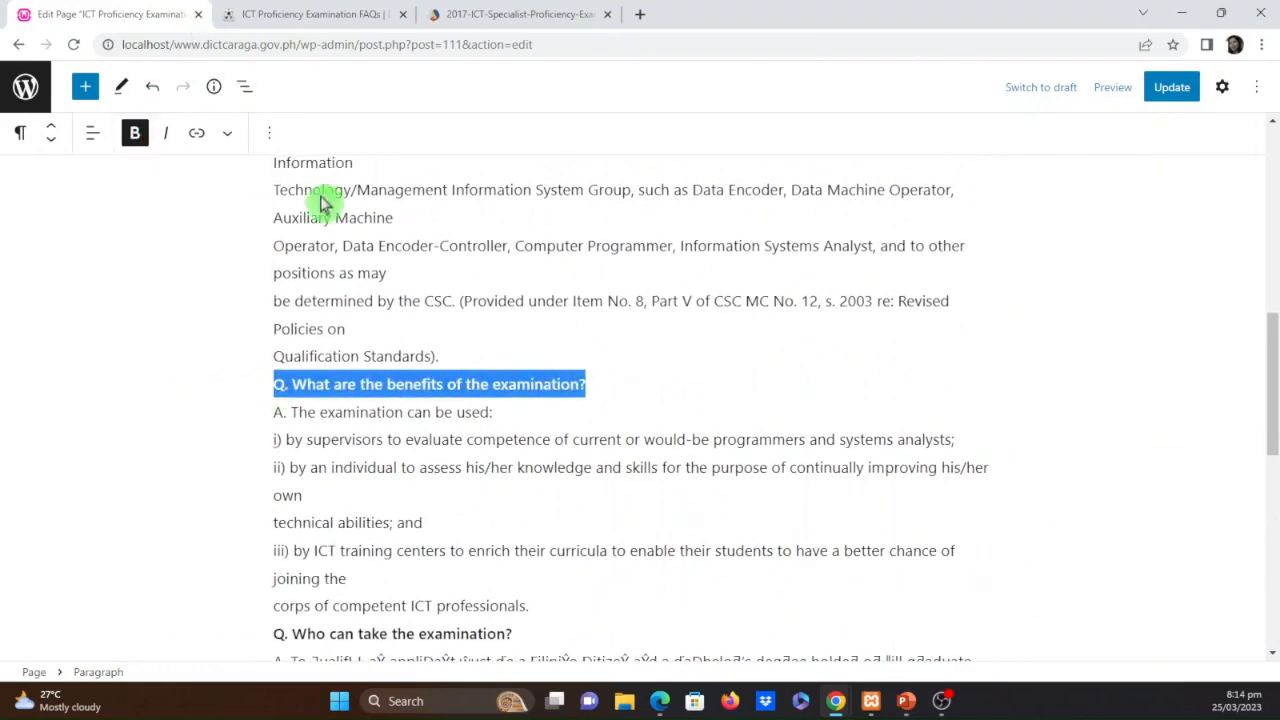
pyautogui.scroll(1, 388, 360)
pyautogui.scroll(2, 388, 360)
pyautogui.moveTo(670, 277); pyautogui.dragTo(257, 273)
pyautogui.click(134, 133)
# Bold the opening question "What is the ICT Specialist Proficiency Examination?" below the page title
pyautogui.scroll(3, 440, 380)
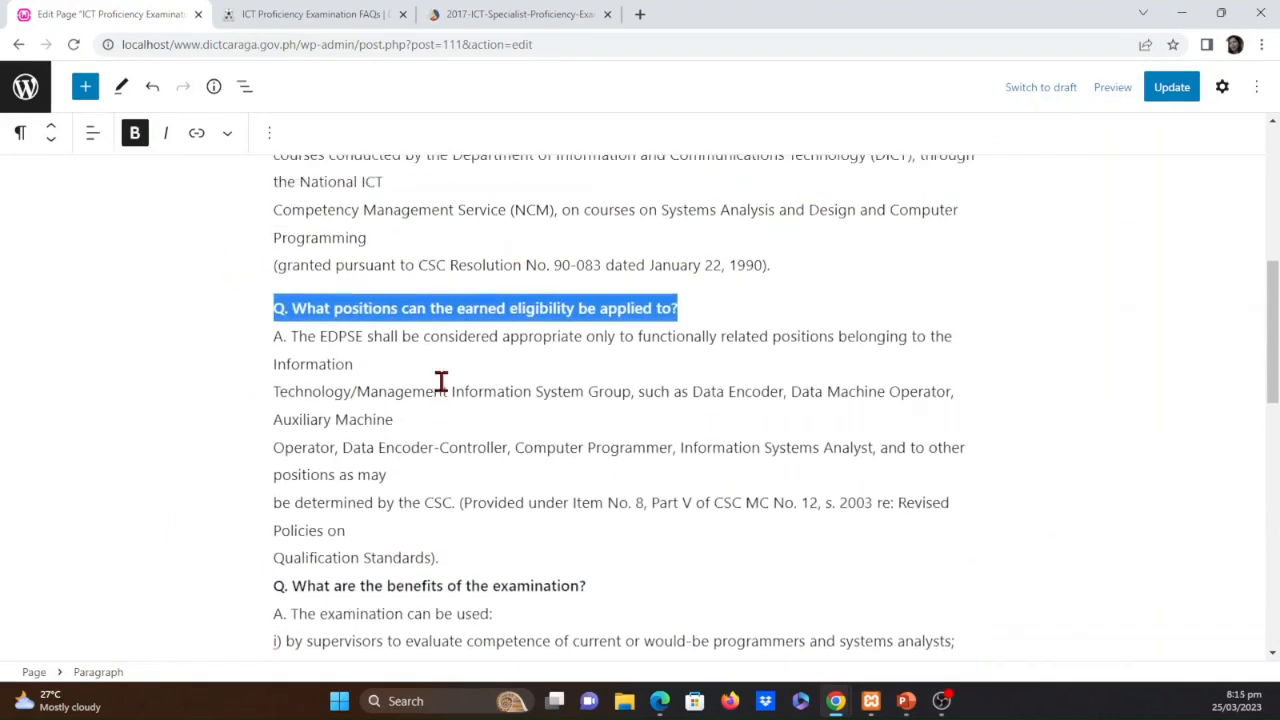
pyautogui.scroll(3, 441, 380)
pyautogui.scroll(3, 523, 402)
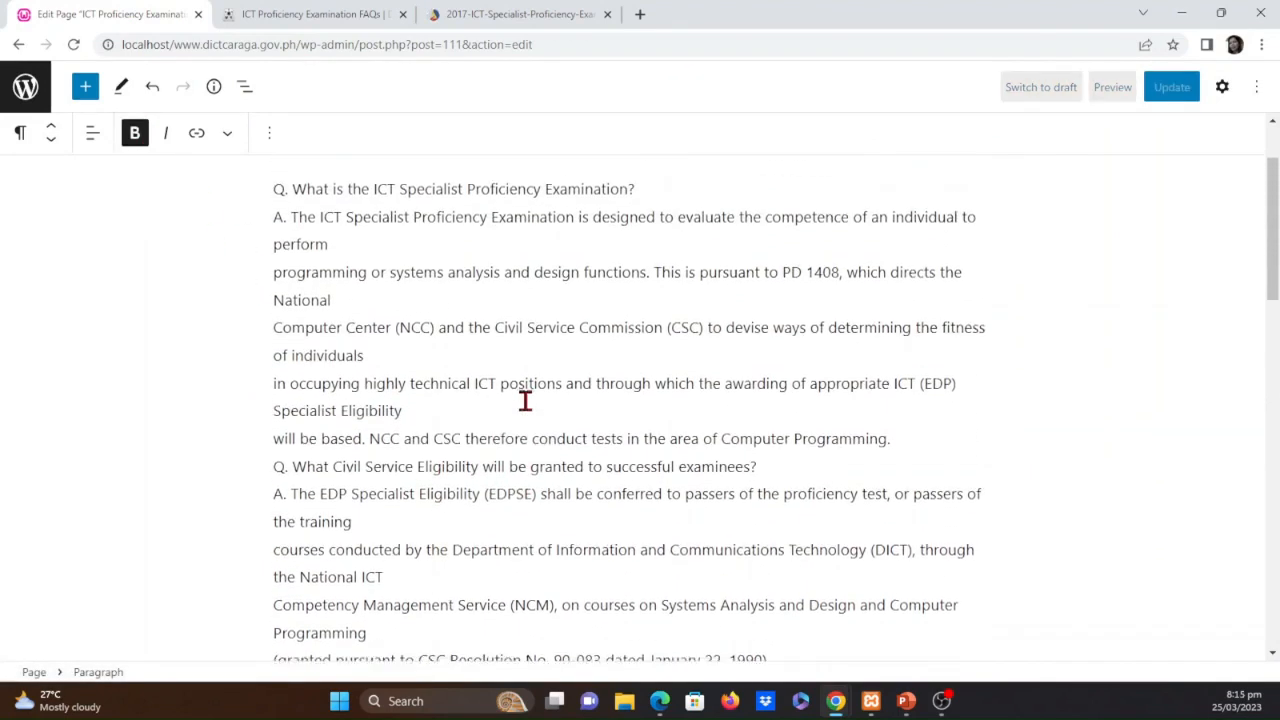
pyautogui.scroll(1, 525, 400)
pyautogui.moveTo(650, 313); pyautogui.dragTo(266, 306)
pyautogui.click(139, 145)
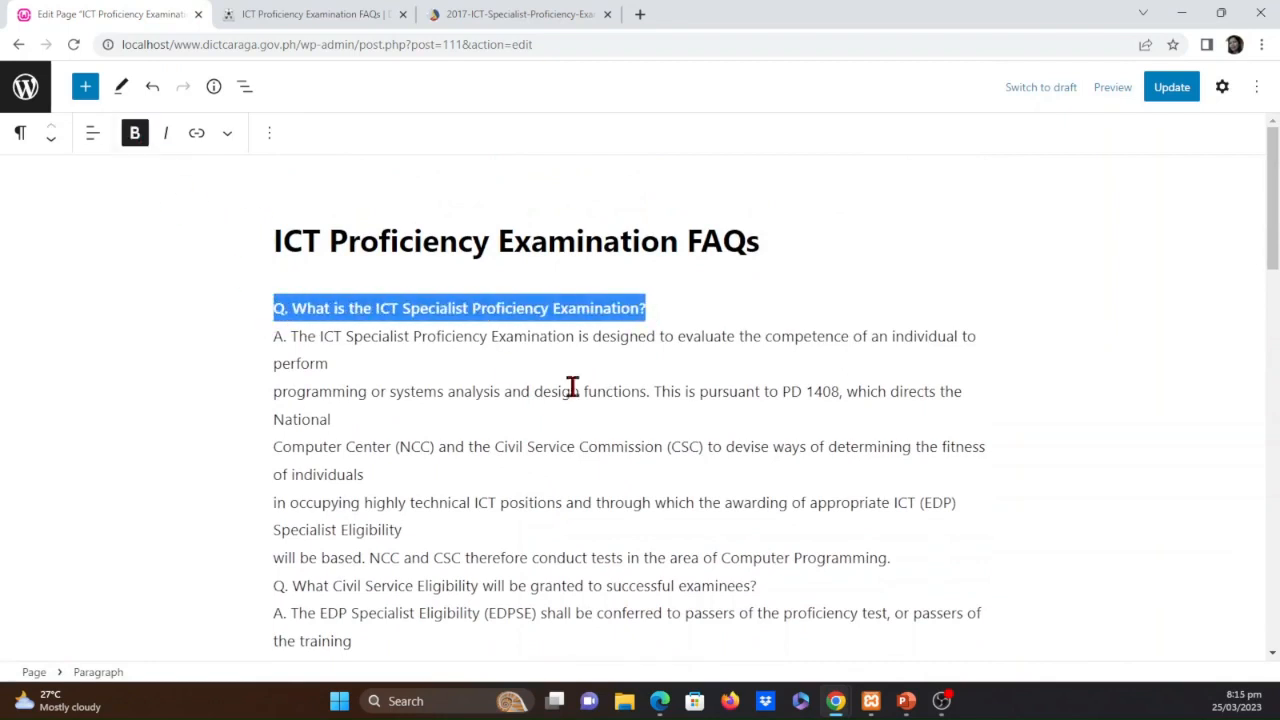
pyautogui.click(618, 391)
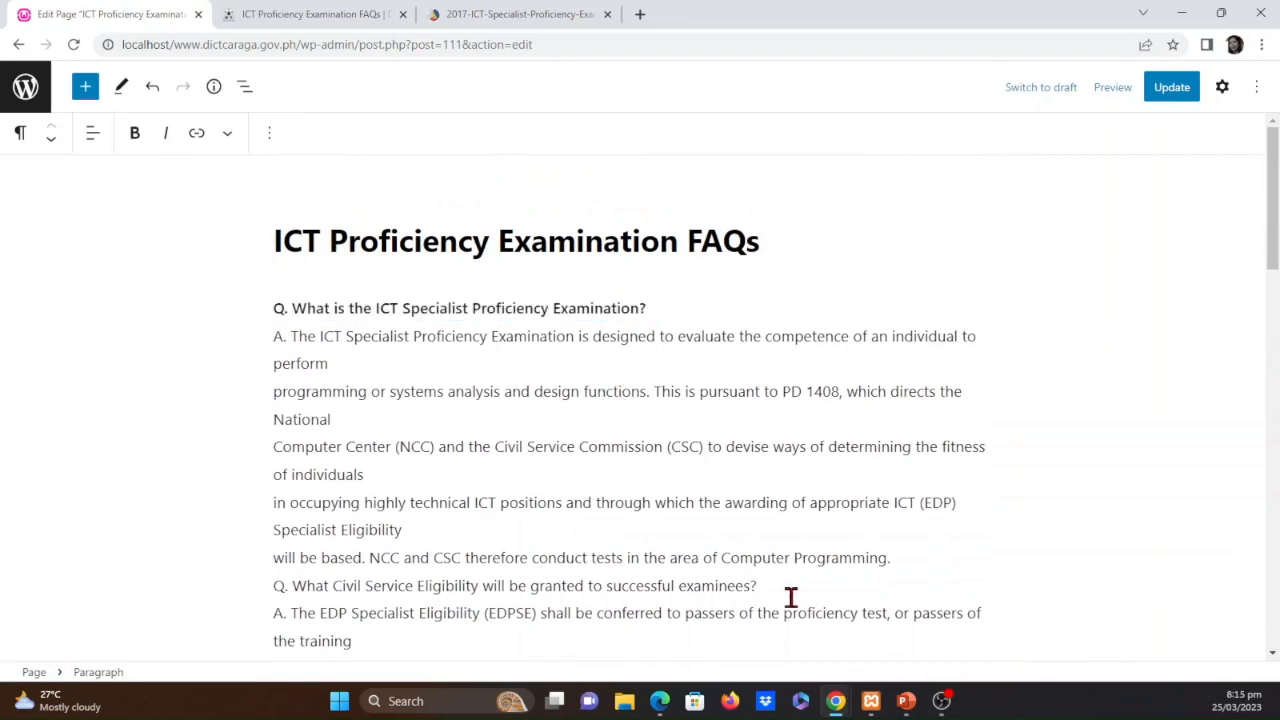
# Bold the question "What Civil Service Eligibility will be granted to successful examinees?"
pyautogui.moveTo(789, 590); pyautogui.dragTo(257, 591)
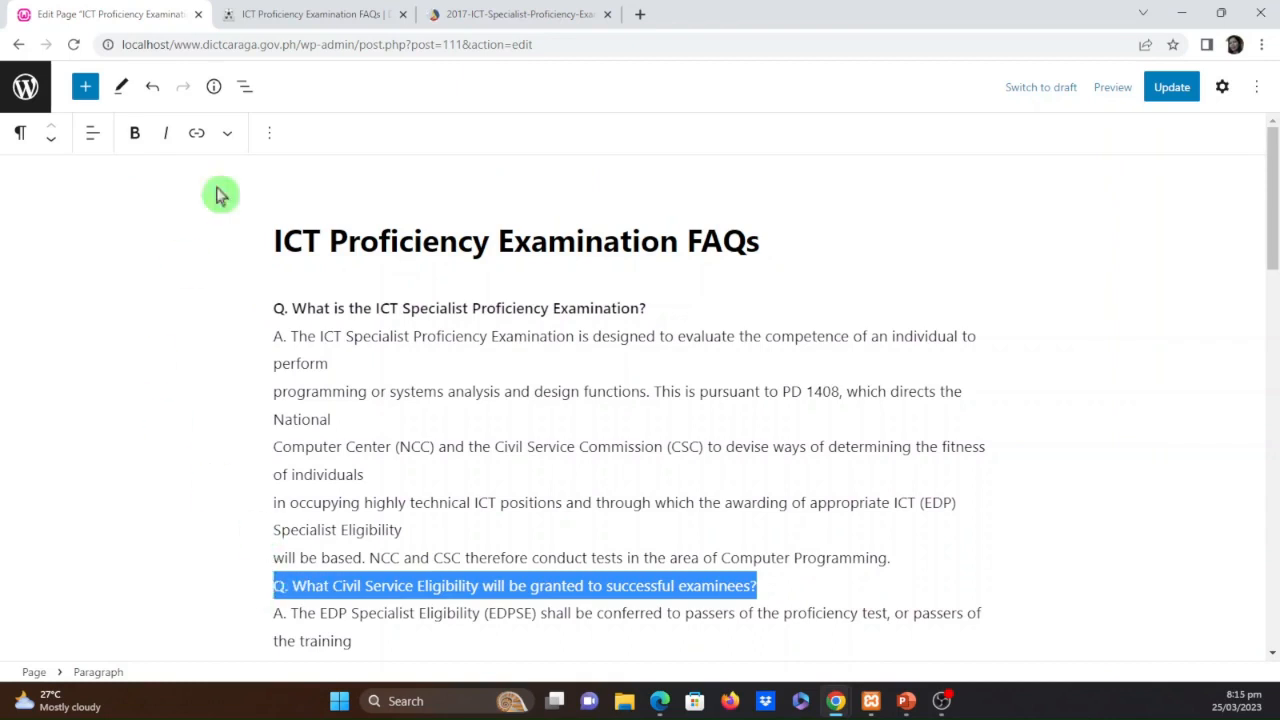
pyautogui.click(134, 133)
pyautogui.scroll(-2, 569, 511)
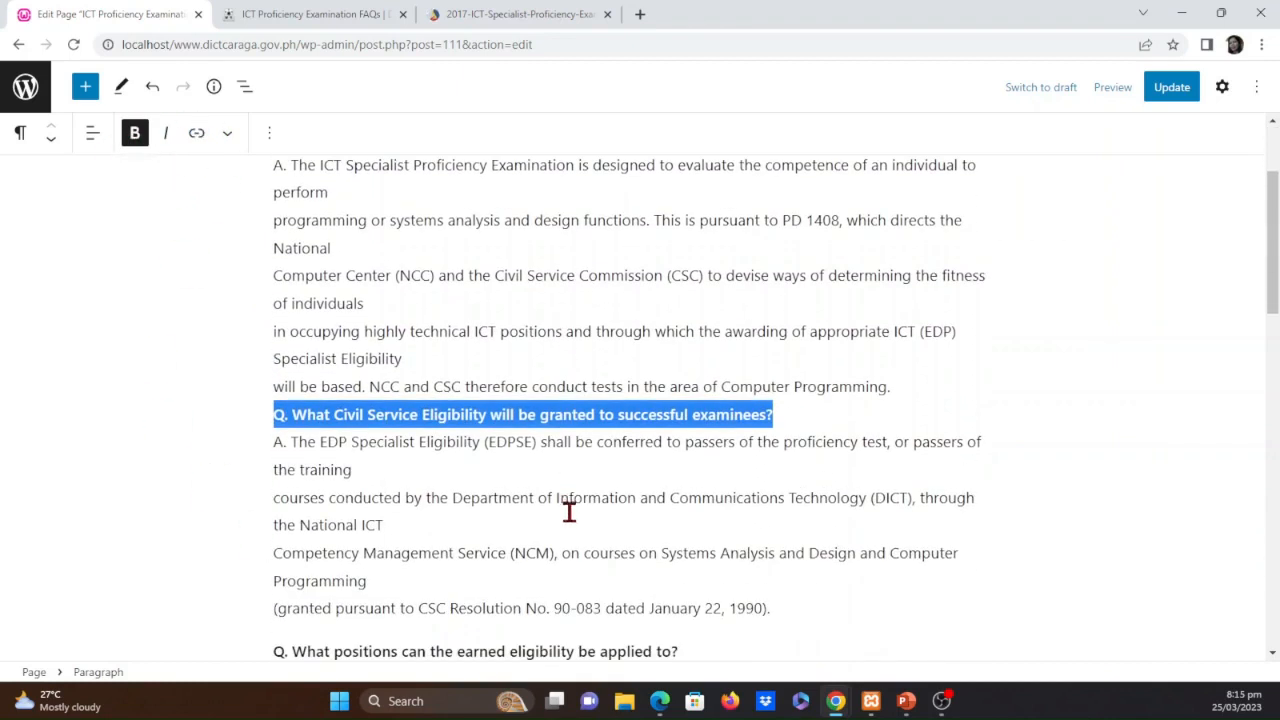
# Remove the stray line breaks in the answer about Civil Service Eligibility so its text flows as one continuous paragraph
pyautogui.click(576, 490)
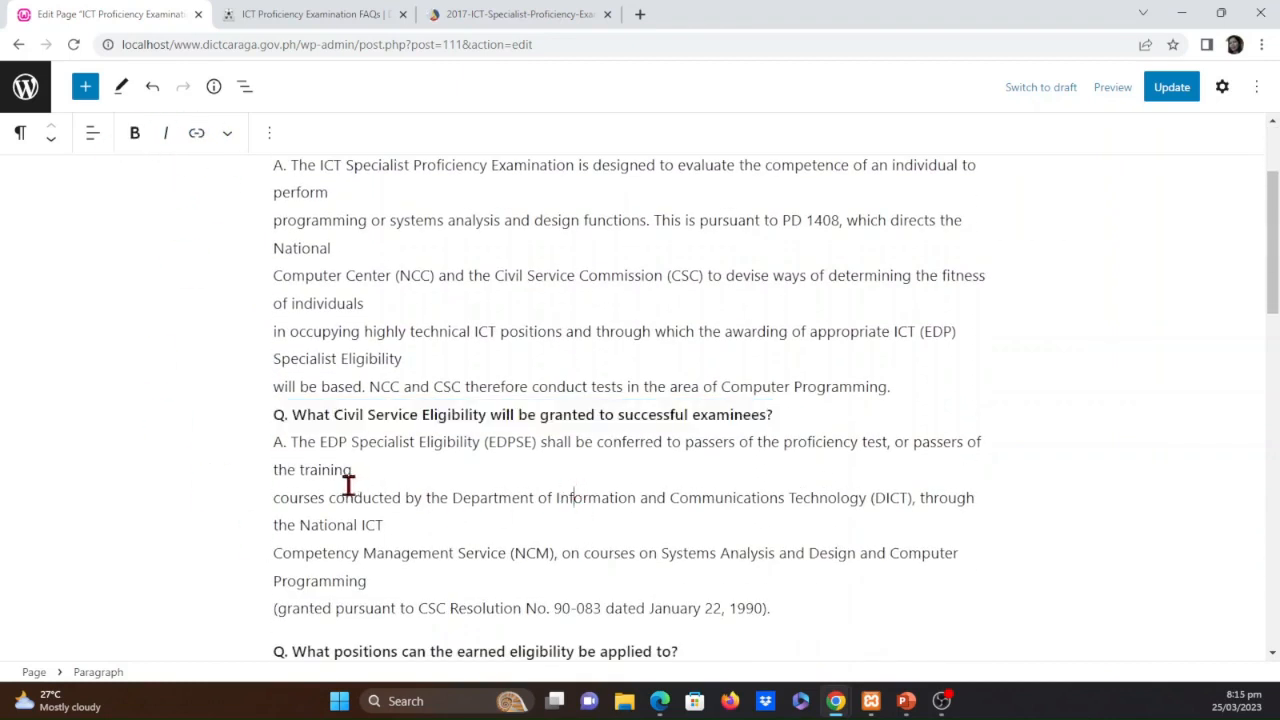
pyautogui.click(491, 480)
pyautogui.press('Delete')
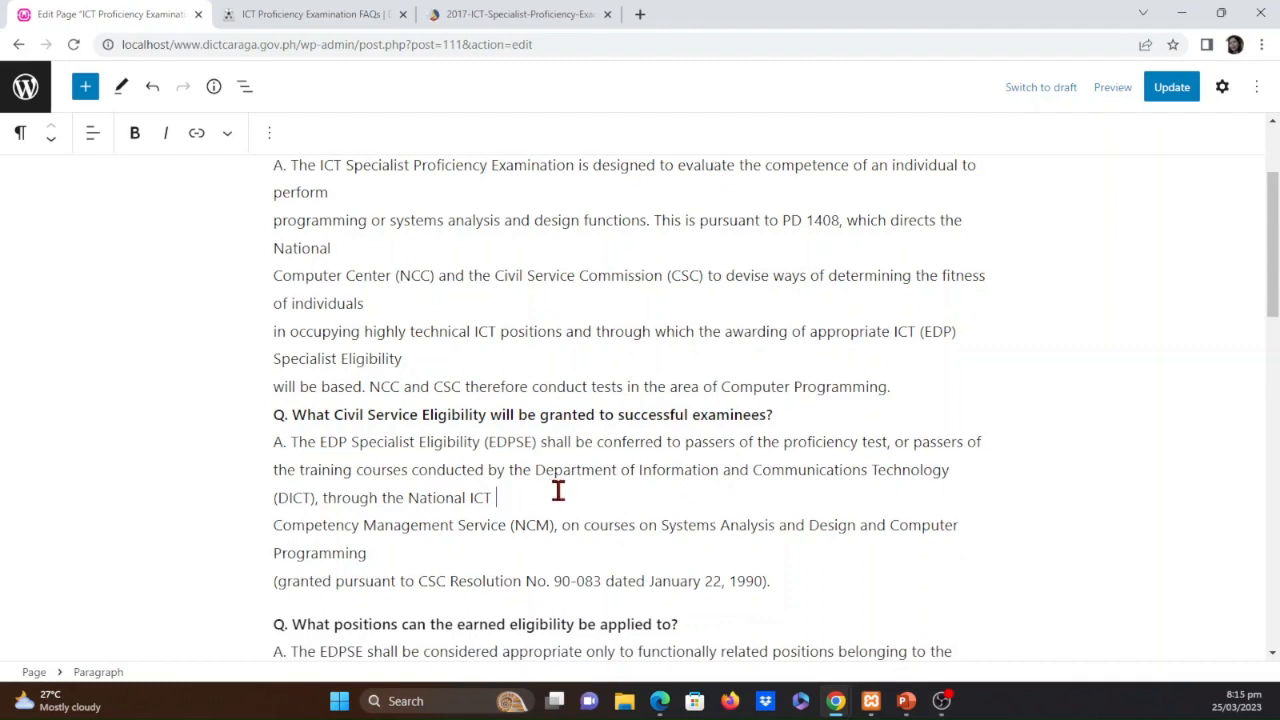
pyautogui.press('Delete')
pyautogui.press('Delete')
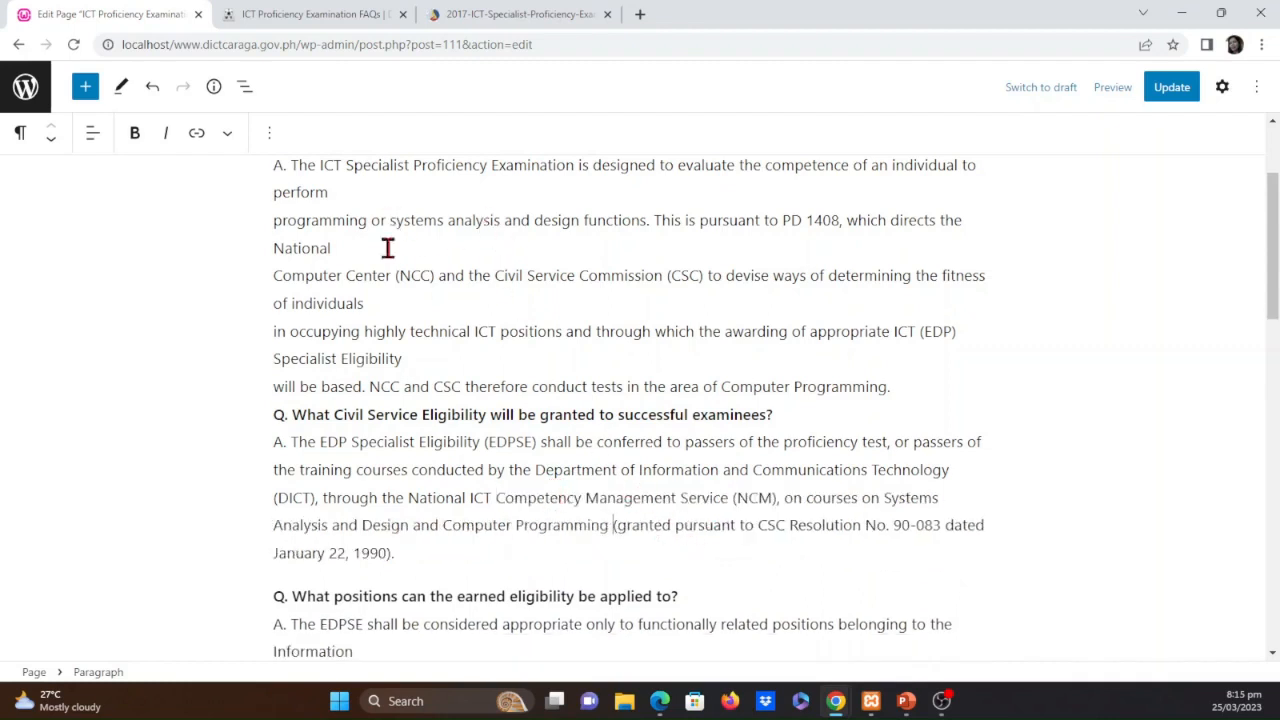
# Join the broken lines of the answer to "What is the ICT Specialist Proficiency Examination?" into continuous text
pyautogui.click(485, 360)
pyautogui.press('Delete')
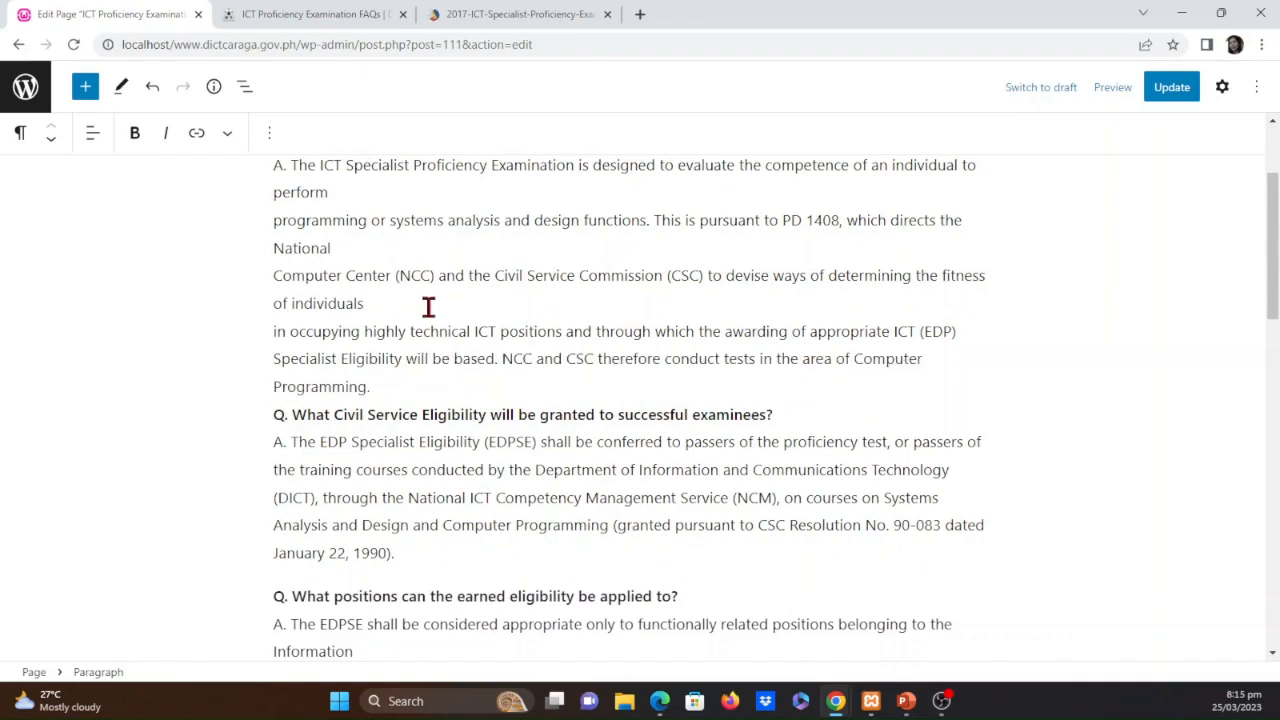
pyautogui.press('Delete')
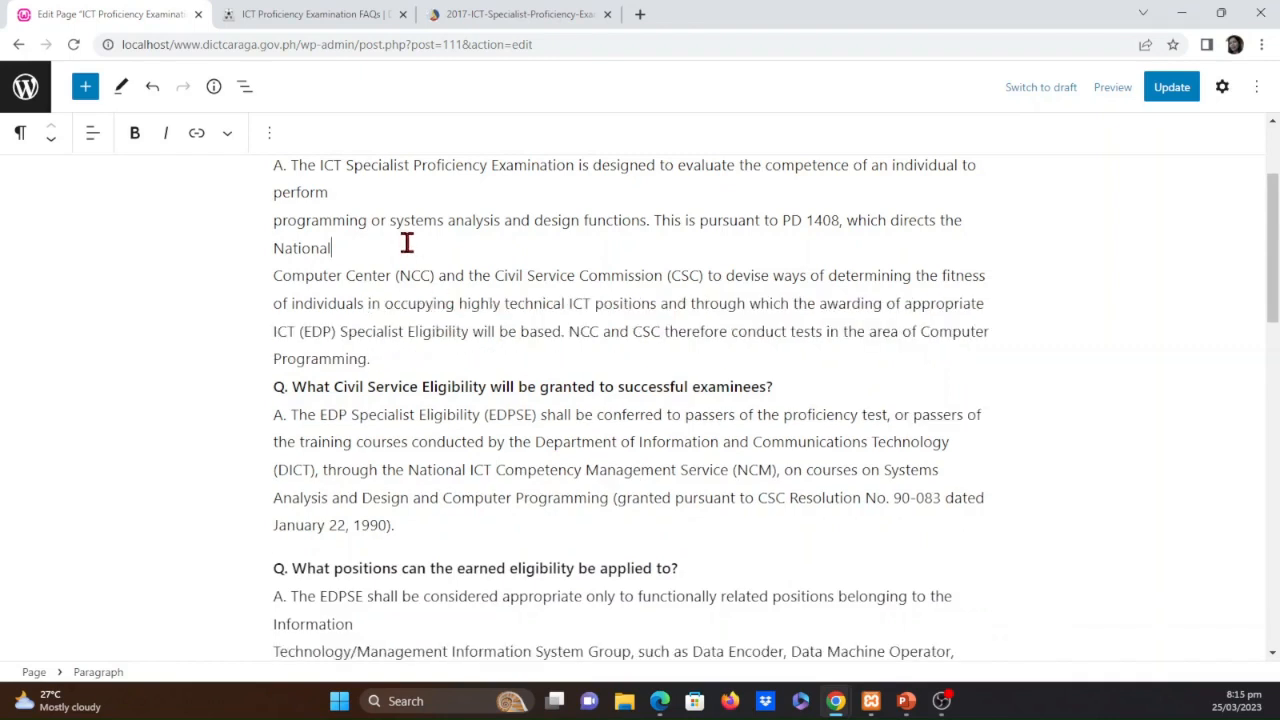
pyautogui.press('Delete')
pyautogui.scroll(3, 443, 274)
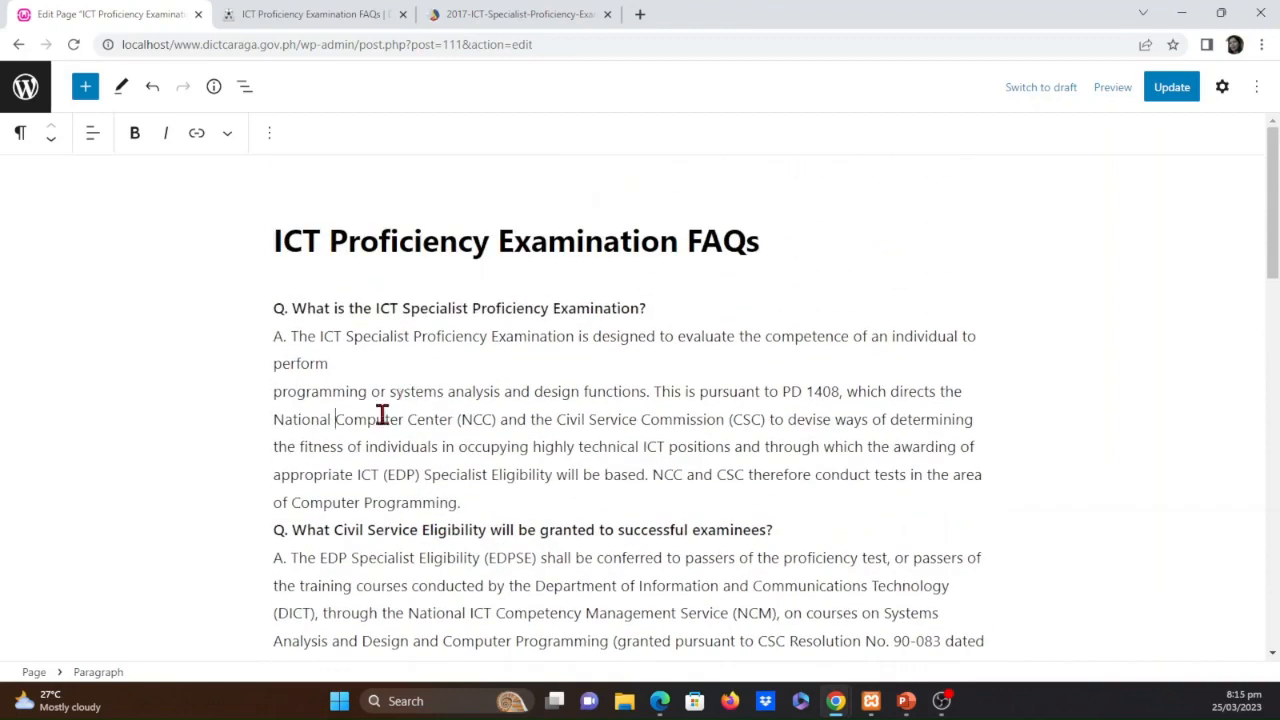
pyautogui.press('Delete')
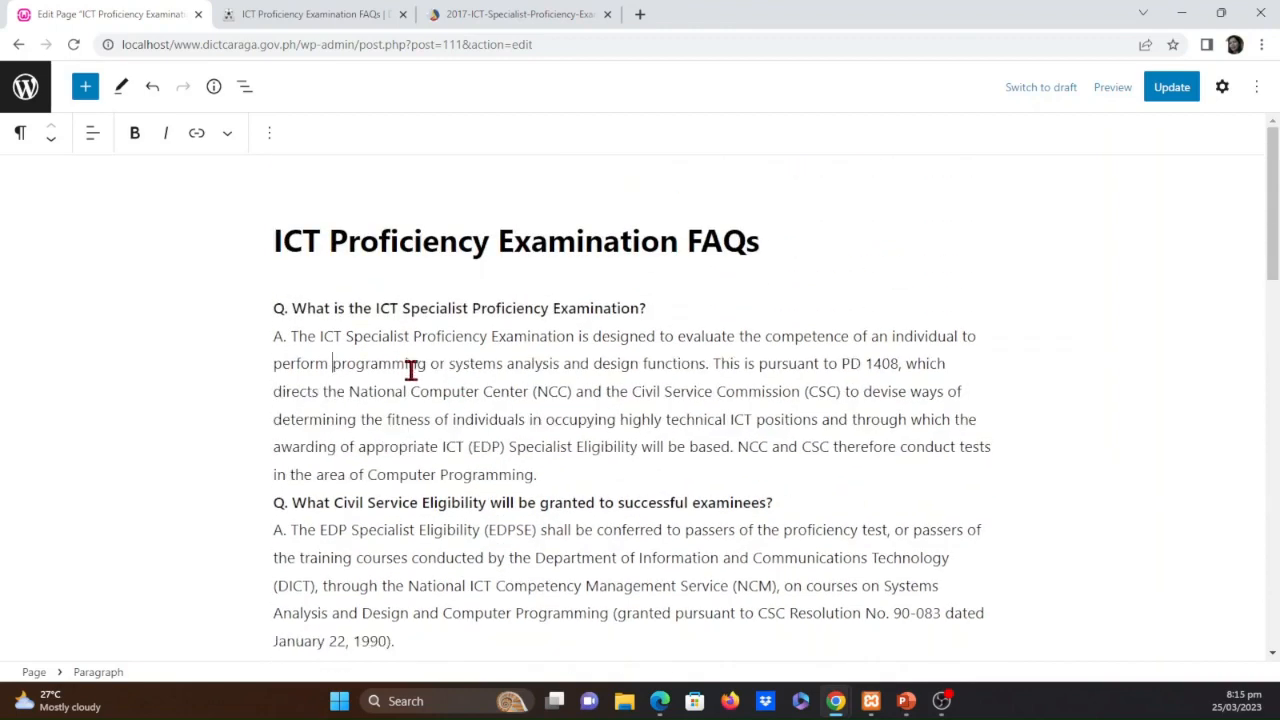
# Remove the stray line breaks in the answer to "What positions can the earned eligibility be applied to?"
pyautogui.scroll(-3, 600, 540)
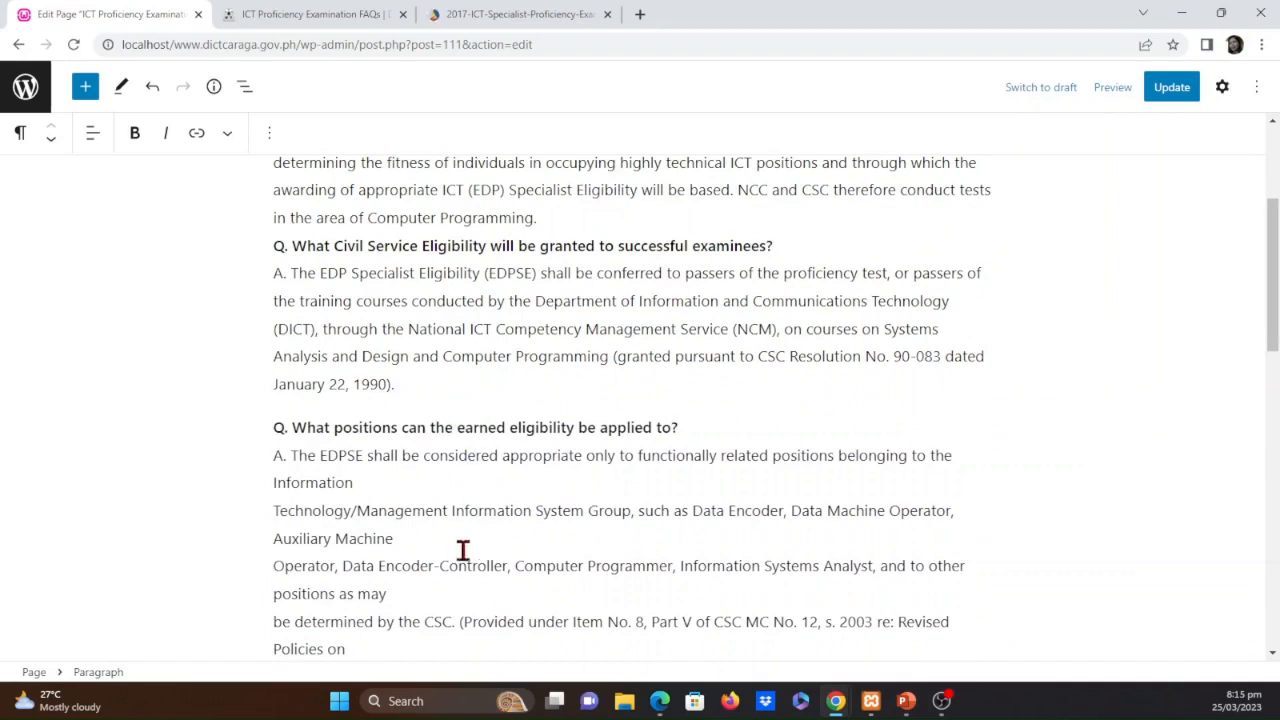
pyautogui.press('Delete')
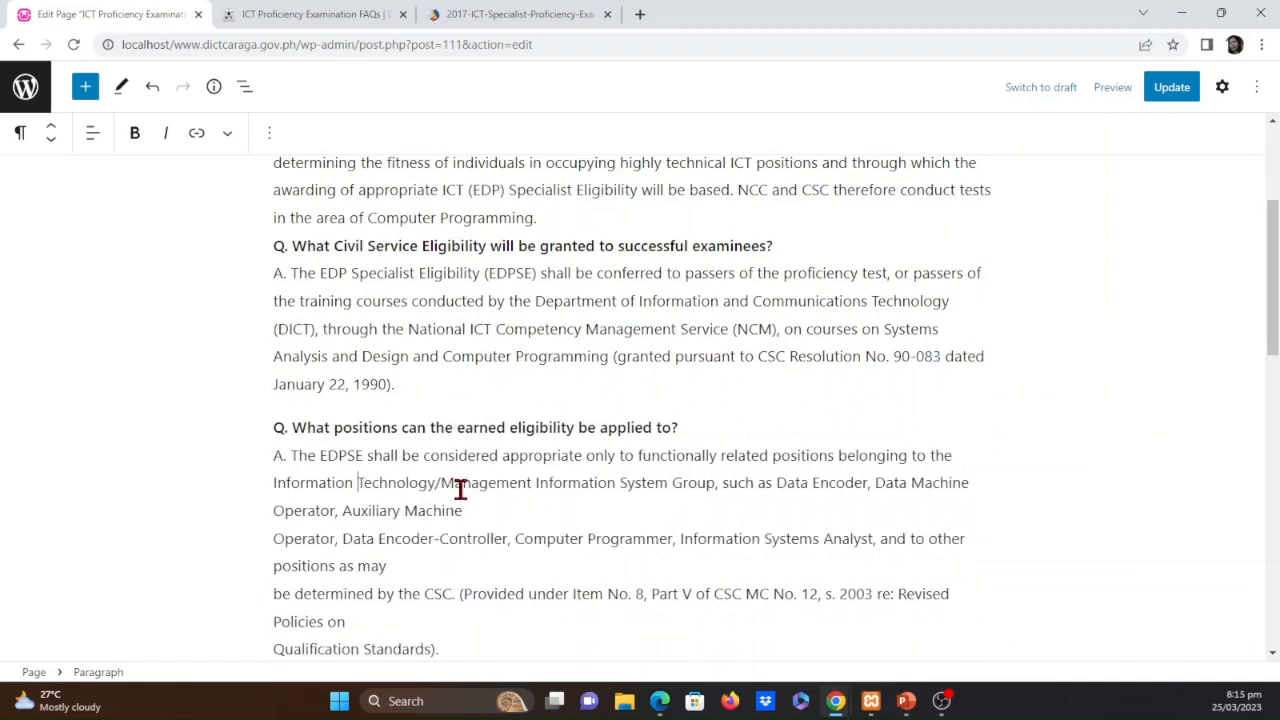
pyautogui.click(521, 512)
pyautogui.press('Delete')
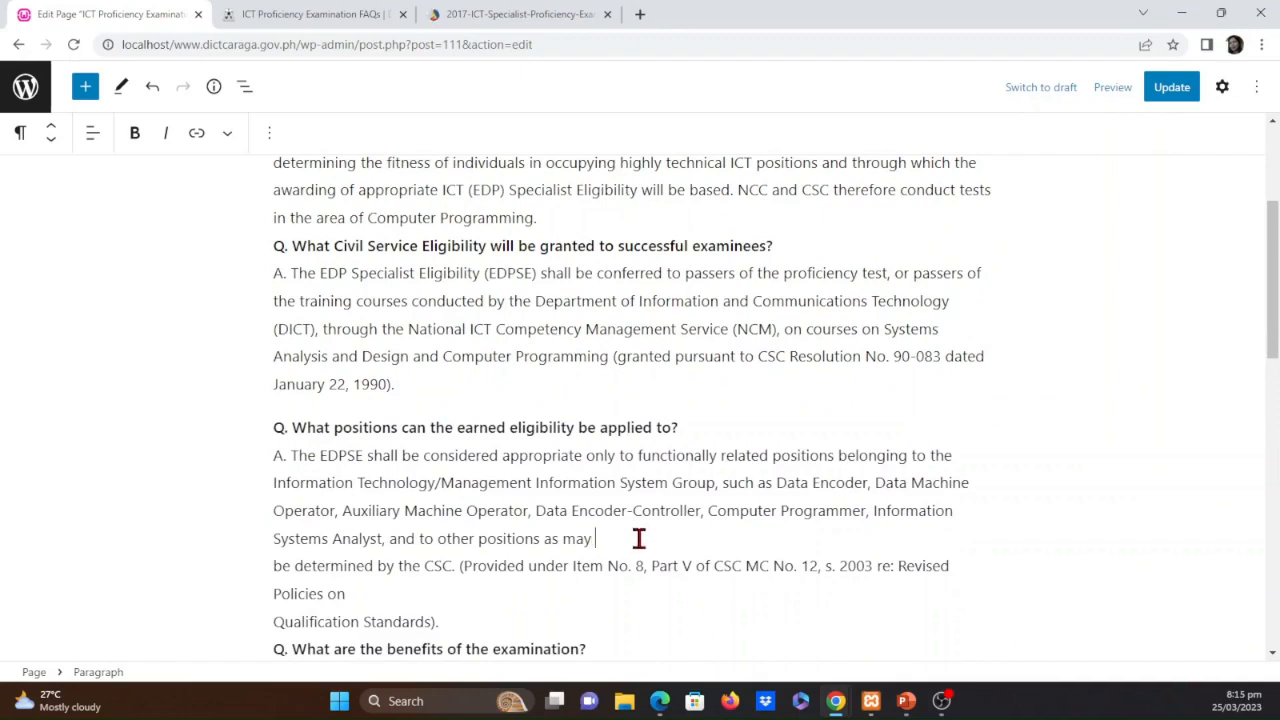
pyautogui.press('Delete')
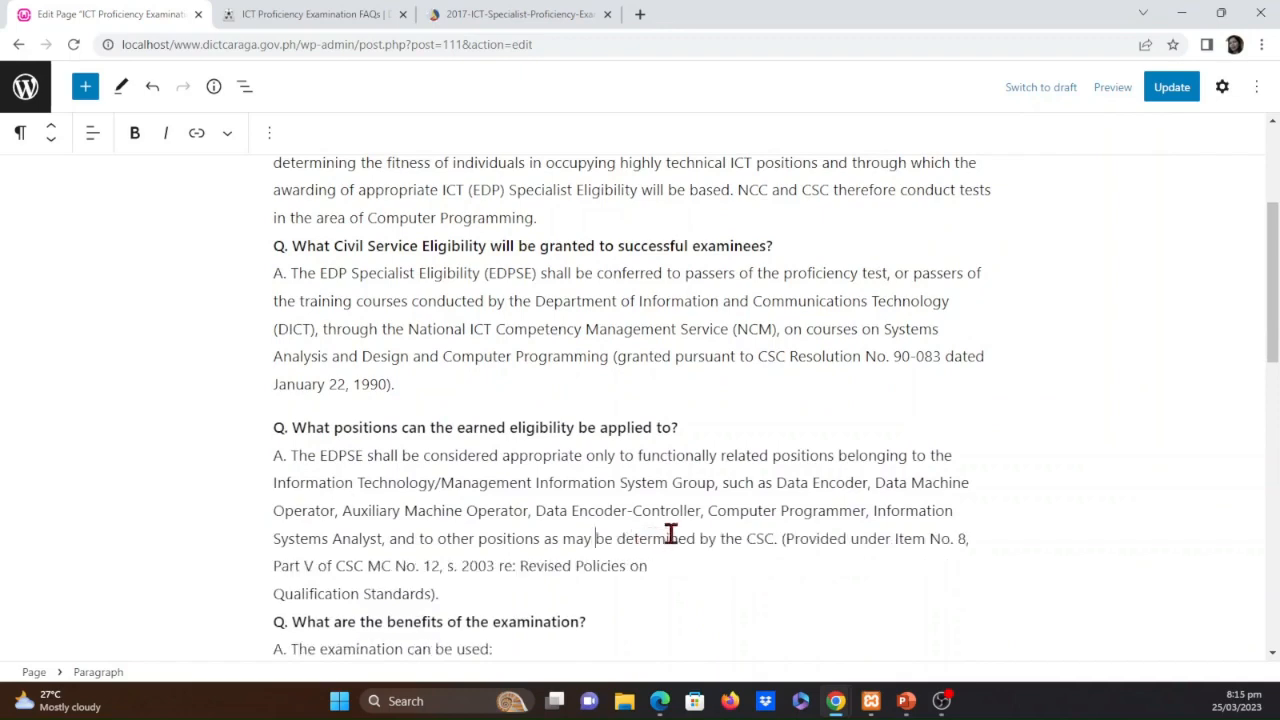
pyautogui.click(727, 575)
pyautogui.press('Delete')
# Join the broken lines from benefit item ii through iii, and those around "(as certified by the Dean of the school)" in the next answer
pyautogui.scroll(-3, 844, 435)
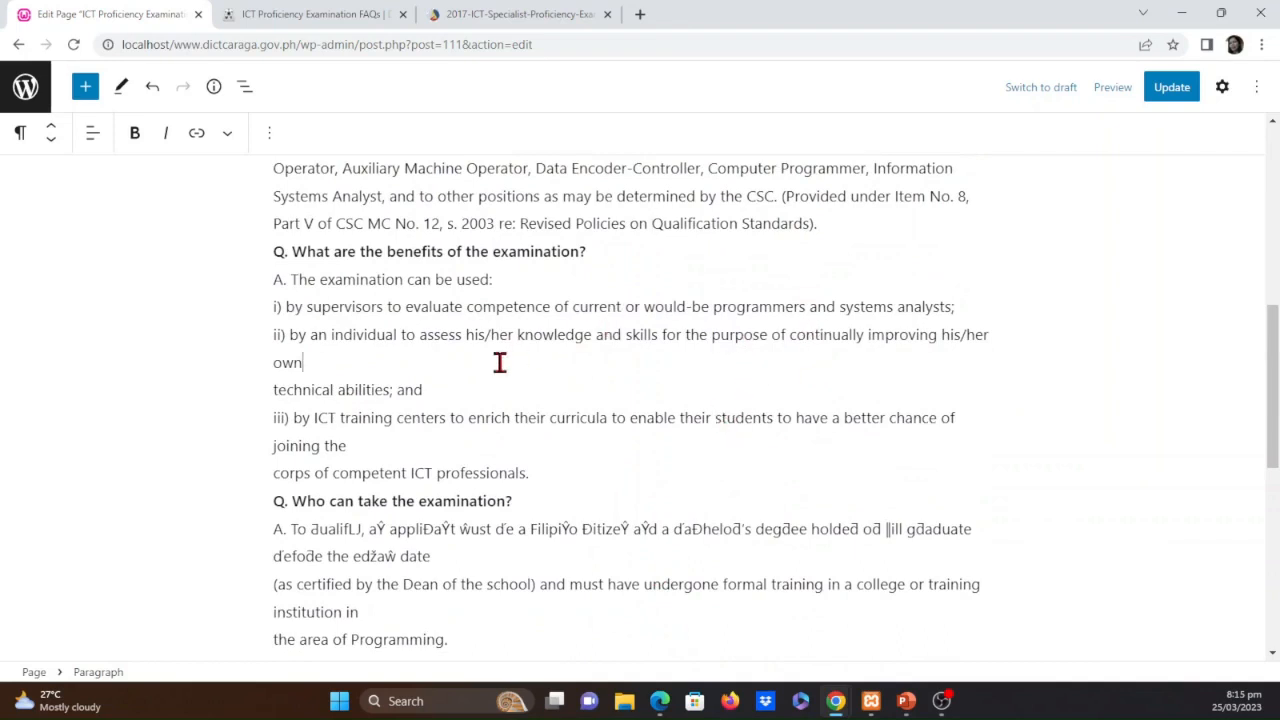
pyautogui.press('Delete')
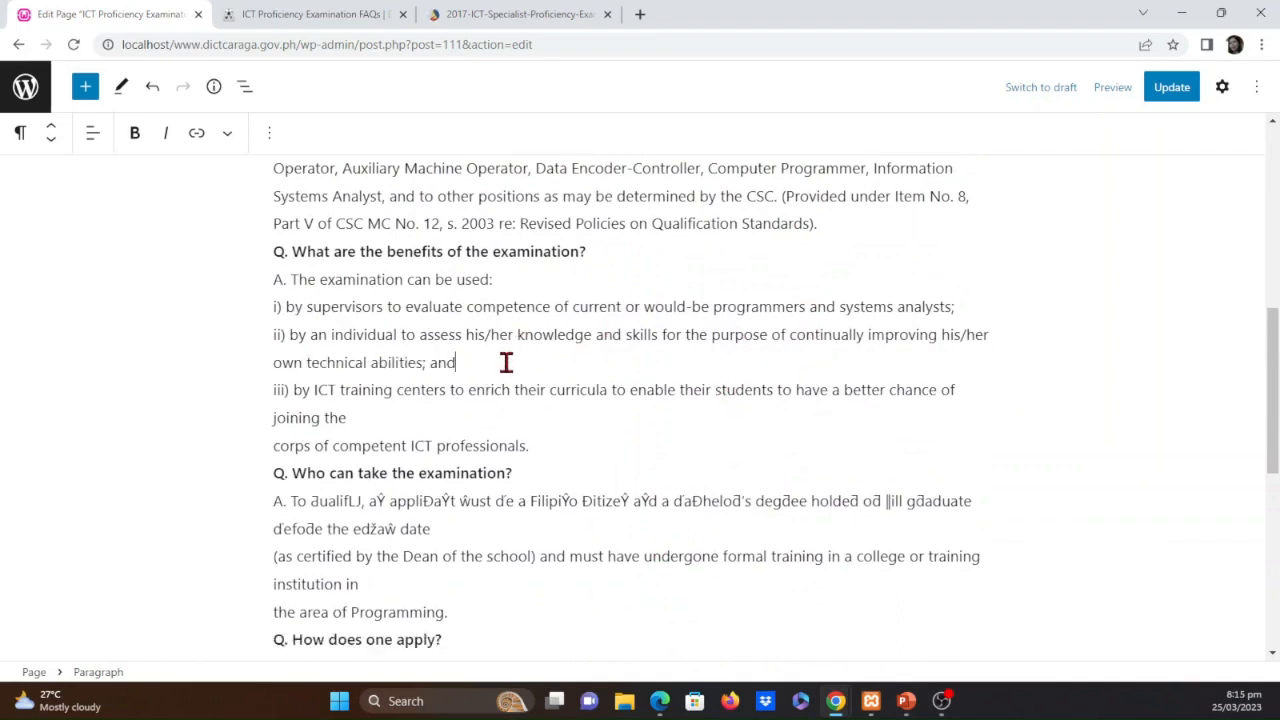
pyautogui.click(563, 392)
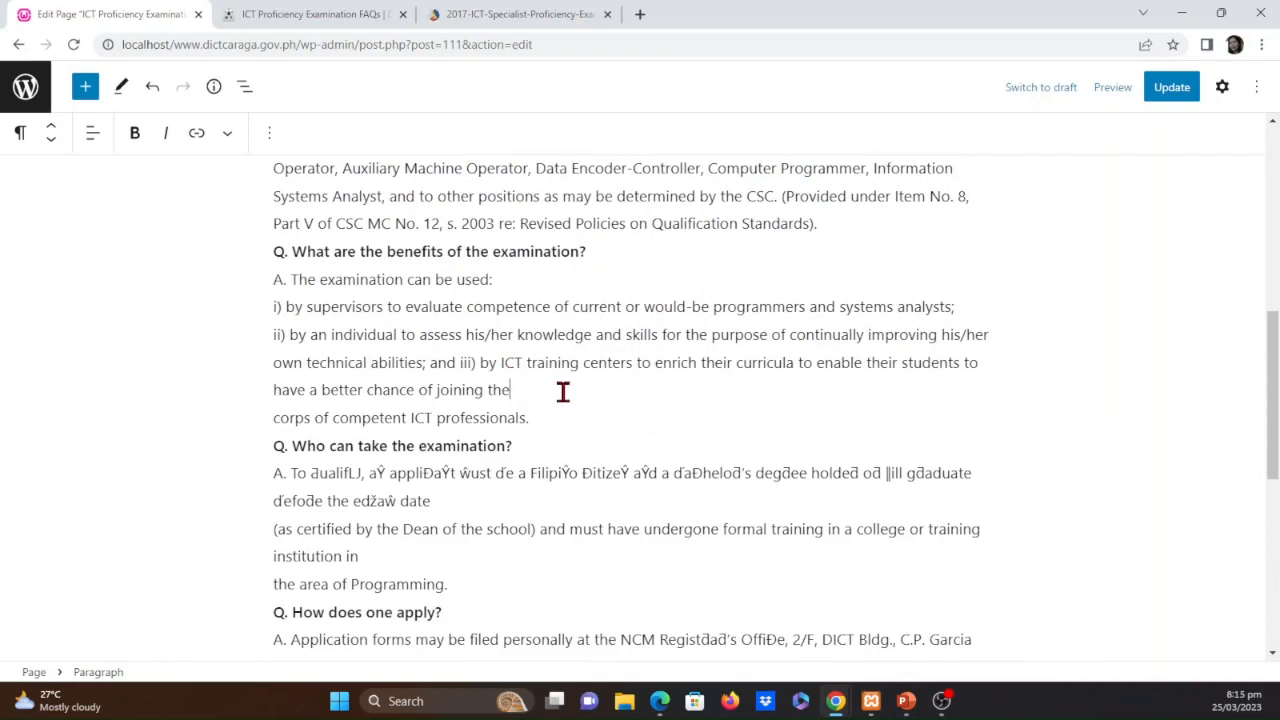
pyautogui.press('Delete')
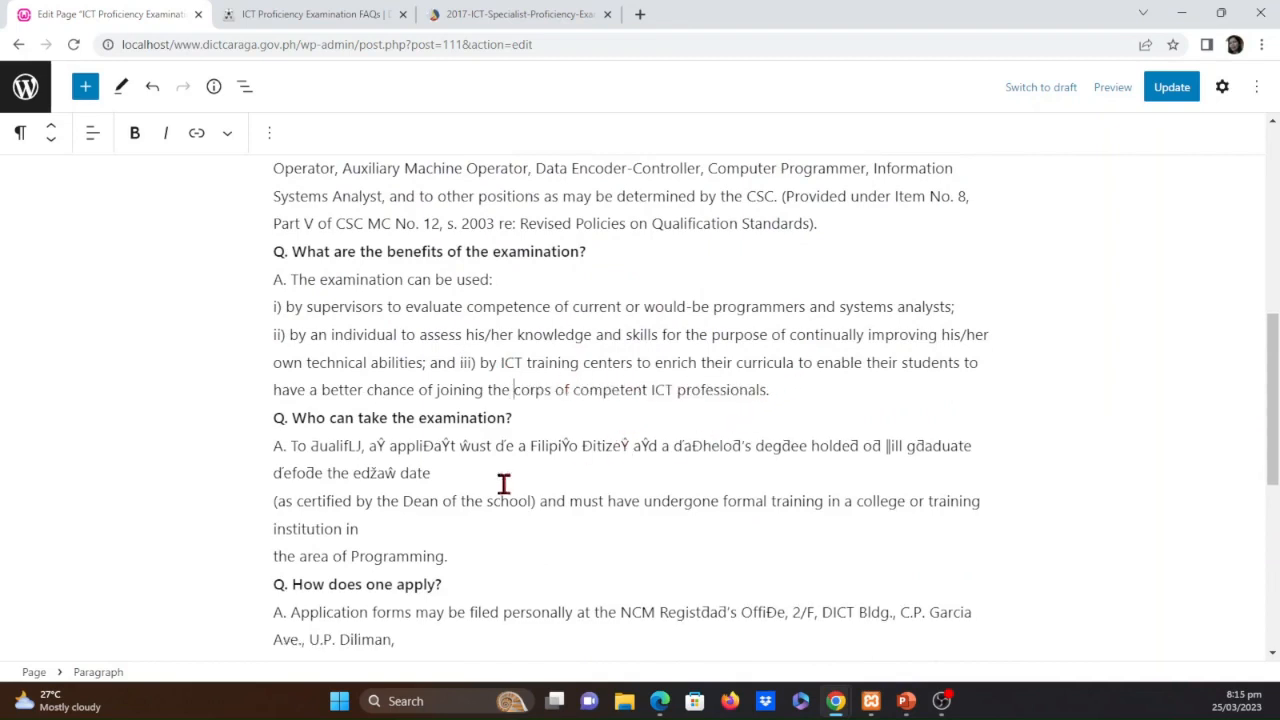
pyautogui.click(516, 469)
pyautogui.press('Delete')
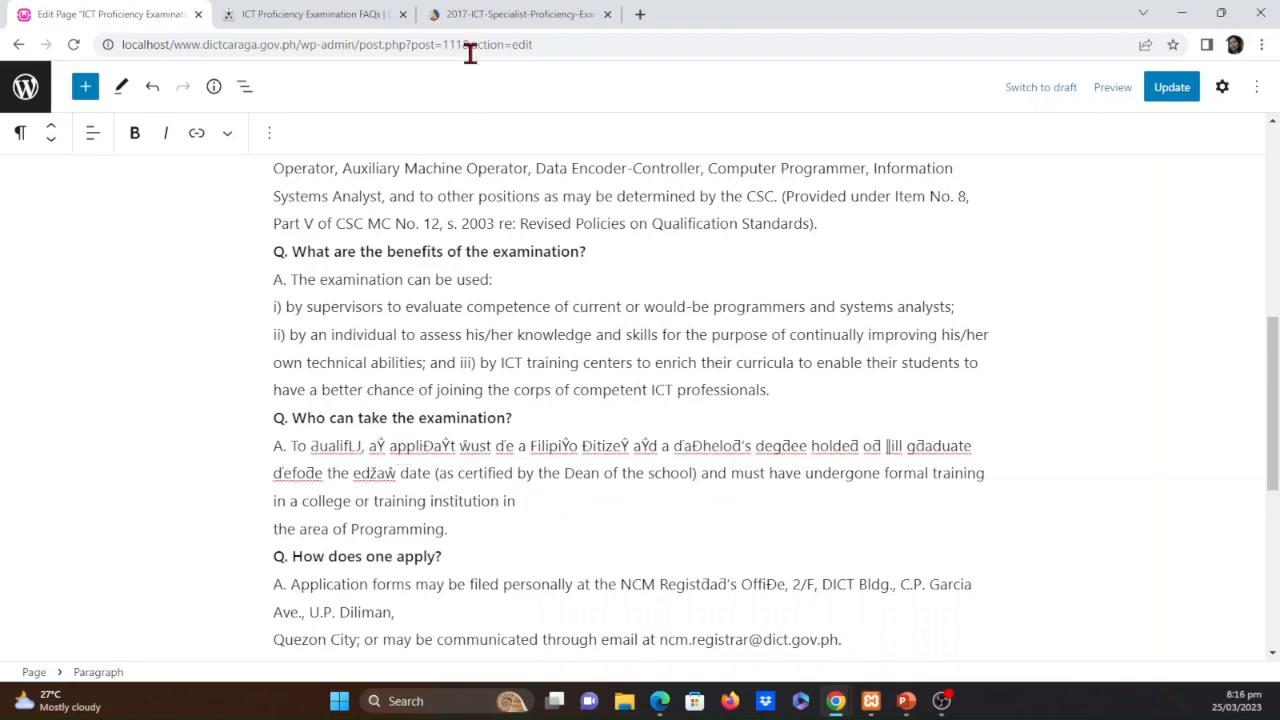
# In the examination FAQ PDF, select the sentence from "To qualify, an applicant must be" to "before the exam date" for copying
pyautogui.click(478, 12)
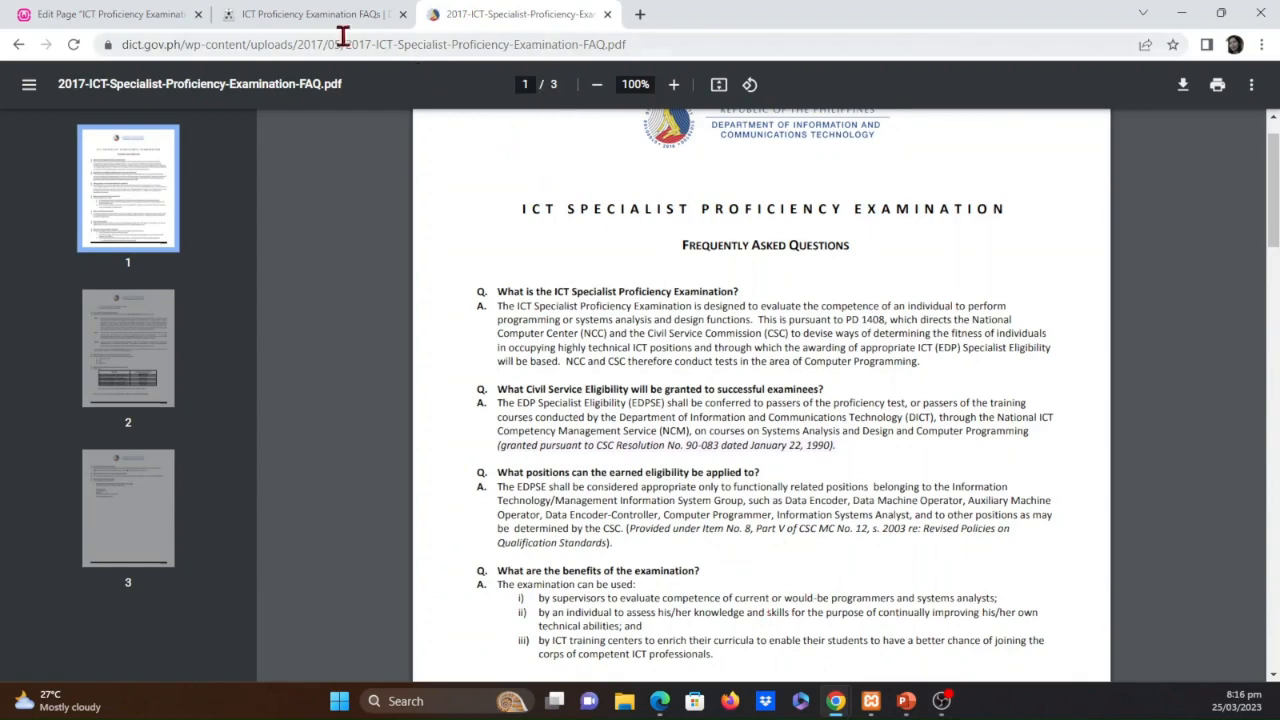
pyautogui.click(307, 12)
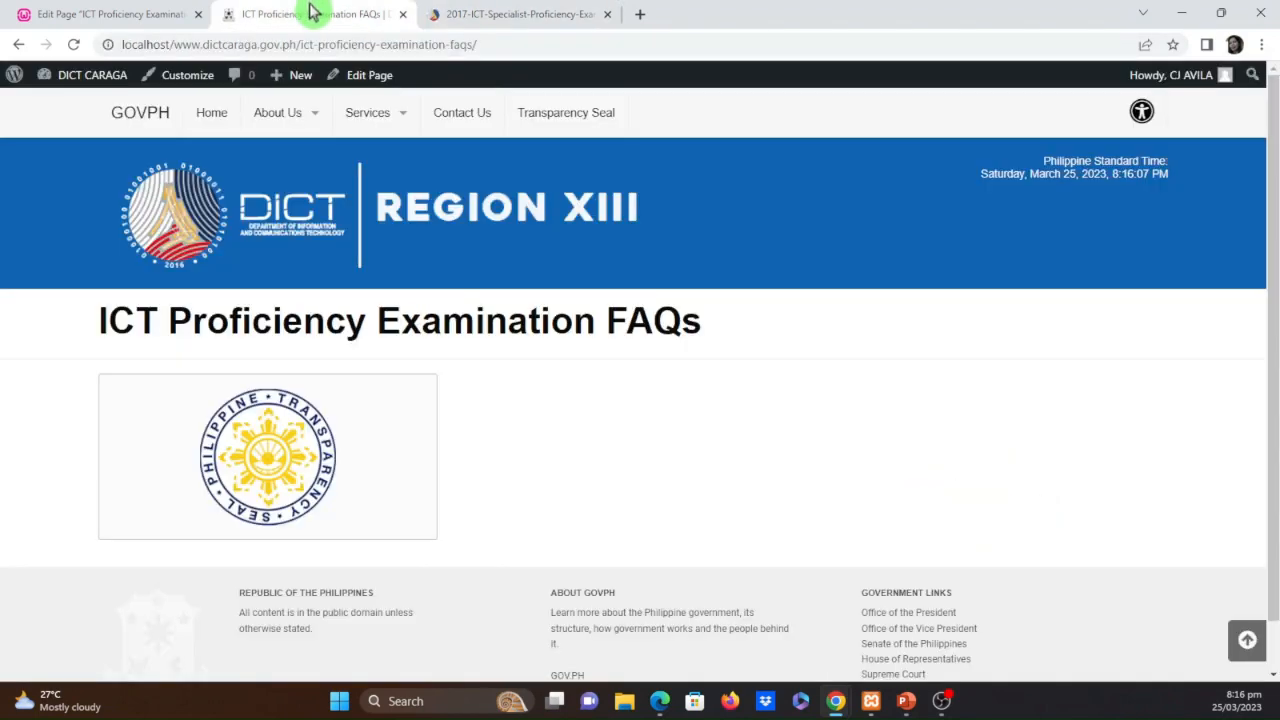
pyautogui.click(88, 12)
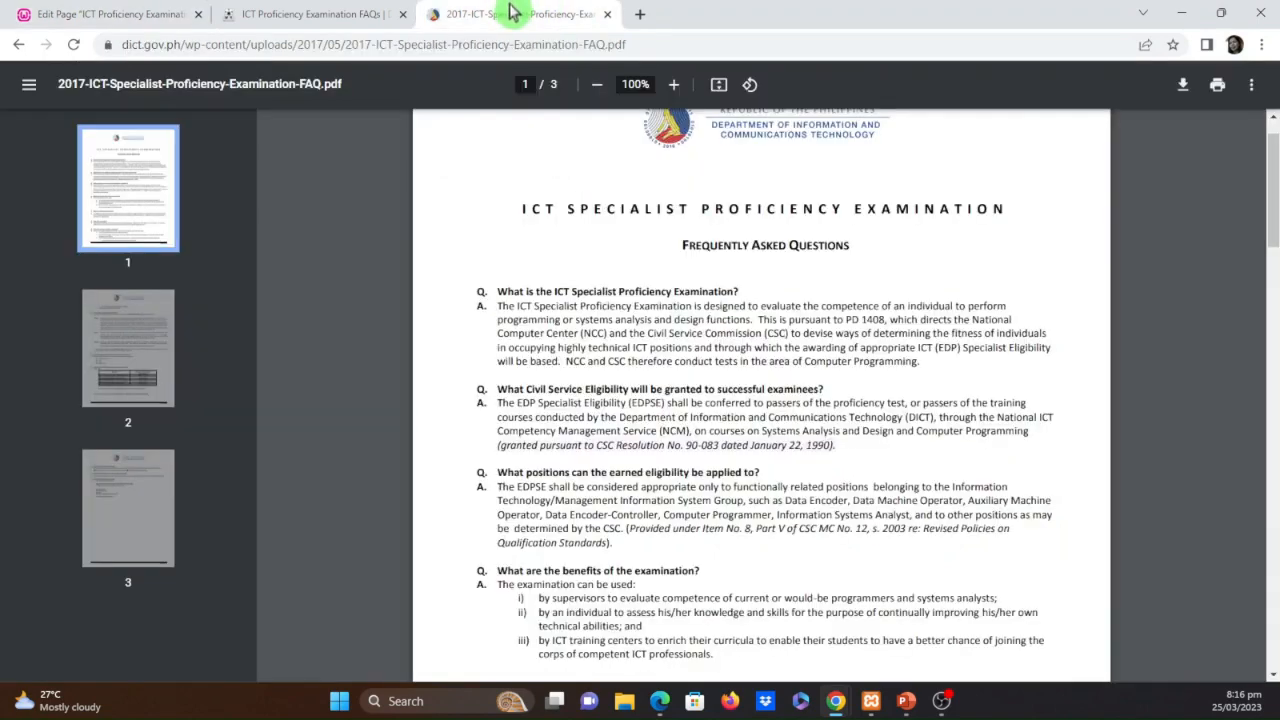
pyautogui.click(540, 14)
pyautogui.scroll(-5, 788, 528)
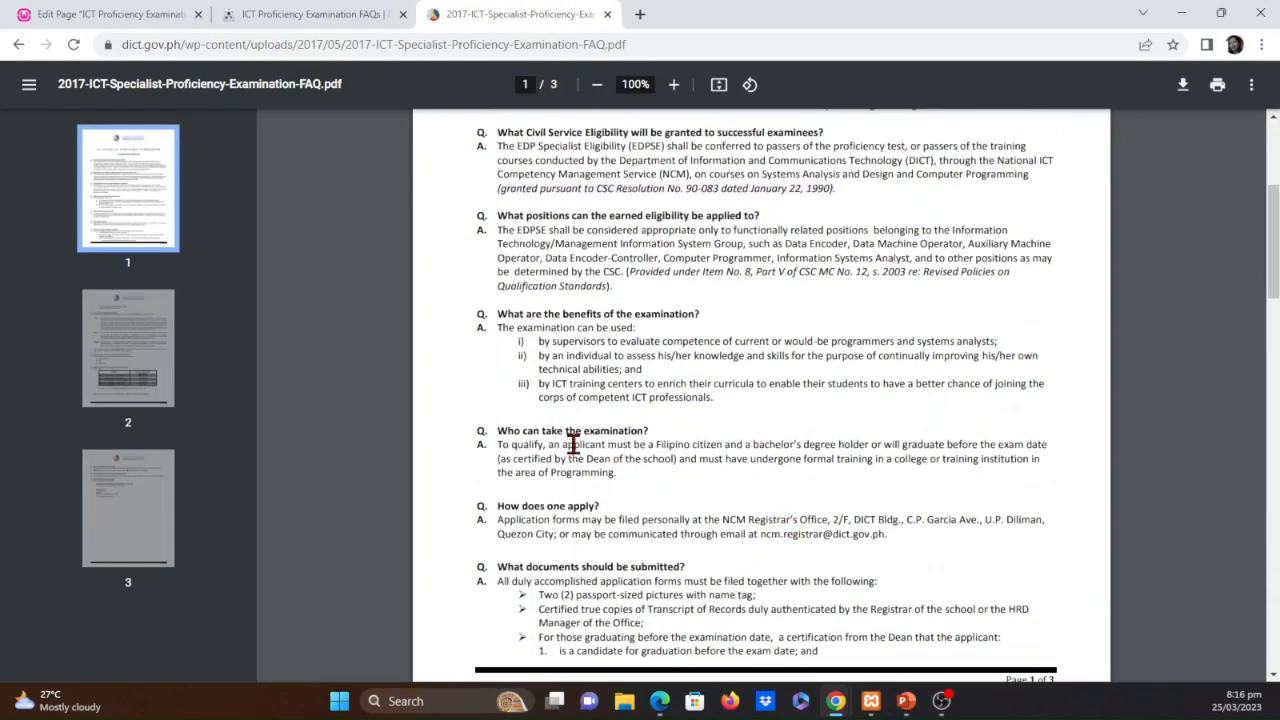
pyautogui.moveTo(497, 448); pyautogui.dragTo(1048, 445)
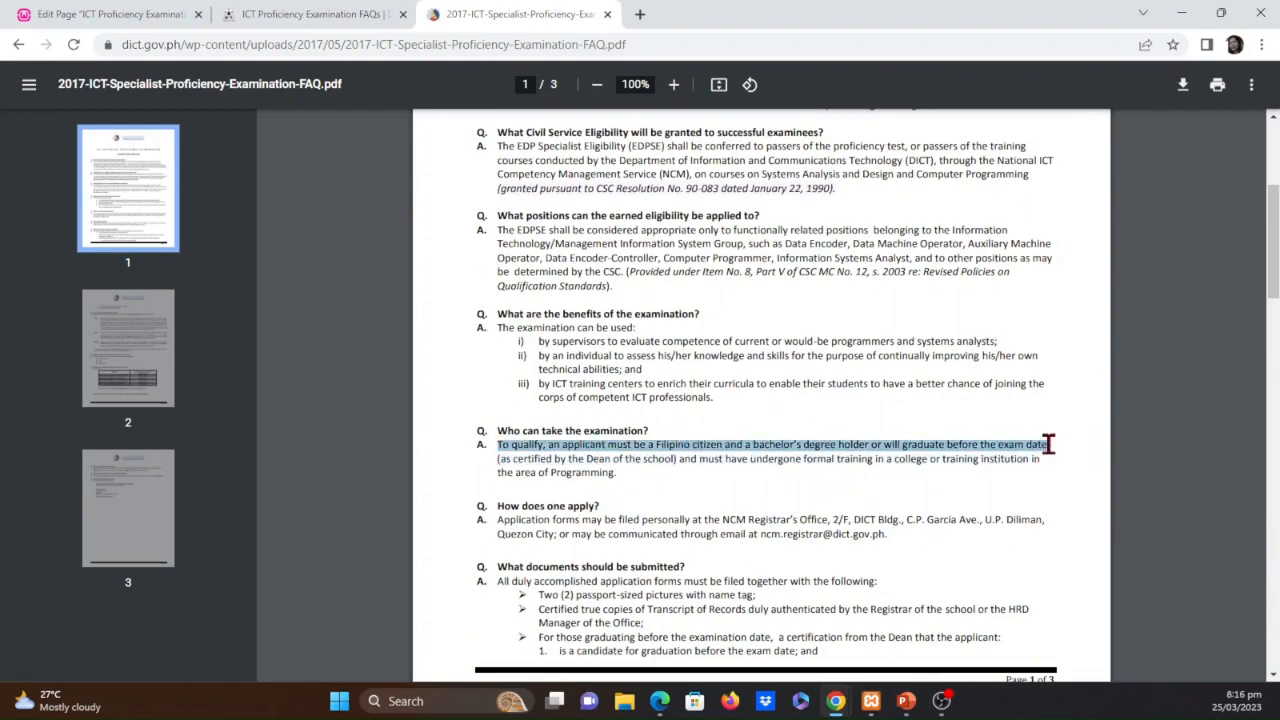
# Back in the page editor, try to replace the garbled opening of the "Who can take the examination?" answer with the copied PDF sentence
pyautogui.click(130, 14)
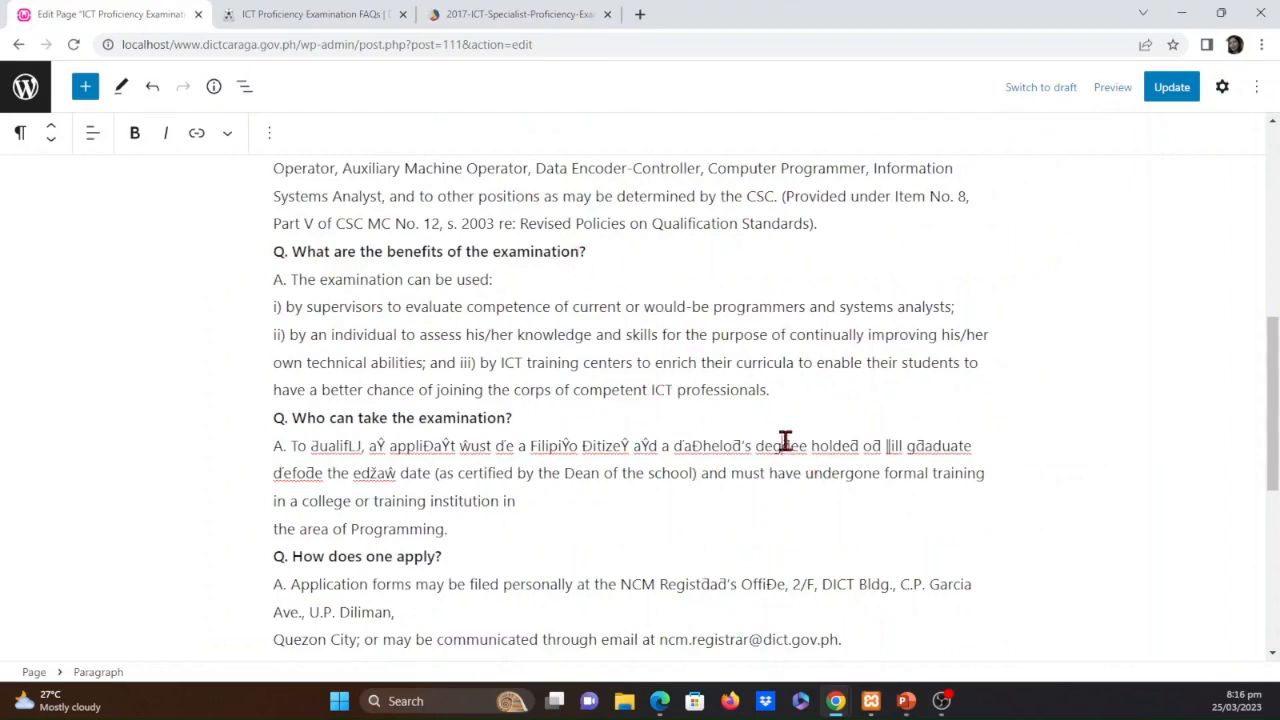
pyautogui.scroll(3, 785, 441)
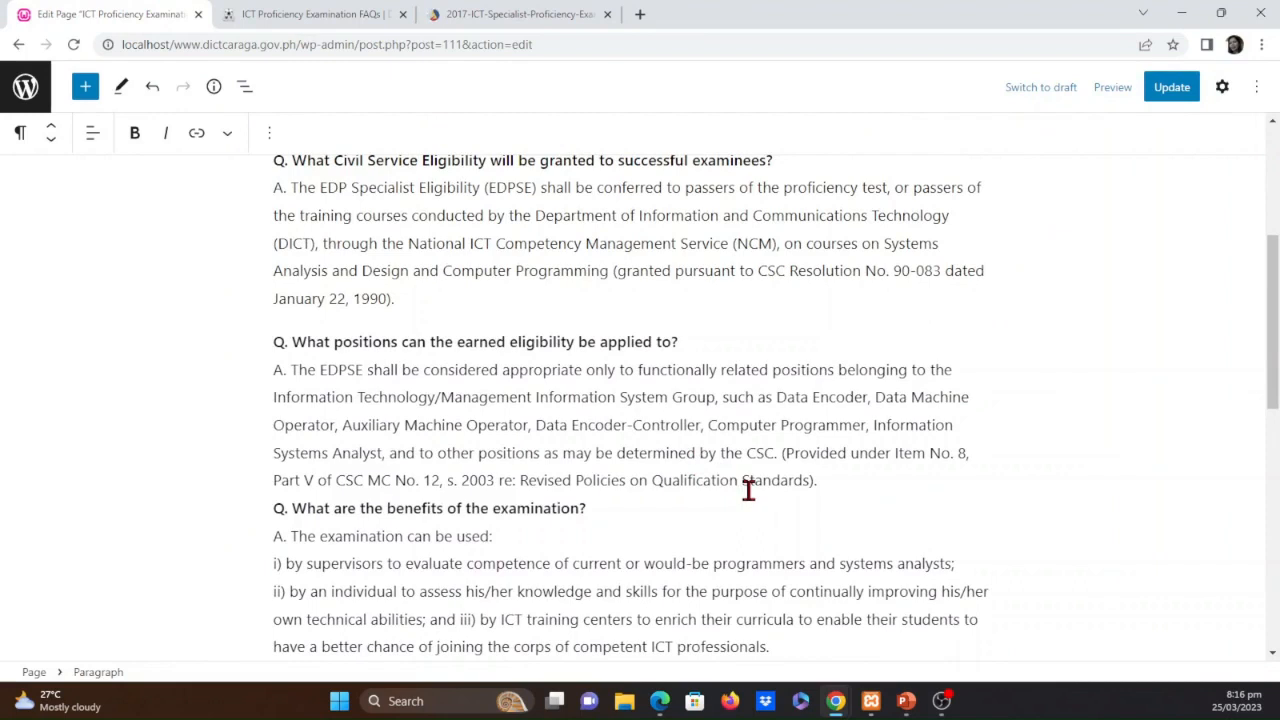
pyautogui.scroll(-2, 748, 490)
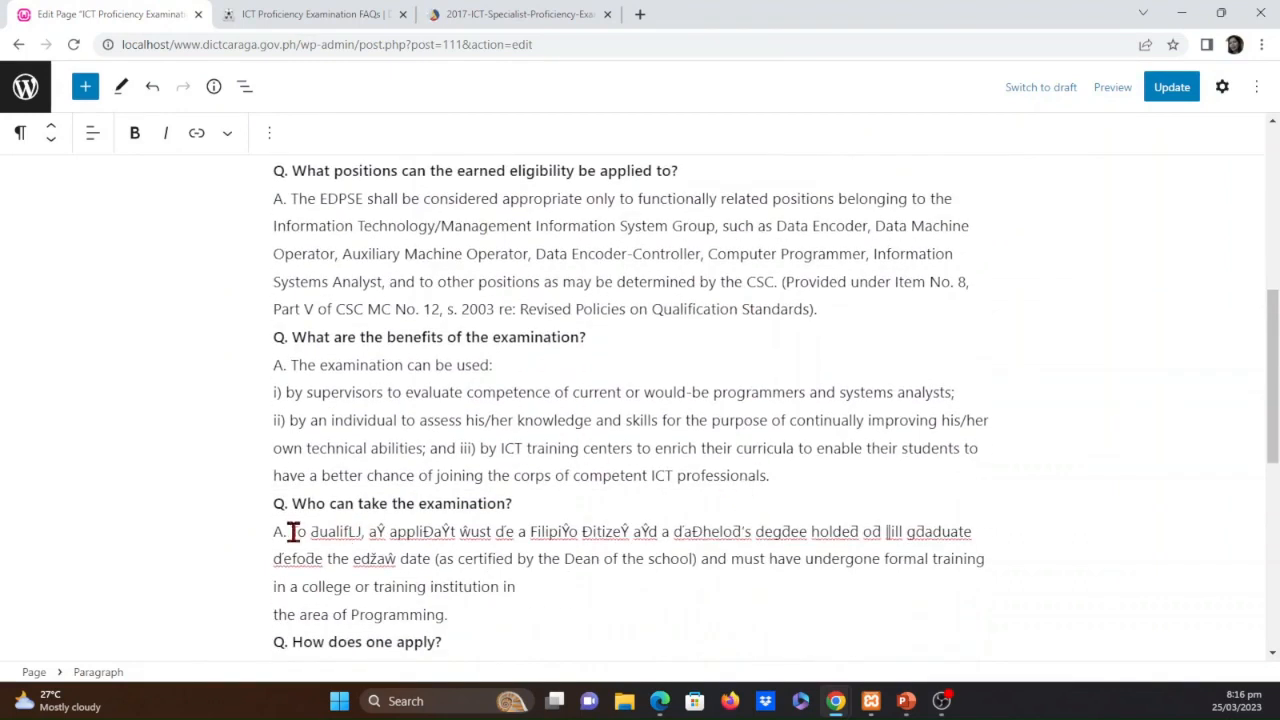
pyautogui.moveTo(292, 531); pyautogui.dragTo(432, 558)
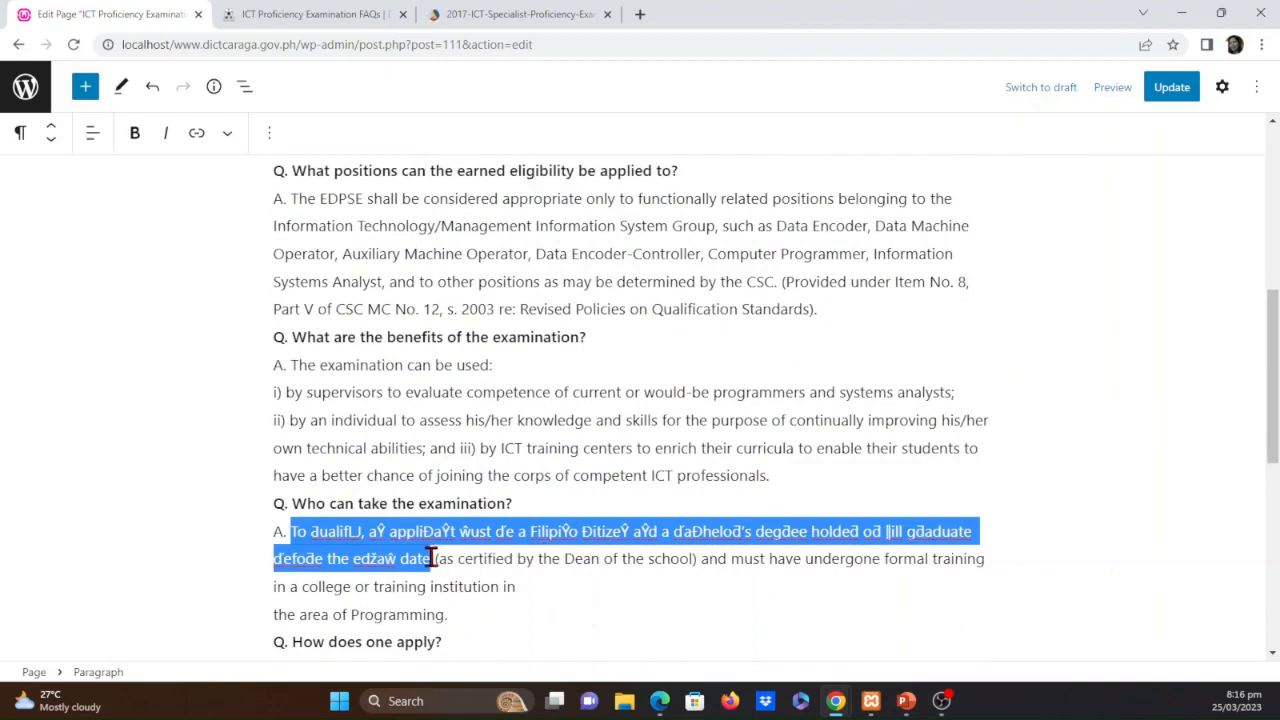
pyautogui.write("To ƌualifǇ, aŶ appliĐaŶt ŵust ďe a FilipiŶo ĐitizeŶ aŶd a ďaĐheloƌ's degƌee holdeƌ oƌ ǁill gƌaduate ďefoƌe the eǆaŵ date")
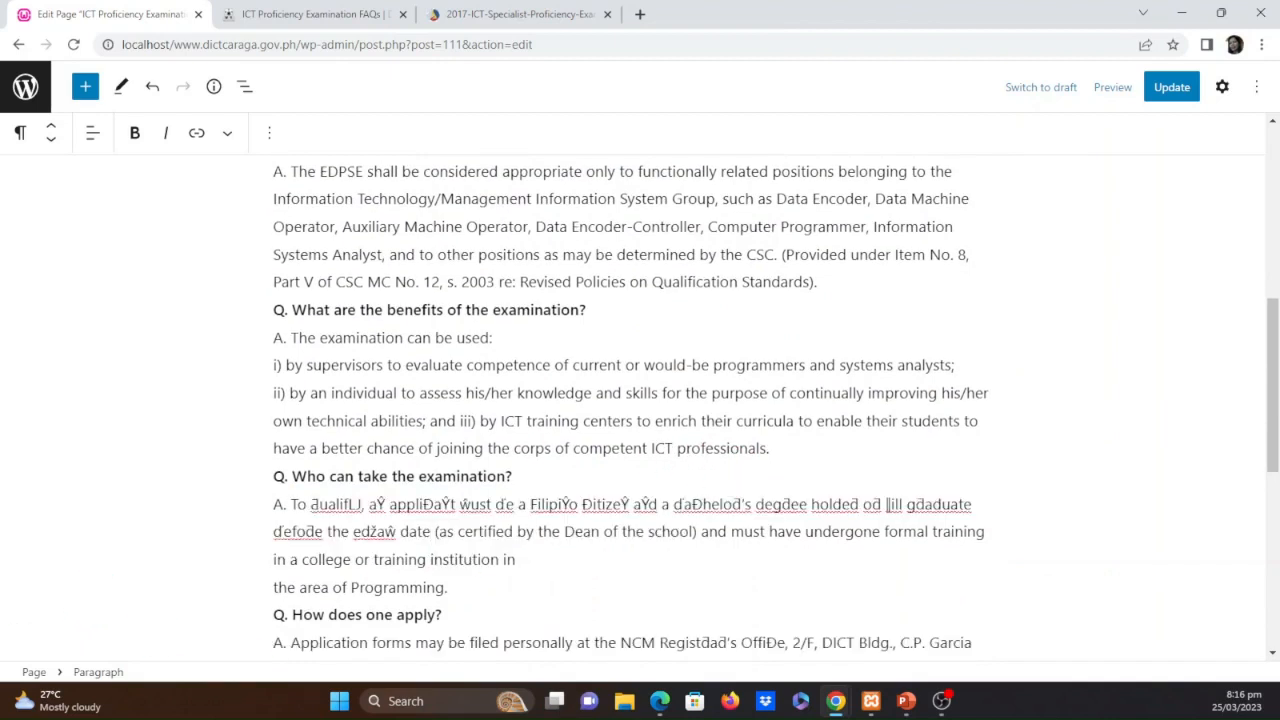
pyautogui.hotkey('alt', 'Tab')
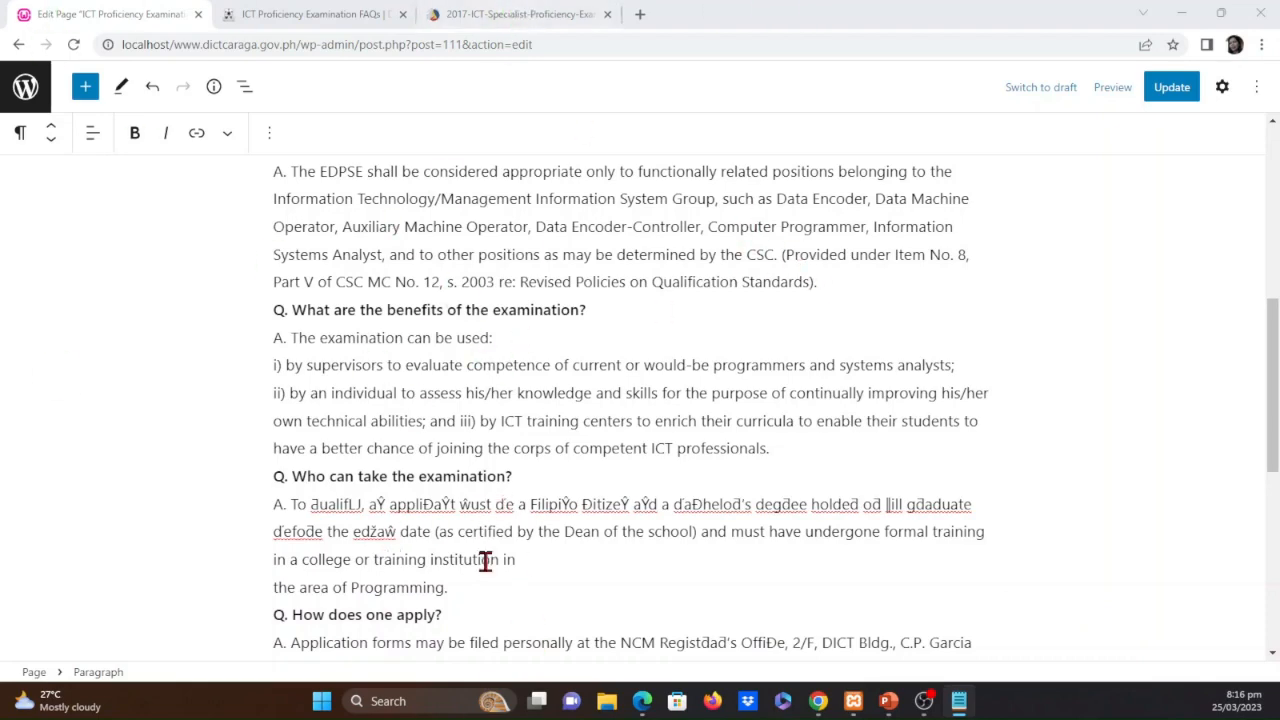
pyautogui.click(490, 12)
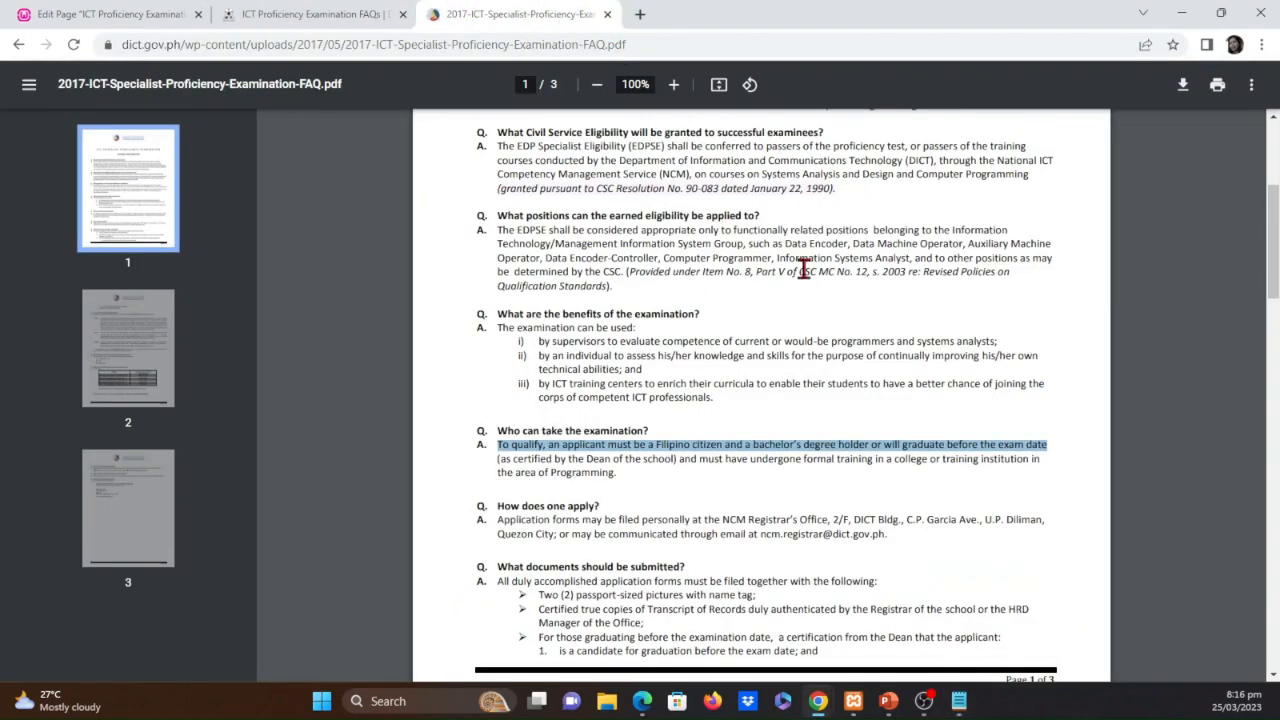
pyautogui.click(106, 12)
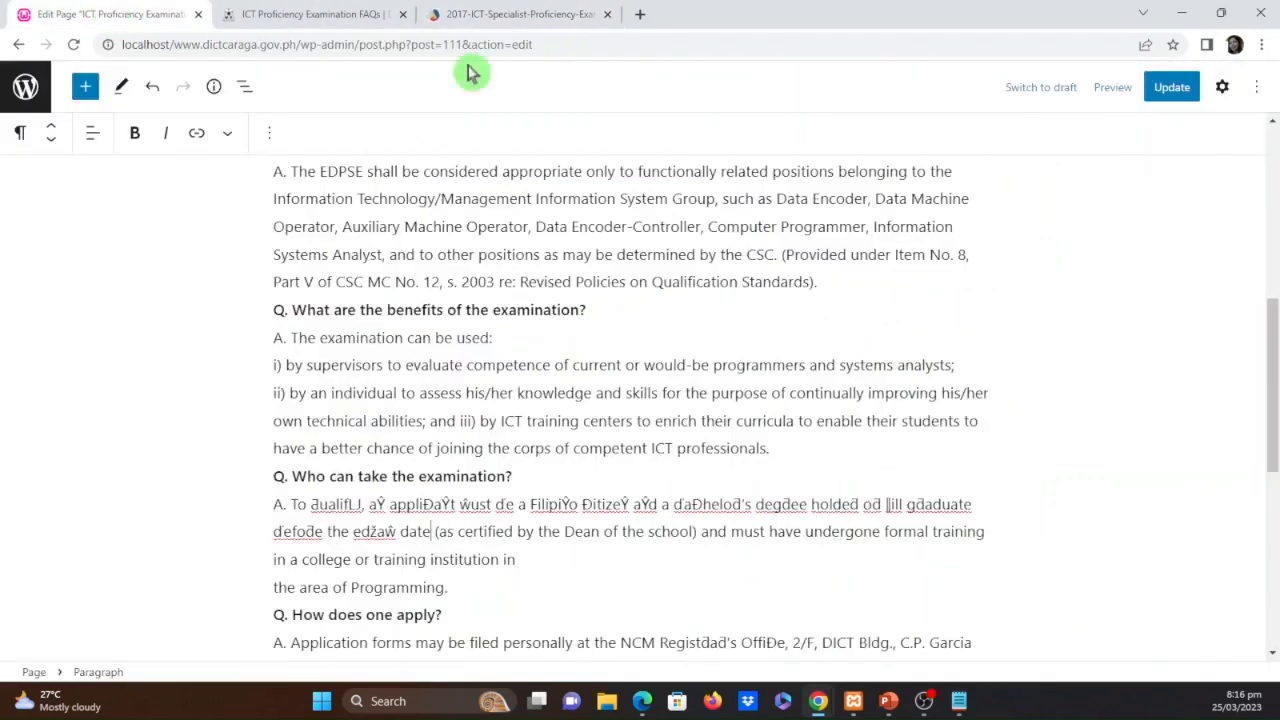
# Join "Manager of the Office;" to the line ending in HRD in the list of documents to submit
pyautogui.scroll(-5, 872, 438)
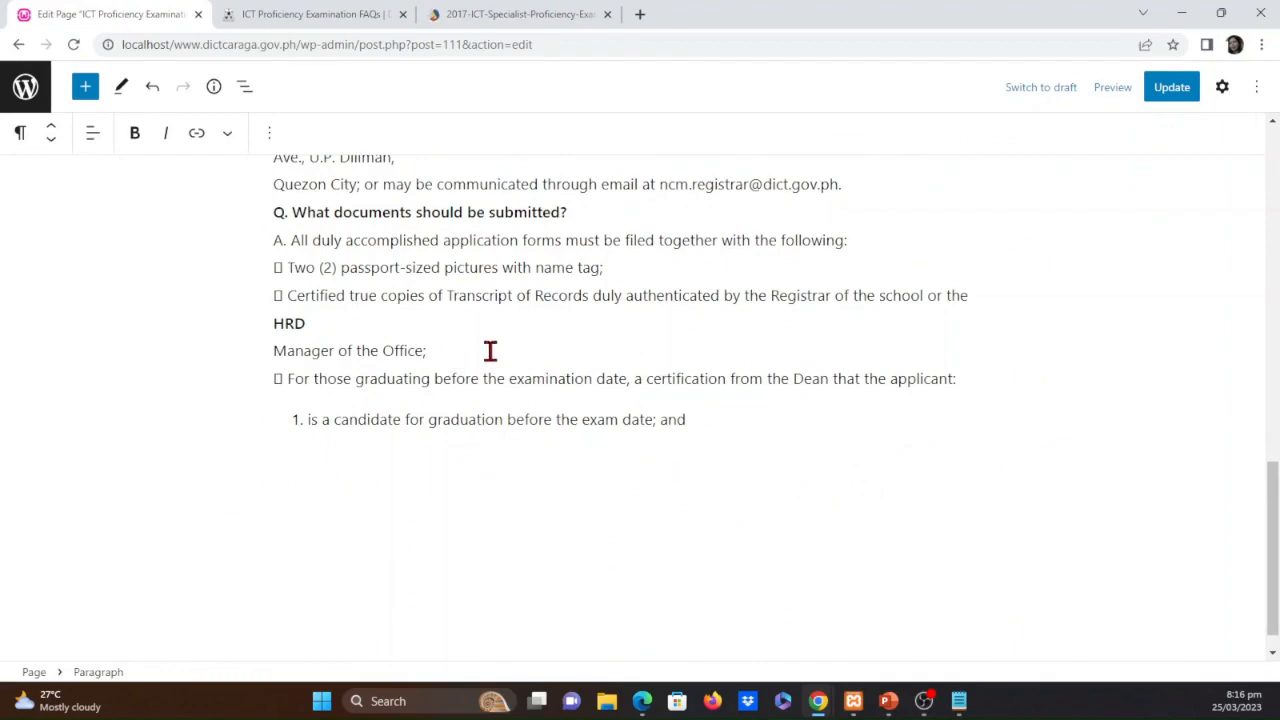
pyautogui.click(431, 321)
pyautogui.press('Delete')
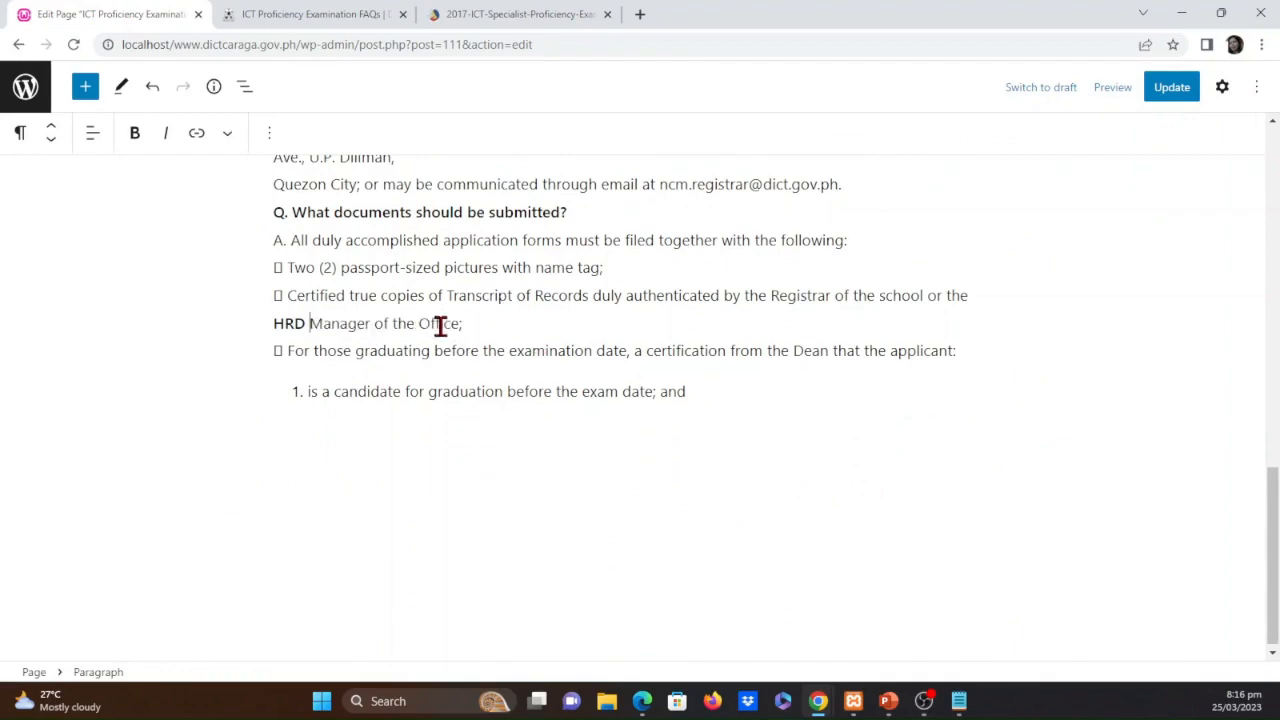
# Join "the area of Programming." to the preceding line in the "Who can take the examination?" answer
pyautogui.scroll(4, 779, 503)
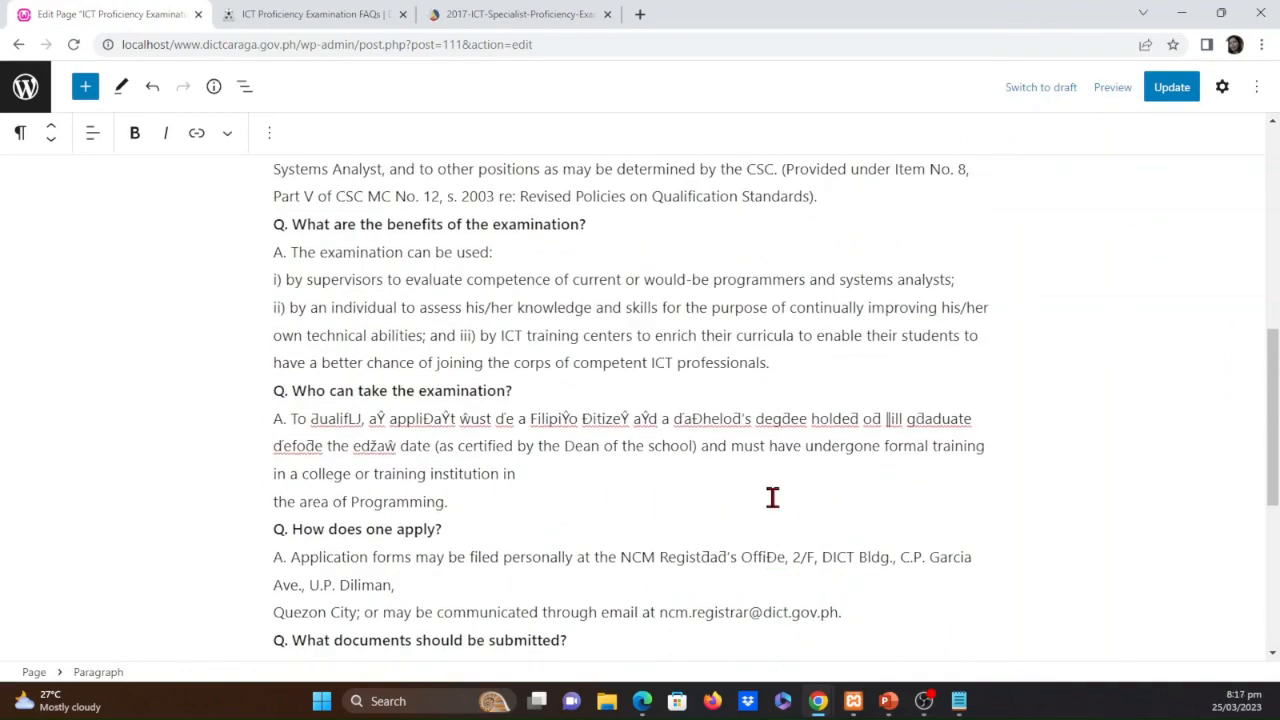
pyautogui.click(563, 470)
pyautogui.press('Delete')
pyautogui.scroll(6, 966, 434)
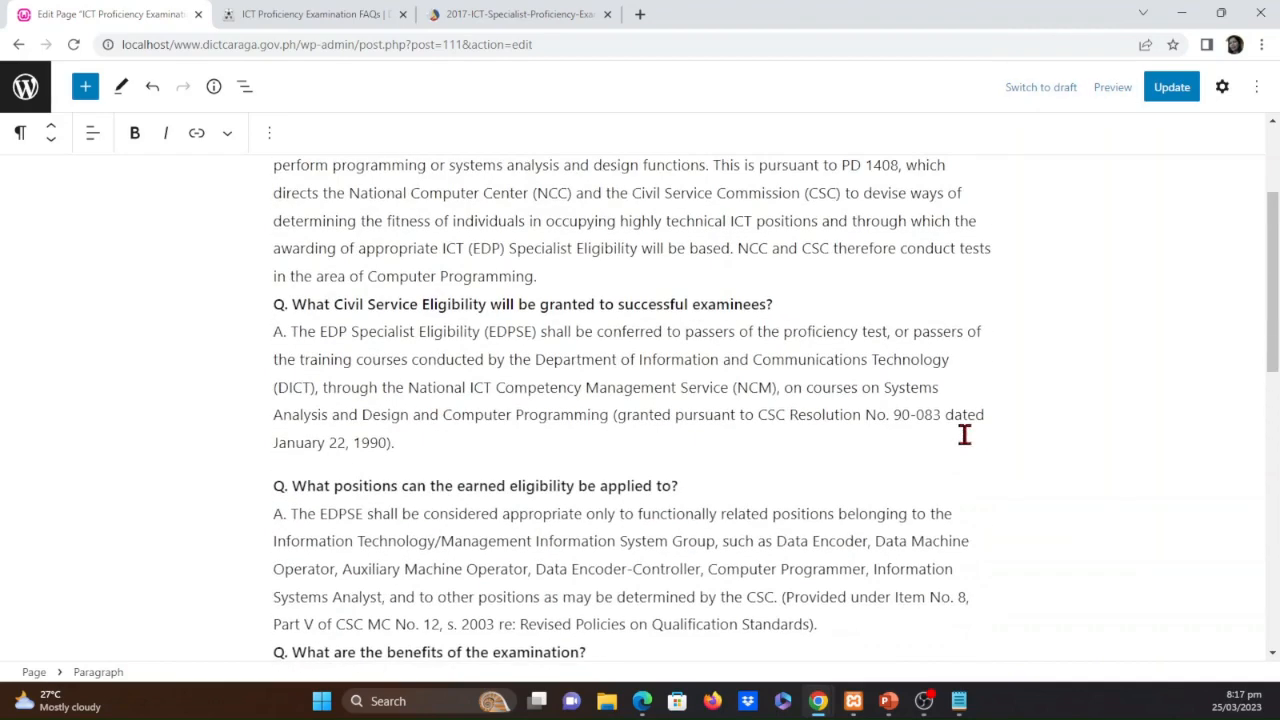
# Update the ICT Proficiency Examination FAQs page, exit its editor, and reload the published version
pyautogui.click(1172, 88)
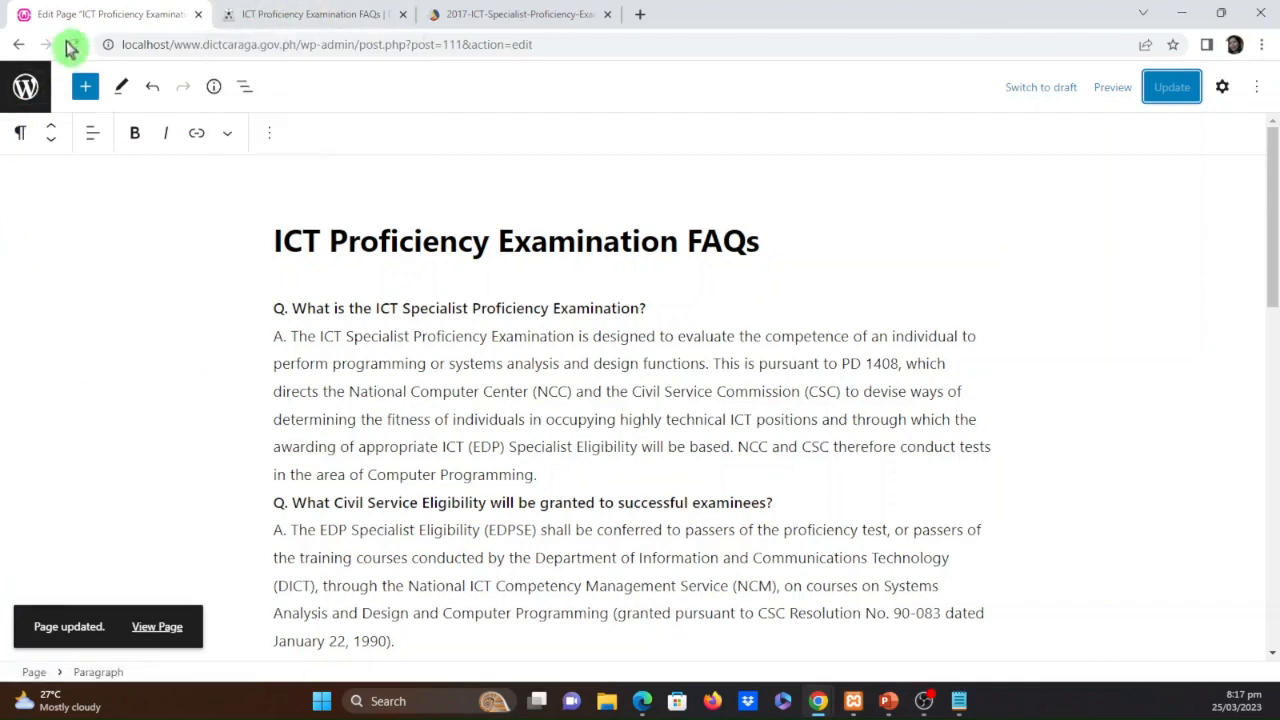
pyautogui.click(44, 98)
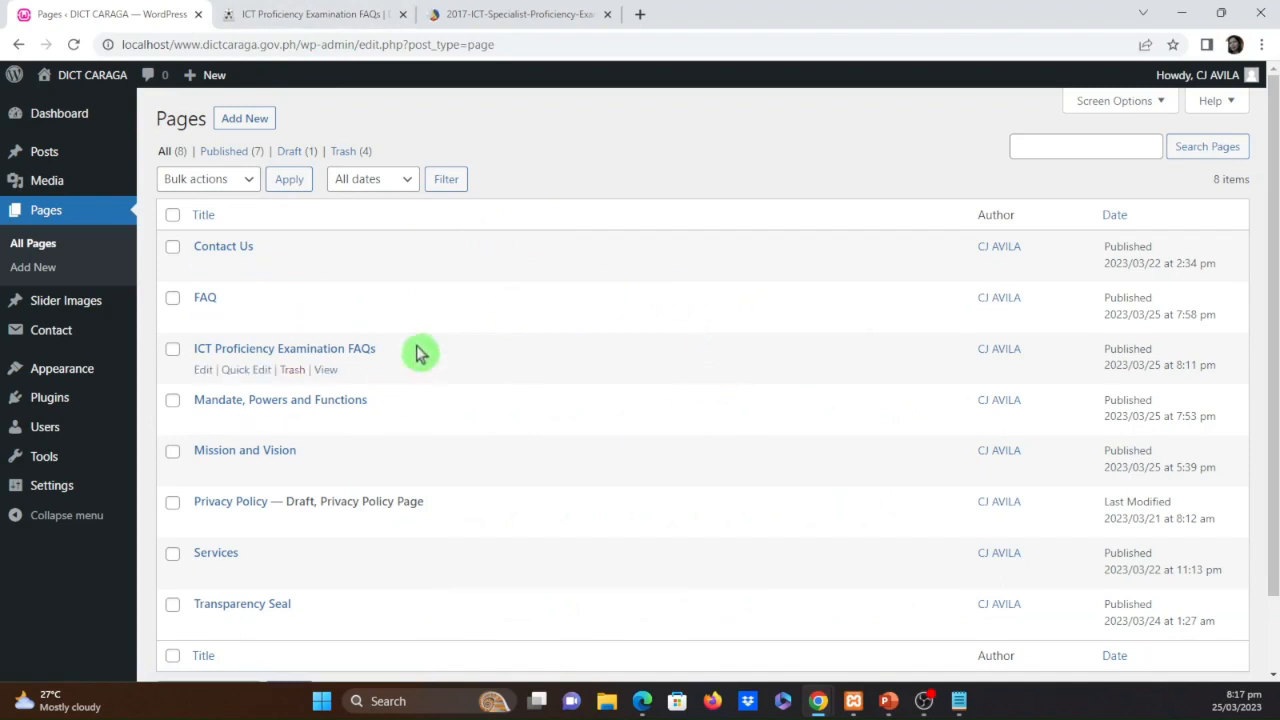
pyautogui.click(328, 13)
pyautogui.click(73, 44)
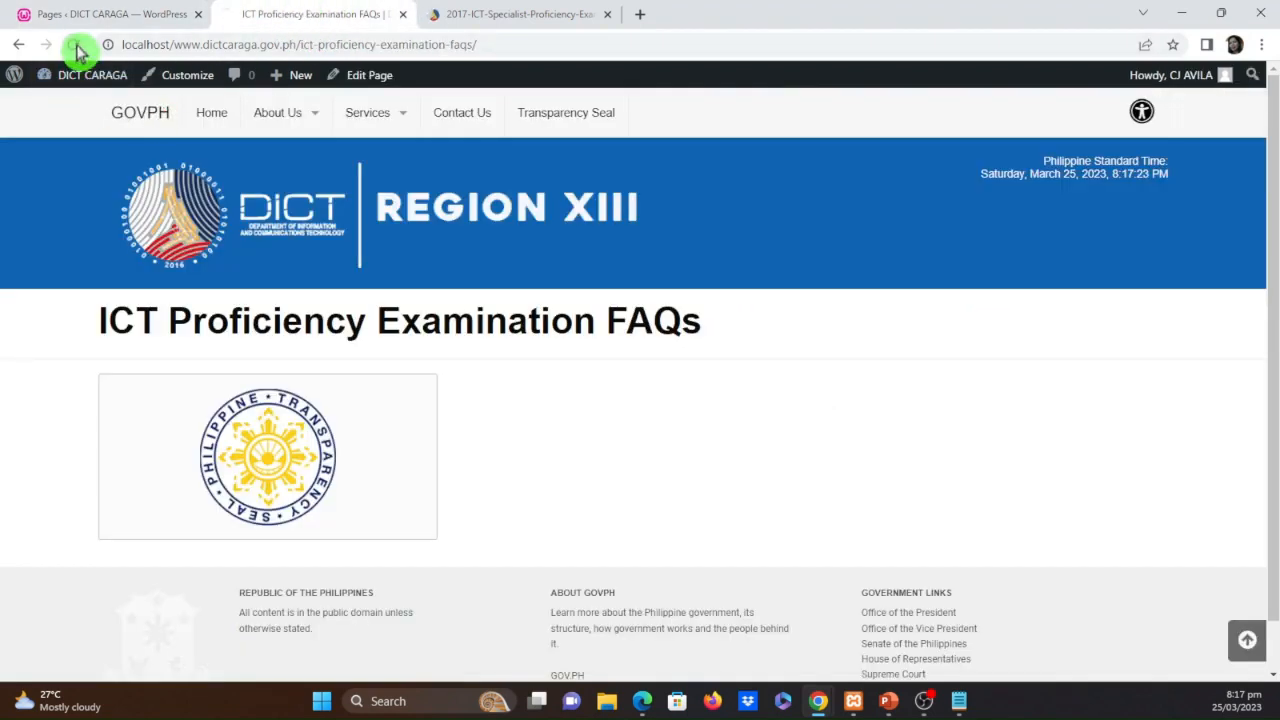
# Open the ICT Proficiency Examination FAQs page through Trainings under Services on the live site and review its published questions and answers
pyautogui.moveTo(392, 115)
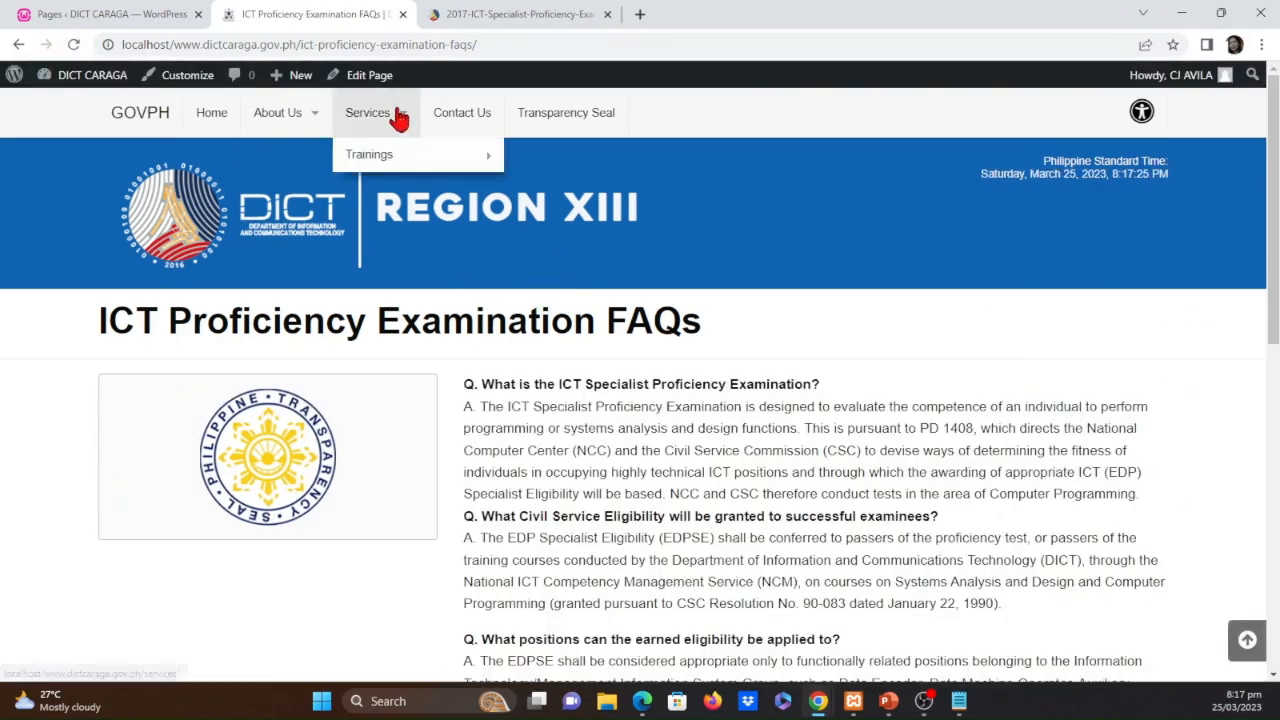
pyautogui.moveTo(394, 160)
pyautogui.click(595, 160)
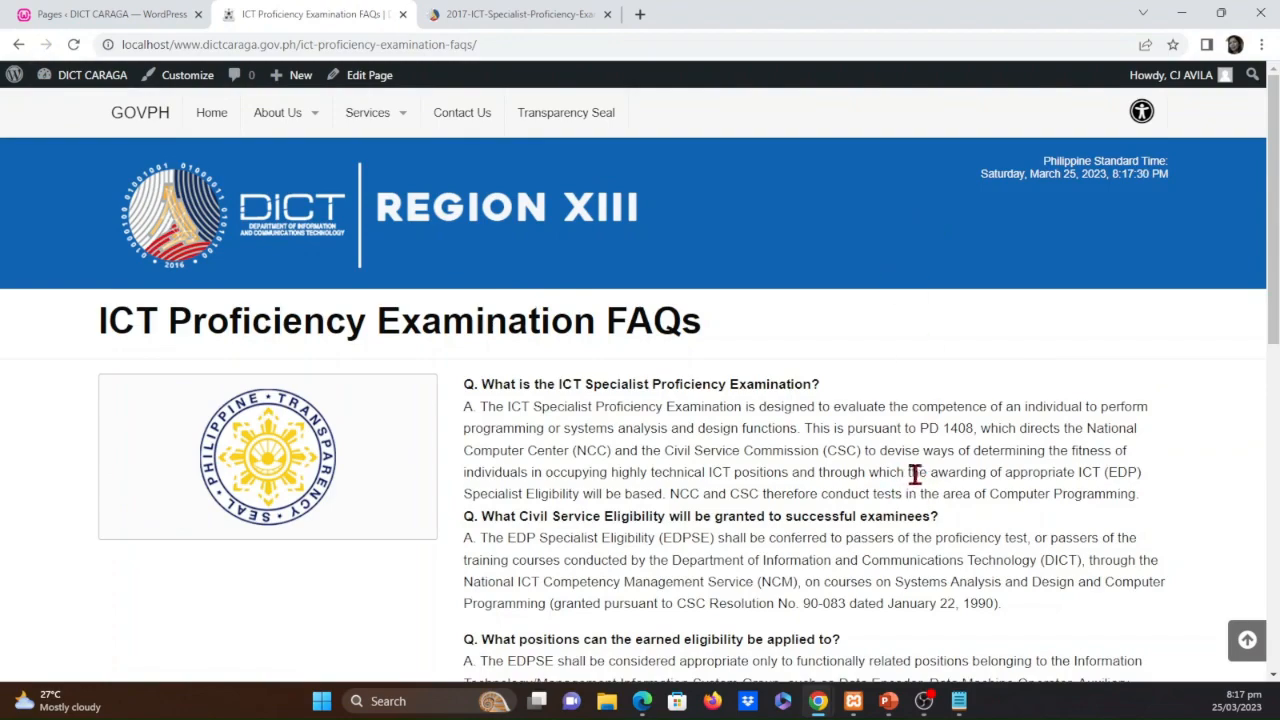
pyautogui.scroll(-1, 912, 472)
pyautogui.scroll(-1, 893, 503)
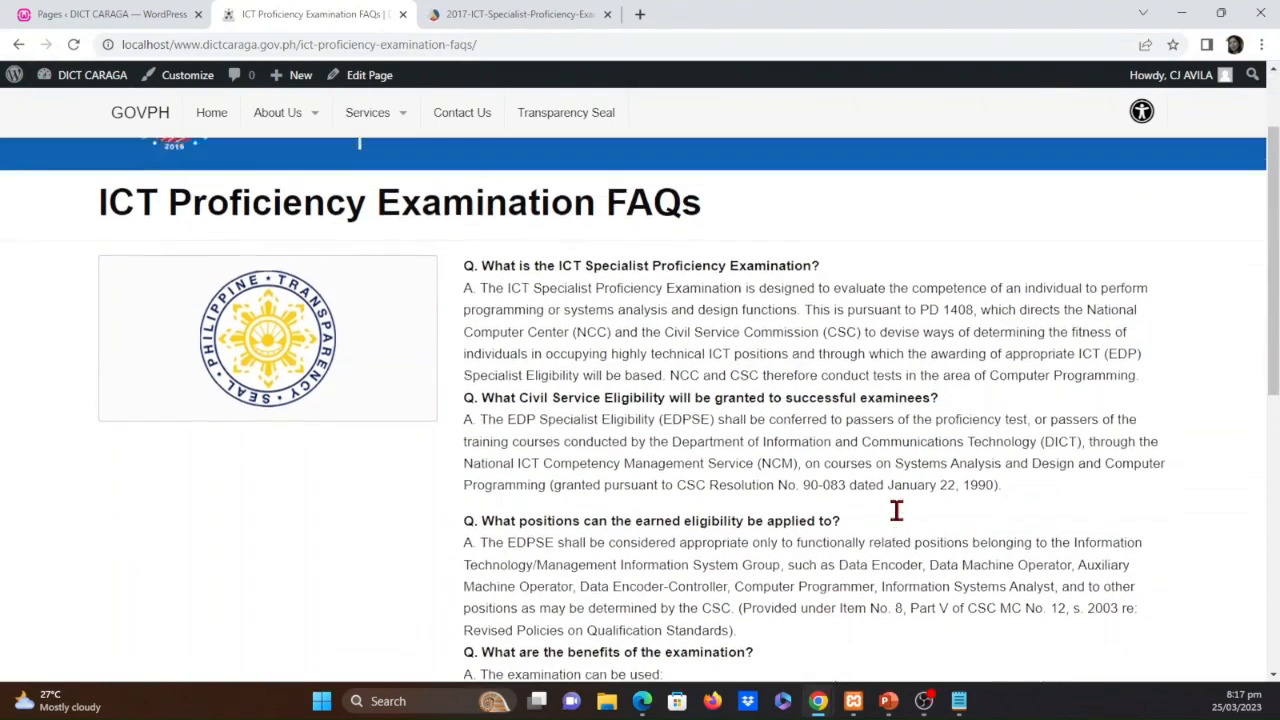
pyautogui.scroll(2, 930, 520)
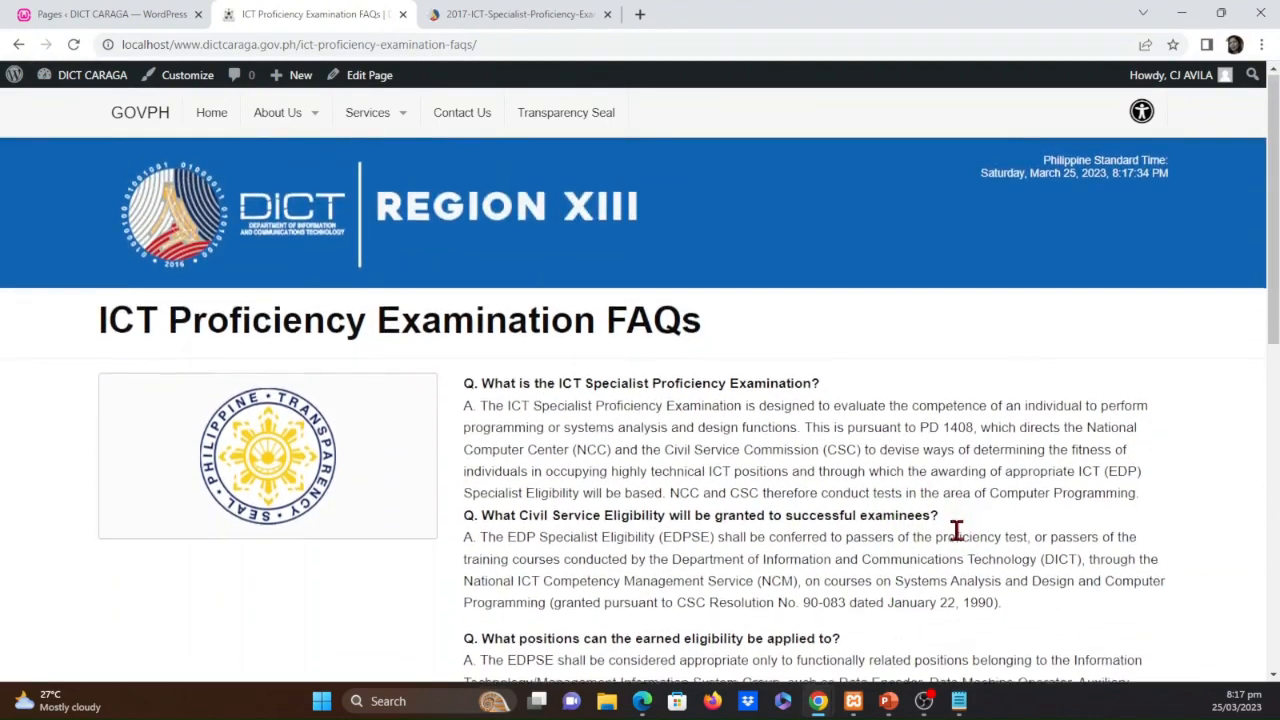
pyautogui.scroll(-1, 957, 531)
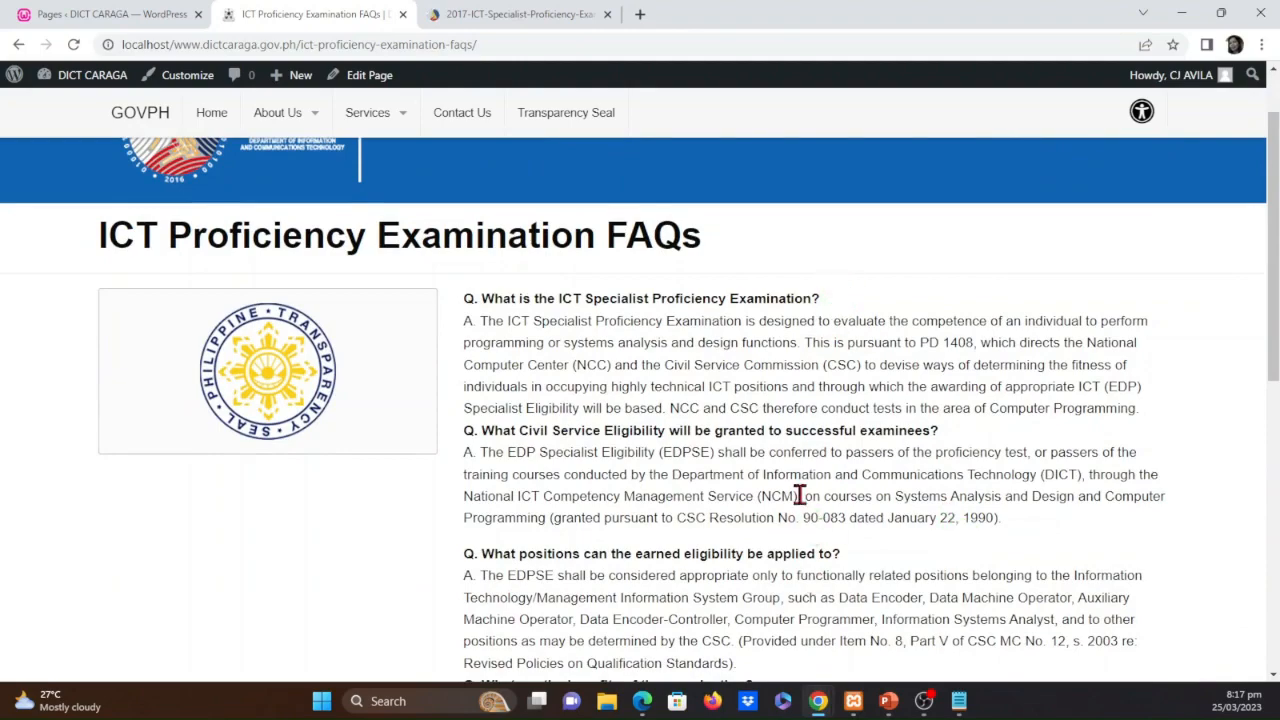
pyautogui.scroll(-2, 805, 500)
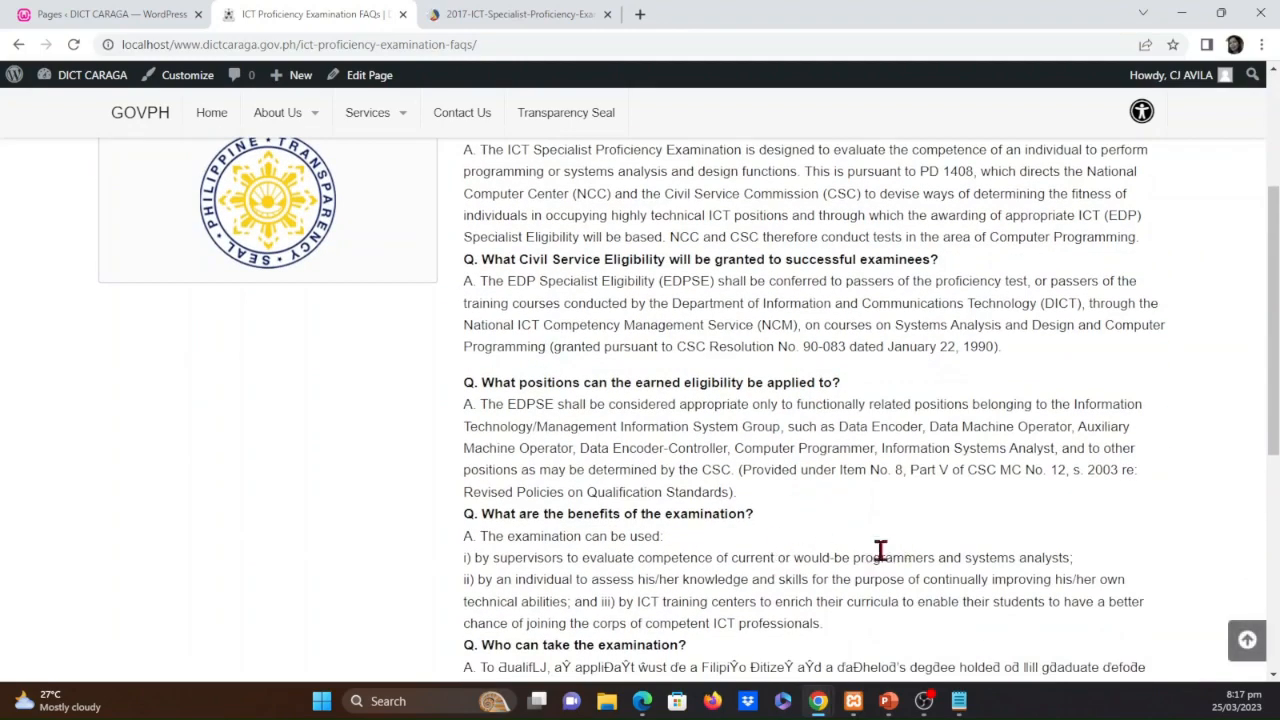
pyautogui.scroll(3, 880, 550)
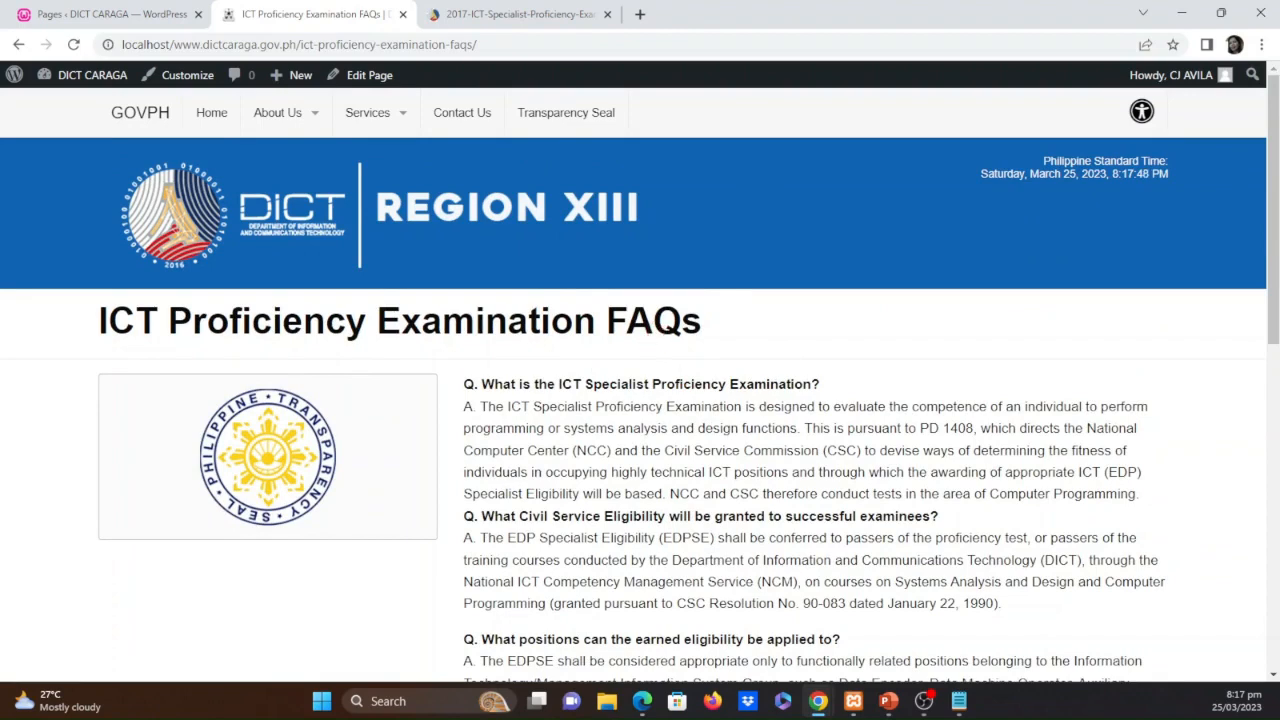
# In the WordPress admin, open the menu editor and examine the structure and display settings of Top-bar-menu
pyautogui.hotkey('alt', 'Tab')
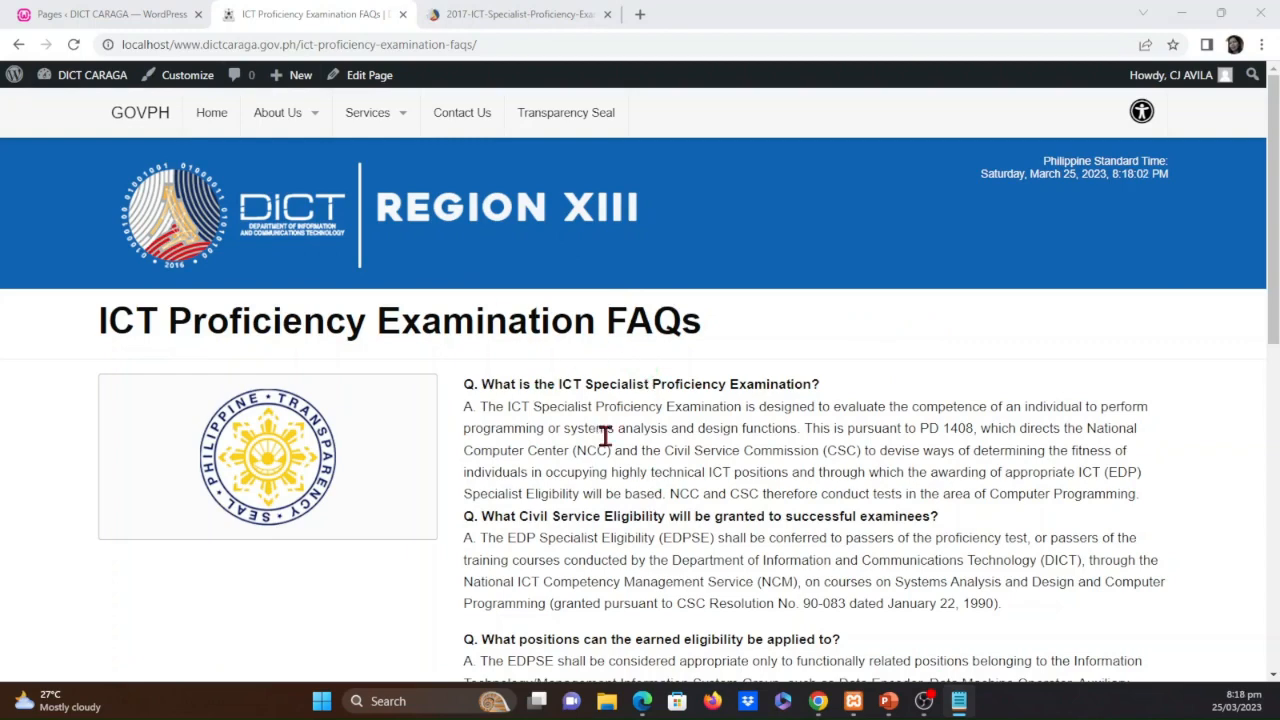
pyautogui.click(112, 10)
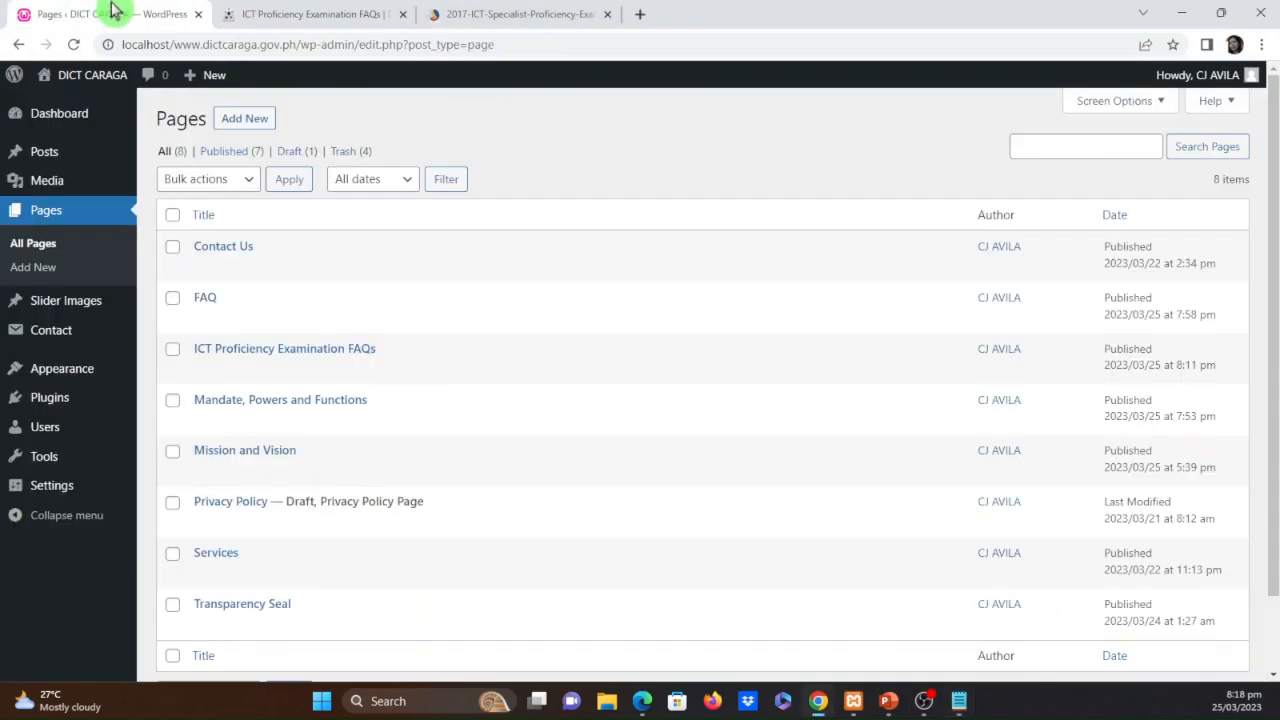
pyautogui.moveTo(88, 372)
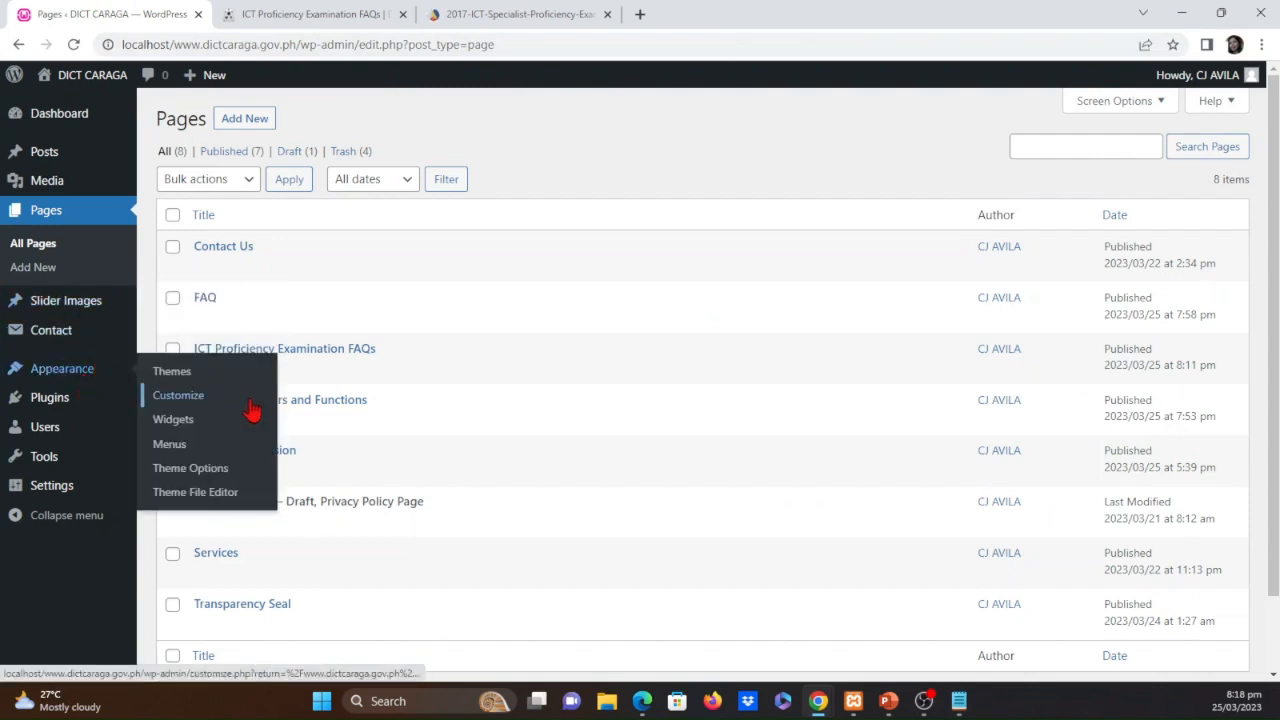
pyautogui.click(173, 448)
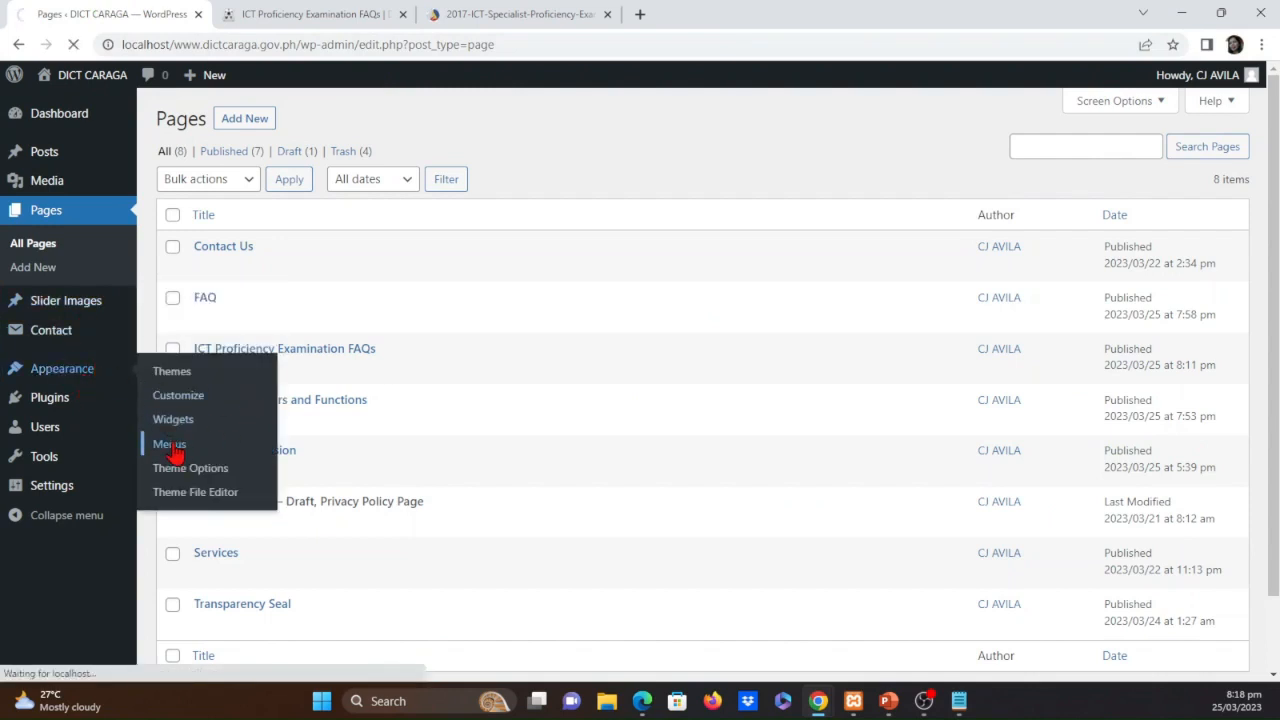
pyautogui.scroll(-1, 906, 469)
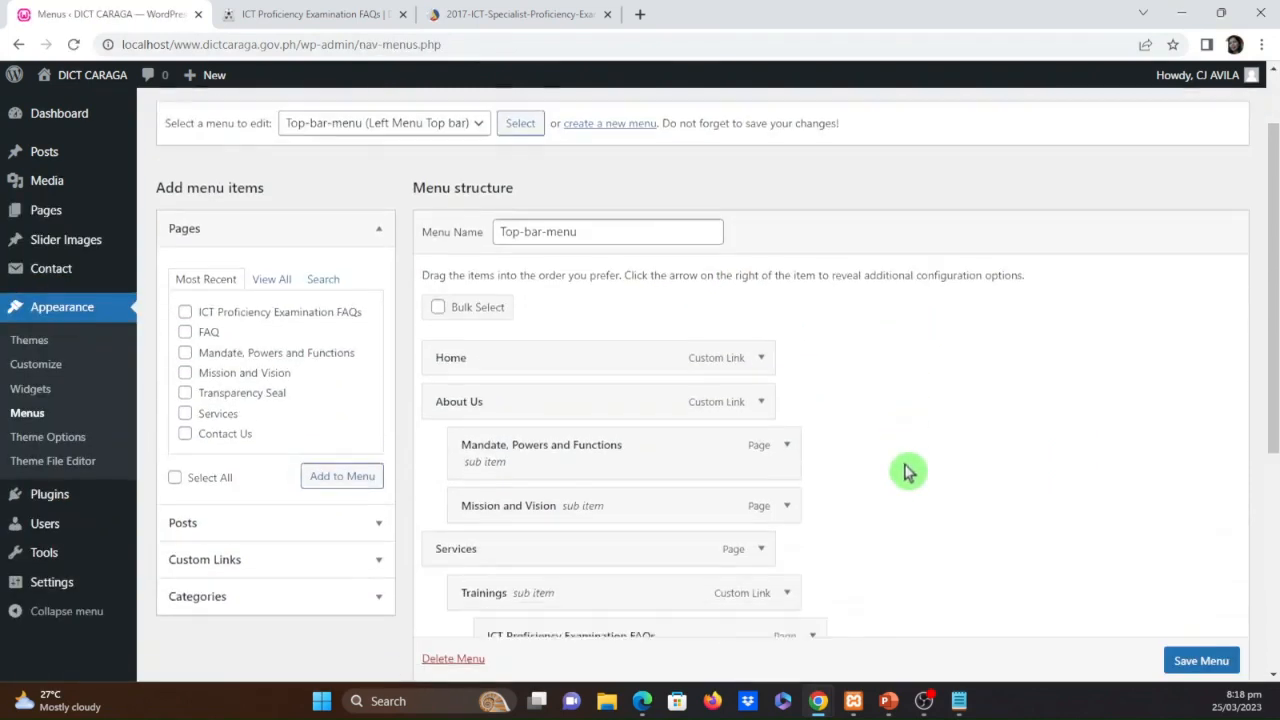
pyautogui.scroll(-4, 1032, 472)
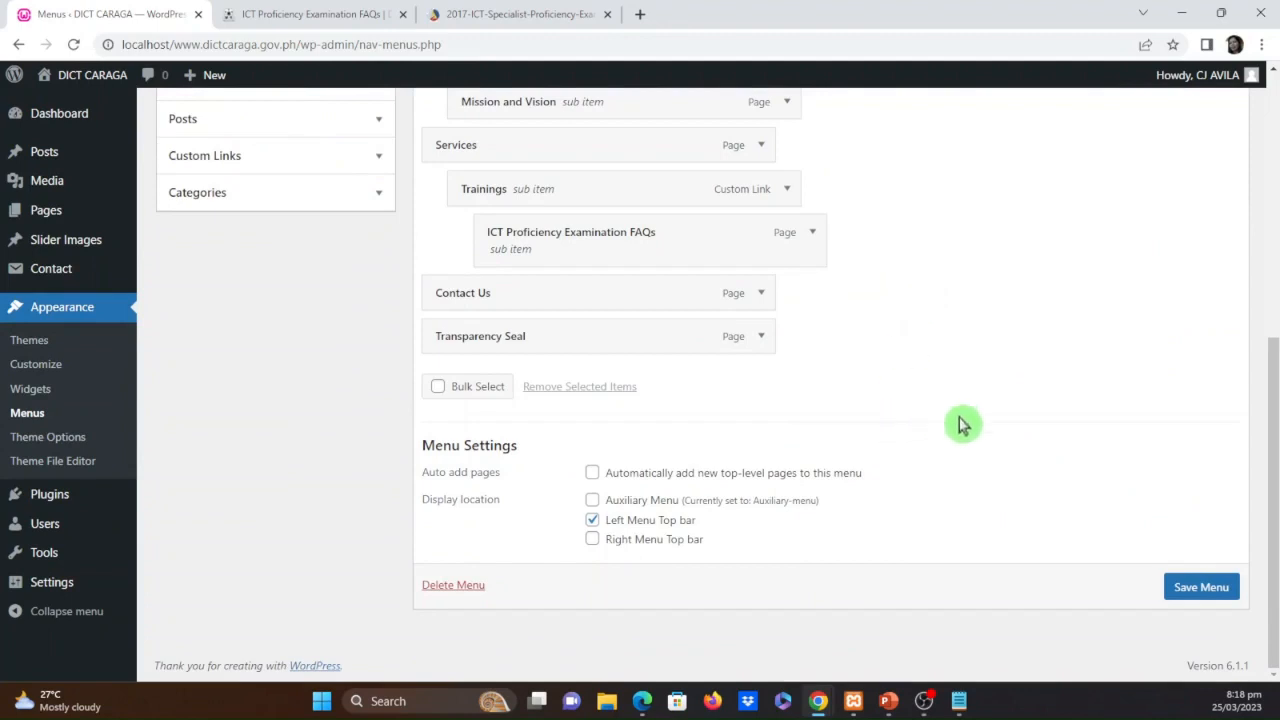
pyautogui.scroll(1, 1000, 450)
pyautogui.scroll(3, 1000, 451)
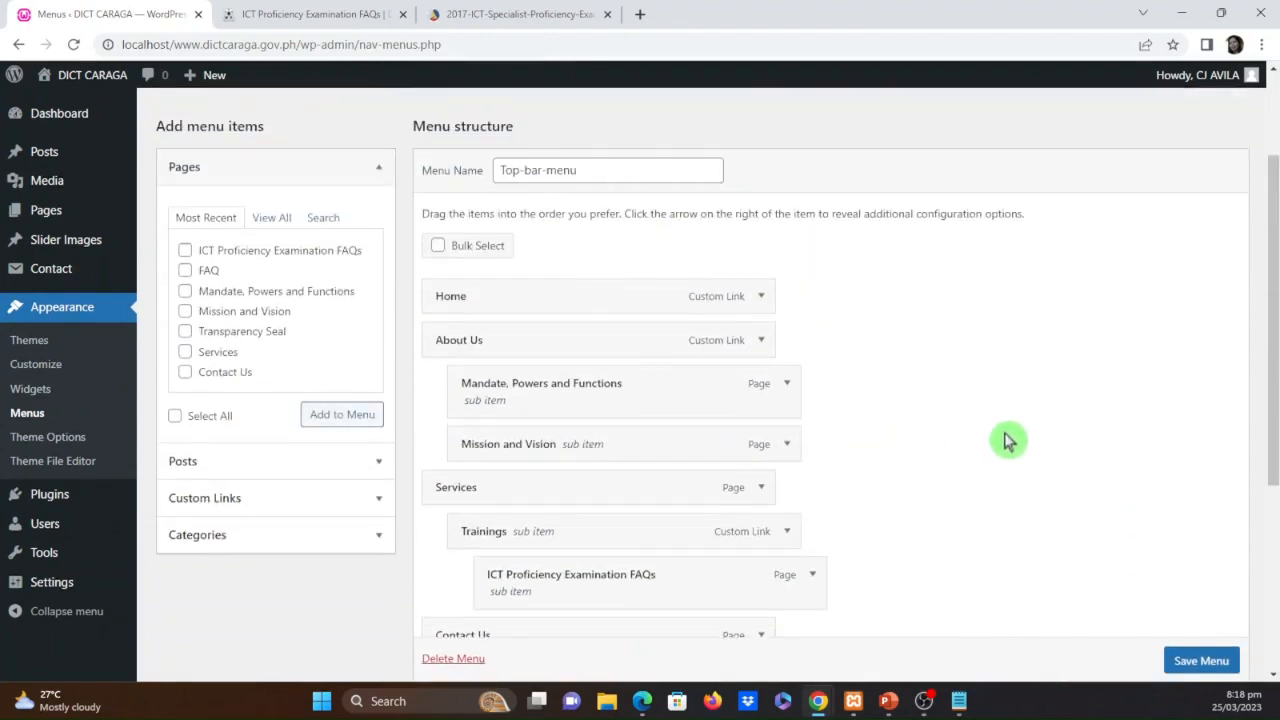
pyautogui.scroll(2, 1007, 441)
pyautogui.scroll(-1, 1068, 495)
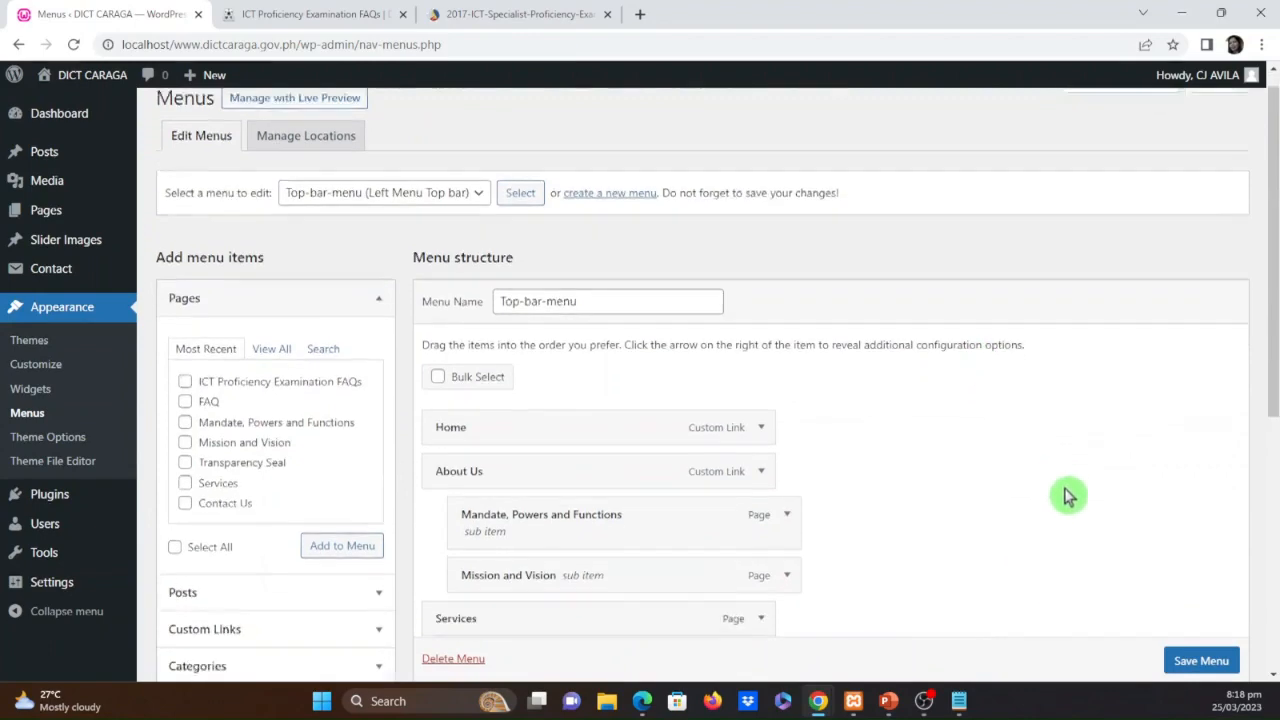
pyautogui.scroll(-5, 1068, 495)
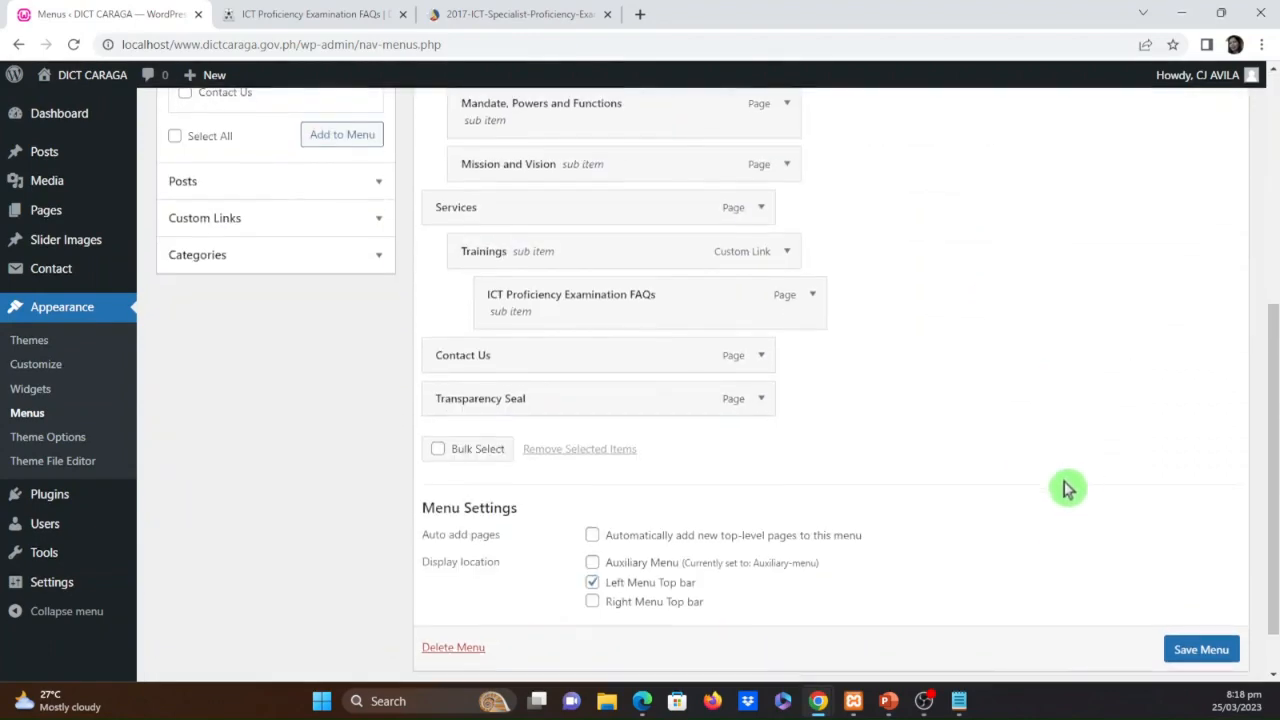
pyautogui.scroll(1, 1068, 488)
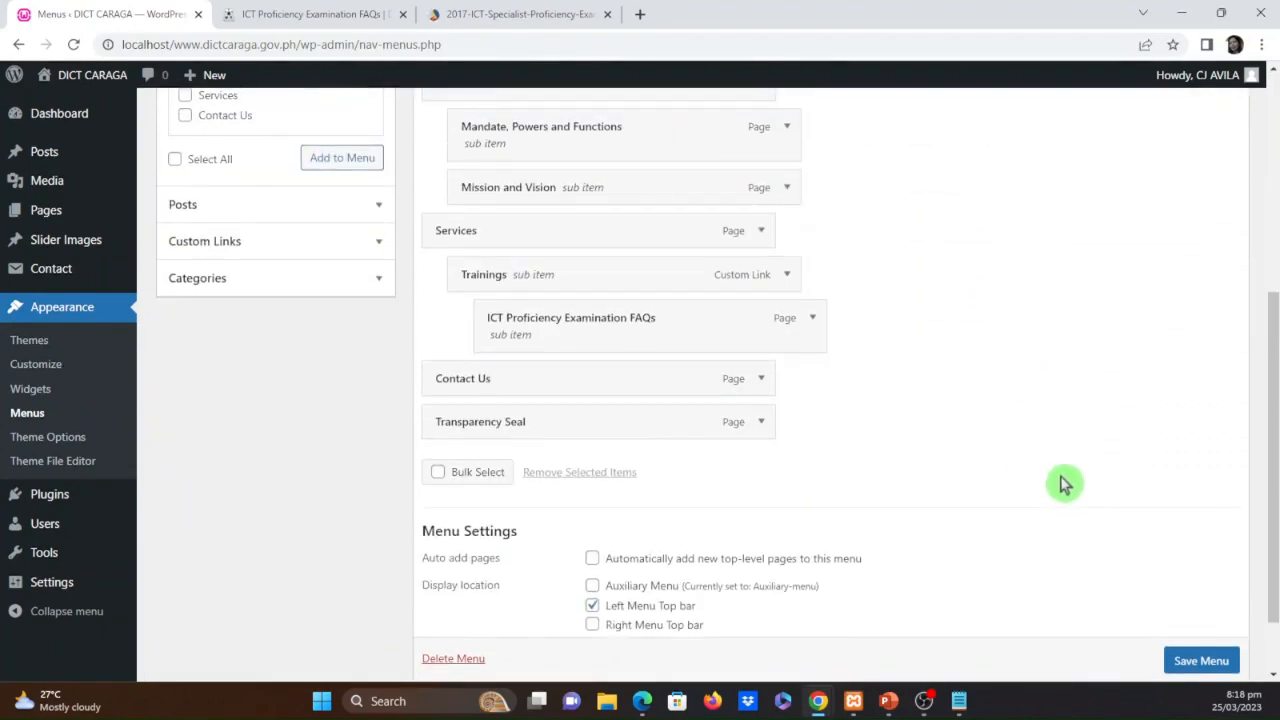
pyautogui.scroll(5, 1063, 484)
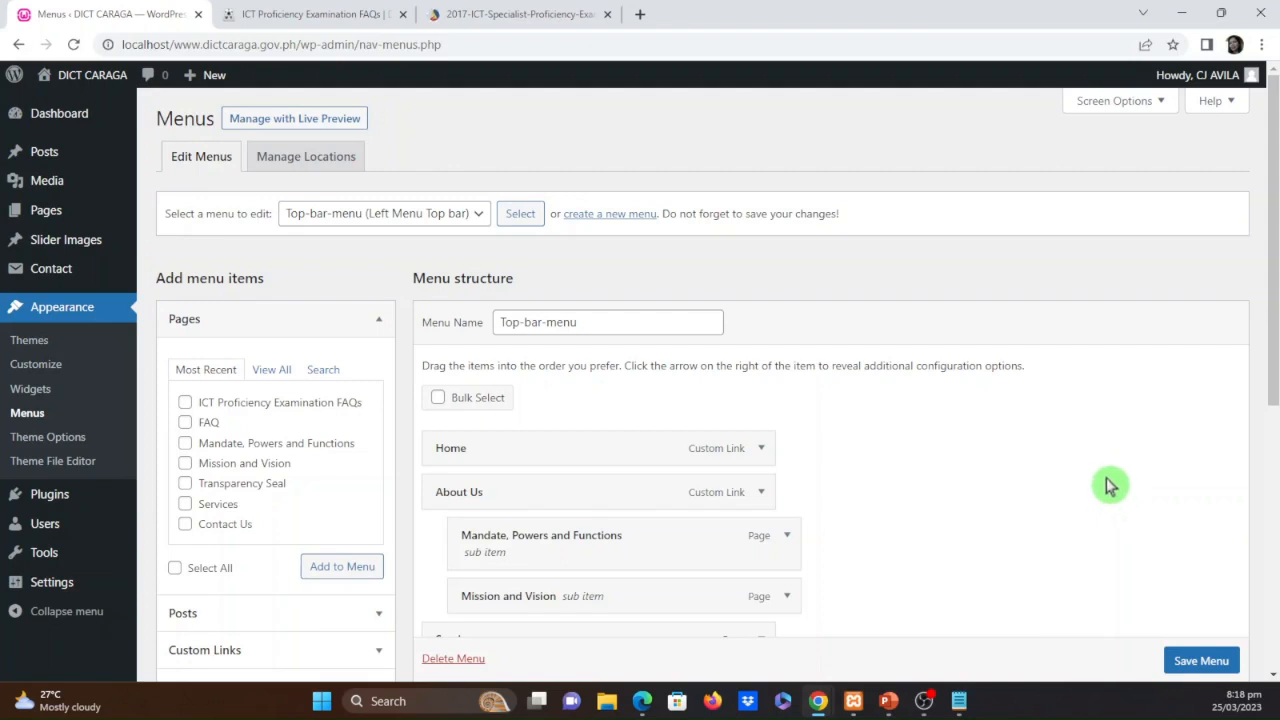
pyautogui.hotkey('alt', 'Tab')
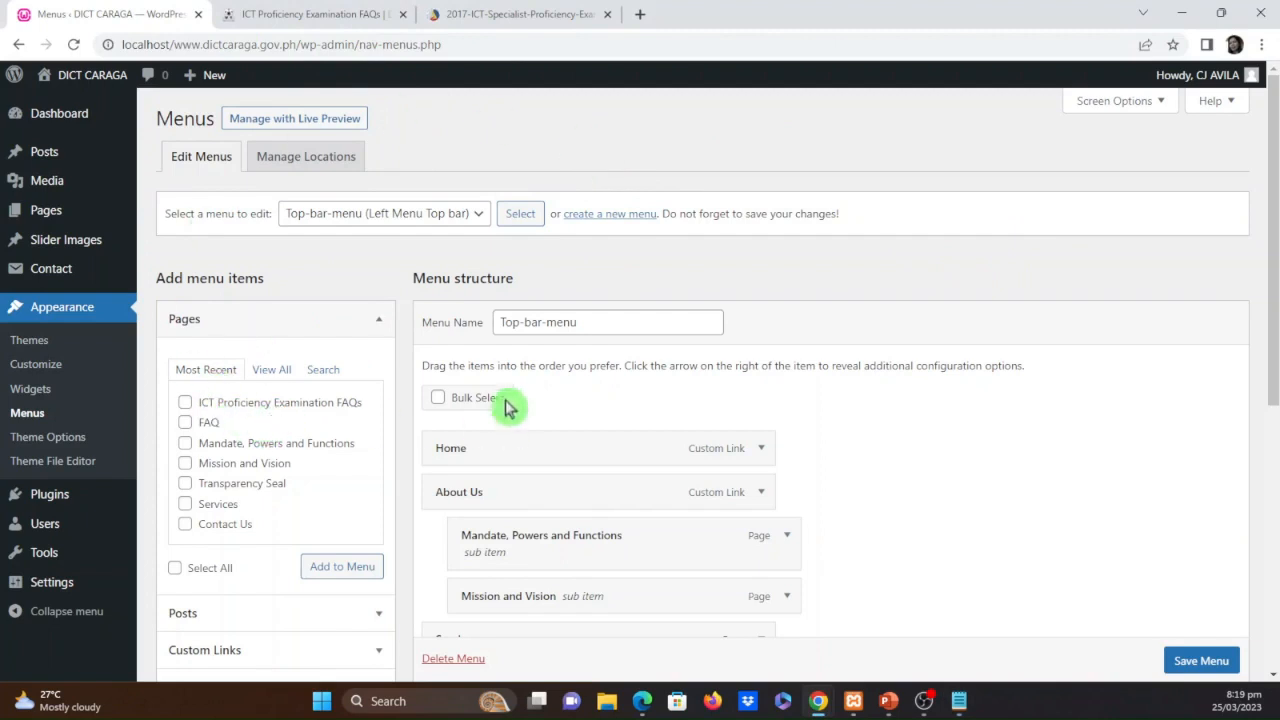
# Download the examination FAQ PDF into the DICT folder as 2017-ICT-Specialist-Proficiency-Examination-FAQ
pyautogui.click(495, 13)
pyautogui.click(1152, 296)
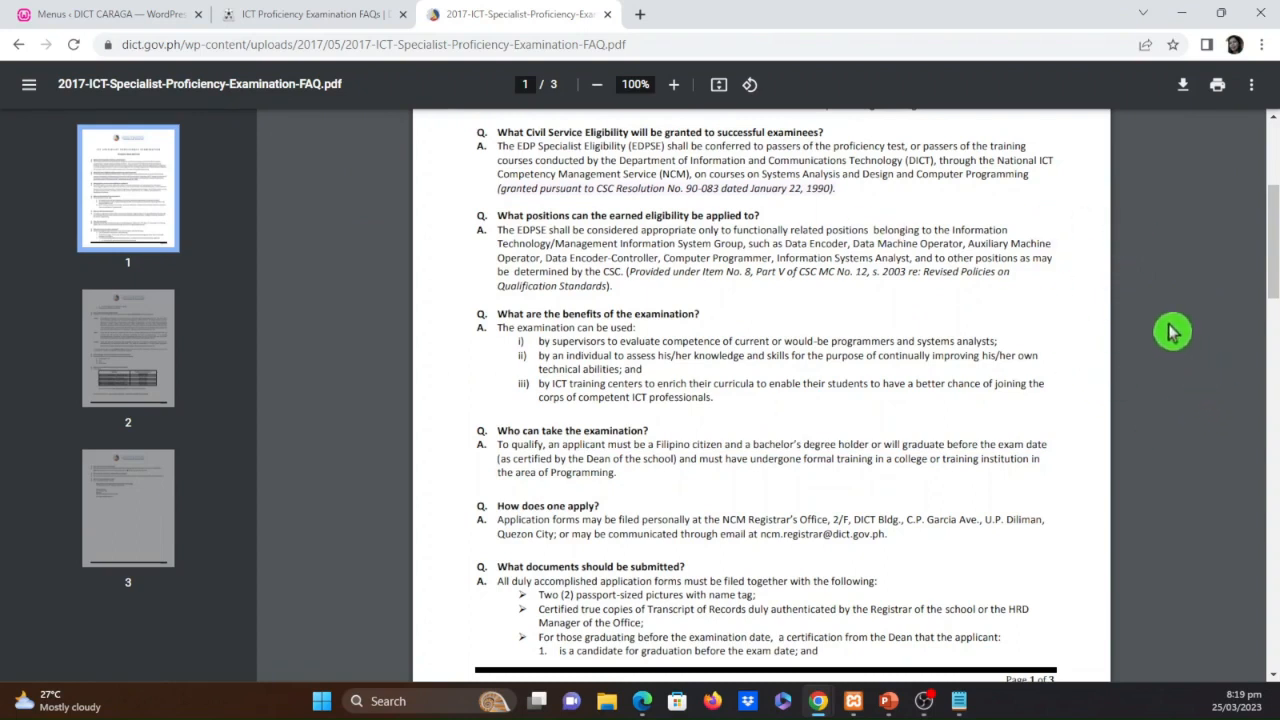
pyautogui.click(1183, 88)
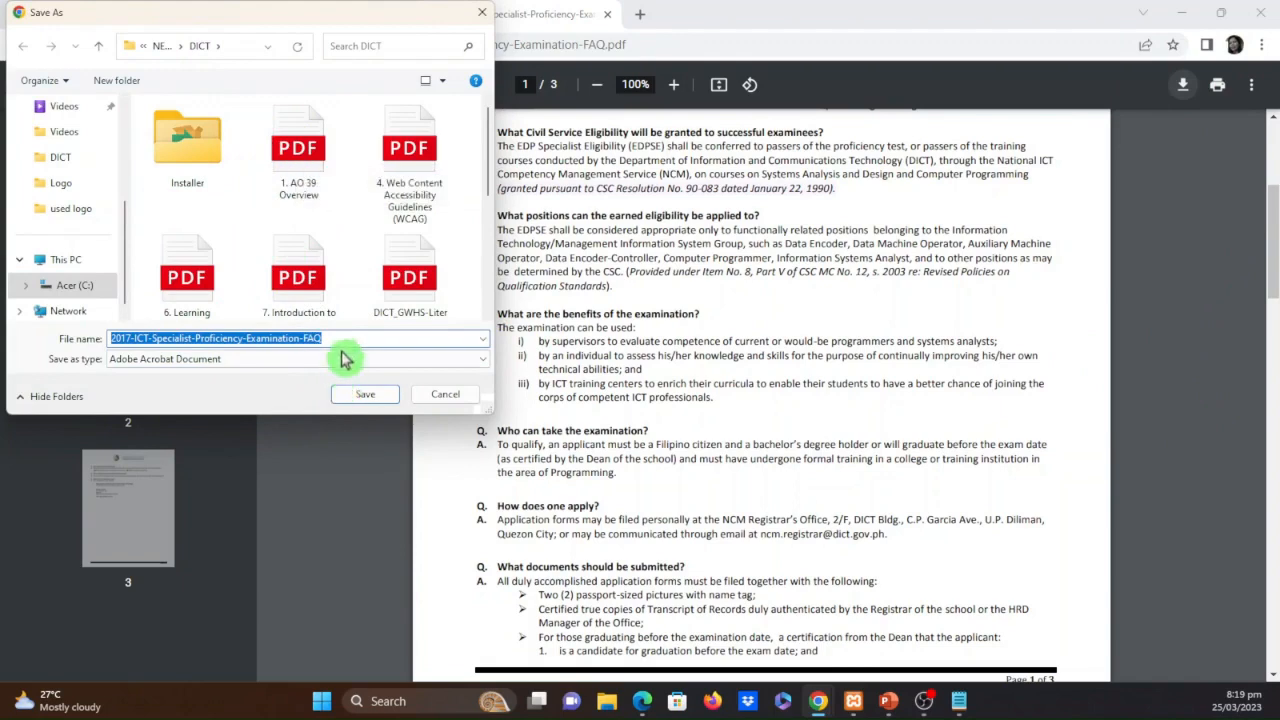
pyautogui.click(362, 400)
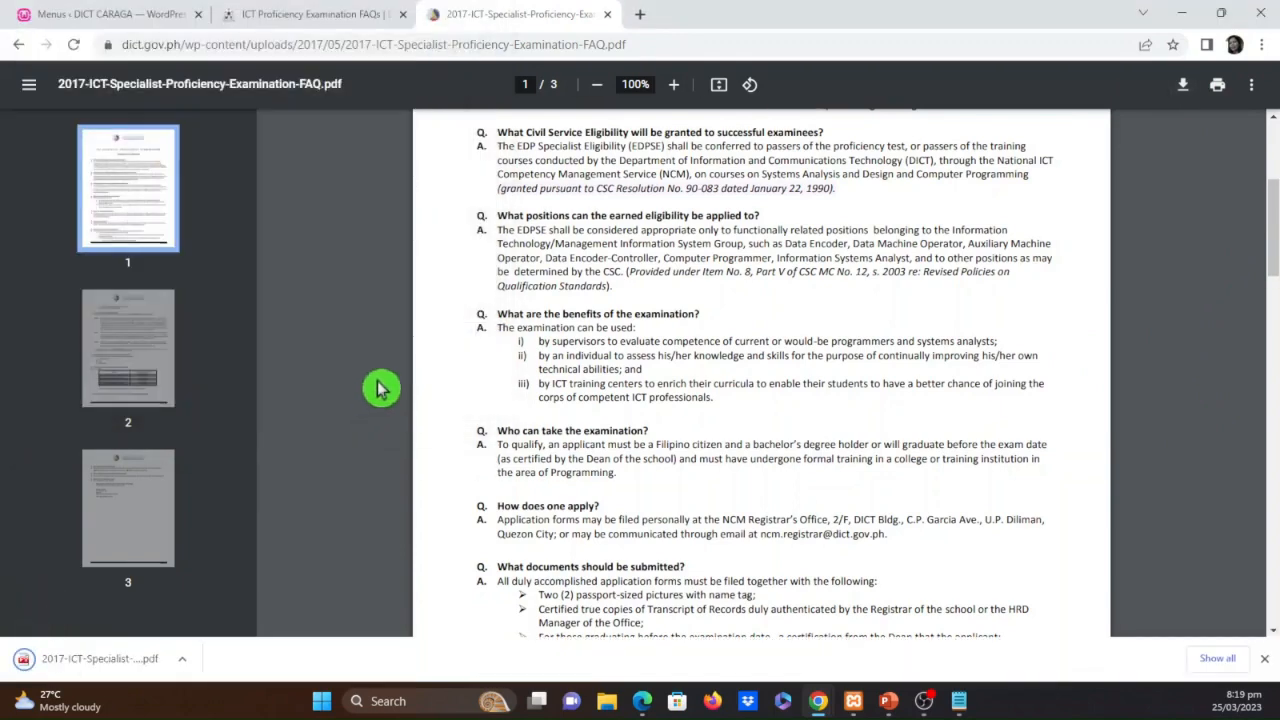
# Upload the downloaded 2017-ICT-Specialist-Proficiency-Examination-FAQ PDF from the DICT folder to the WordPress Media Library
pyautogui.click(101, 12)
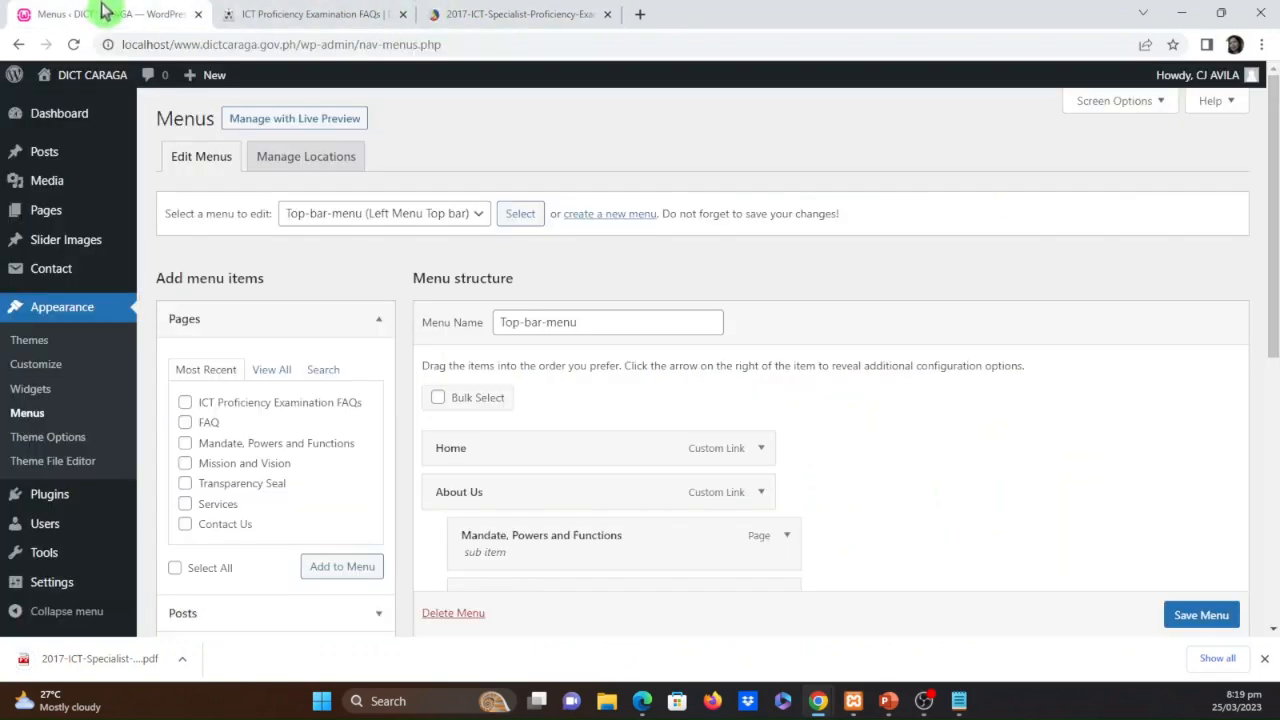
pyautogui.click(35, 184)
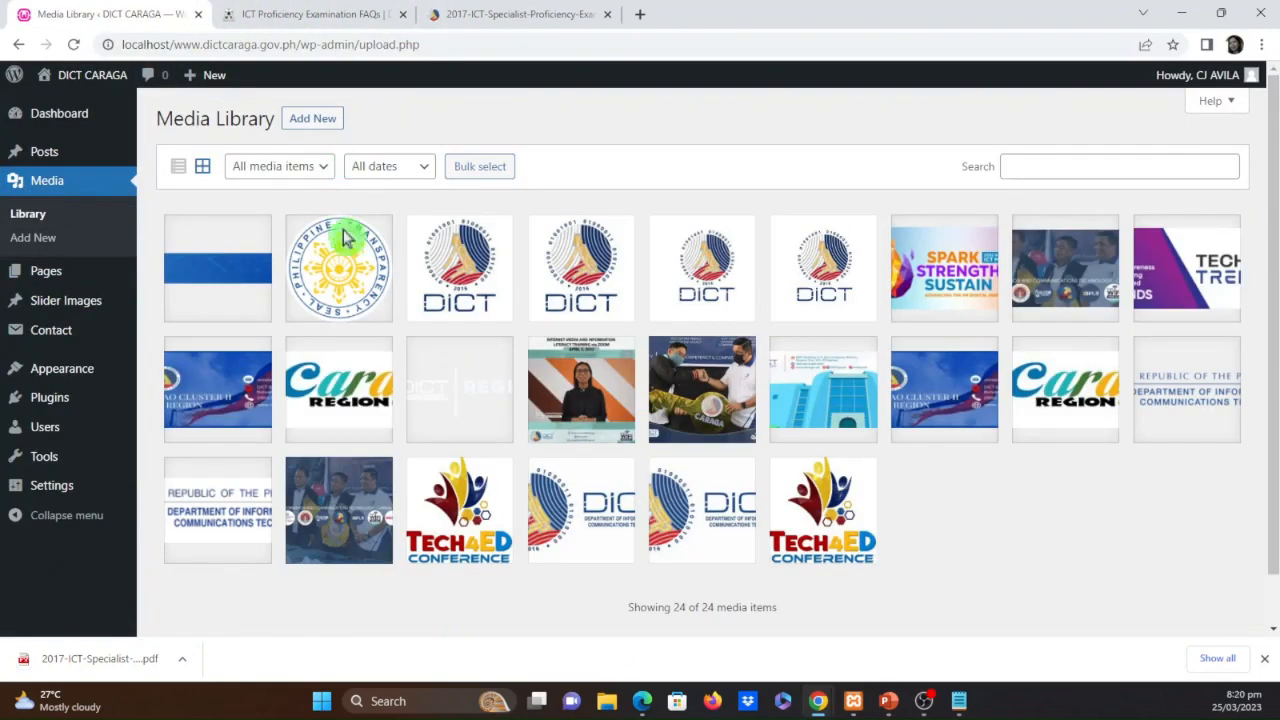
pyautogui.click(327, 125)
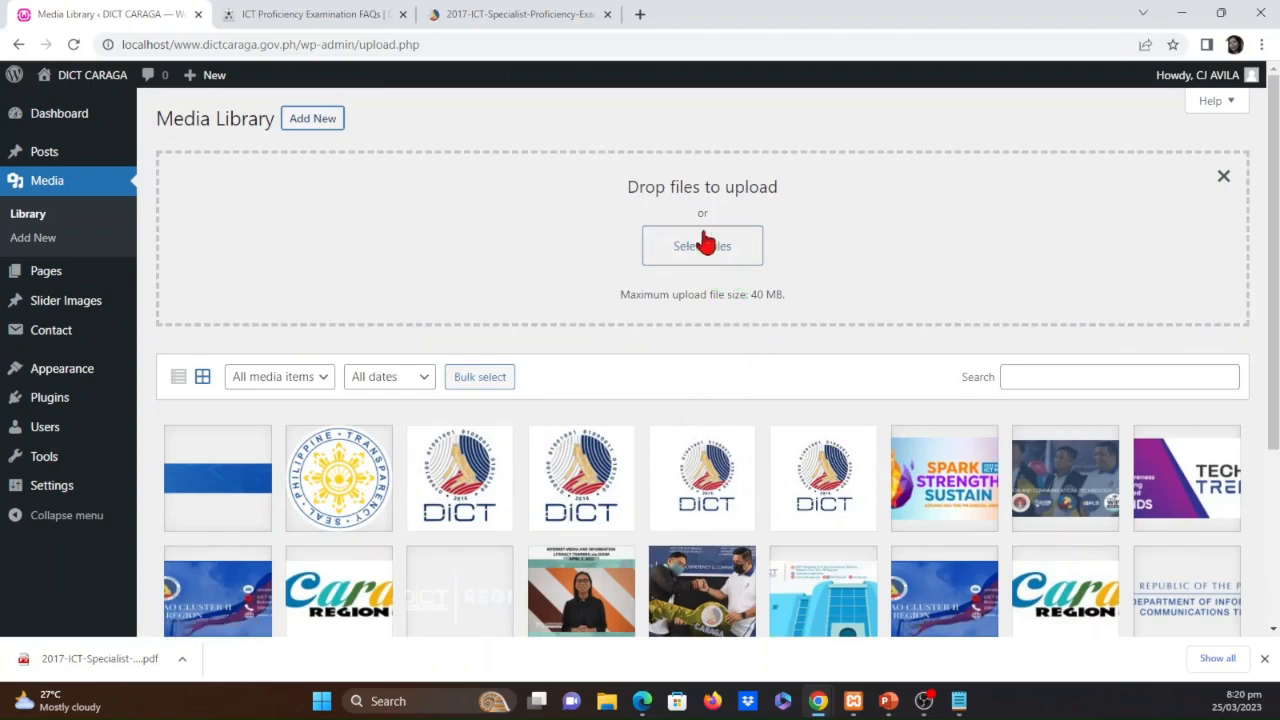
pyautogui.click(182, 659)
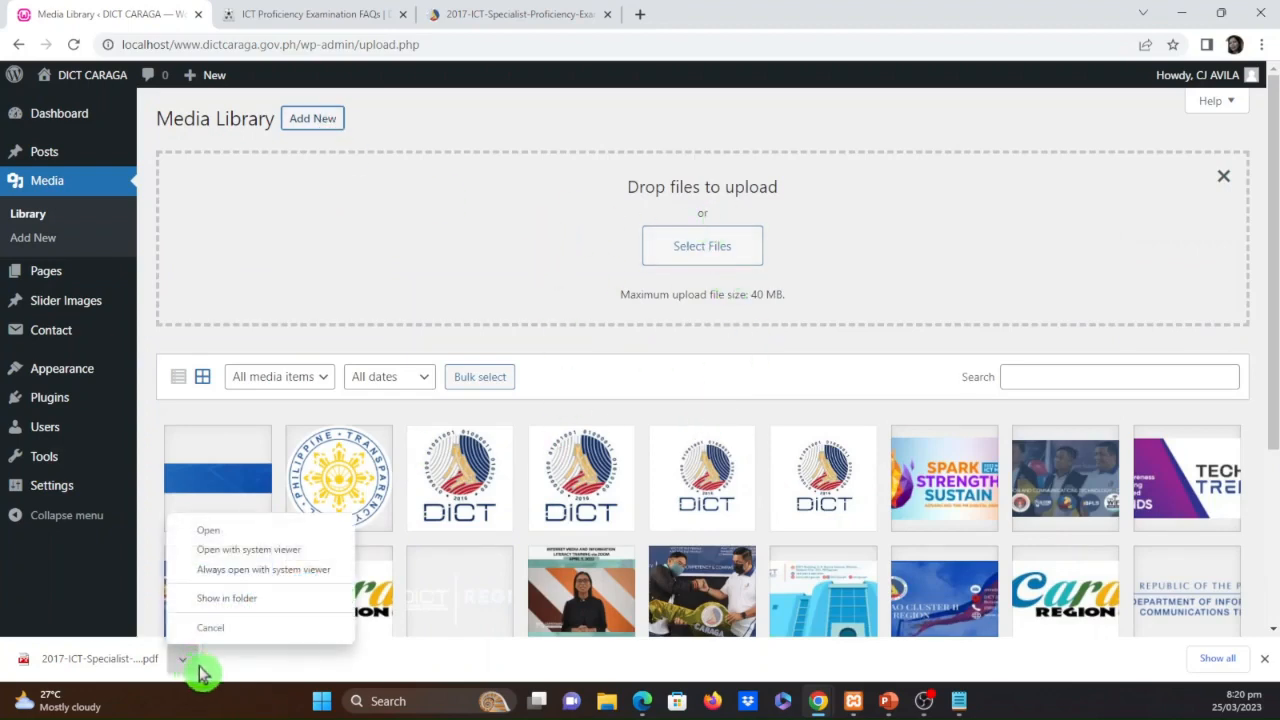
pyautogui.click(227, 600)
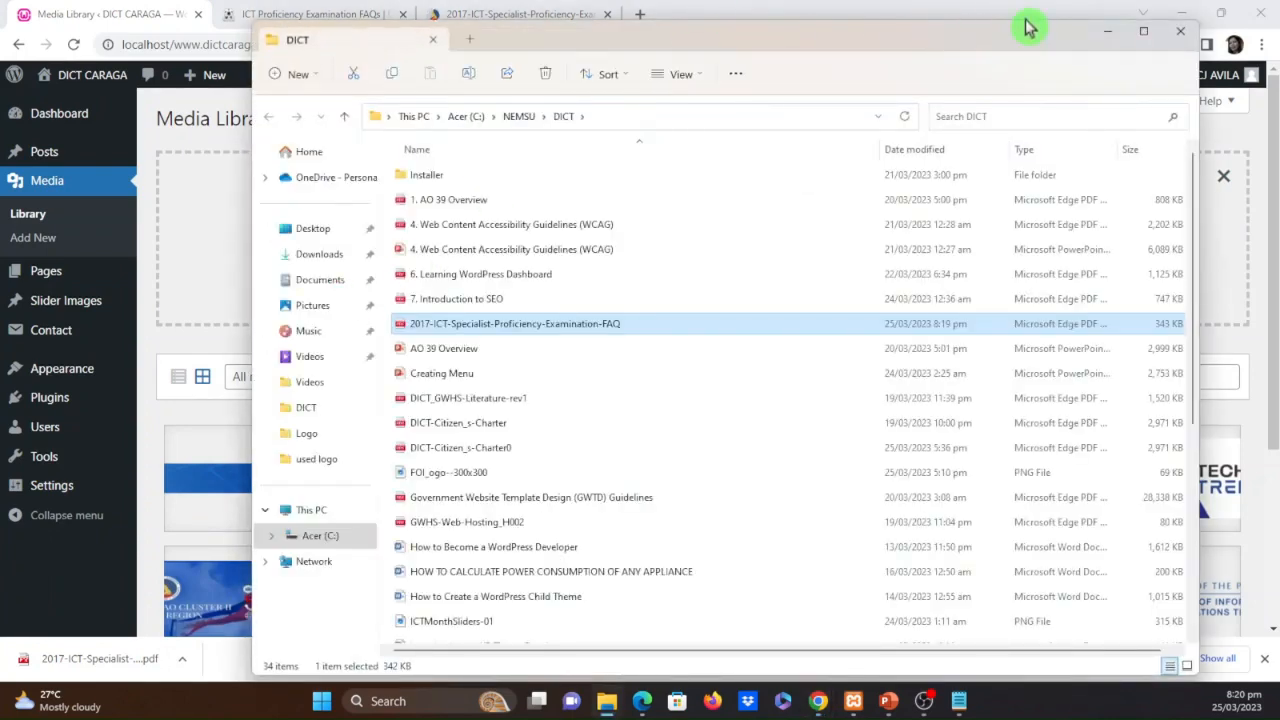
pyautogui.moveTo(1013, 26); pyautogui.dragTo(988, 298)
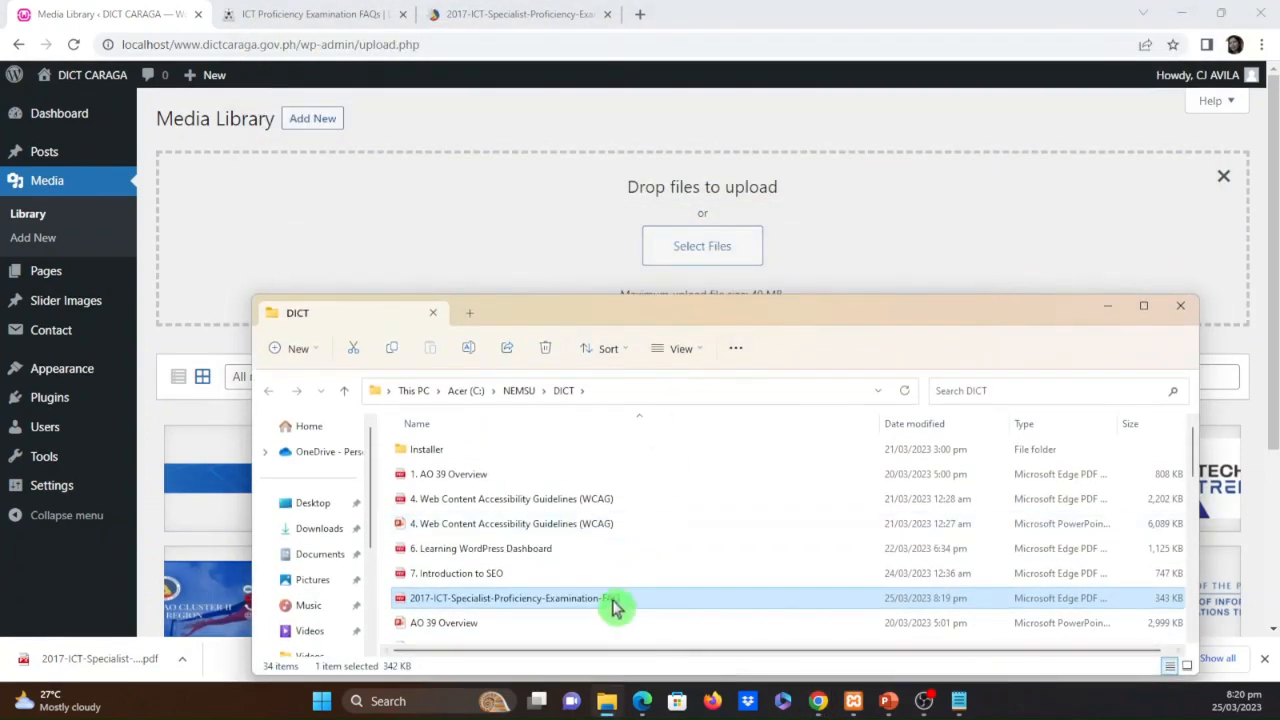
pyautogui.moveTo(609, 600); pyautogui.dragTo(797, 238)
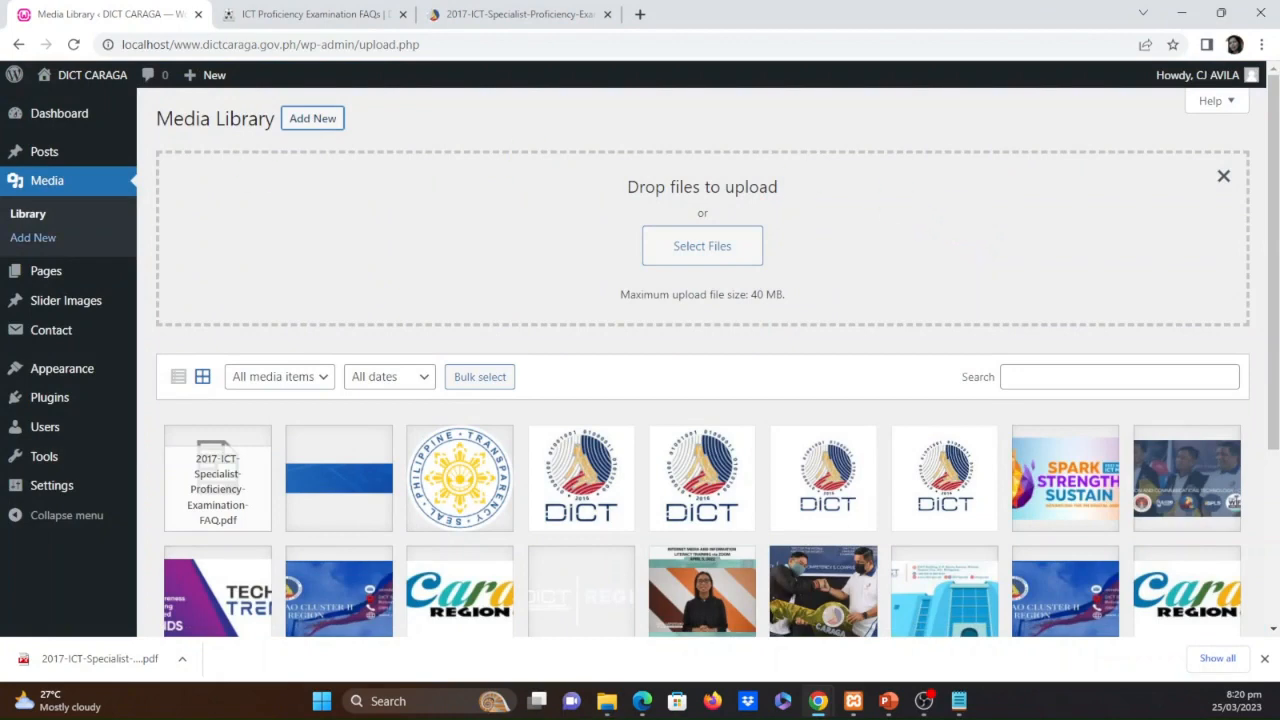
pyautogui.scroll(-2, 245, 463)
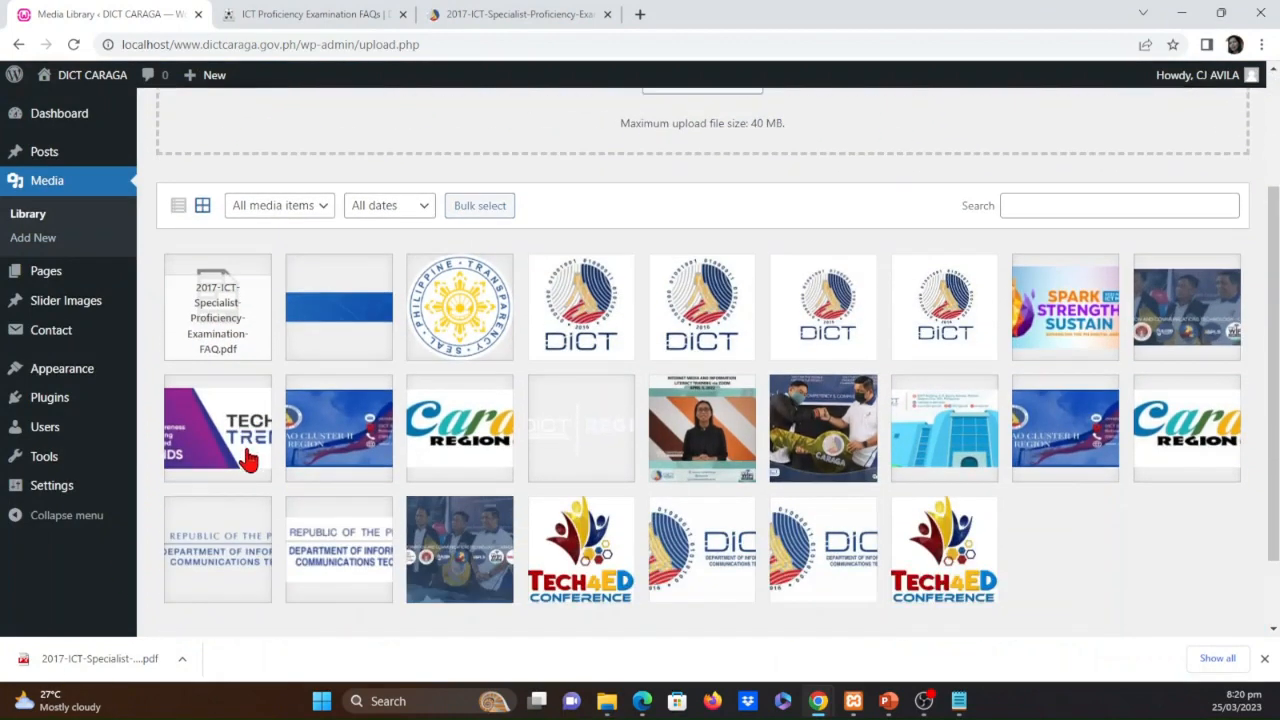
pyautogui.scroll(2, 251, 455)
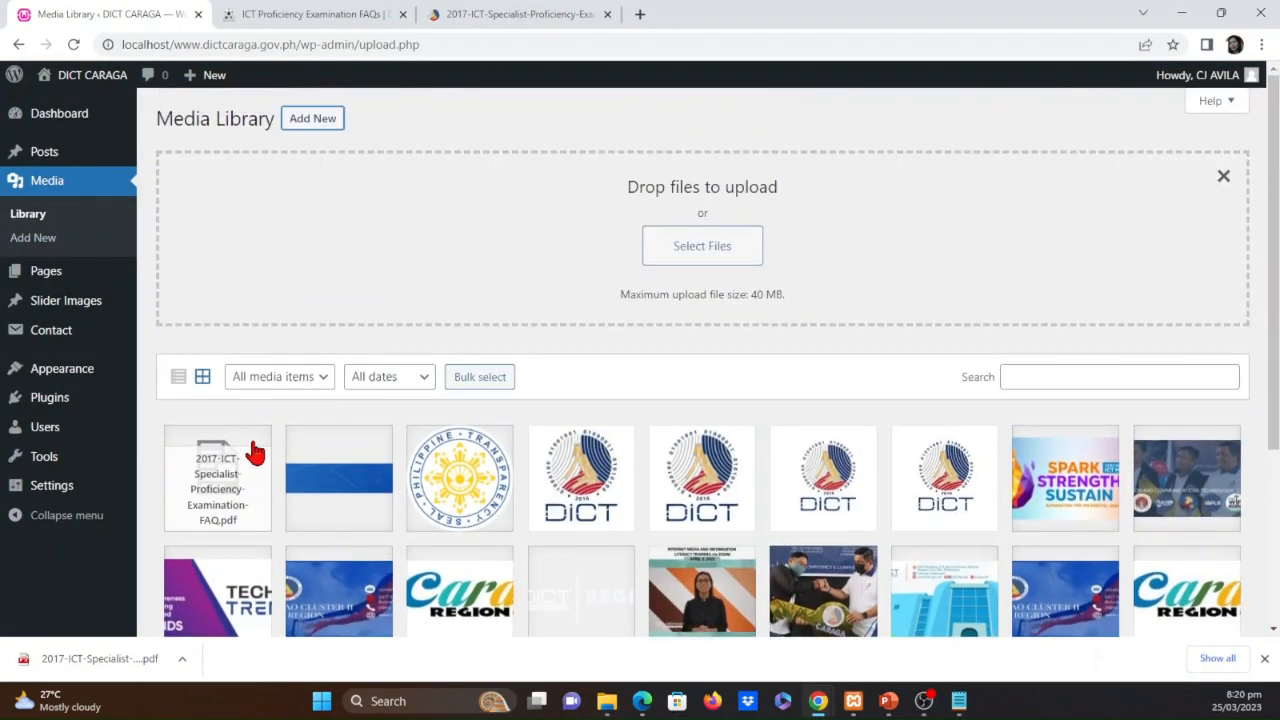
pyautogui.scroll(-3, 251, 455)
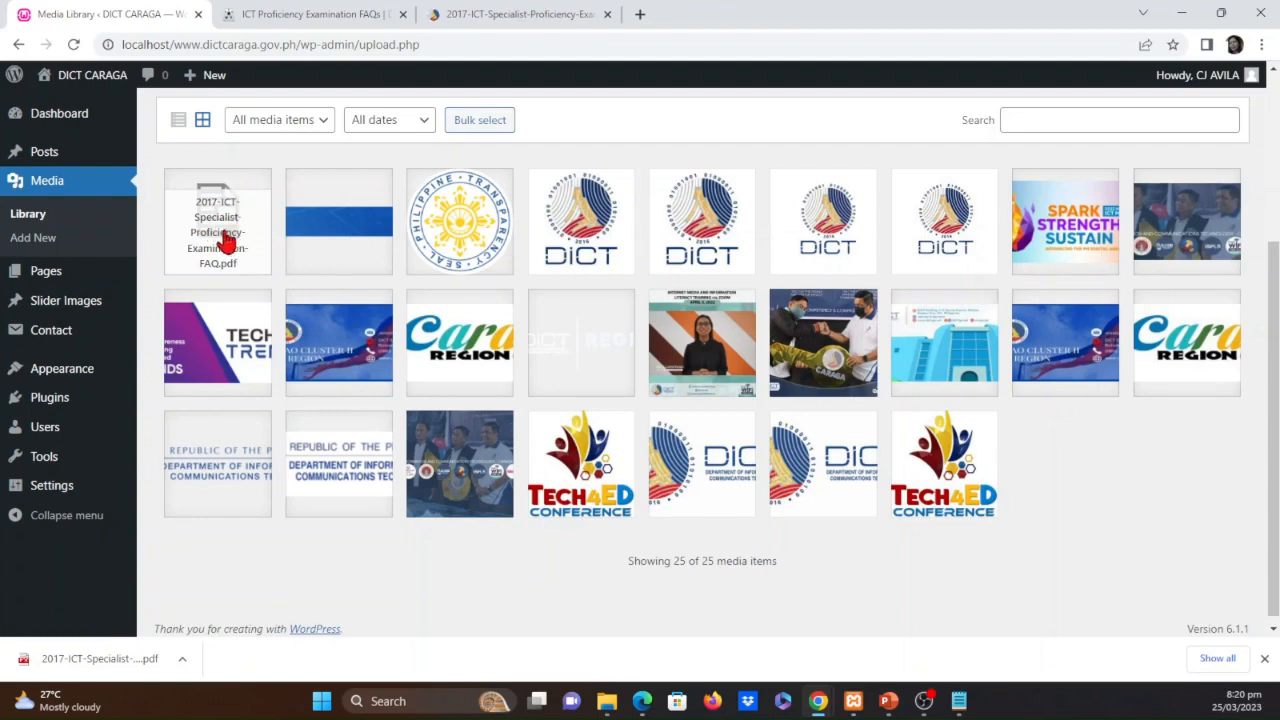
# Copy the uploaded FAQ PDF's file URL from its attachment details into Notepad and highlight the 2023/03 folder portion
pyautogui.click(226, 243)
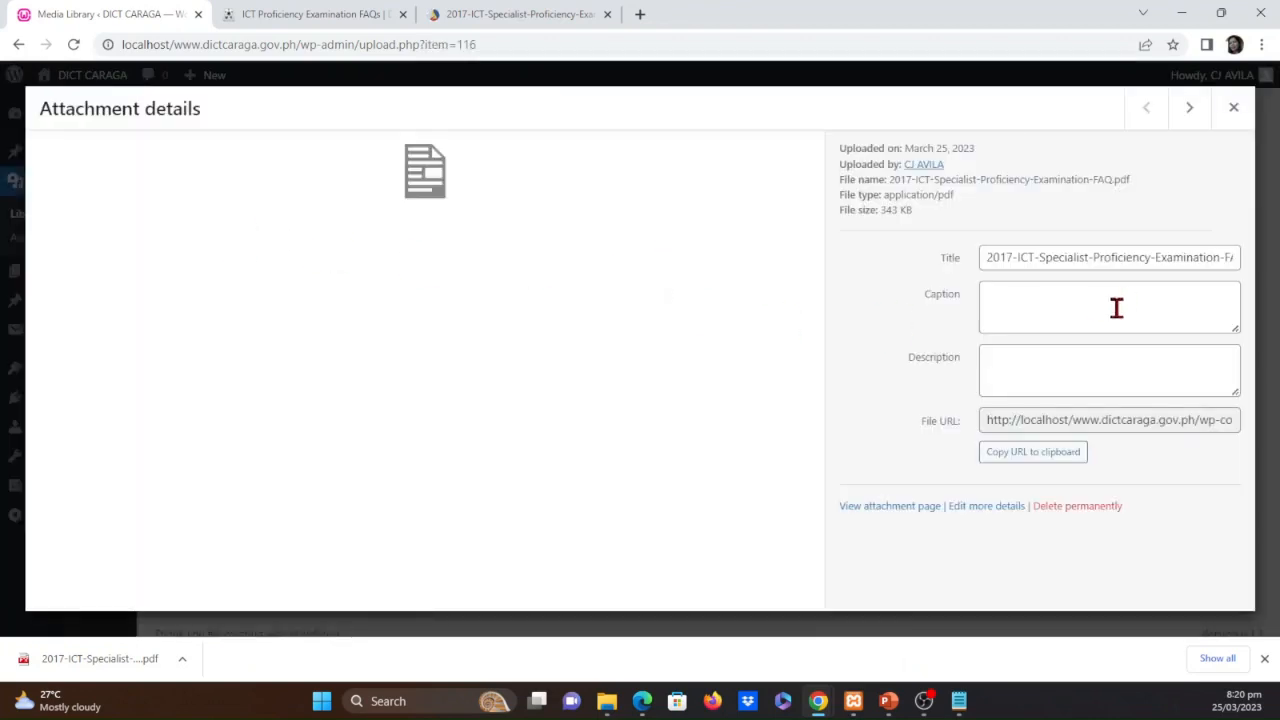
pyautogui.click(1159, 418)
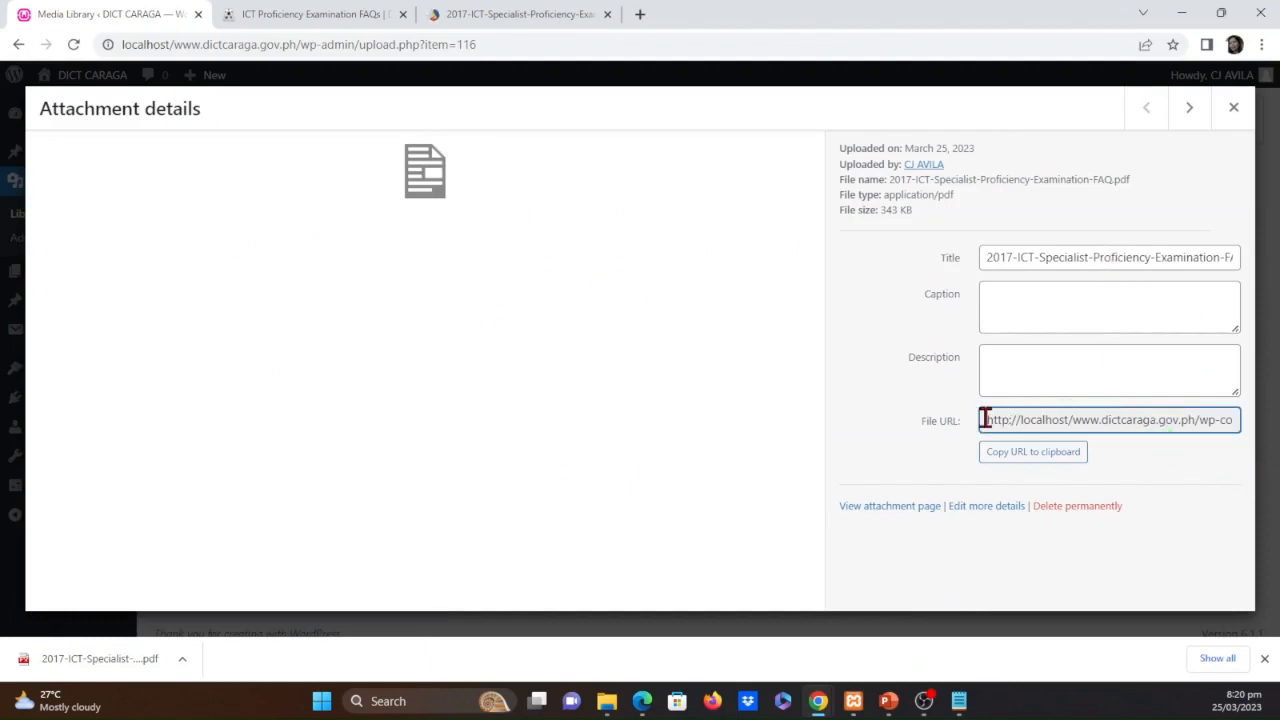
pyautogui.moveTo(988, 421); pyautogui.dragTo(1250, 436)
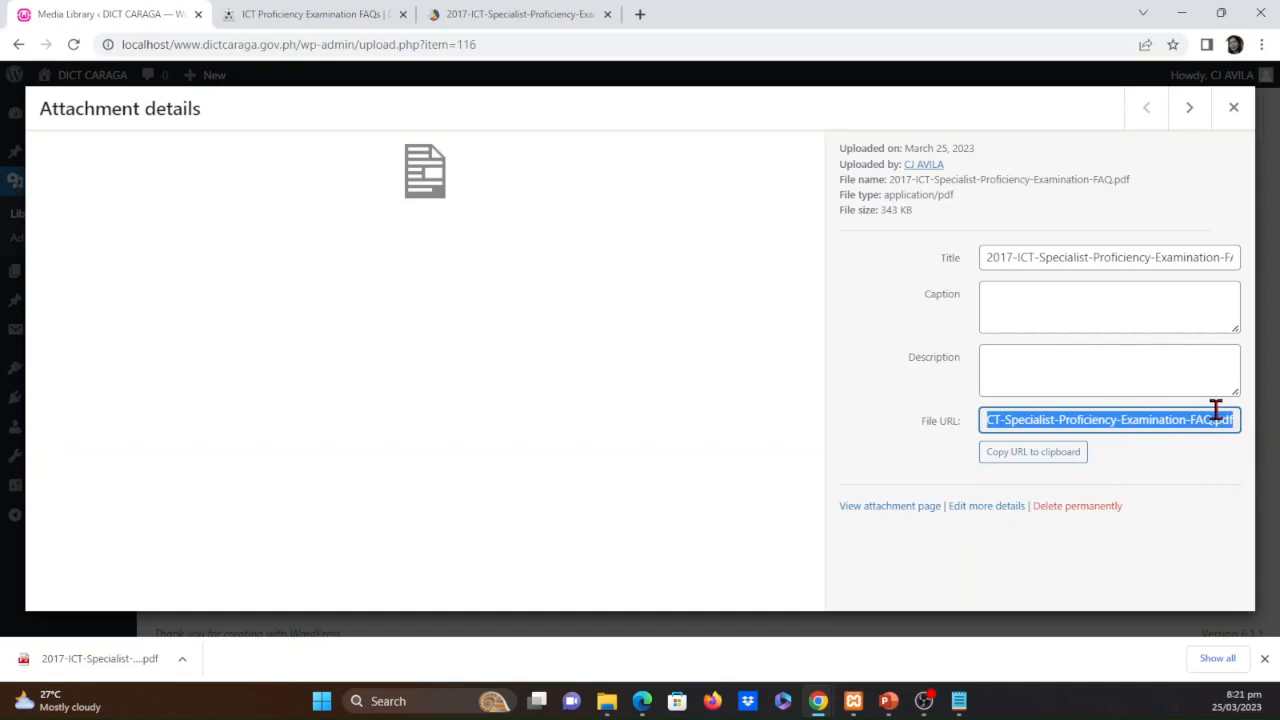
pyautogui.hotkey('alt', 'Tab')
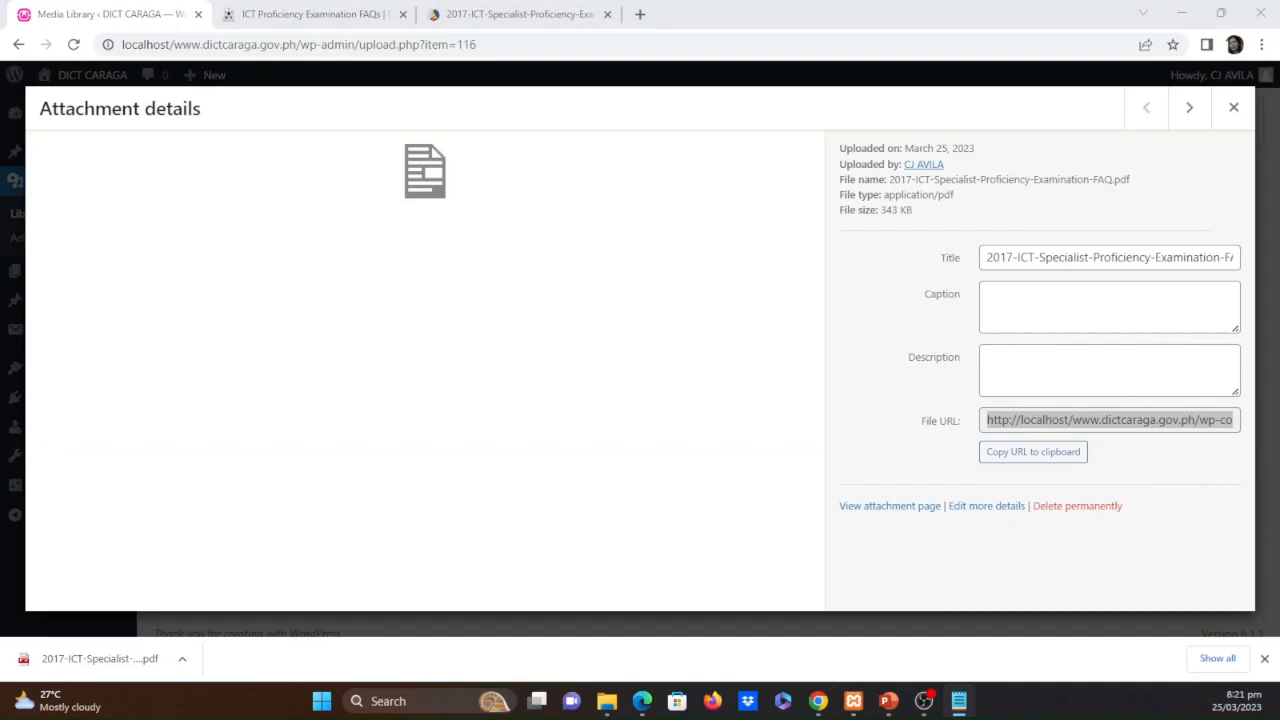
pyautogui.moveTo(0, 72); pyautogui.dragTo(567, 220)
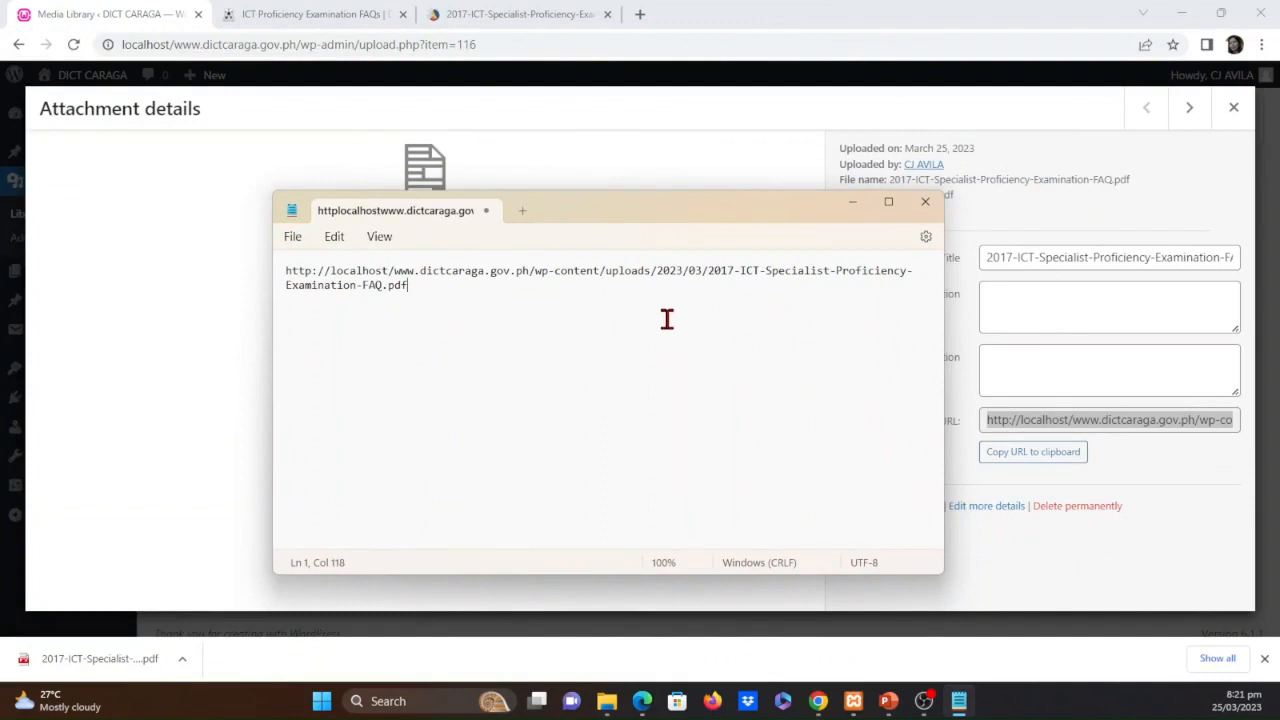
pyautogui.moveTo(651, 274); pyautogui.dragTo(751, 274)
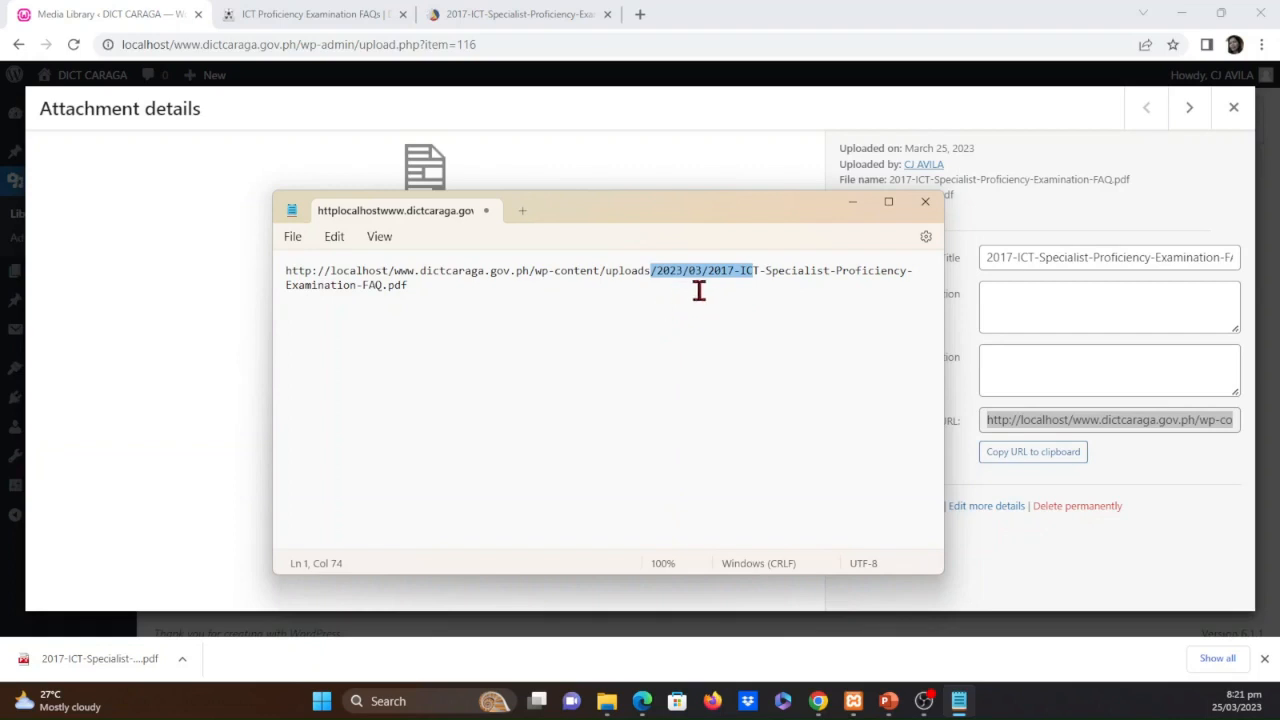
pyautogui.click(855, 203)
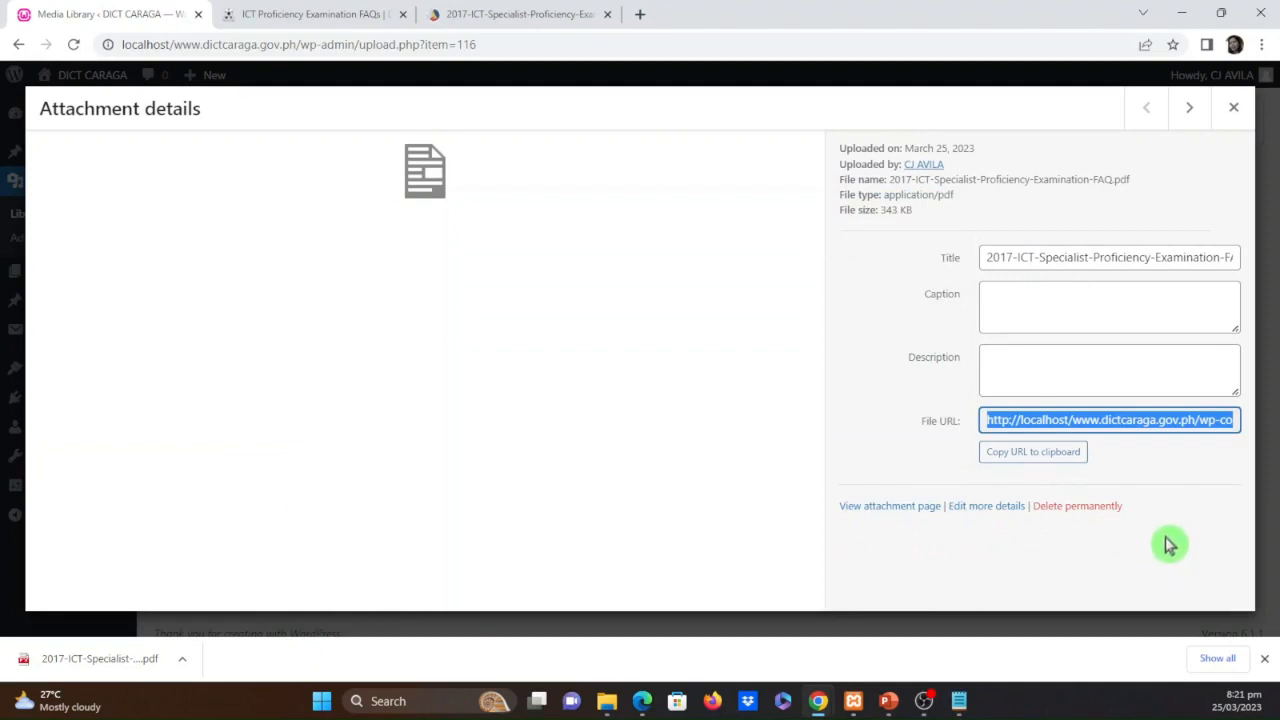
pyautogui.click(1234, 110)
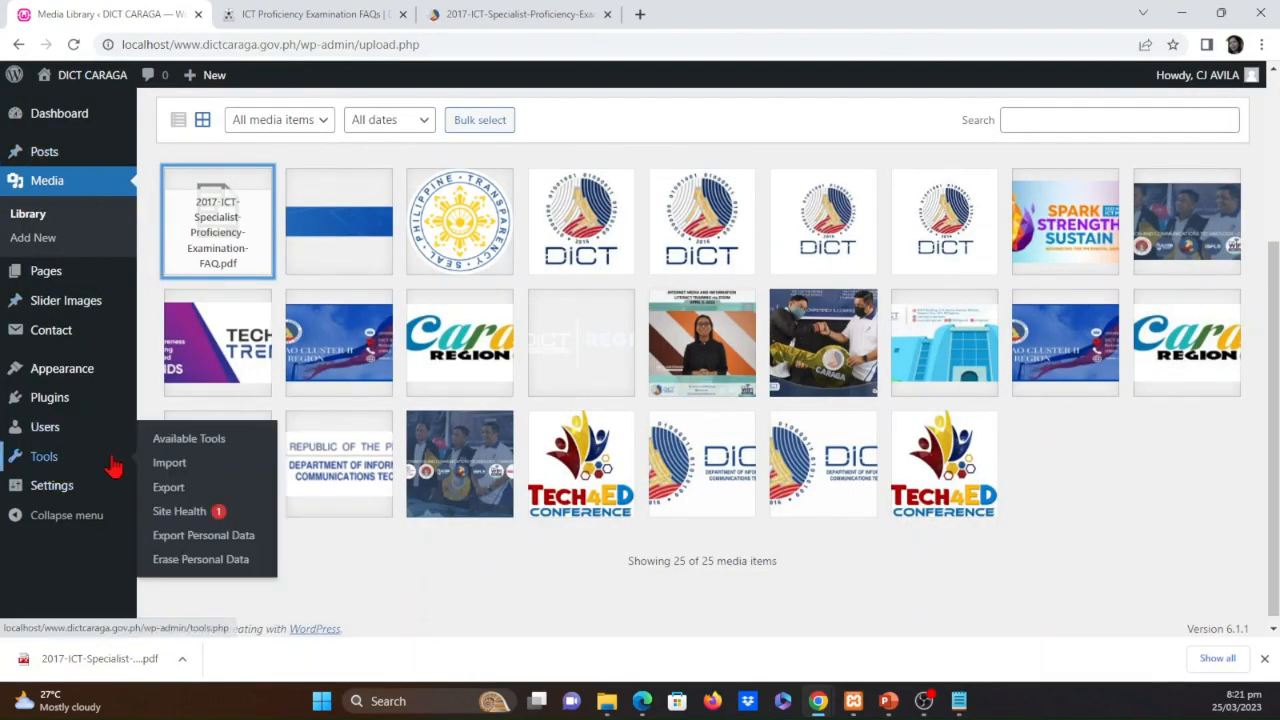
# Look through the General, Writing and Permalink settings, including the permalink structures and the category and tag bases
pyautogui.moveTo(56, 482)
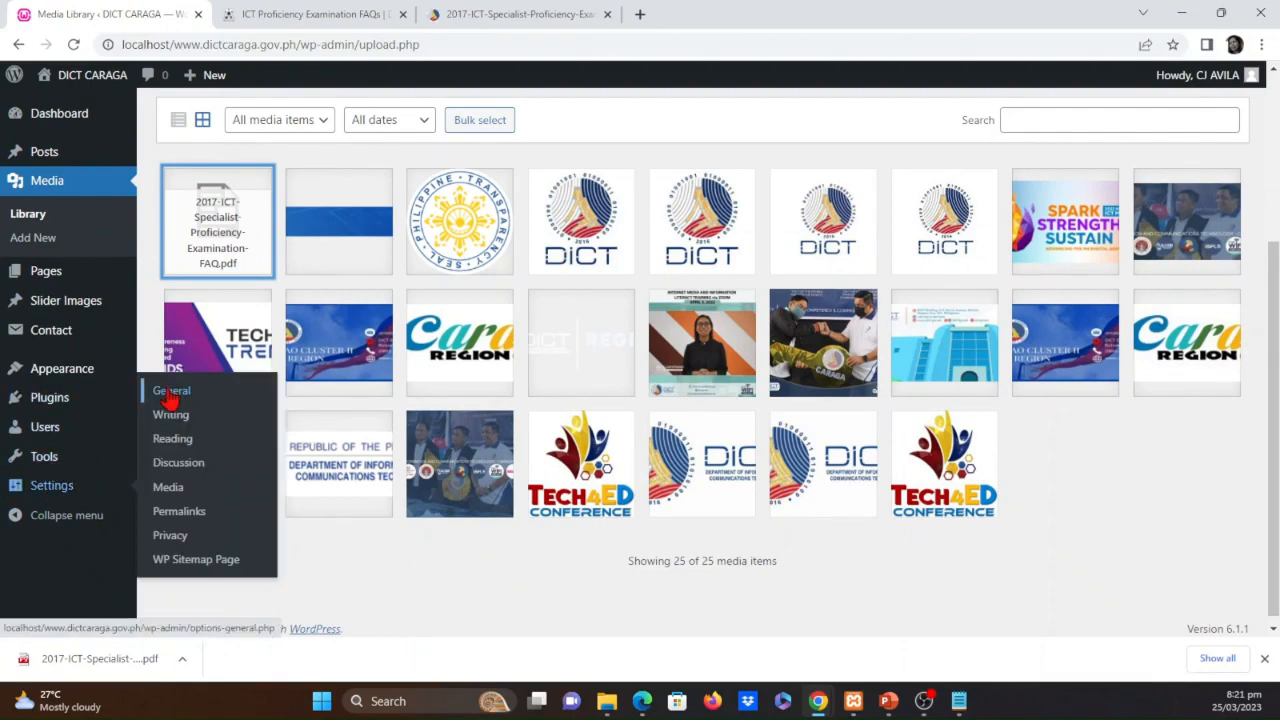
pyautogui.click(176, 394)
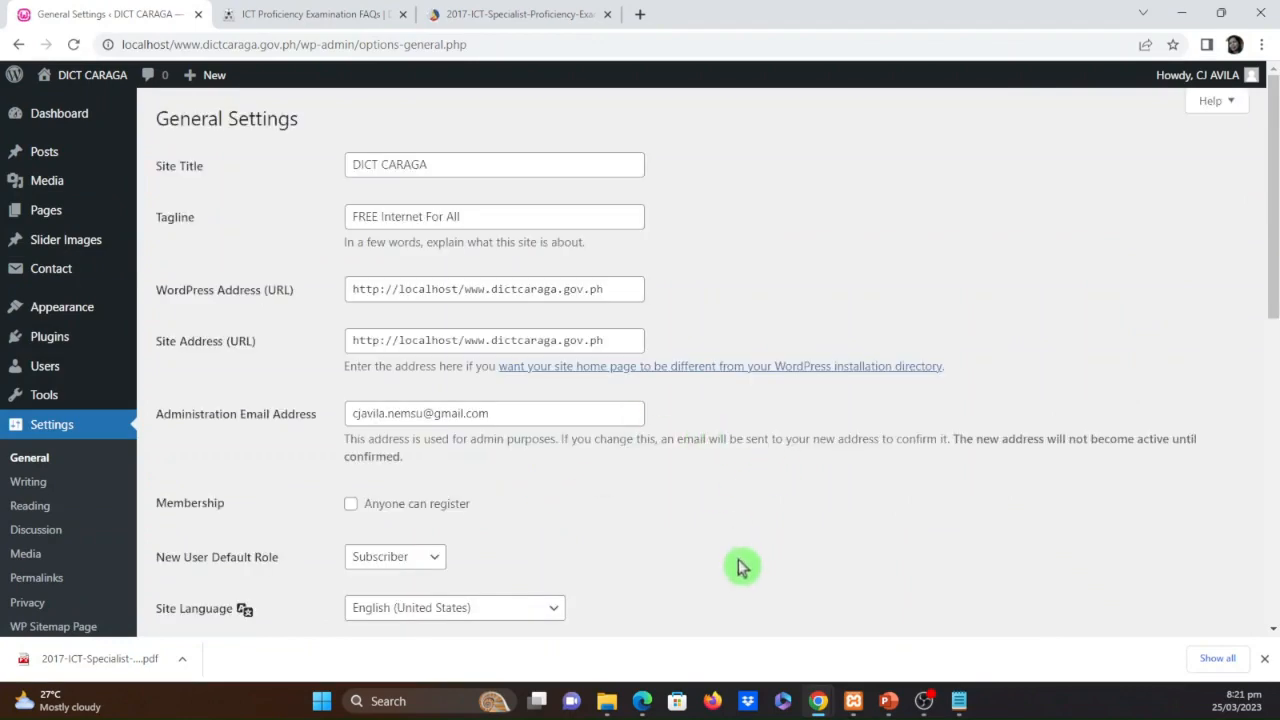
pyautogui.scroll(-4, 630, 610)
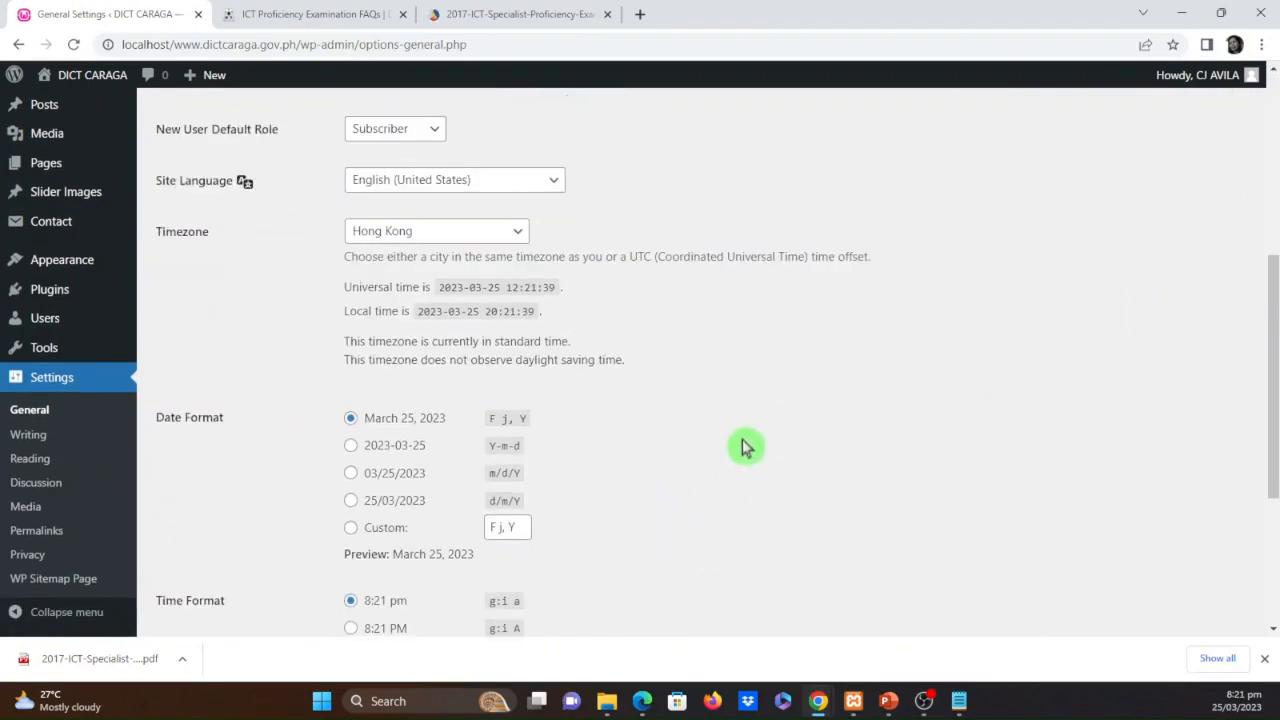
pyautogui.scroll(-3, 709, 505)
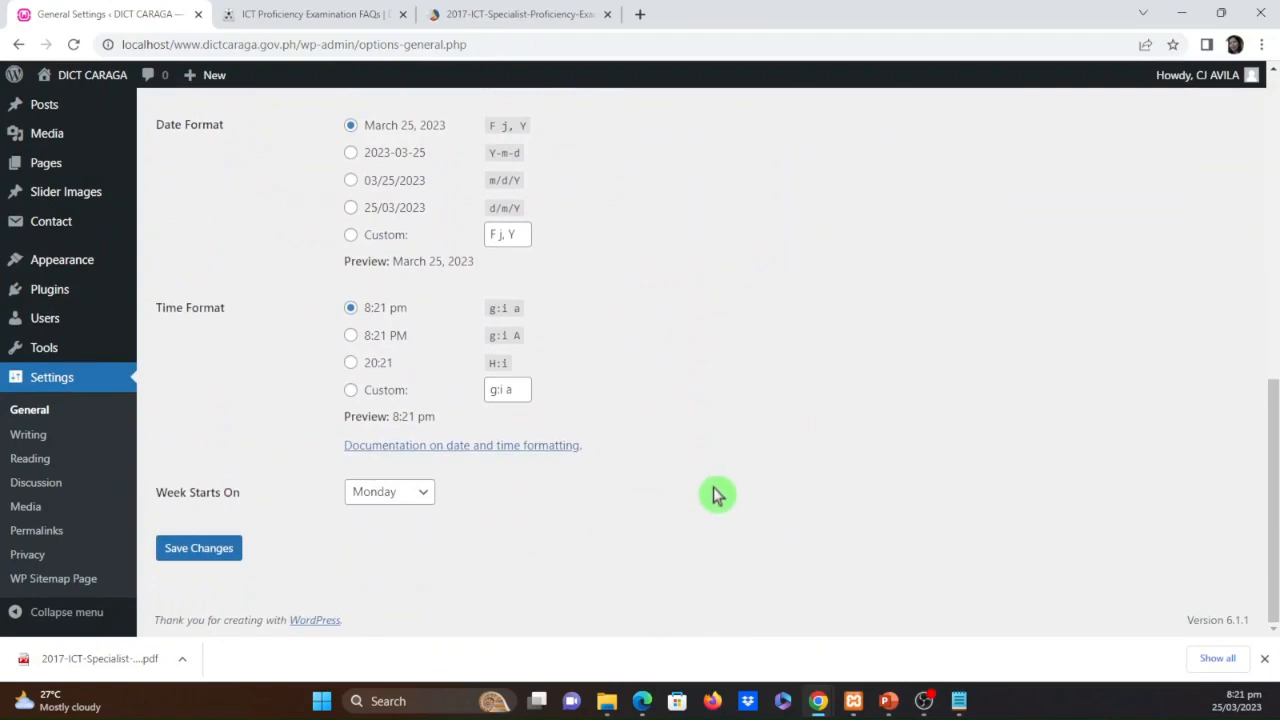
pyautogui.scroll(6, 715, 500)
pyautogui.scroll(2, 725, 488)
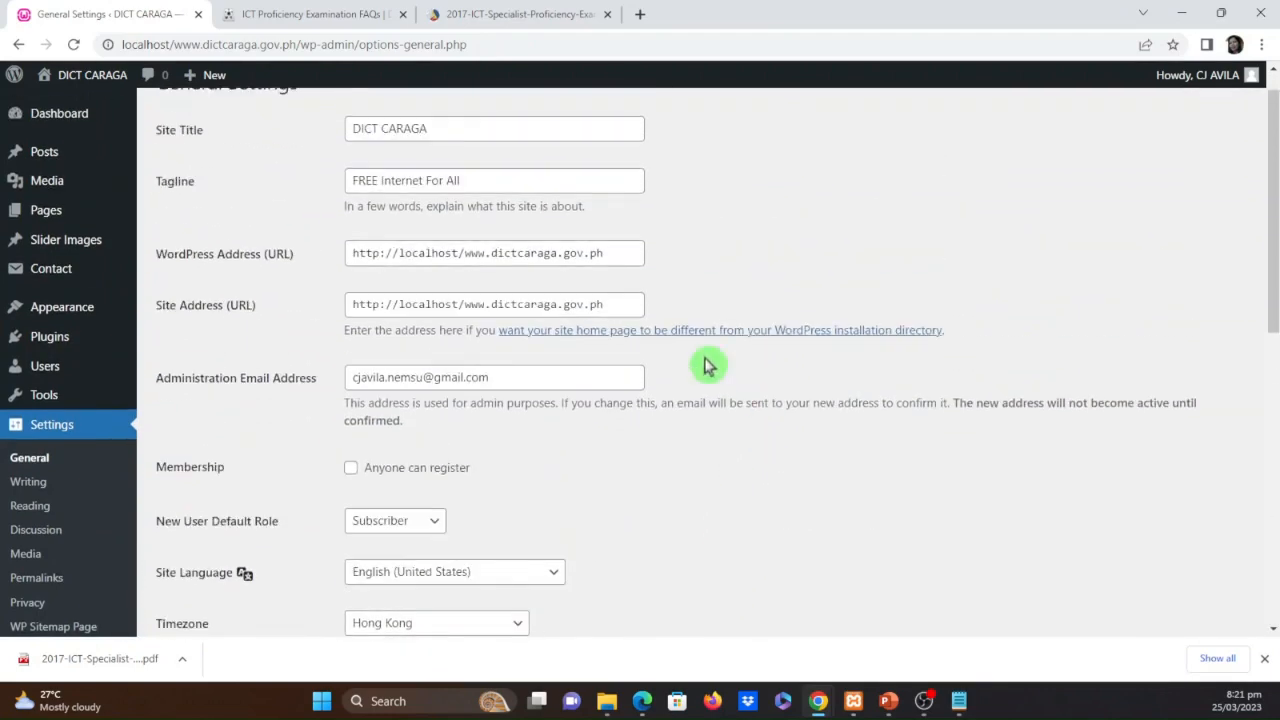
pyautogui.moveTo(88, 408)
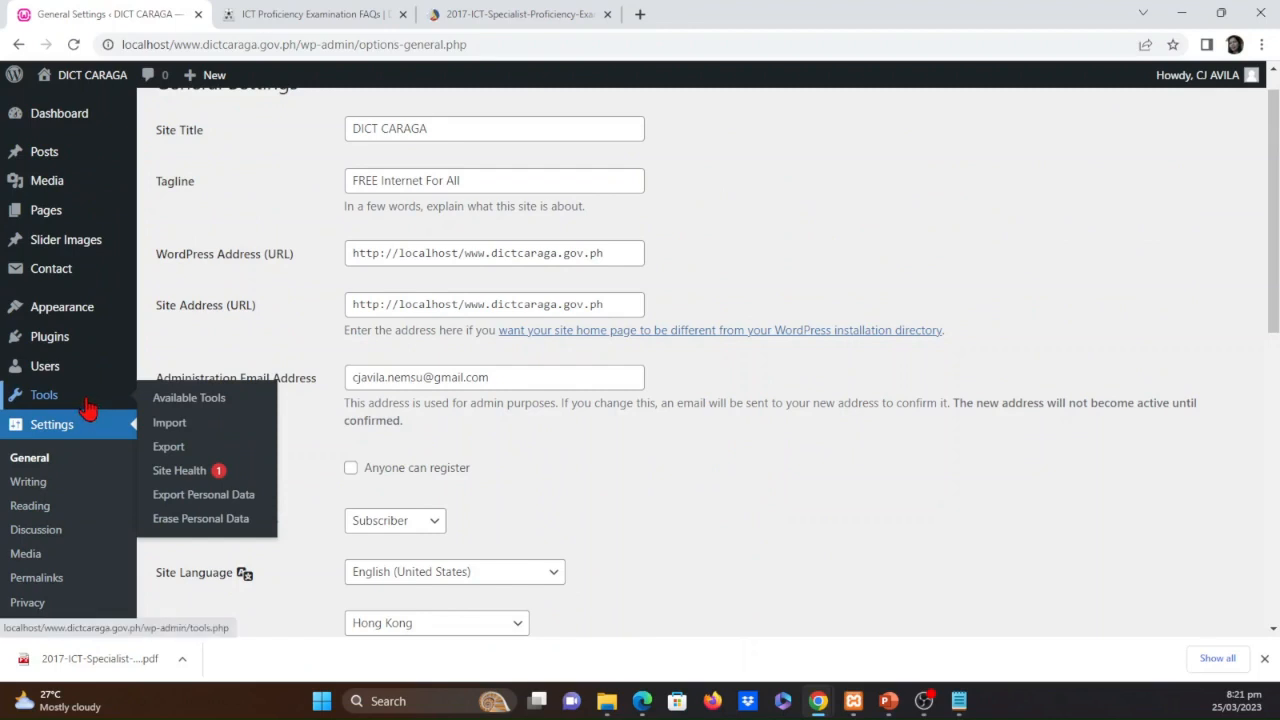
pyautogui.click(57, 484)
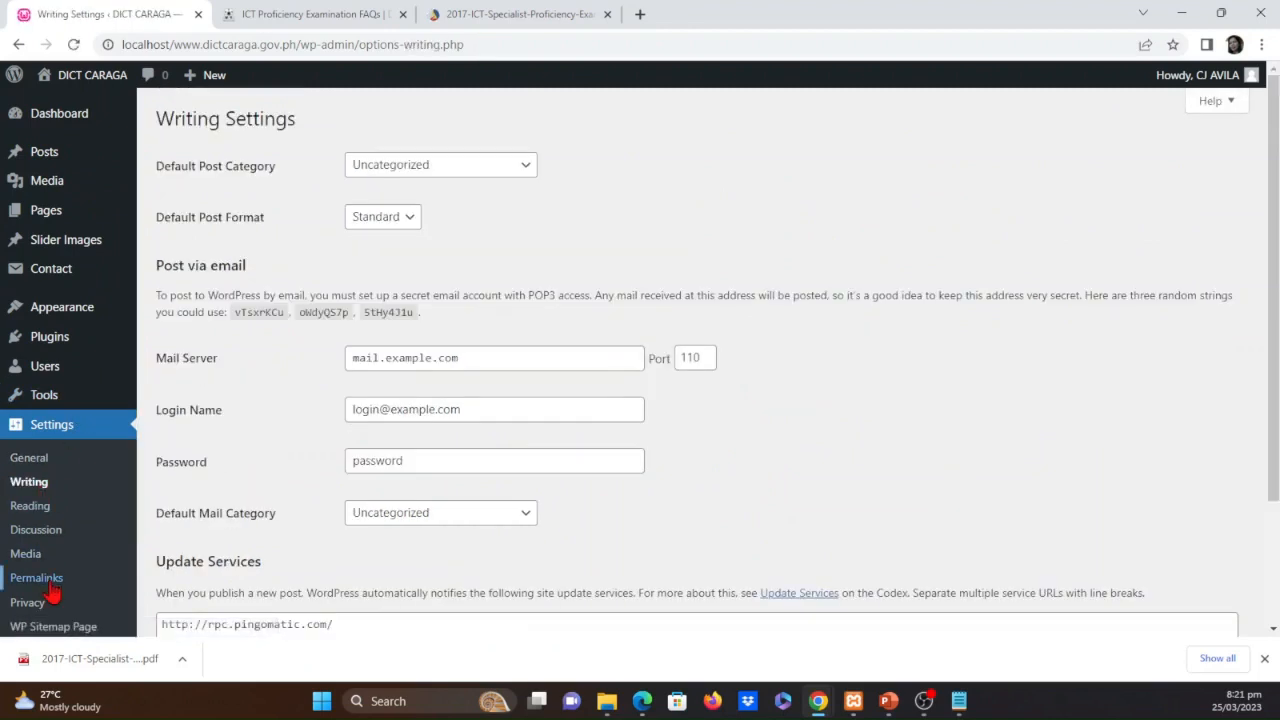
pyautogui.click(50, 585)
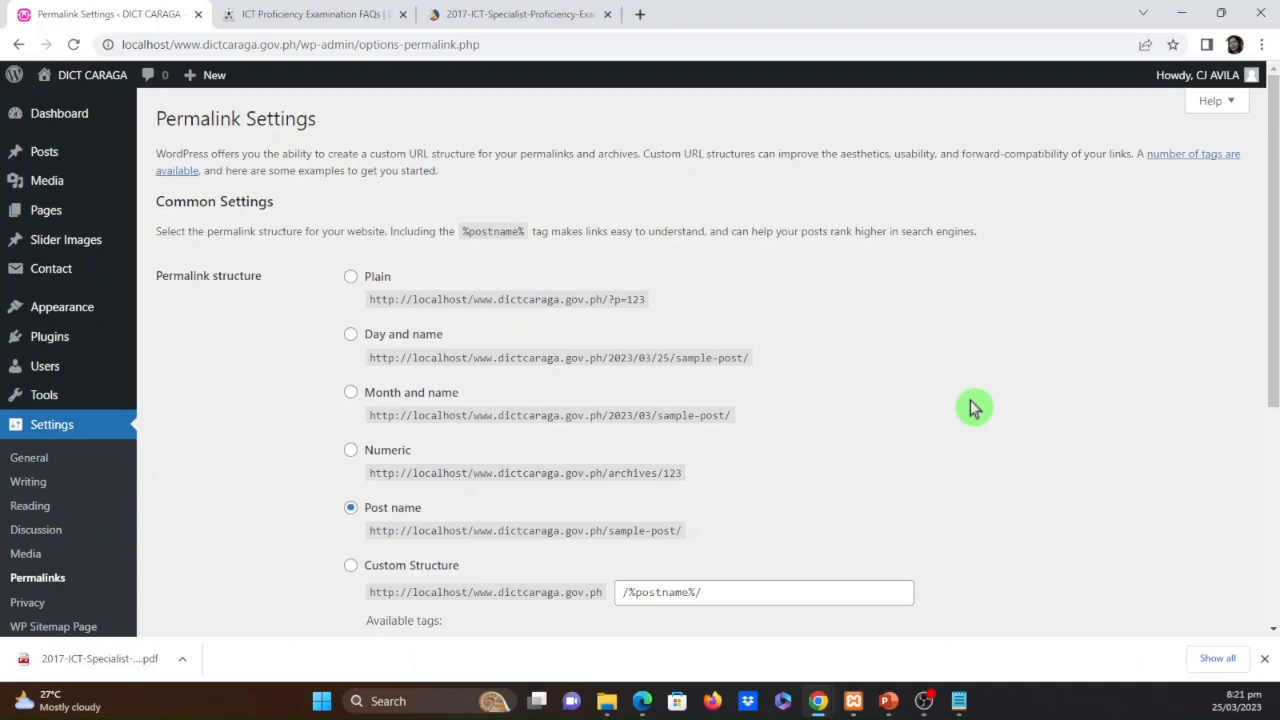
pyautogui.scroll(-1, 974, 409)
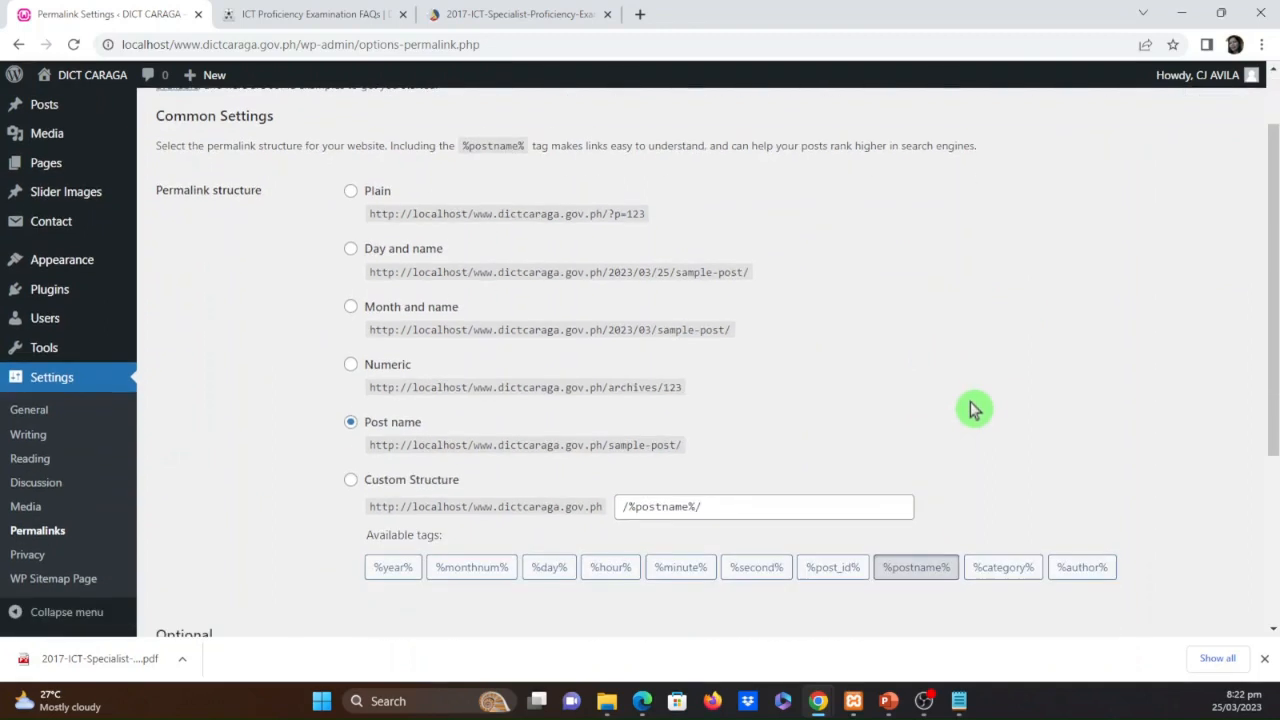
pyautogui.scroll(-2, 974, 409)
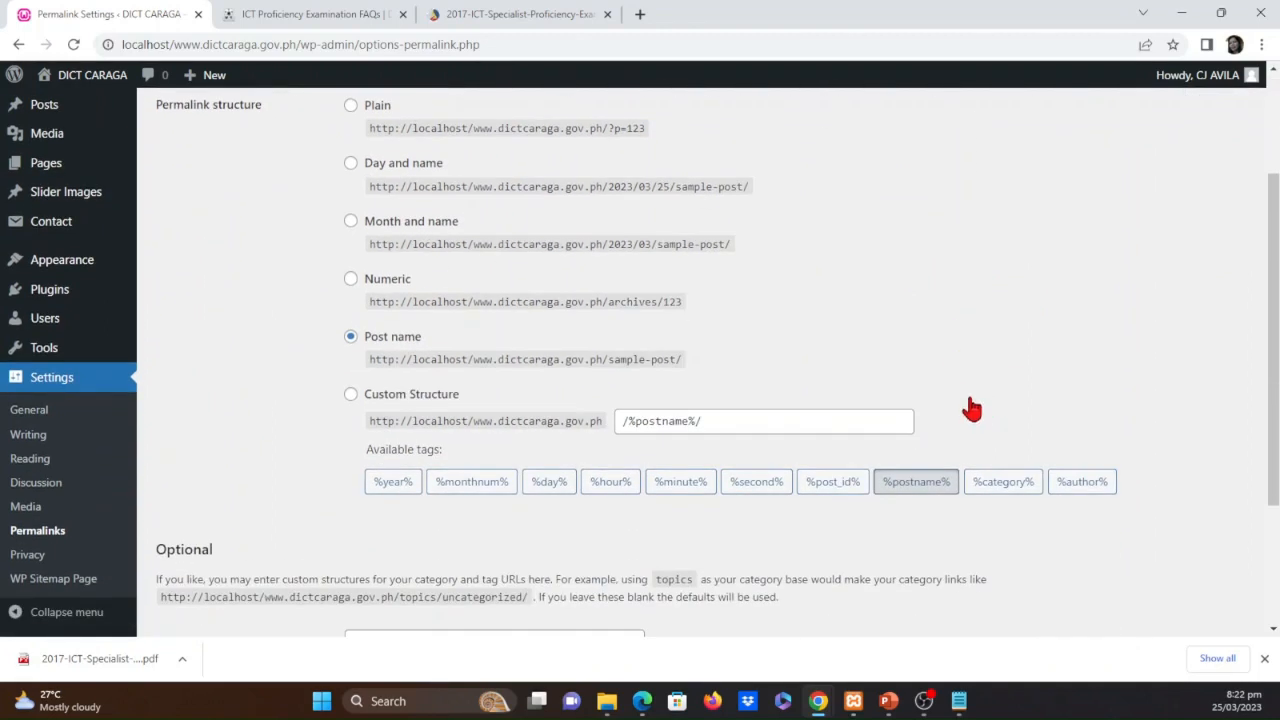
pyautogui.scroll(-2, 972, 408)
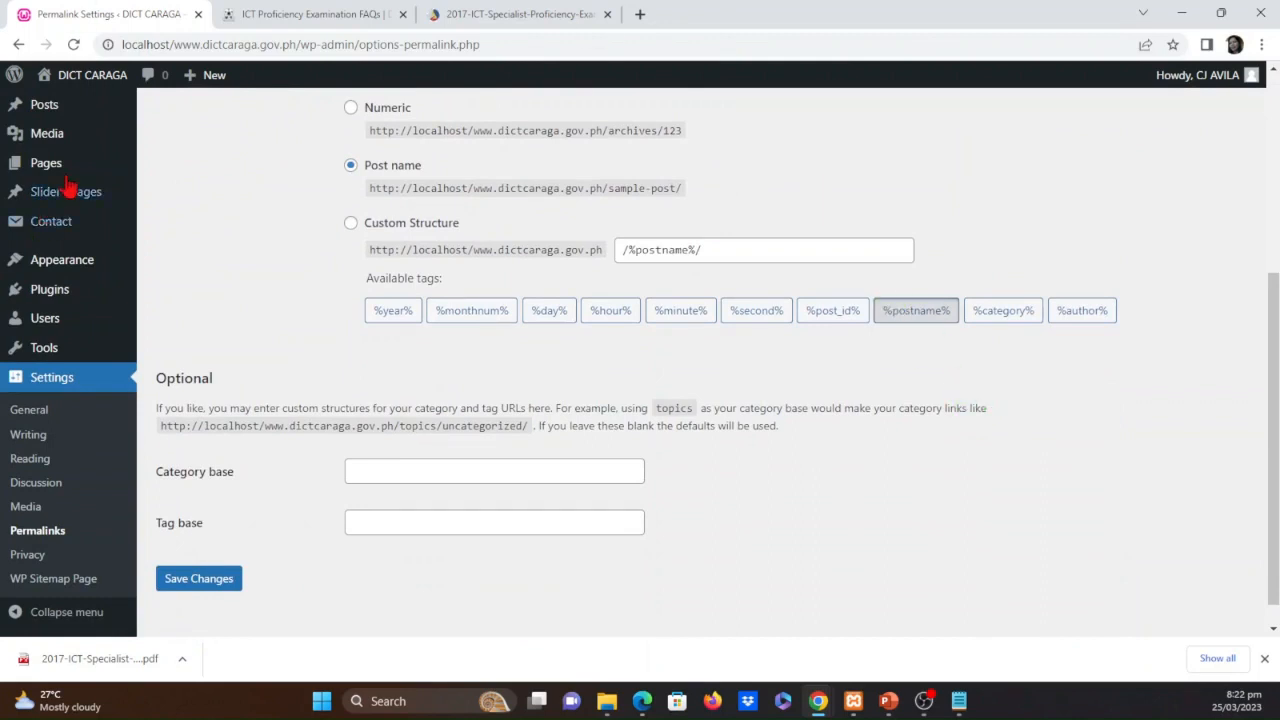
# Reopen the FAQ PDF's attachment details in the Media Library and compare its file URL with the copy in Notepad
pyautogui.moveTo(30, 186)
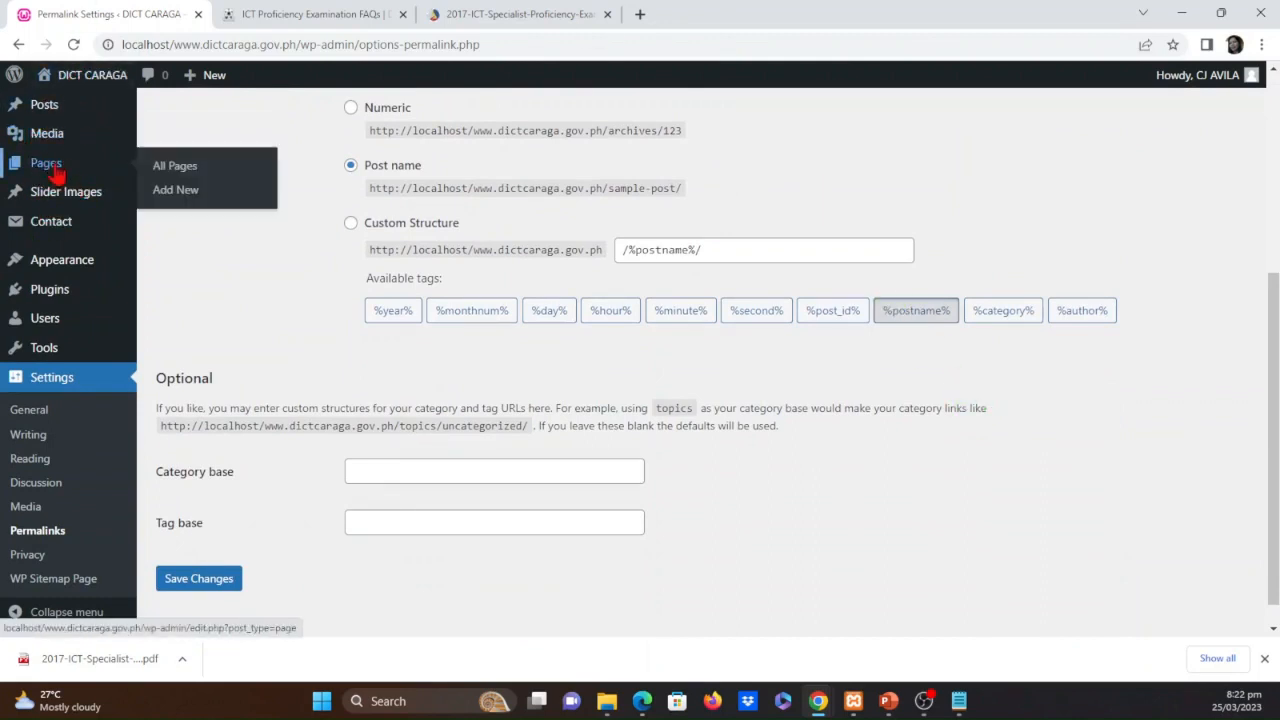
pyautogui.click(50, 139)
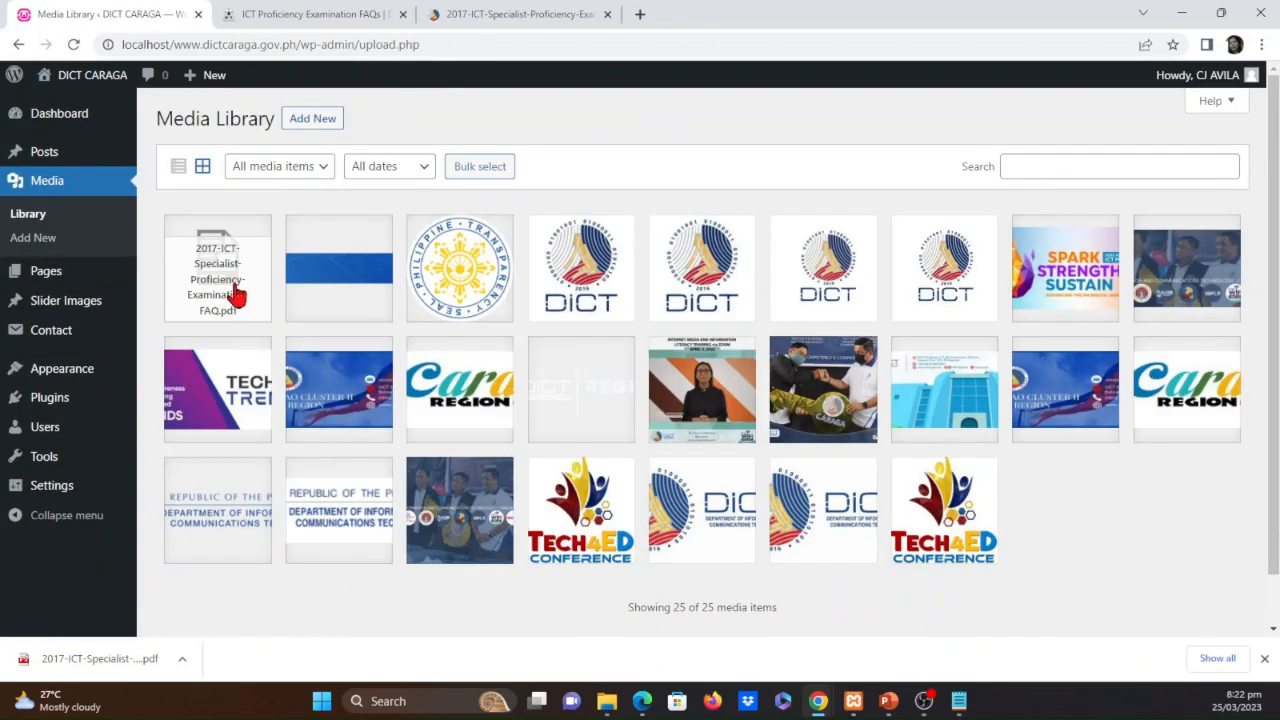
pyautogui.click(237, 294)
pyautogui.click(1148, 420)
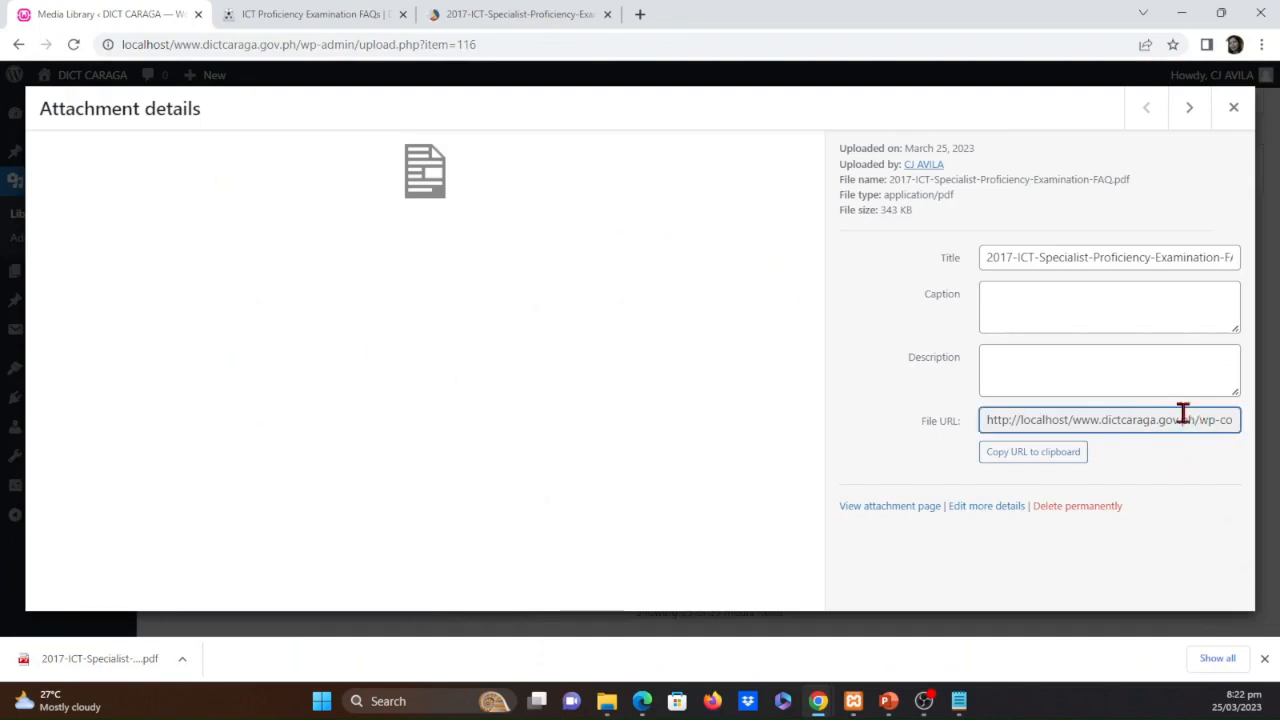
pyautogui.hotkey('alt', 'Tab')
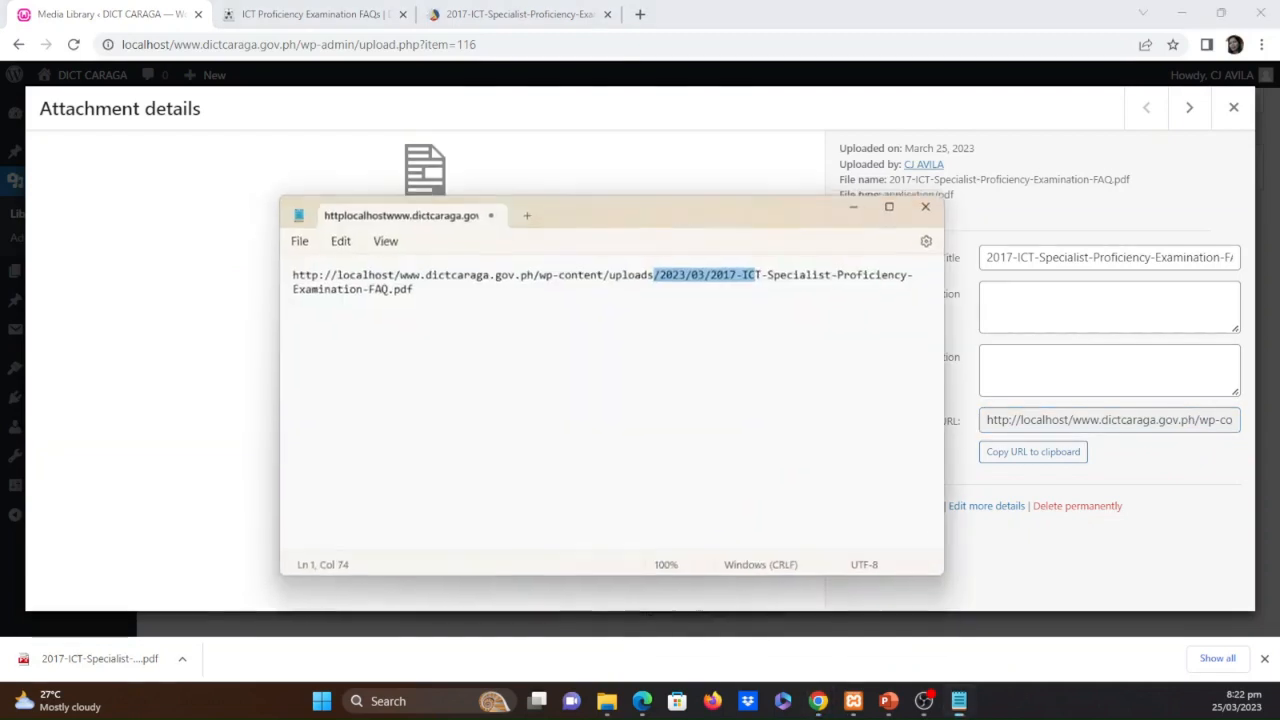
pyautogui.click(681, 378)
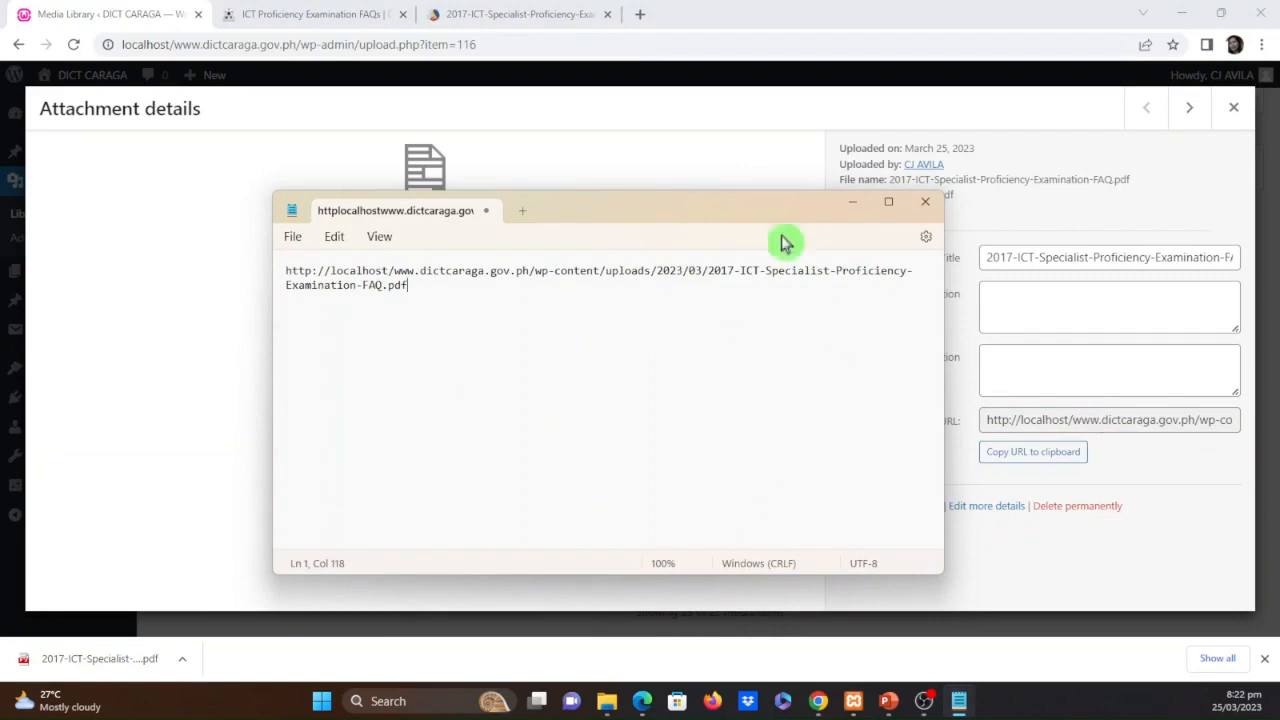
# Show the downloaded 2017-ICT-Specialist-Proficiency-Examination-FAQ PDF in its DICT folder, and dismiss the folder window
pyautogui.click(182, 665)
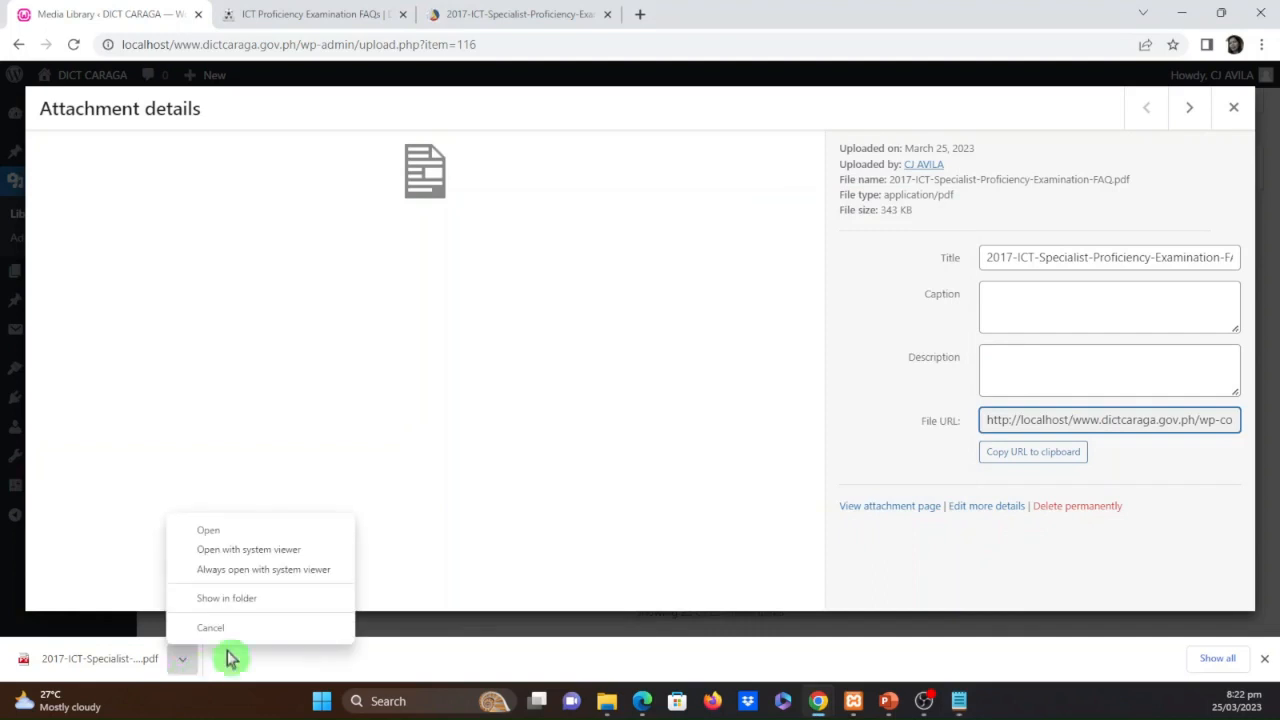
pyautogui.click(250, 597)
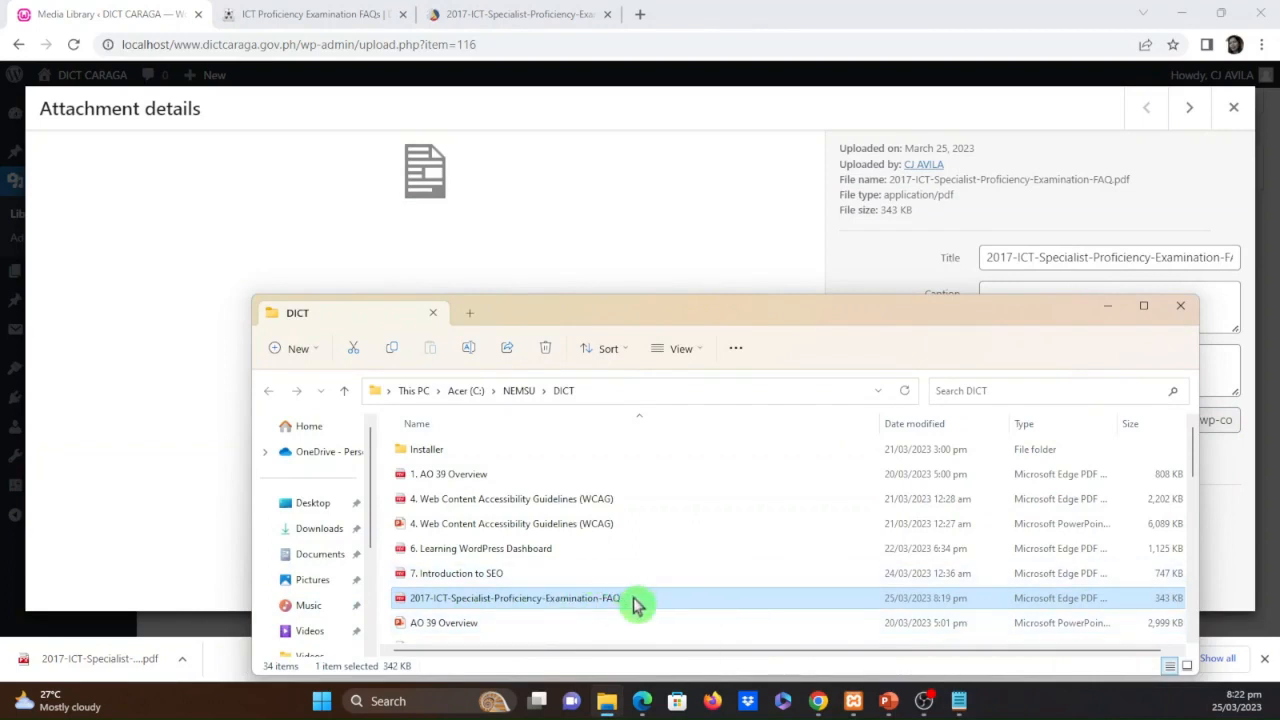
pyautogui.click(1110, 305)
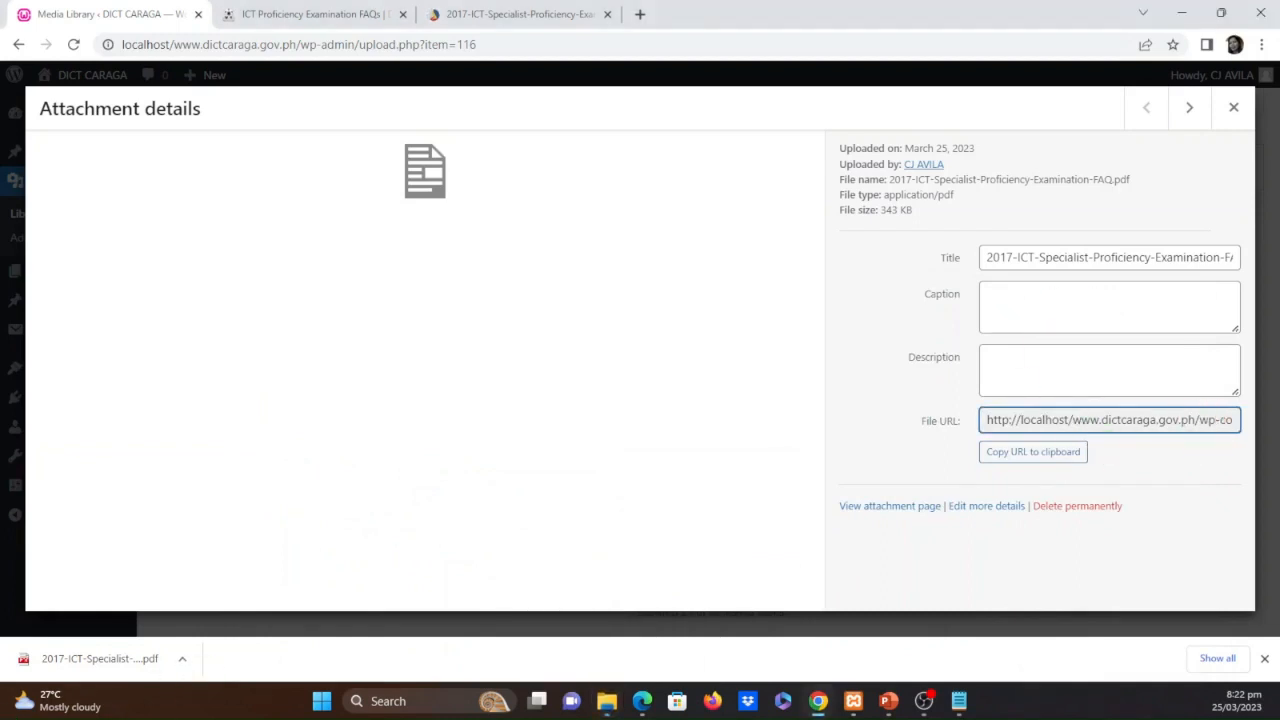
# Remove the 2023/03 folders from the URL in Notepad so the PDF sits directly under uploads, and select the whole shortened URL
pyautogui.hotkey('alt', 'Tab')
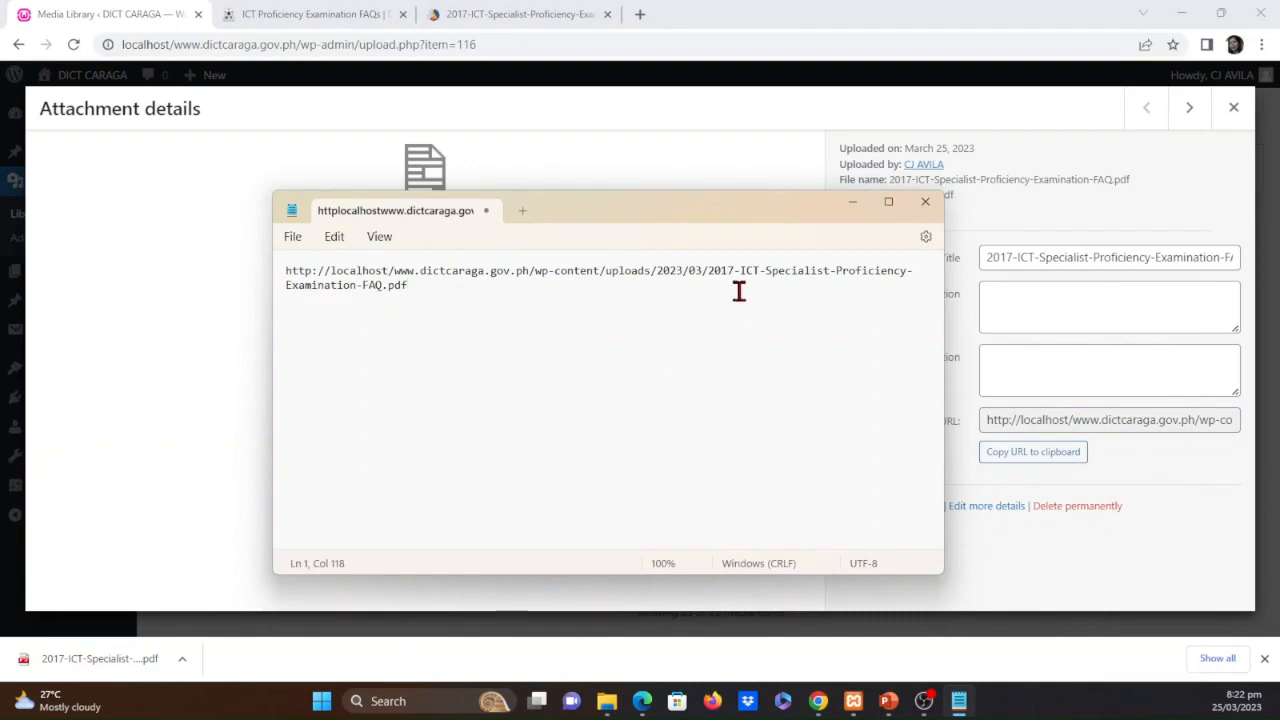
pyautogui.click(708, 271)
pyautogui.press('BackSpace')
pyautogui.press('BackSpace')
pyautogui.press('BackSpace')
pyautogui.press('BackSpace')
pyautogui.press('BackSpace')
pyautogui.press('BackSpace')
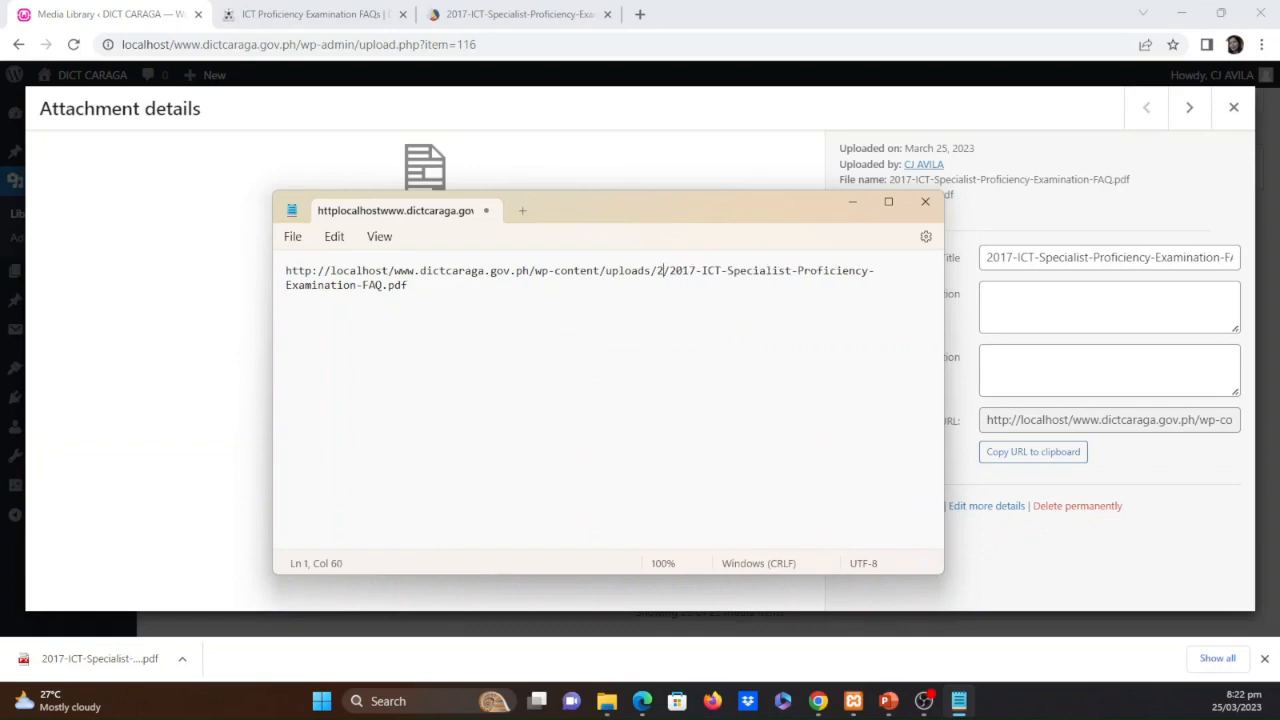
pyautogui.press('BackSpace')
pyautogui.press('BackSpace')
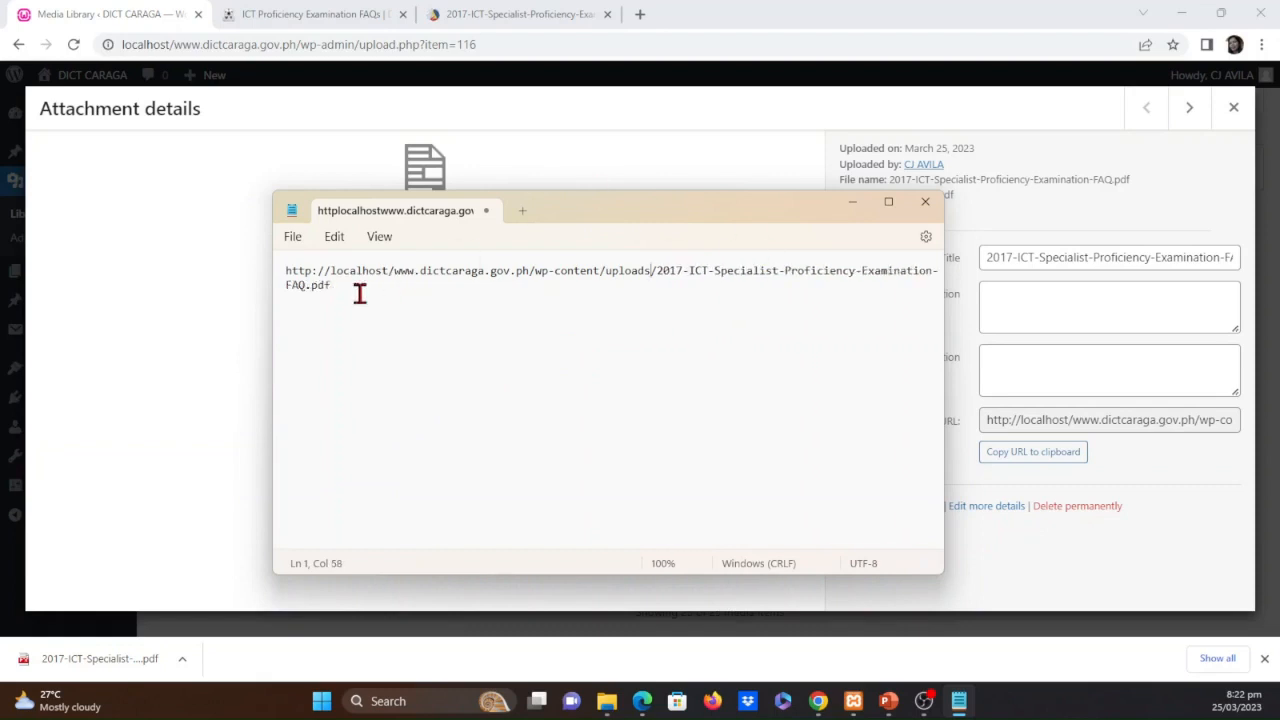
pyautogui.tripleClick(278, 277)
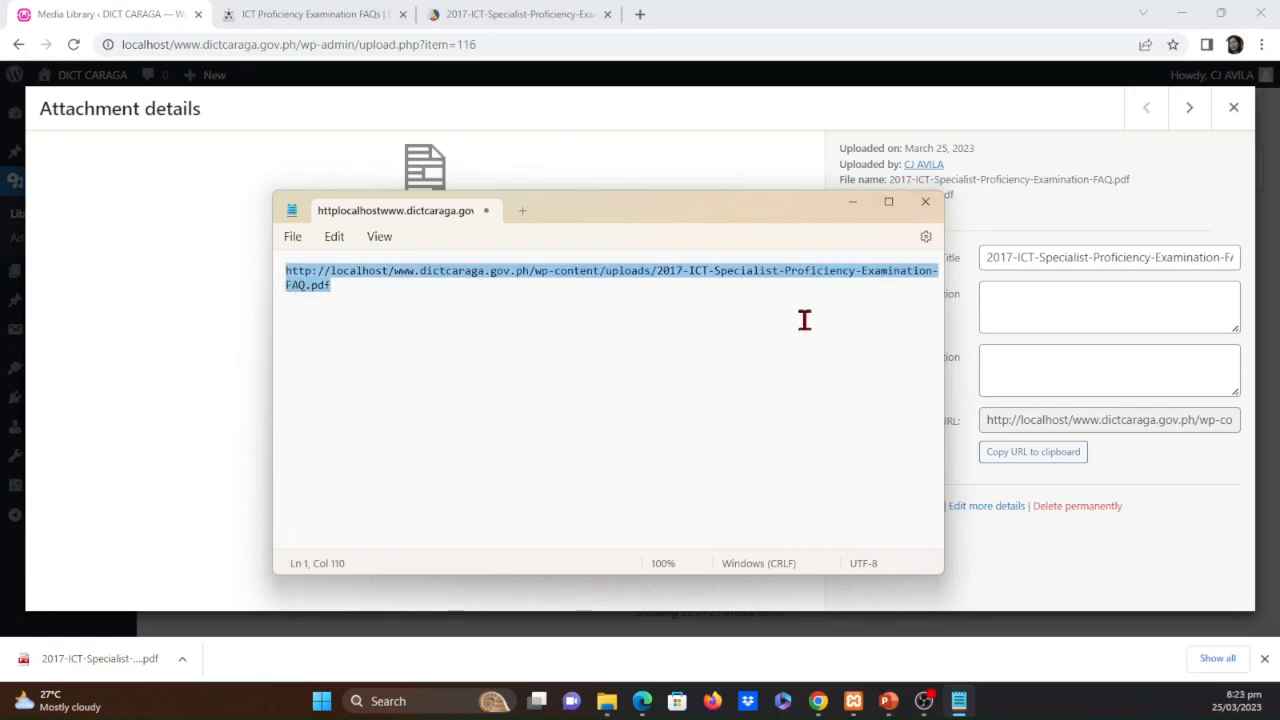
pyautogui.click(852, 205)
# Select the full file URL in the FAQ PDF's attachment details
pyautogui.click(1033, 420)
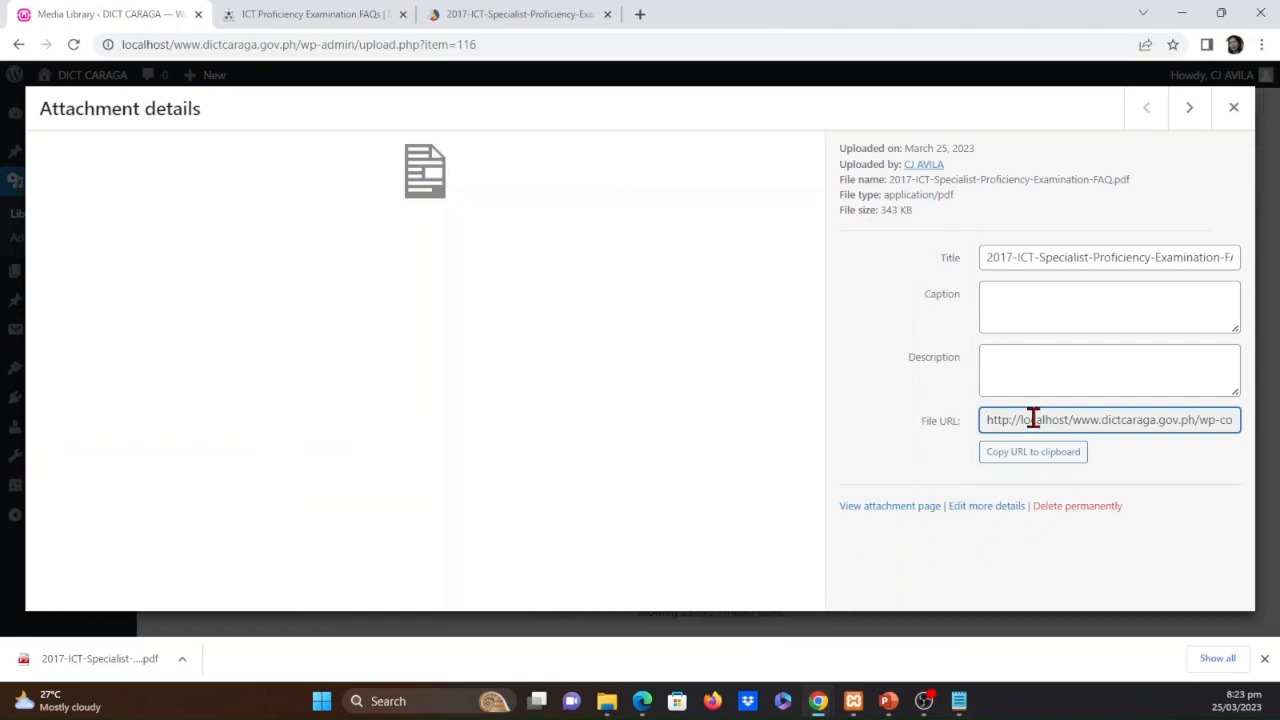
pyautogui.hotkey('ctrl', 'a')
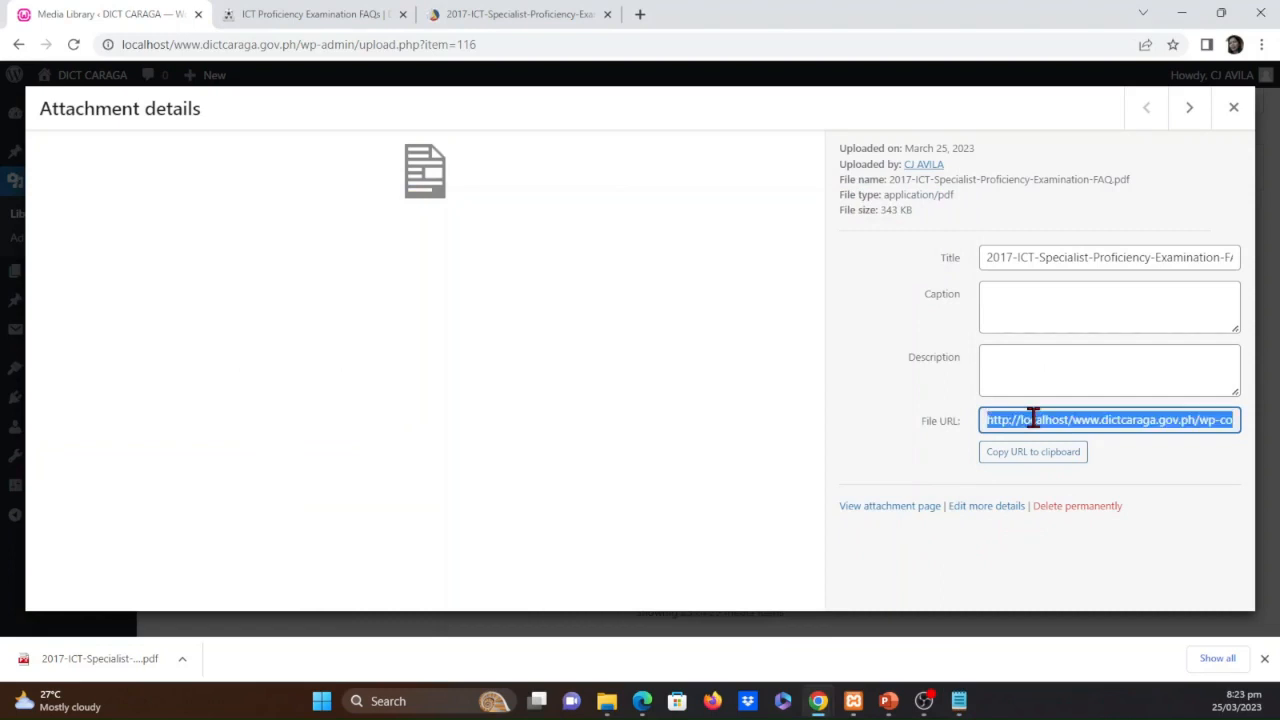
pyautogui.click(1089, 420)
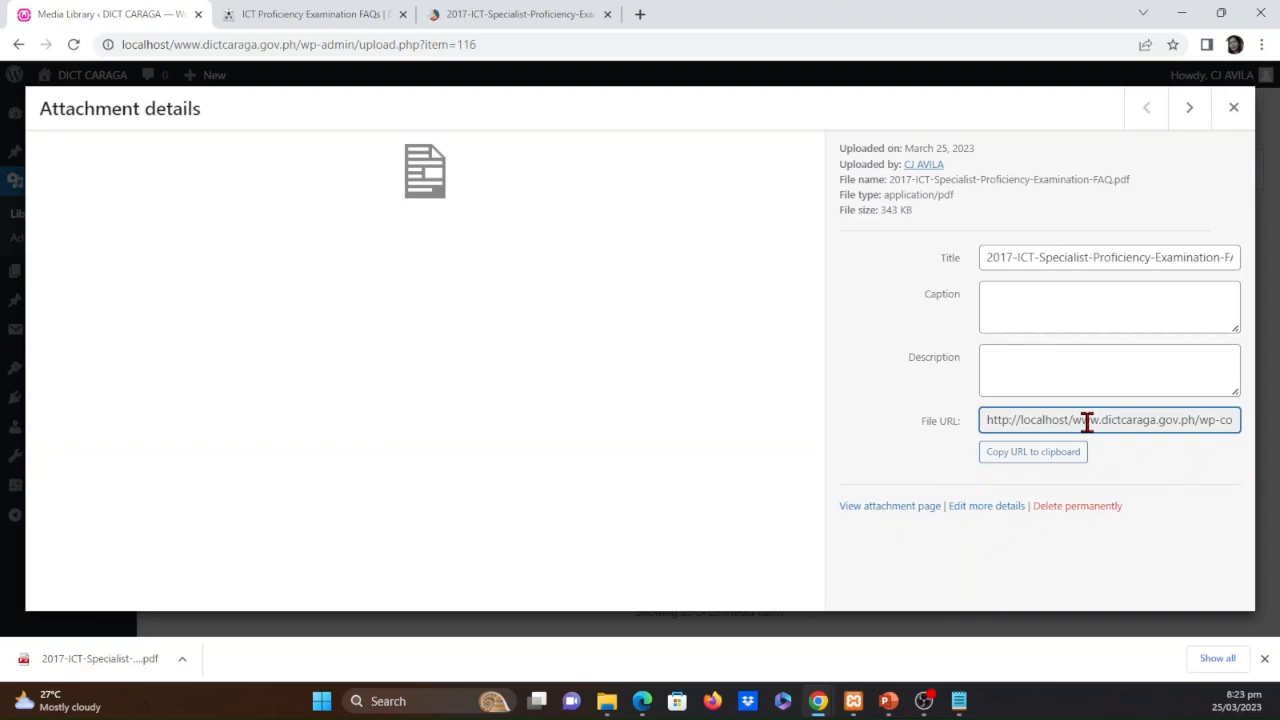
pyautogui.click(1087, 421)
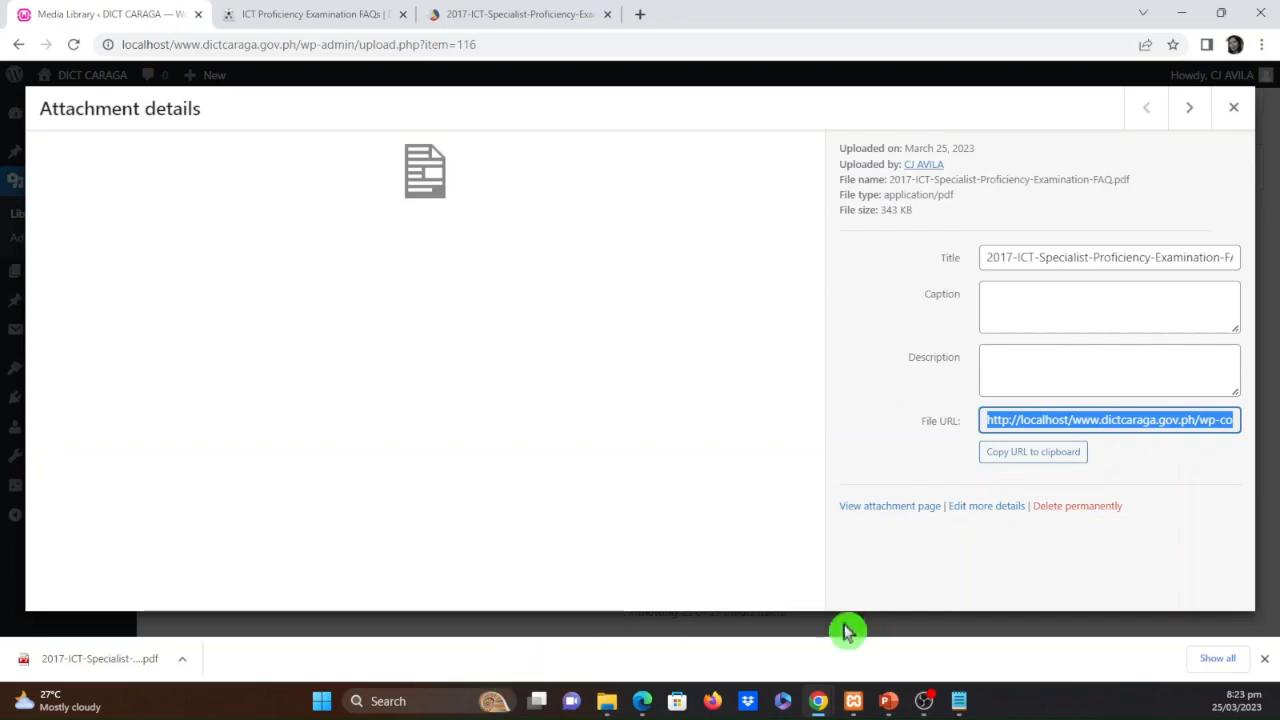
# Switch to Notepad and paste the FAQ PDF's full file URL two lines below the shortened URL
pyautogui.click(959, 701)
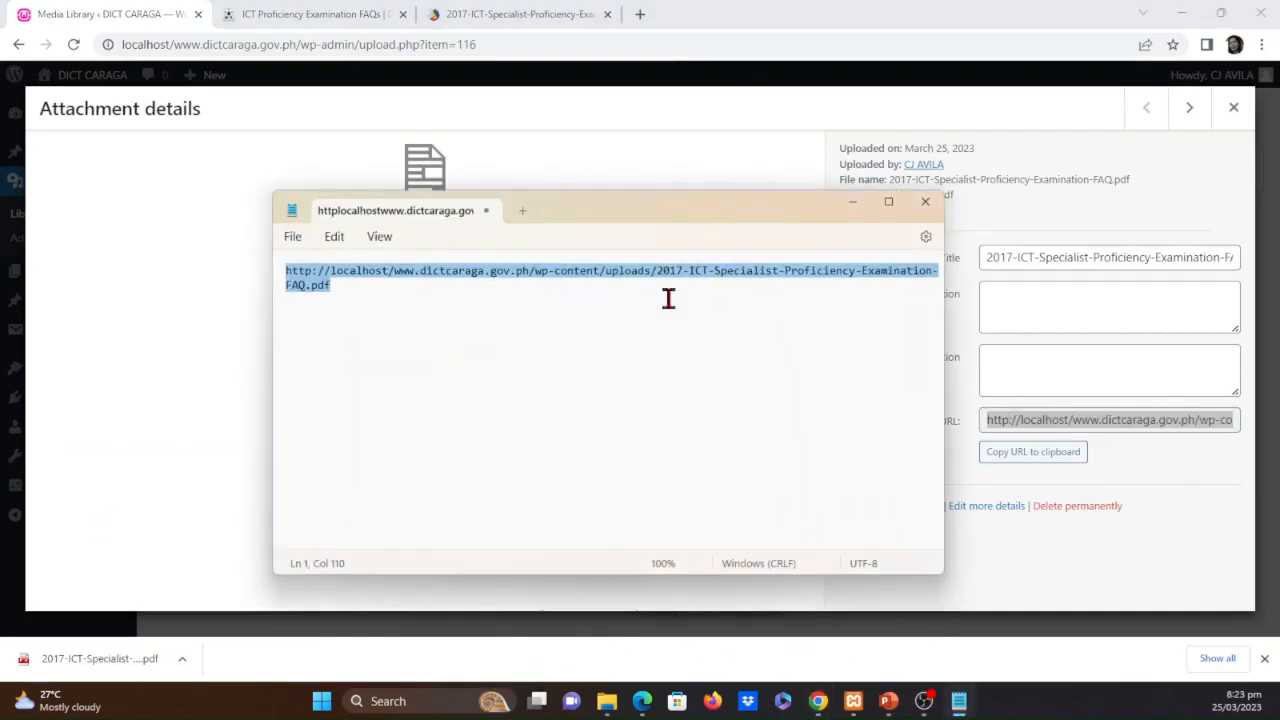
pyautogui.click(456, 338)
pyautogui.press('Return')
pyautogui.press('Return')
pyautogui.write('http://localhost/www.dictcaraga.gov.ph/wp-content/uploads/2023/03/2017-ICT-Specialist-Proficiency-Examination-FAQ.pdf')
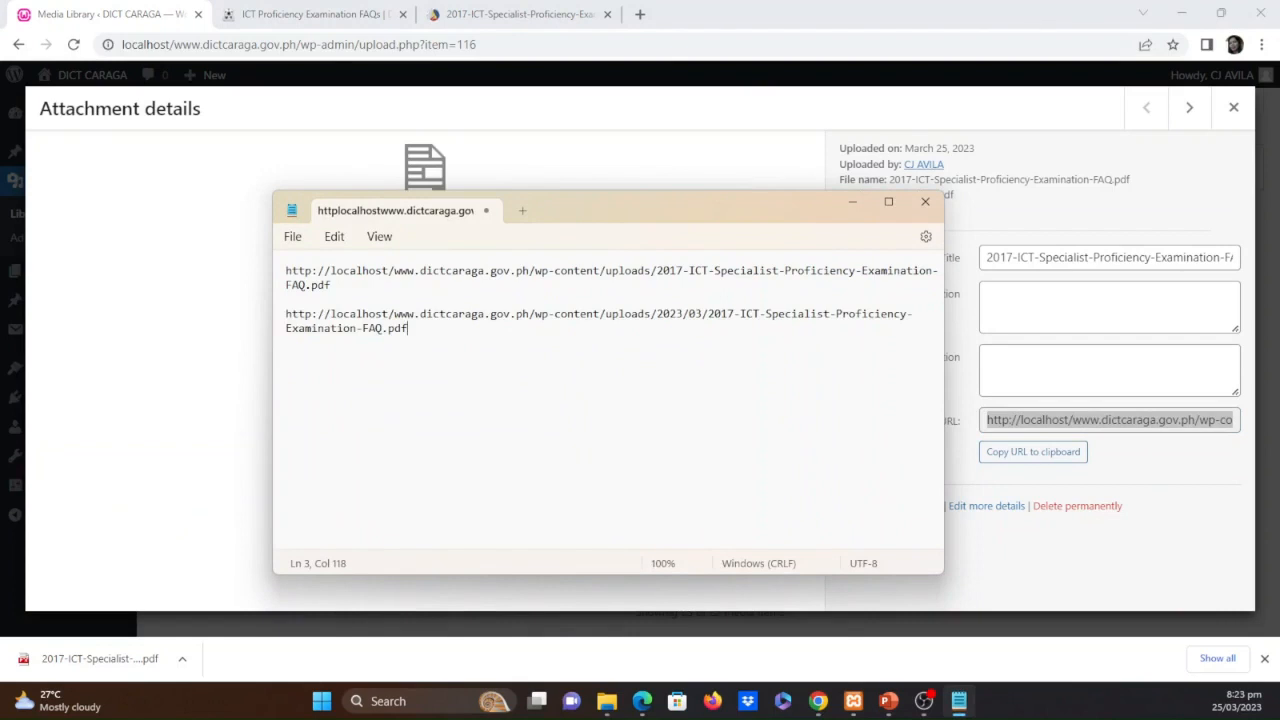
# Select the whole shortened URL without the 2023/03 folders in Notepad, and minimize the Notepad window
pyautogui.click(387, 284)
pyautogui.moveTo(387, 284); pyautogui.dragTo(287, 270)
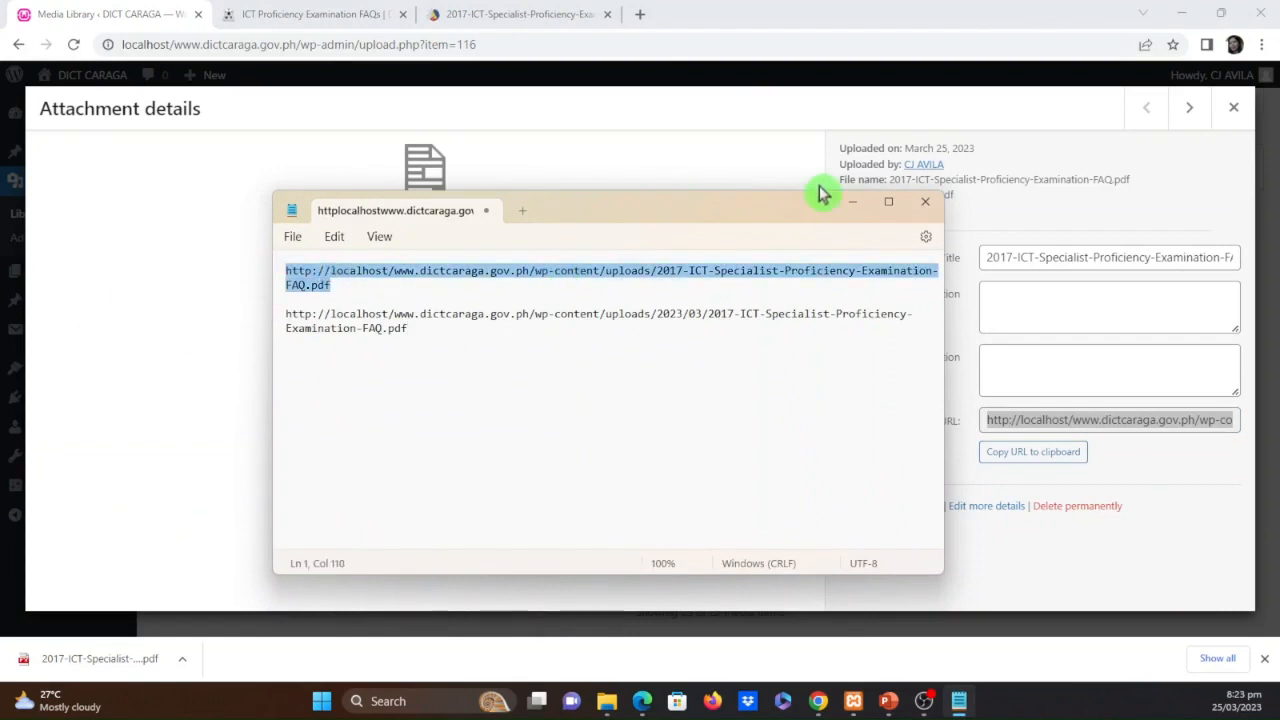
pyautogui.click(852, 201)
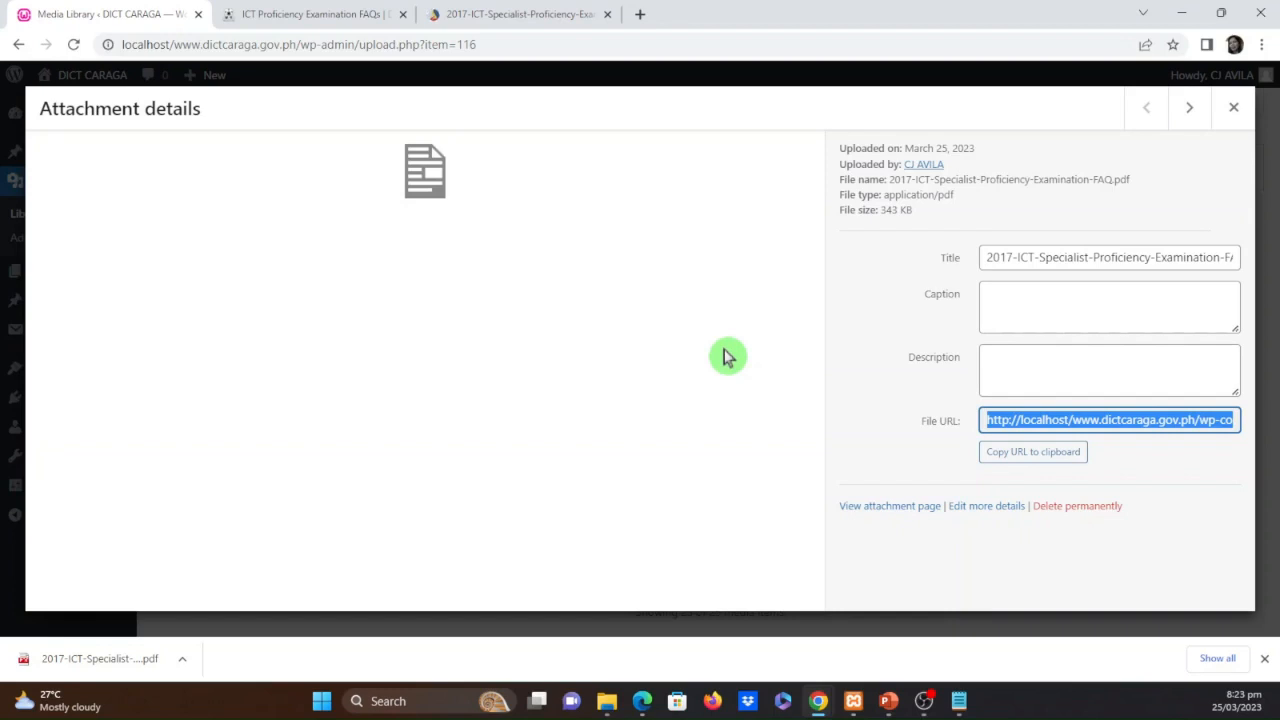
# Open the FAQ PDF's full media editing page, highlight its permalink, and place the cursor in the caption
pyautogui.click(972, 510)
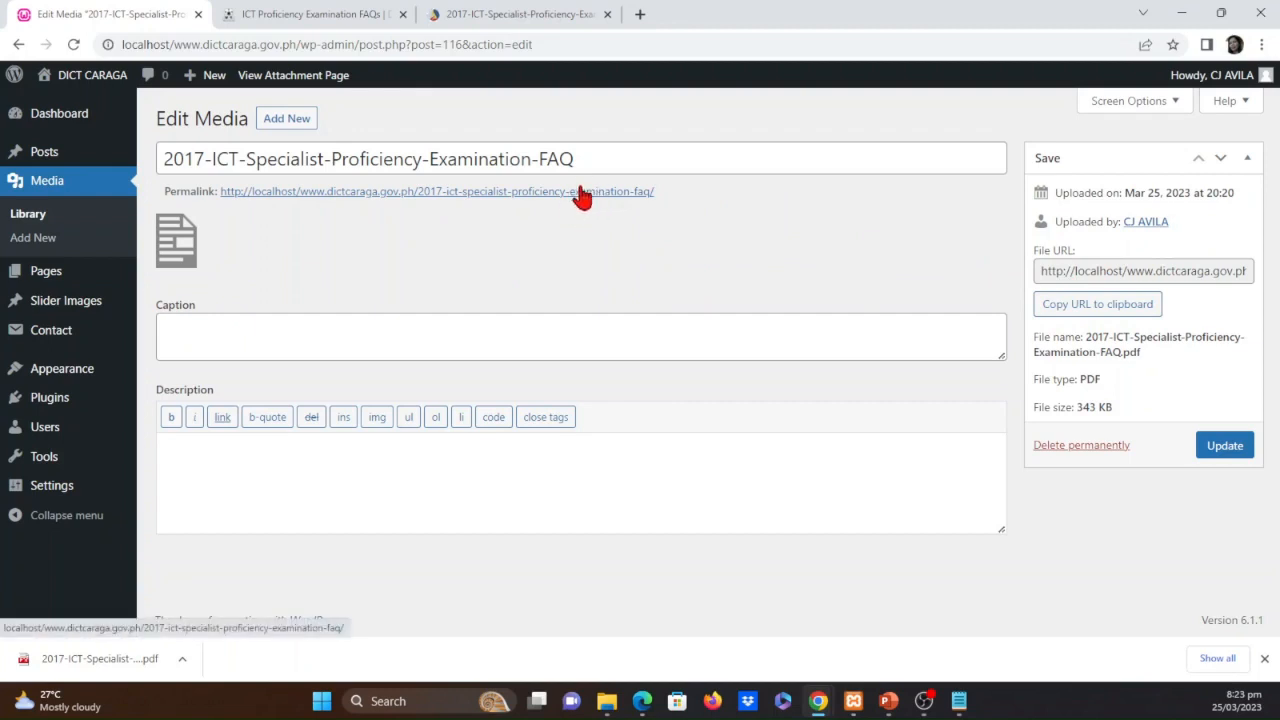
pyautogui.moveTo(660, 192); pyautogui.dragTo(216, 191)
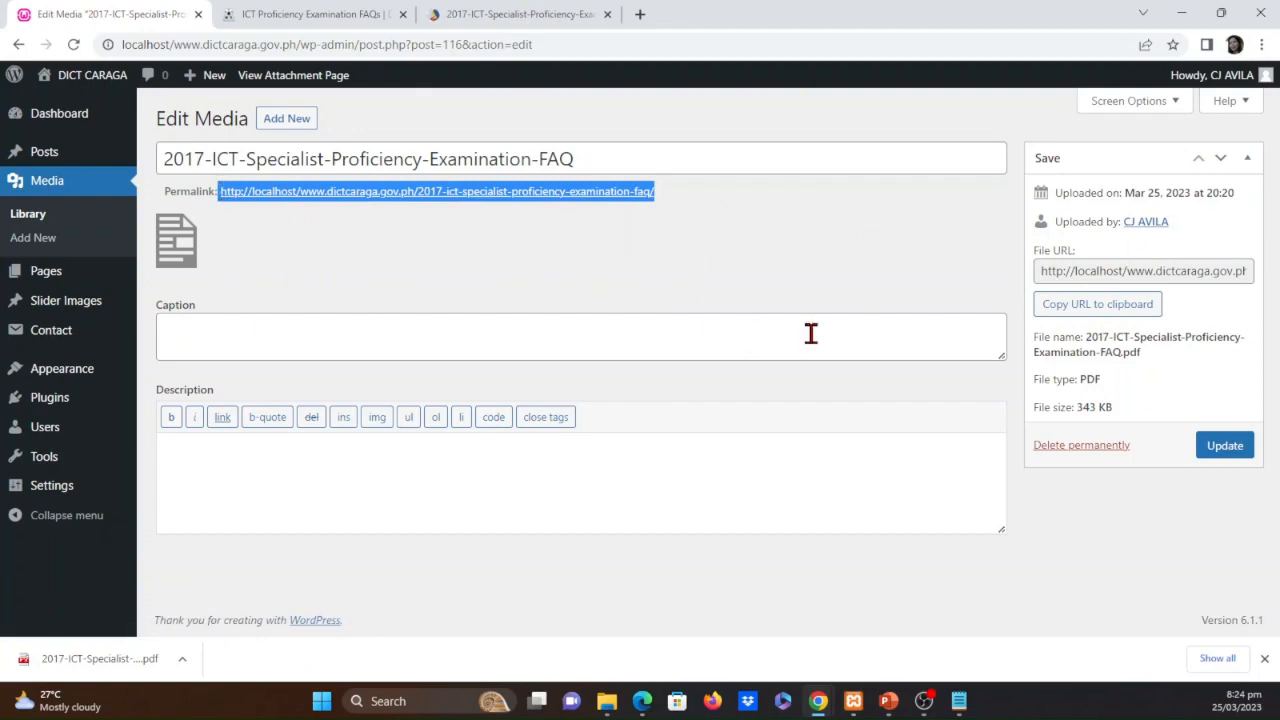
pyautogui.click(347, 338)
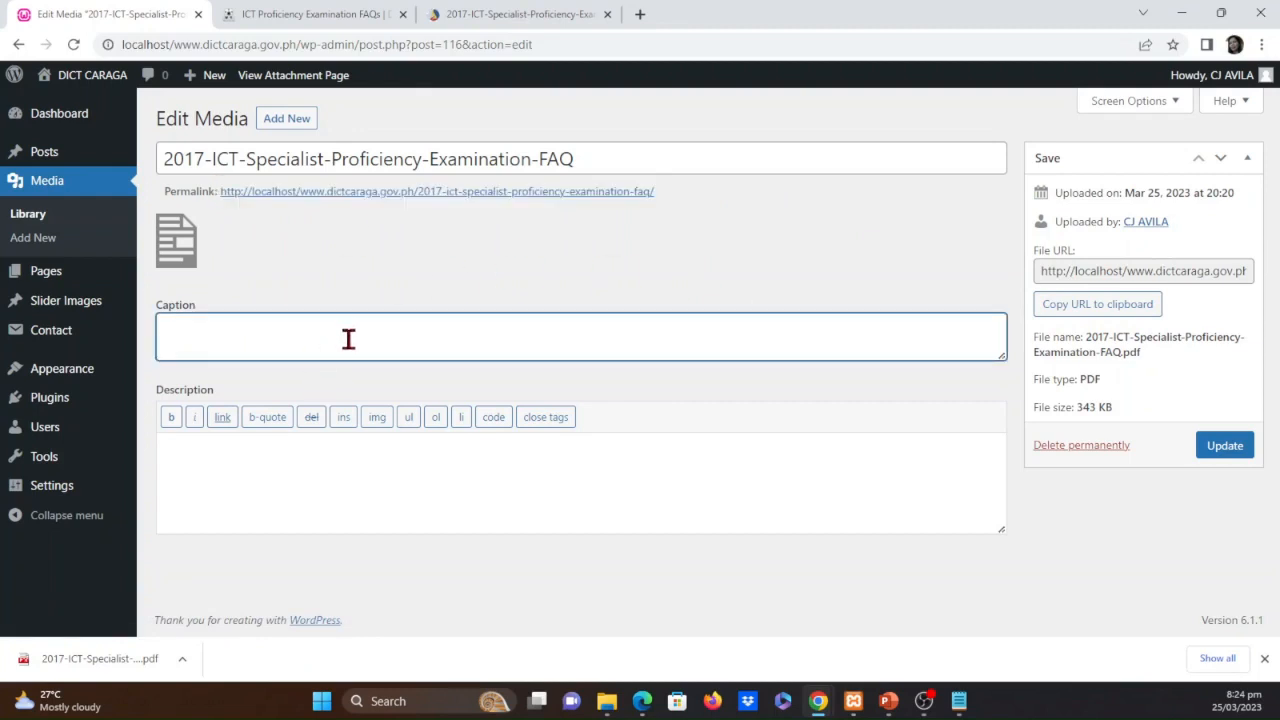
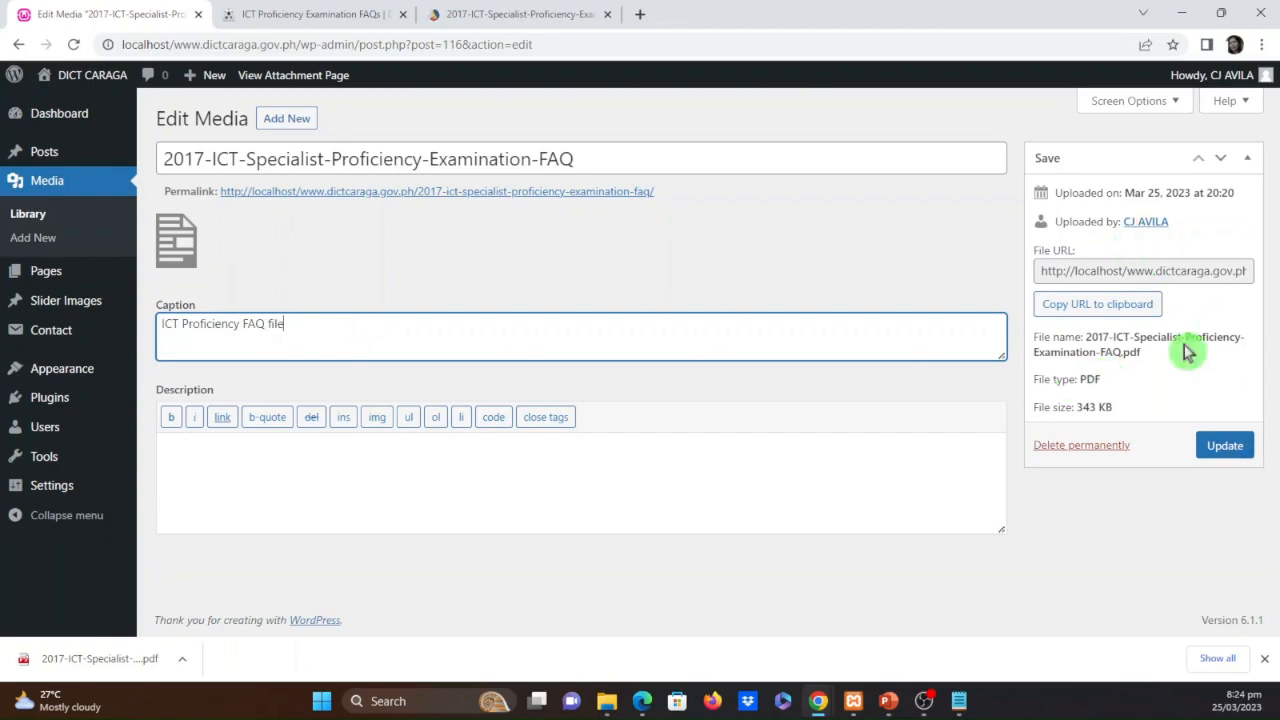
# Copy the FAQ PDF's permalink and save its media details with the caption "ICT Proficiency FAQ file"
pyautogui.click(1145, 271)
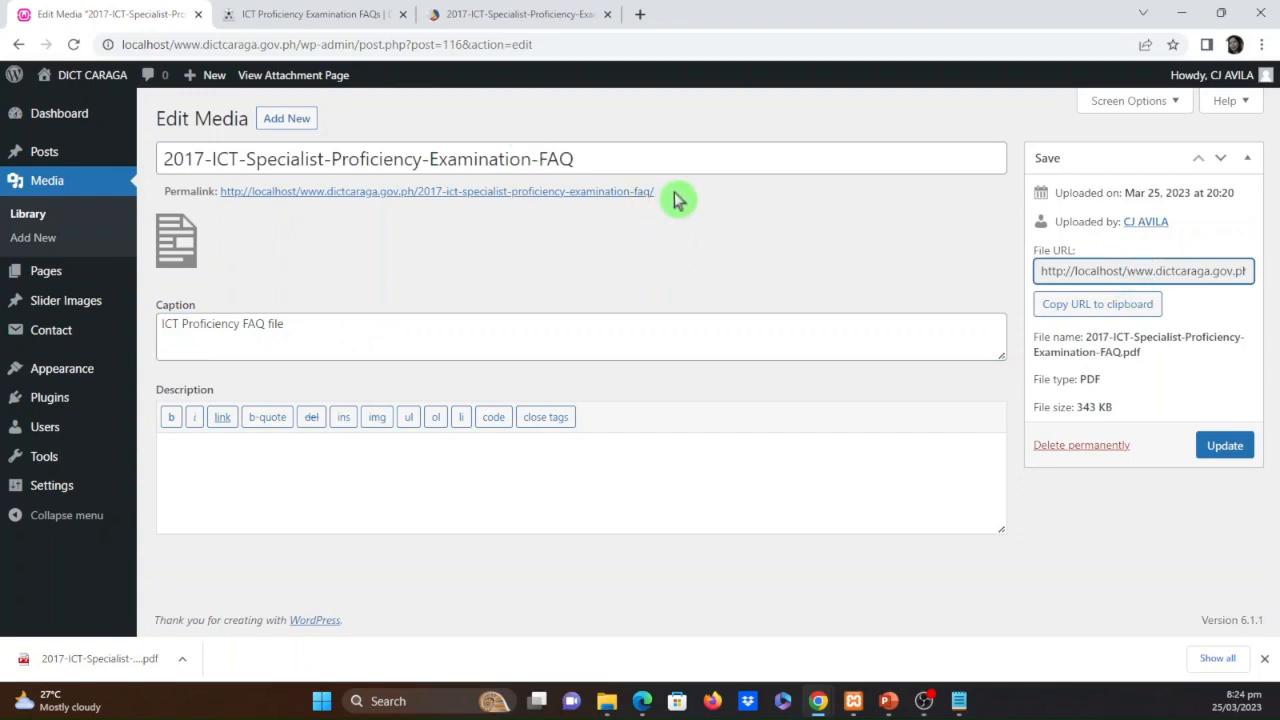
pyautogui.moveTo(658, 192); pyautogui.dragTo(220, 193)
pyautogui.hotkey('ctrl', 'c')
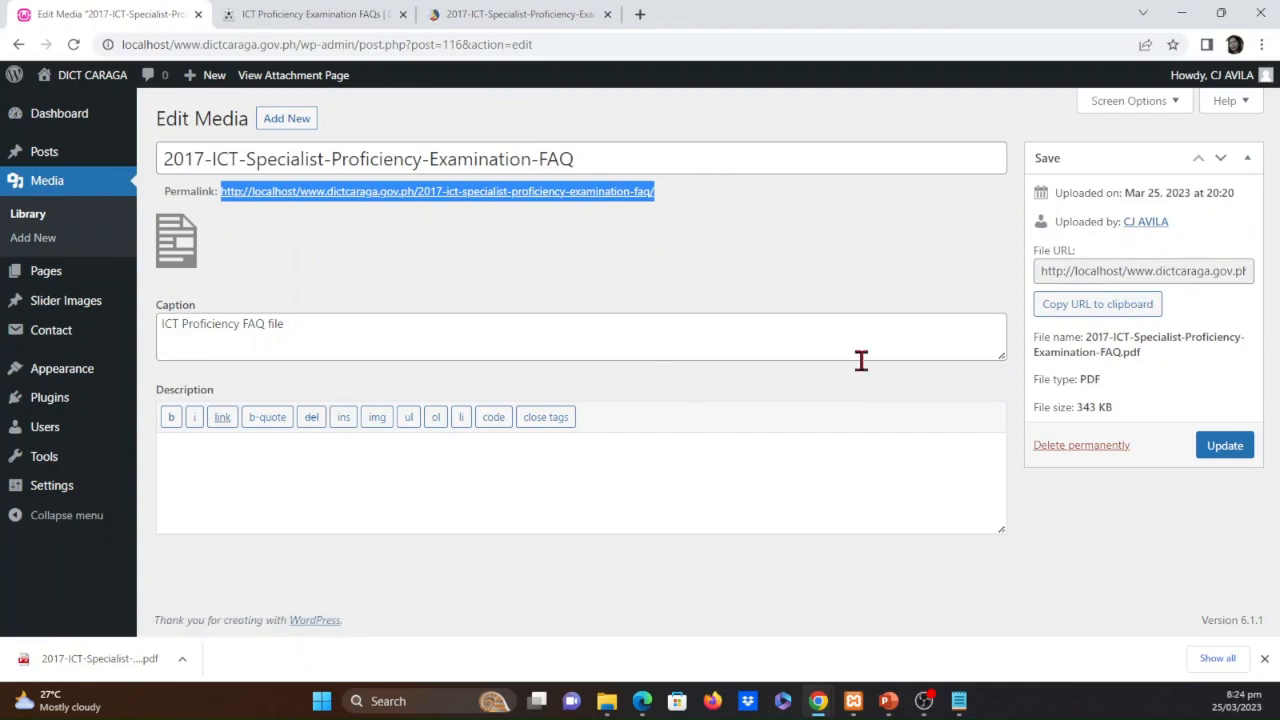
pyautogui.click(1230, 450)
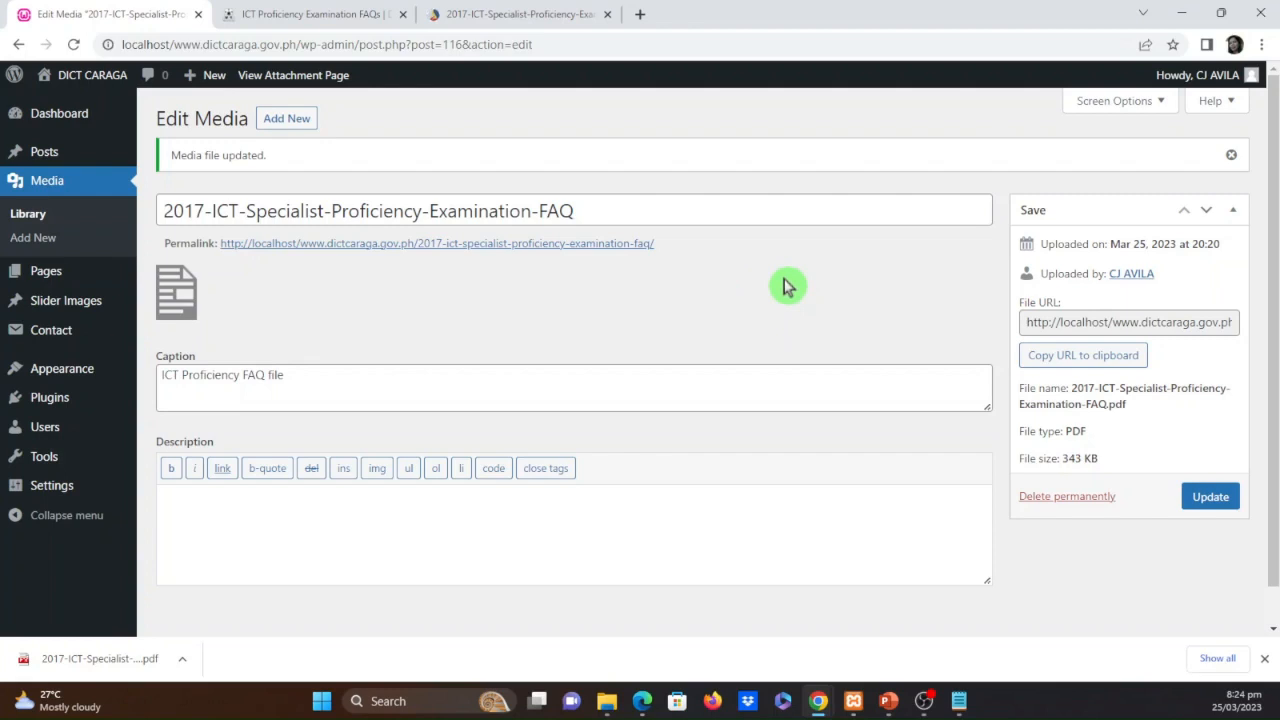
# Load the copied permalink in a new browser tab, open the PDF linked on that attachment page, and close the tab
pyautogui.click(640, 14)
pyautogui.click(579, 44)
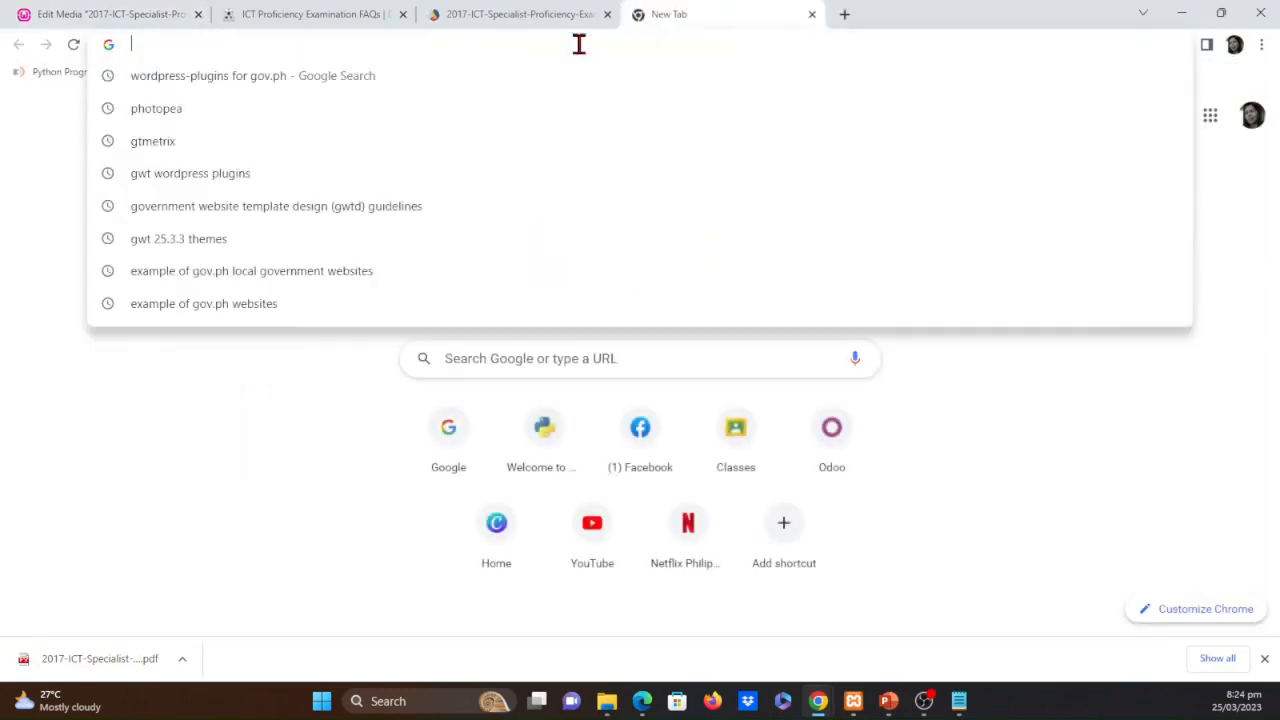
pyautogui.hotkey('ctrl', 'v')
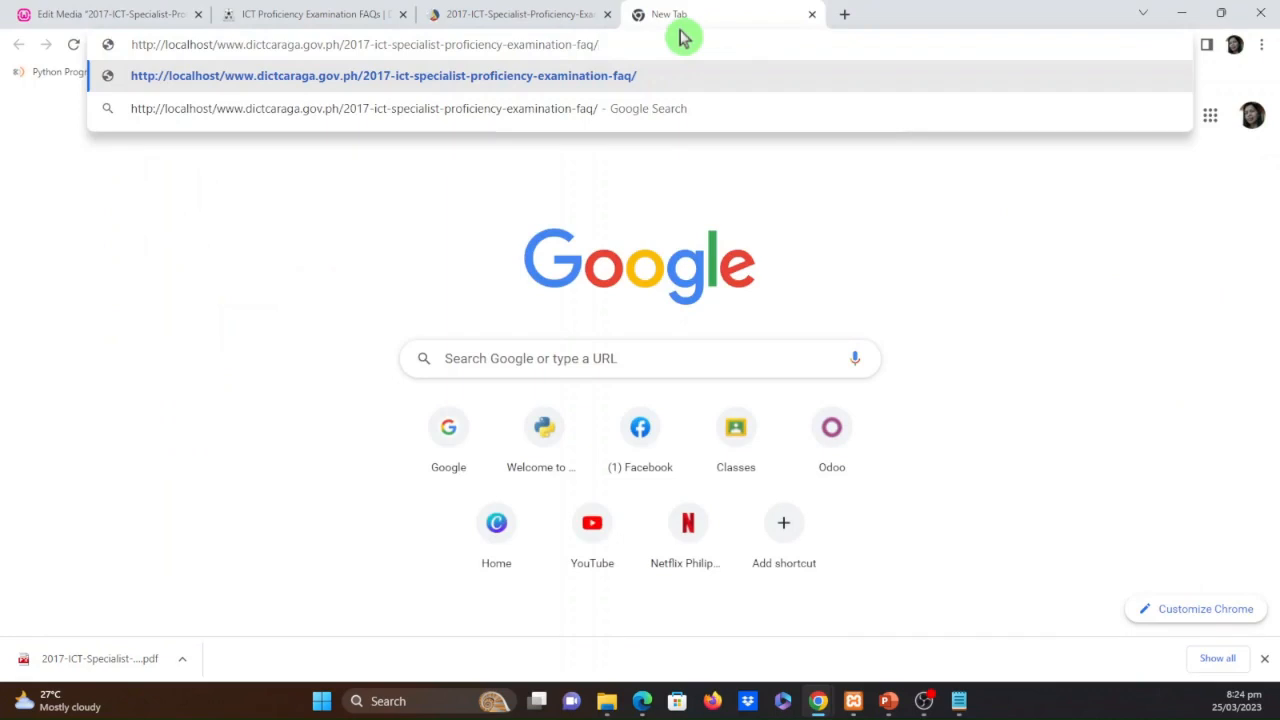
pyautogui.press('Return')
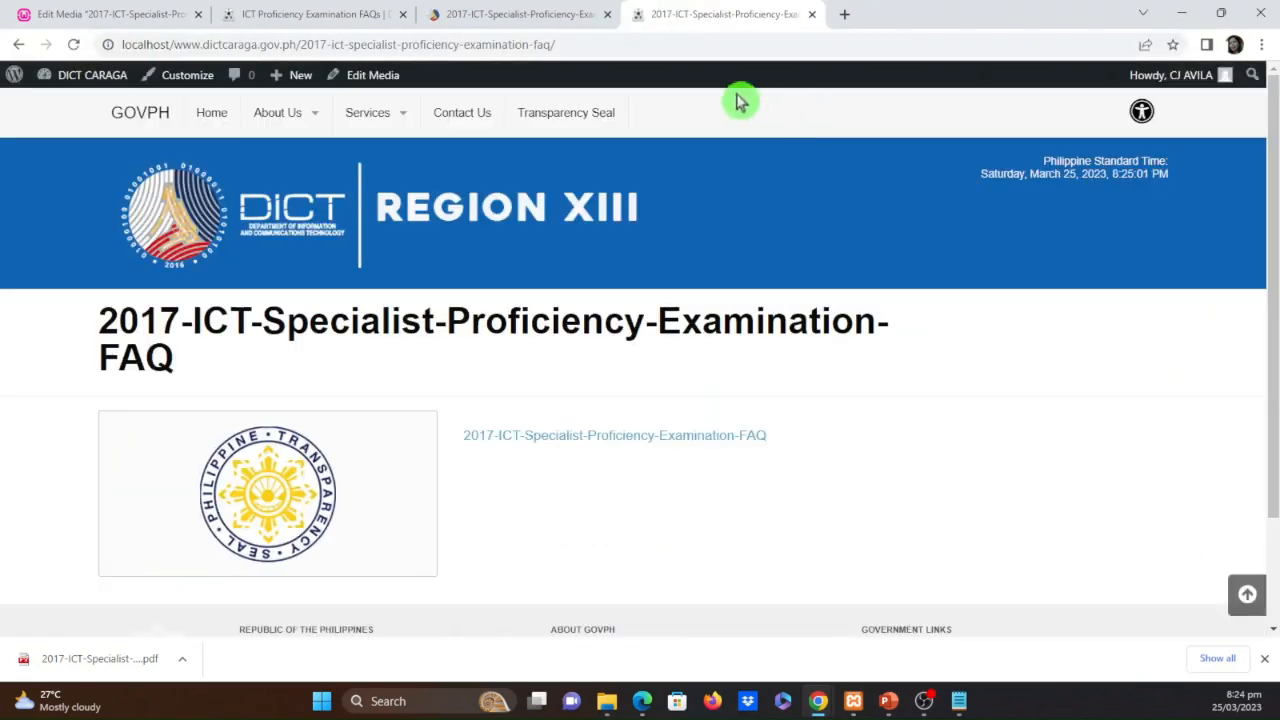
pyautogui.click(620, 438)
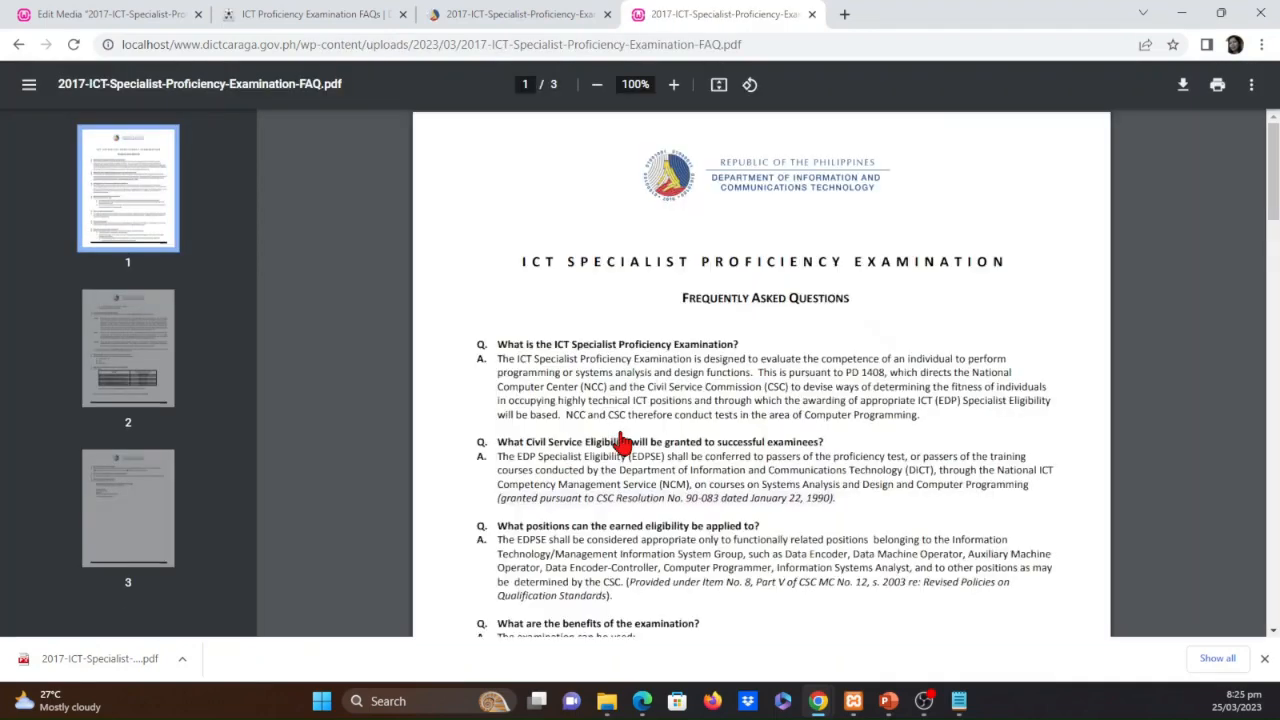
pyautogui.click(812, 14)
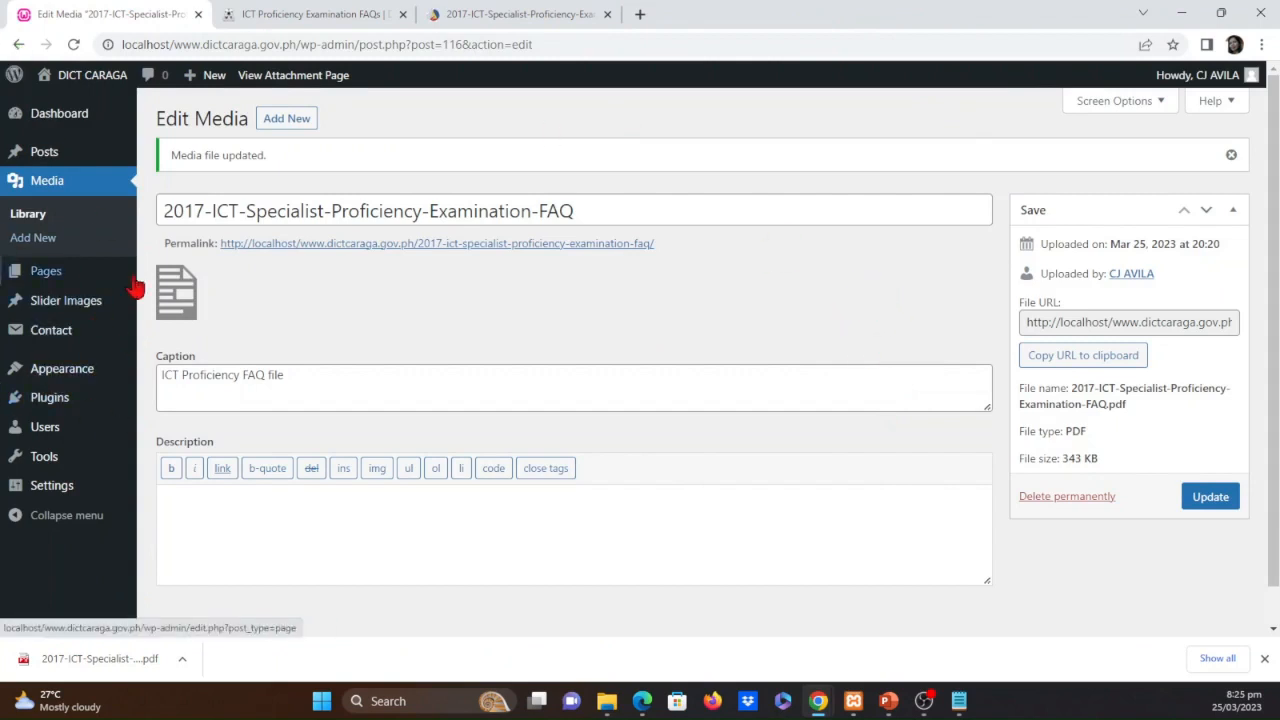
# Open the ICT Proficiency Examination FAQs page for editing and compare its content with the original dict.gov.ph PDF
pyautogui.click(50, 283)
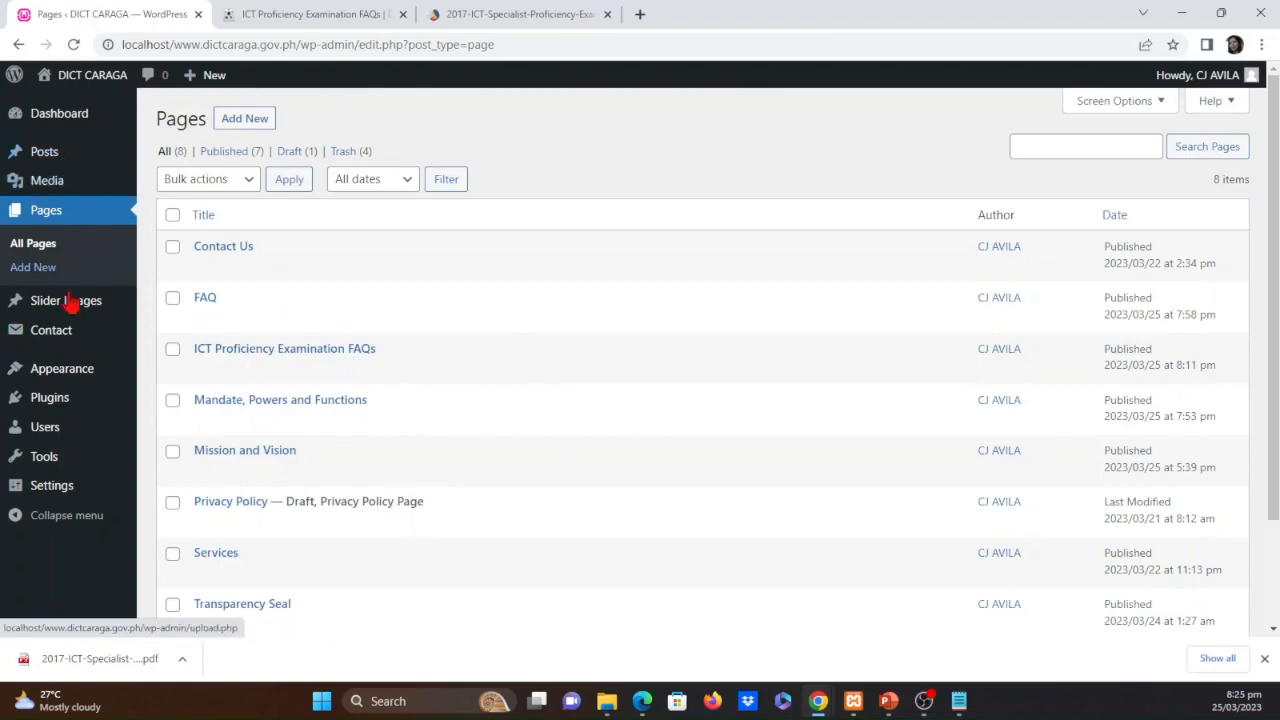
pyautogui.click(224, 348)
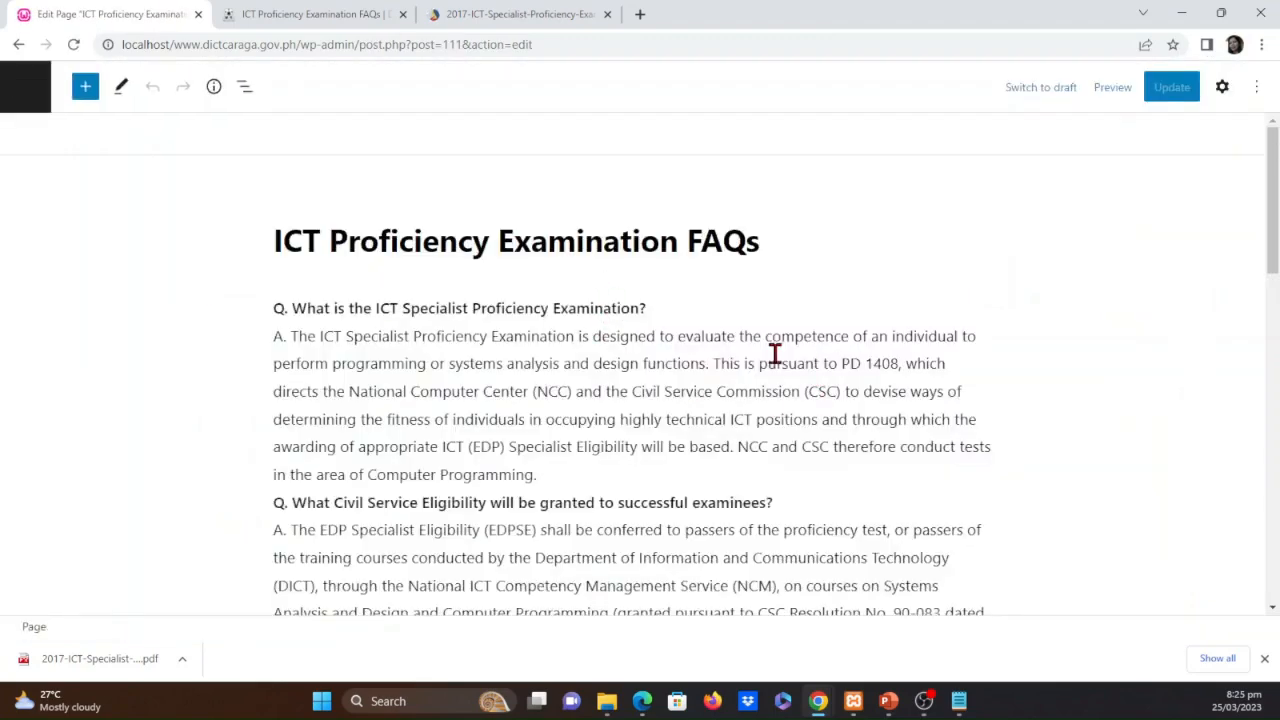
pyautogui.scroll(-3, 669, 423)
pyautogui.scroll(3, 714, 514)
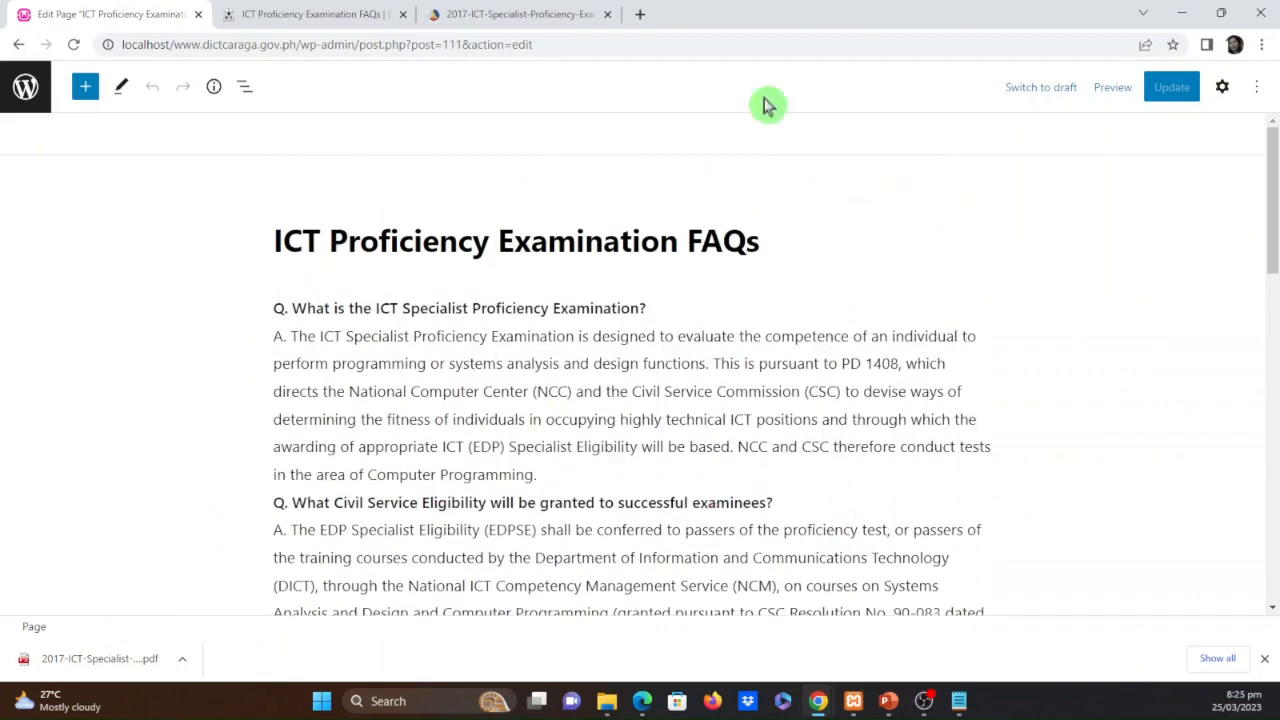
pyautogui.click(535, 14)
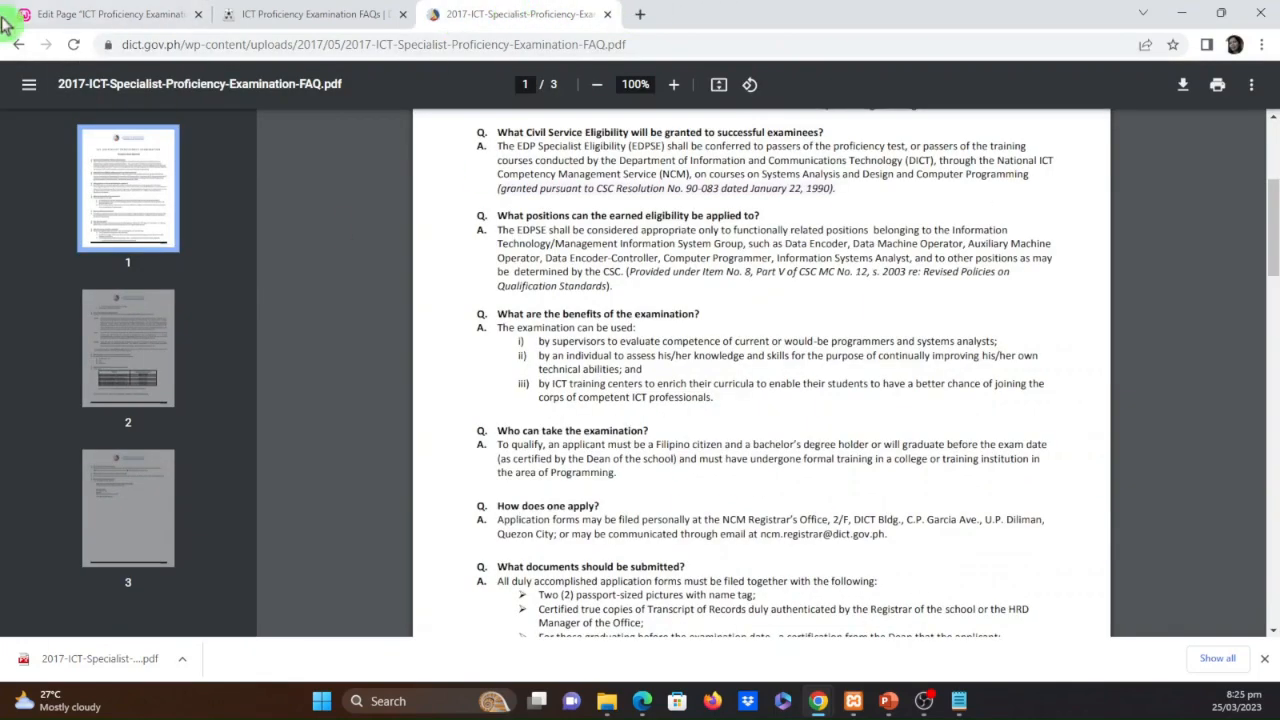
pyautogui.scroll(3, 589, 318)
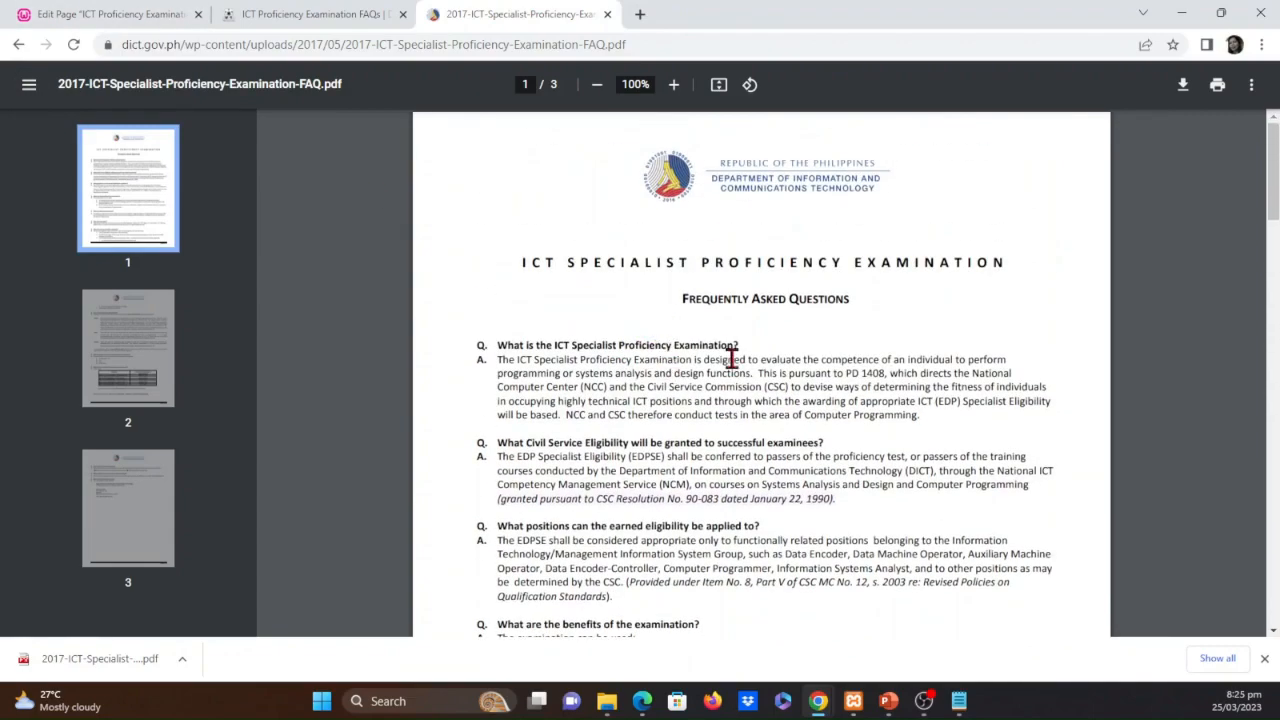
pyautogui.scroll(-2, 762, 400)
pyautogui.scroll(-15, 762, 400)
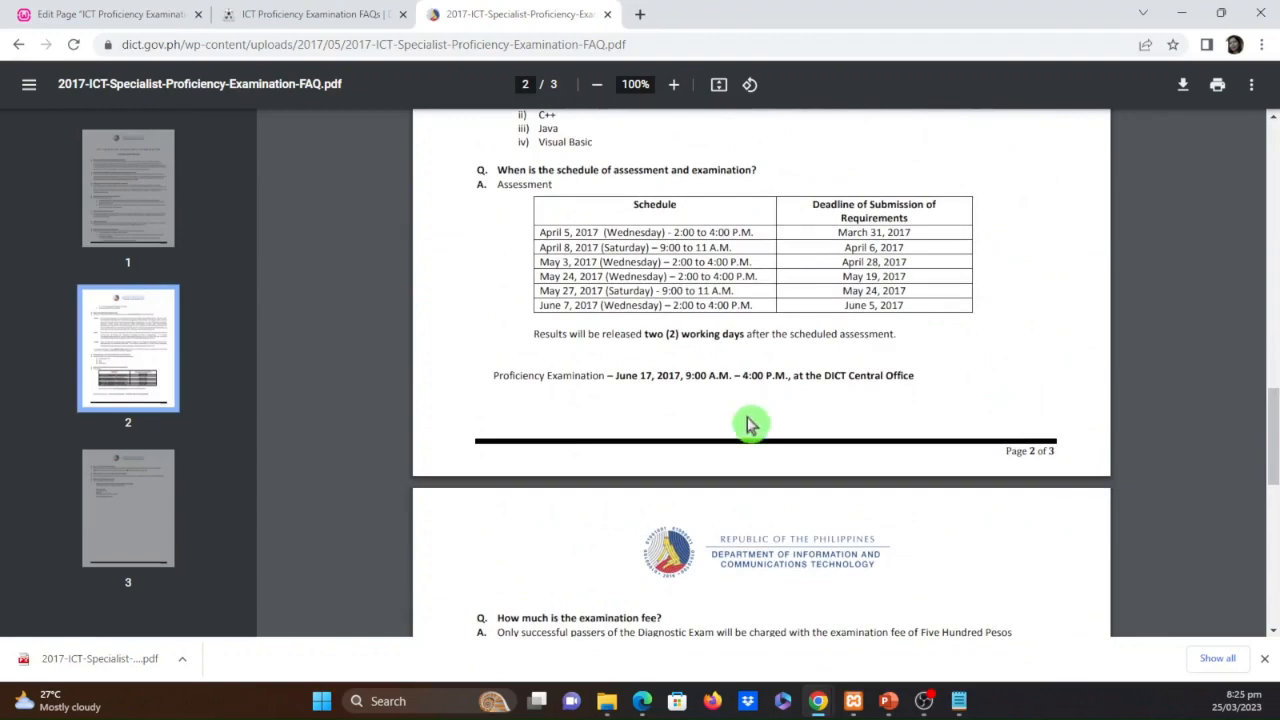
pyautogui.scroll(5, 750, 420)
# Return from the page editor to the list of pages and move the ICT Proficiency Examination FAQs page to the trash
pyautogui.click(113, 12)
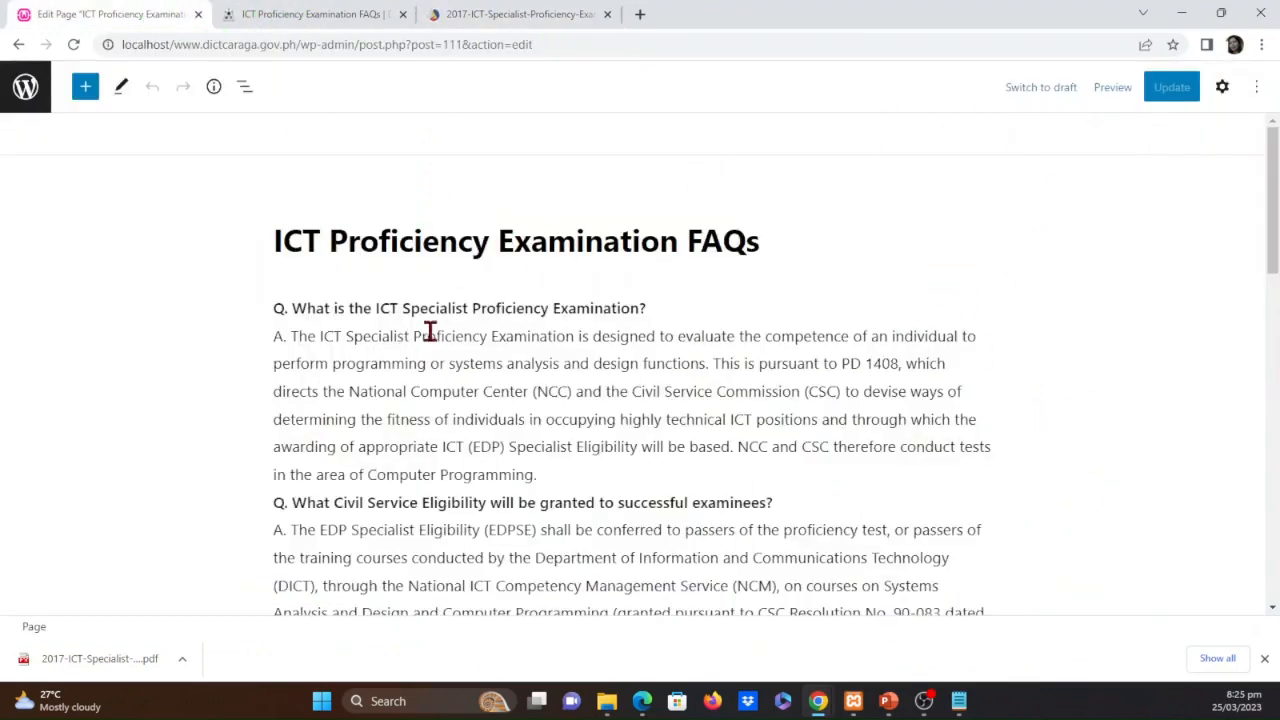
pyautogui.click(28, 88)
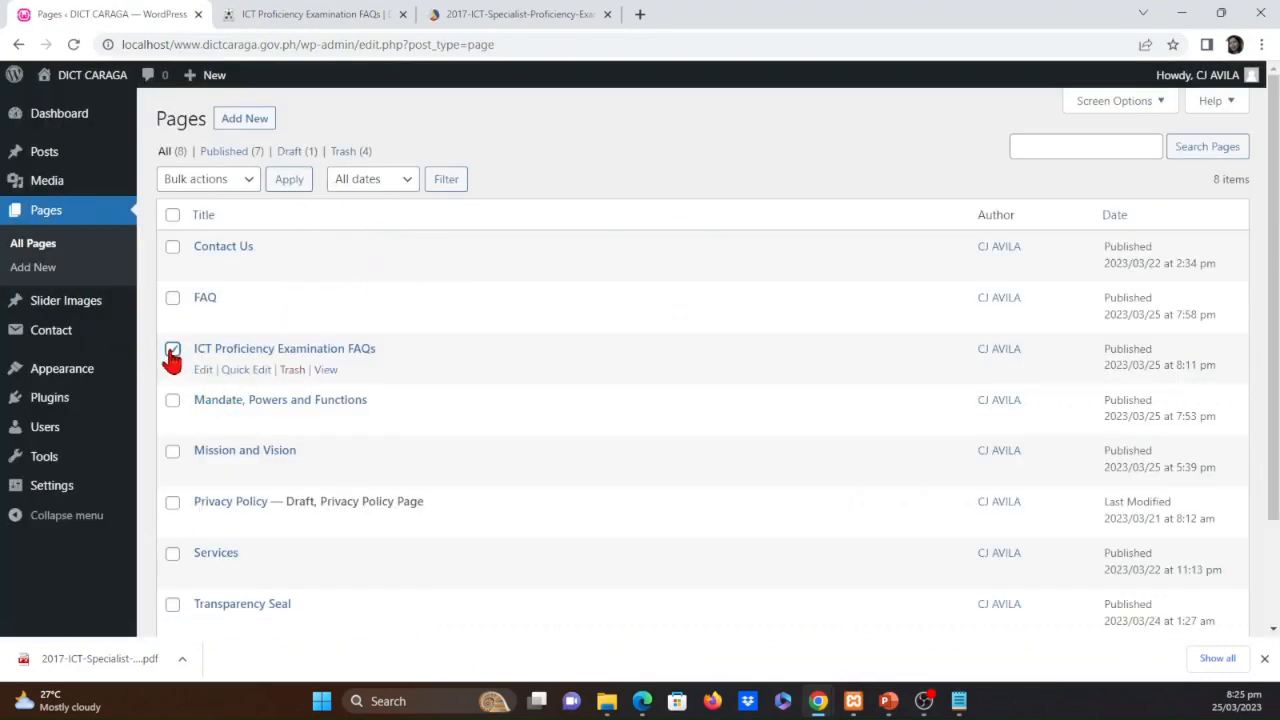
pyautogui.click(291, 370)
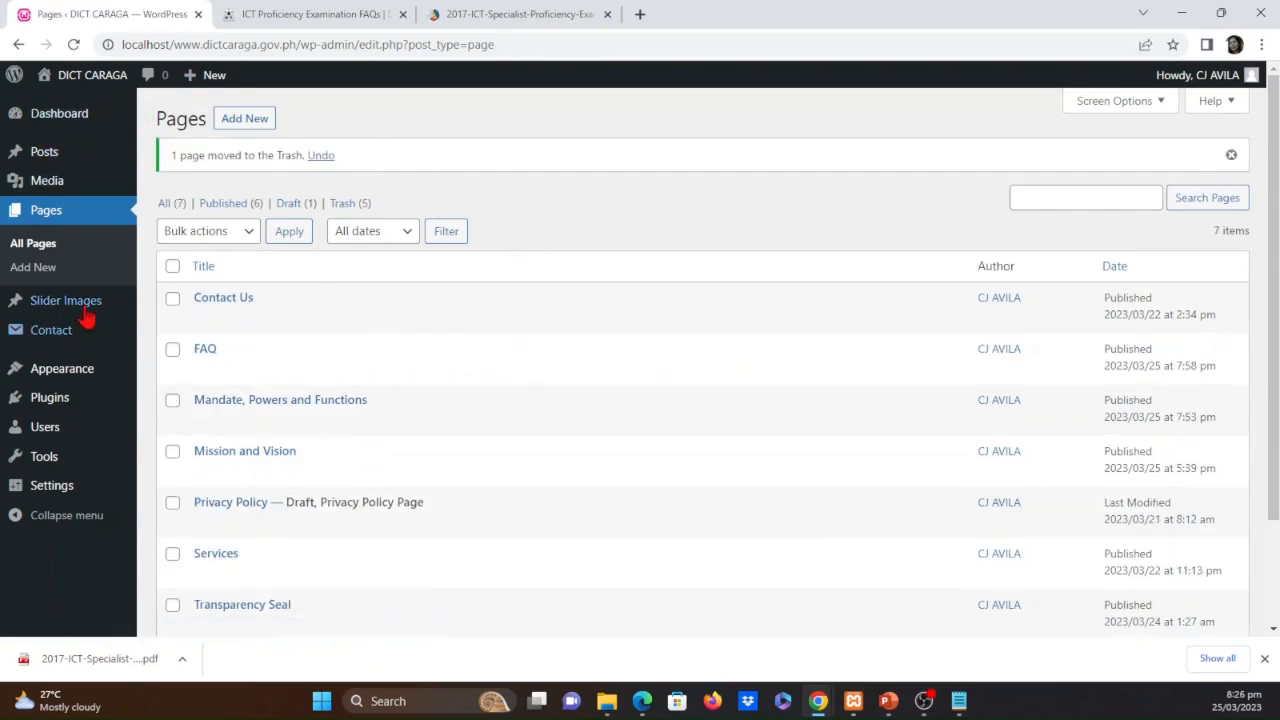
# Open the menu editor and bring up the Services entries in the Top-bar-menu structure
pyautogui.moveTo(88, 316)
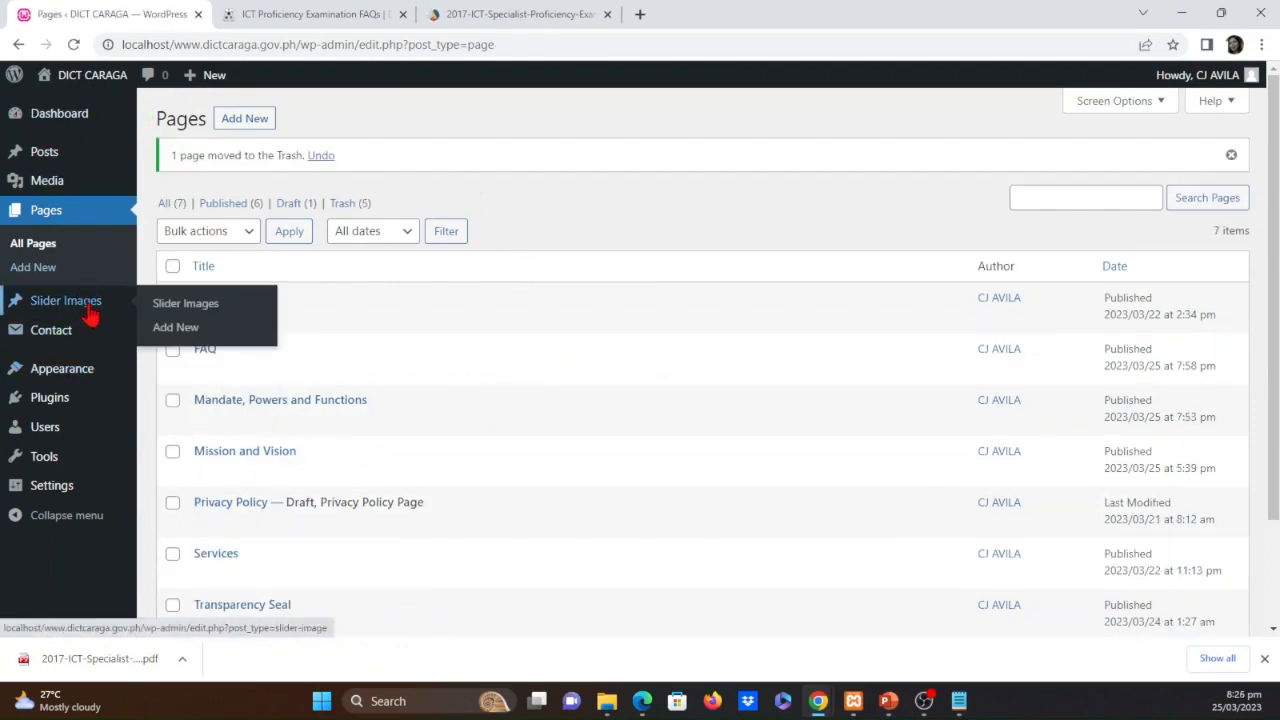
pyautogui.moveTo(86, 373)
pyautogui.click(180, 446)
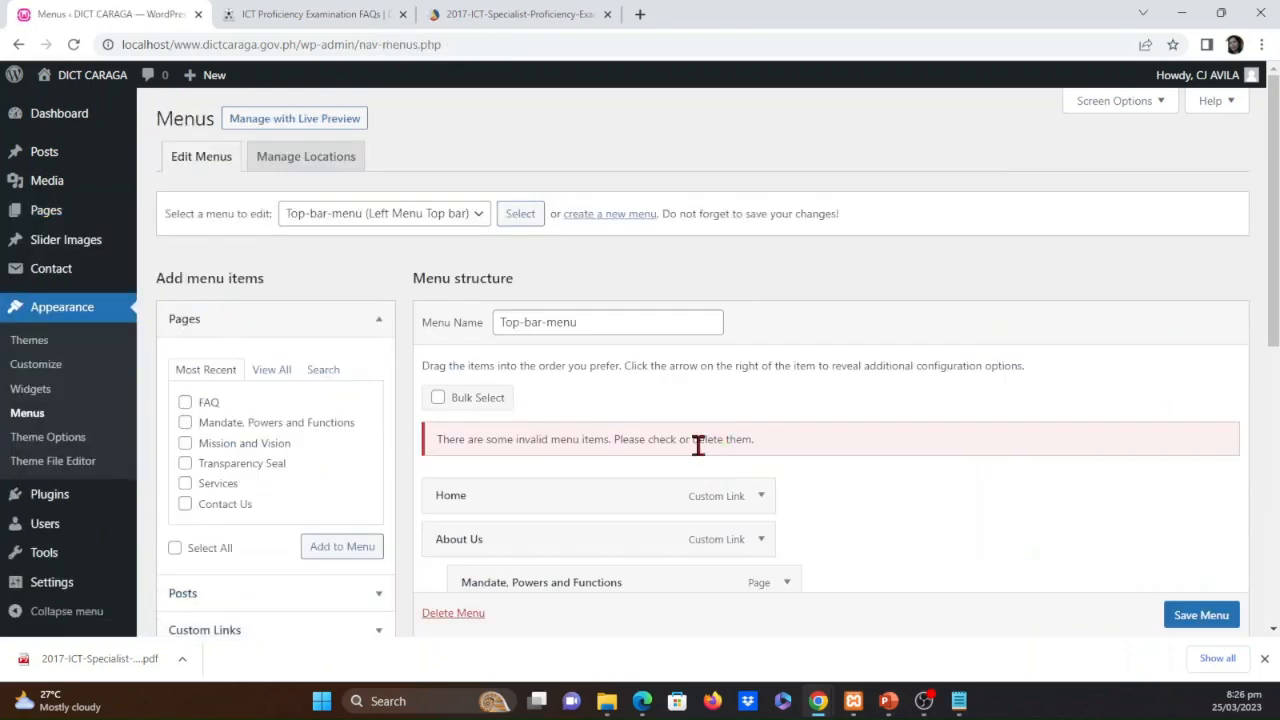
pyautogui.scroll(-3, 978, 490)
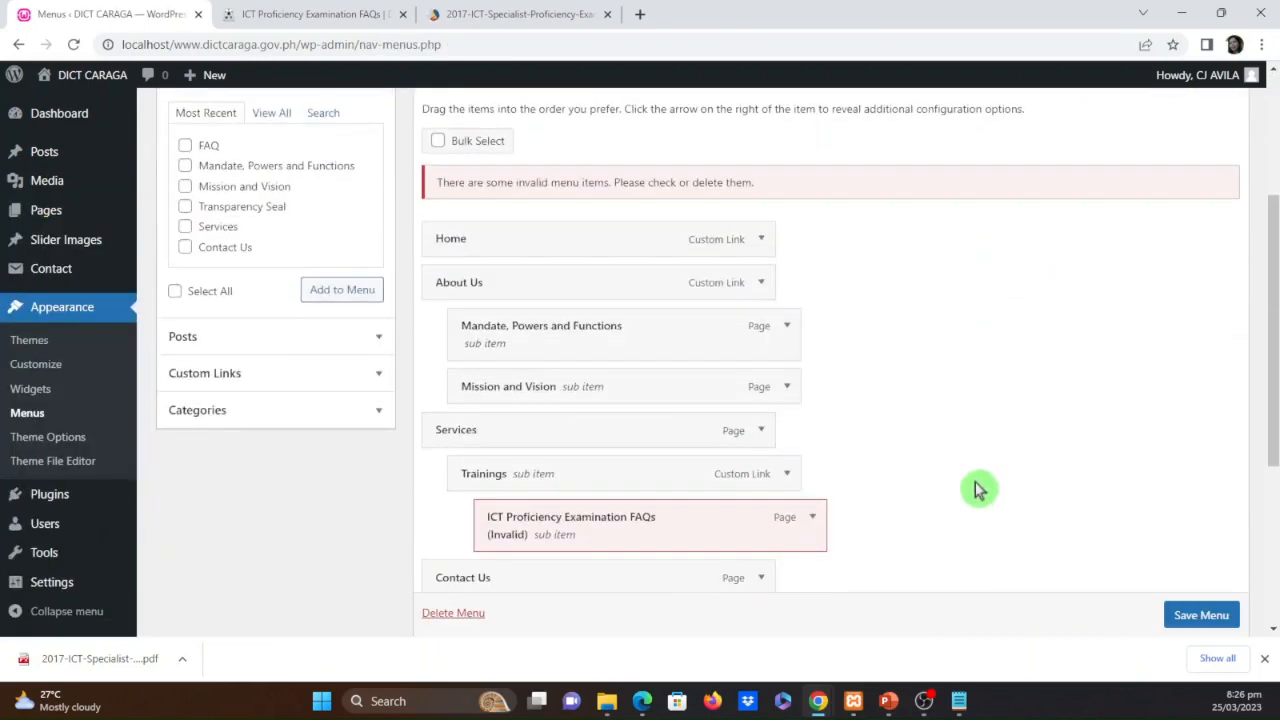
pyautogui.scroll(-1, 886, 540)
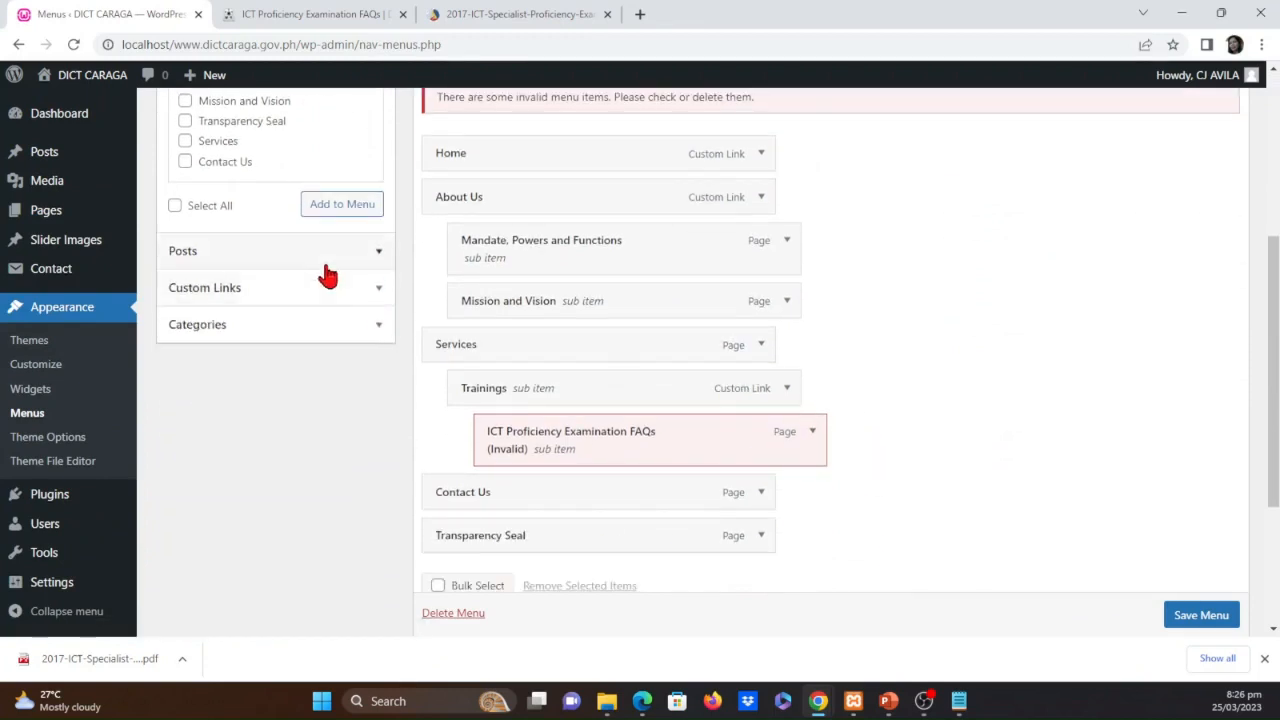
# Add a custom link to Top-bar-menu with the text "ICT Proficiency Examination FAQs" and the copied PDF permalink as its URL
pyautogui.click(376, 291)
pyautogui.scroll(1, 343, 400)
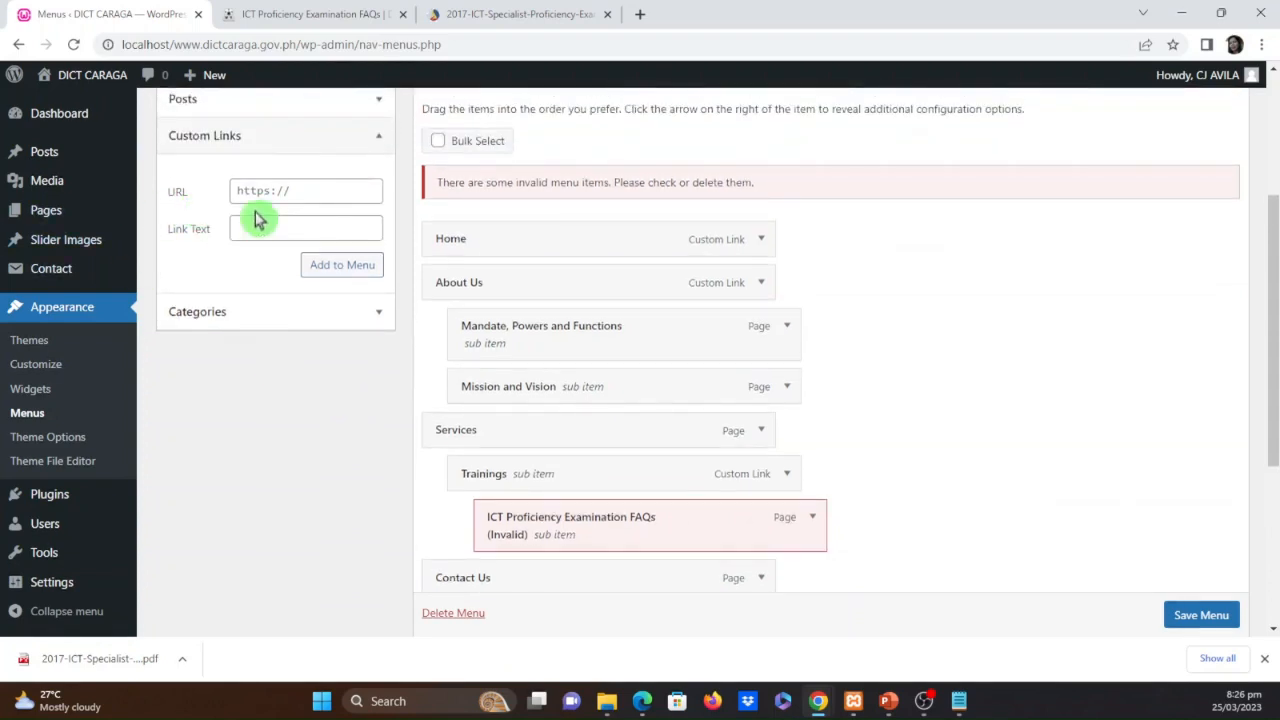
pyautogui.click(251, 228)
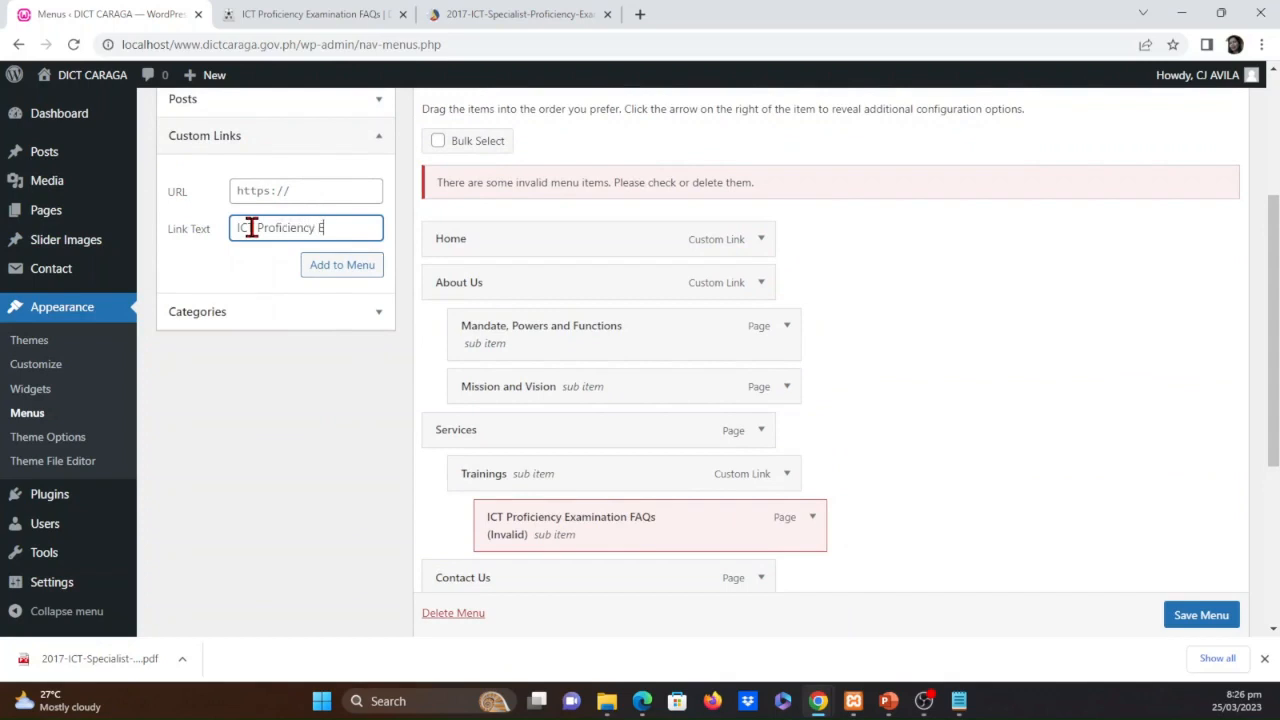
pyautogui.write('ICT Proficiency Examination F')
pyautogui.write('AQs')
pyautogui.click(325, 190)
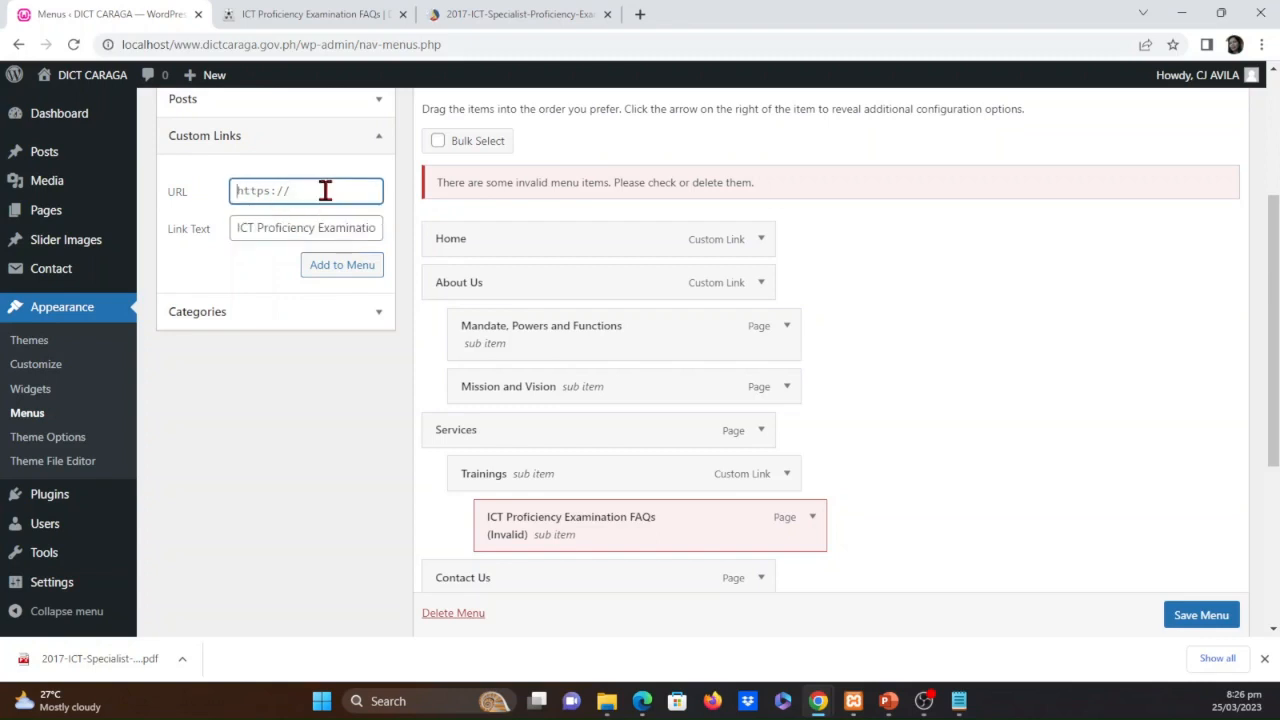
pyautogui.hotkey('ctrl', 'v')
pyautogui.click(330, 268)
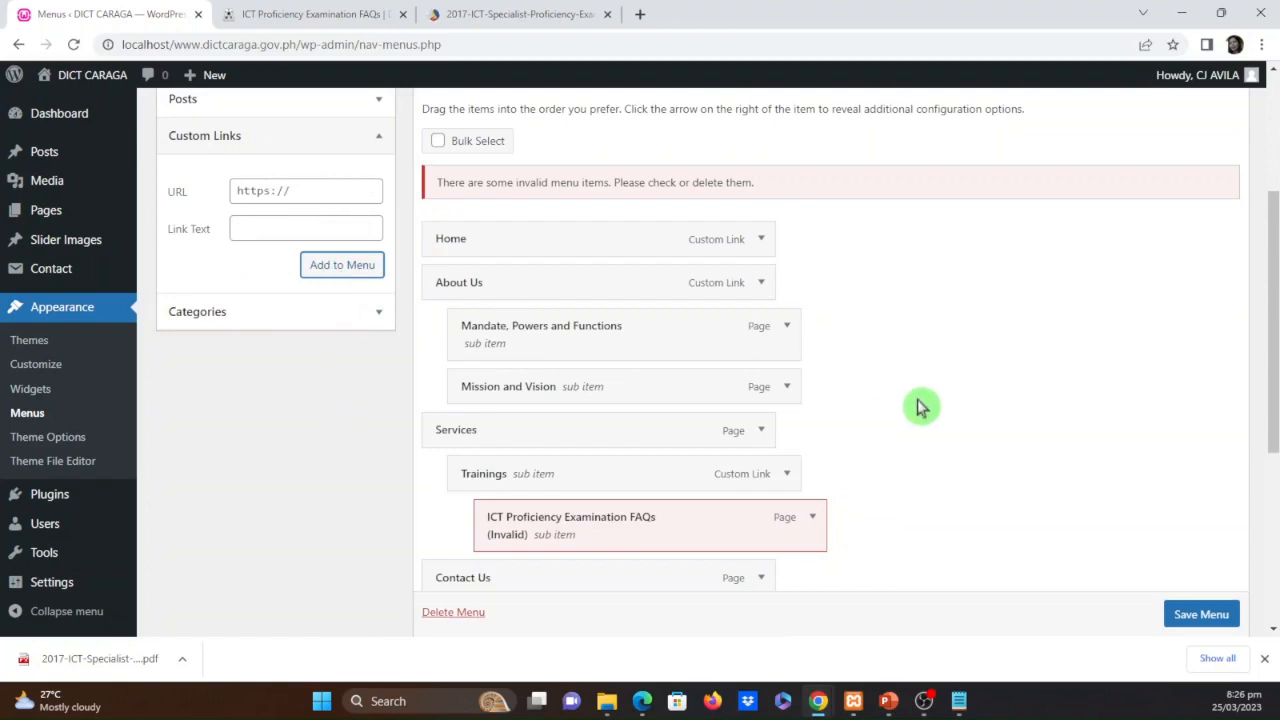
# Remove the invalid ICT Proficiency Examination FAQs page item from under Trainings in the menu structure
pyautogui.scroll(-2, 914, 486)
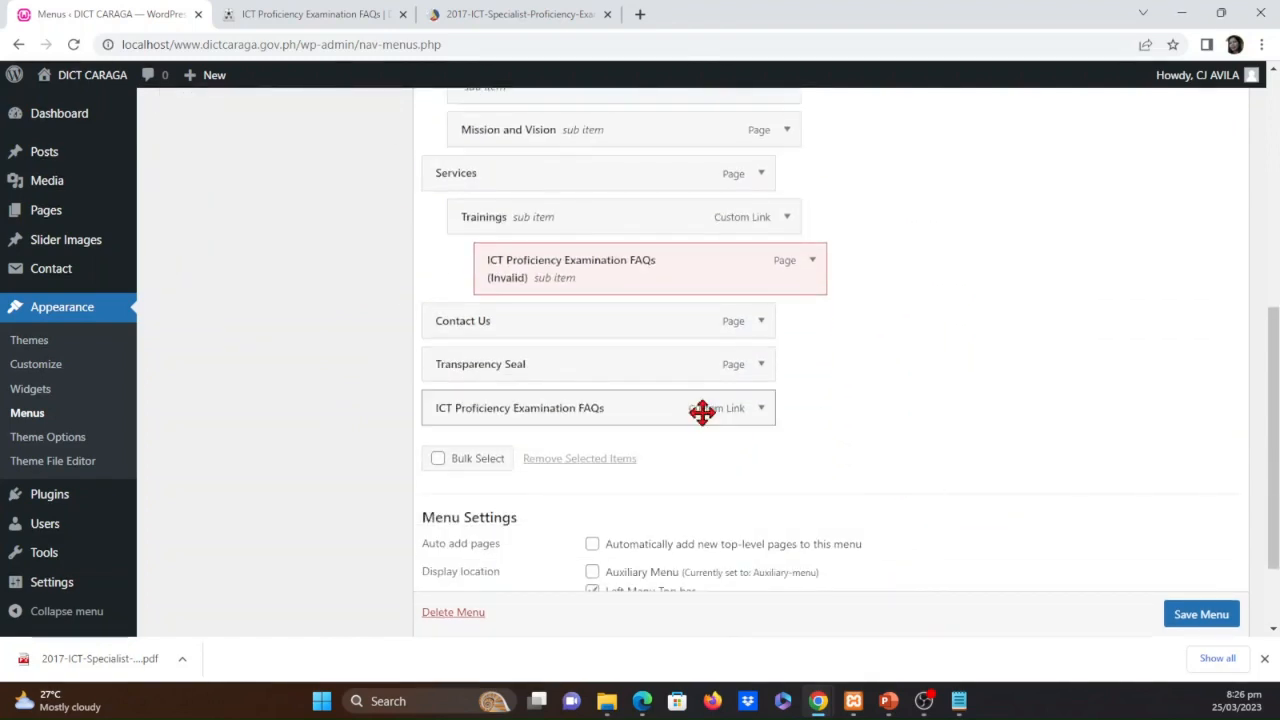
pyautogui.click(812, 260)
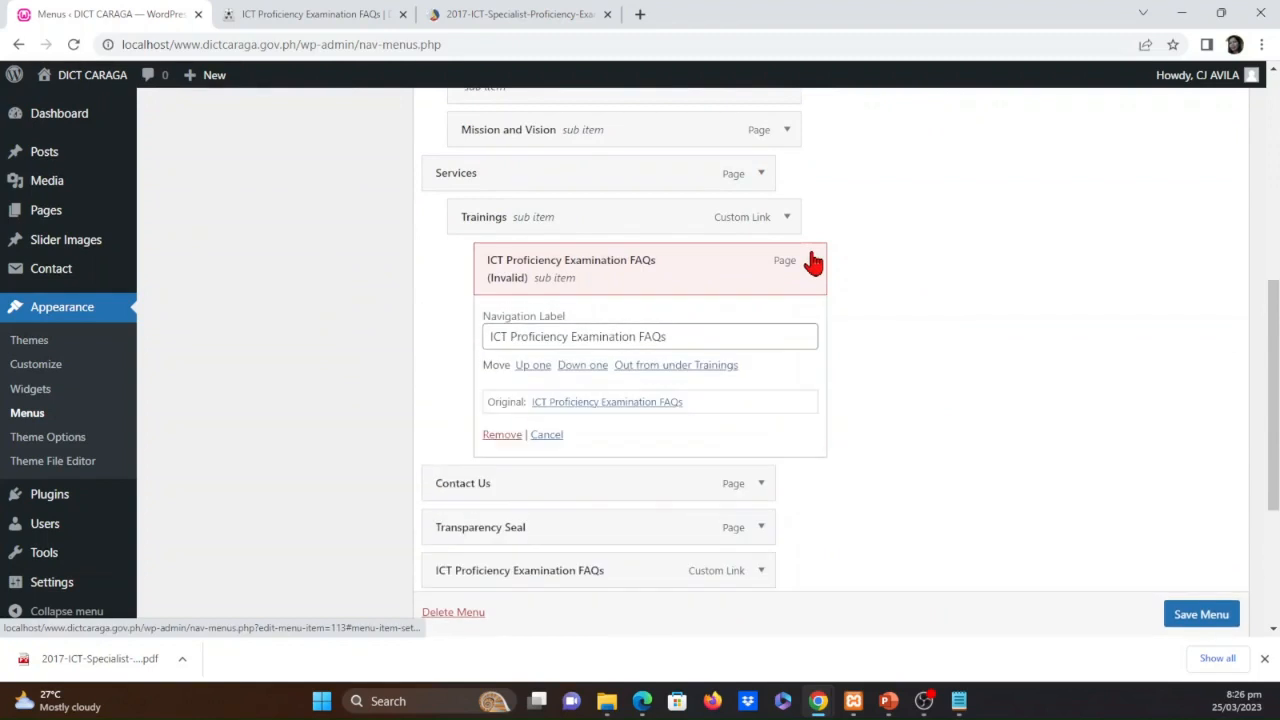
pyautogui.click(500, 436)
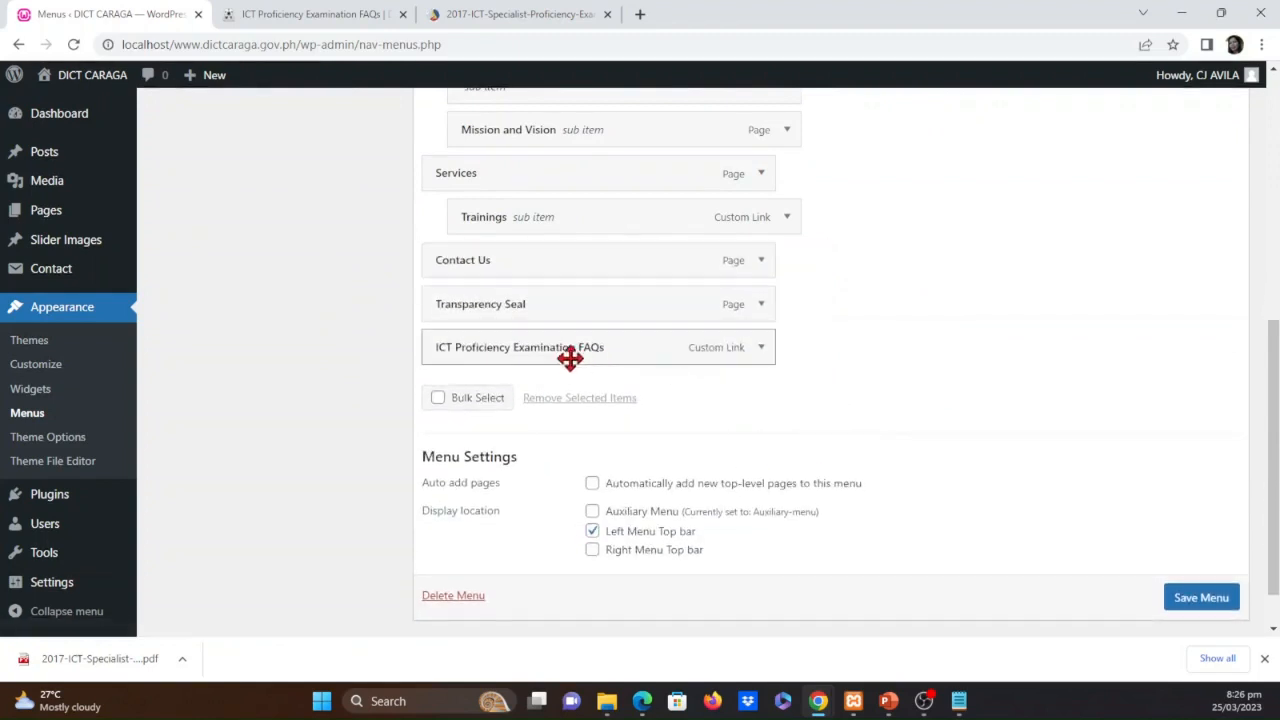
# Nest the ICT Proficiency Examination FAQs custom link under Trainings, close the original PDF's browser tab, and save the menu
pyautogui.moveTo(580, 362); pyautogui.dragTo(657, 273)
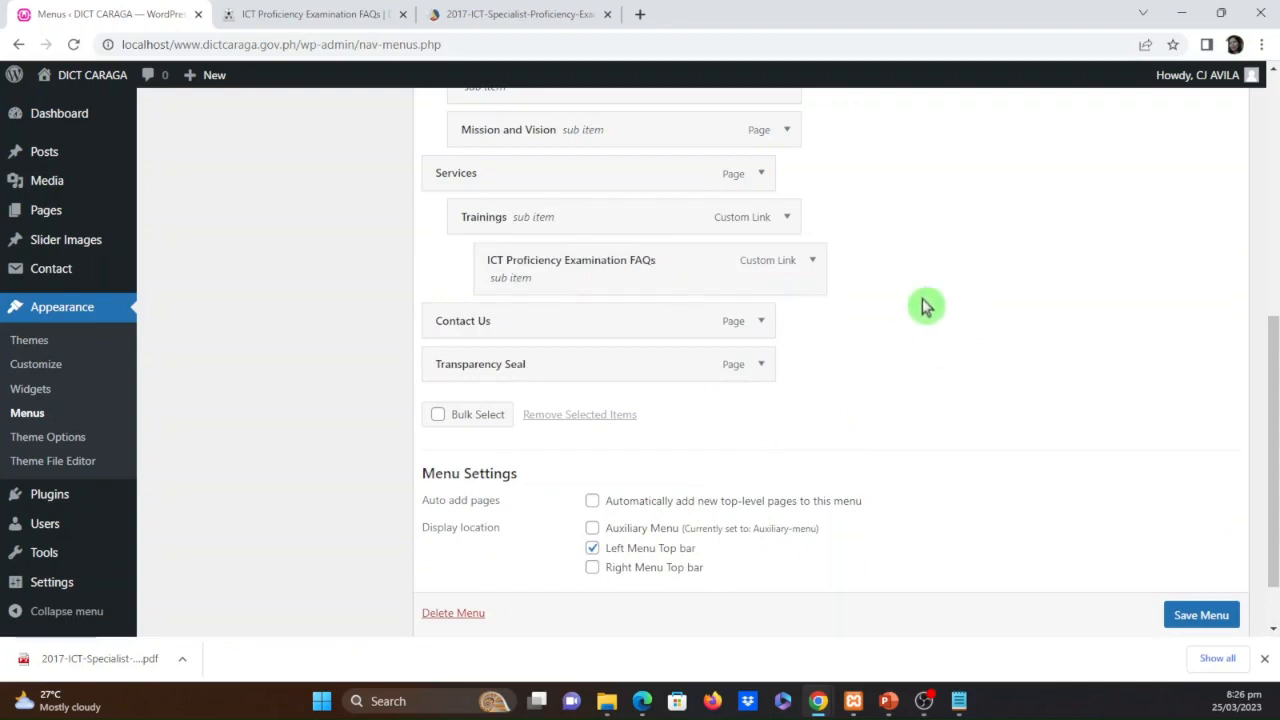
pyautogui.click(611, 15)
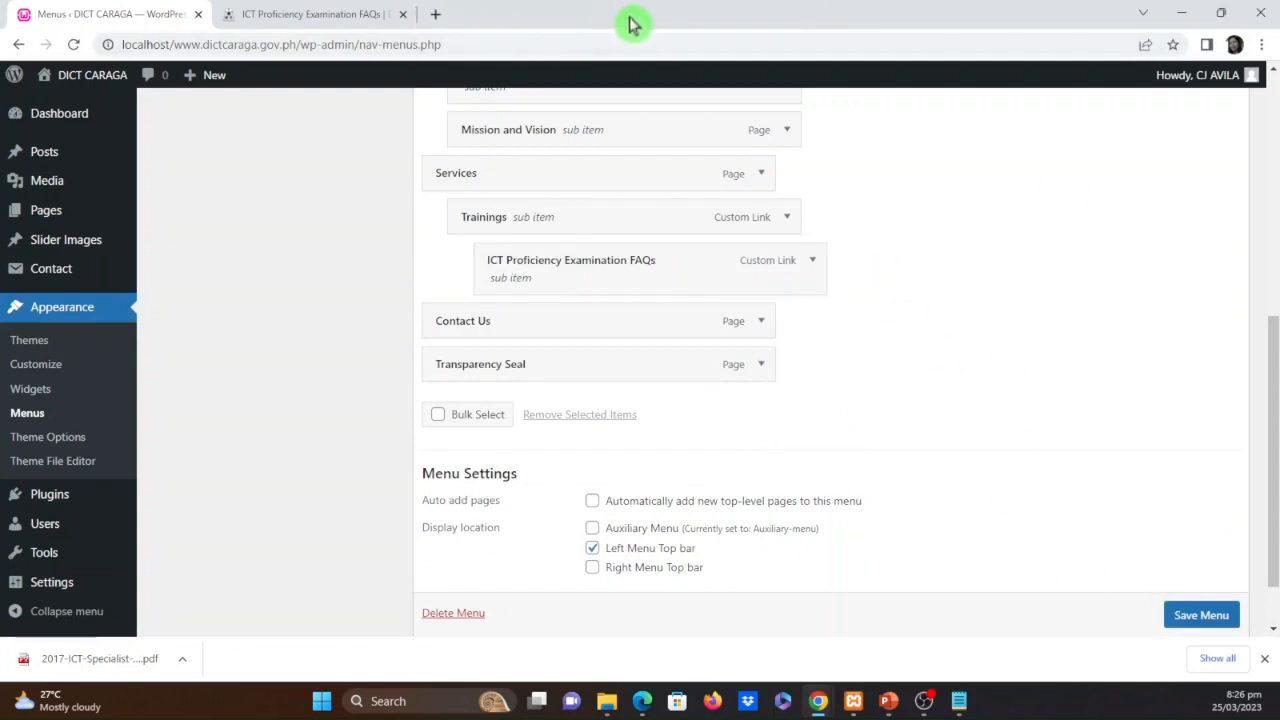
pyautogui.click(1201, 622)
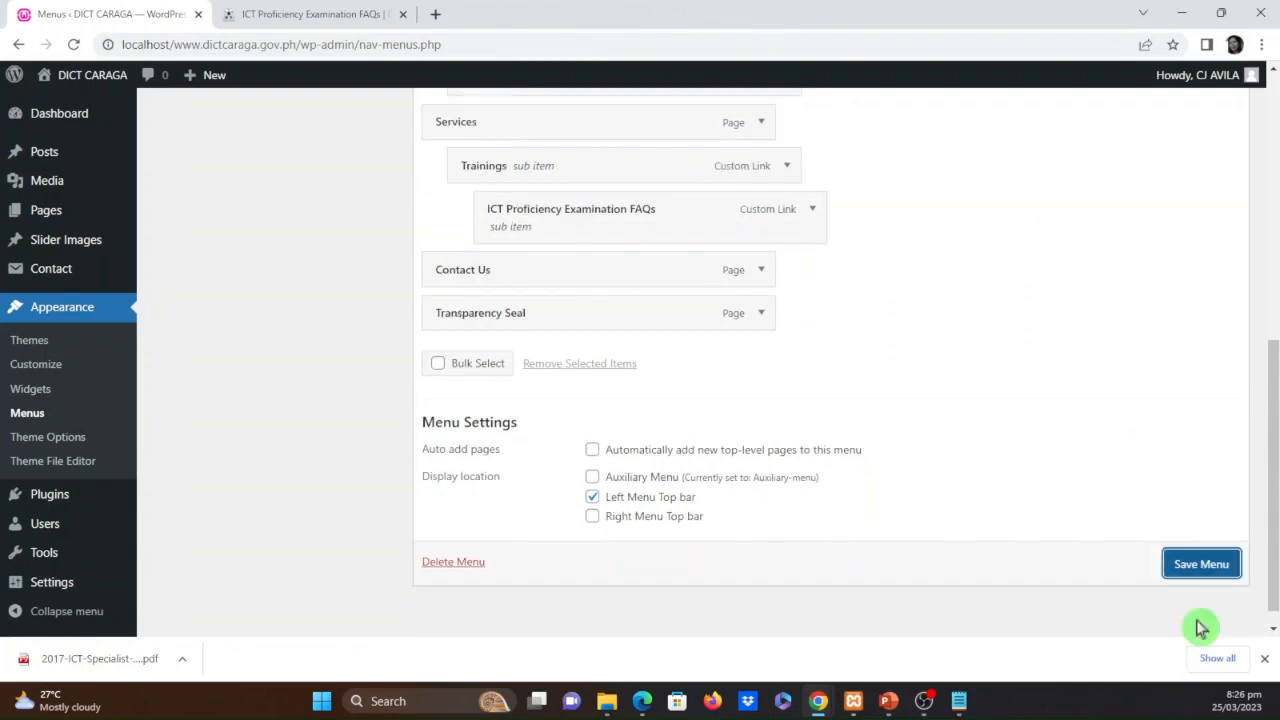
pyautogui.click(1201, 577)
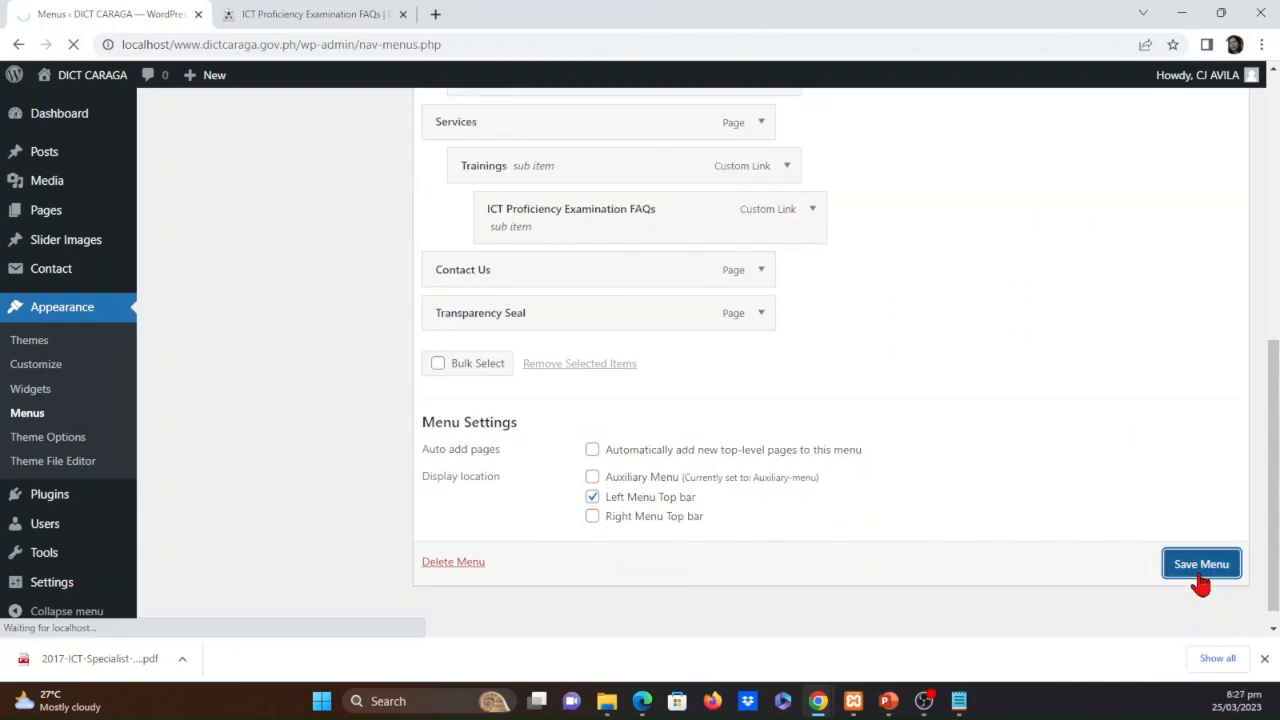
pyautogui.scroll(-4, 1043, 511)
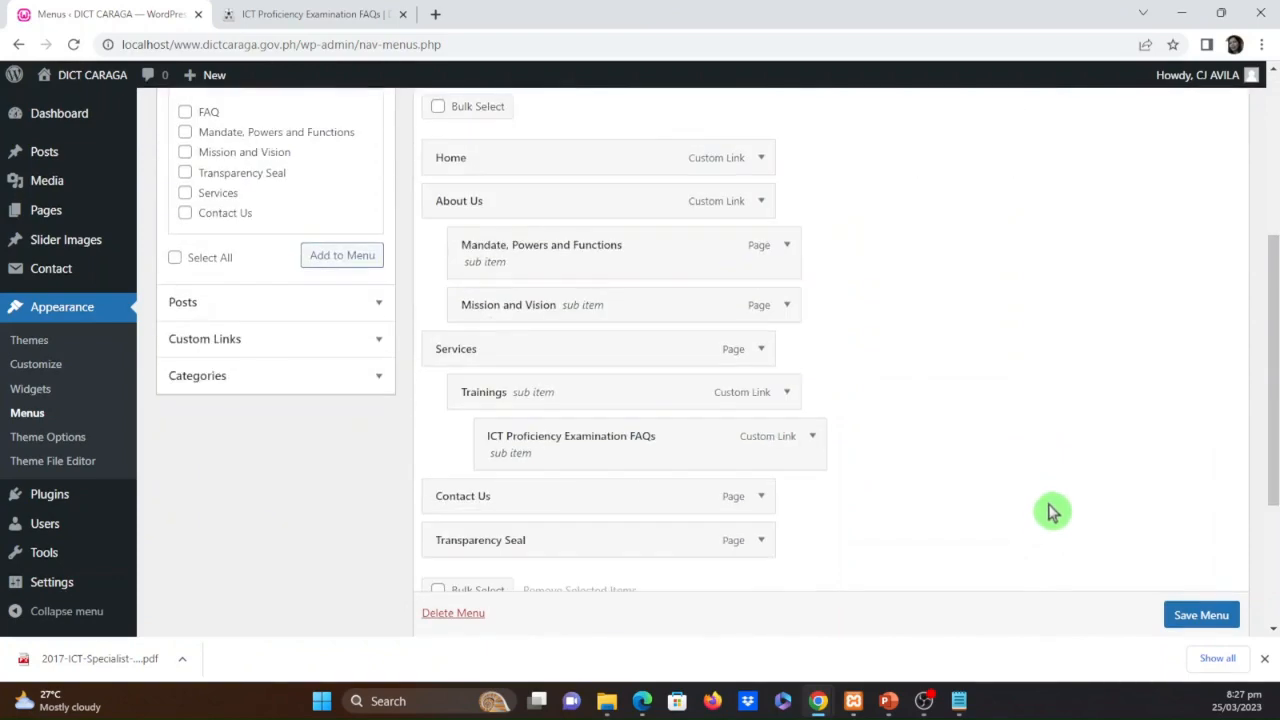
# Switch to the published site's tab, reload it and go to the site's Home page
pyautogui.click(290, 12)
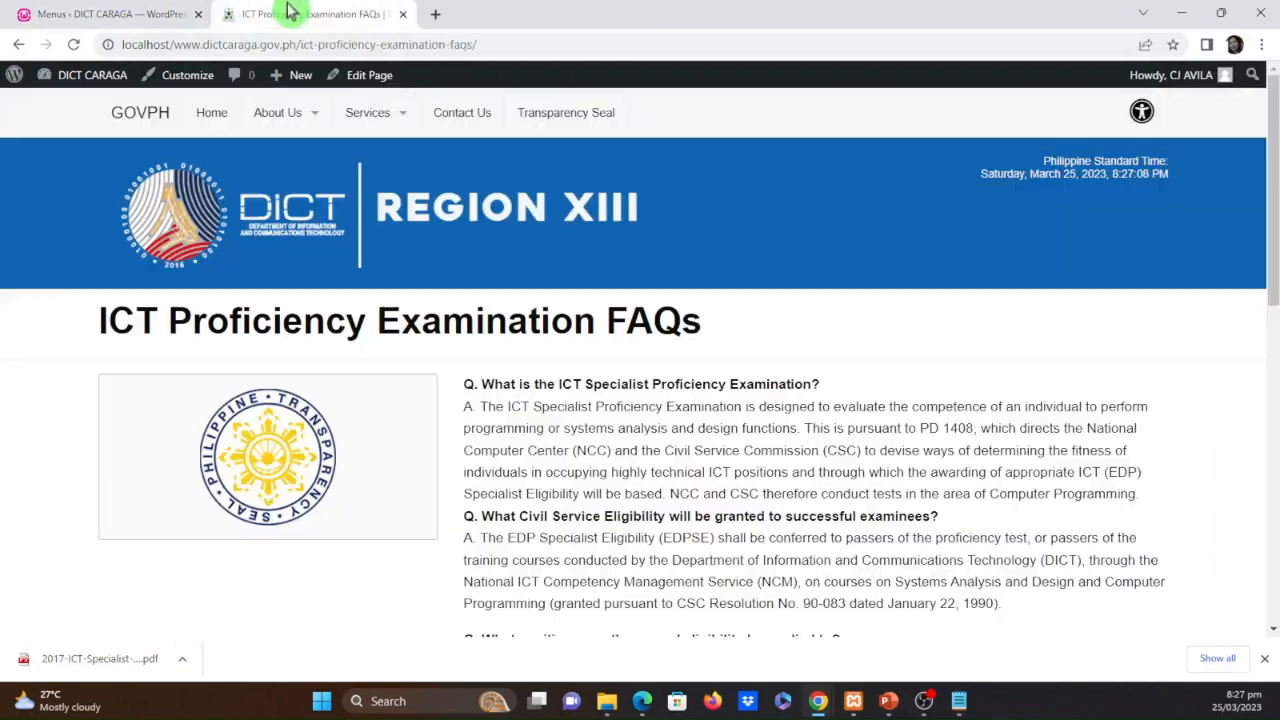
pyautogui.click(73, 46)
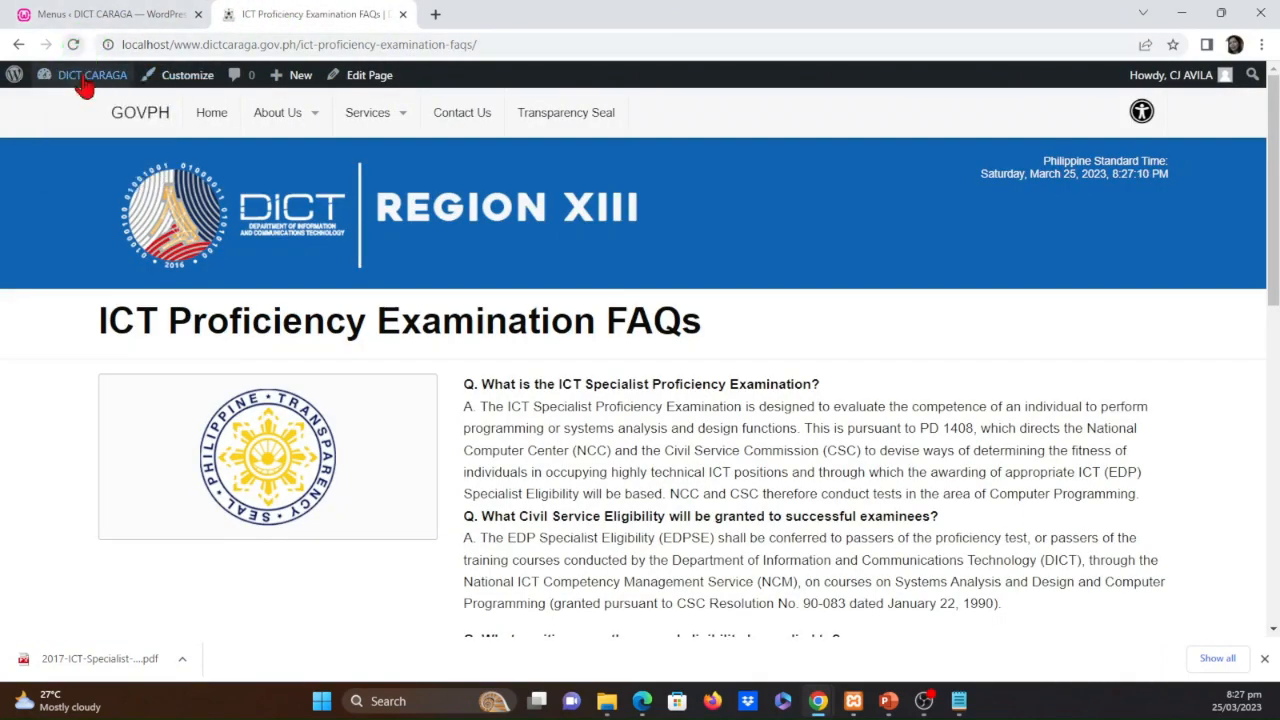
pyautogui.click(895, 433)
pyautogui.scroll(-4, 586, 450)
pyautogui.scroll(4, 658, 519)
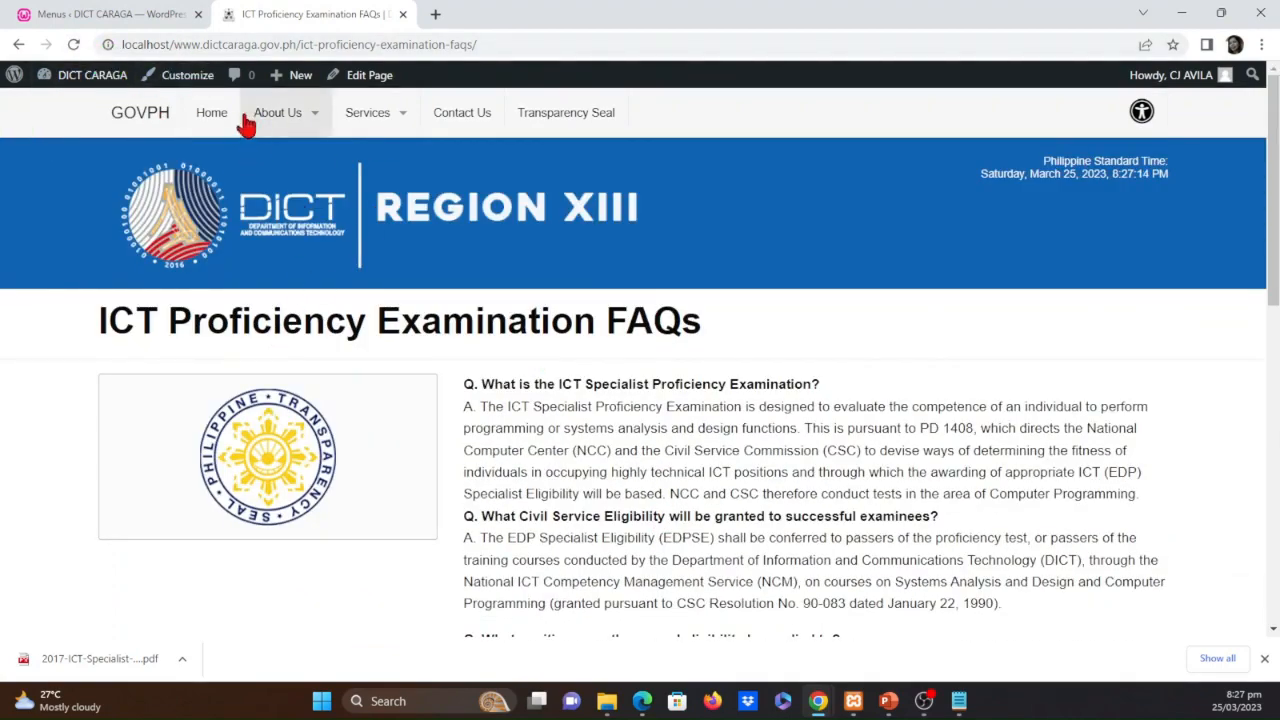
pyautogui.click(213, 118)
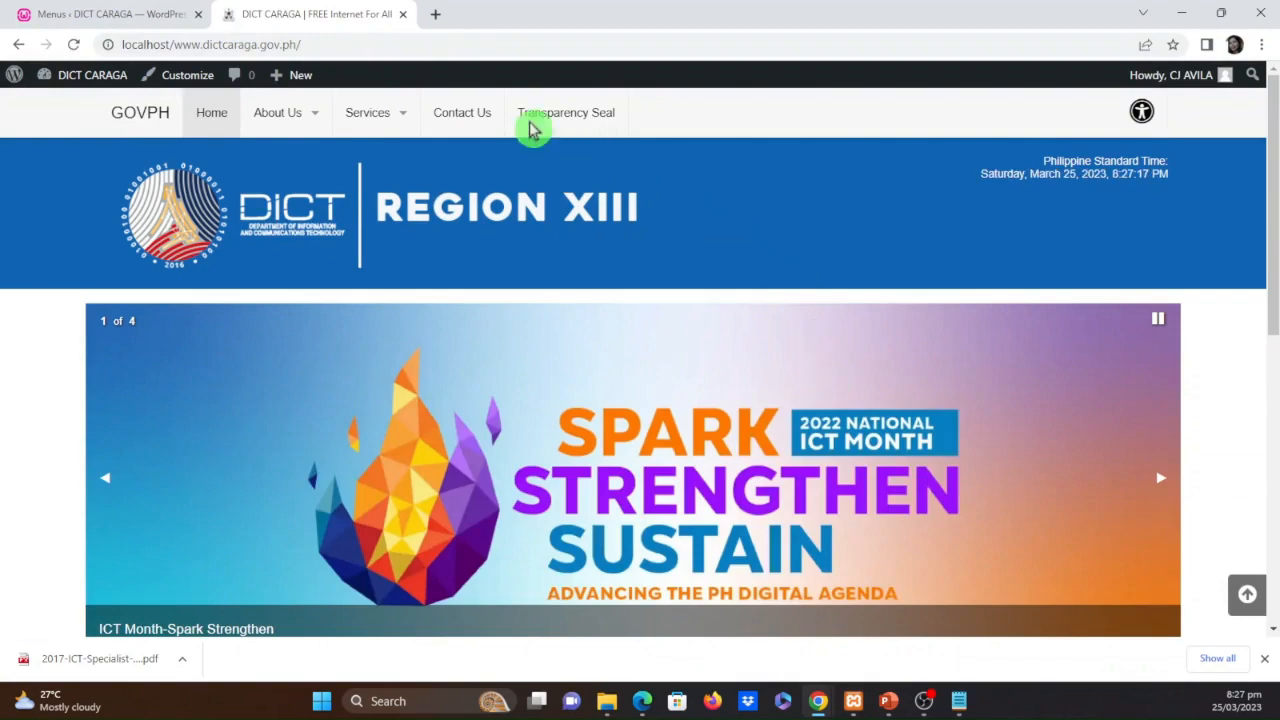
# Follow Services > Trainings > ICT Proficiency Examination FAQs on the site, open the linked PDF, and return to its attachment page
pyautogui.moveTo(403, 125)
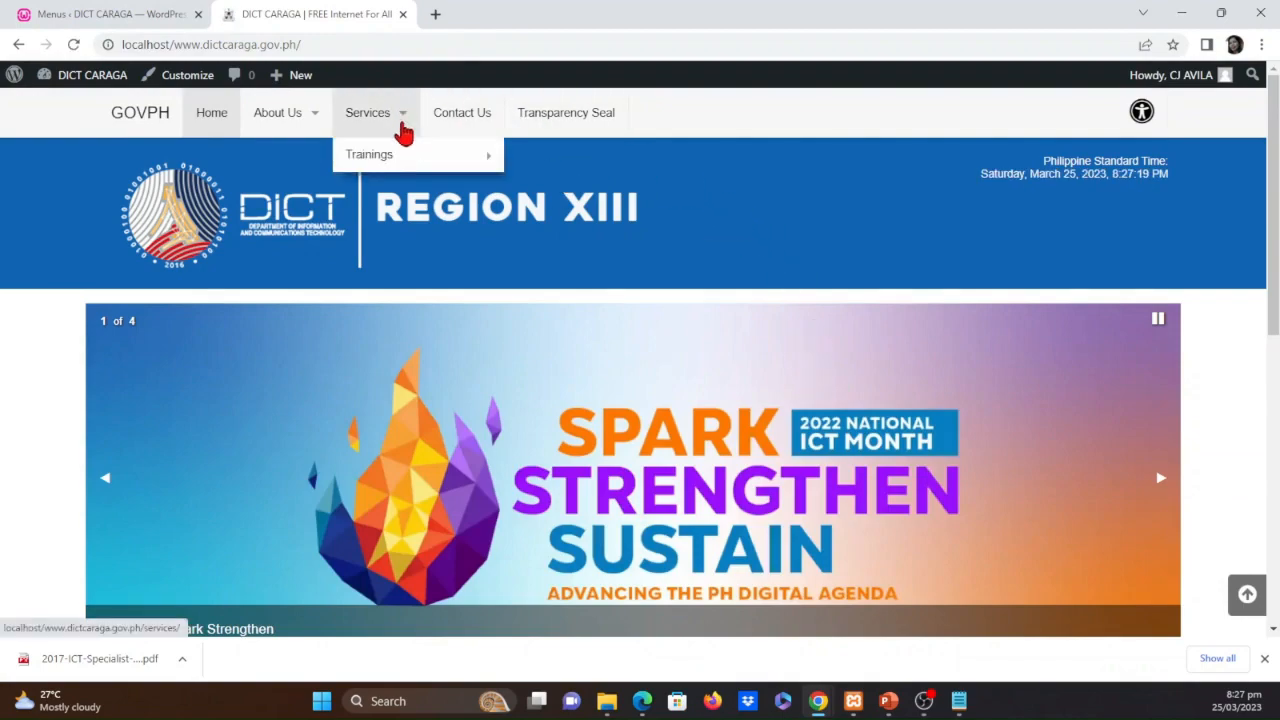
pyautogui.moveTo(418, 168)
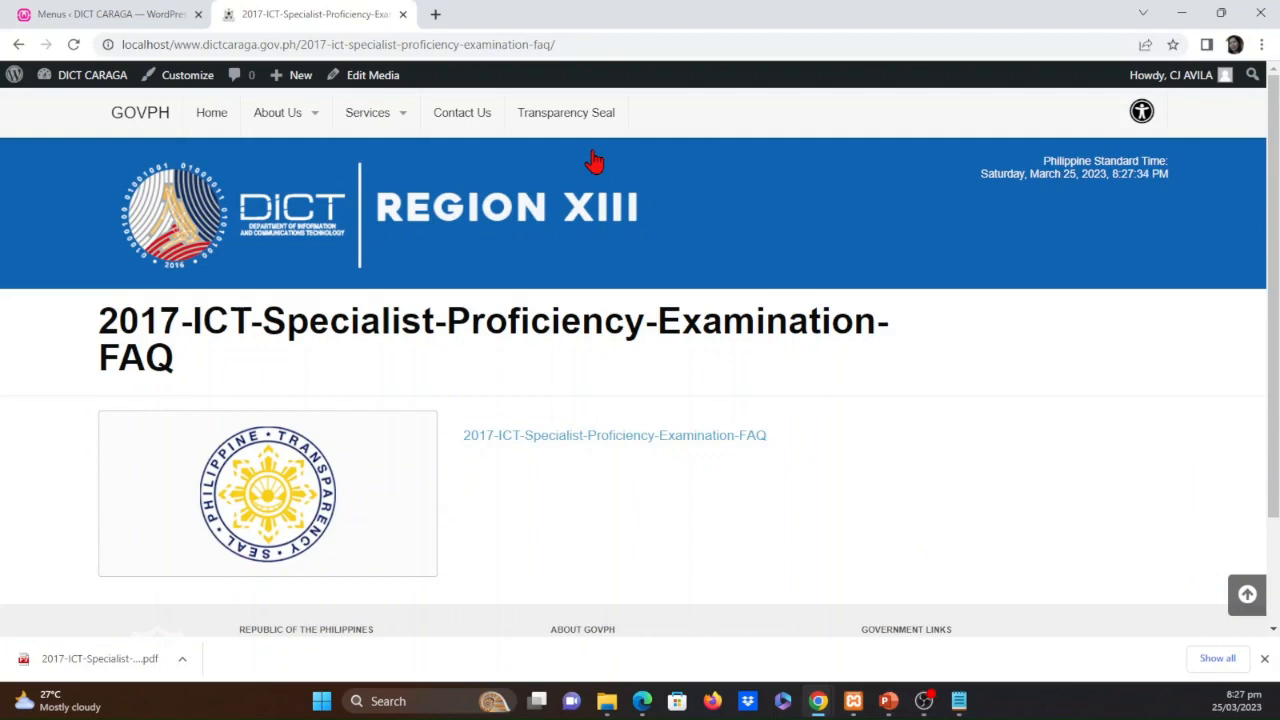
pyautogui.click(562, 444)
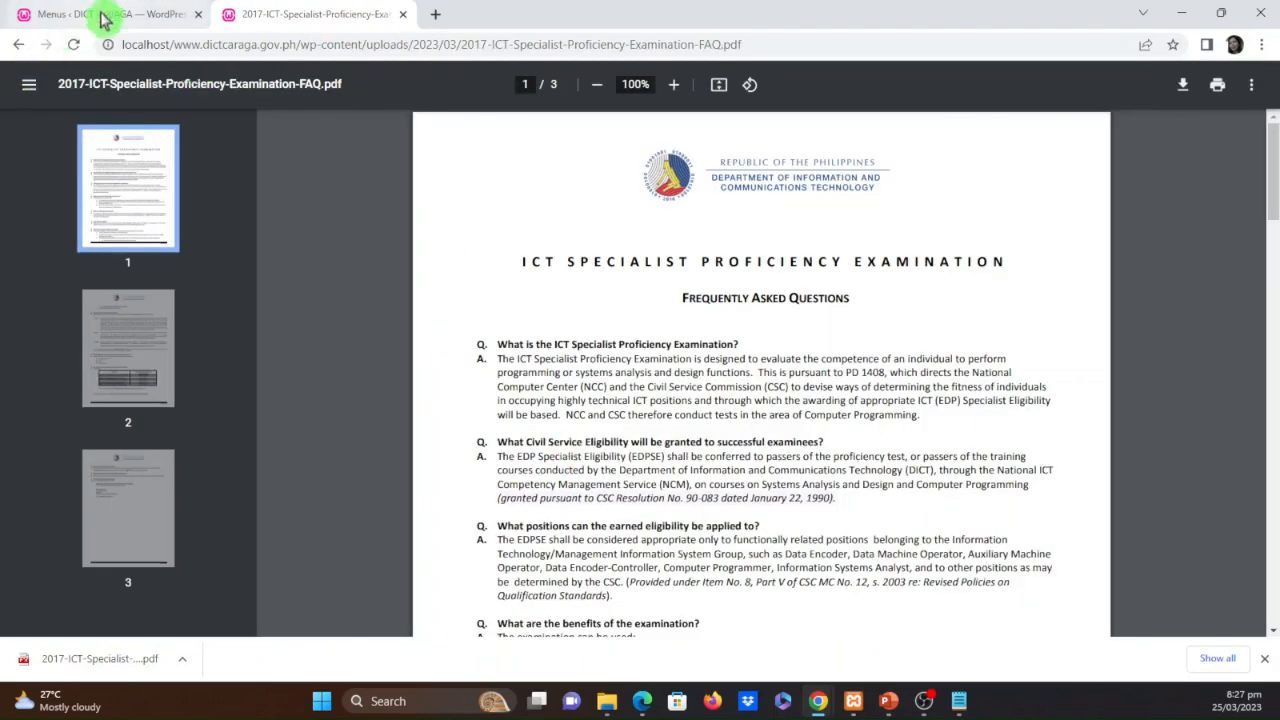
pyautogui.click(21, 48)
pyautogui.scroll(-2, 680, 545)
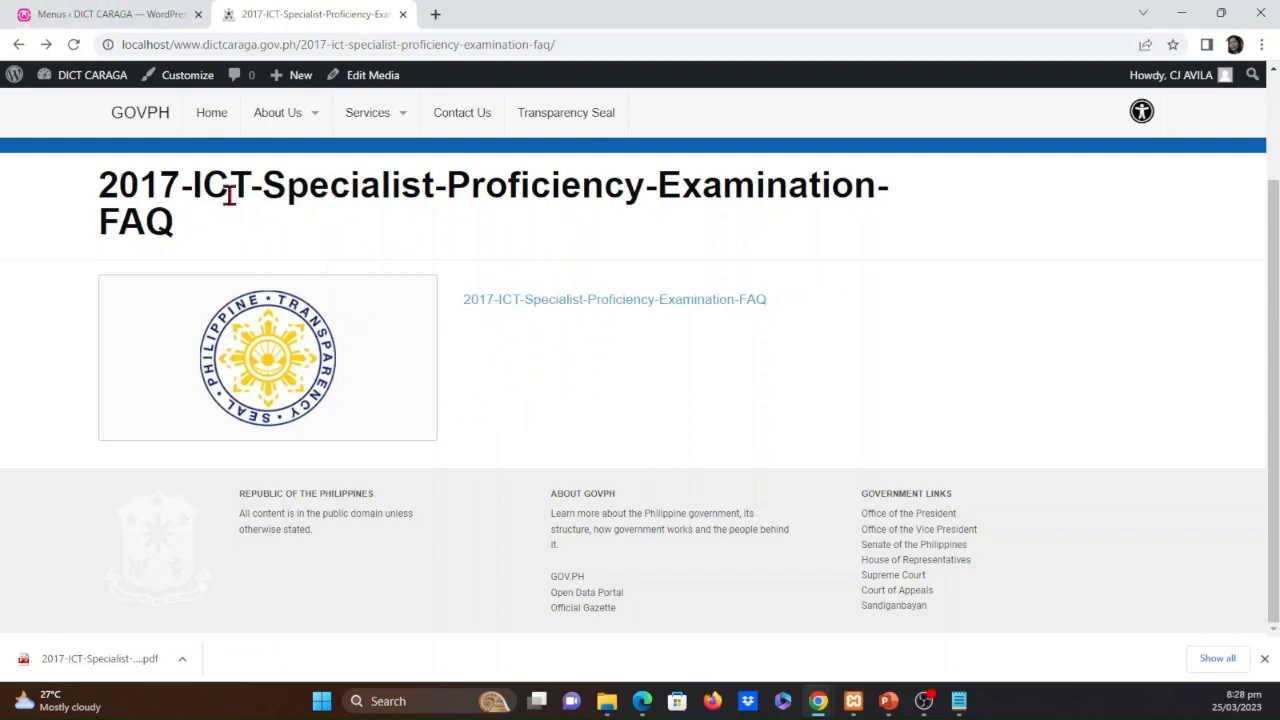
# Edit the PDF's media entry, remove the "2017-" prefix so the title reads "ICT-Specialist-Proficiency-Examination-FAQ", and update it
pyautogui.moveTo(258, 184); pyautogui.dragTo(63, 169)
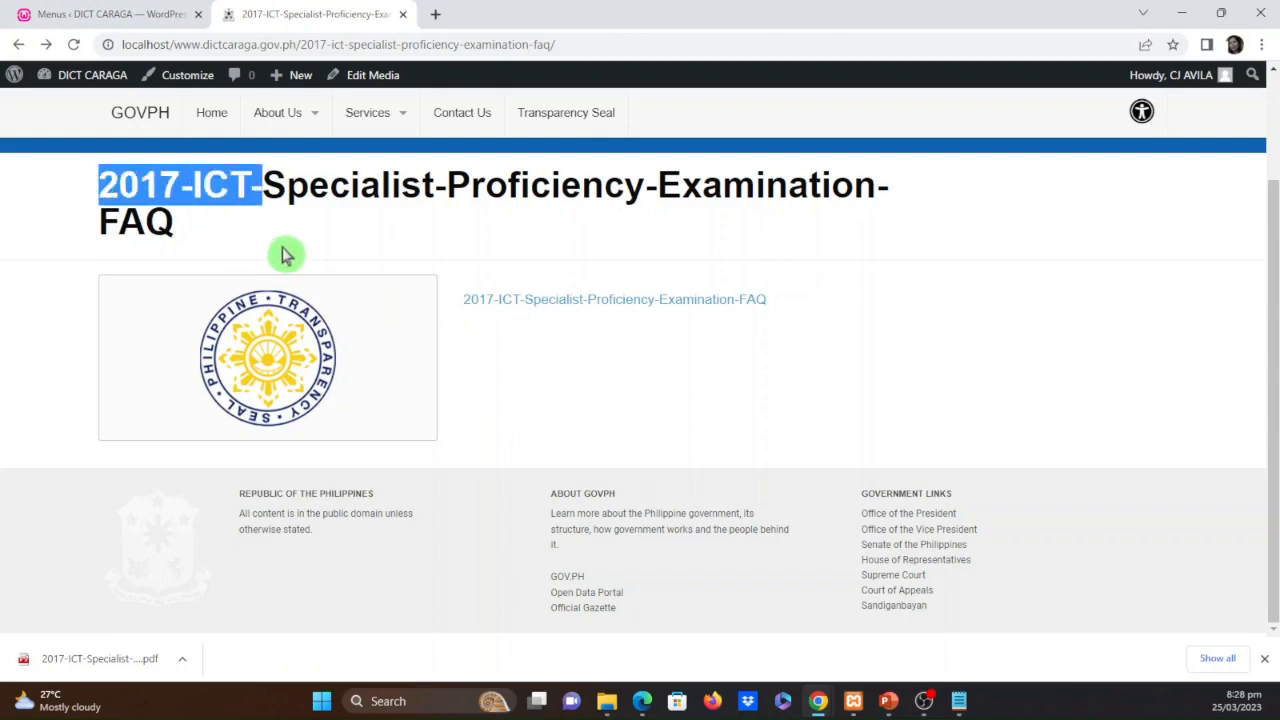
pyautogui.click(322, 190)
pyautogui.moveTo(374, 103)
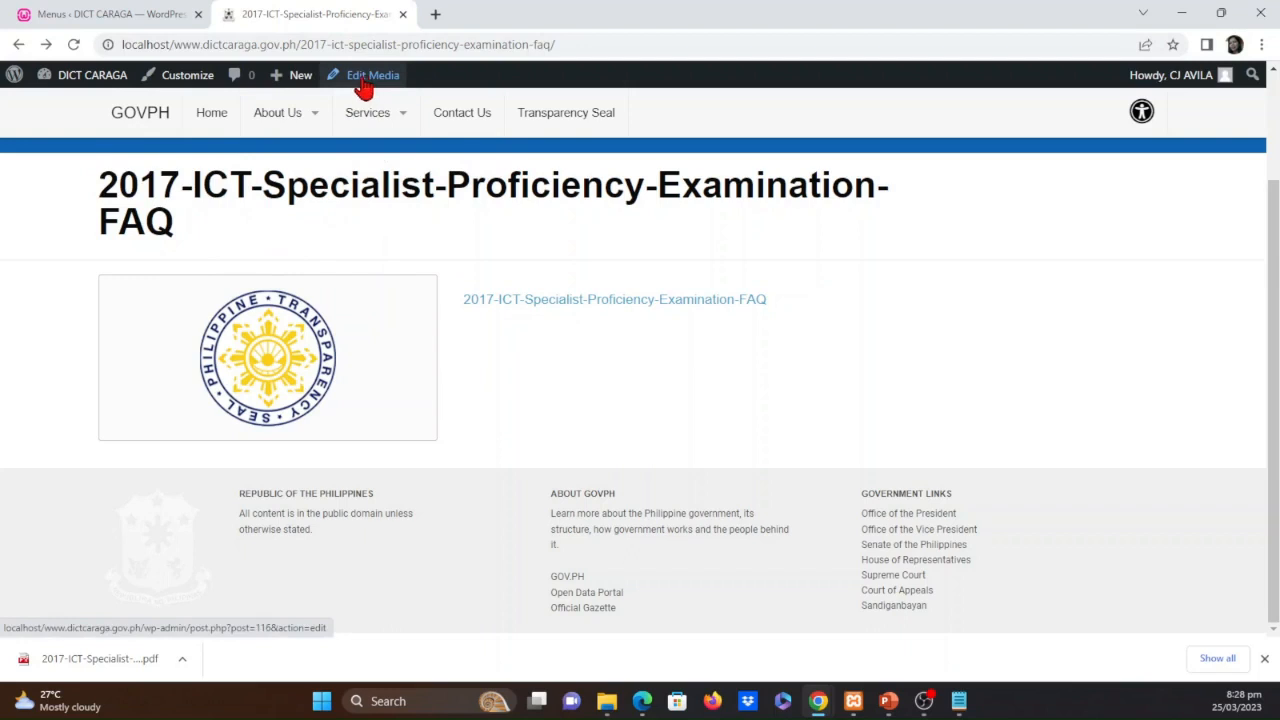
pyautogui.click(349, 82)
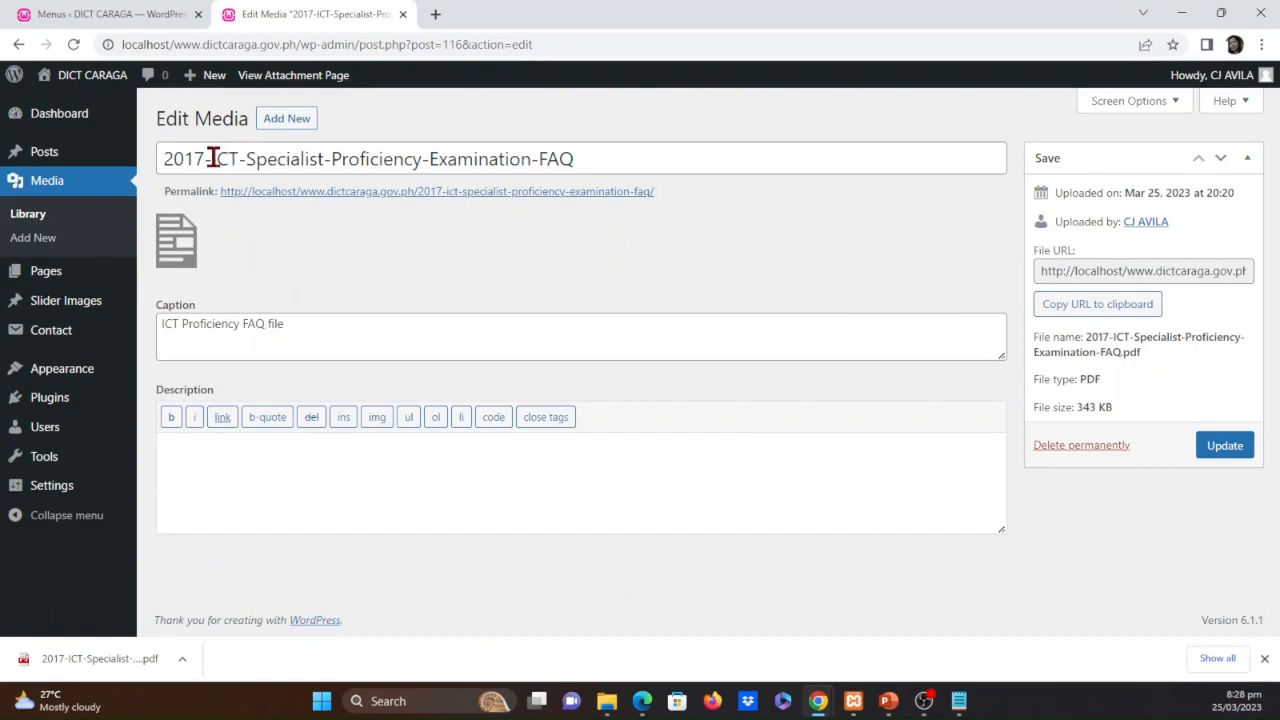
pyautogui.moveTo(212, 159); pyautogui.dragTo(155, 158)
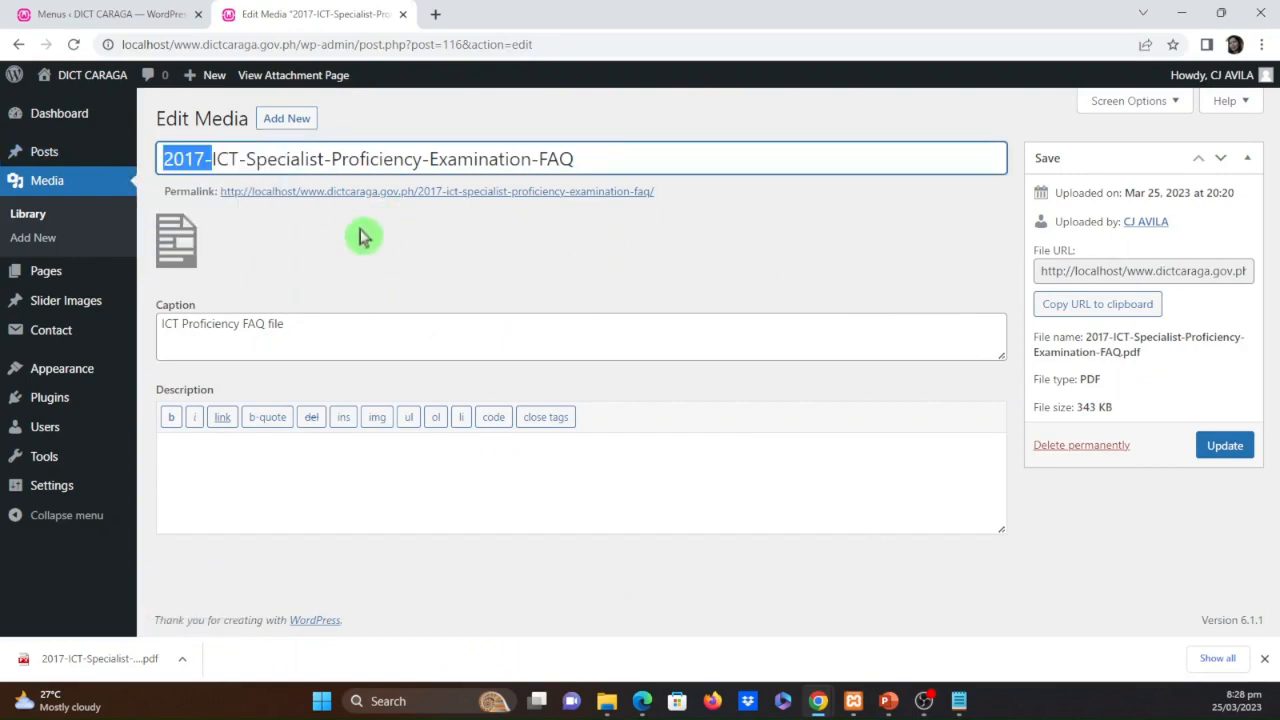
pyautogui.press('BackSpace')
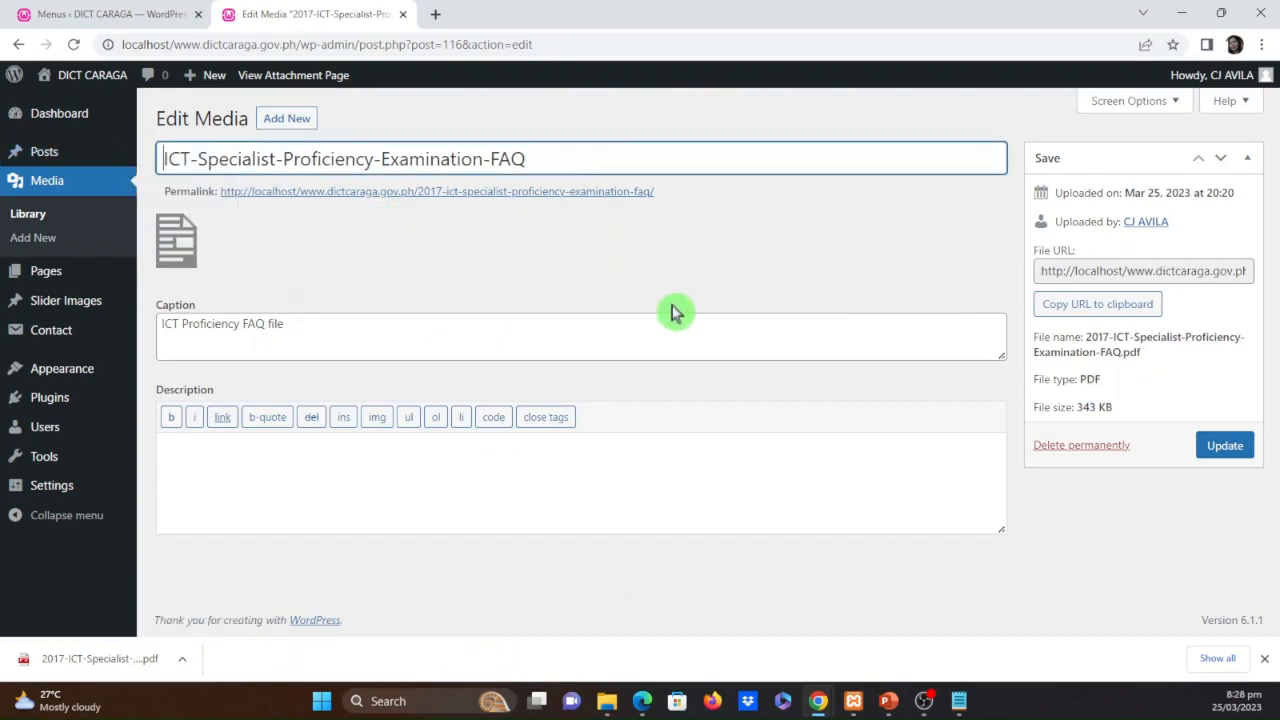
pyautogui.click(520, 268)
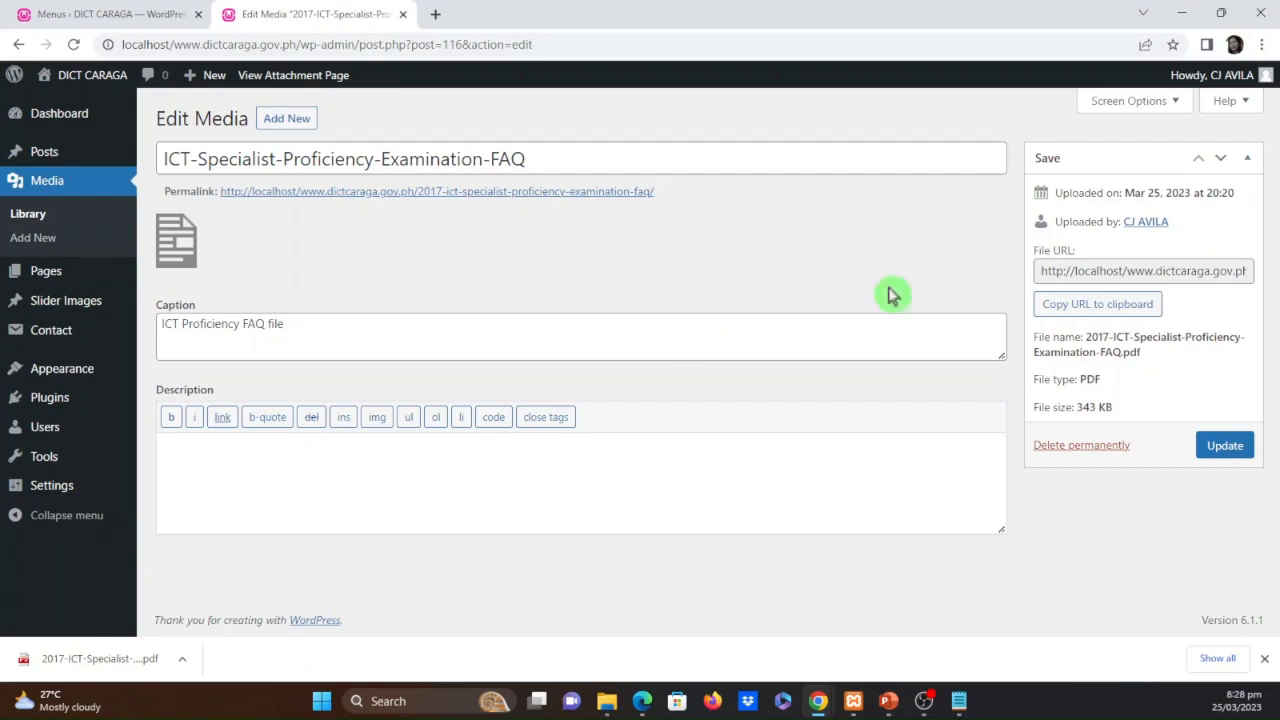
pyautogui.click(1228, 447)
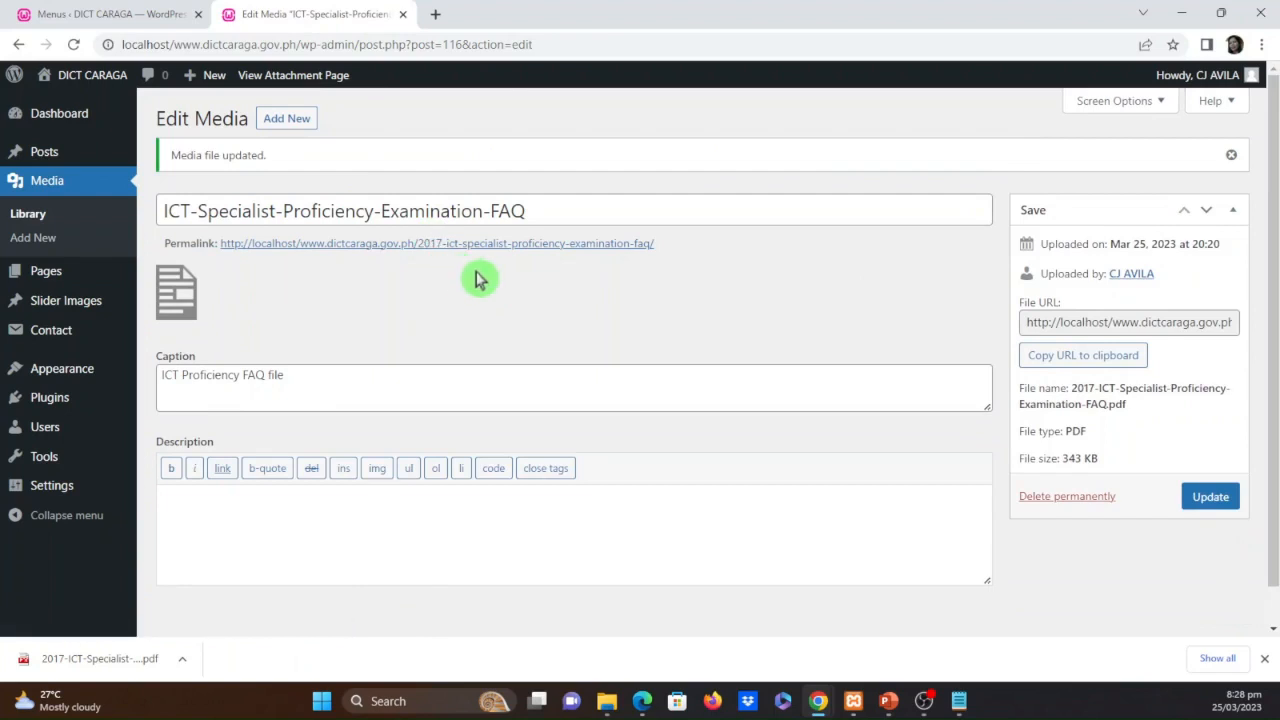
# Open the site in a new browser tab and check the page behind Services > Trainings > ICT Proficiency Examination FAQs
pyautogui.click(76, 117)
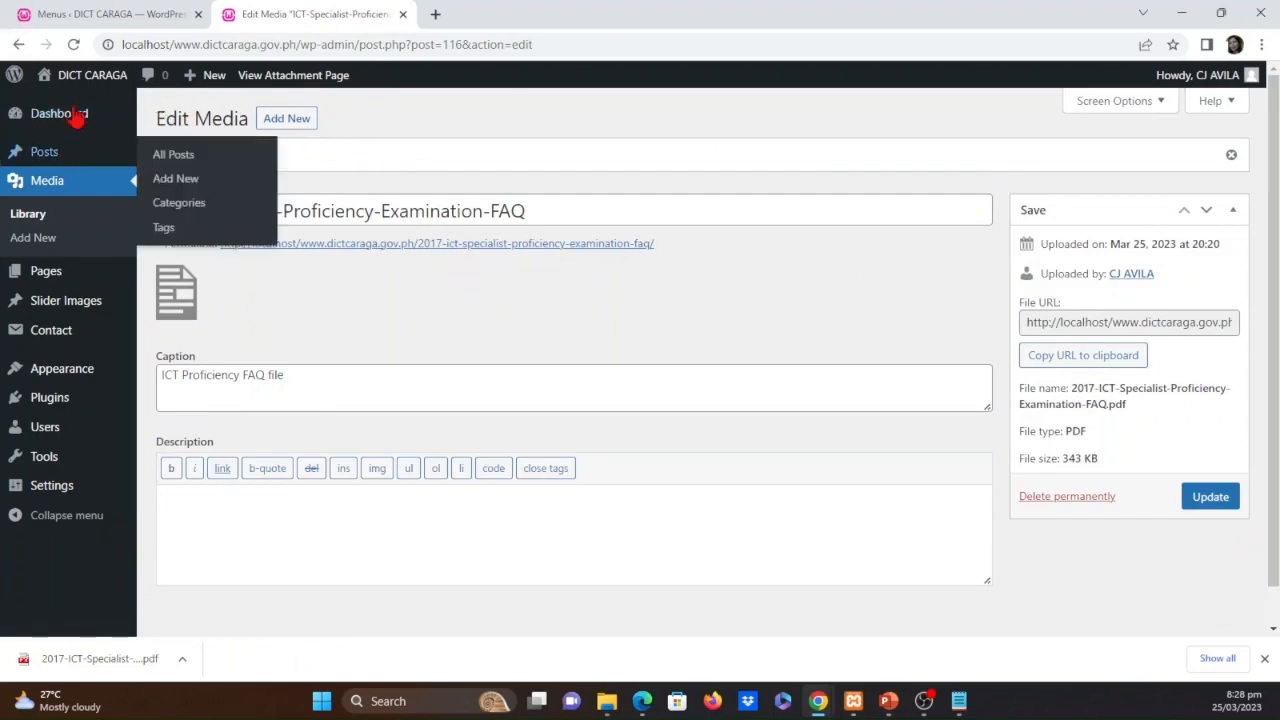
pyautogui.rightClick(64, 113)
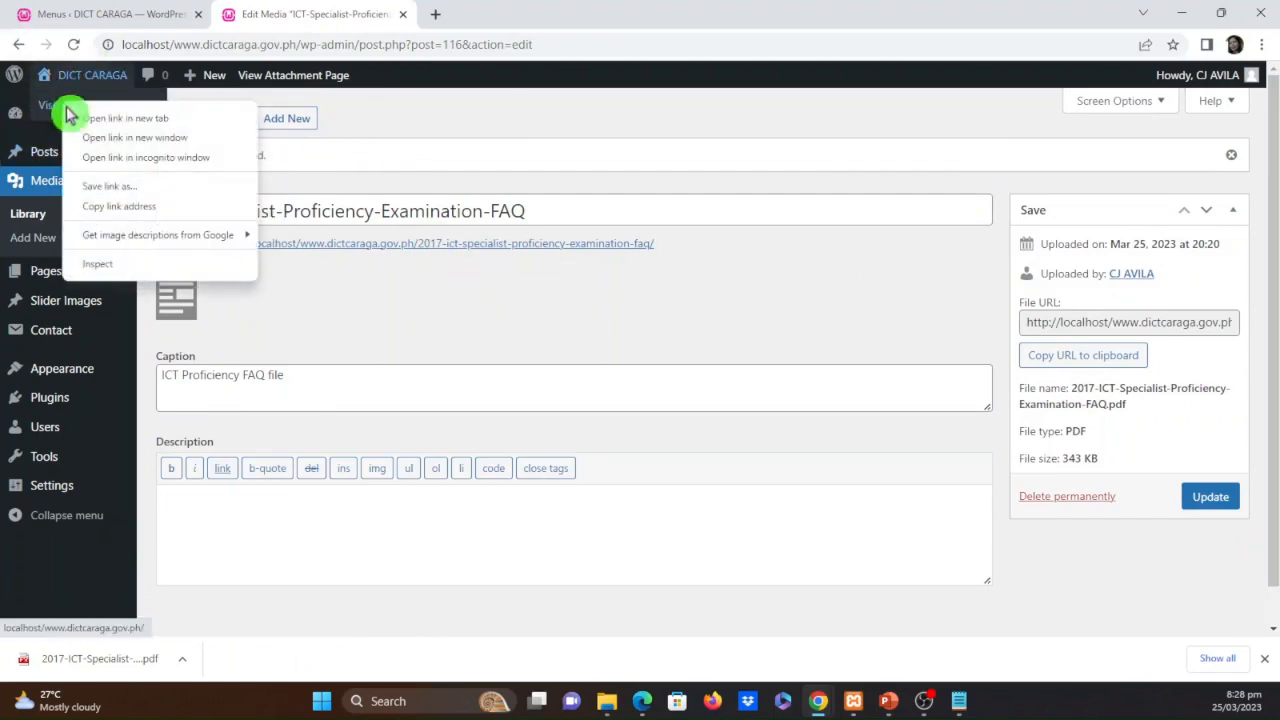
pyautogui.click(100, 120)
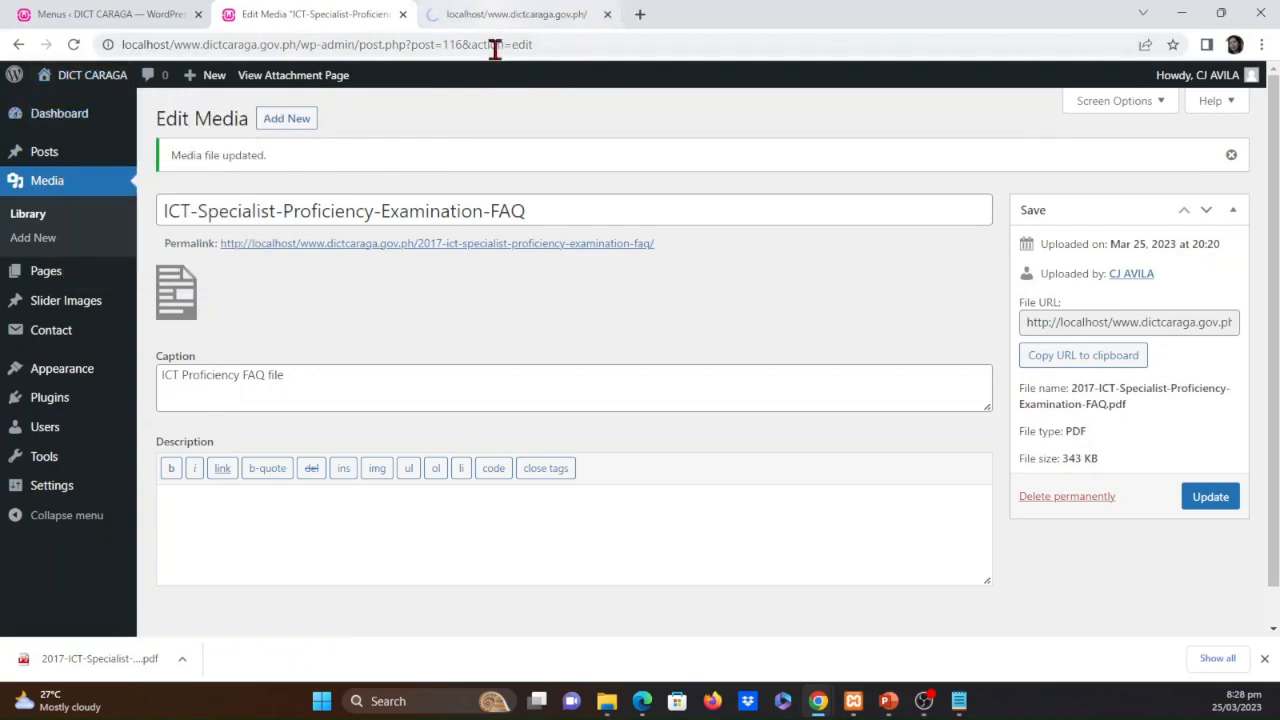
pyautogui.click(480, 20)
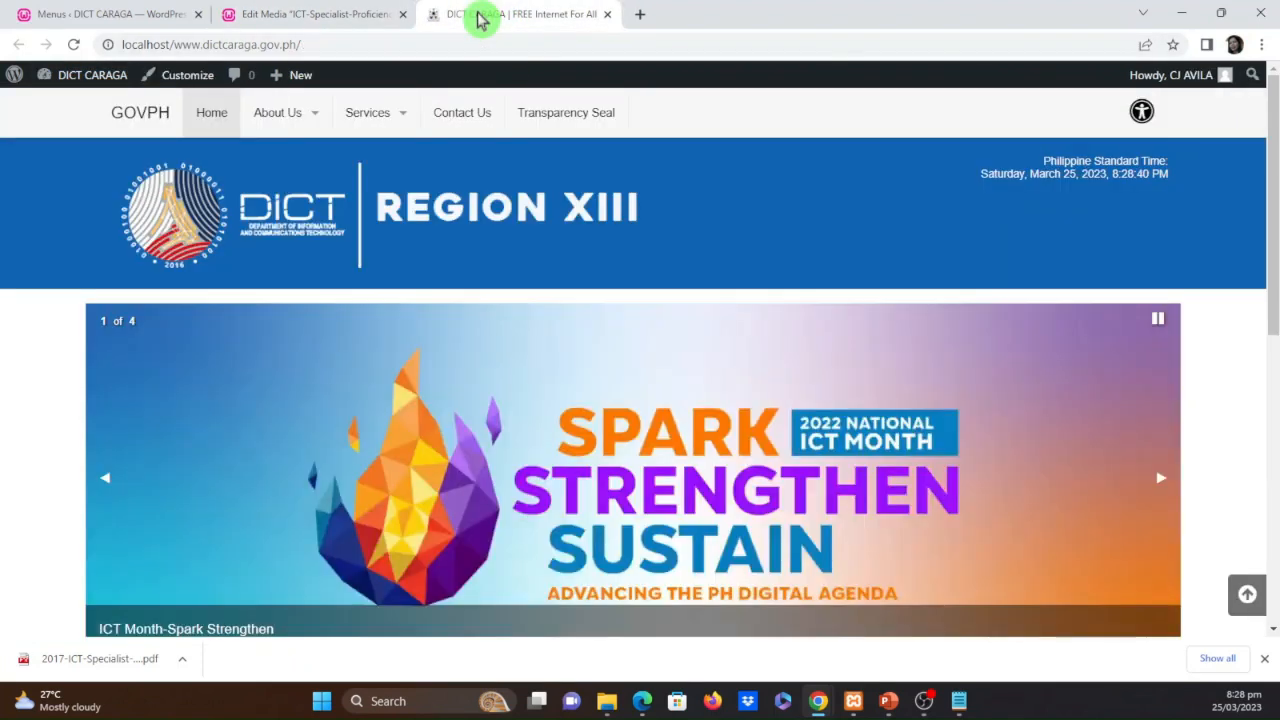
pyautogui.moveTo(407, 115)
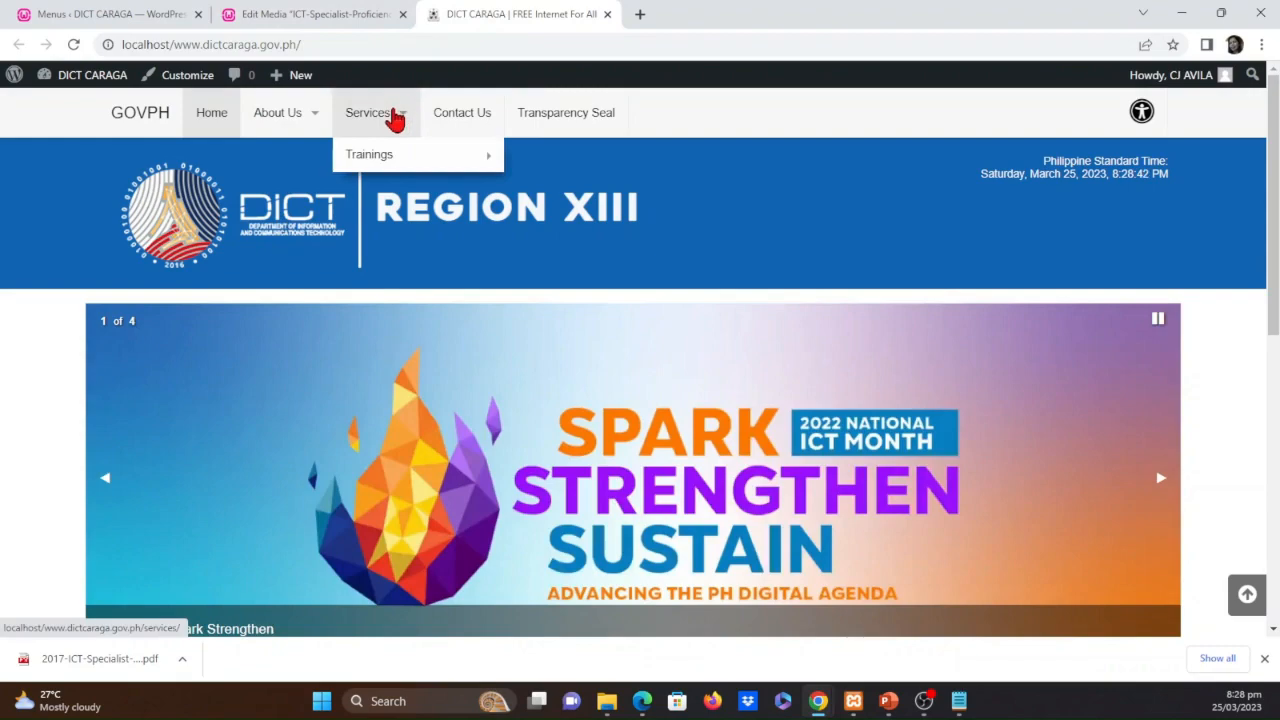
pyautogui.moveTo(400, 157)
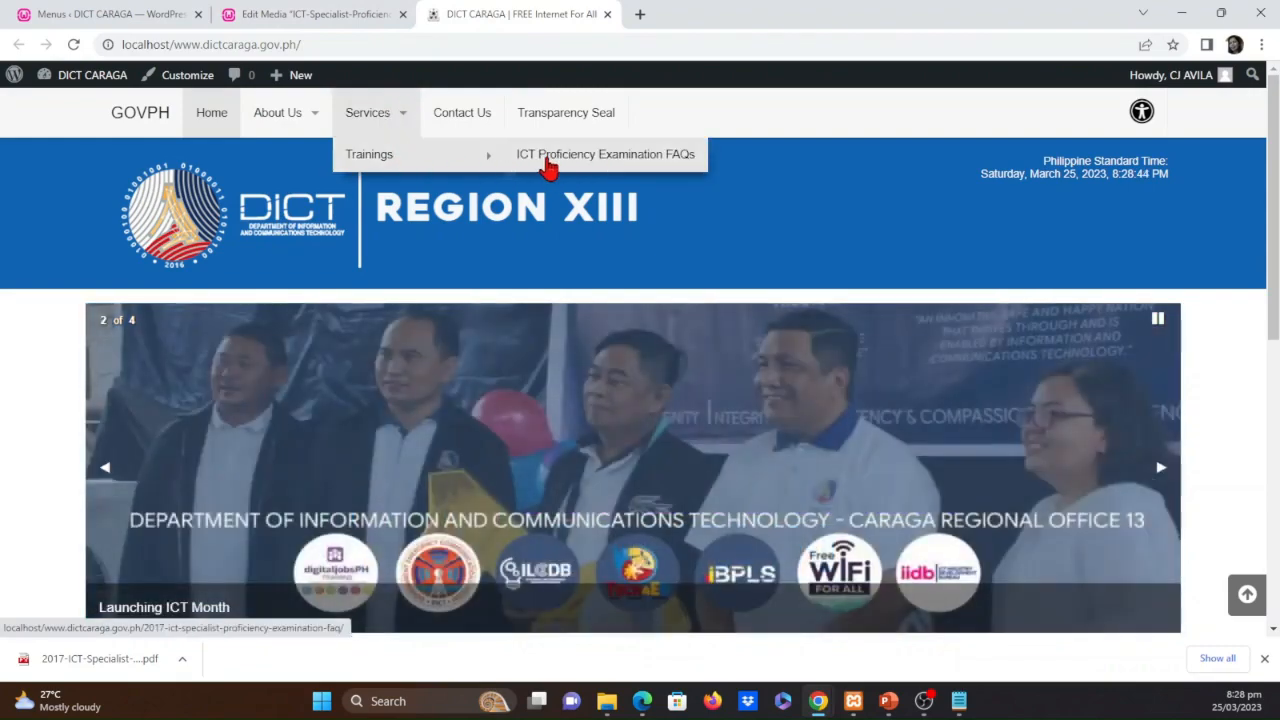
pyautogui.click(548, 160)
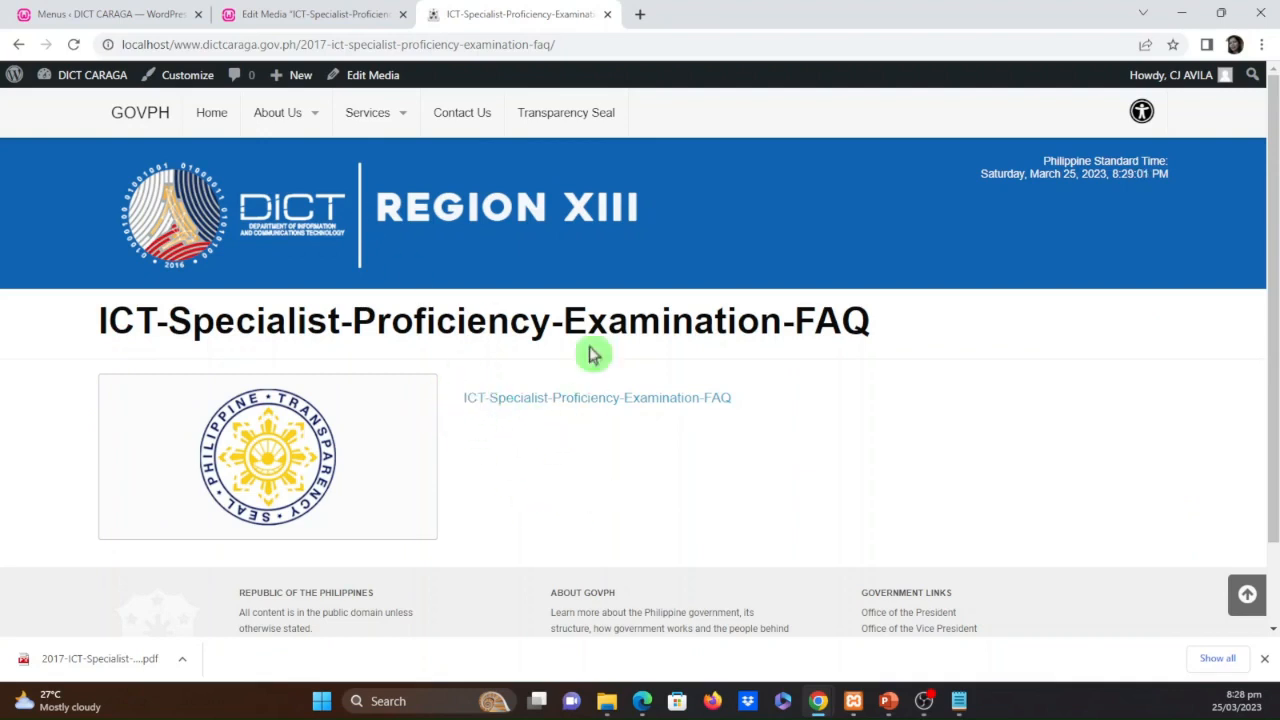
# Open the "LIST OF APPROVED WORDPRESS PLUGINS BY GWHS" document in Word, select the Embed PDF Viewer entry, and return to the browser
pyautogui.click(310, 12)
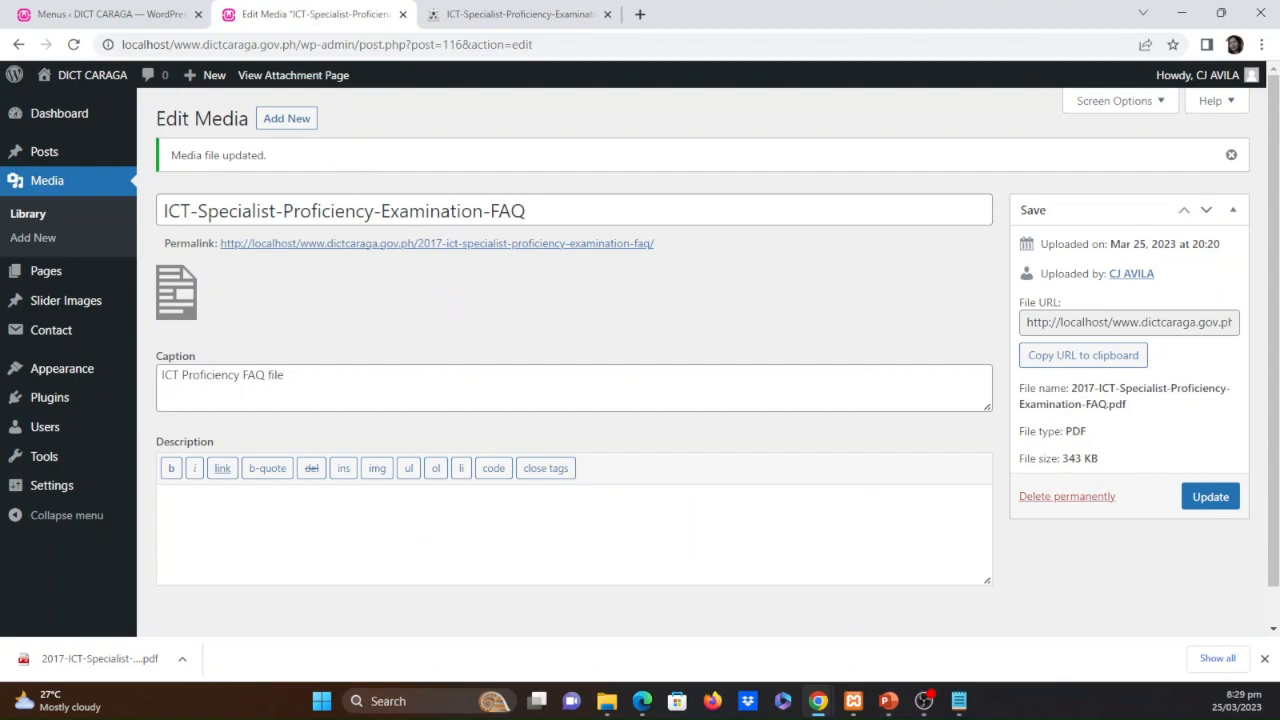
pyautogui.hotkey('alt', 'Tab')
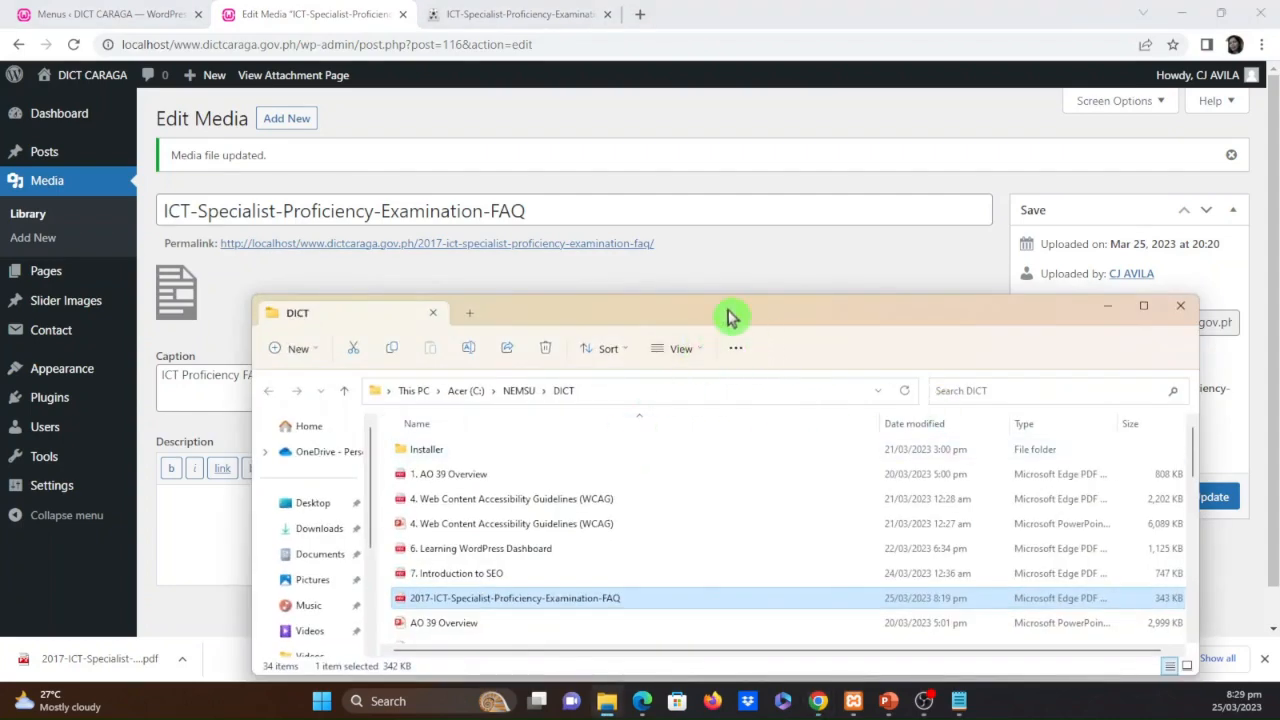
pyautogui.moveTo(732, 318); pyautogui.dragTo(0, 250)
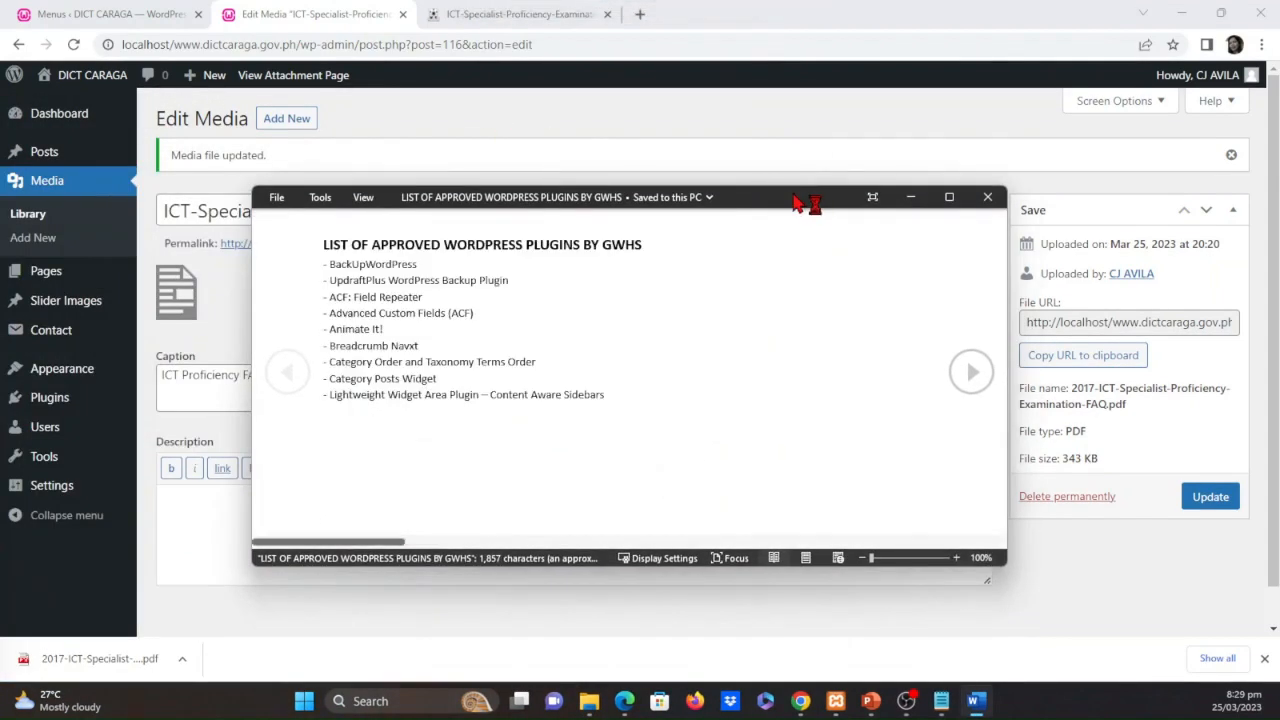
pyautogui.click(949, 198)
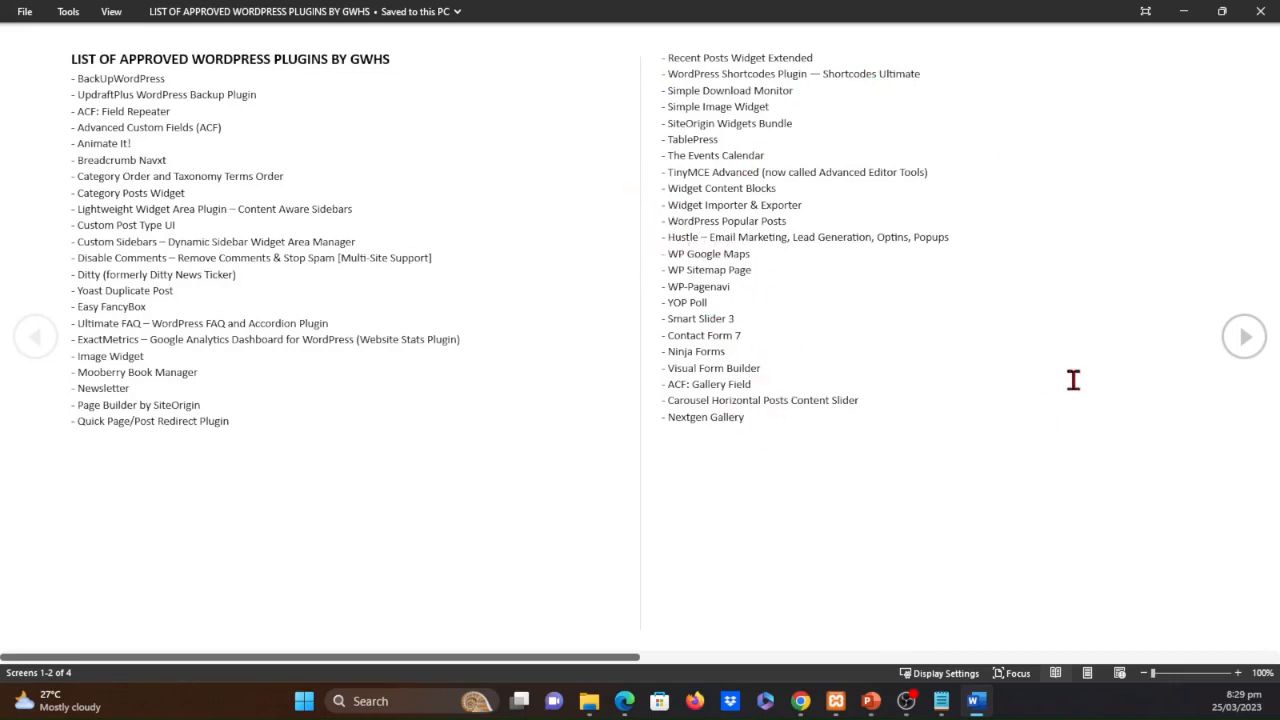
pyautogui.click(1244, 340)
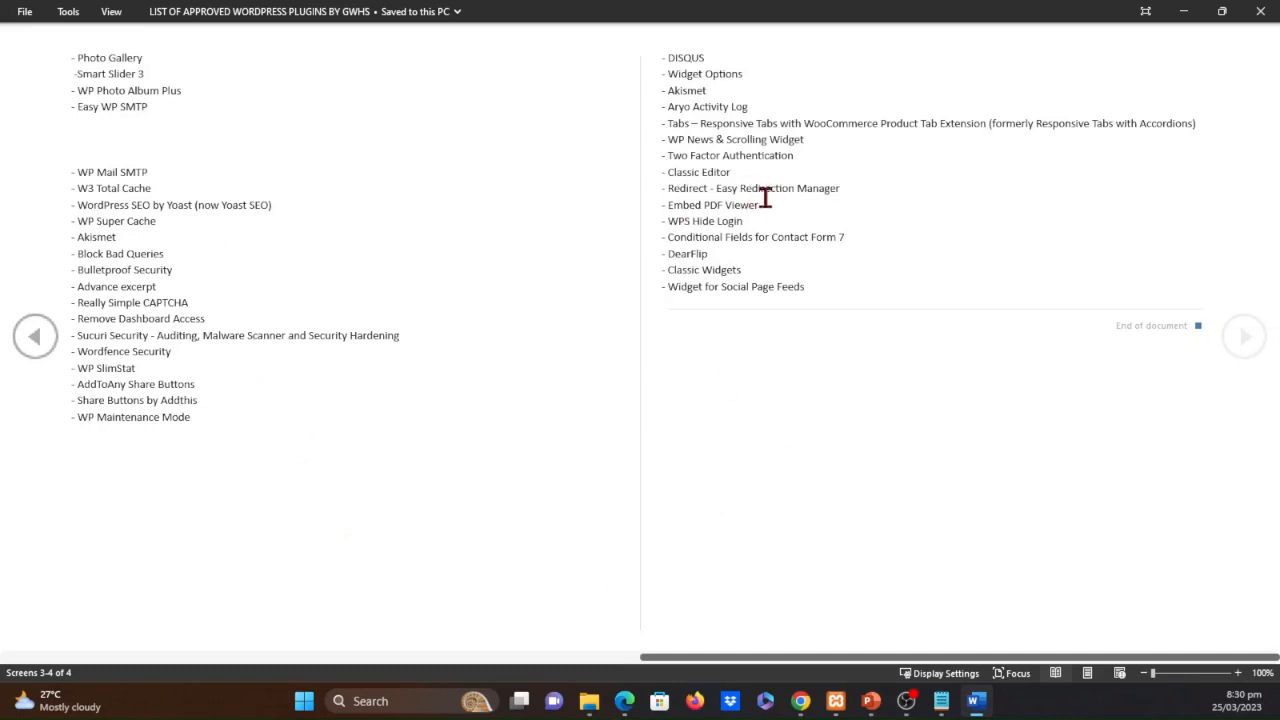
pyautogui.moveTo(765, 205); pyautogui.dragTo(668, 205)
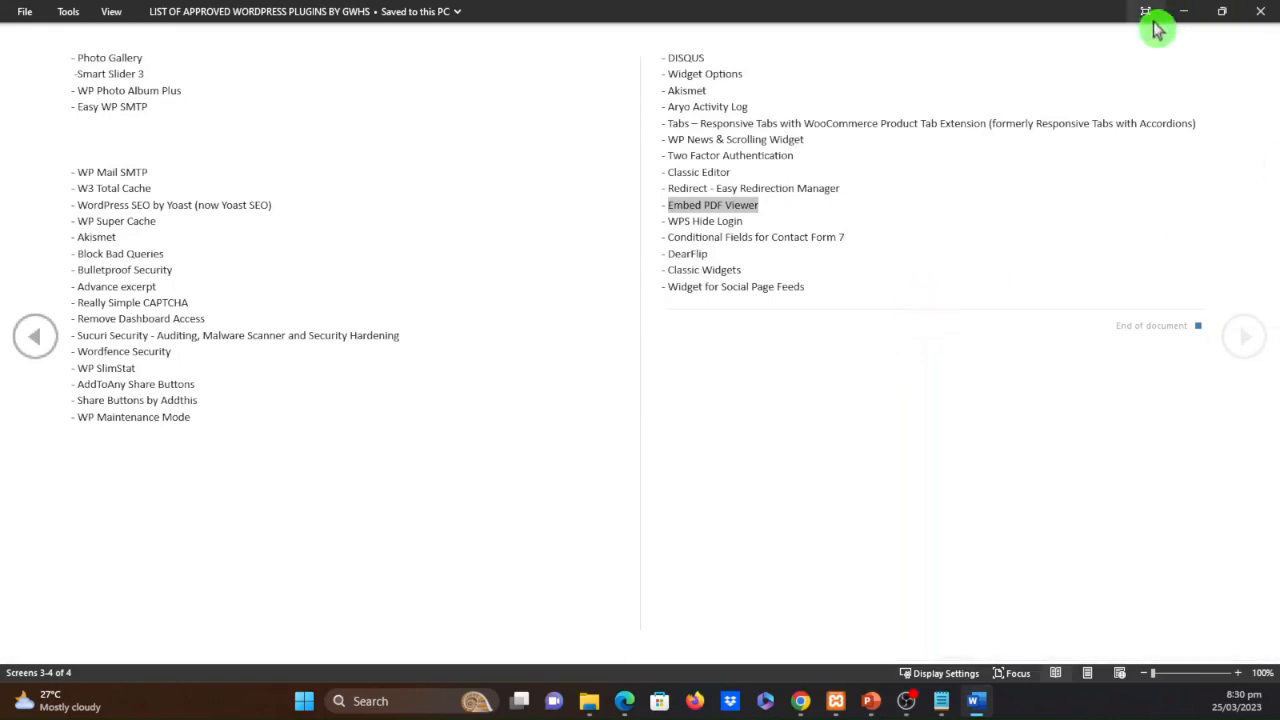
pyautogui.click(1183, 12)
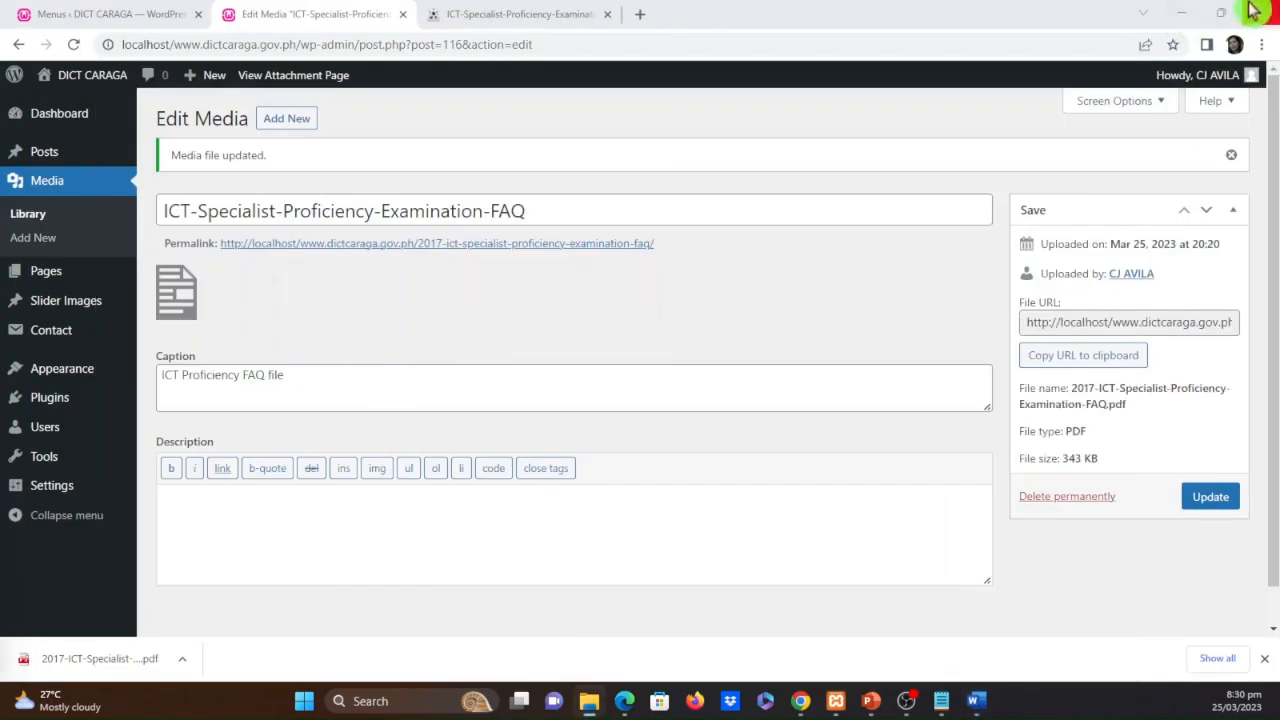
# Go to adding a new WordPress plugin and search the plugin directory for "Embed PDF Viewer"
pyautogui.click(62, 398)
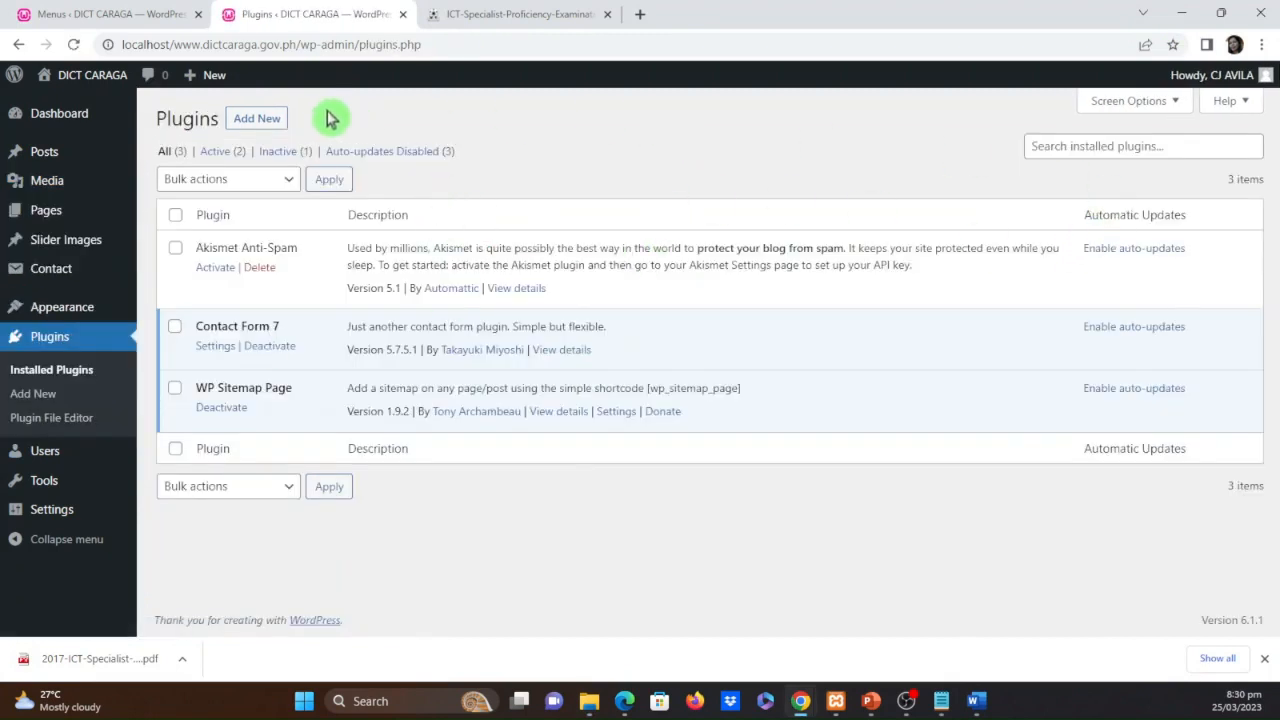
pyautogui.click(282, 123)
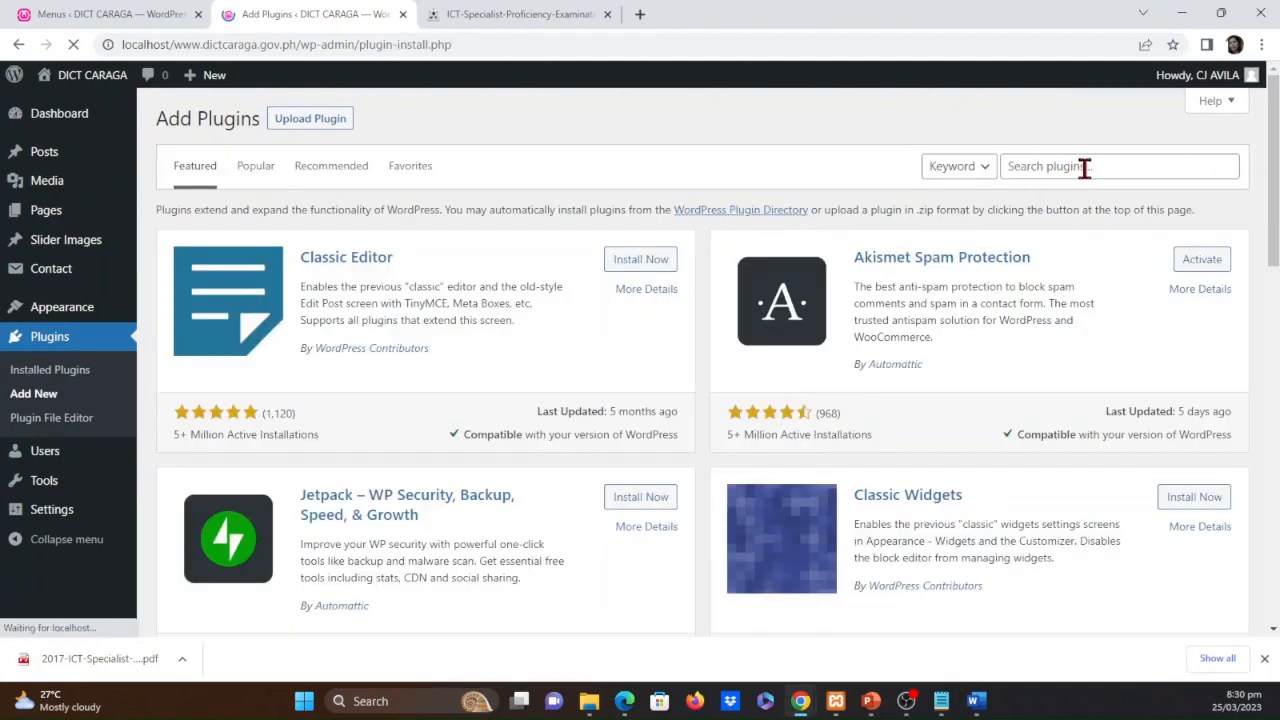
pyautogui.click(1083, 167)
pyautogui.press('Down')
pyautogui.press('Down')
pyautogui.press('Down')
pyautogui.press('Return')
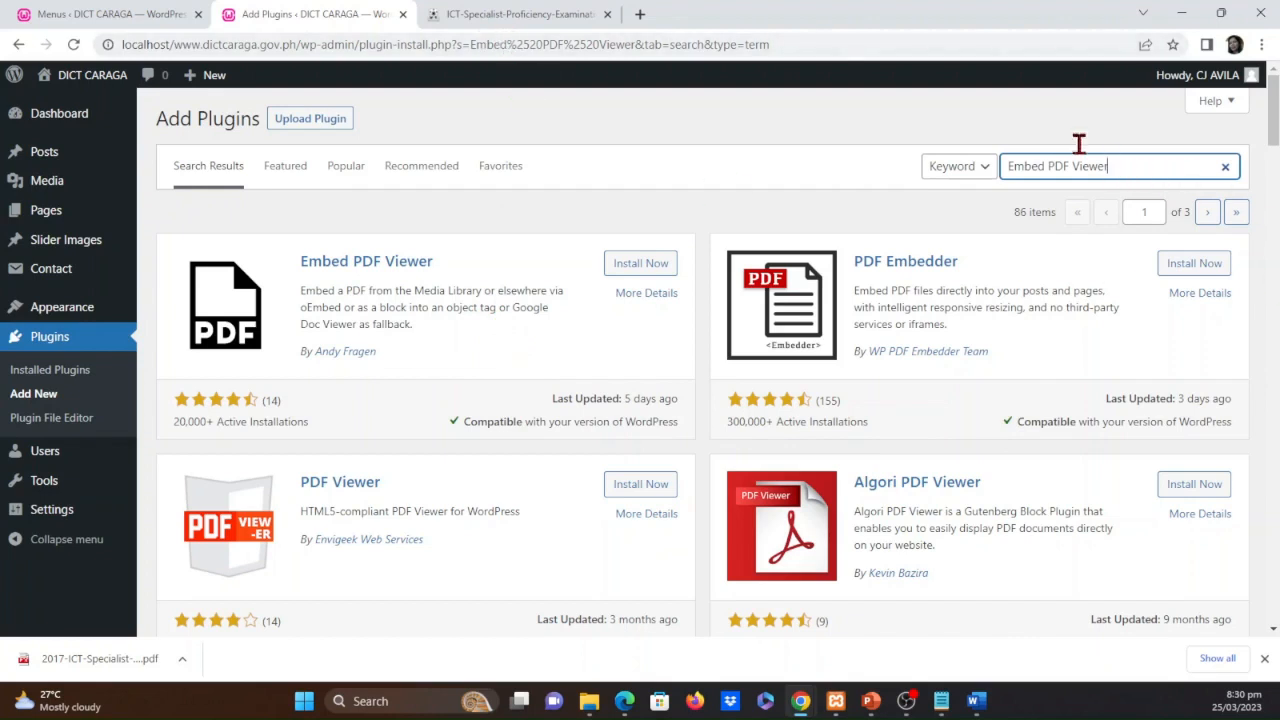
# Install and activate the Embed PDF Viewer plugin by Andy Fragen, and open its details
pyautogui.click(636, 266)
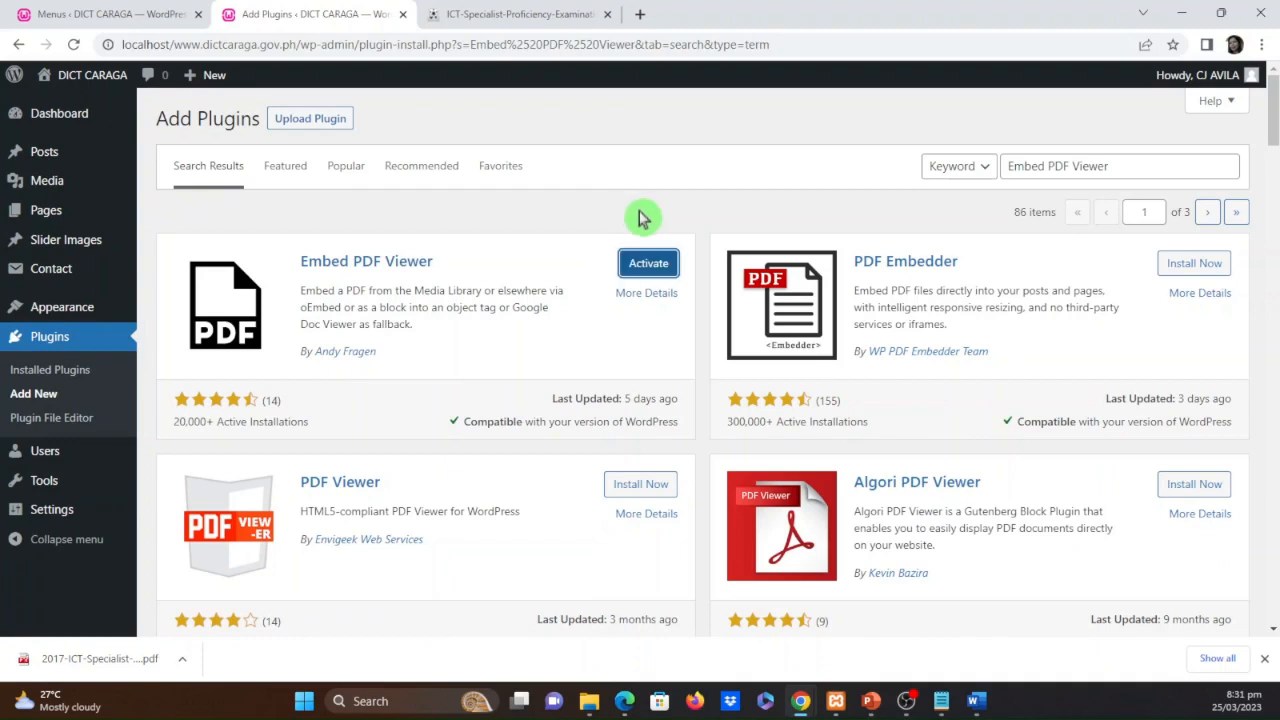
pyautogui.click(650, 265)
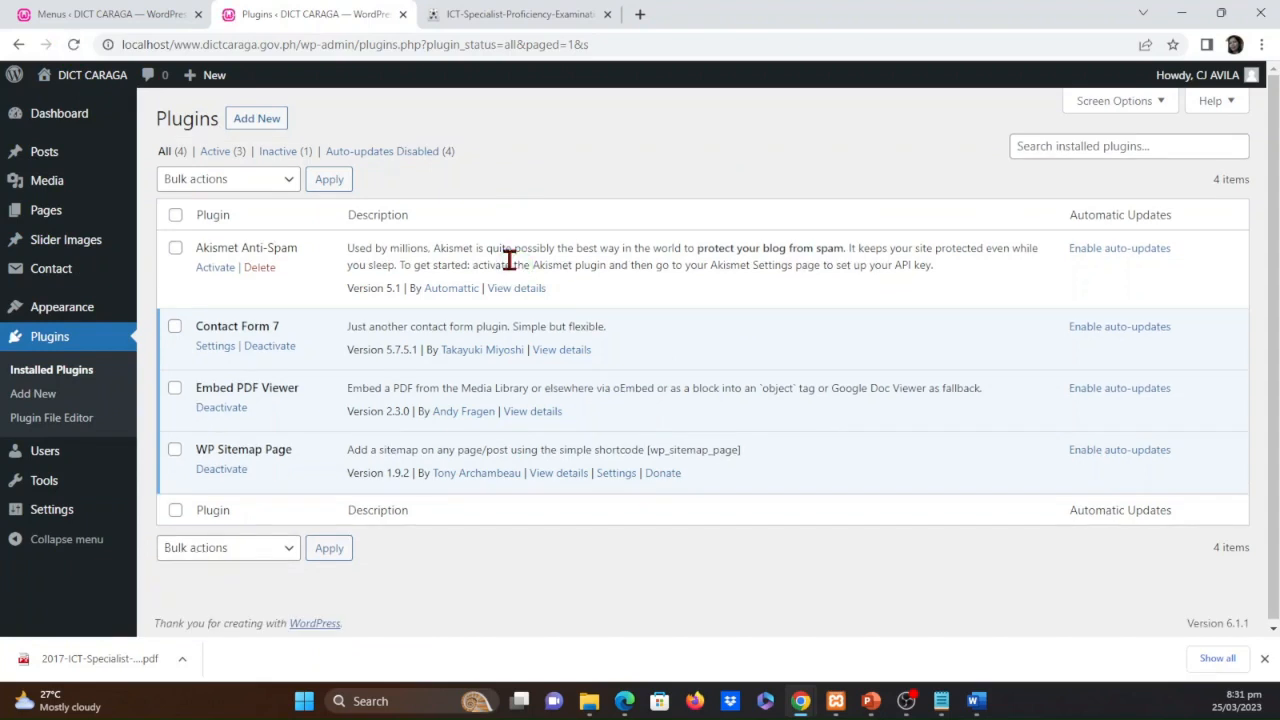
pyautogui.click(530, 416)
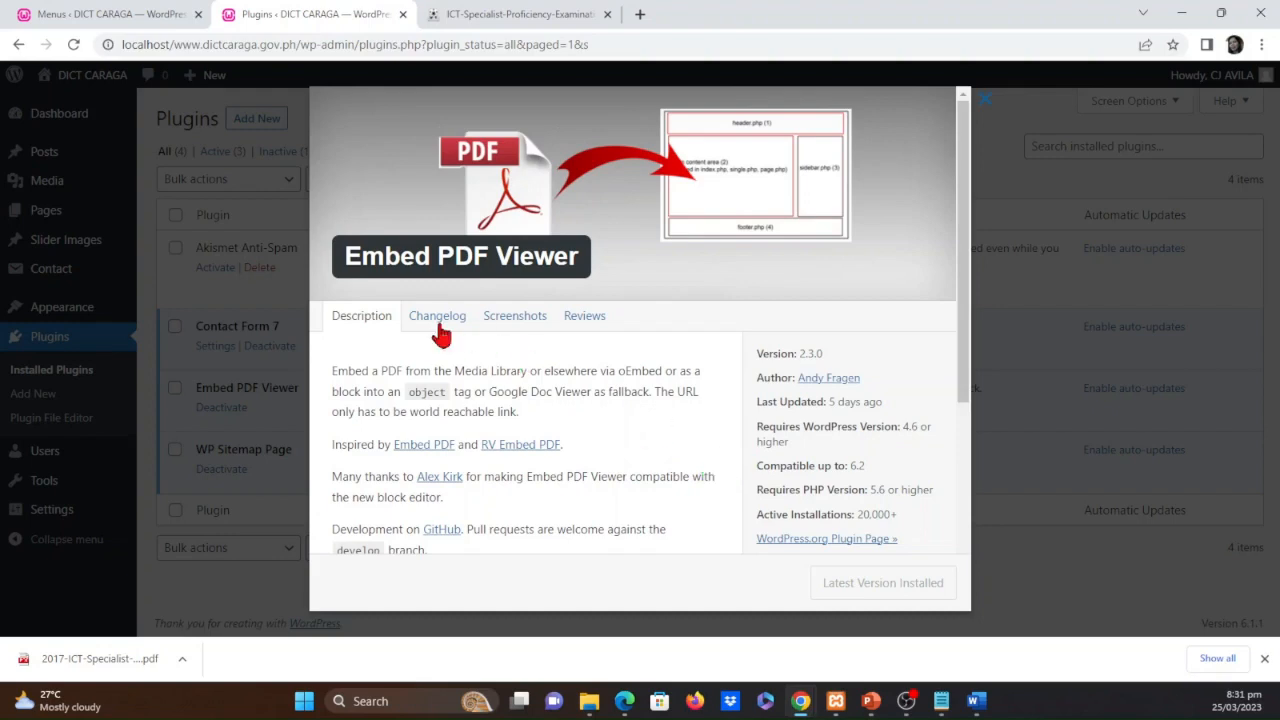
# Examine the Embed PDF Viewer plugin's screenshots of its block, PDF selection and attributes, and close the plugin details
pyautogui.click(505, 326)
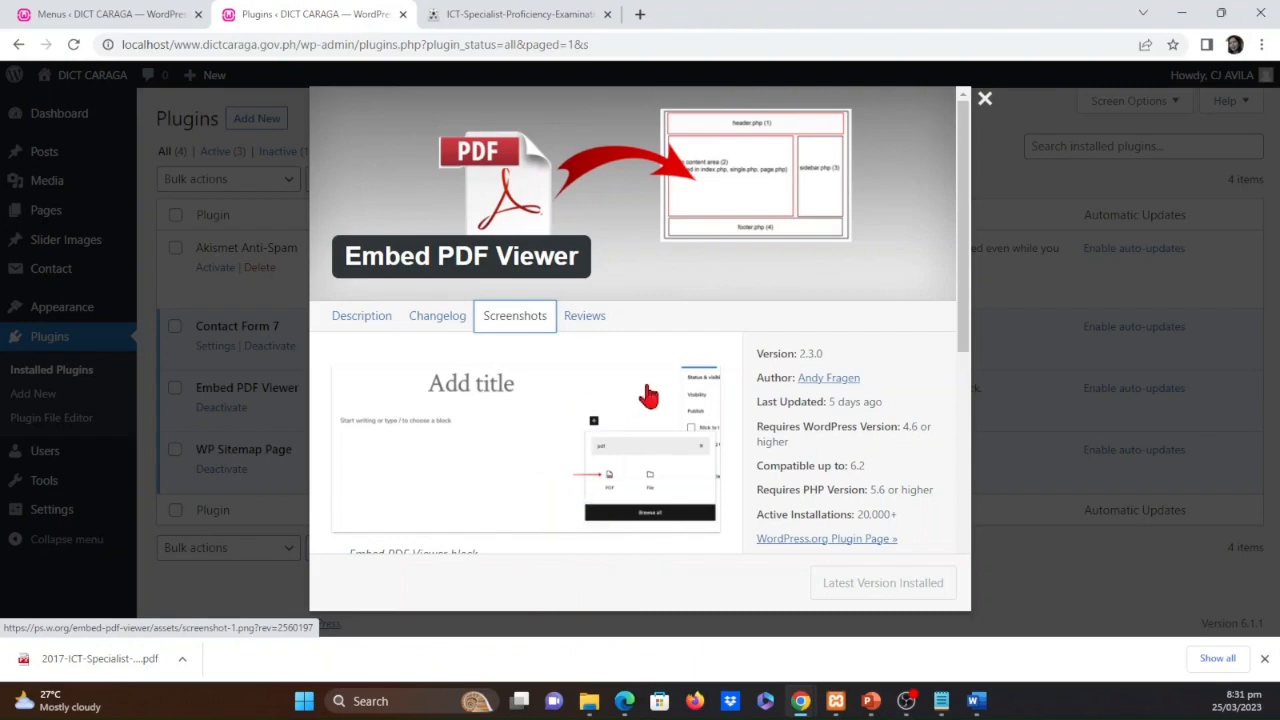
pyautogui.scroll(-3, 628, 445)
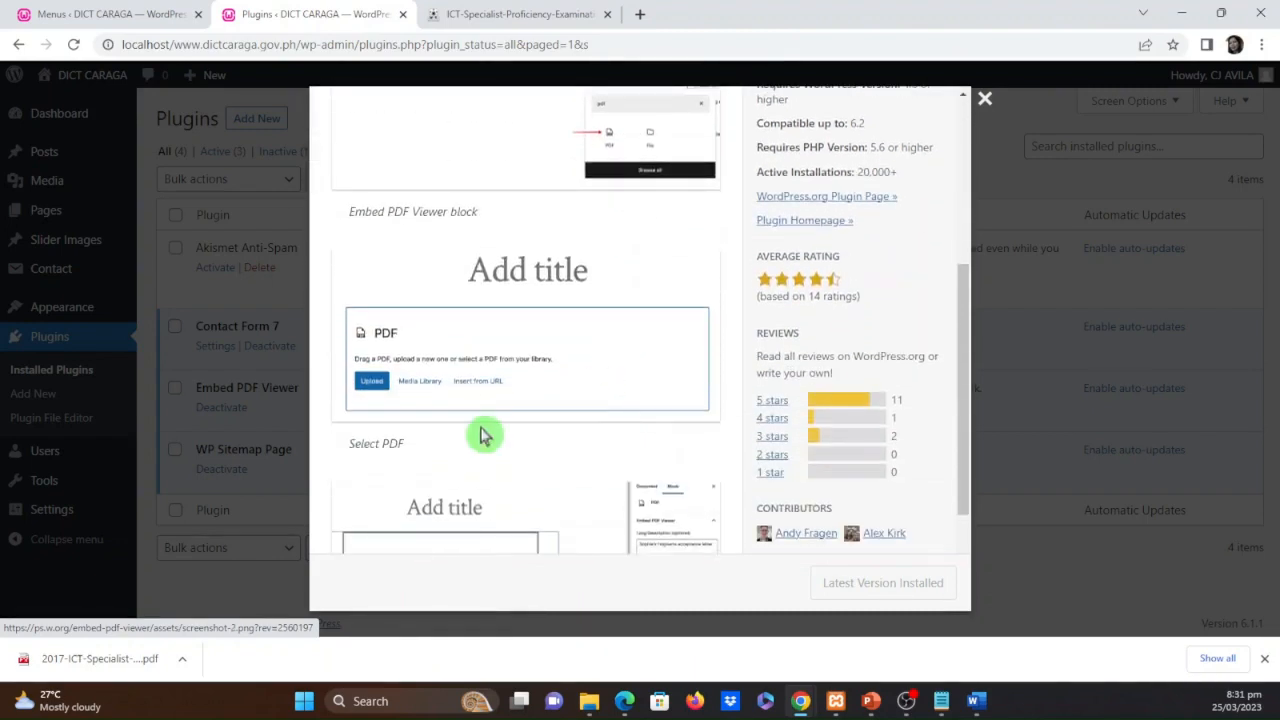
pyautogui.scroll(-2, 508, 449)
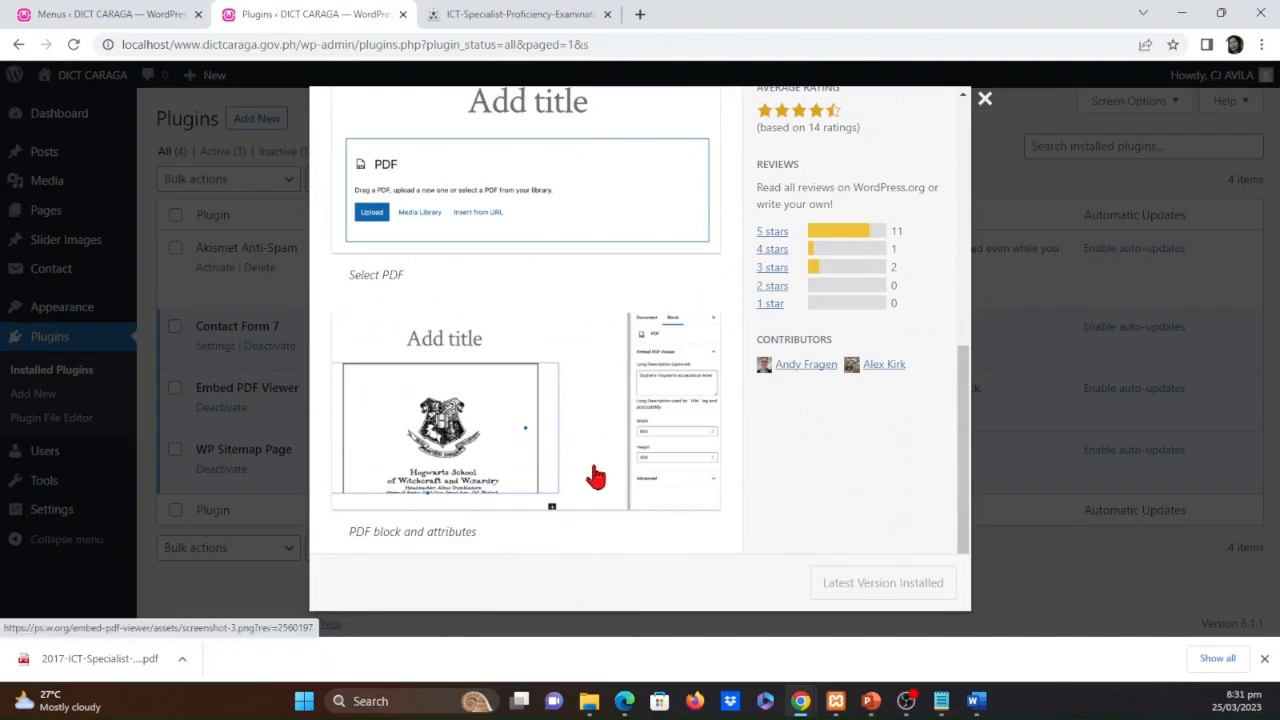
pyautogui.scroll(2, 596, 477)
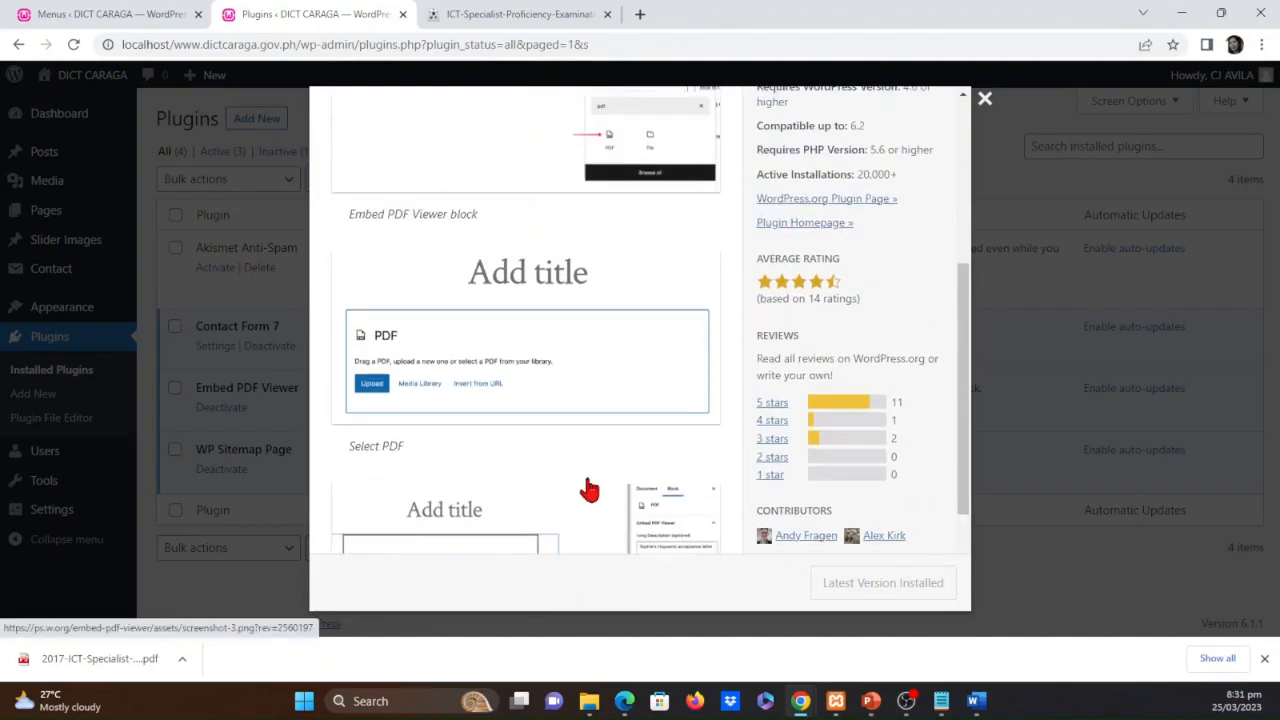
pyautogui.scroll(4, 589, 488)
pyautogui.scroll(-2, 589, 488)
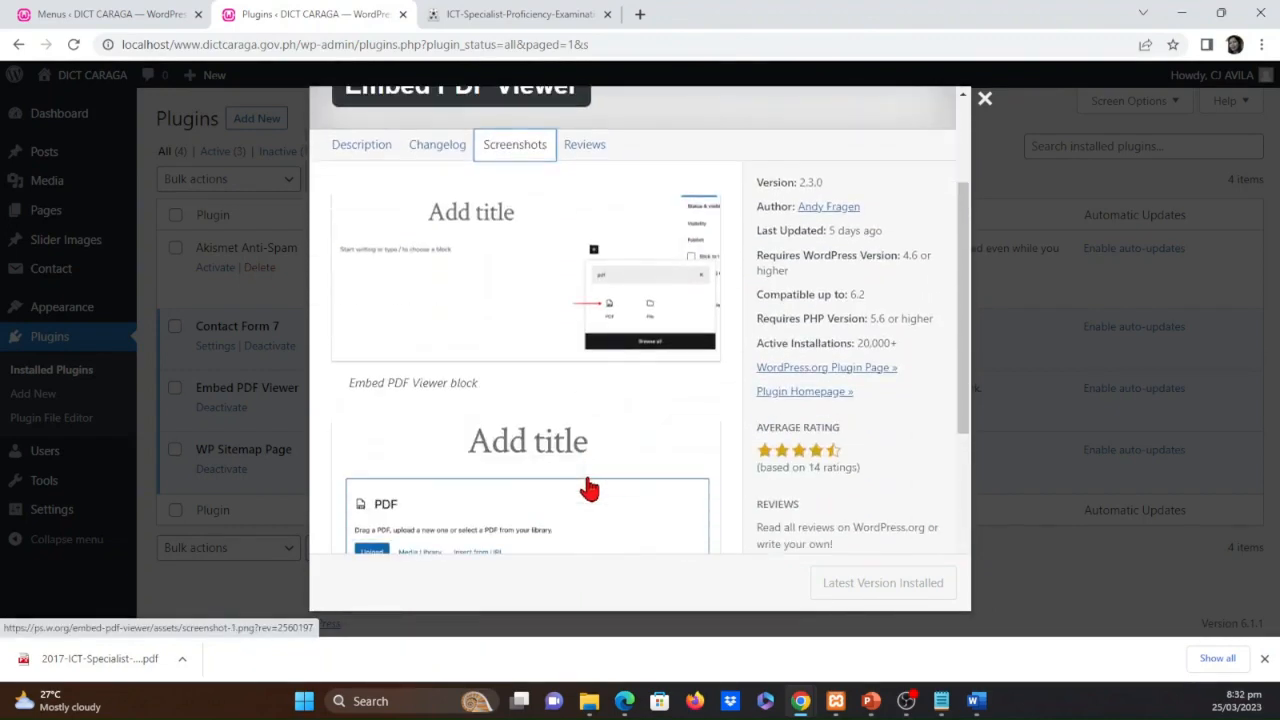
pyautogui.scroll(-1, 587, 486)
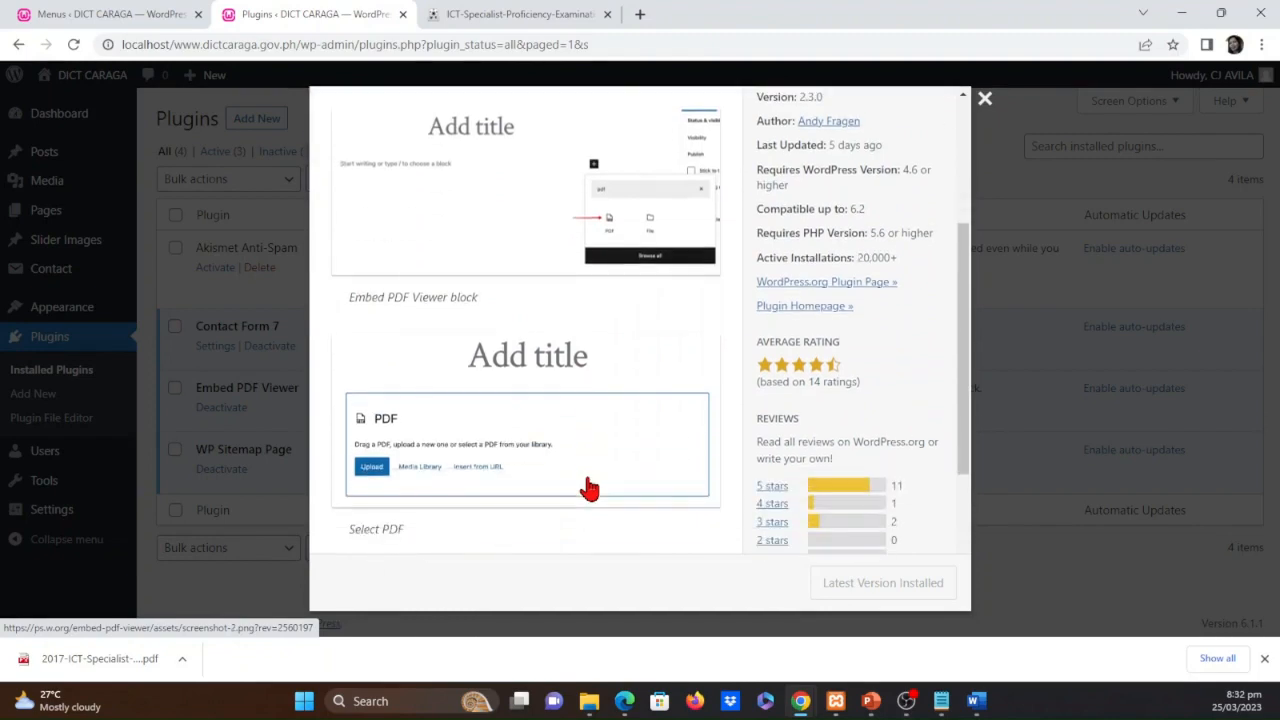
pyautogui.scroll(3, 587, 486)
pyautogui.click(988, 107)
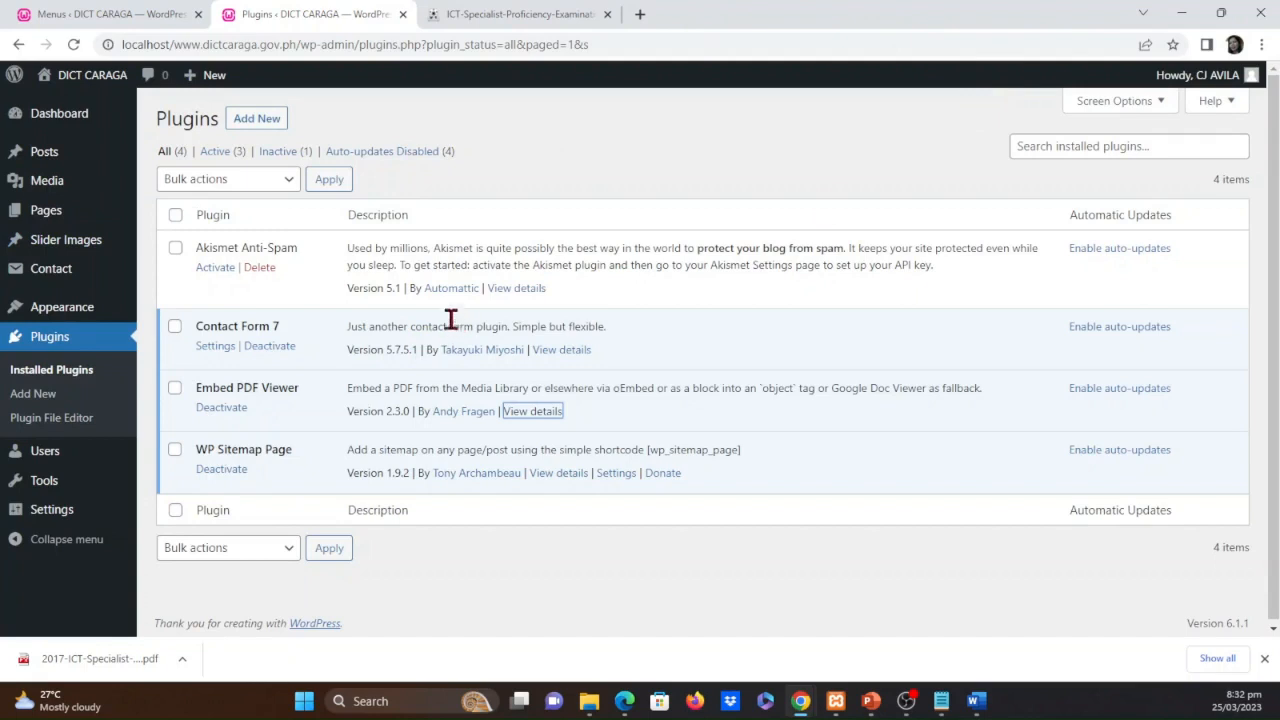
# Create a new WordPress page titled "ICT Proficiency Examination FAQs"
pyautogui.moveTo(45, 160)
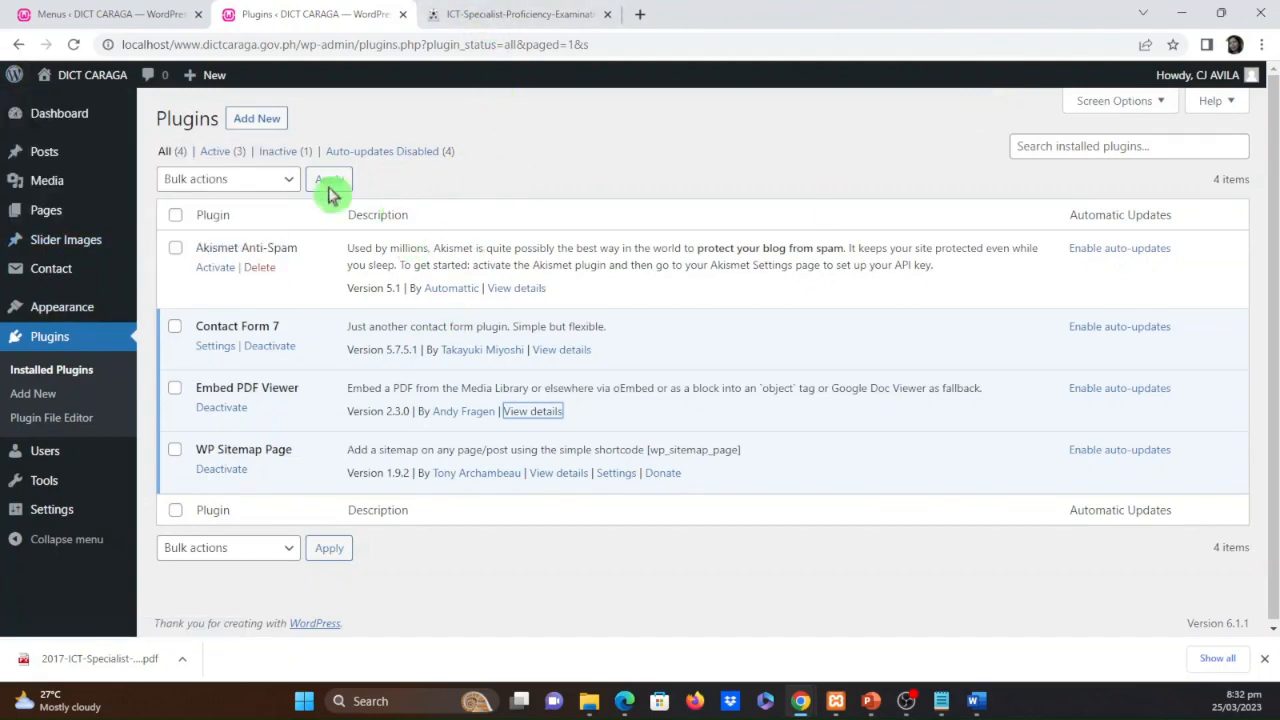
pyautogui.click(45, 212)
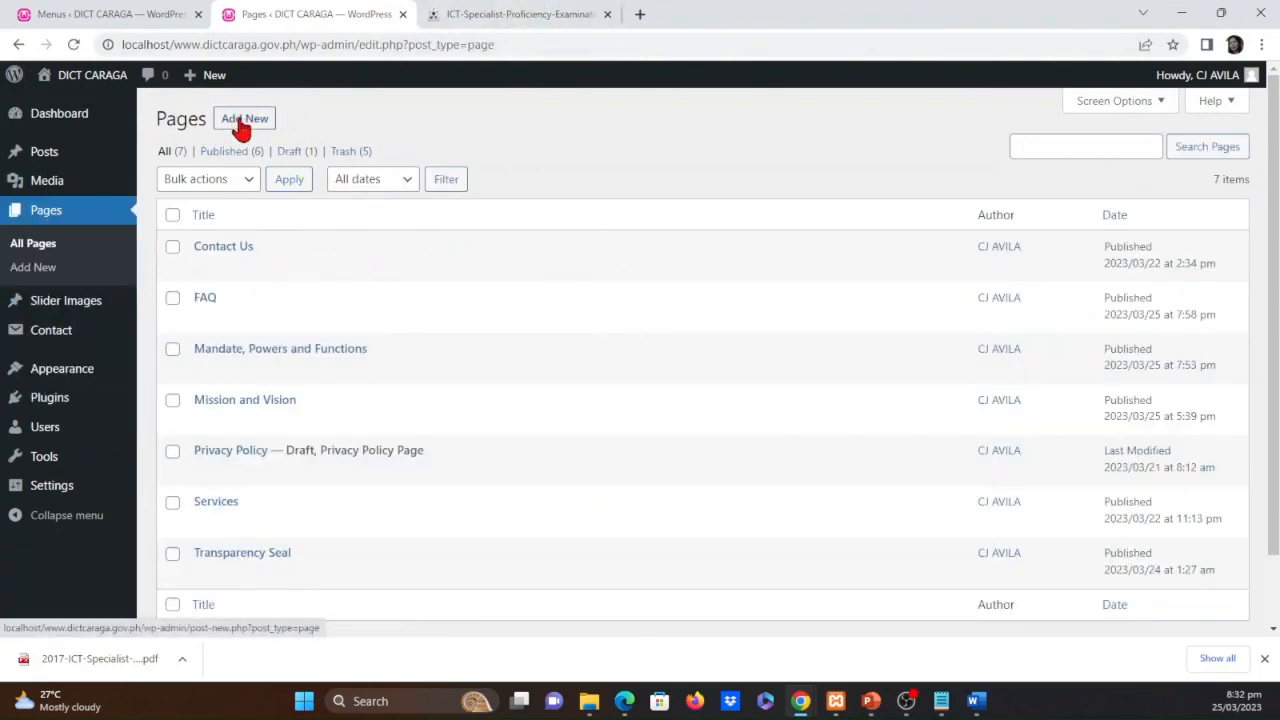
pyautogui.click(241, 121)
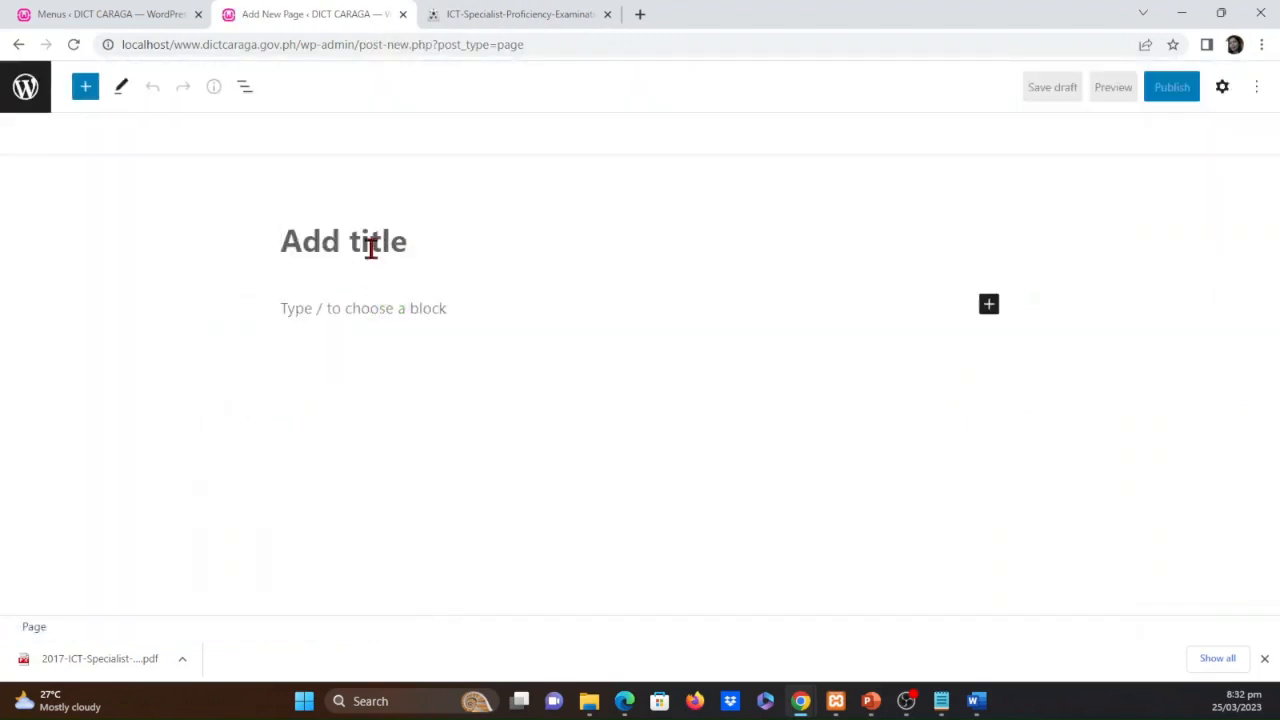
pyautogui.click(370, 248)
pyautogui.write('ICT')
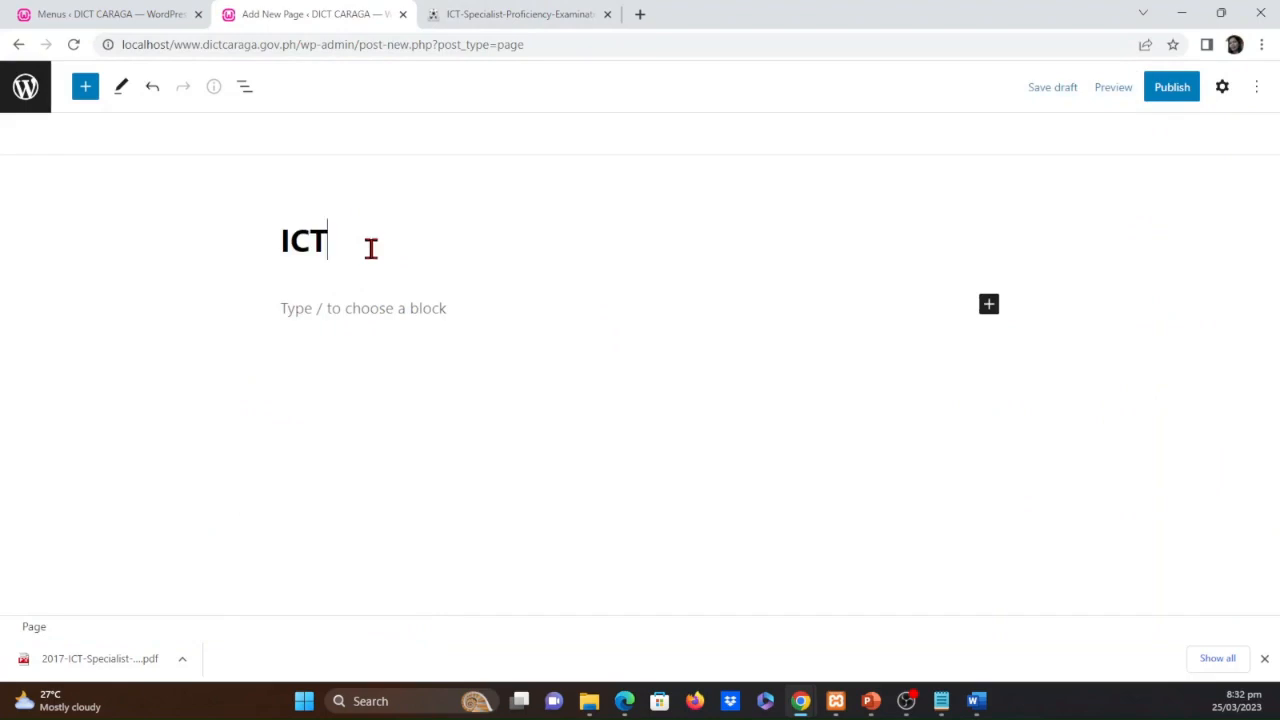
pyautogui.write(' Proficie')
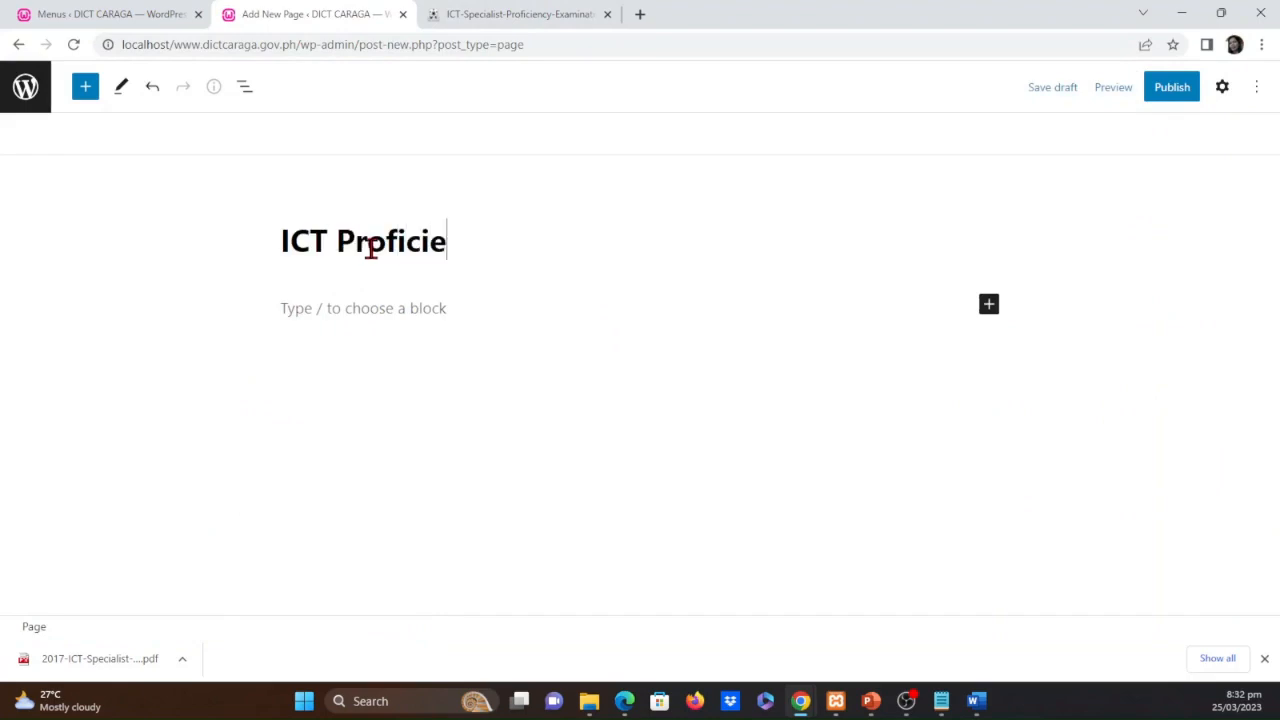
pyautogui.write('ncy Ex')
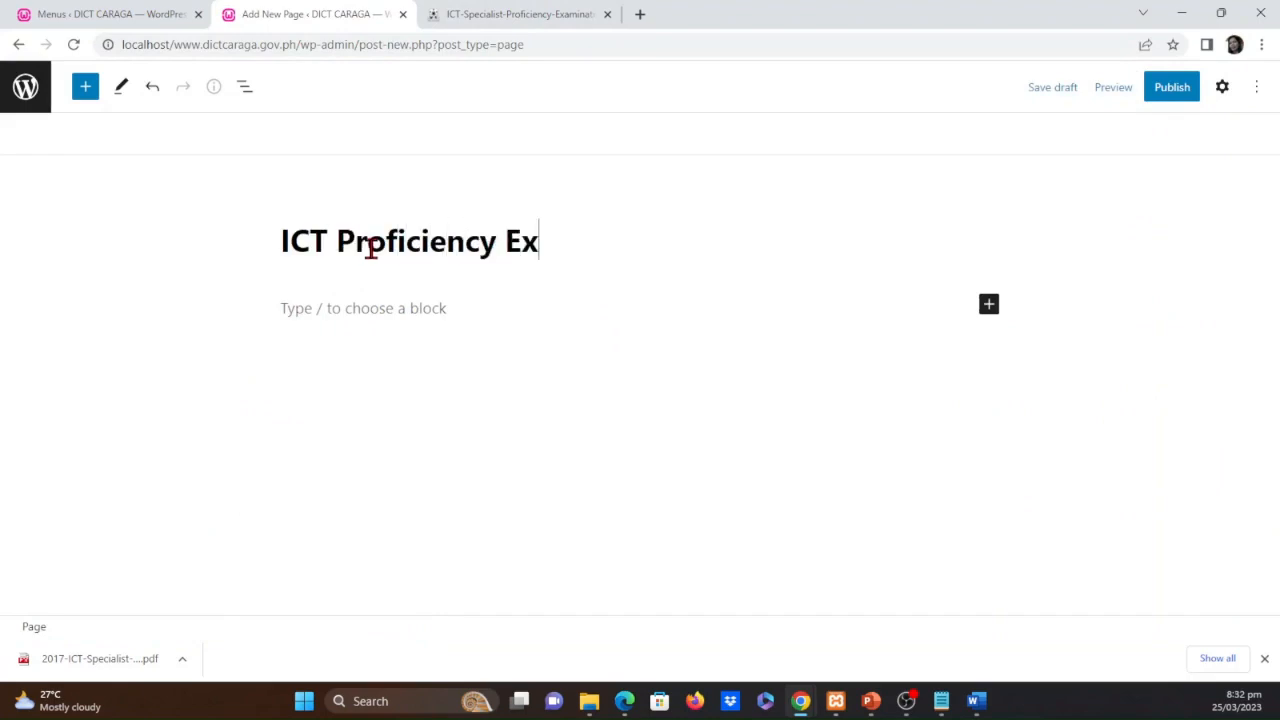
pyautogui.write('amination ')
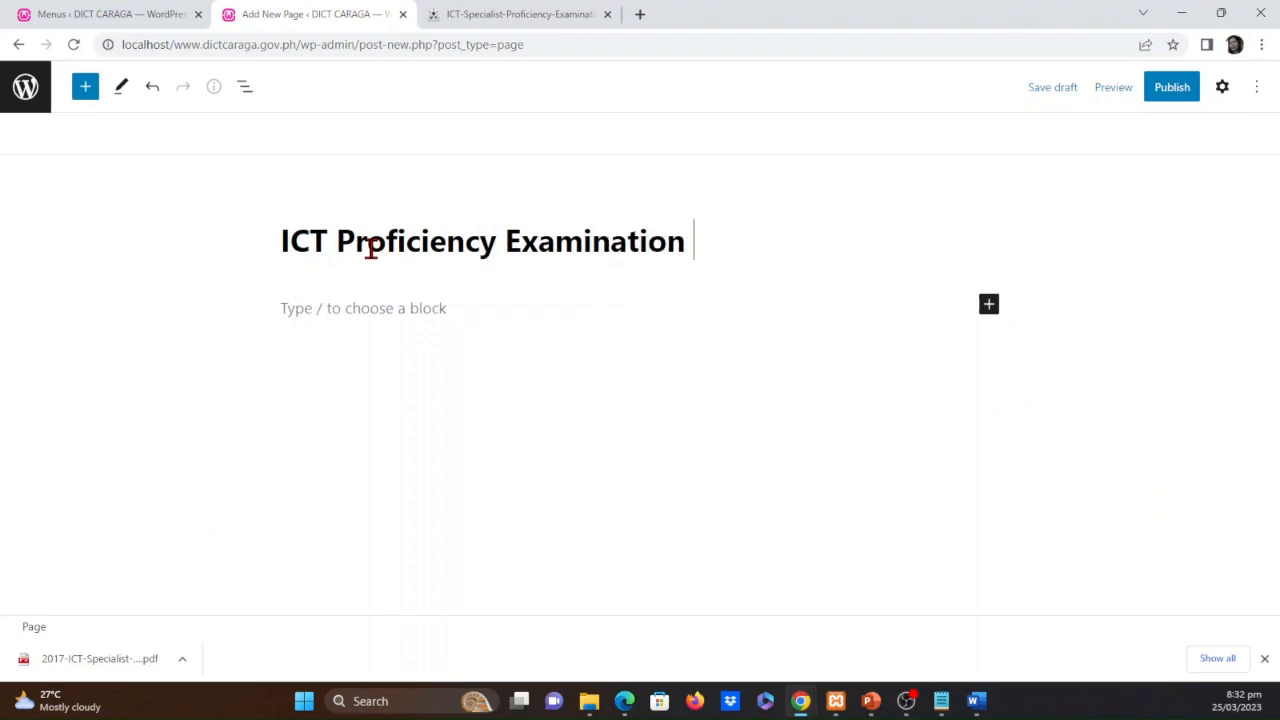
pyautogui.write('FAQs')
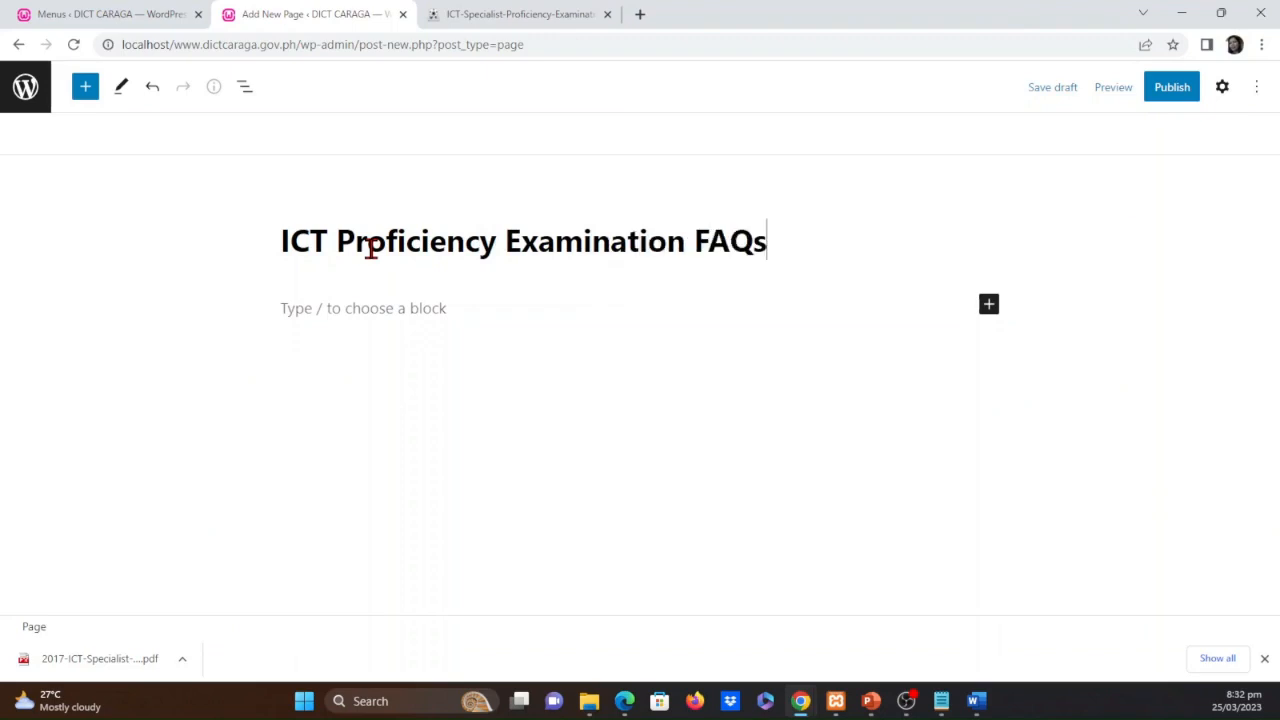
# Search all blocks for "/pdf" and insert the PDF block below the page title
pyautogui.click(294, 305)
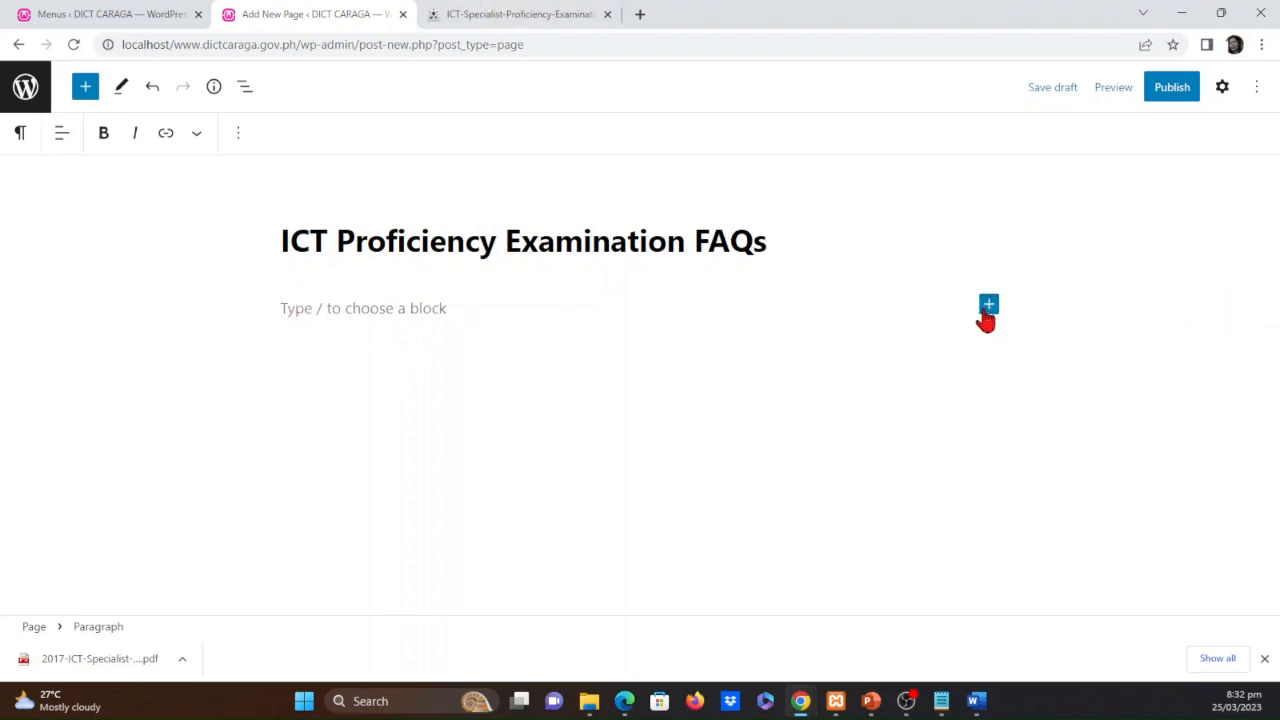
pyautogui.click(988, 306)
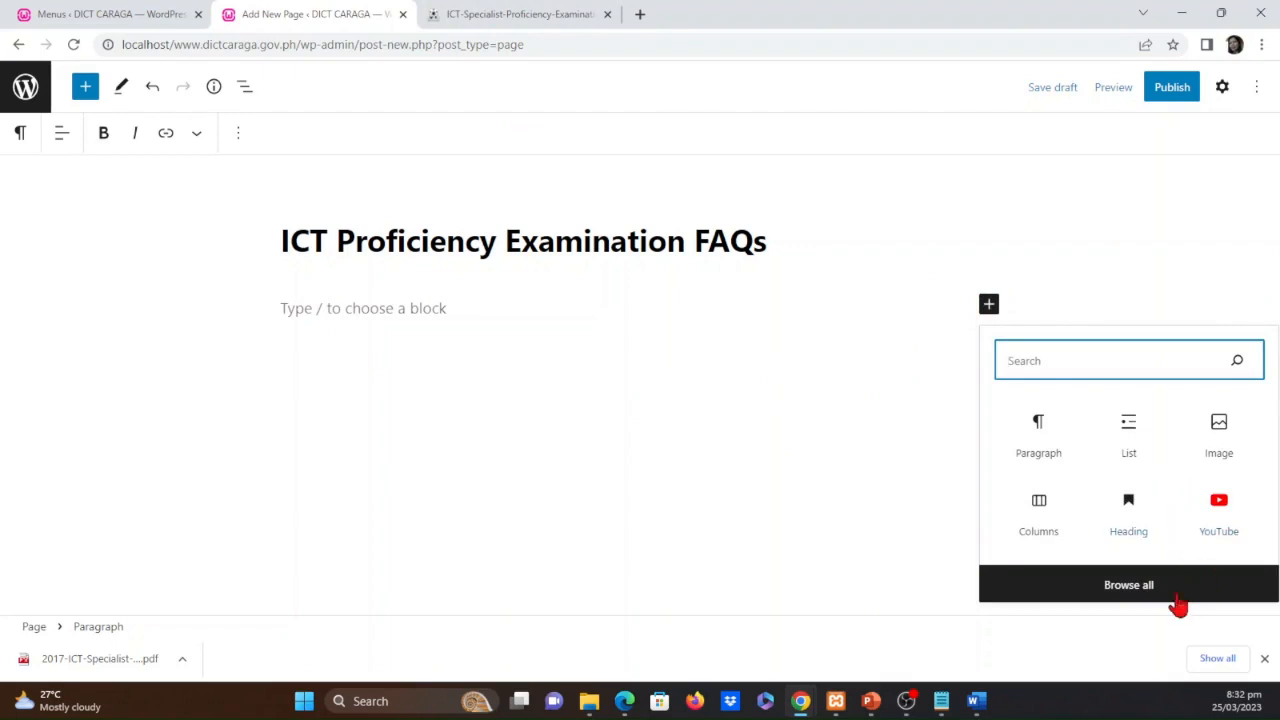
pyautogui.click(1139, 588)
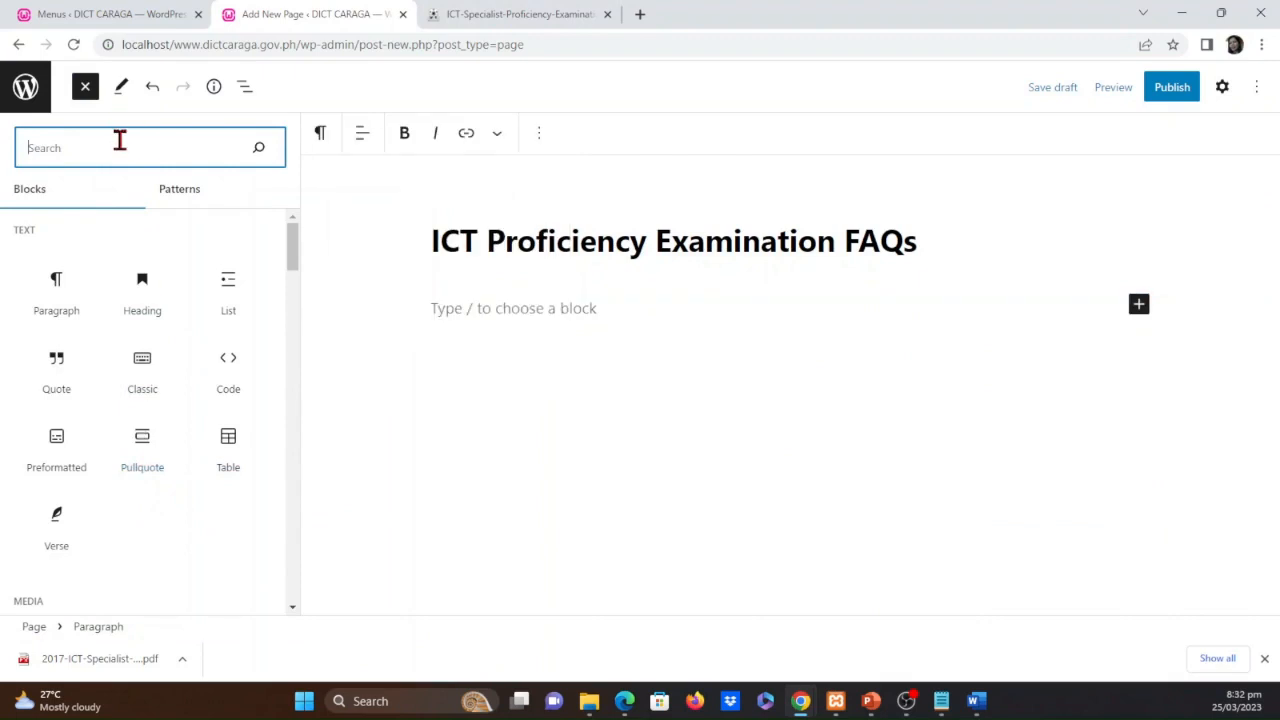
pyautogui.write('/')
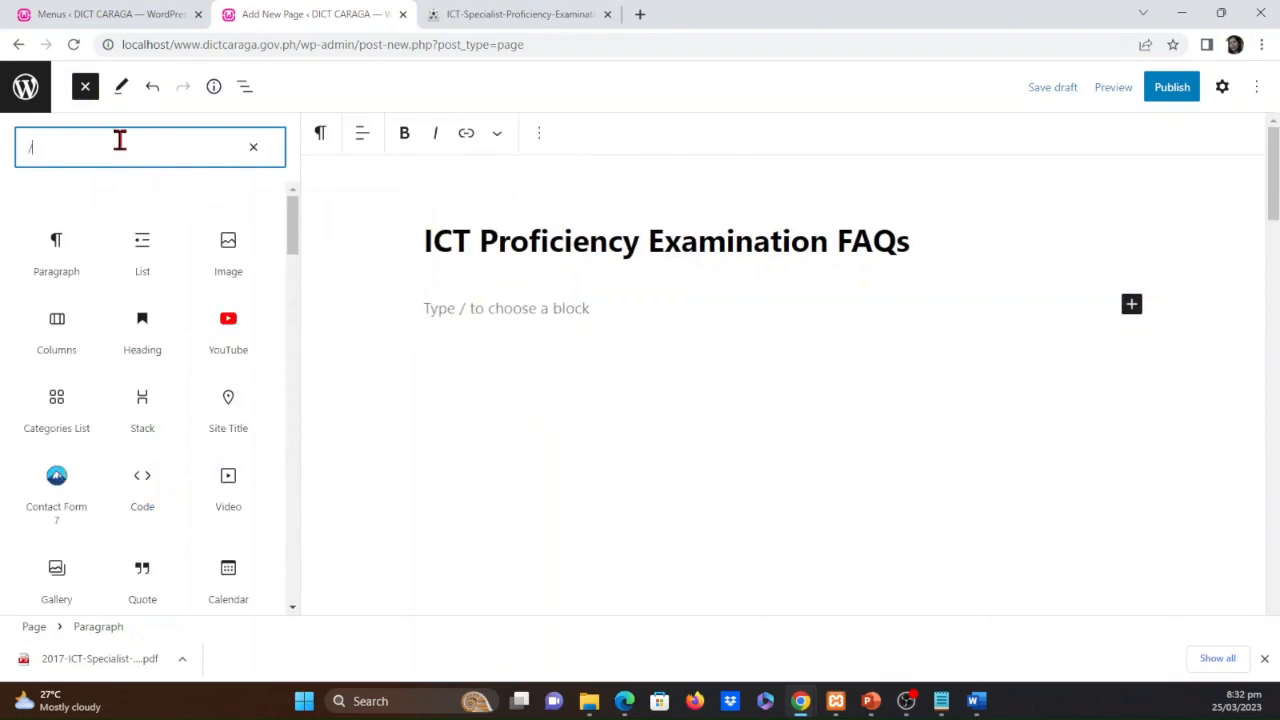
pyautogui.write('pdf')
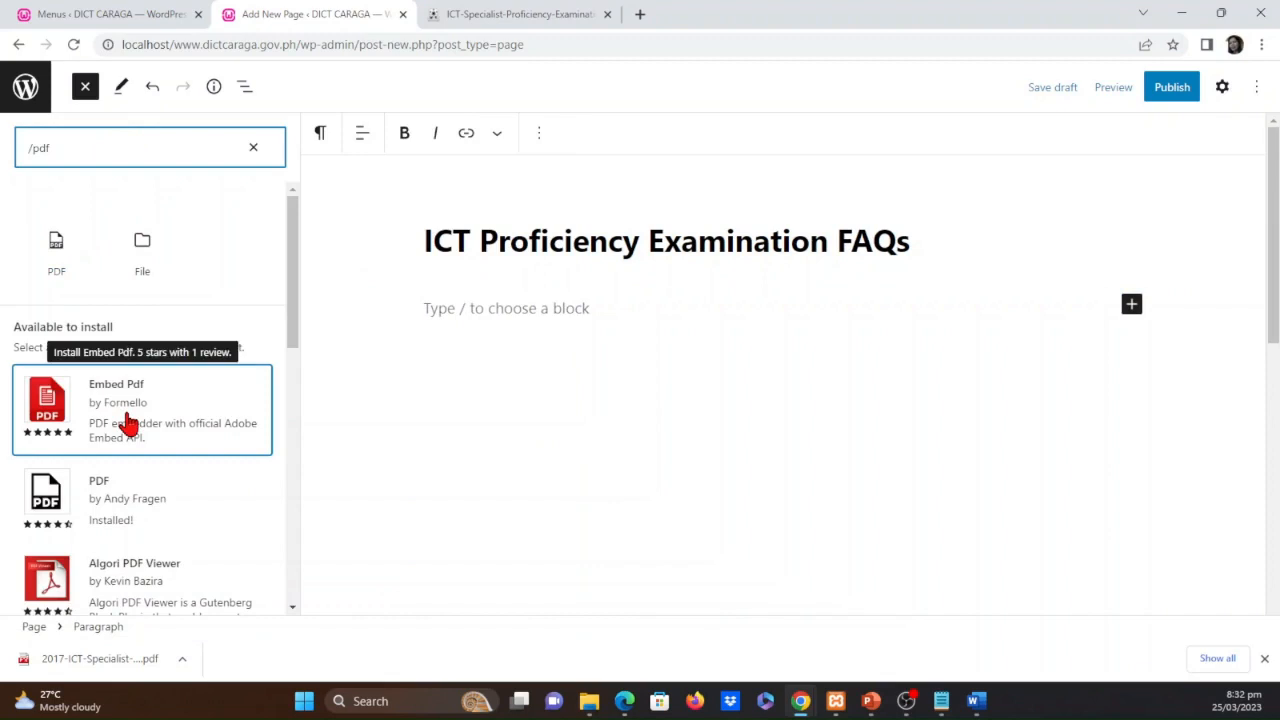
pyautogui.click(56, 250)
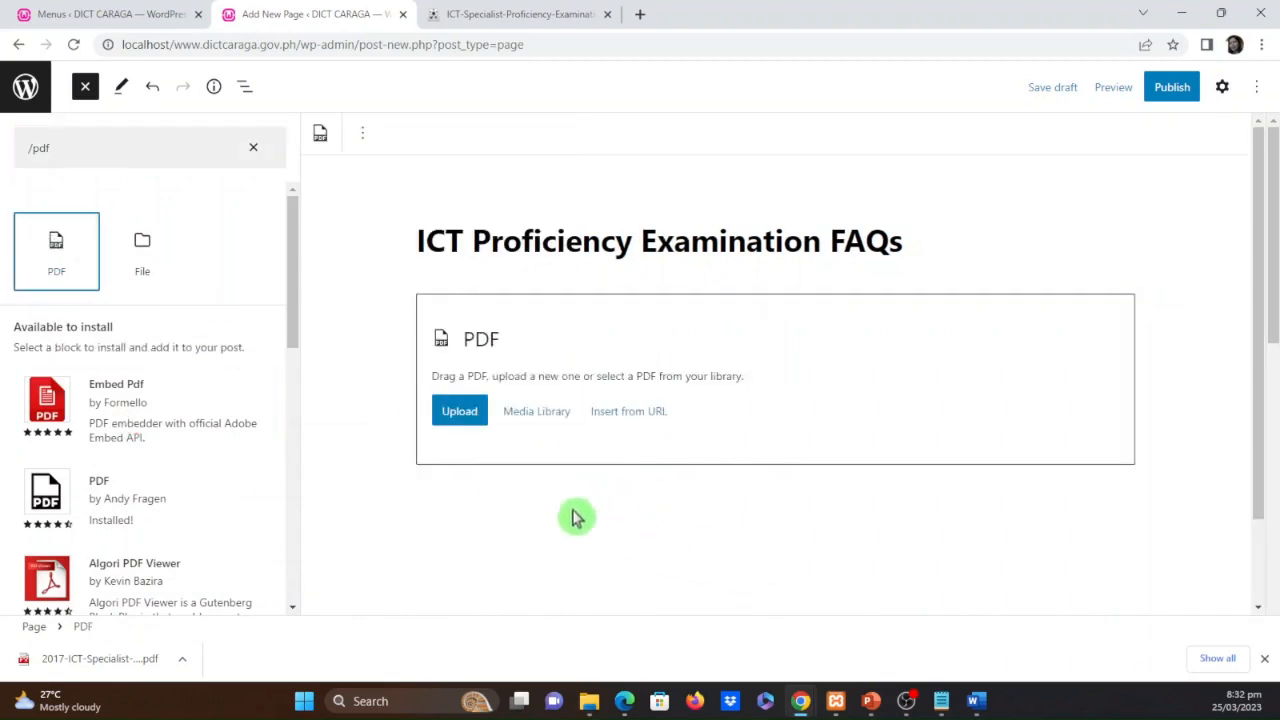
# Open the media library for the PDF block and select 2017-ICT-Specialist-Proficiency-Examination-FAQ.pdf
pyautogui.click(536, 425)
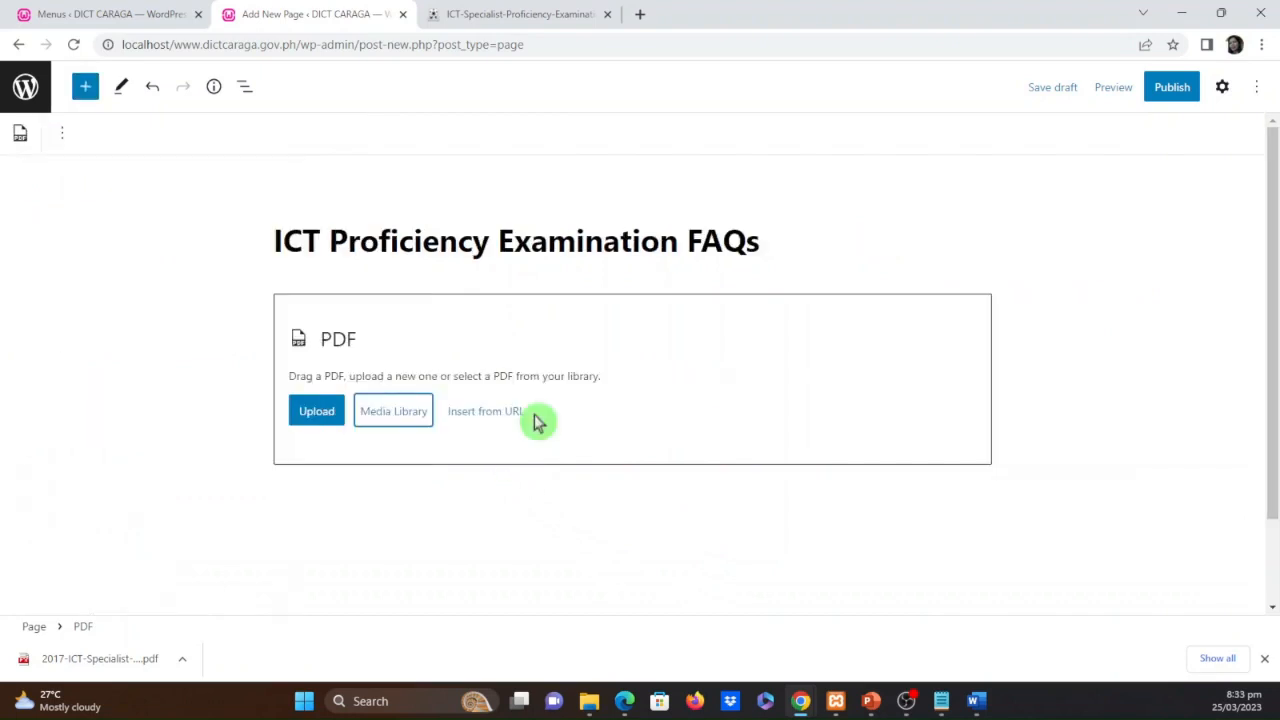
pyautogui.click(390, 423)
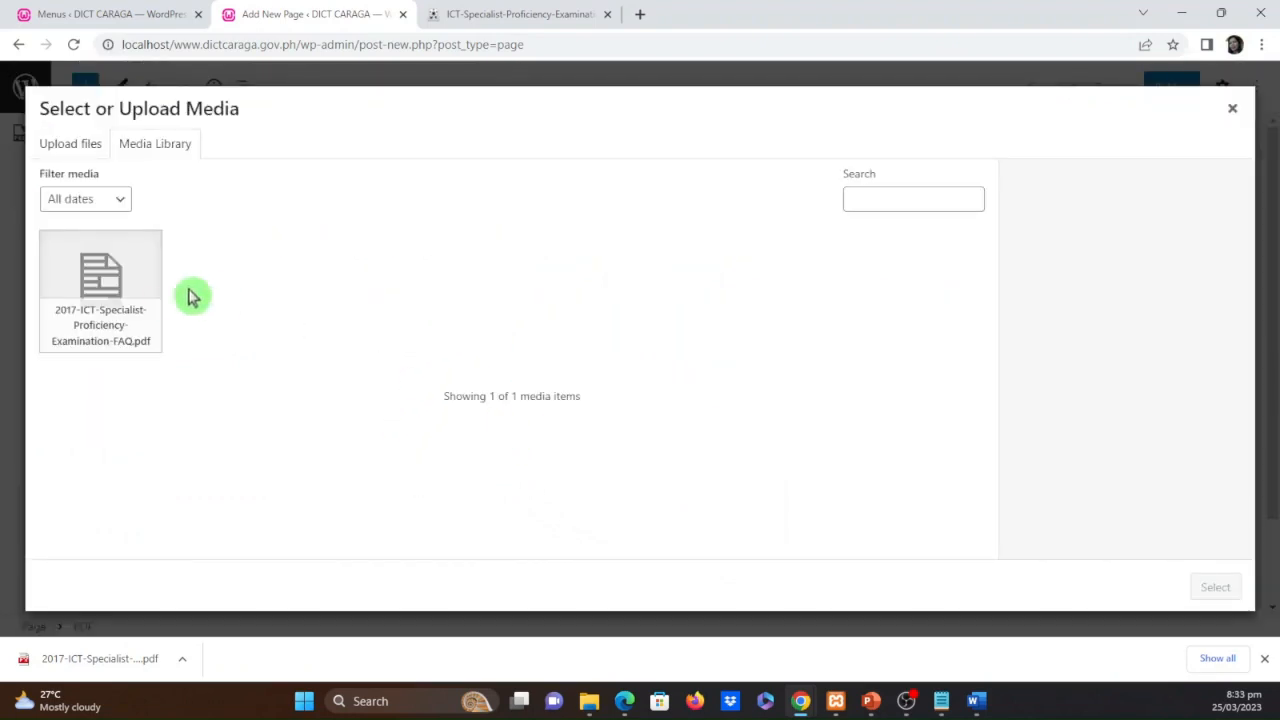
pyautogui.click(100, 295)
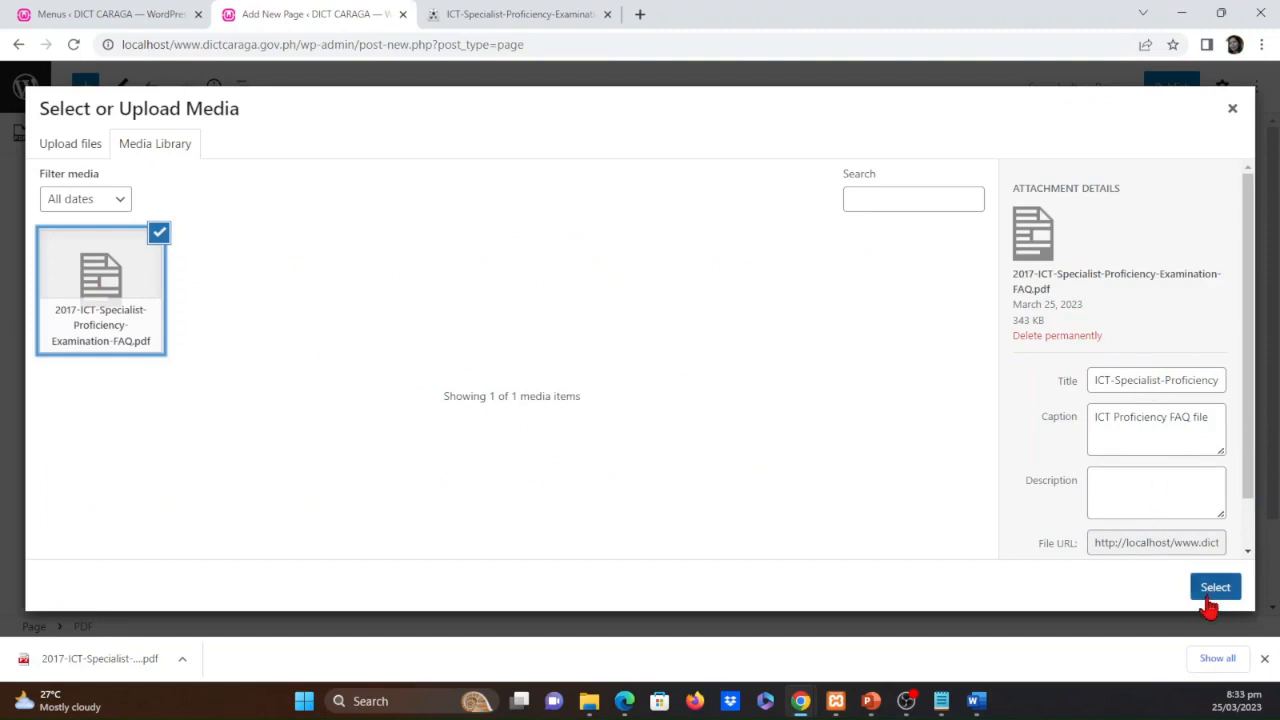
# Copy the selected PDF's file URL, replace all text in the Notepad note with it, and minimize Notepad without saving
pyautogui.click(1124, 541)
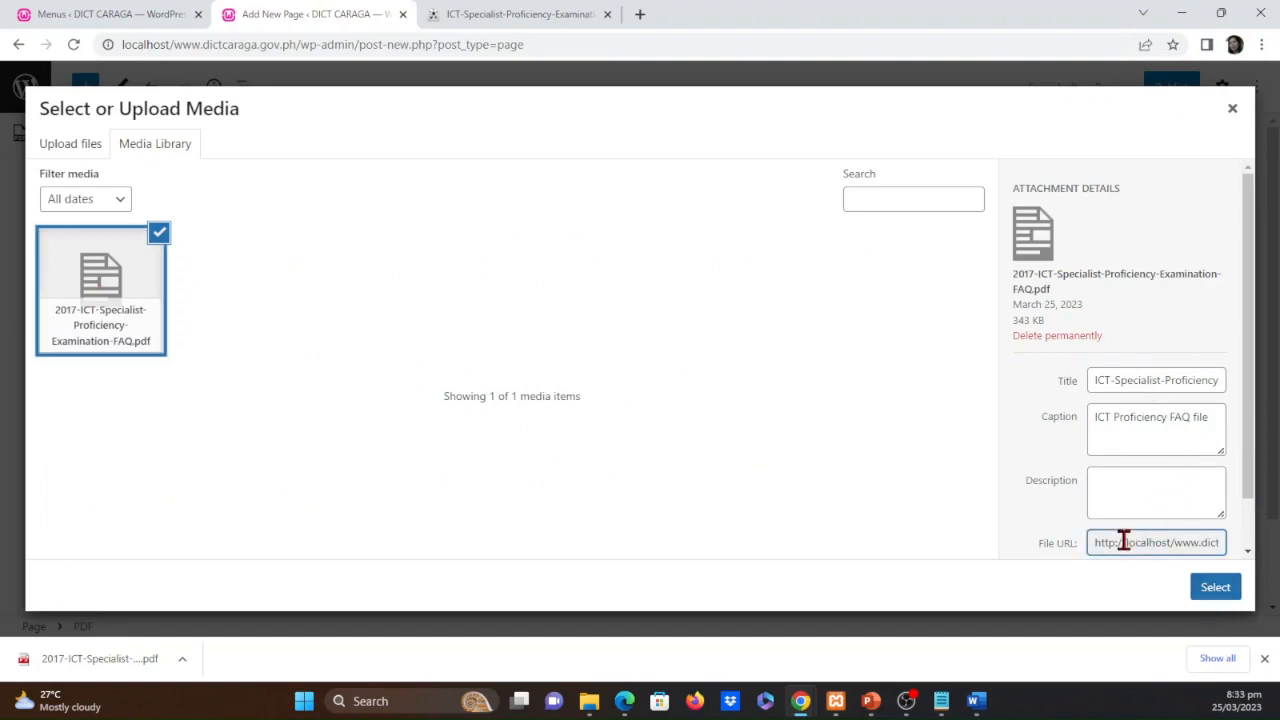
pyautogui.tripleClick(1124, 541)
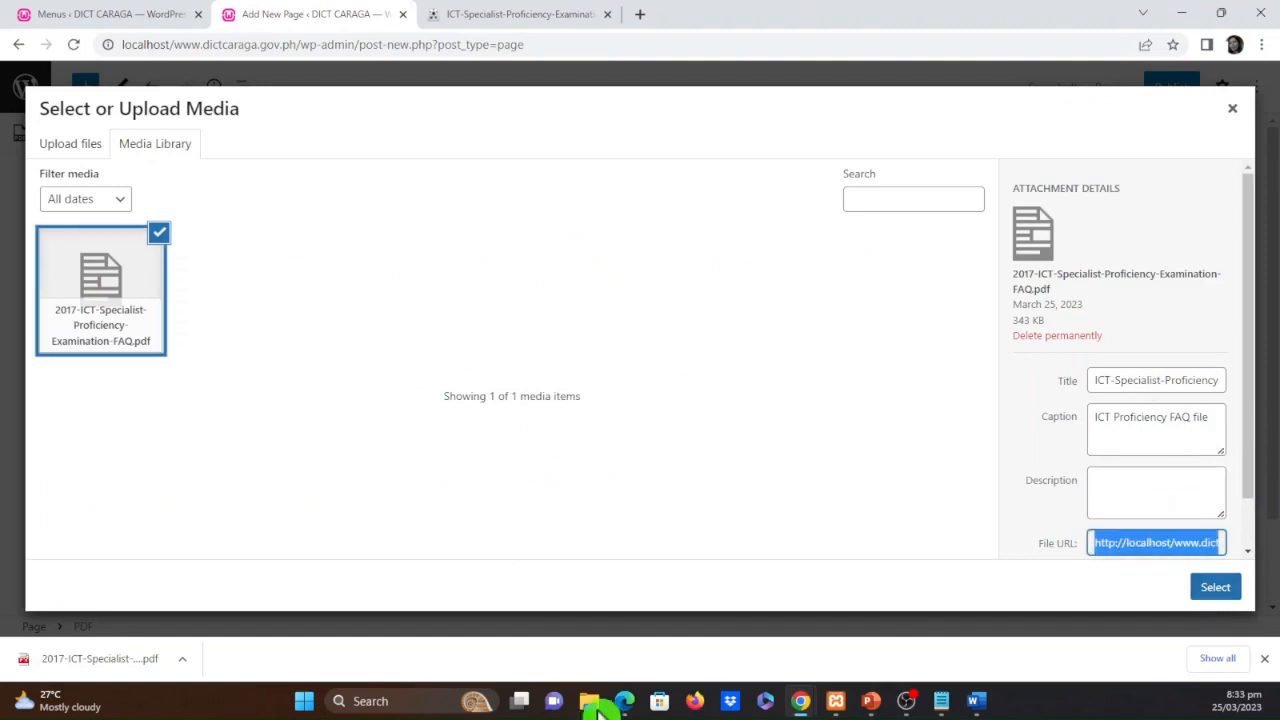
pyautogui.click(941, 700)
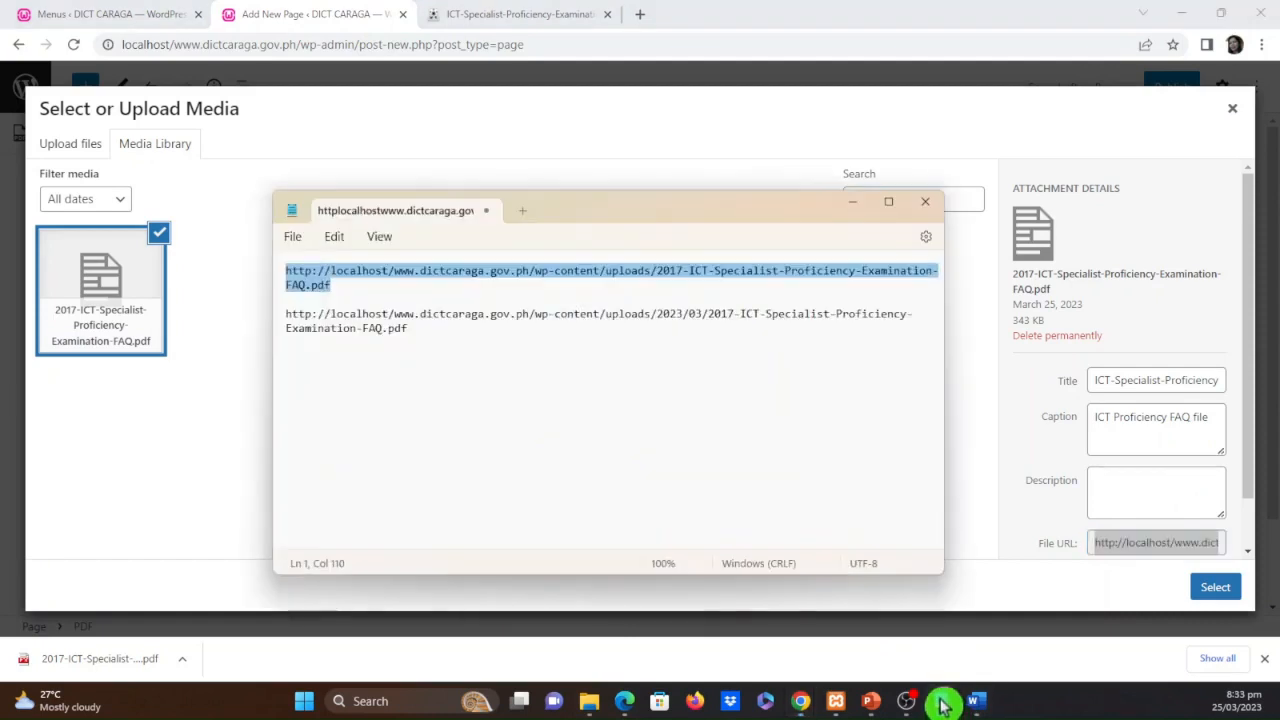
pyautogui.click(620, 364)
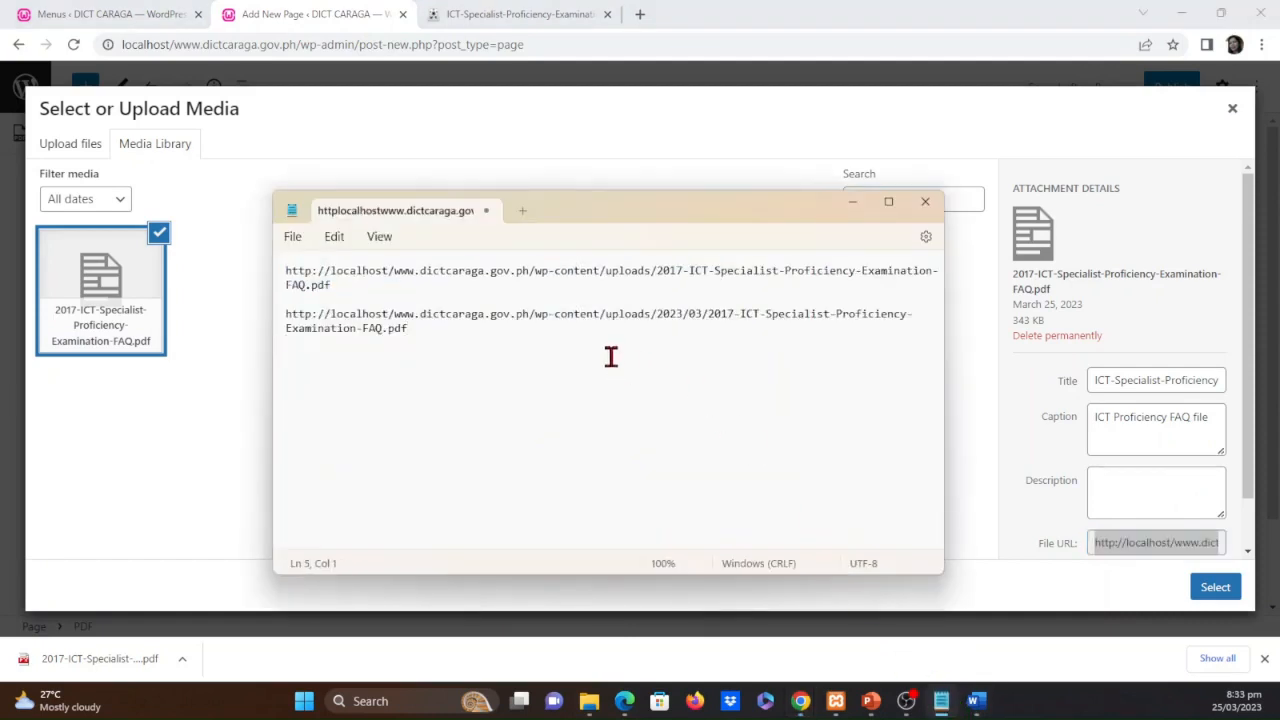
pyautogui.hotkey('ctrl', 'a')
pyautogui.press('Delete')
pyautogui.write('http://localhost/www.dictcaraga.gov.ph/wp-content/uploads/2023/03/2017-ICT-Specialist-Proficiency-Examination-FAQ.pdf')
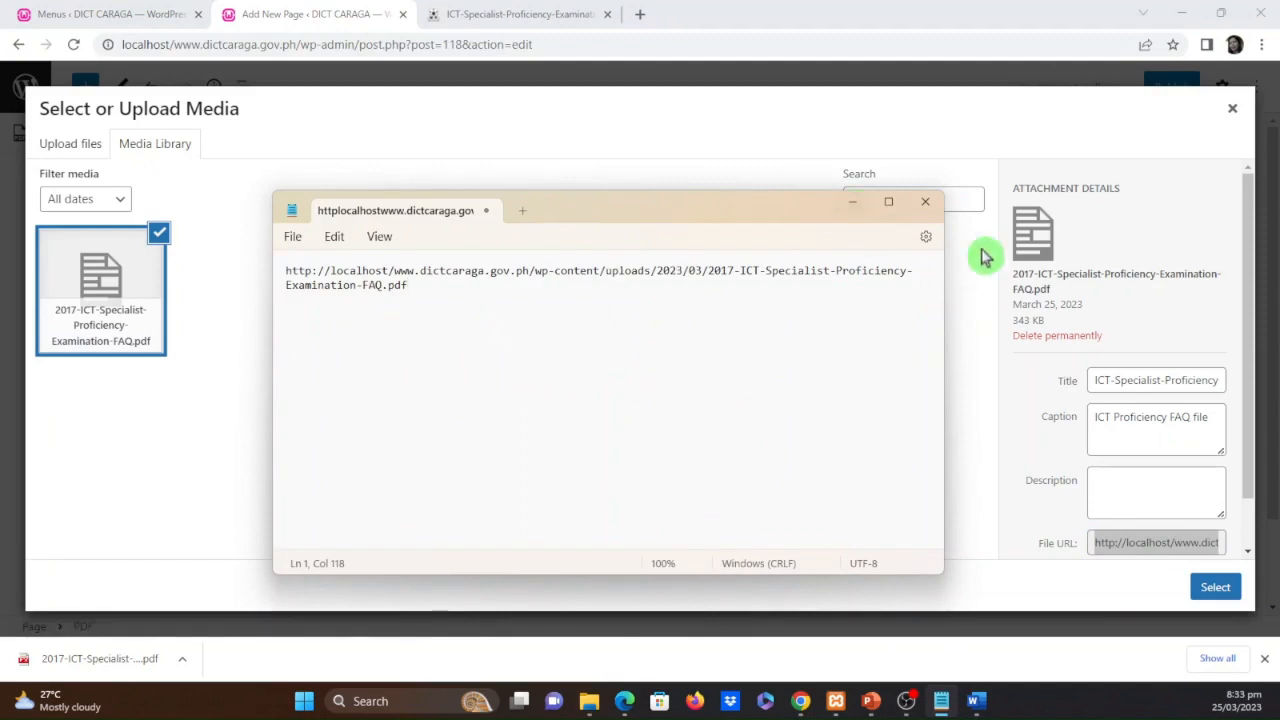
pyautogui.click(929, 210)
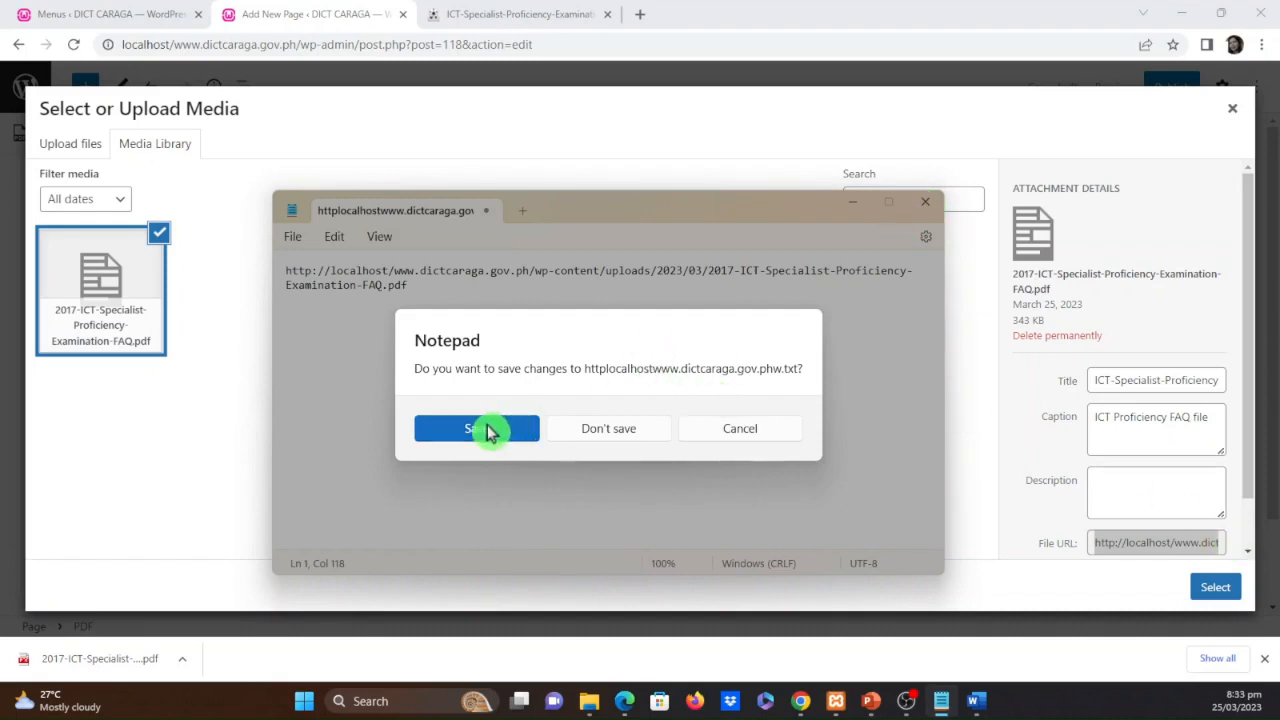
pyautogui.click(730, 430)
pyautogui.click(852, 201)
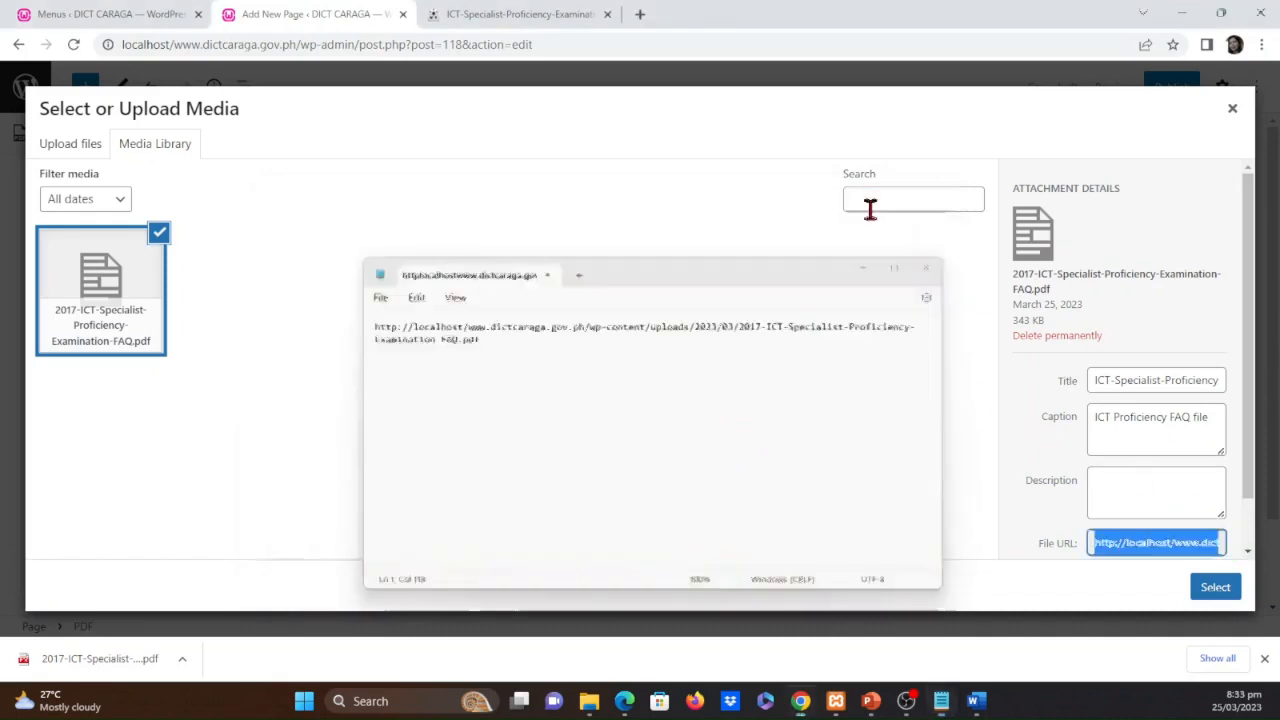
# Insert the selected PDF into the page's PDF block and zoom the embedded viewer to 50%
pyautogui.click(1165, 475)
pyautogui.click(1212, 587)
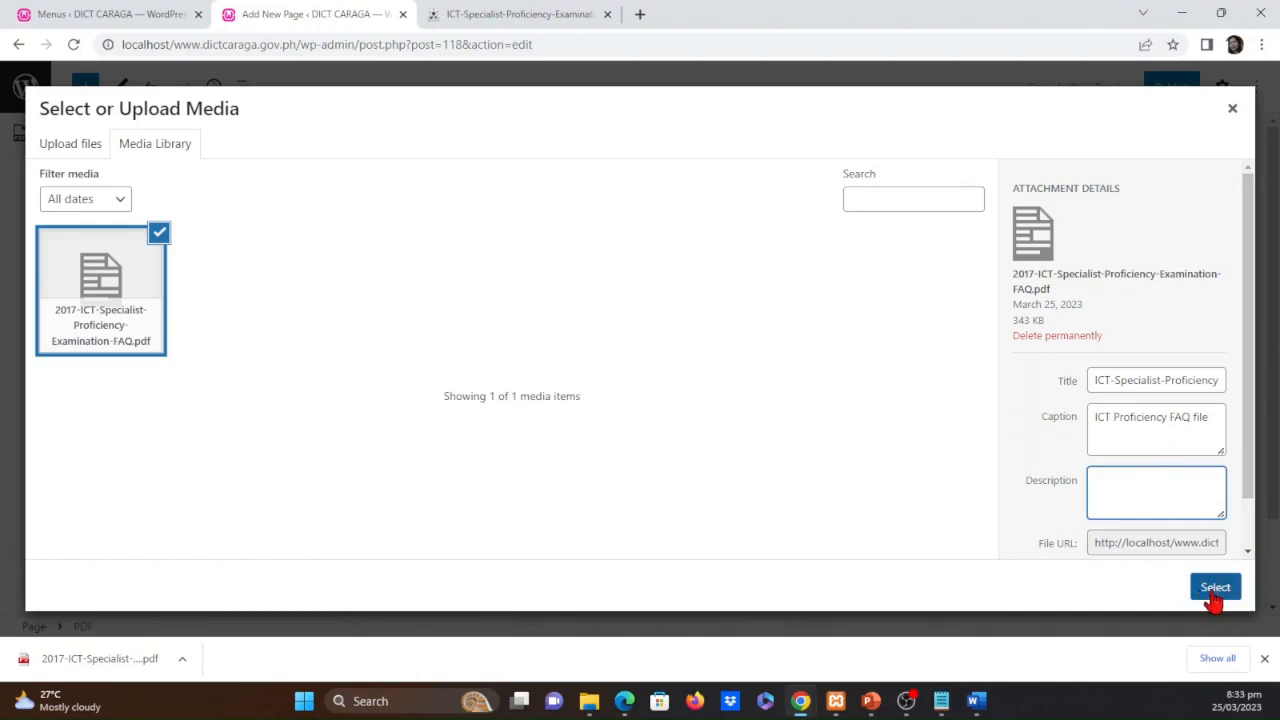
pyautogui.click(1213, 590)
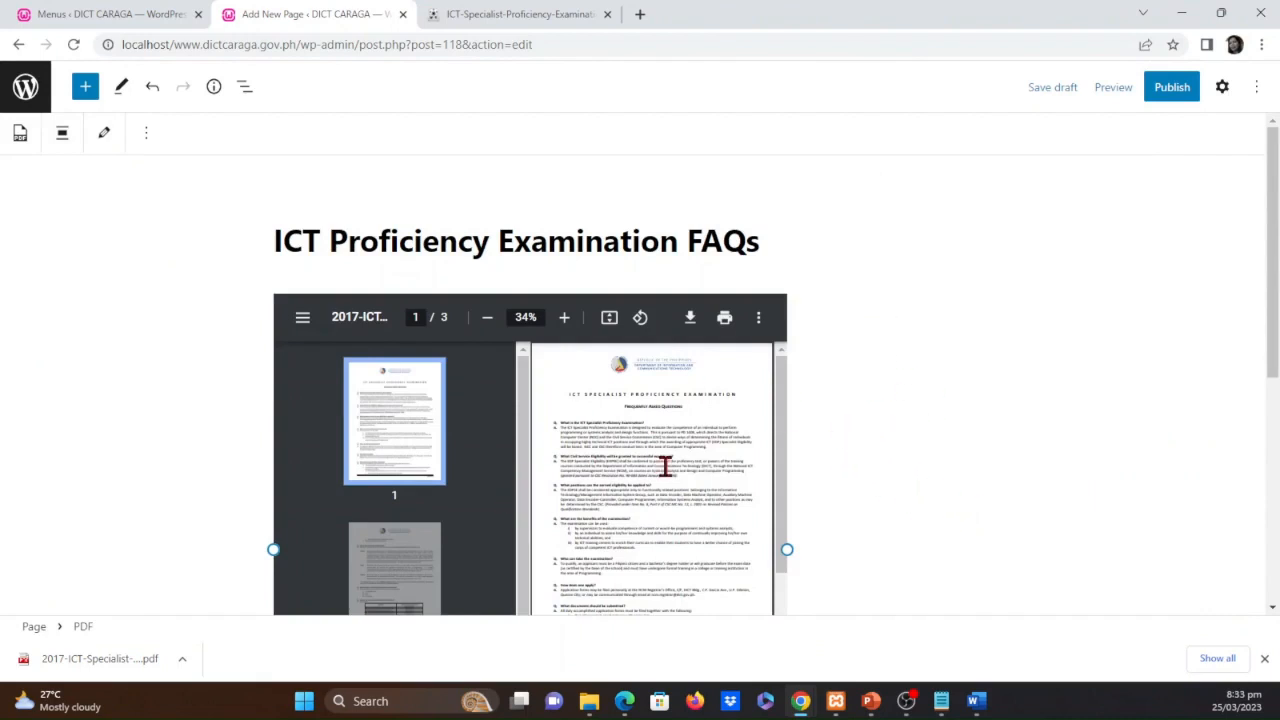
pyautogui.scroll(-2, 626, 490)
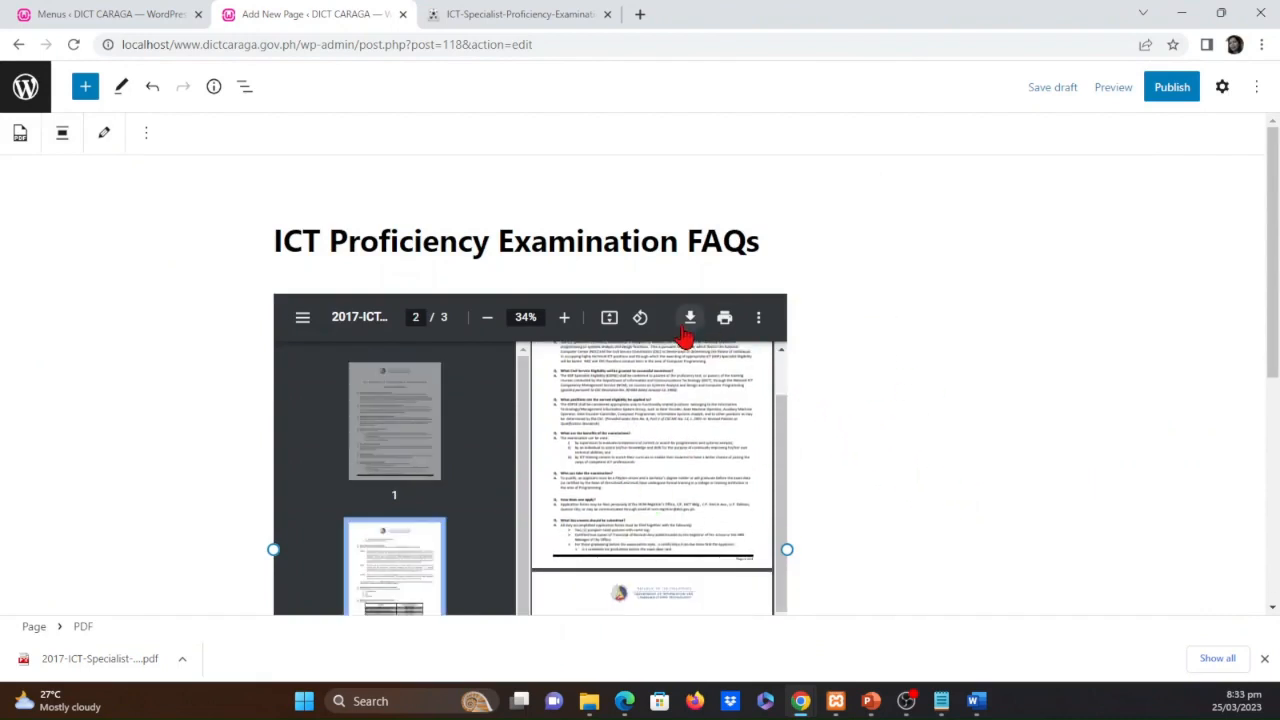
pyautogui.click(565, 318)
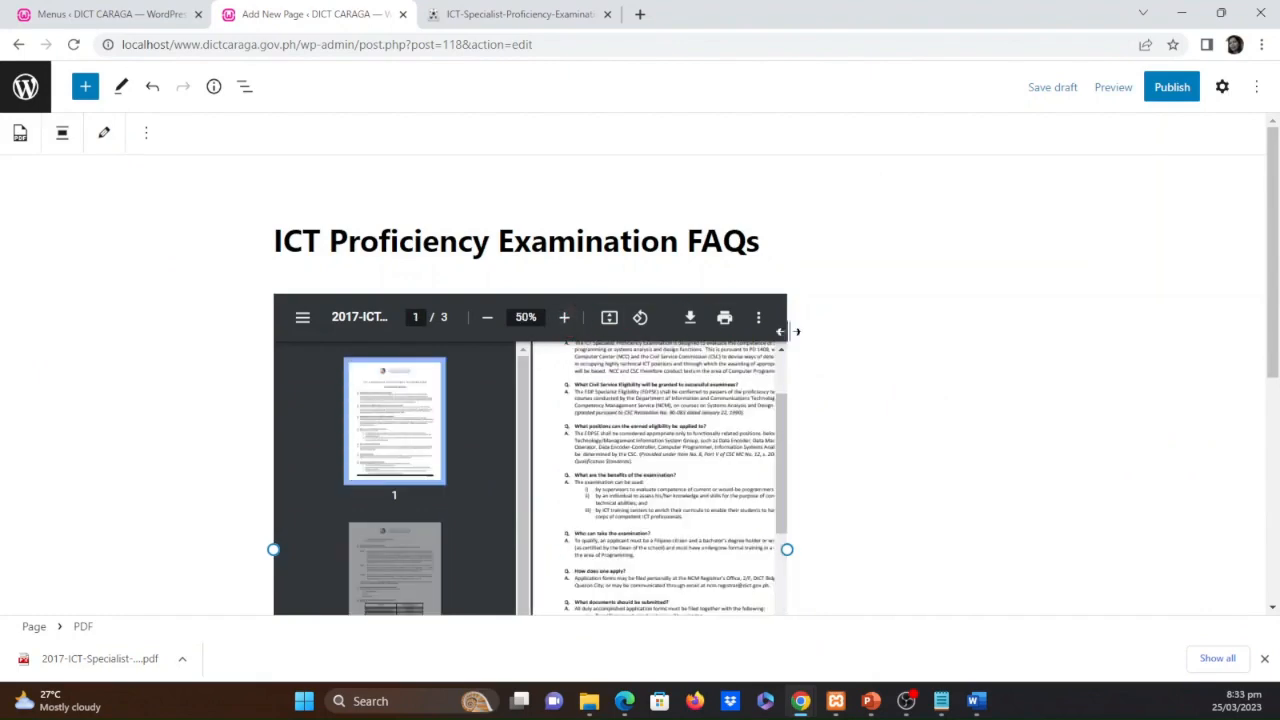
# Widen the embedded PDF viewer beyond the content column to about 1296 px
pyautogui.moveTo(787, 549); pyautogui.dragTo(1232, 537)
pyautogui.scroll(-3, 354, 471)
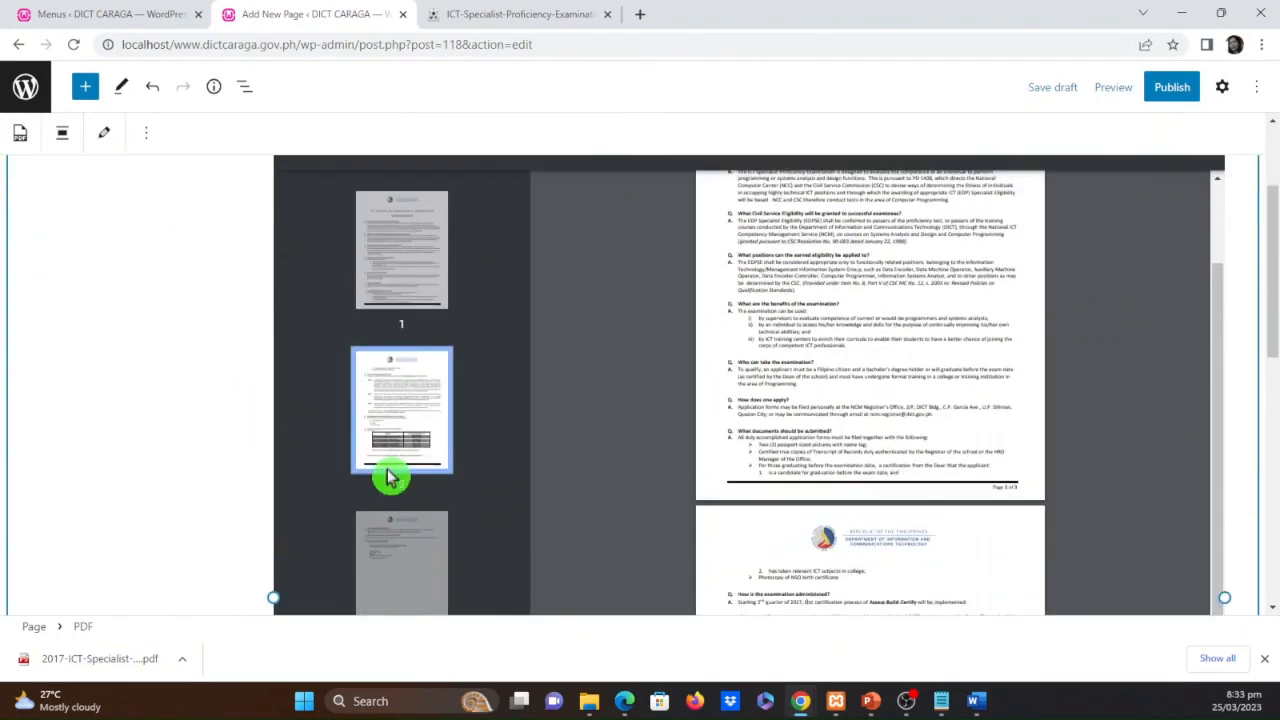
pyautogui.moveTo(277, 598); pyautogui.dragTo(119, 534)
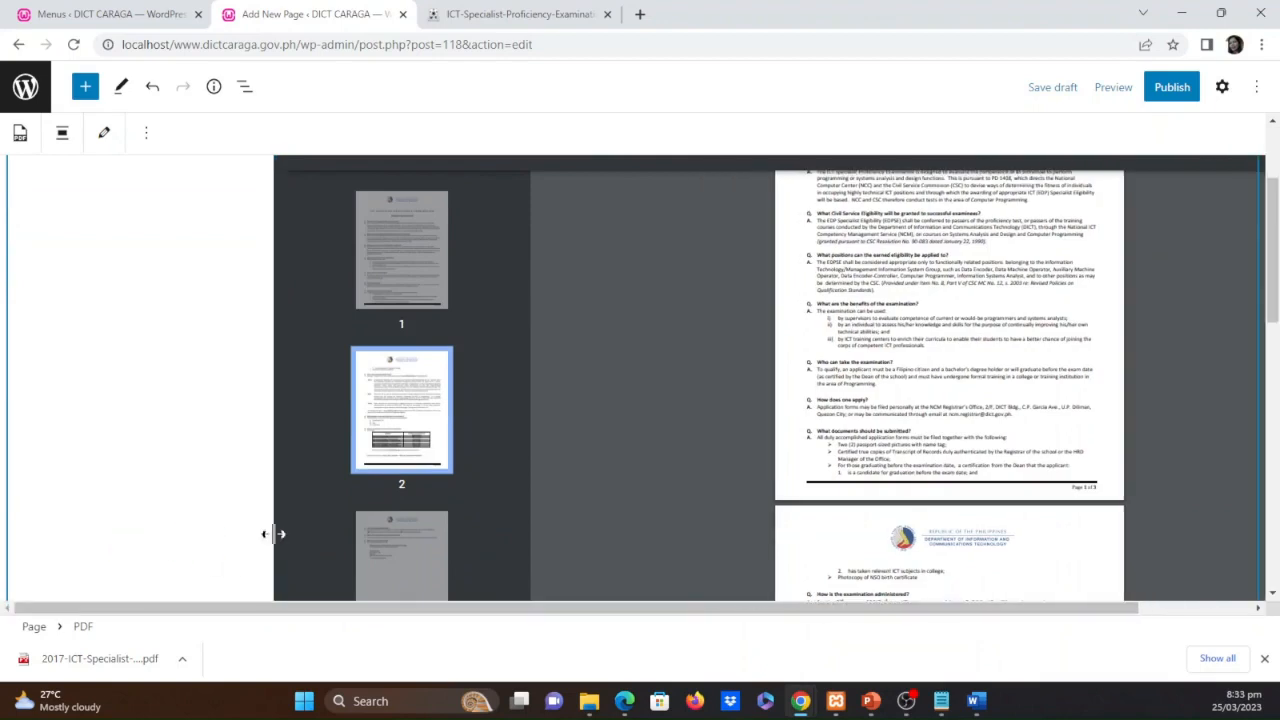
pyautogui.scroll(6, 886, 409)
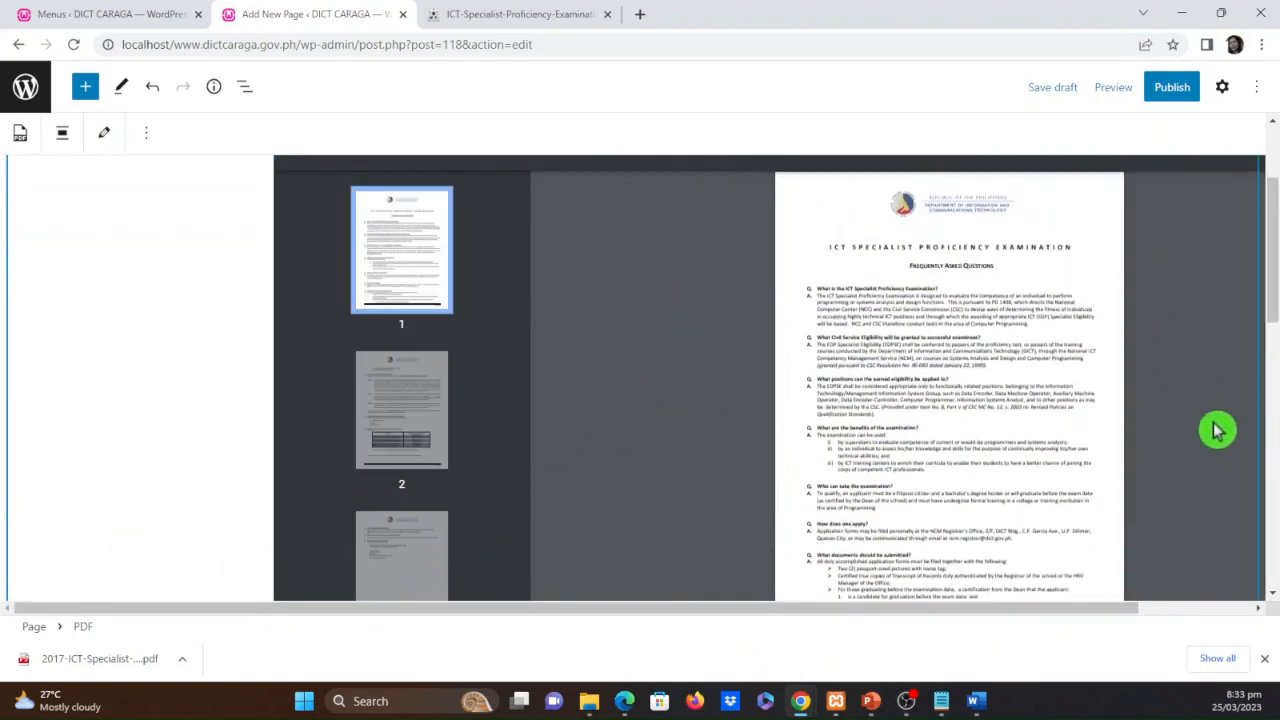
# Zoom the embedded PDF viewer to 110% and review how the FAQ document fits on the page
pyautogui.click(866, 330)
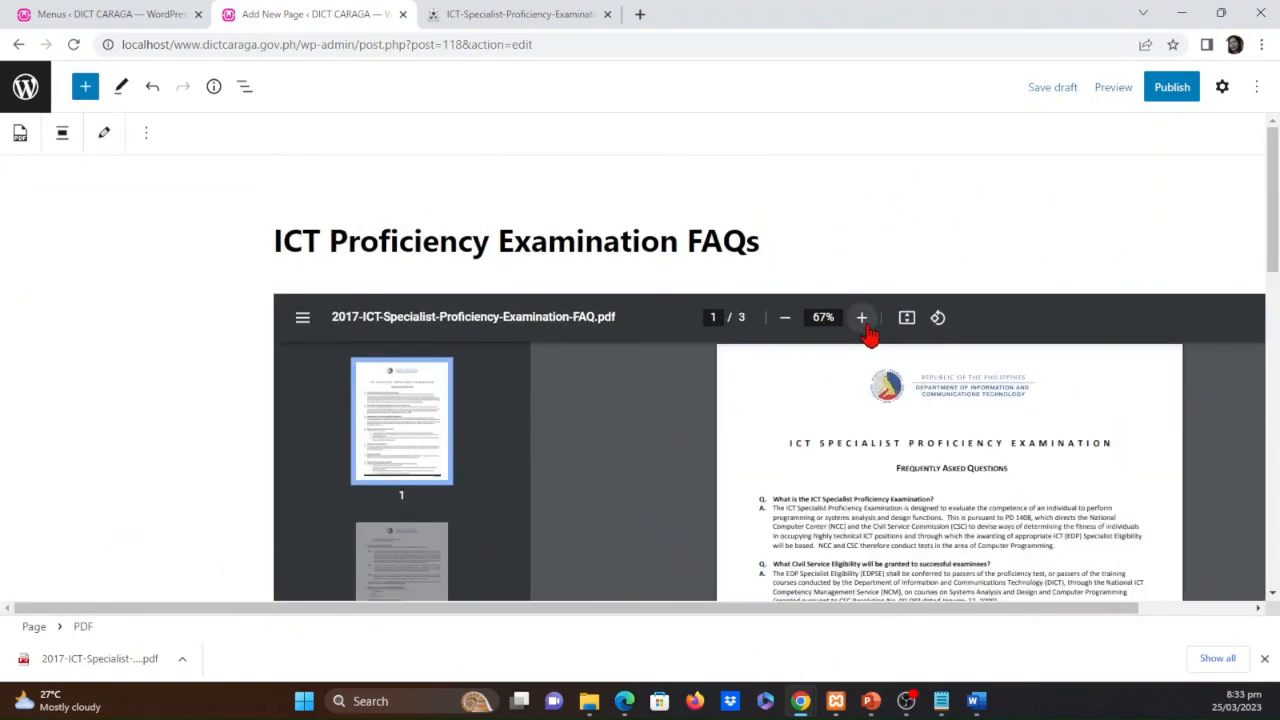
pyautogui.click(866, 332)
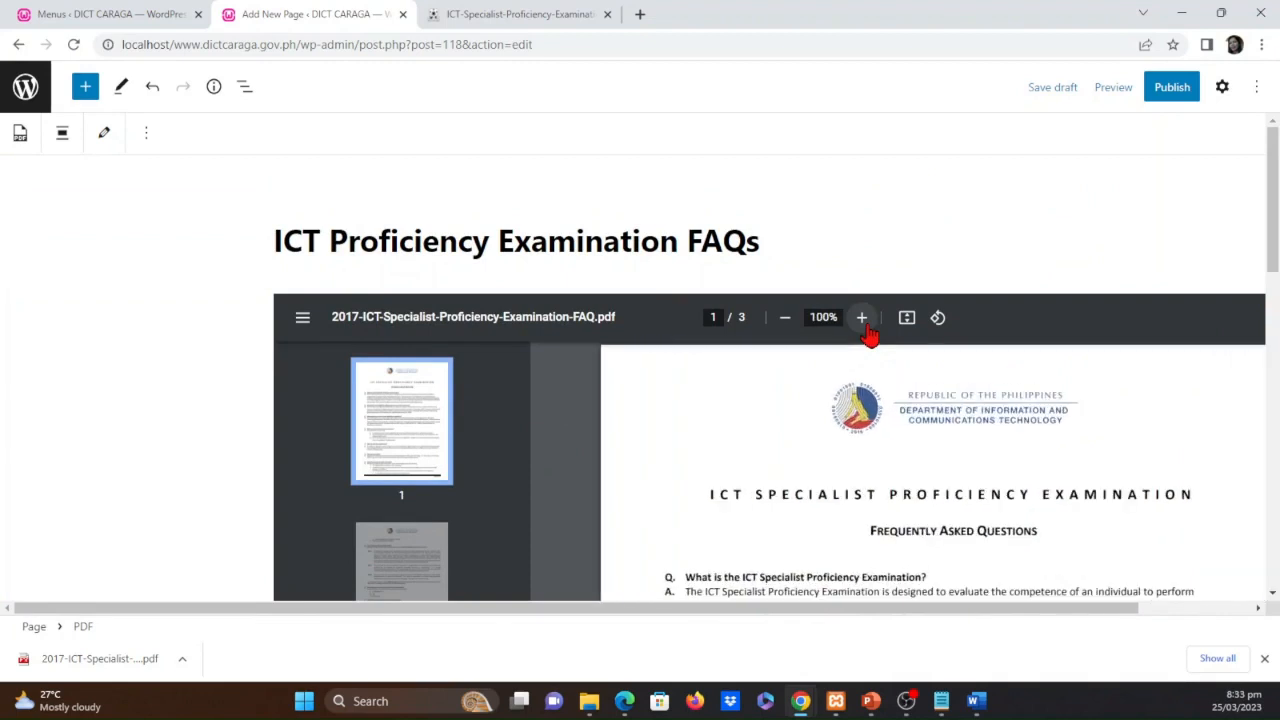
pyautogui.click(866, 332)
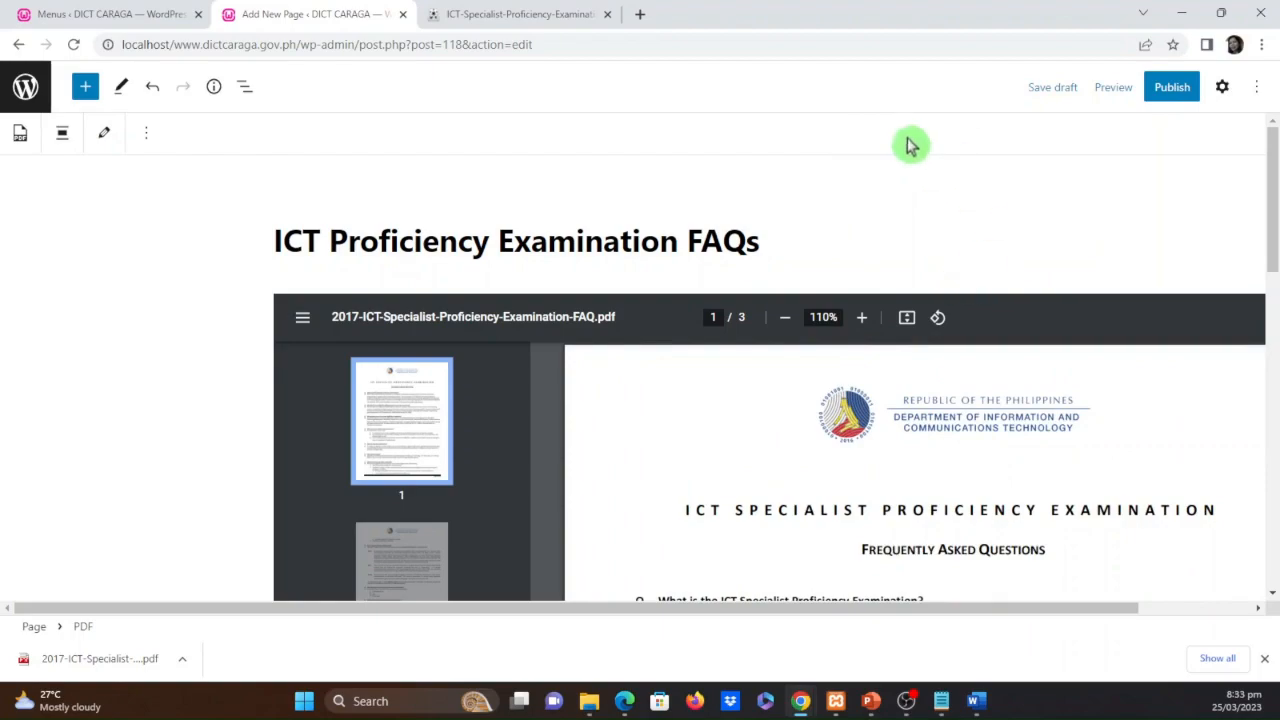
pyautogui.scroll(-5, 1120, 318)
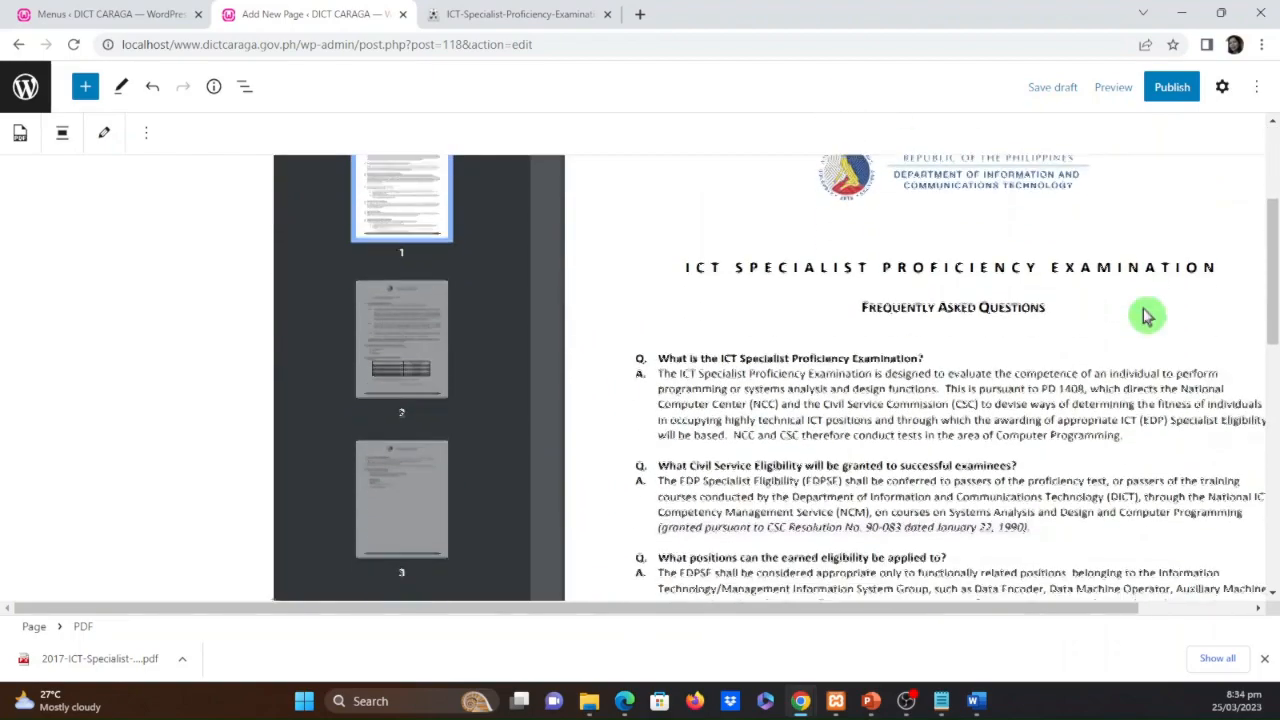
pyautogui.scroll(-3, 1194, 371)
pyautogui.scroll(3, 1211, 360)
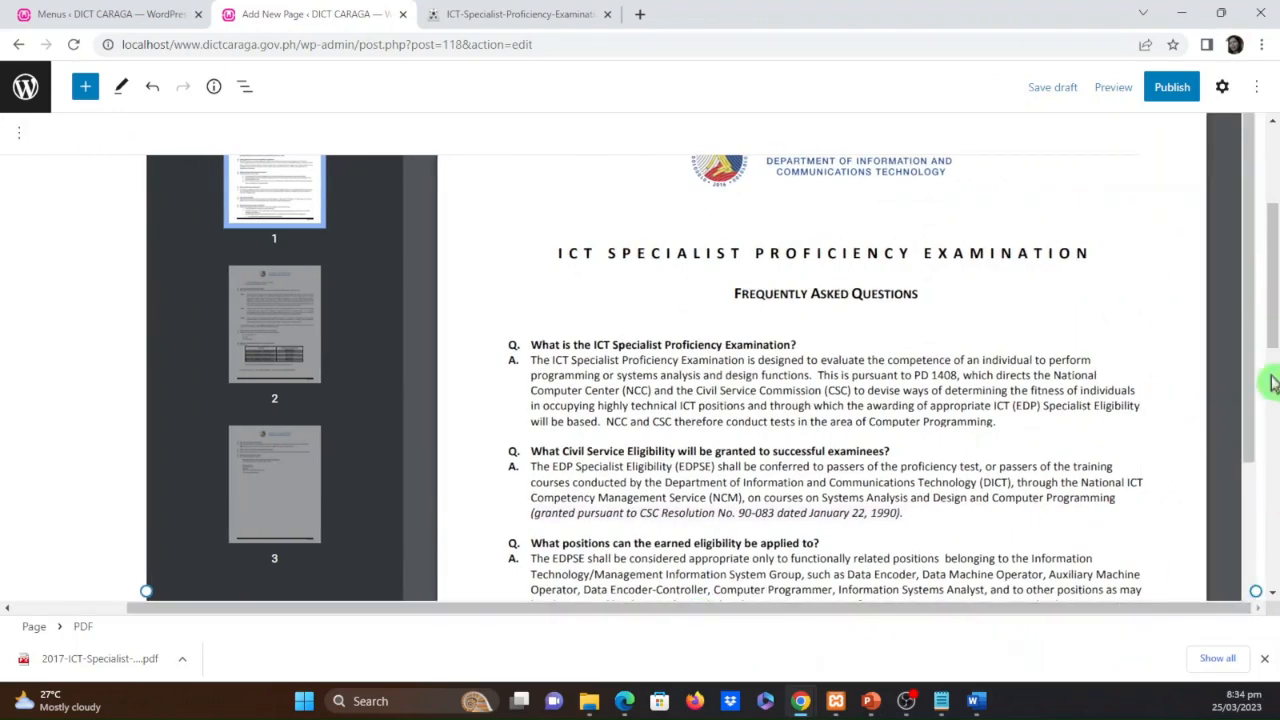
pyautogui.scroll(5, 1236, 371)
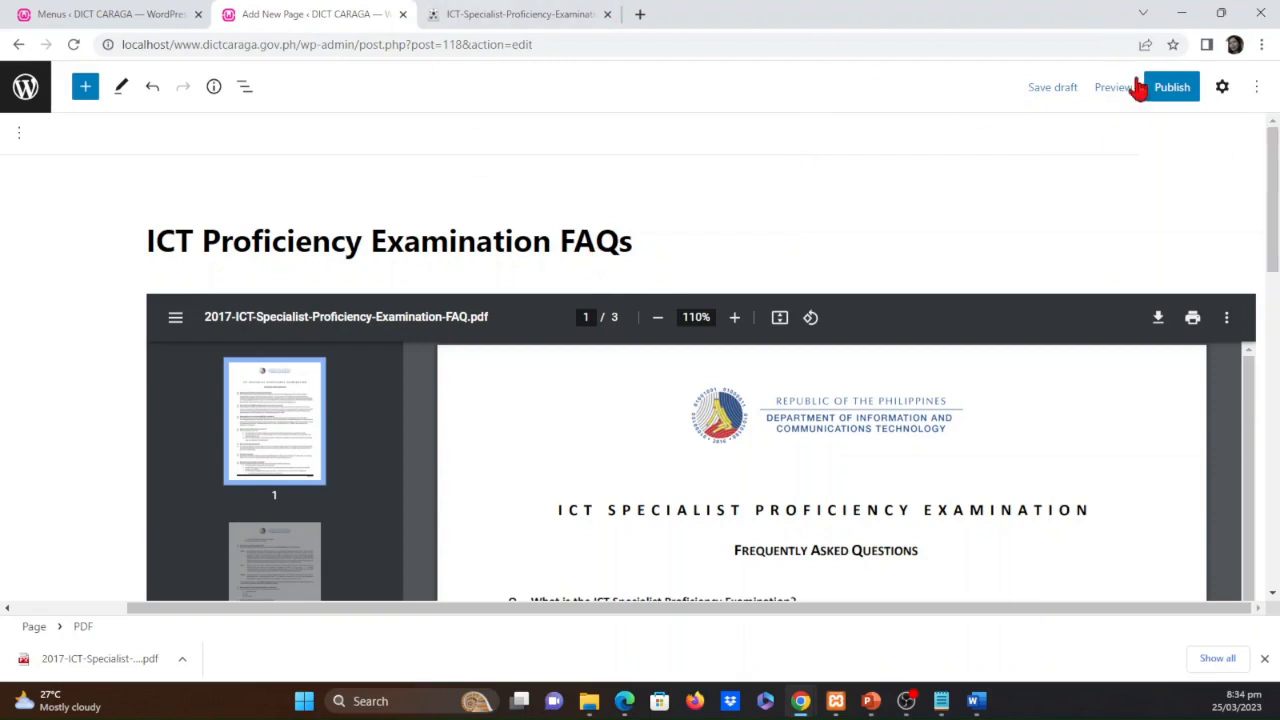
# Try to publish the ICT Proficiency Examination FAQs page
pyautogui.click(1172, 90)
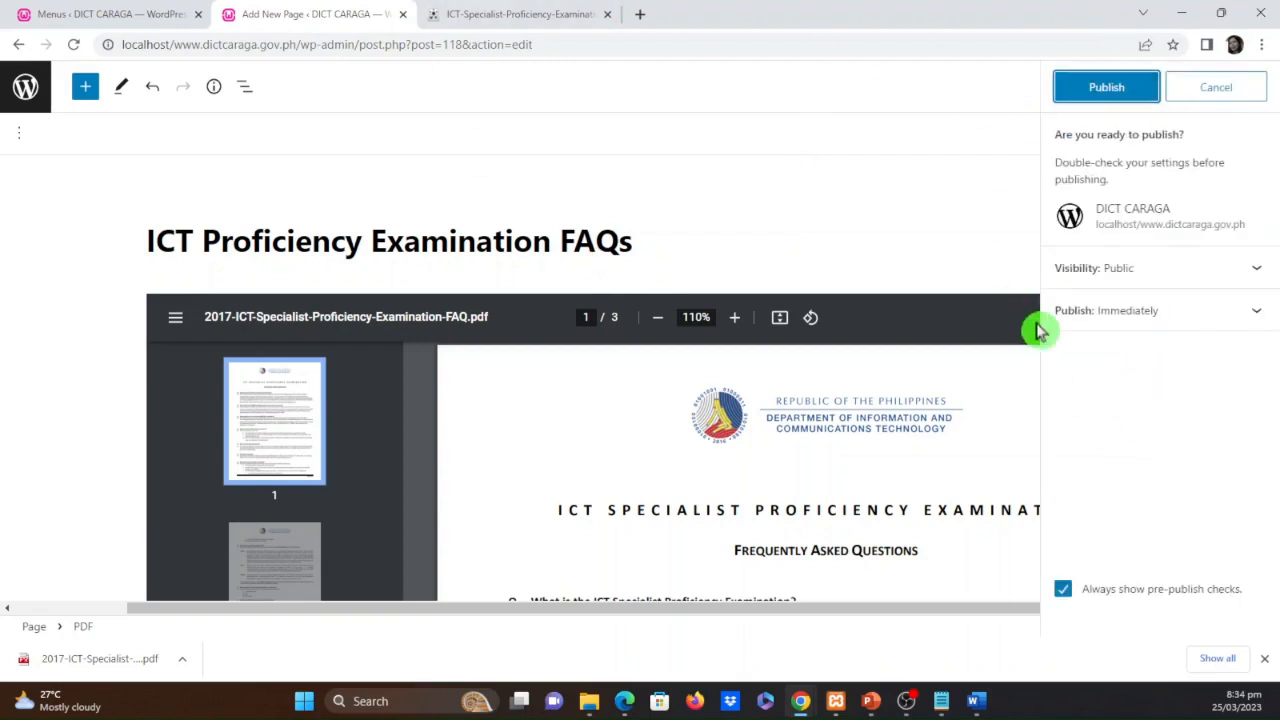
pyautogui.click(1097, 90)
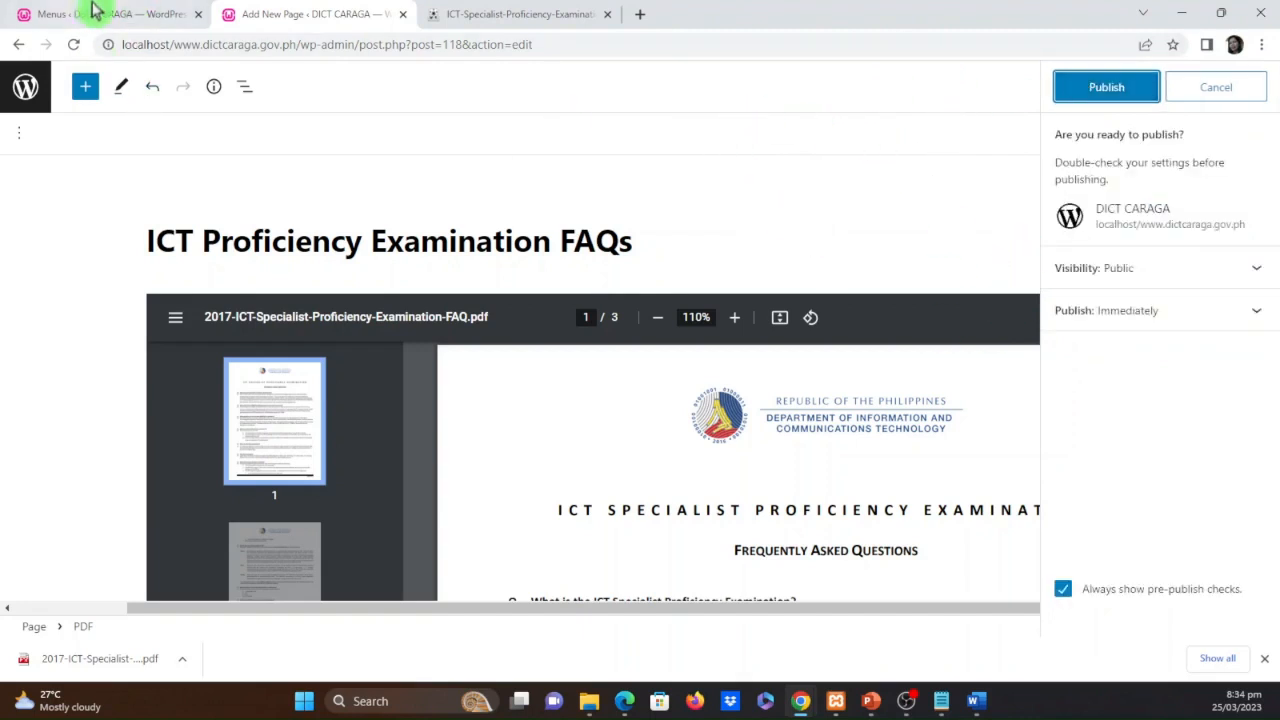
# Remove the ICT Proficiency Examination FAQs custom link nested under Trainings from Top-bar-menu
pyautogui.click(148, 12)
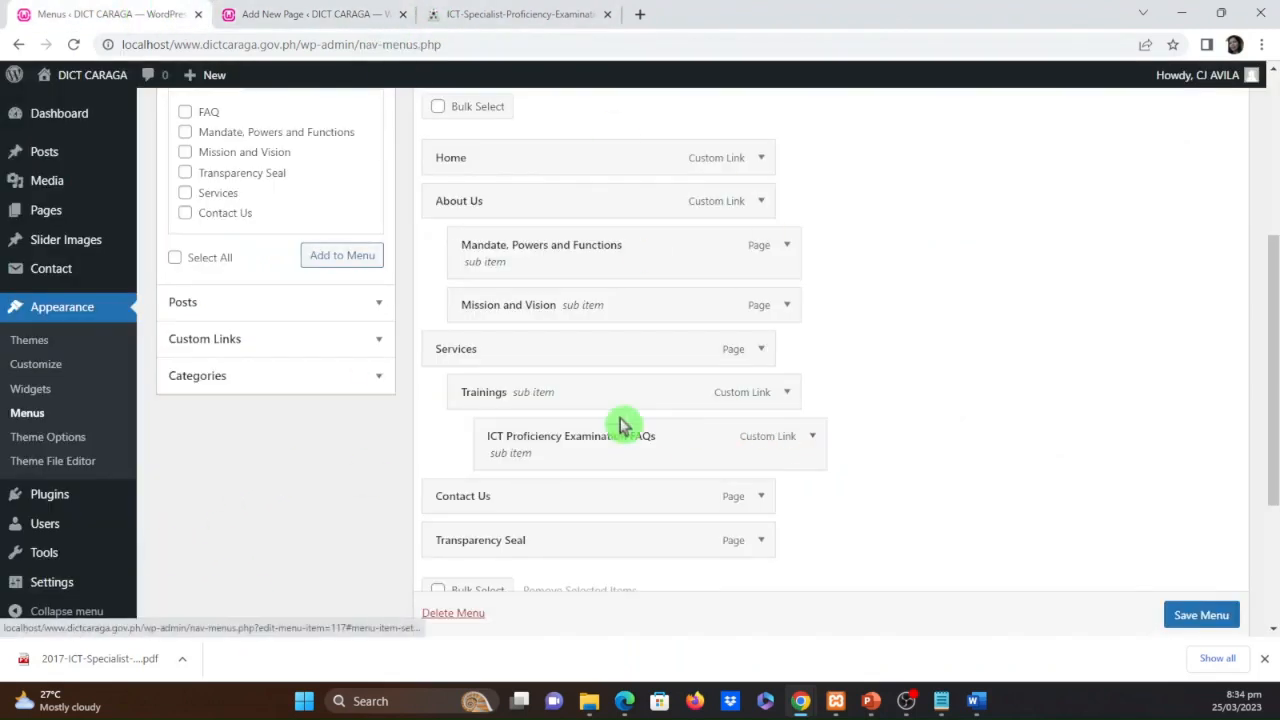
pyautogui.click(810, 440)
pyautogui.scroll(-1, 848, 488)
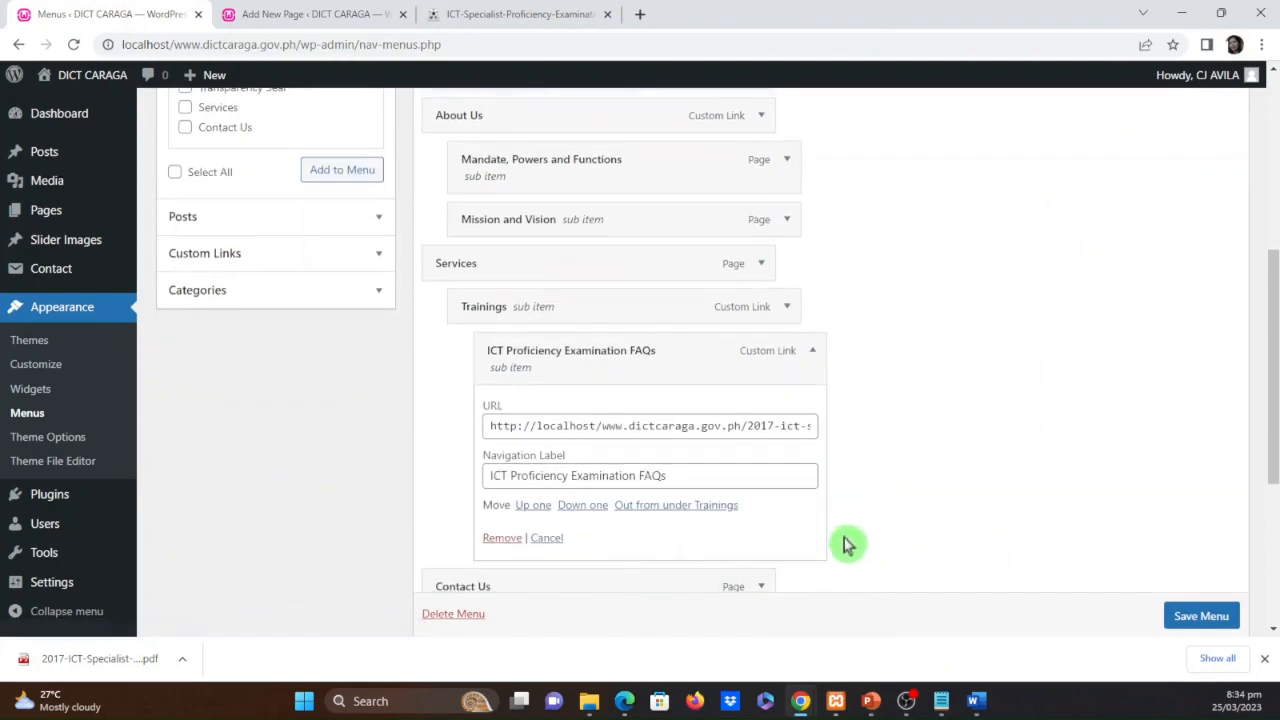
pyautogui.click(502, 539)
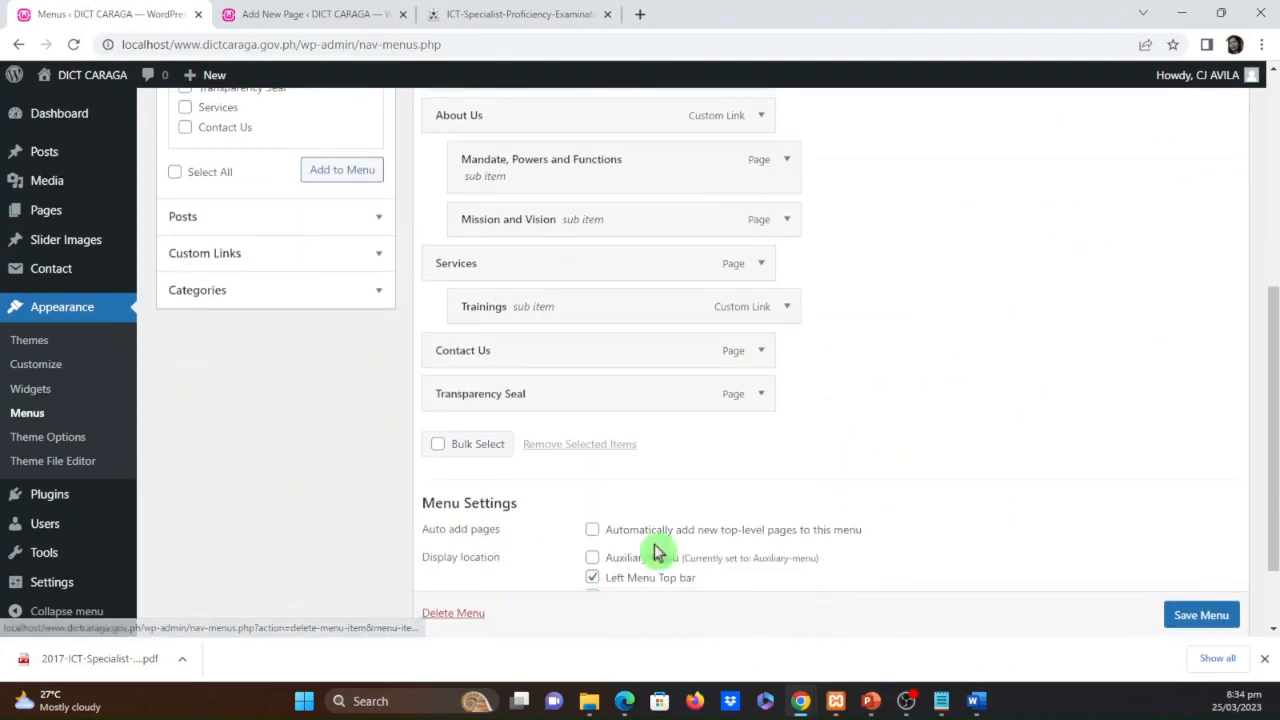
pyautogui.scroll(3, 215, 450)
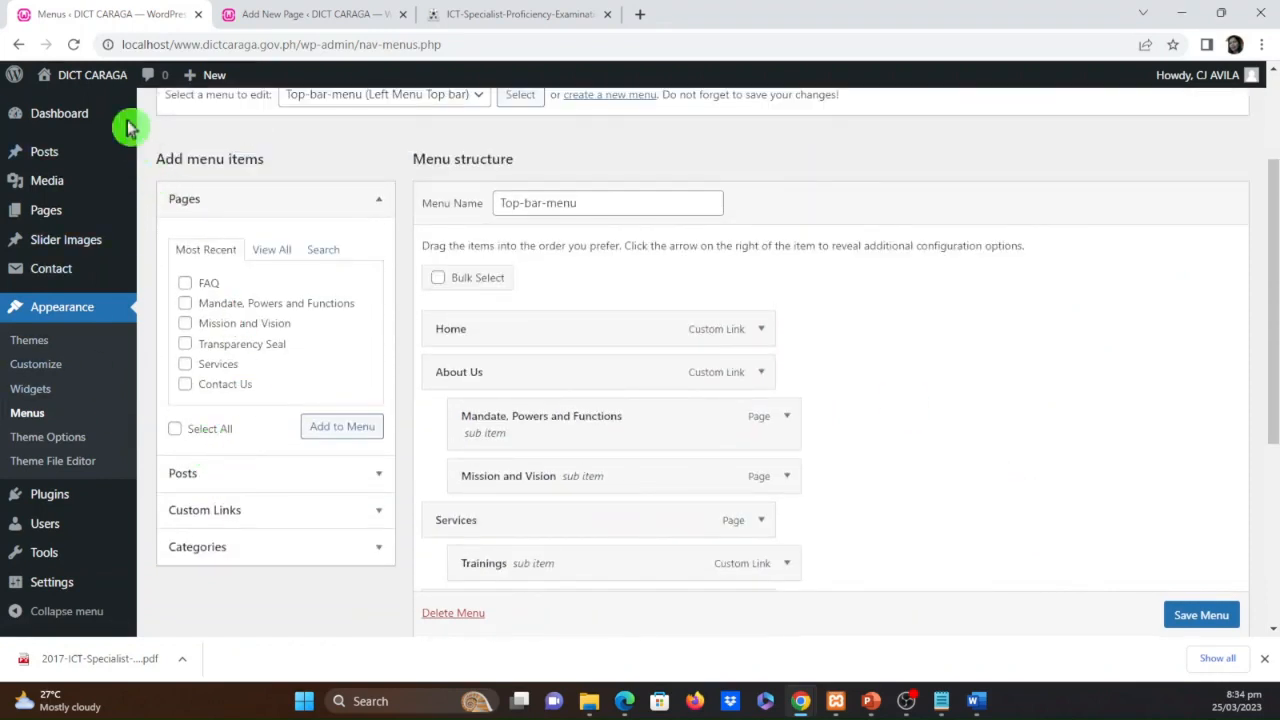
# Cancel leaving the menu editor for the Pages list and save Top-bar-menu
pyautogui.moveTo(58, 152)
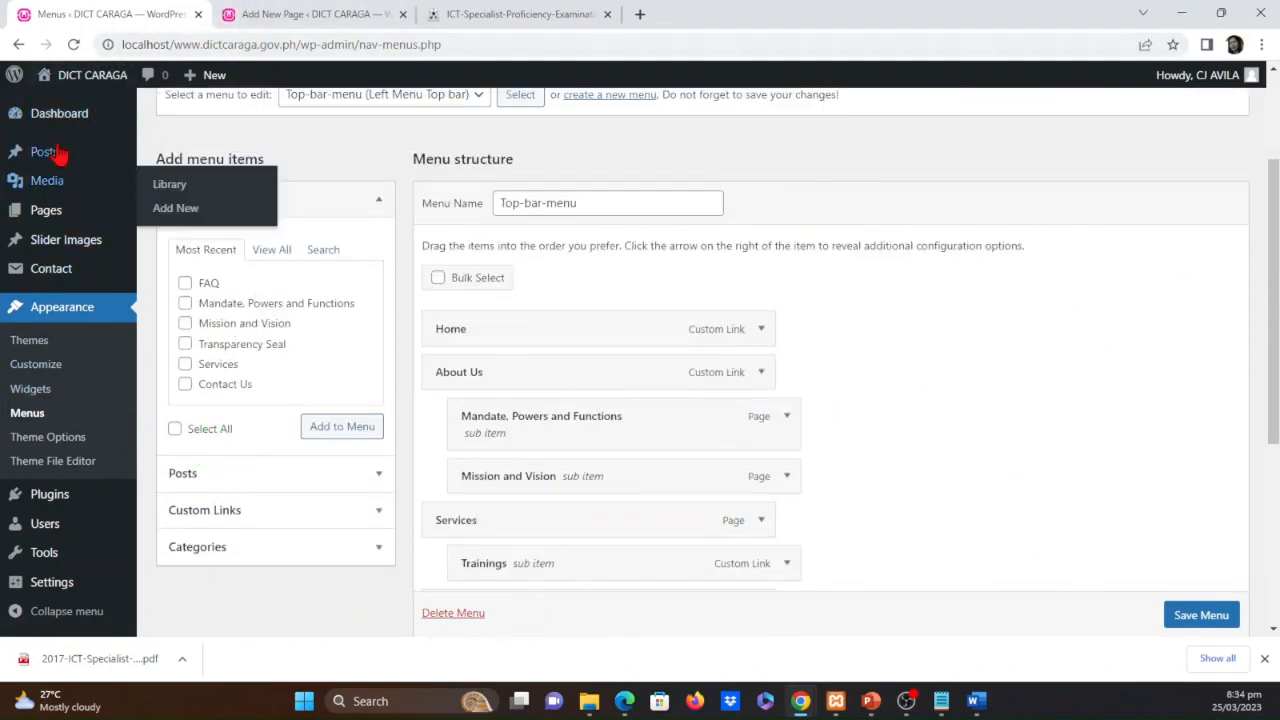
pyautogui.click(58, 214)
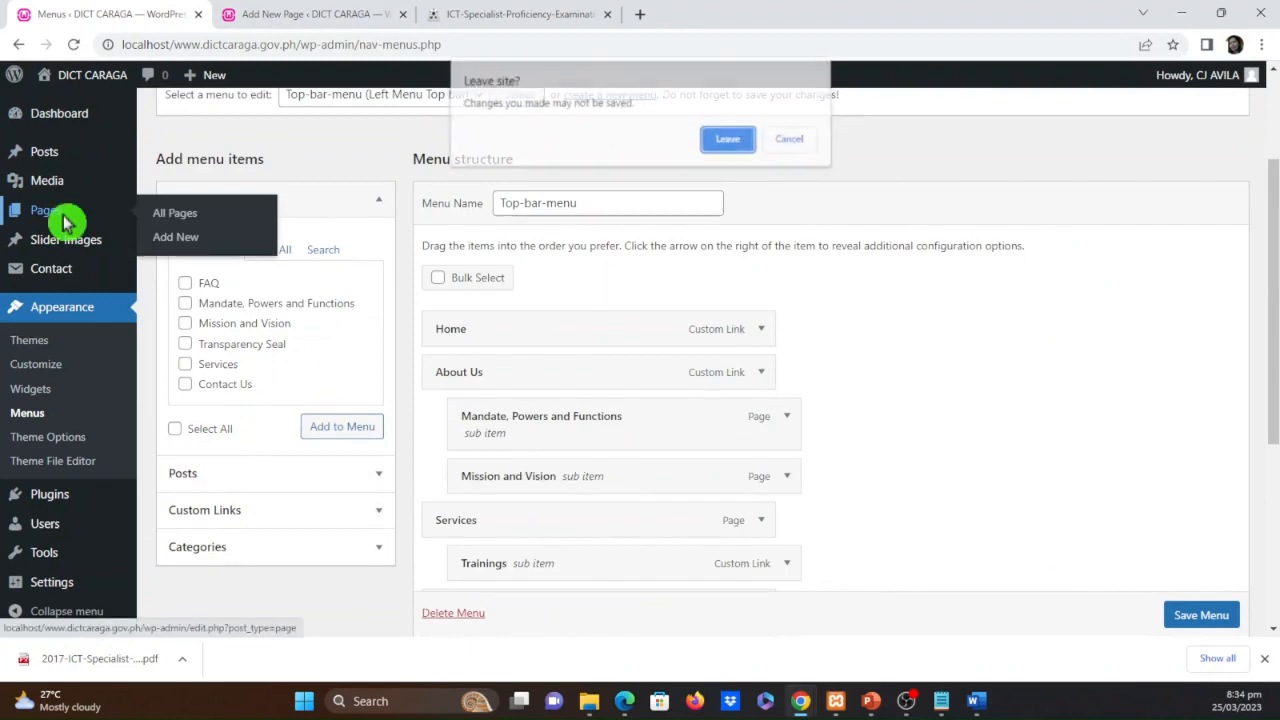
pyautogui.click(791, 139)
pyautogui.scroll(-1, 1189, 622)
pyautogui.click(1189, 618)
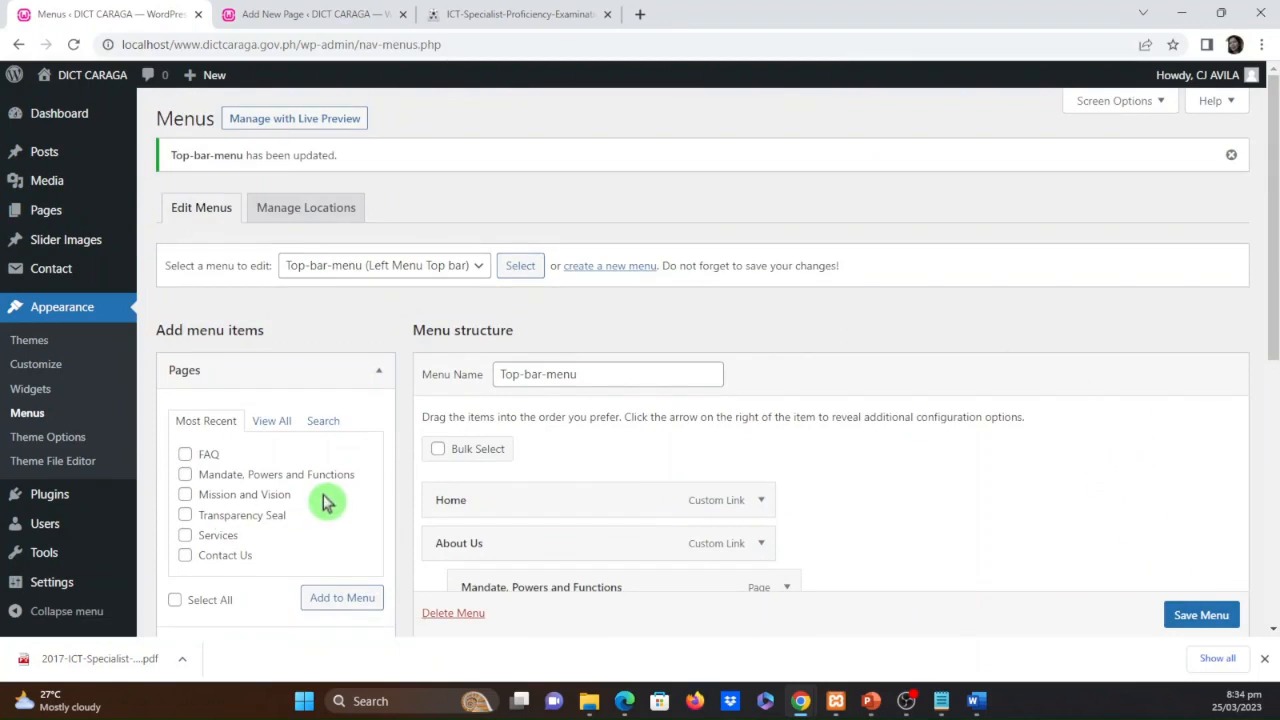
# Check the ICT Proficiency Examination FAQs page in the Pages list and publish it from its open editor
pyautogui.click(46, 210)
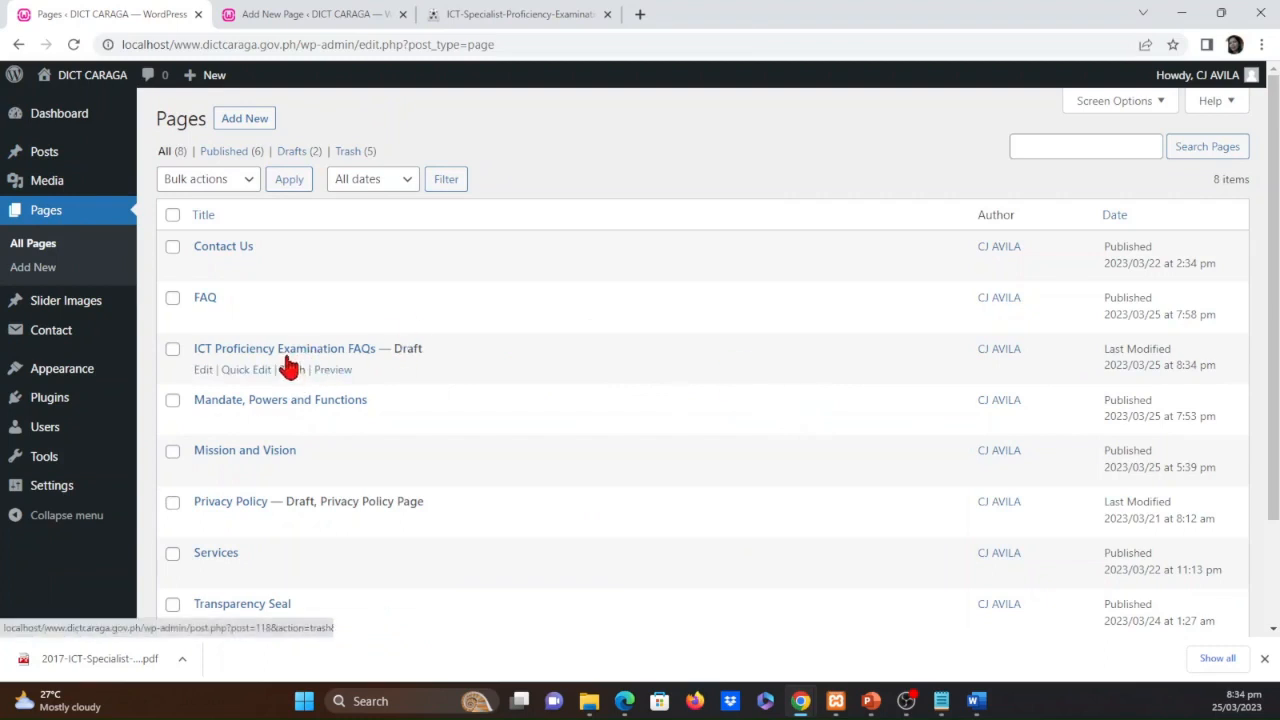
pyautogui.click(318, 12)
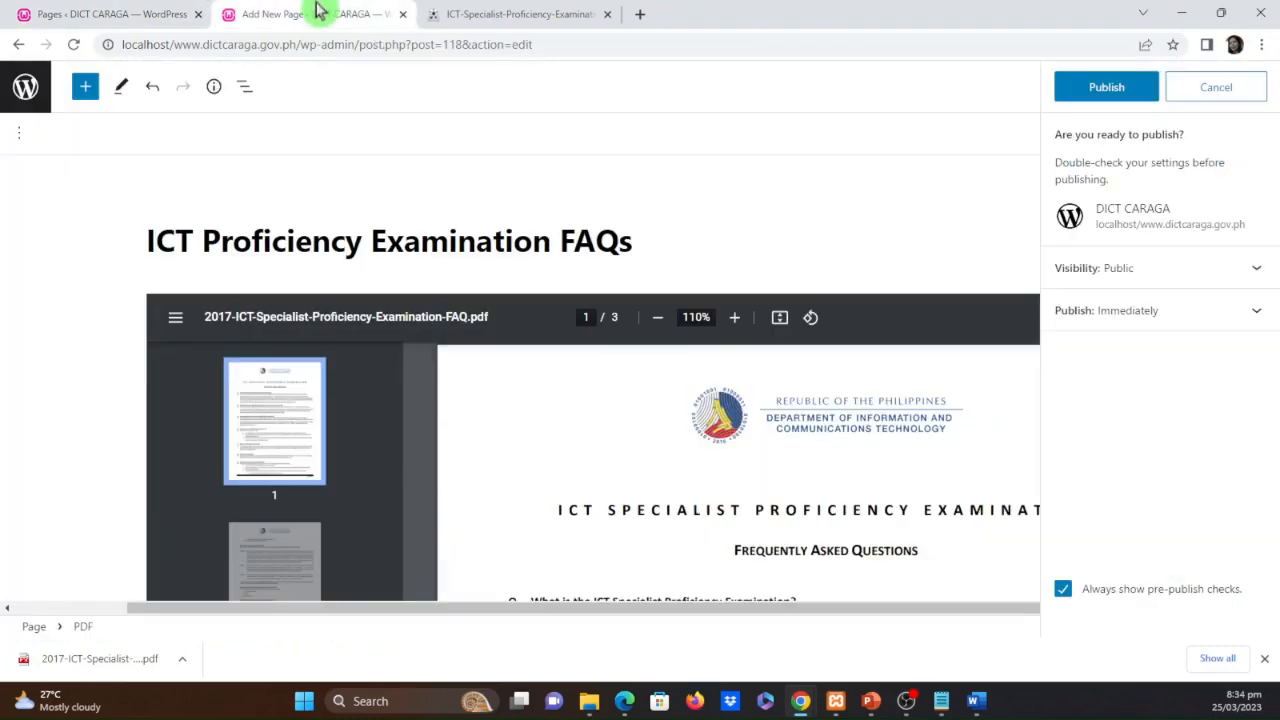
pyautogui.click(1106, 87)
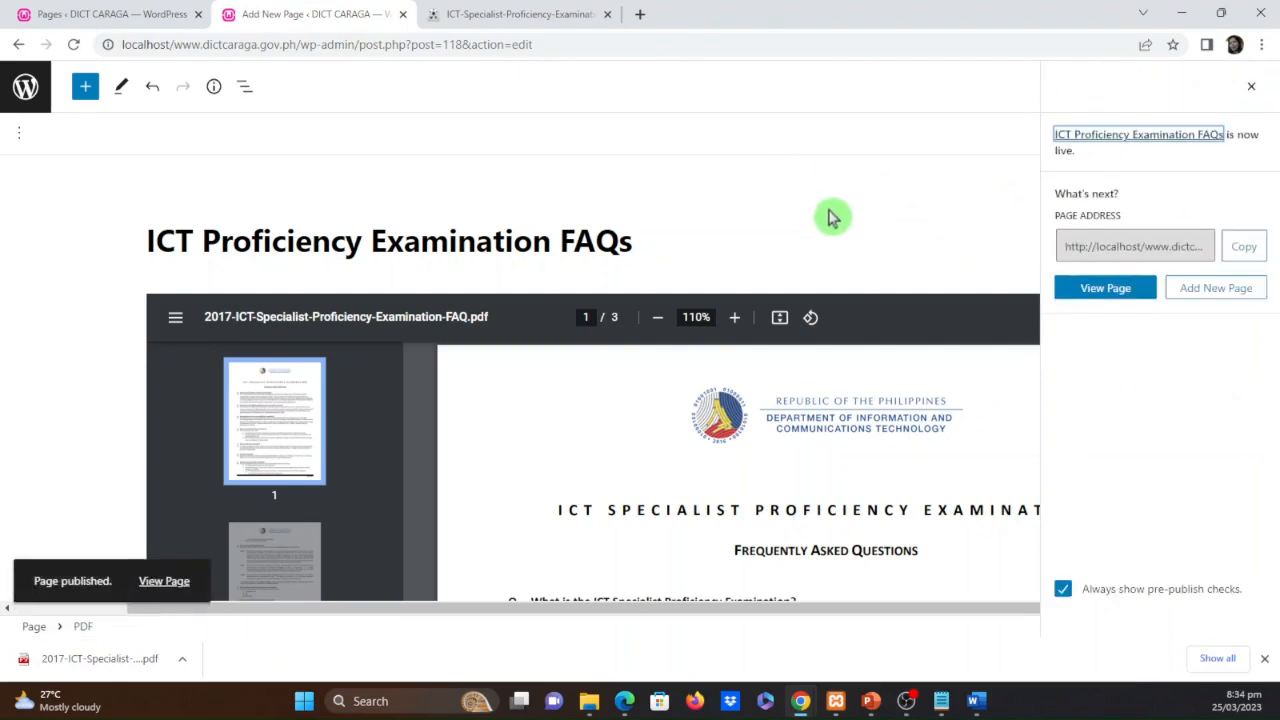
# Open the ICT Proficiency Examination FAQs page for editing from the Pages list and resolve its invalid PDF block with Convert to Blocks
pyautogui.click(135, 14)
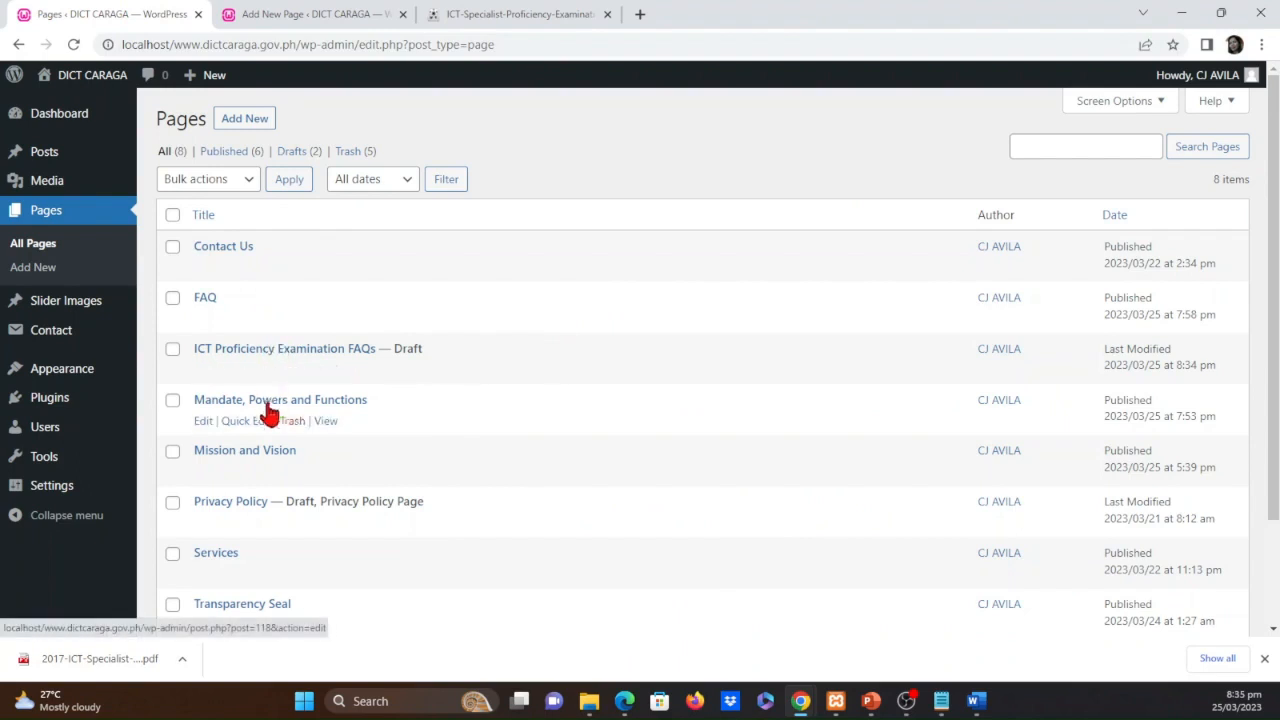
pyautogui.click(201, 371)
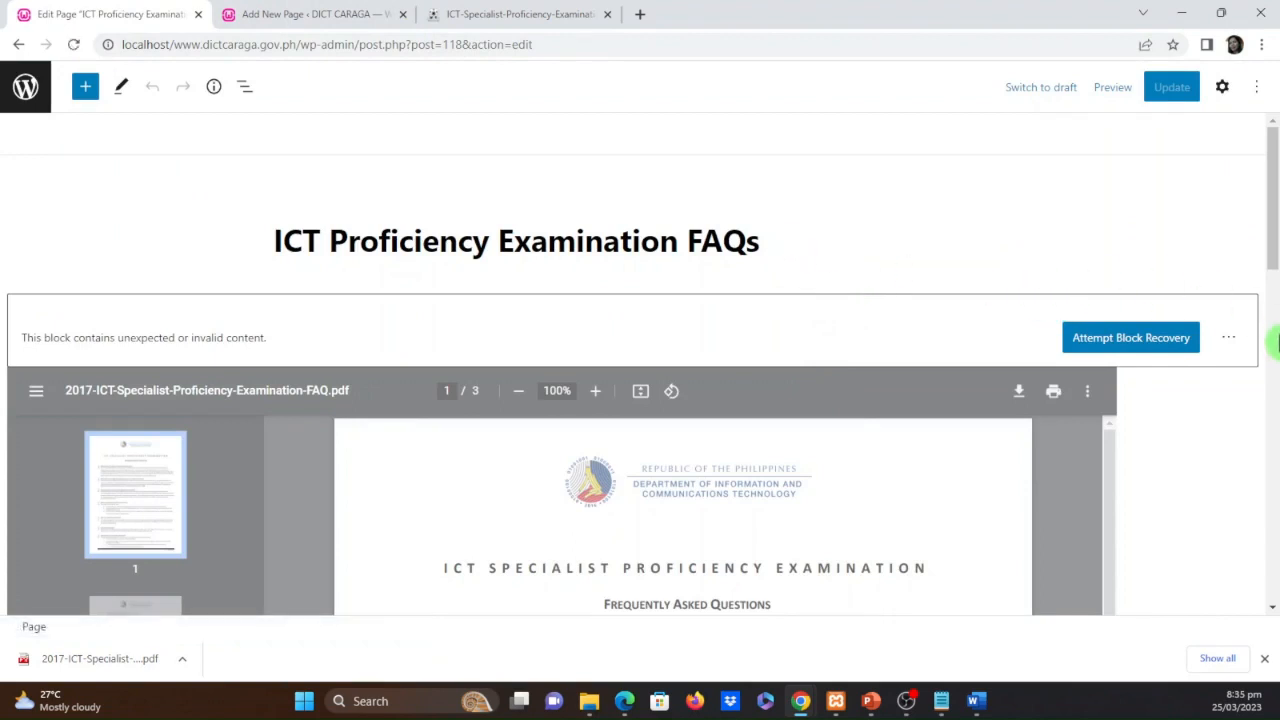
pyautogui.click(1228, 340)
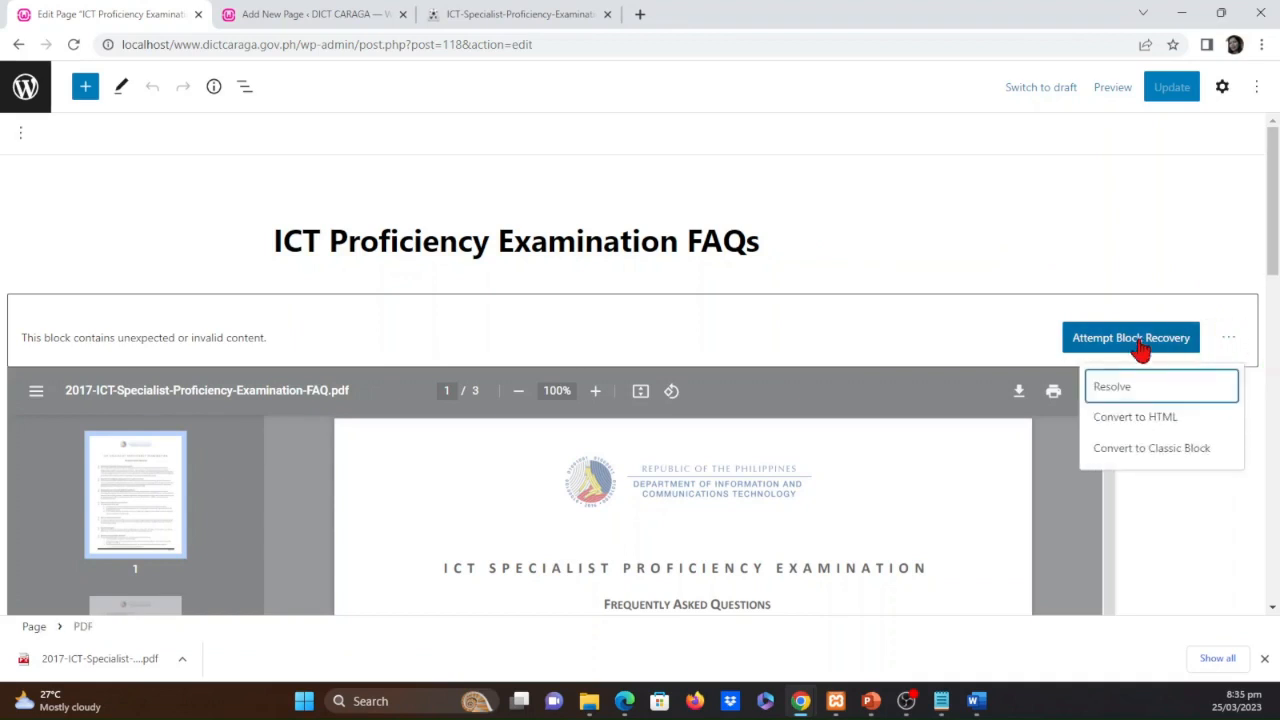
pyautogui.click(1139, 398)
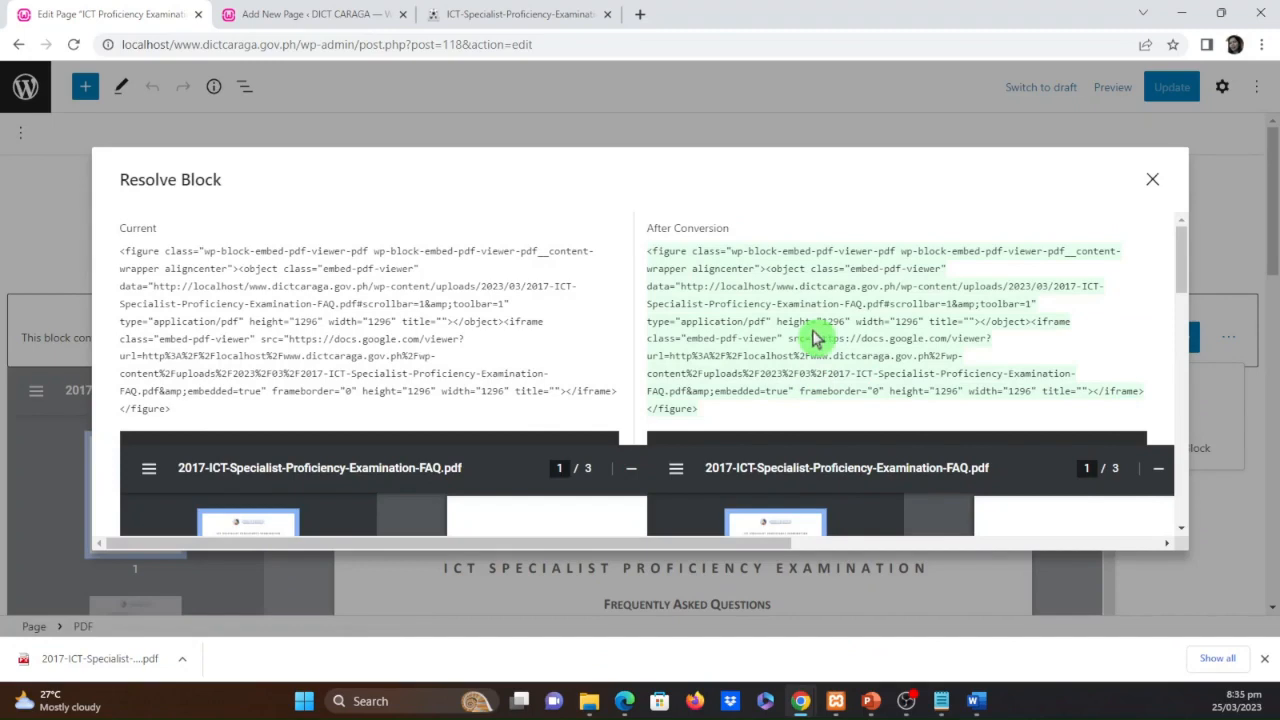
pyautogui.scroll(-1, 815, 335)
pyautogui.scroll(1, 812, 330)
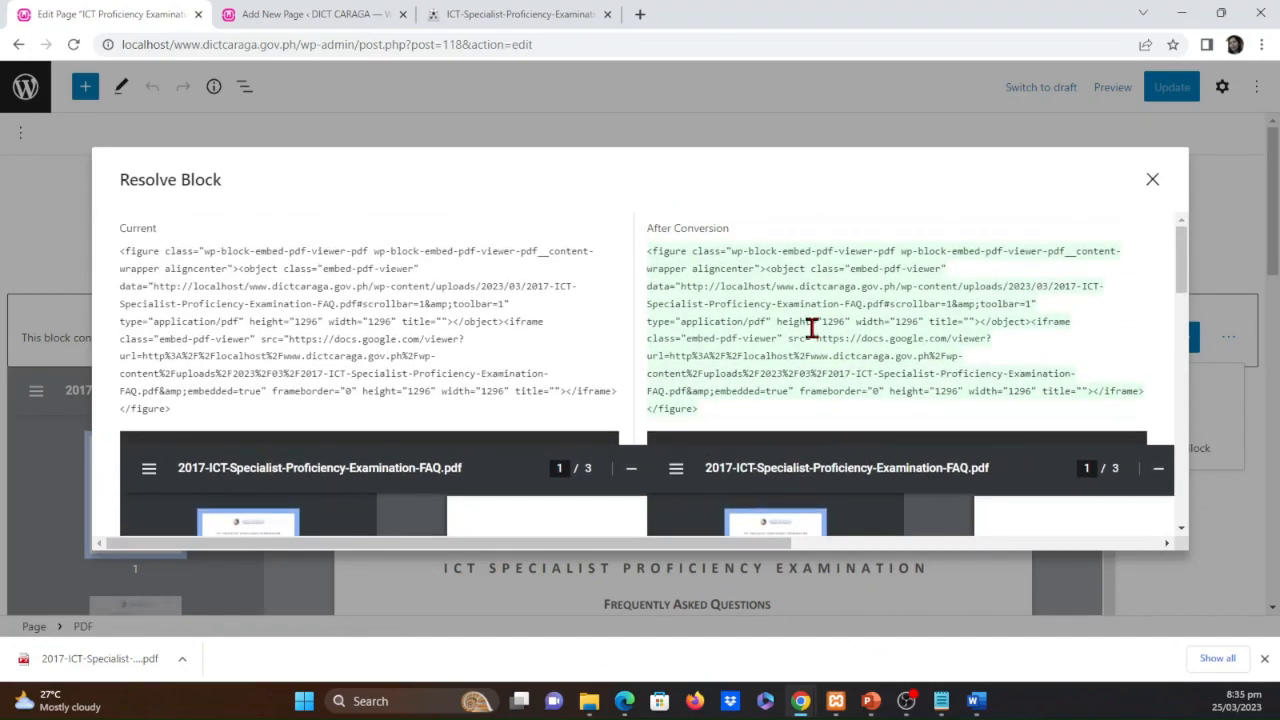
pyautogui.scroll(-4, 815, 338)
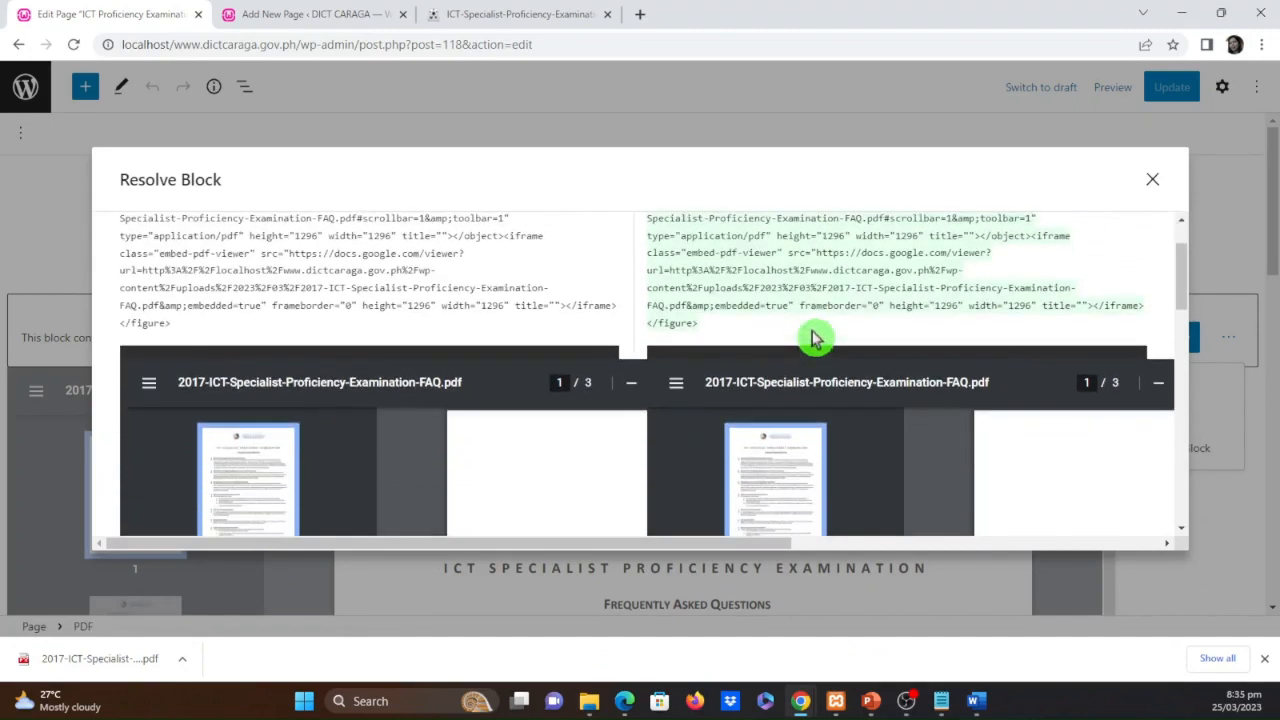
pyautogui.scroll(-5, 815, 338)
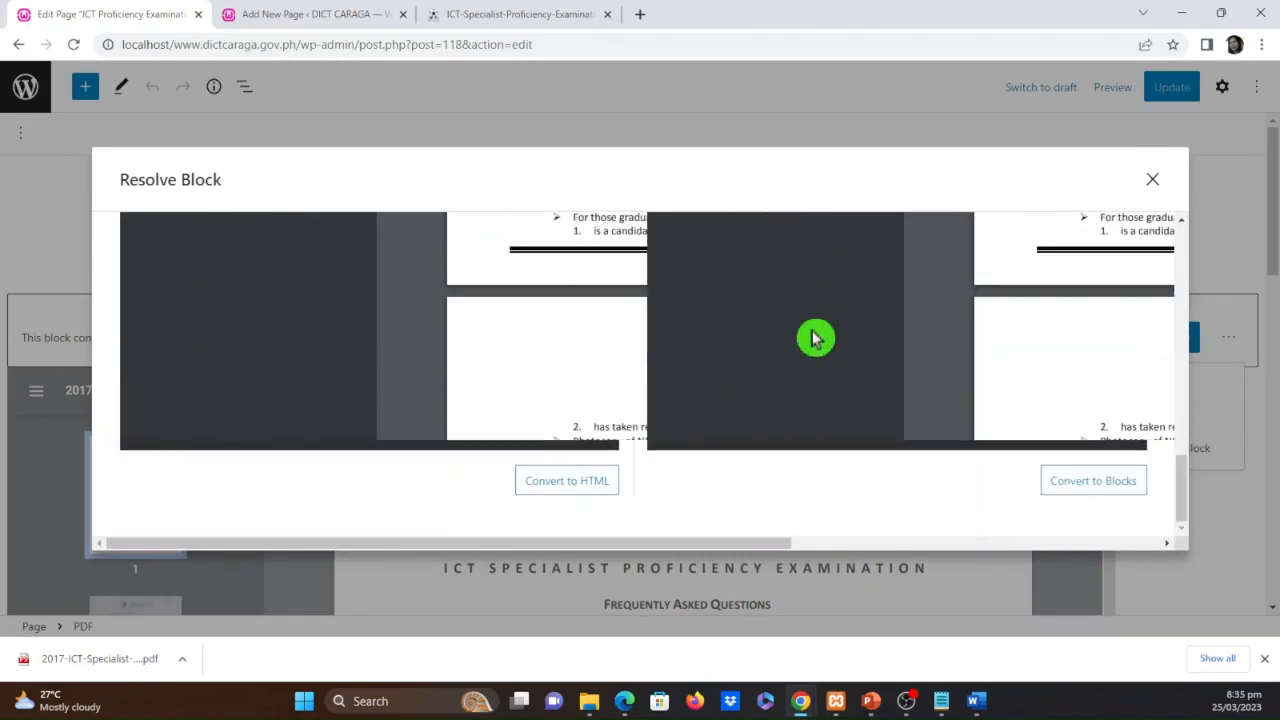
pyautogui.scroll(-1, 862, 390)
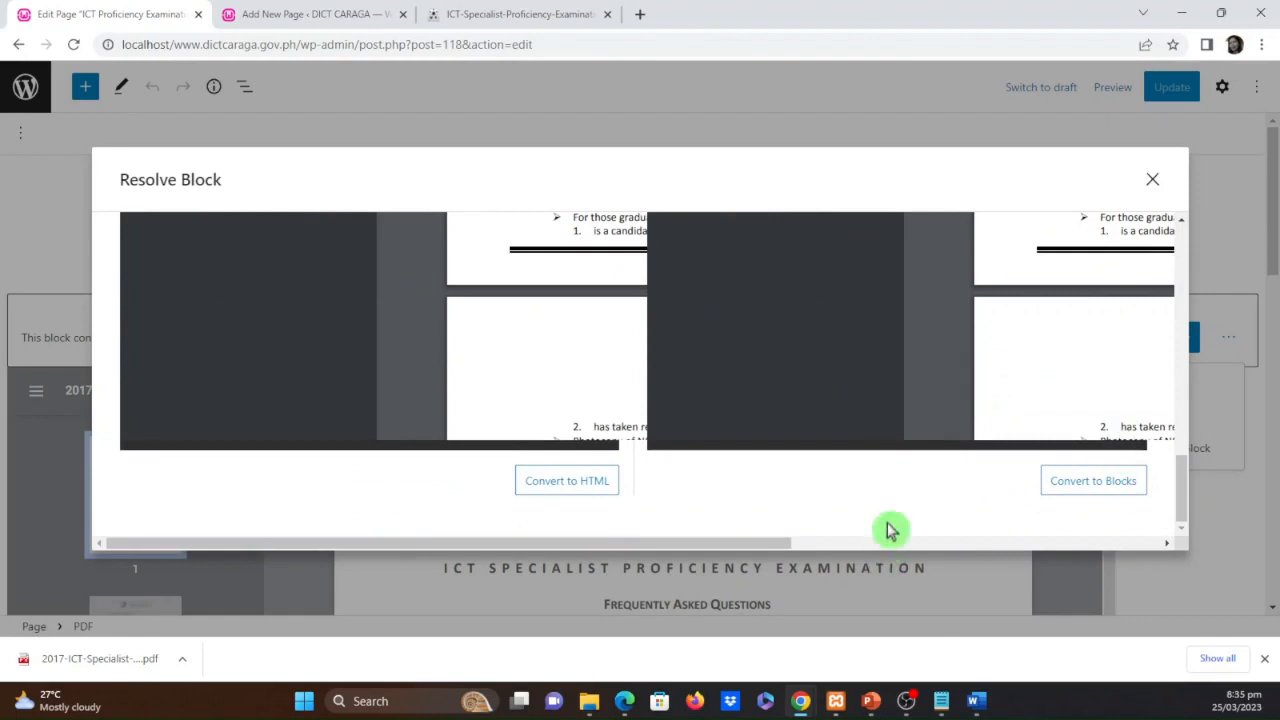
pyautogui.moveTo(740, 546); pyautogui.dragTo(971, 557)
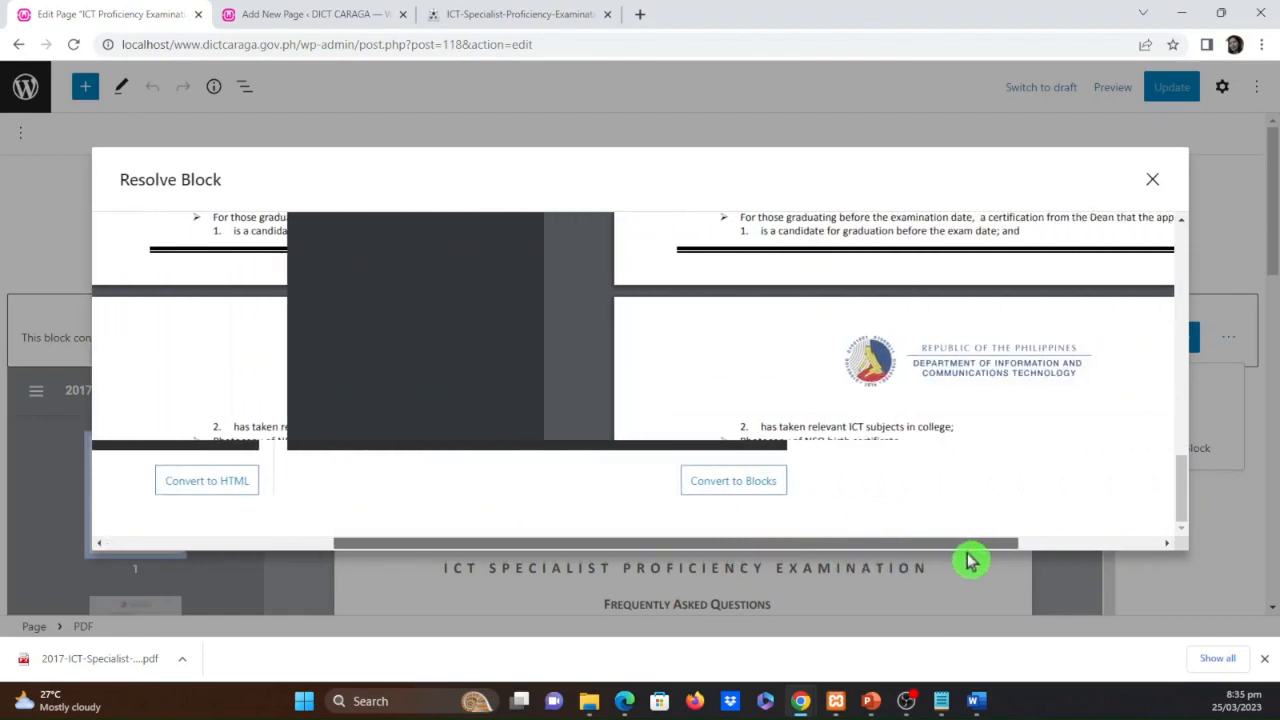
pyautogui.click(720, 484)
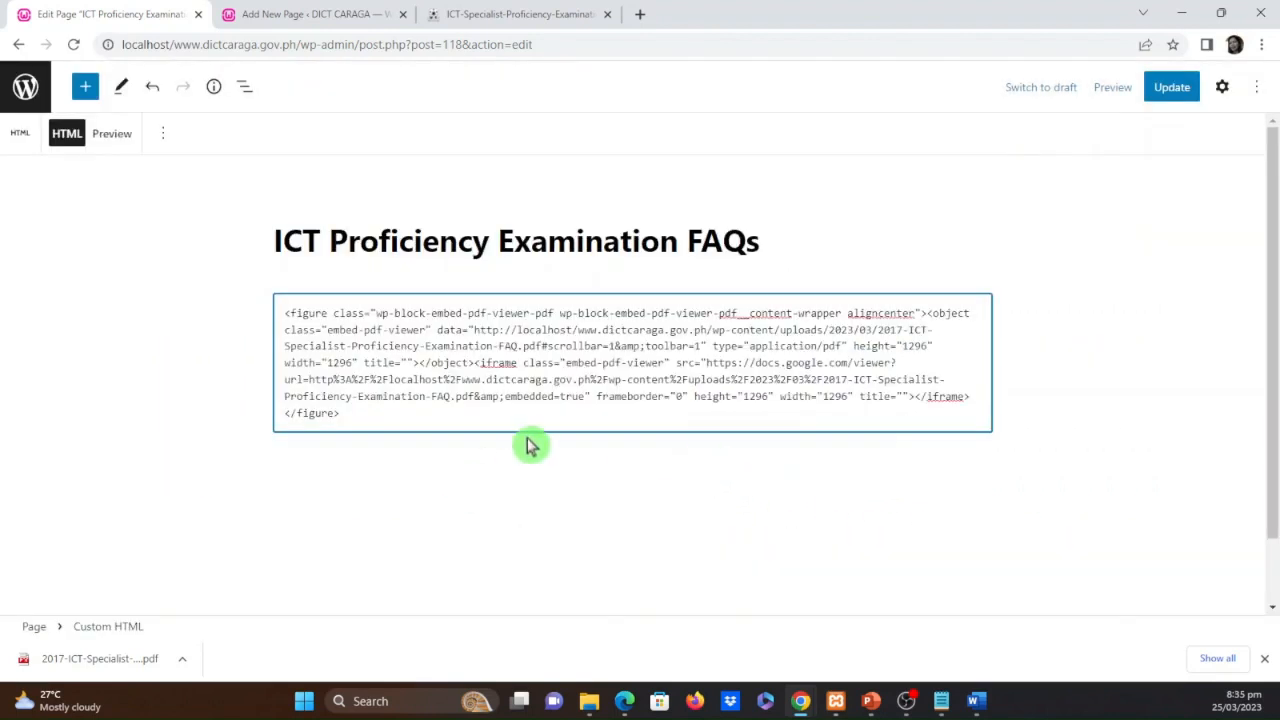
# Update the page with the converted block and preview it in a new tab
pyautogui.click(450, 476)
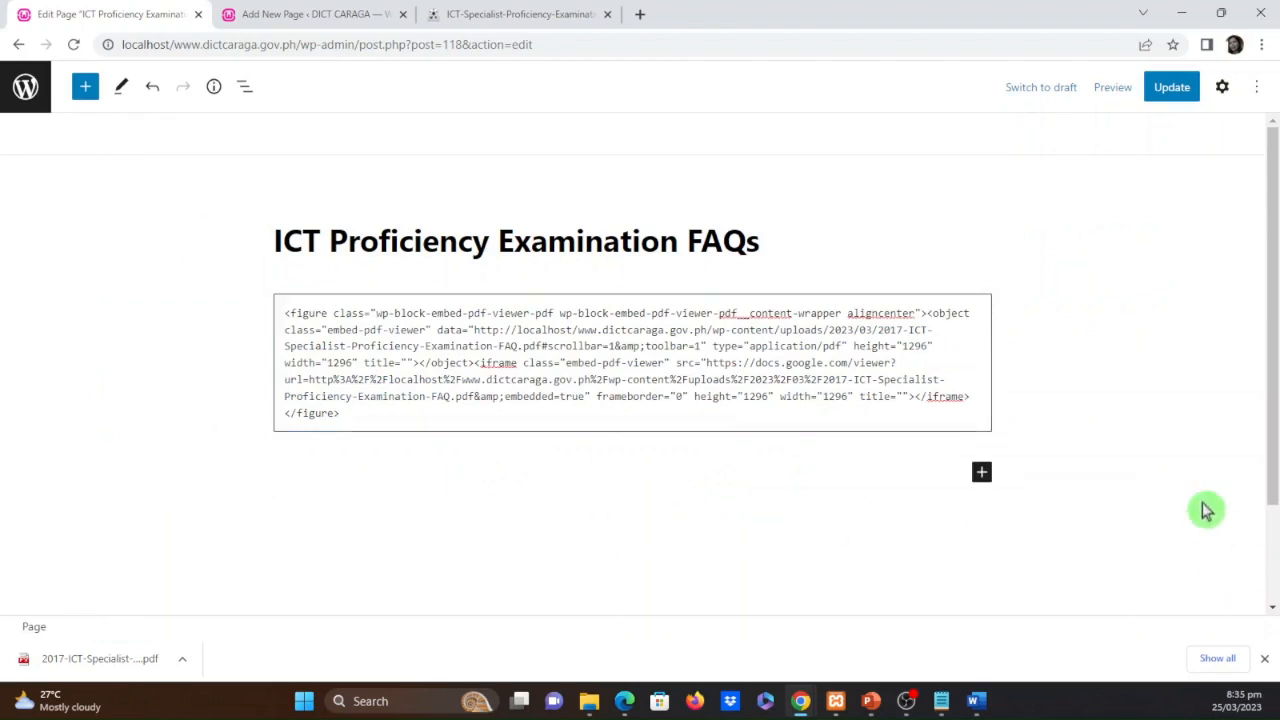
pyautogui.click(1174, 89)
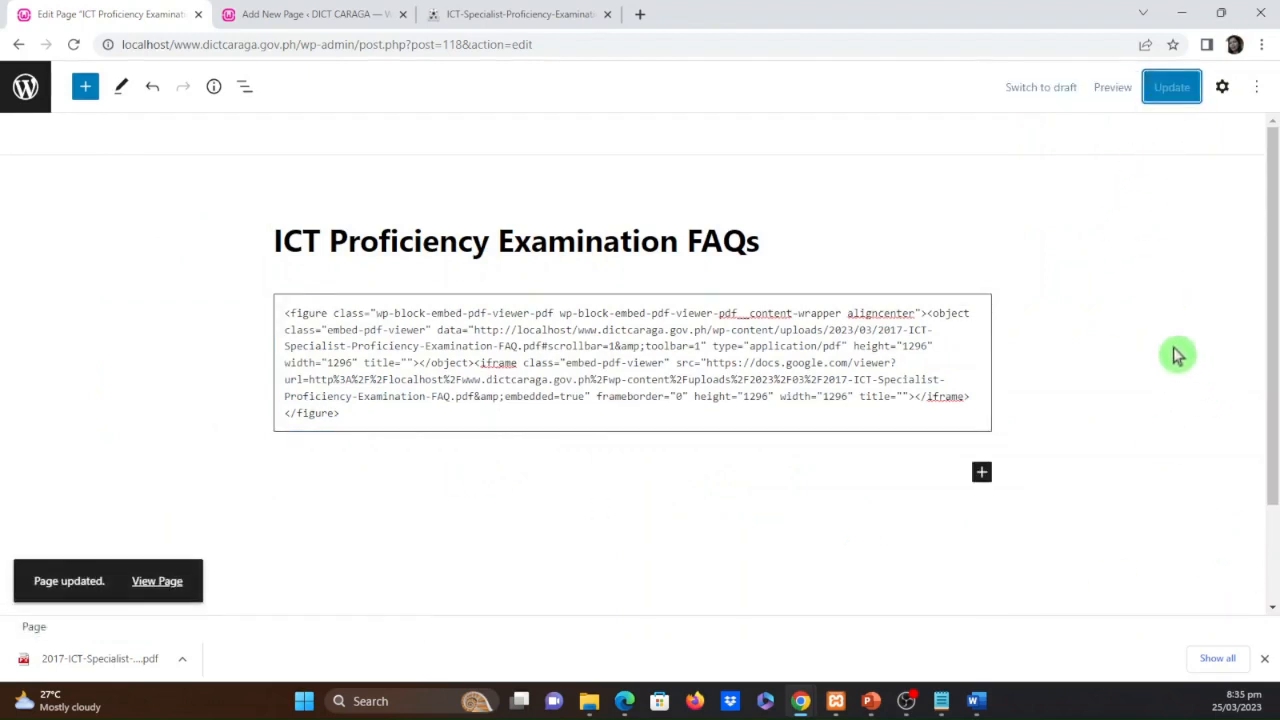
pyautogui.click(1117, 89)
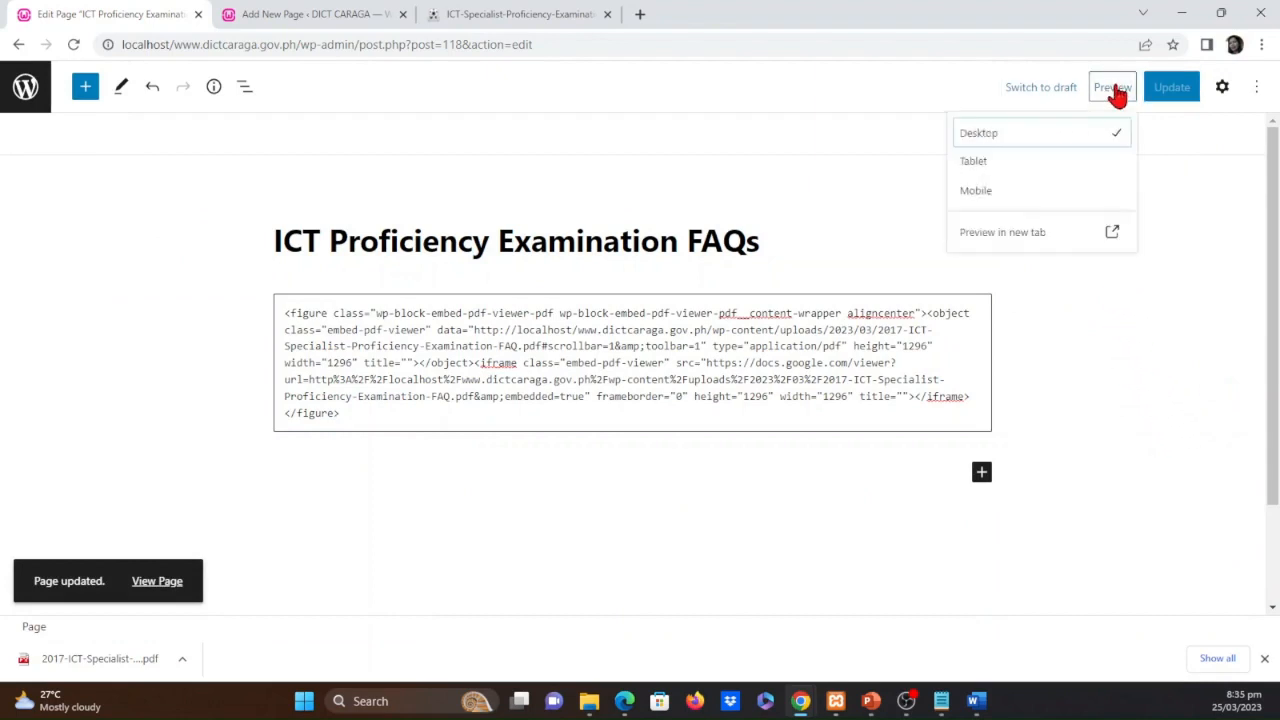
pyautogui.click(1111, 246)
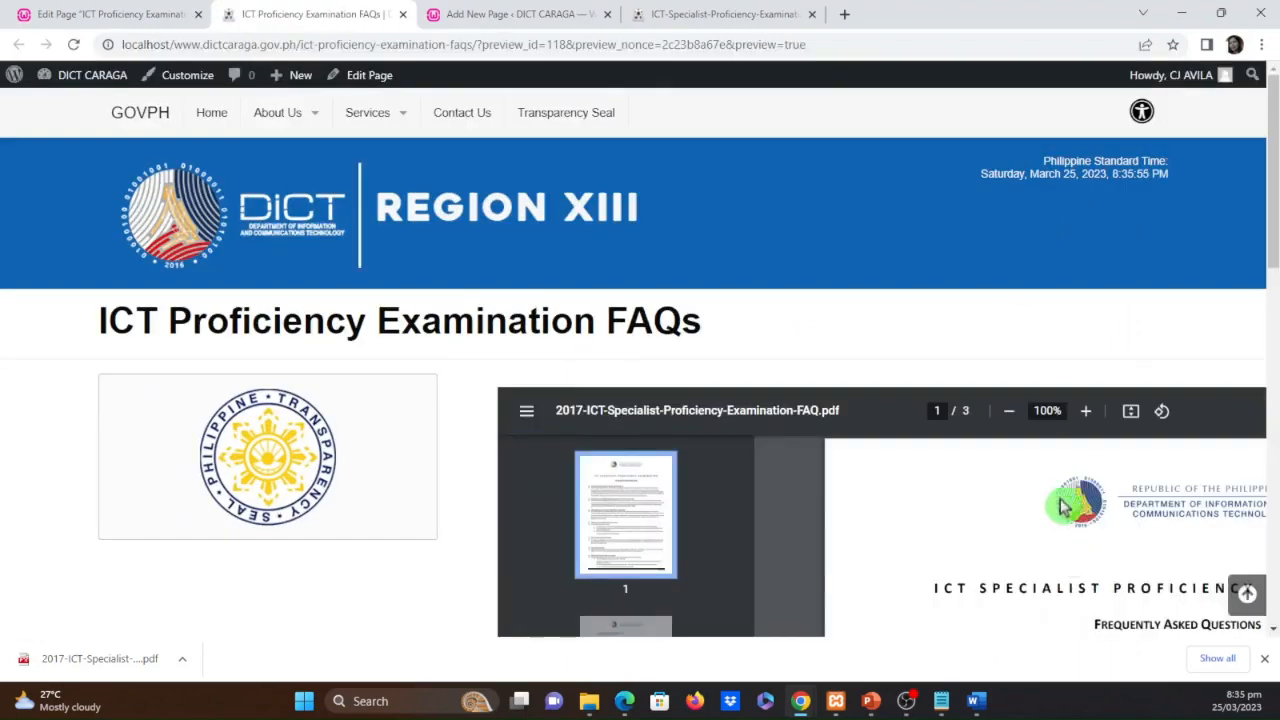
# Examine how the embedded FAQ PDF and its page thumbnails display in the page preview
pyautogui.scroll(-1, 785, 580)
pyautogui.scroll(1, 785, 575)
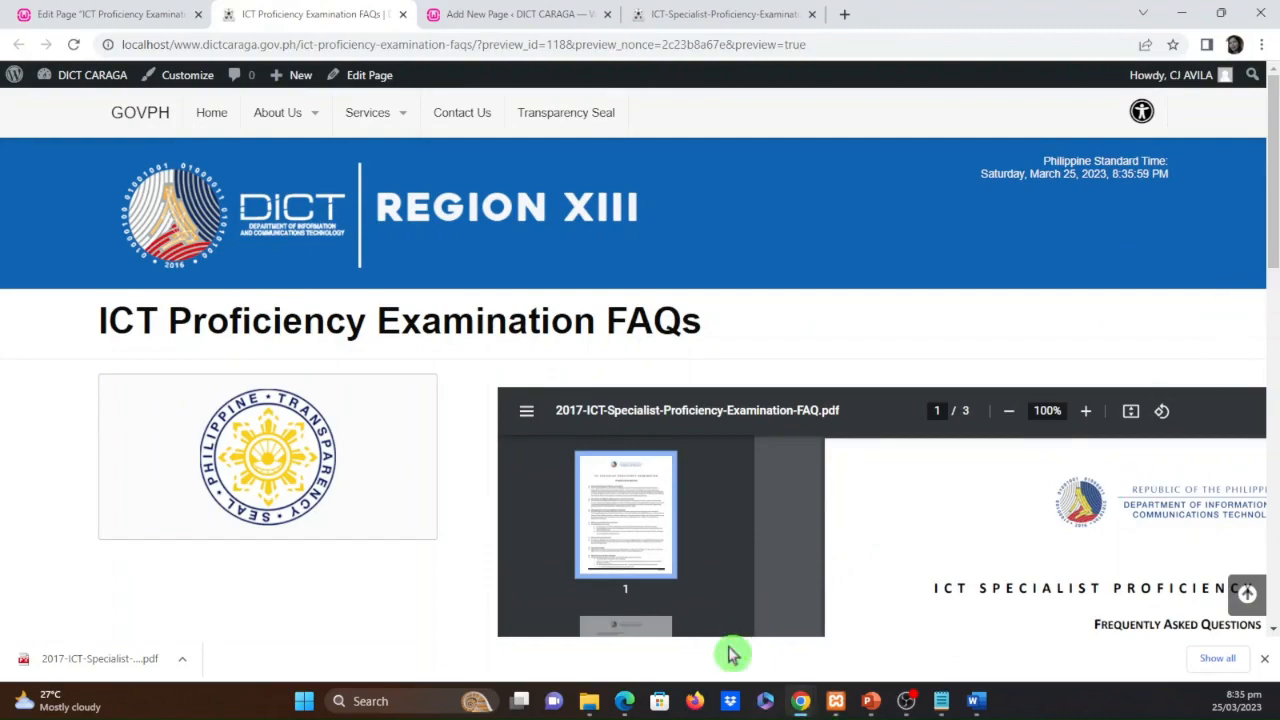
pyautogui.scroll(-2, 1225, 538)
pyautogui.scroll(-5, 1232, 576)
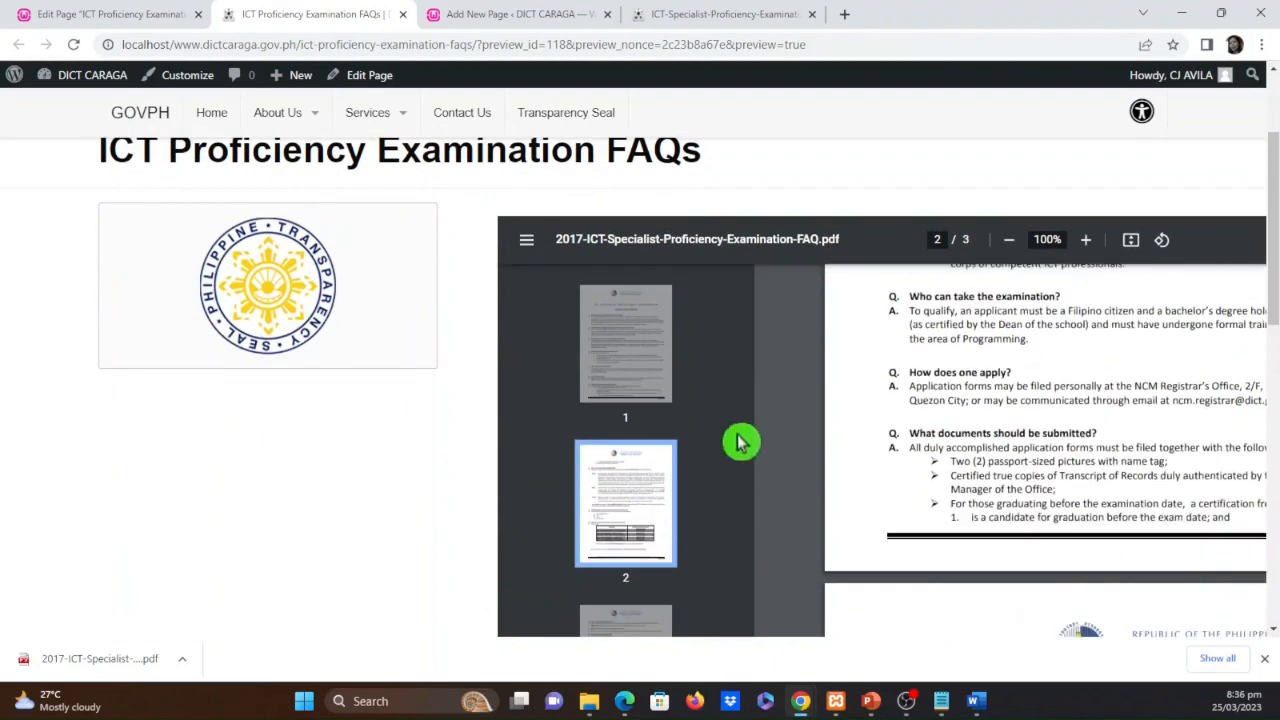
pyautogui.scroll(-3, 718, 505)
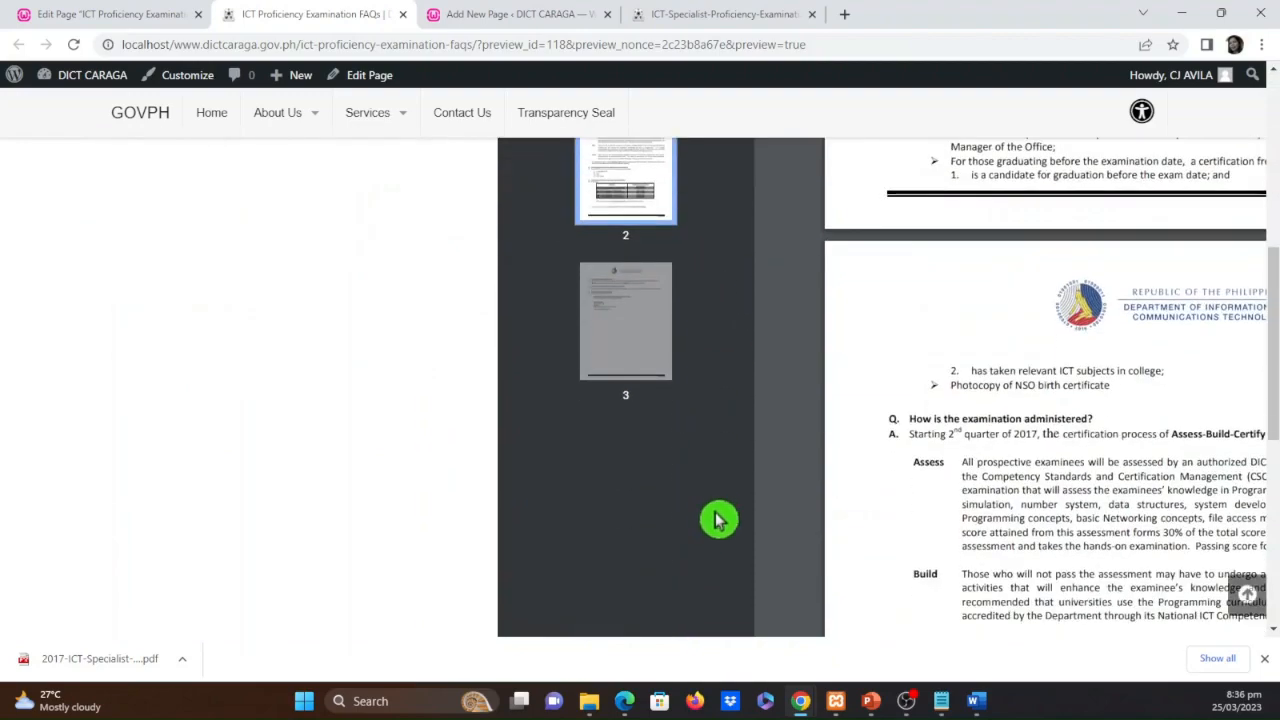
pyautogui.scroll(5, 717, 517)
pyautogui.click(623, 420)
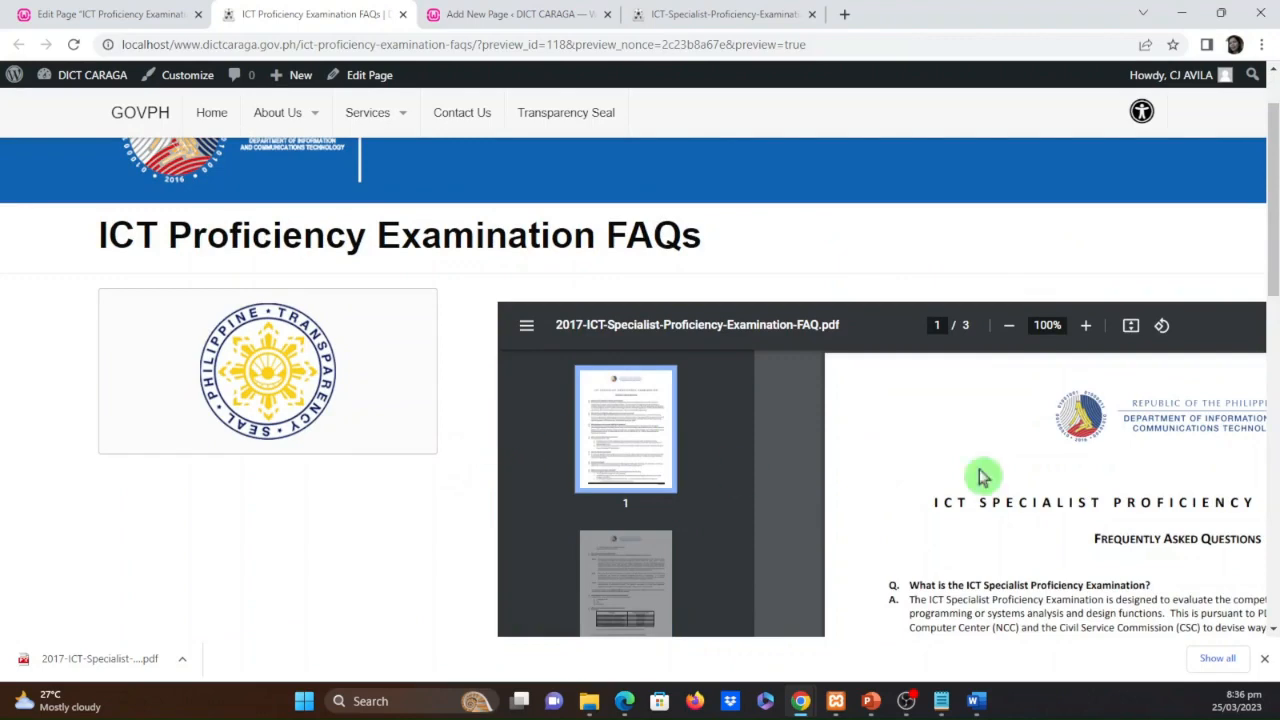
pyautogui.scroll(-10, 880, 467)
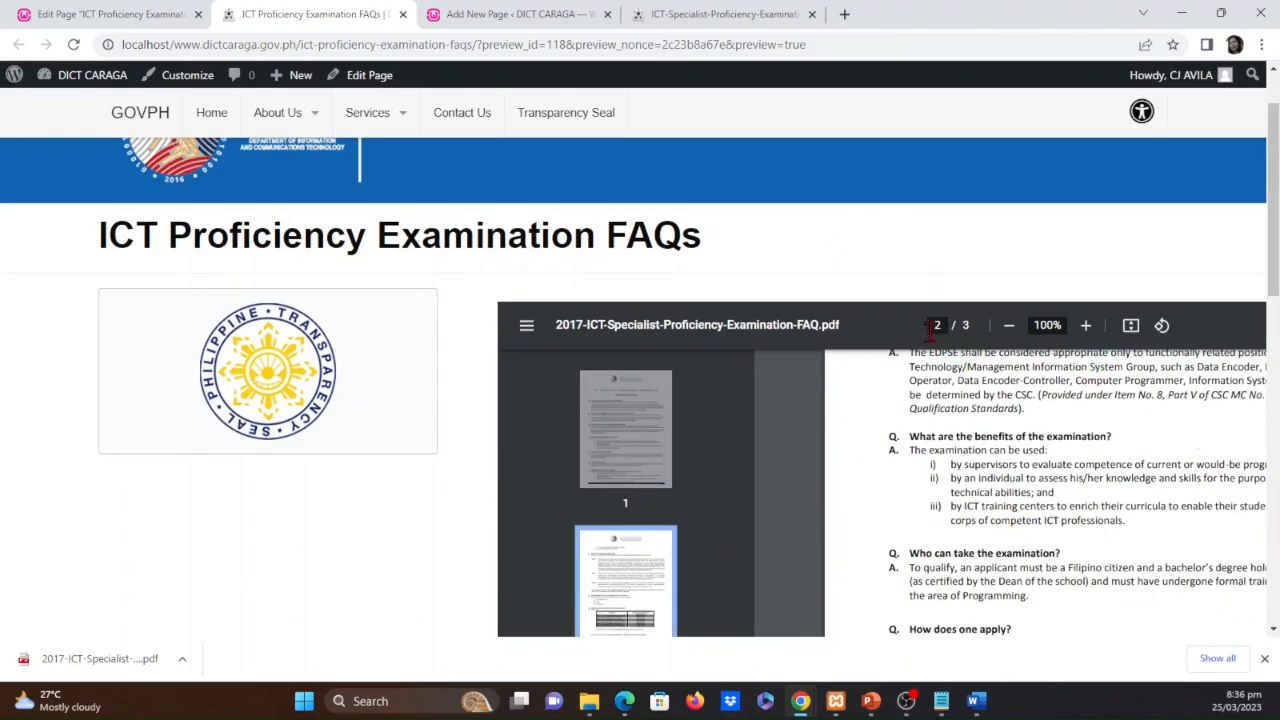
# Zoom the embedded PDF out to 80% and dismiss the browser's download bar
pyautogui.click(1008, 326)
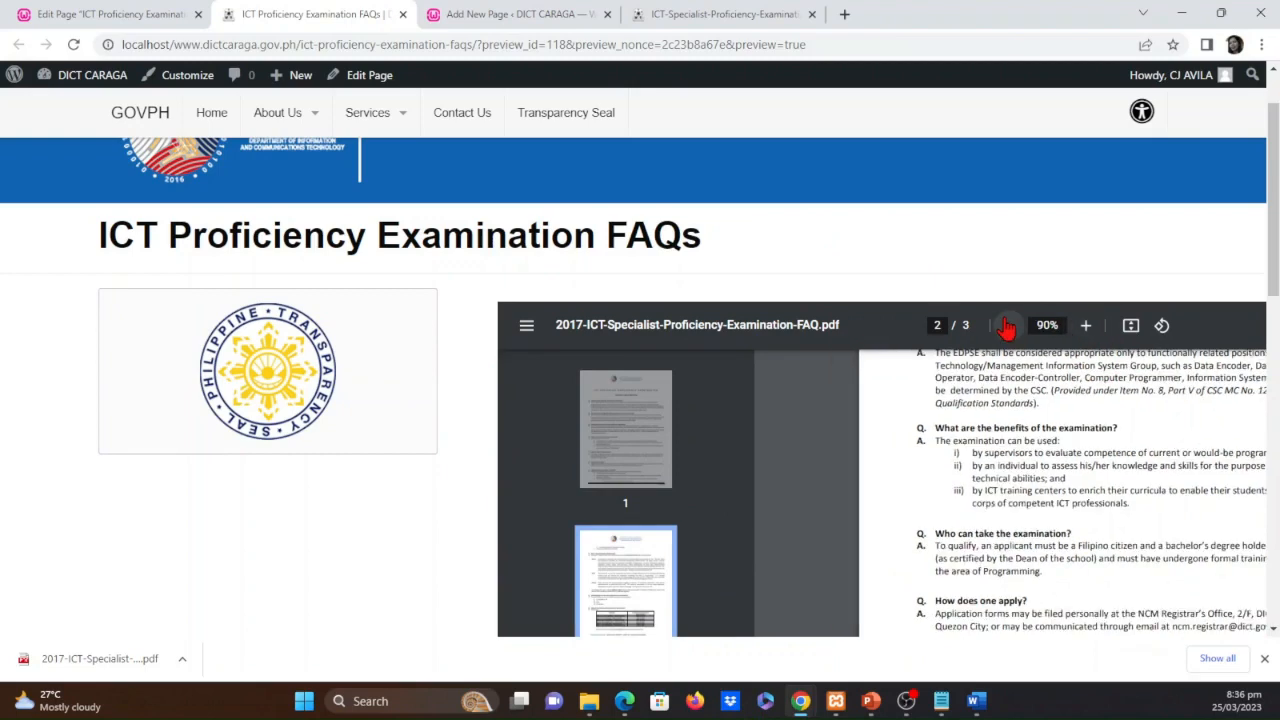
pyautogui.click(1008, 326)
pyautogui.click(1264, 658)
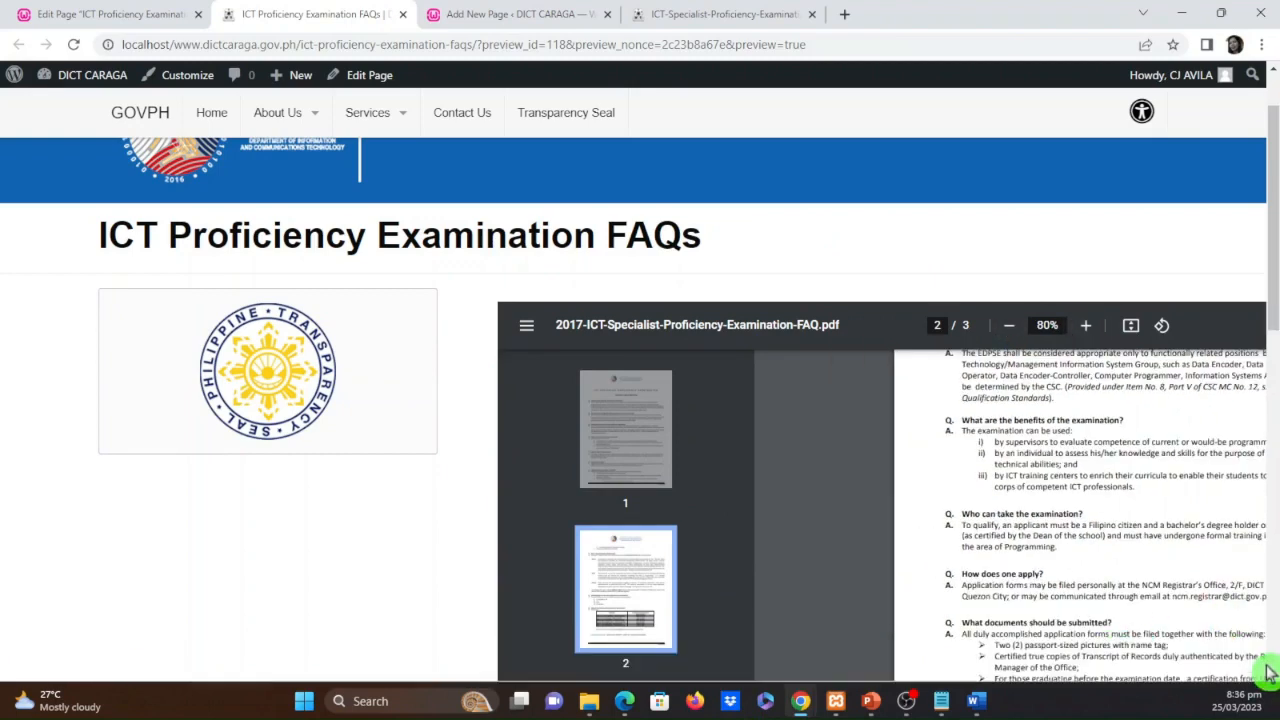
pyautogui.scroll(-2, 975, 480)
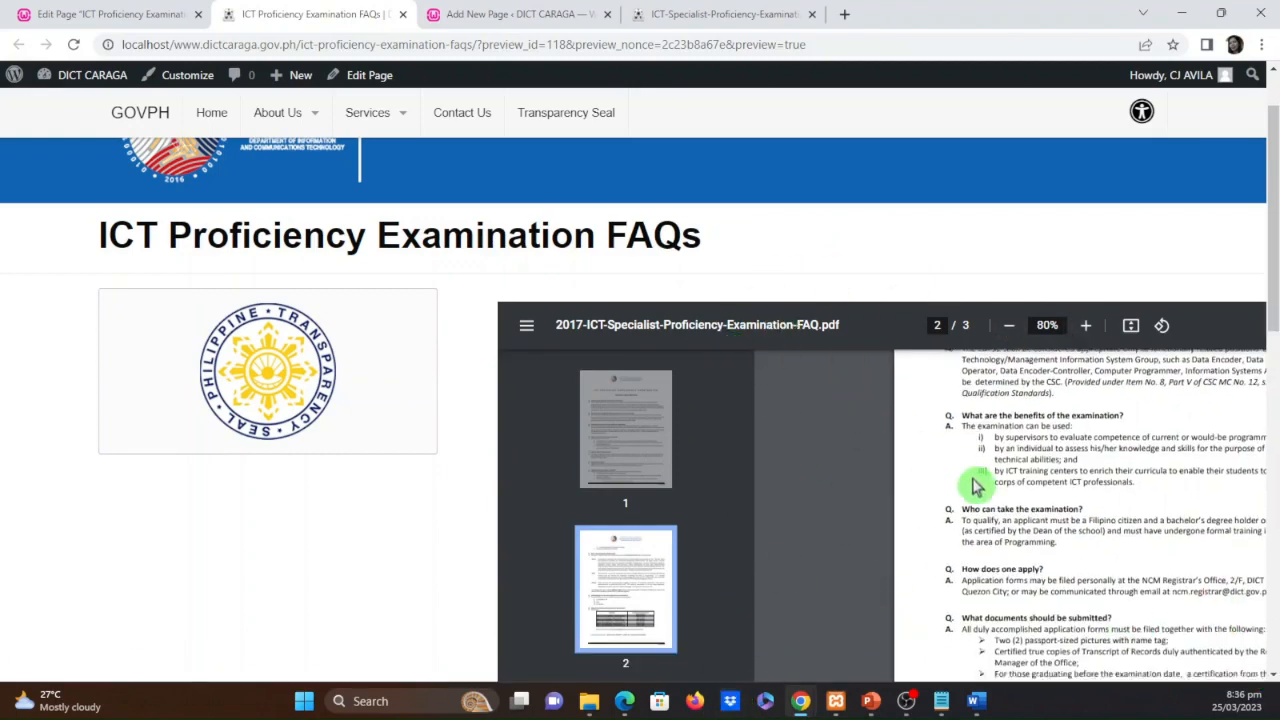
# Test the embedded PDF viewer by rotating the document a full turn and fitting it, and hide the page thumbnails
pyautogui.click(1162, 325)
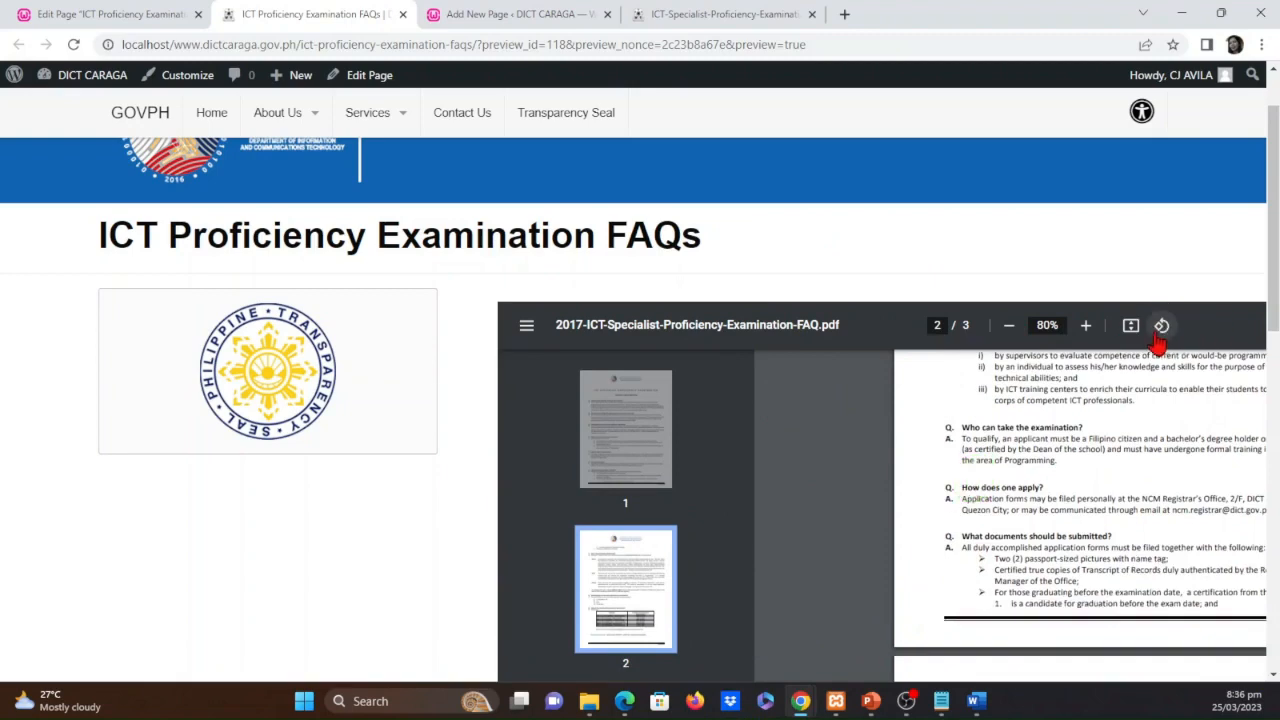
pyautogui.click(1162, 327)
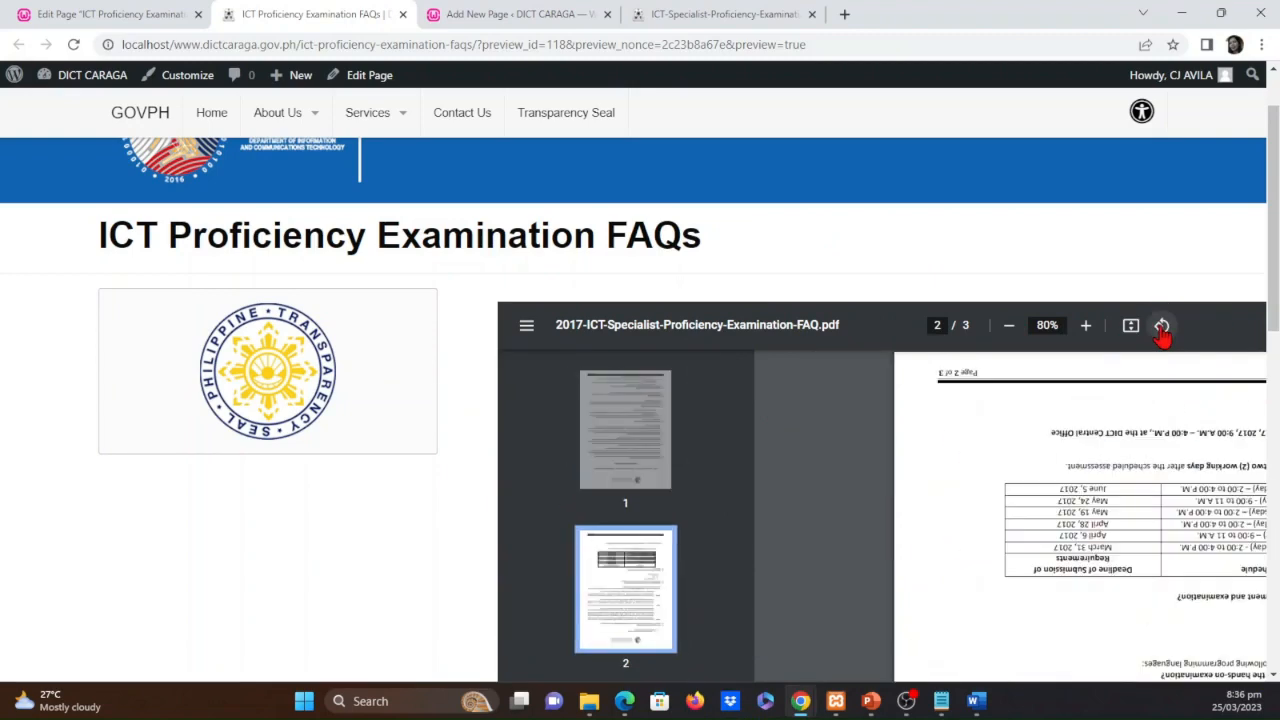
pyautogui.click(1162, 327)
pyautogui.click(1162, 327)
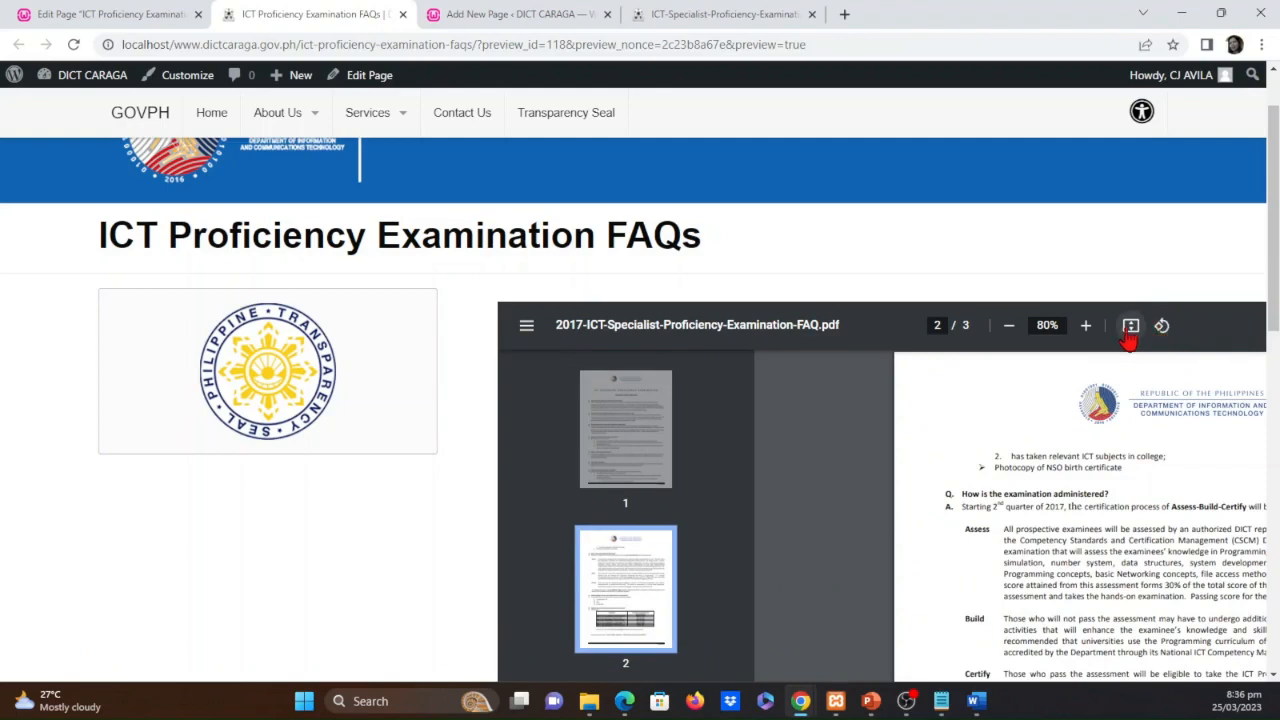
pyautogui.click(1130, 329)
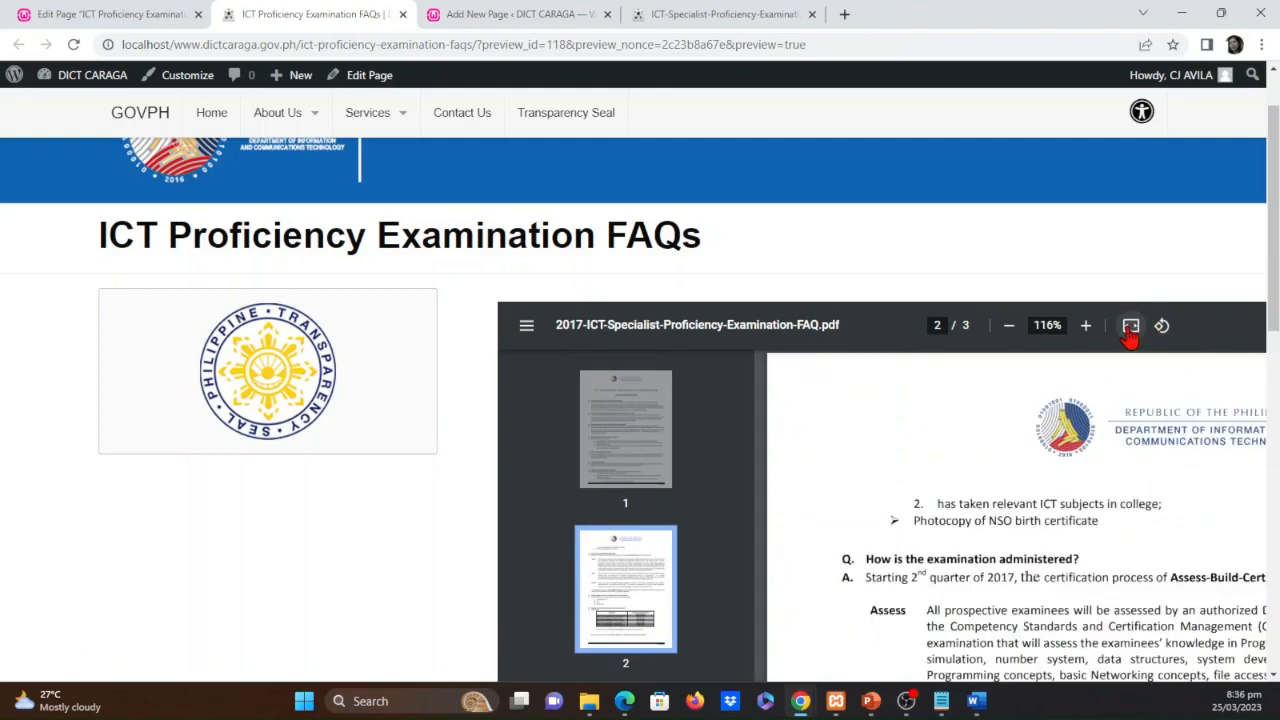
pyautogui.click(527, 326)
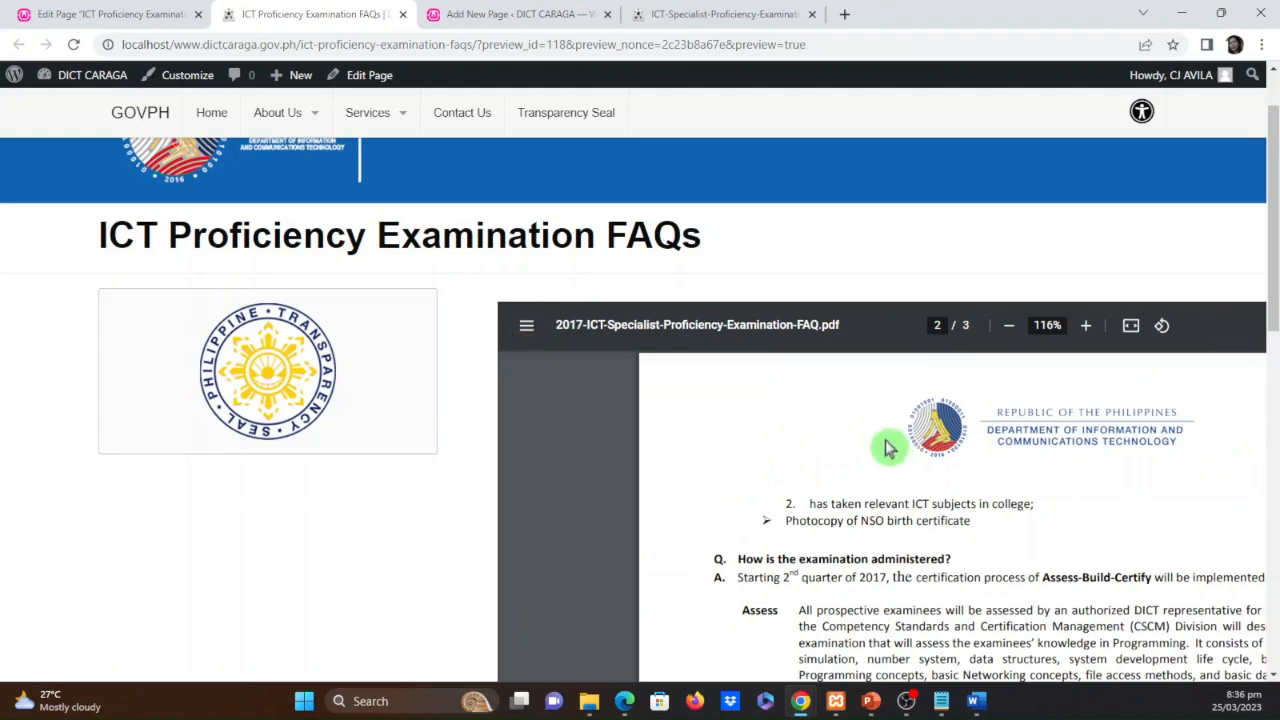
# Zoom the embedded PDF out to 90% and look through its pages without thumbnails
pyautogui.click(1005, 326)
pyautogui.click(1005, 326)
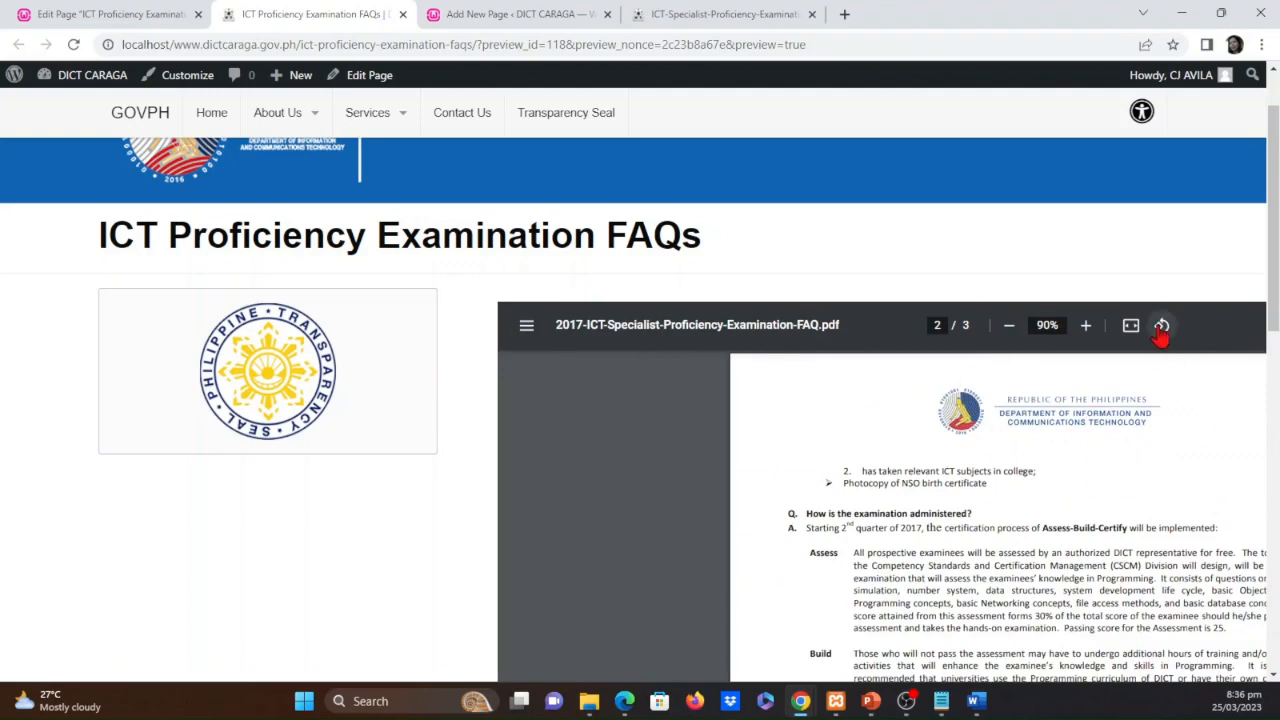
pyautogui.scroll(-1, 1213, 476)
pyautogui.scroll(-5, 1210, 500)
pyautogui.scroll(2, 1200, 565)
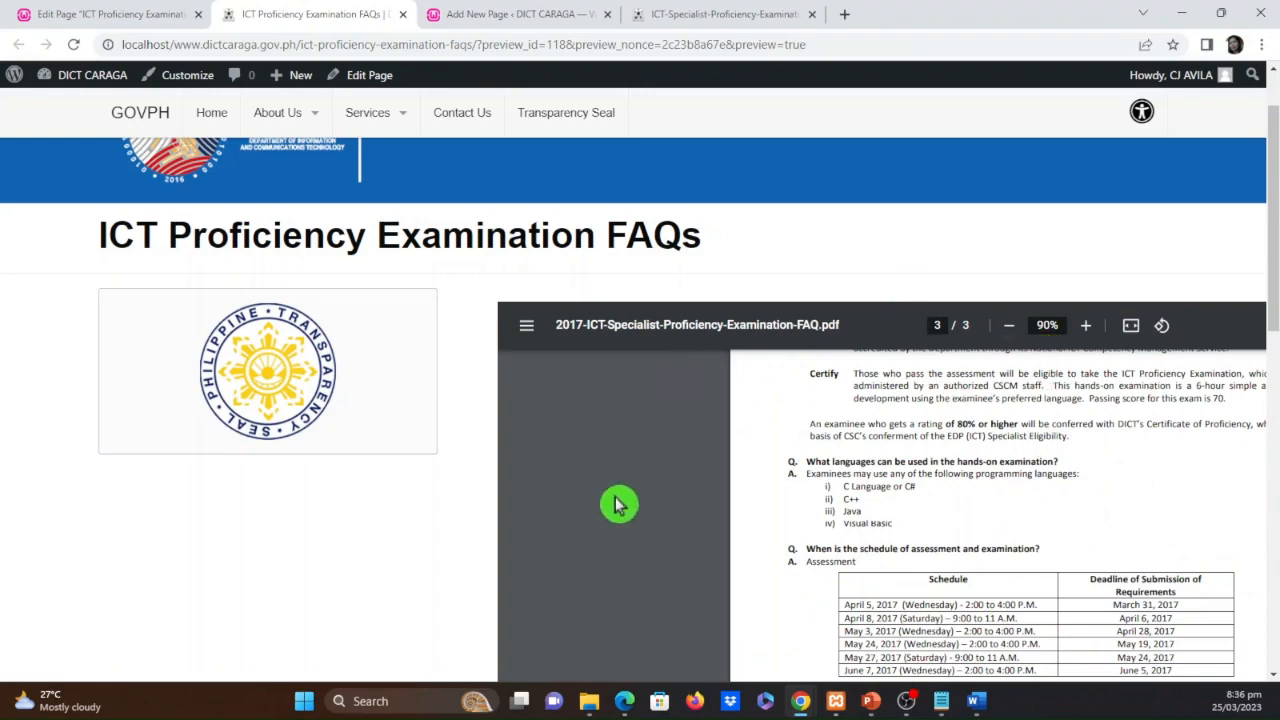
# Compare the viewer with page thumbnails shown and hidden, leaving them hidden, and zoom the PDF out to 75%
pyautogui.click(525, 326)
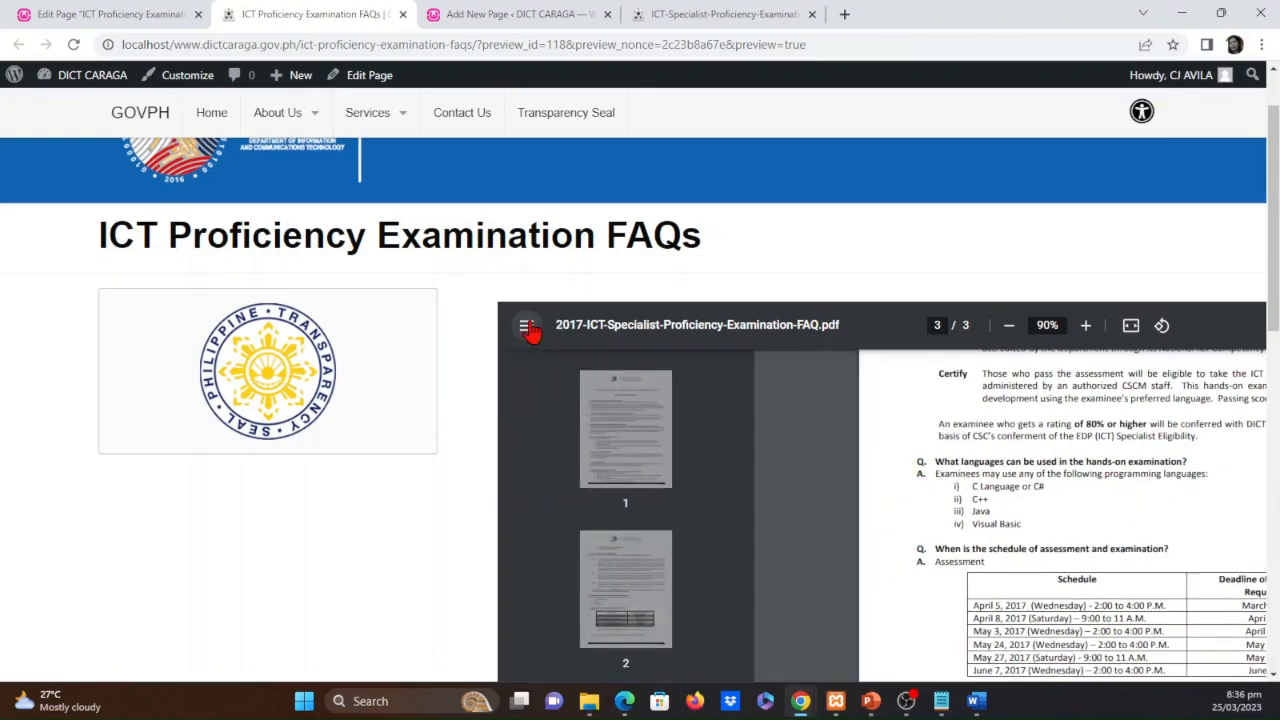
pyautogui.click(527, 326)
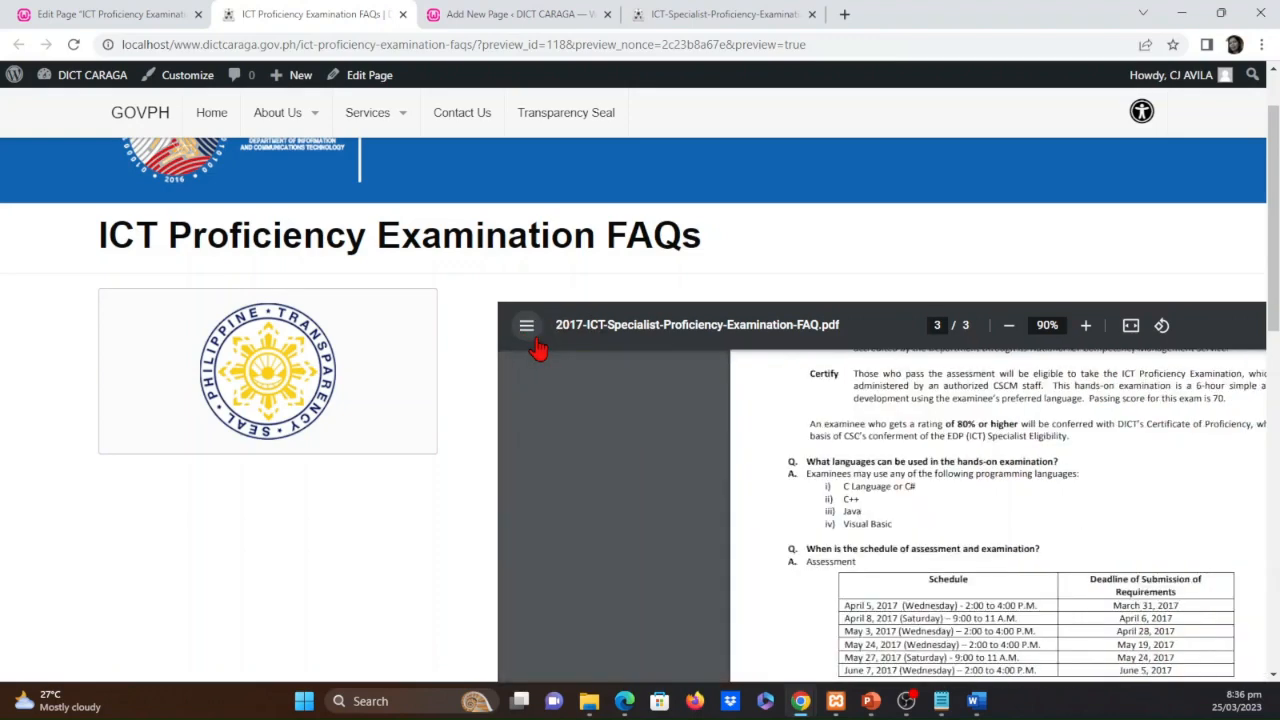
pyautogui.click(527, 326)
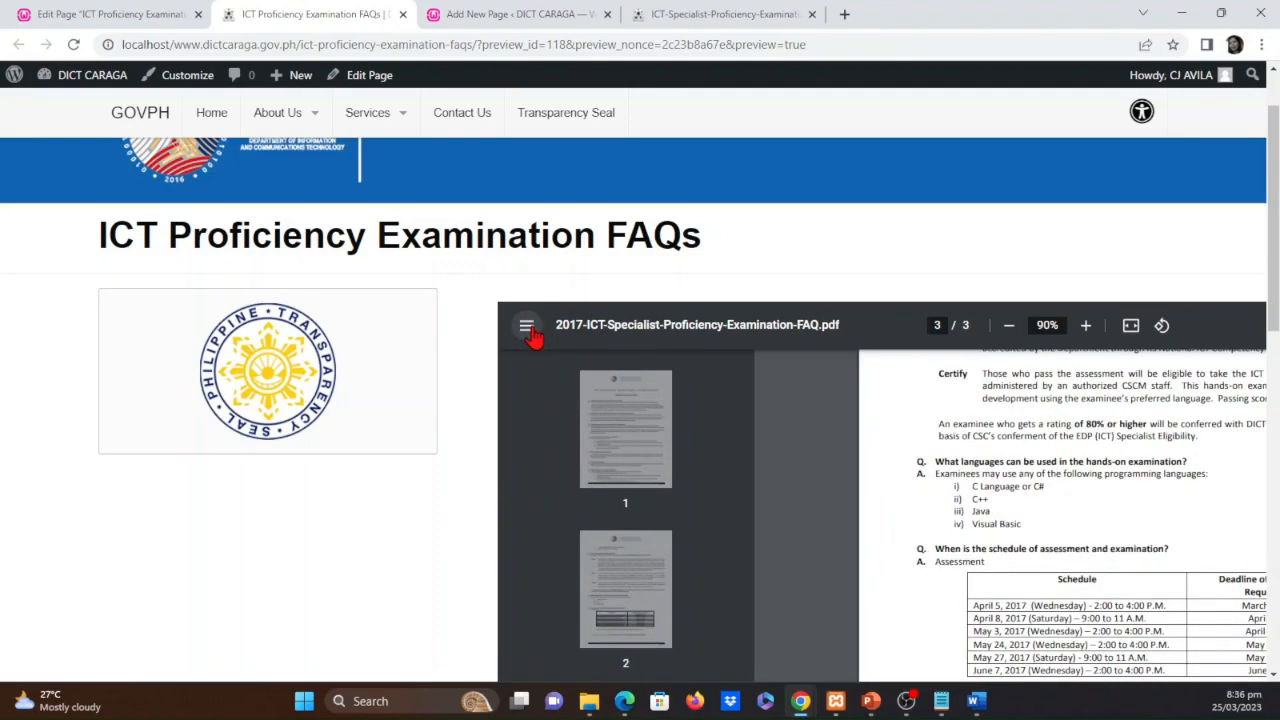
pyautogui.click(527, 327)
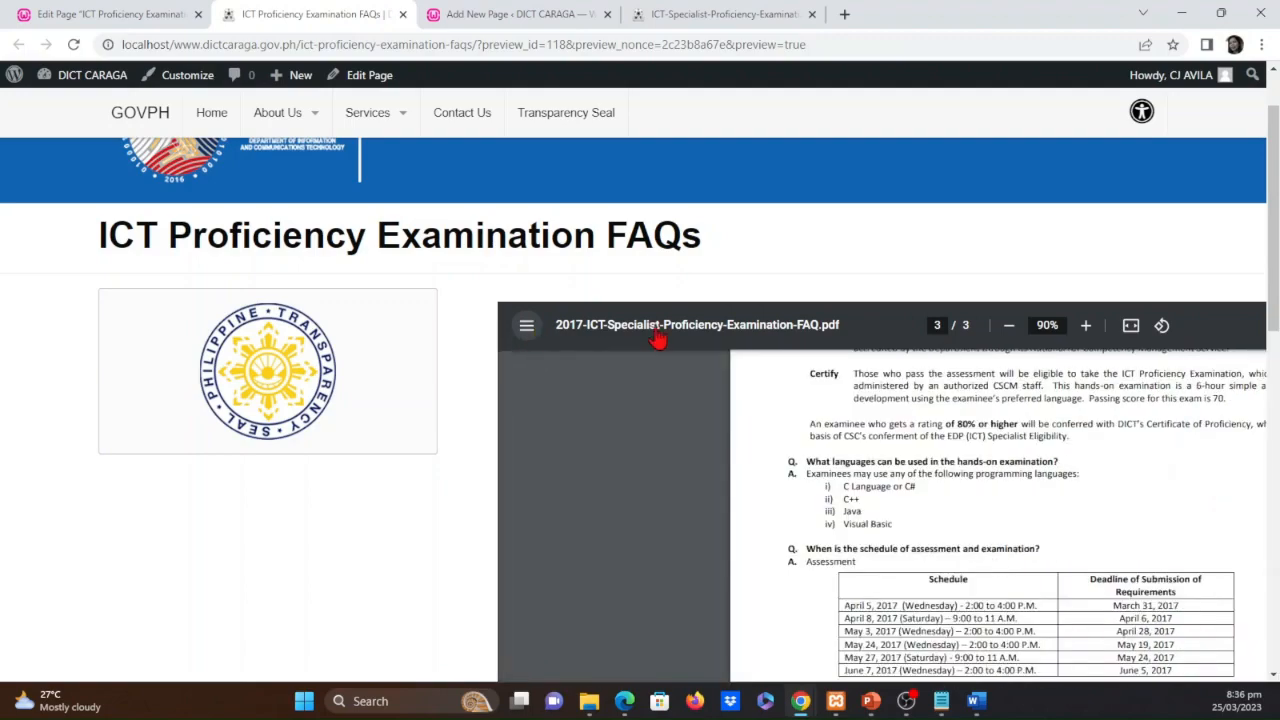
pyautogui.click(1009, 326)
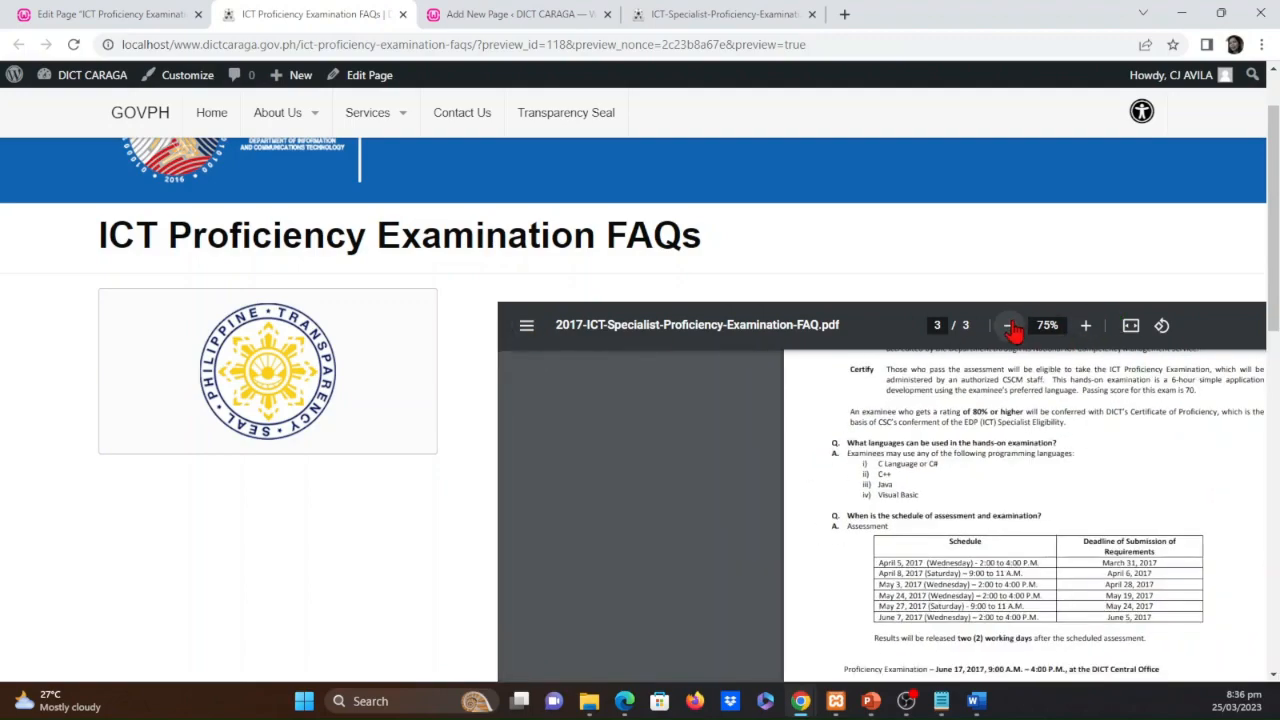
# Check the embedded PDF through to its last page and close the page preview to return to the editor
pyautogui.click(1228, 20)
pyautogui.click(960, 46)
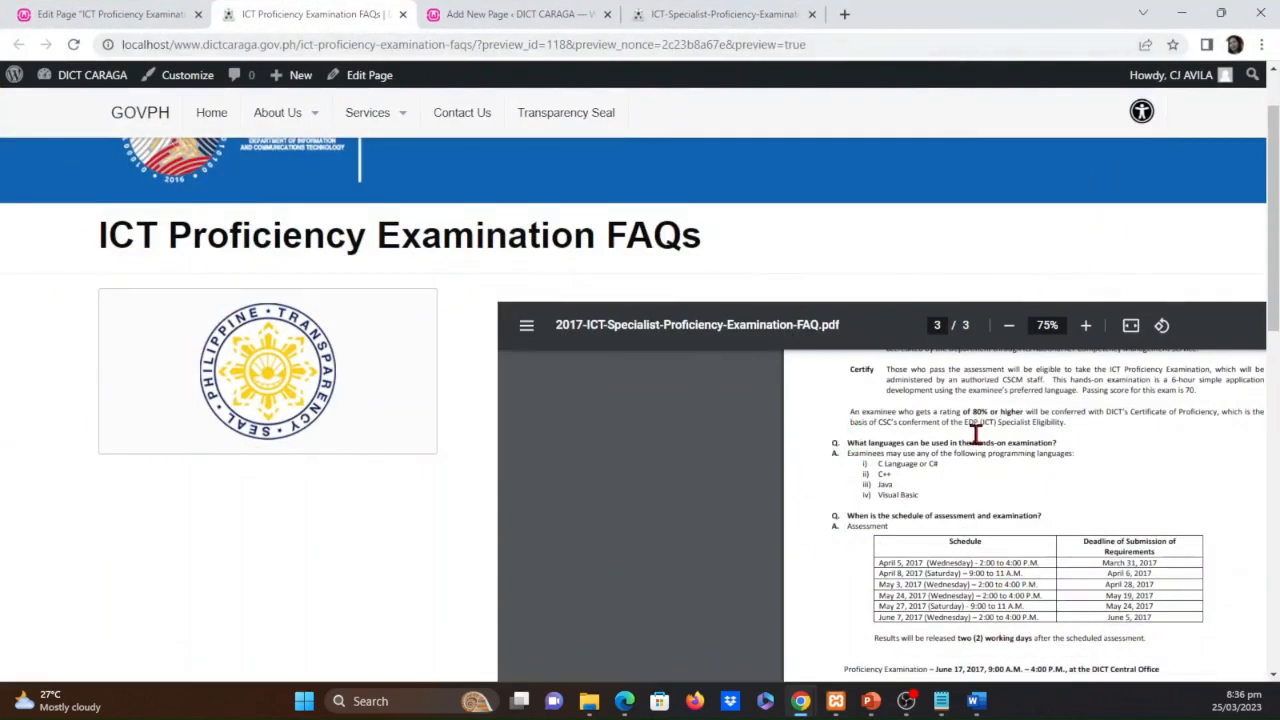
pyautogui.scroll(-4, 965, 430)
pyautogui.scroll(-3, 965, 510)
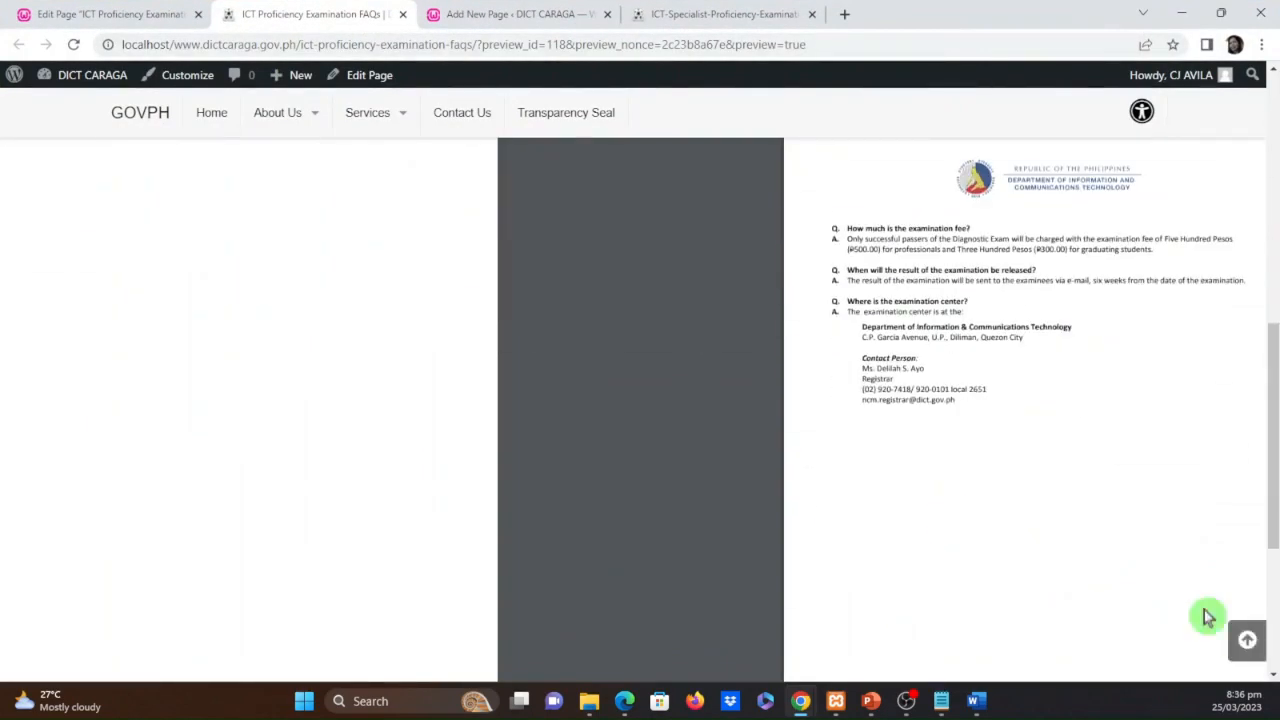
pyautogui.scroll(10, 1114, 497)
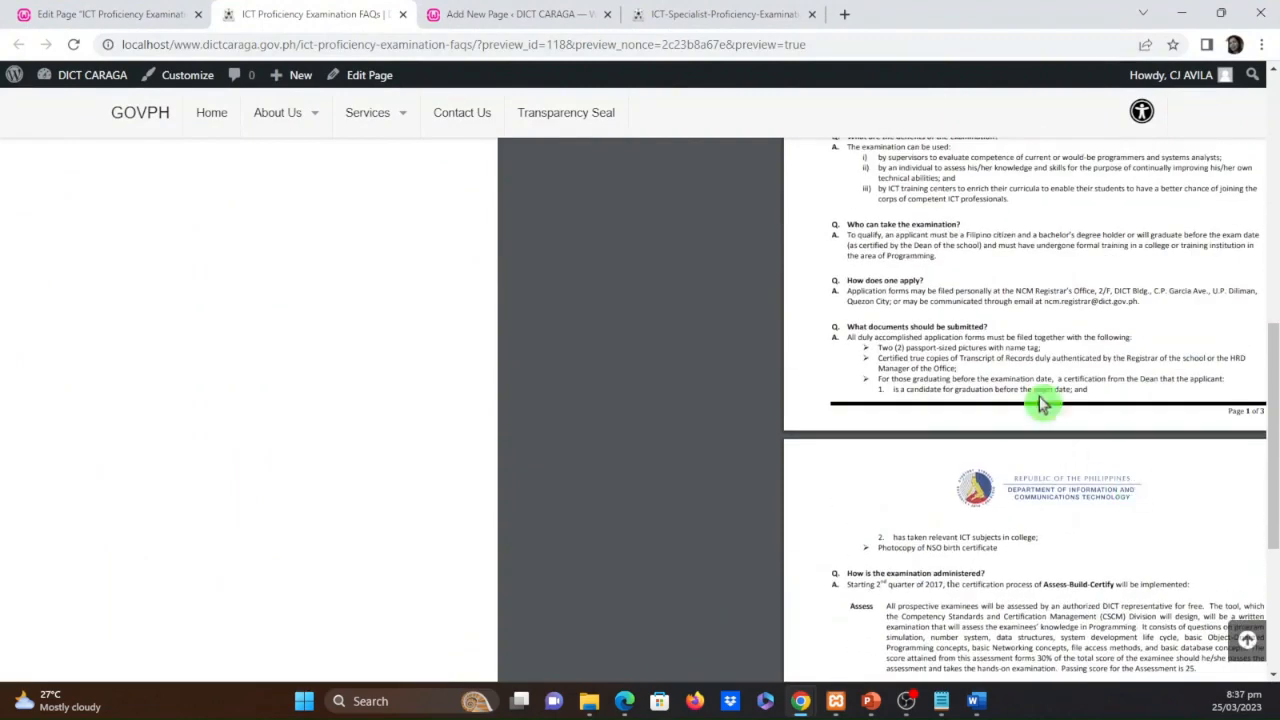
pyautogui.scroll(-2, 837, 366)
pyautogui.scroll(10, 436, 211)
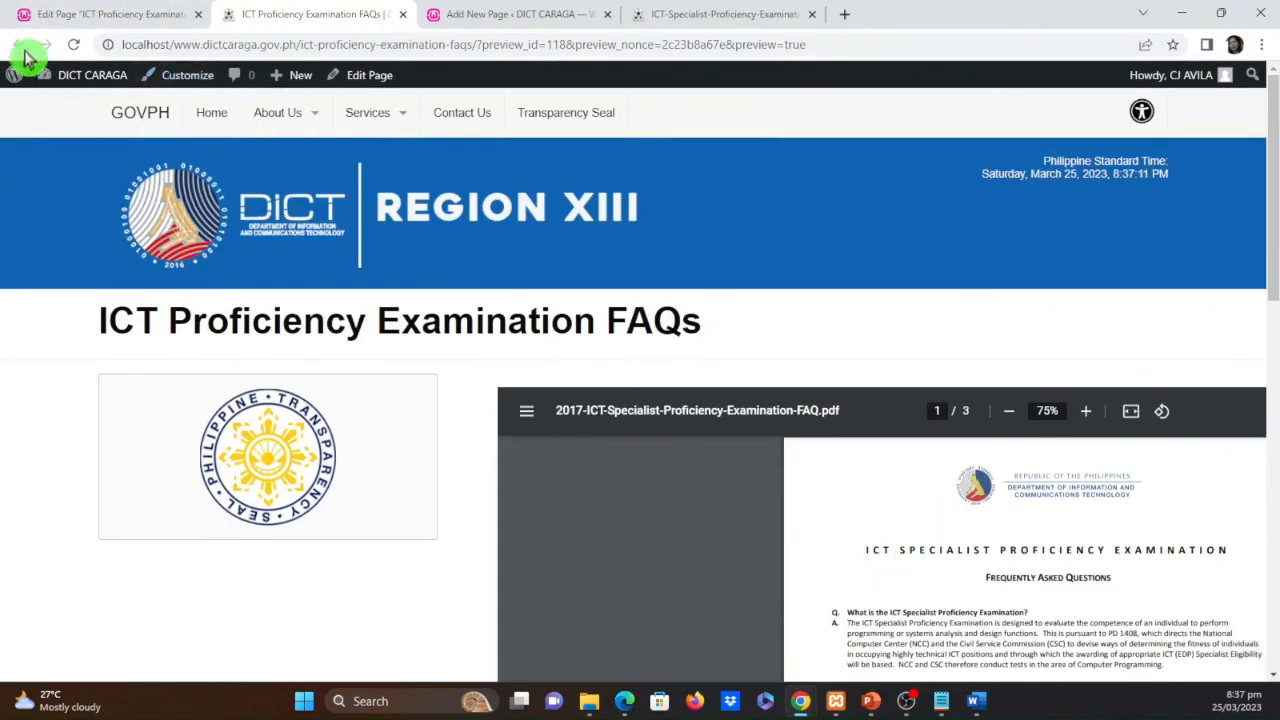
pyautogui.click(403, 14)
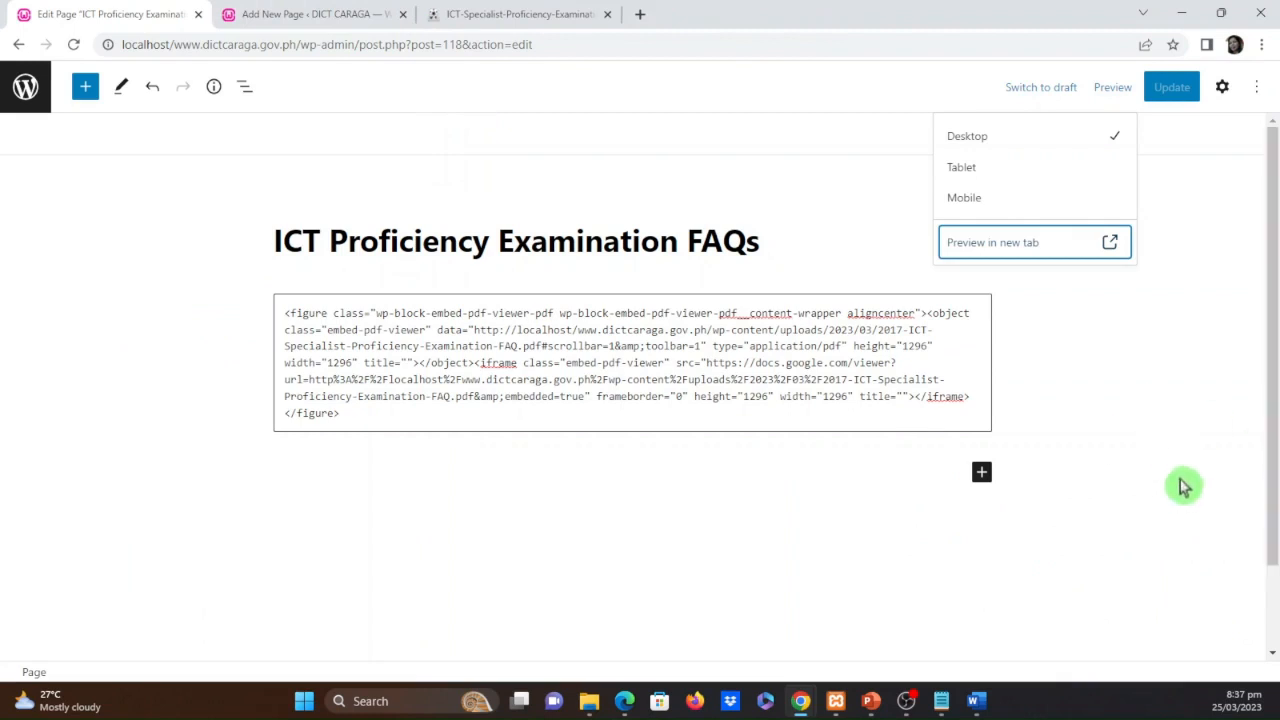
# Check the Custom HTML block's rendered preview and its block options, and return to the HTML code
pyautogui.click(893, 396)
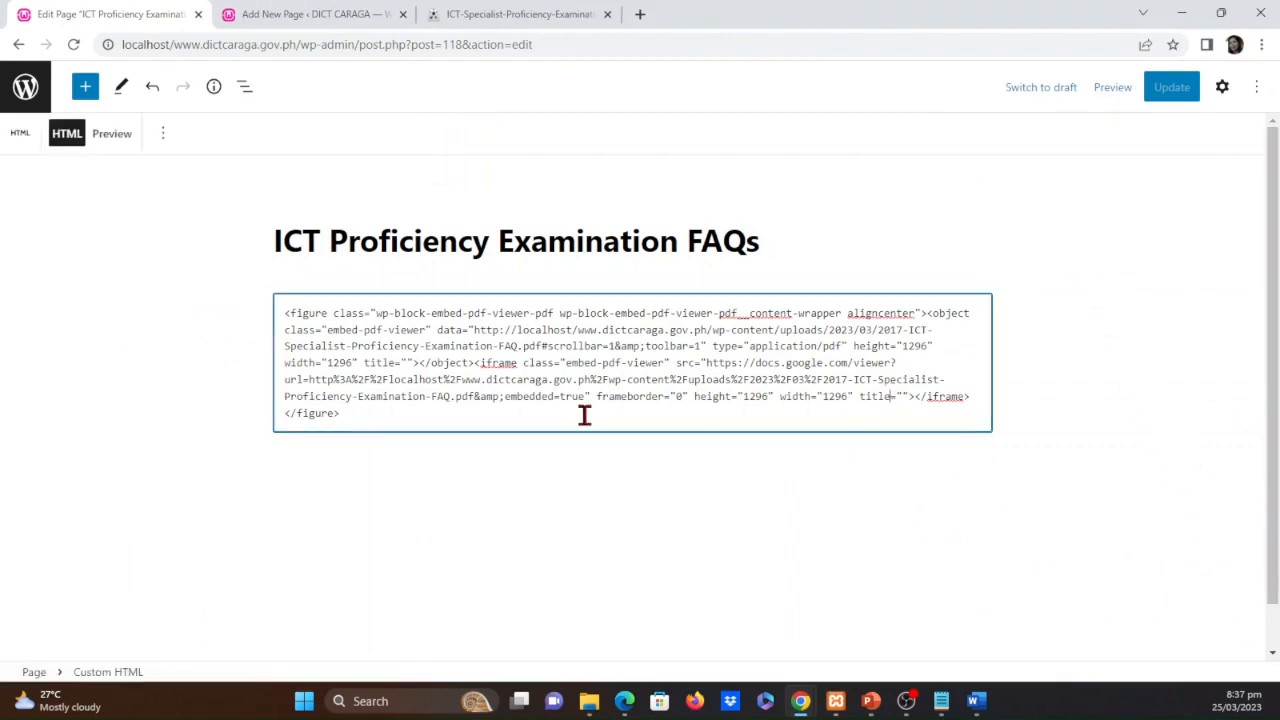
pyautogui.click(104, 134)
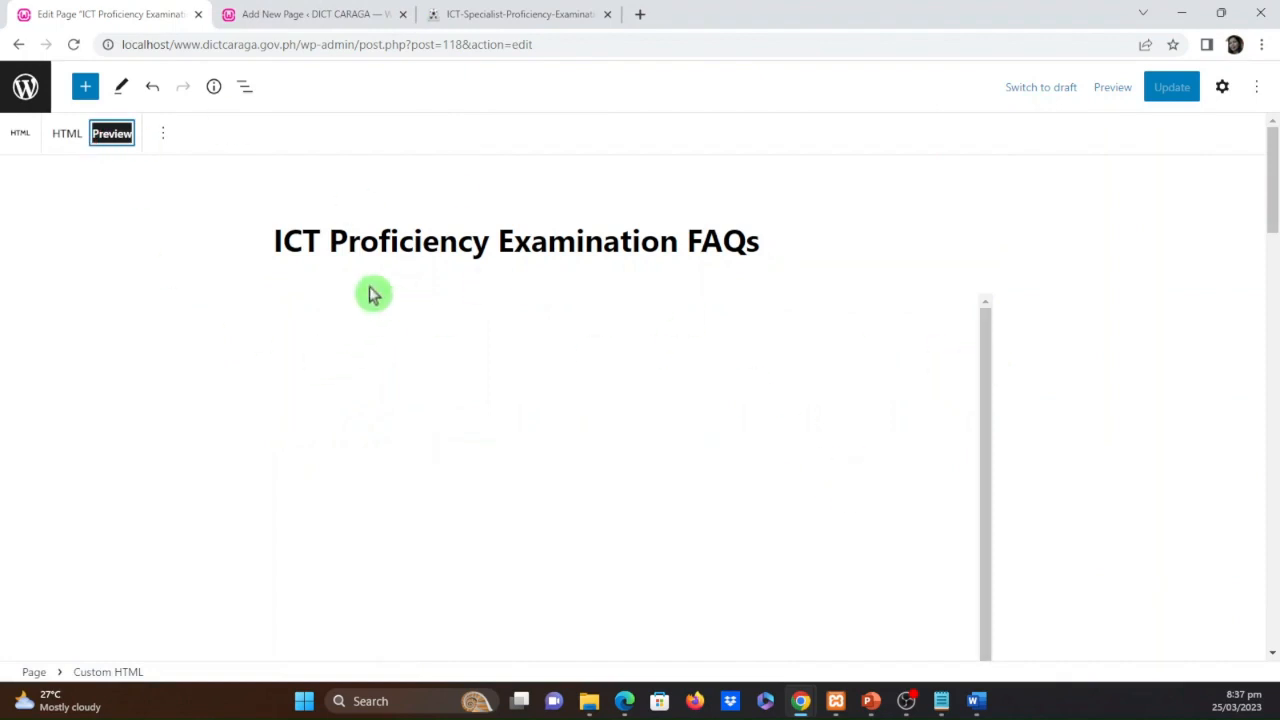
pyautogui.click(163, 133)
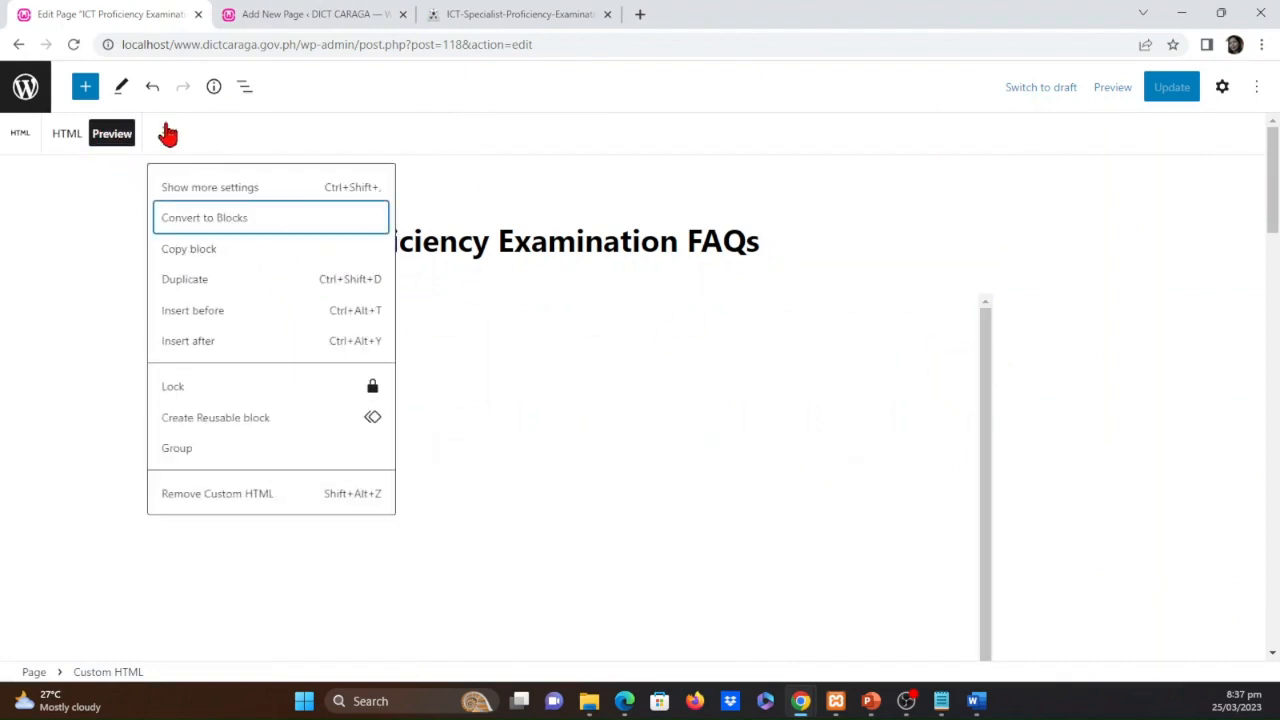
pyautogui.click(70, 138)
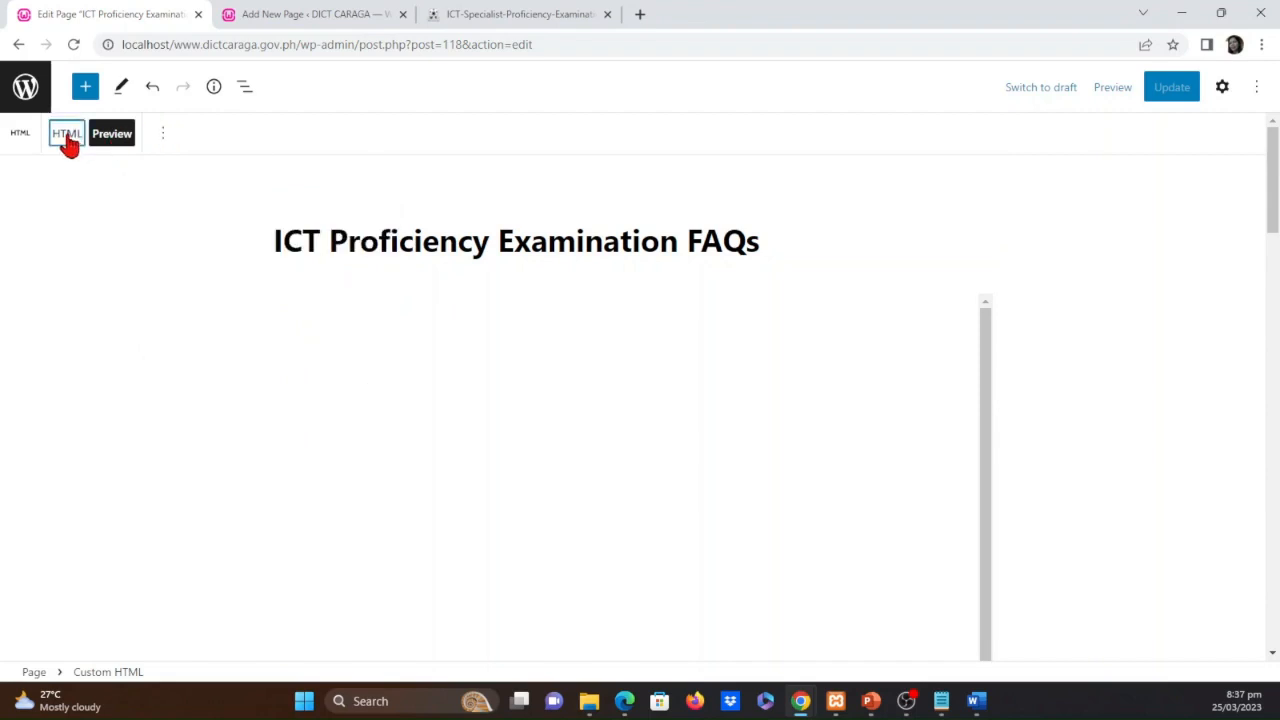
# In the PDF embed code, set the object element's height to 1020 and its width to 800
pyautogui.click(528, 336)
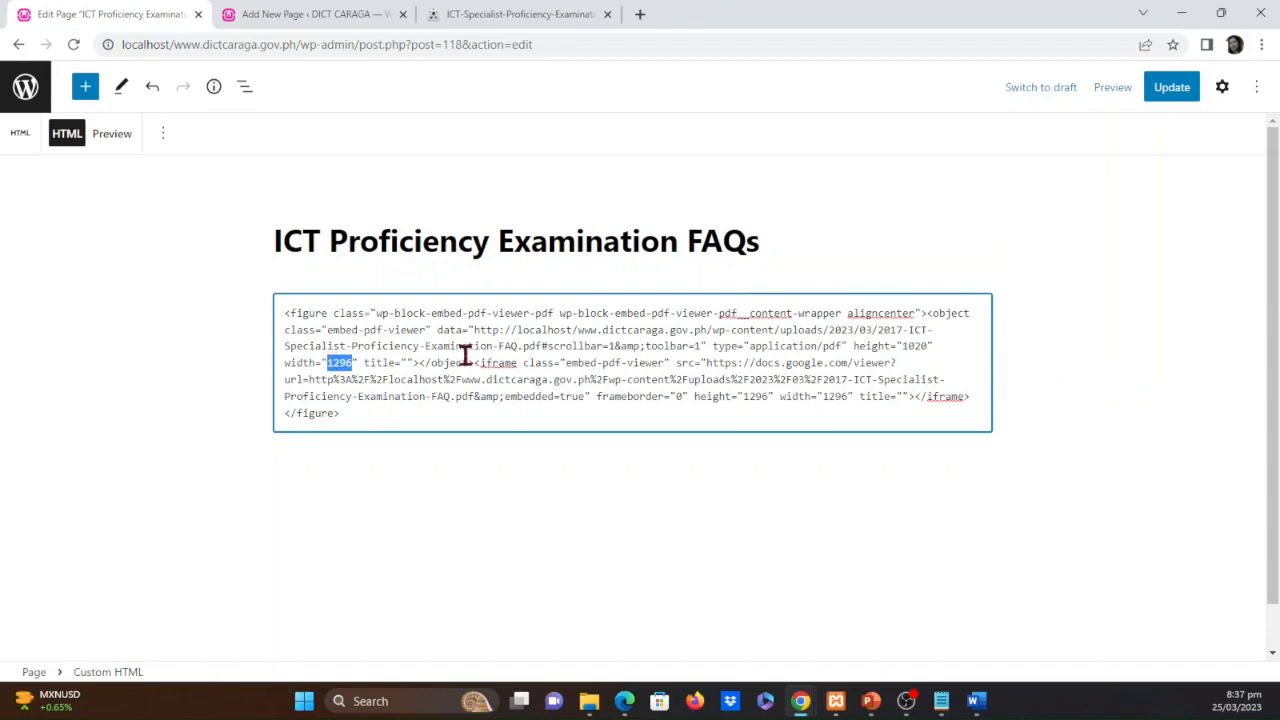
pyautogui.write('800')
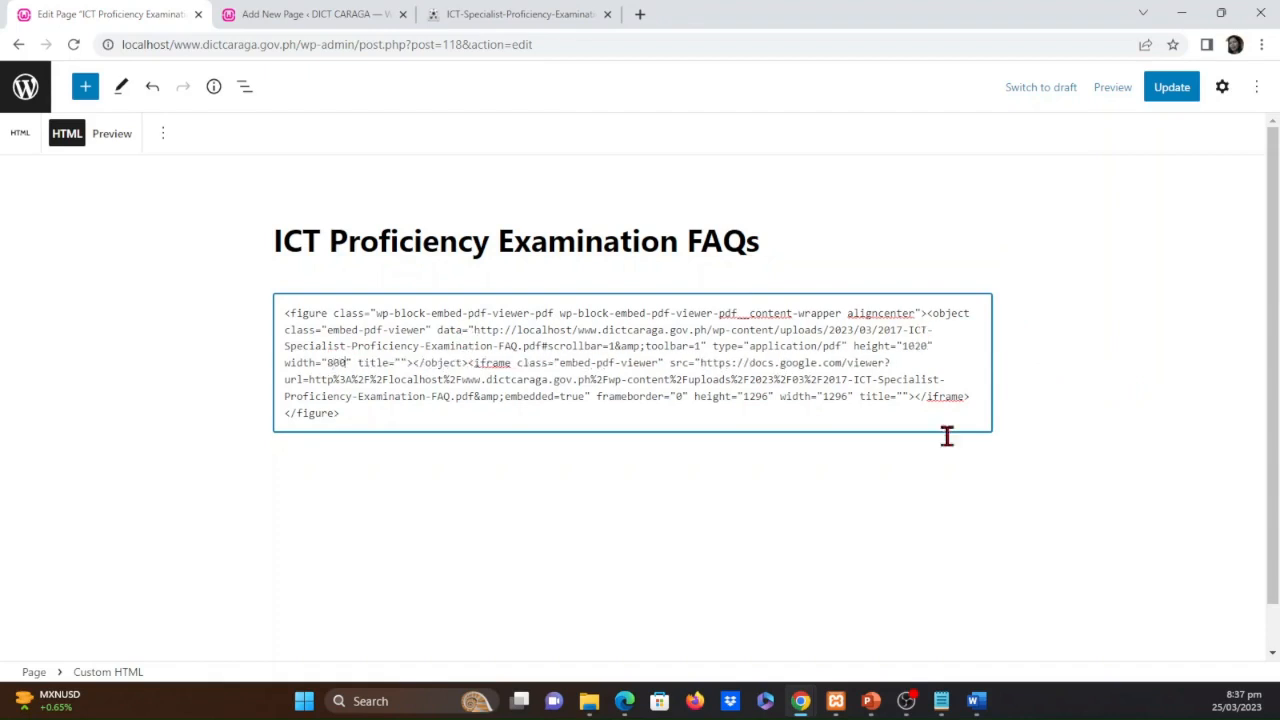
pyautogui.click(512, 495)
# Set the iframe element's height to 1020 and width to 800 in the embed code and deselect the block
pyautogui.write('02')
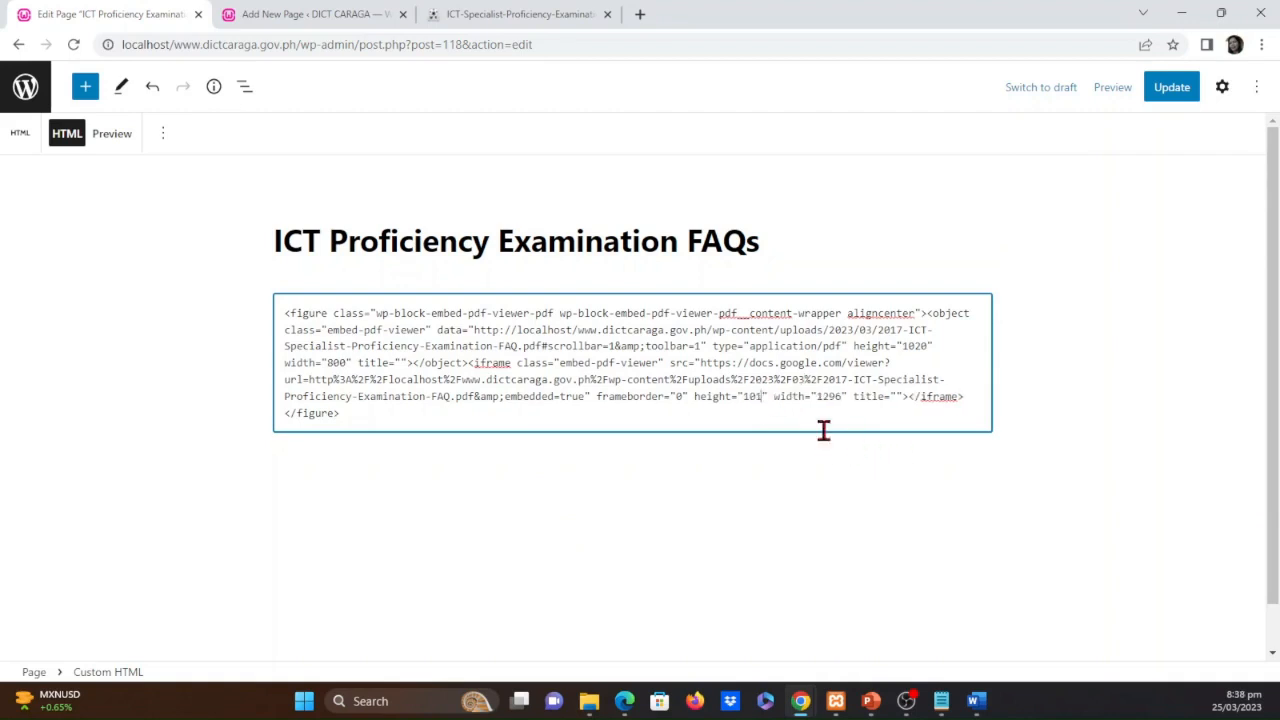
pyautogui.press('BackSpace')
pyautogui.write('20')
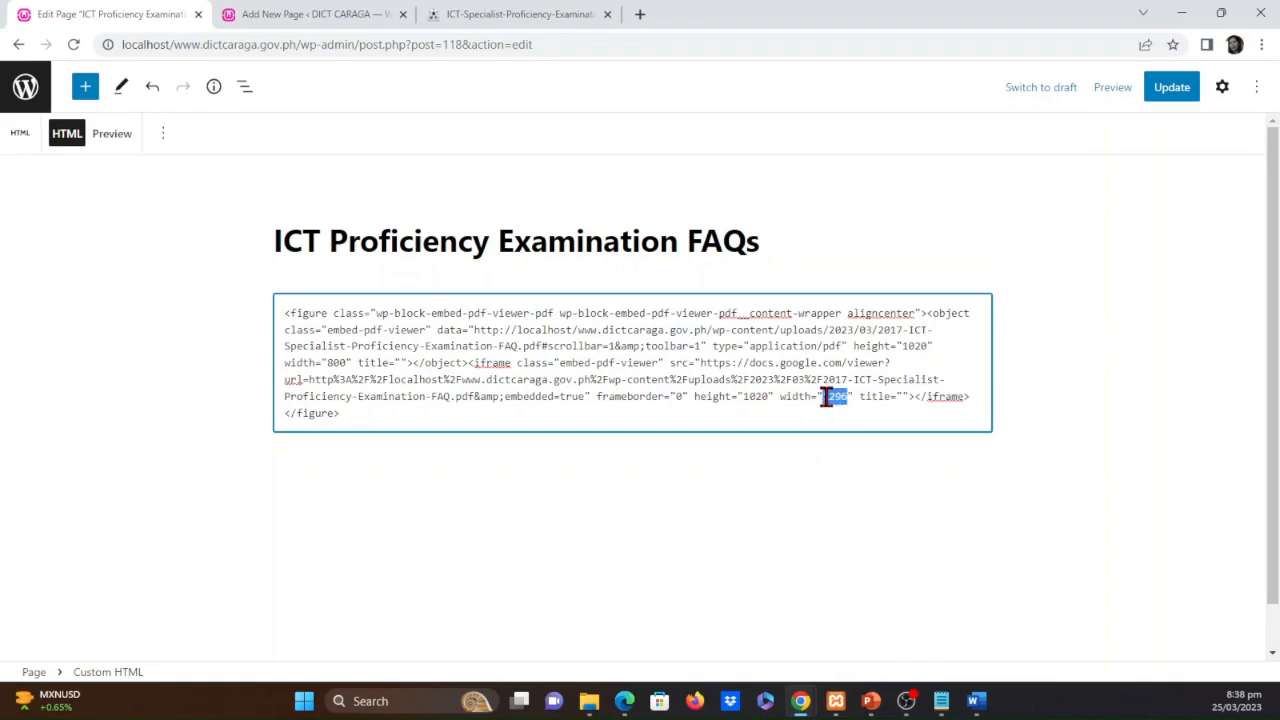
pyautogui.write('800')
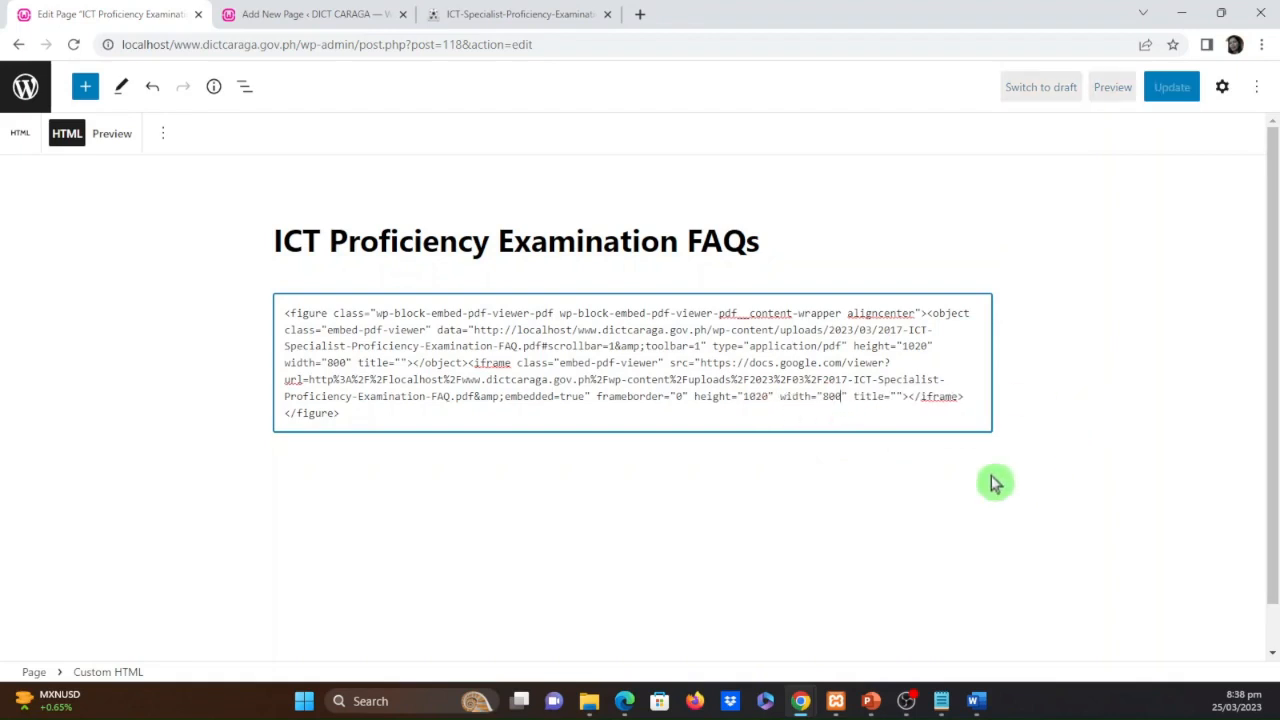
pyautogui.click(670, 494)
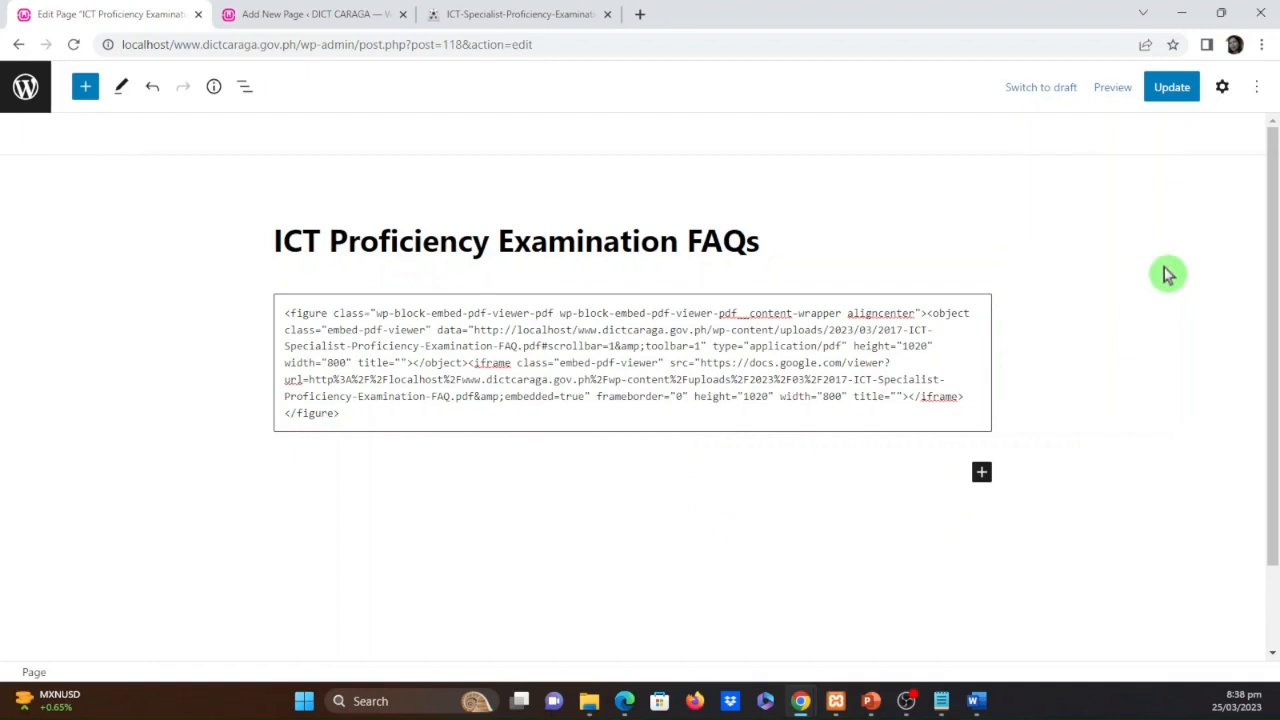
# Update the ICT Proficiency Examination FAQs page and open its published version in a new tab
pyautogui.click(1170, 88)
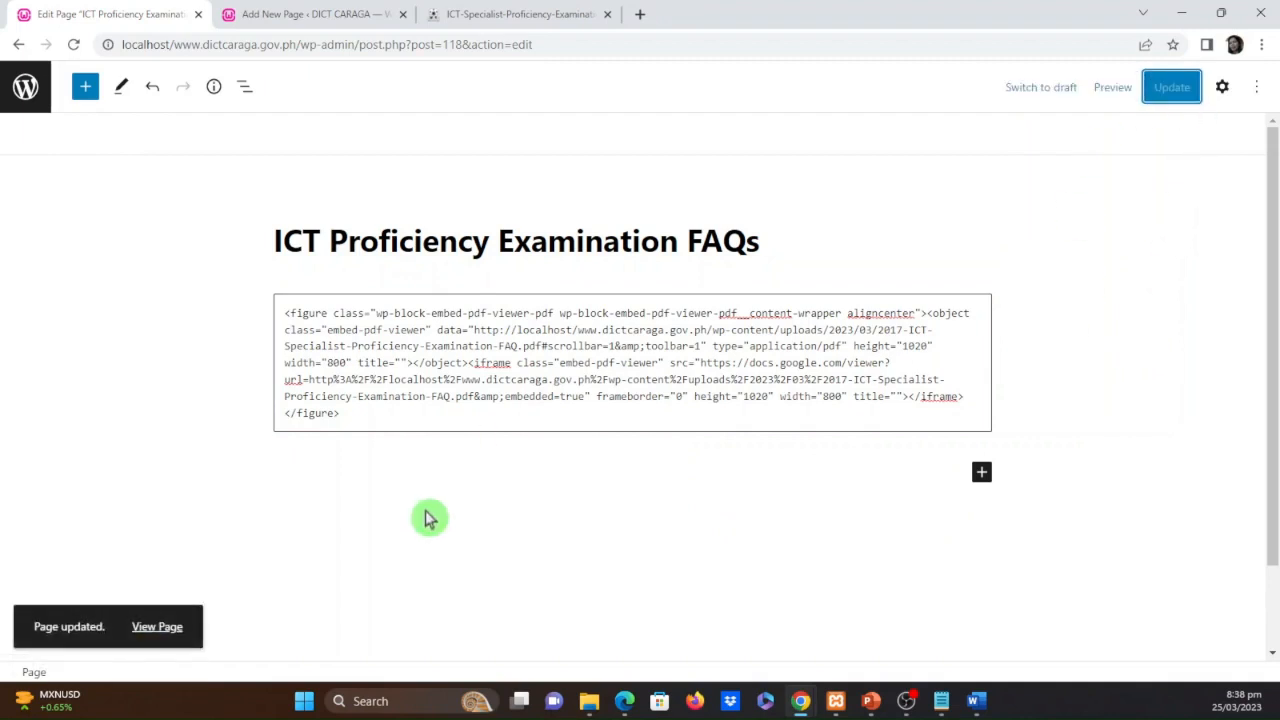
pyautogui.rightClick(157, 629)
pyautogui.click(232, 466)
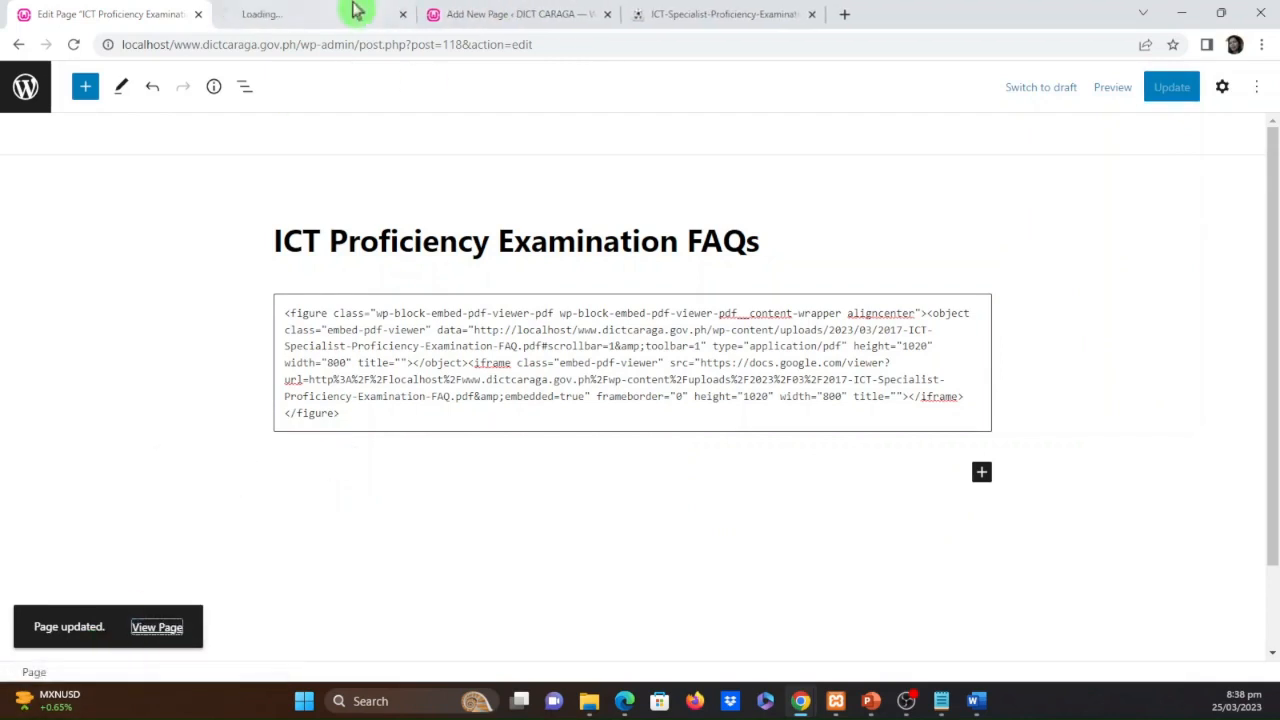
pyautogui.click(334, 16)
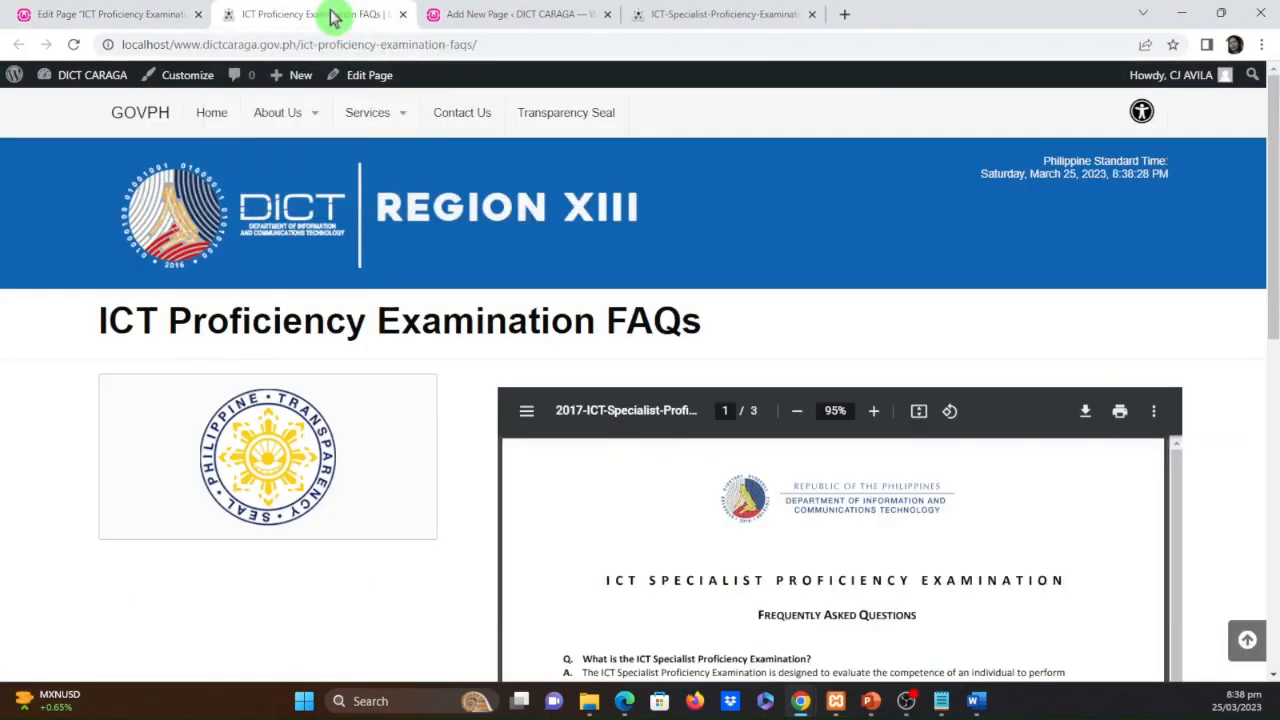
# Examine how the resized FAQ PDF fits on the published page, dismissing the admin bar's search suggestions
pyautogui.scroll(-2, 1255, 505)
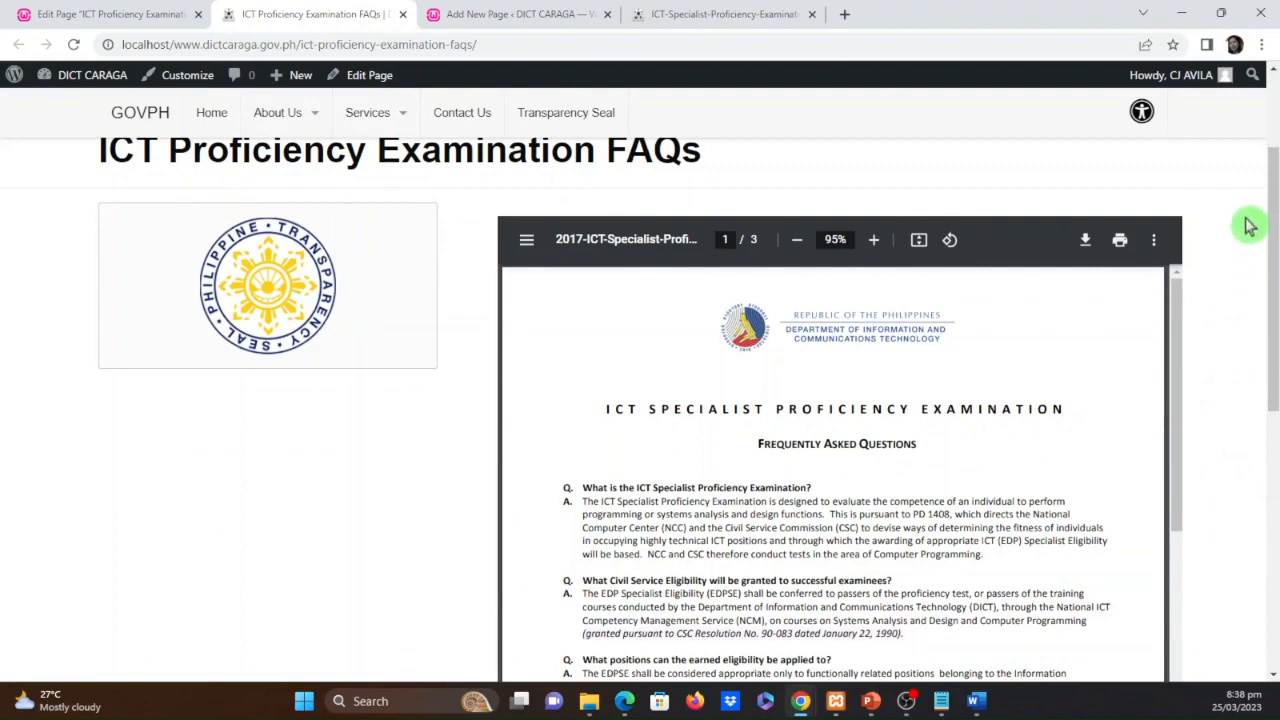
pyautogui.click(1255, 77)
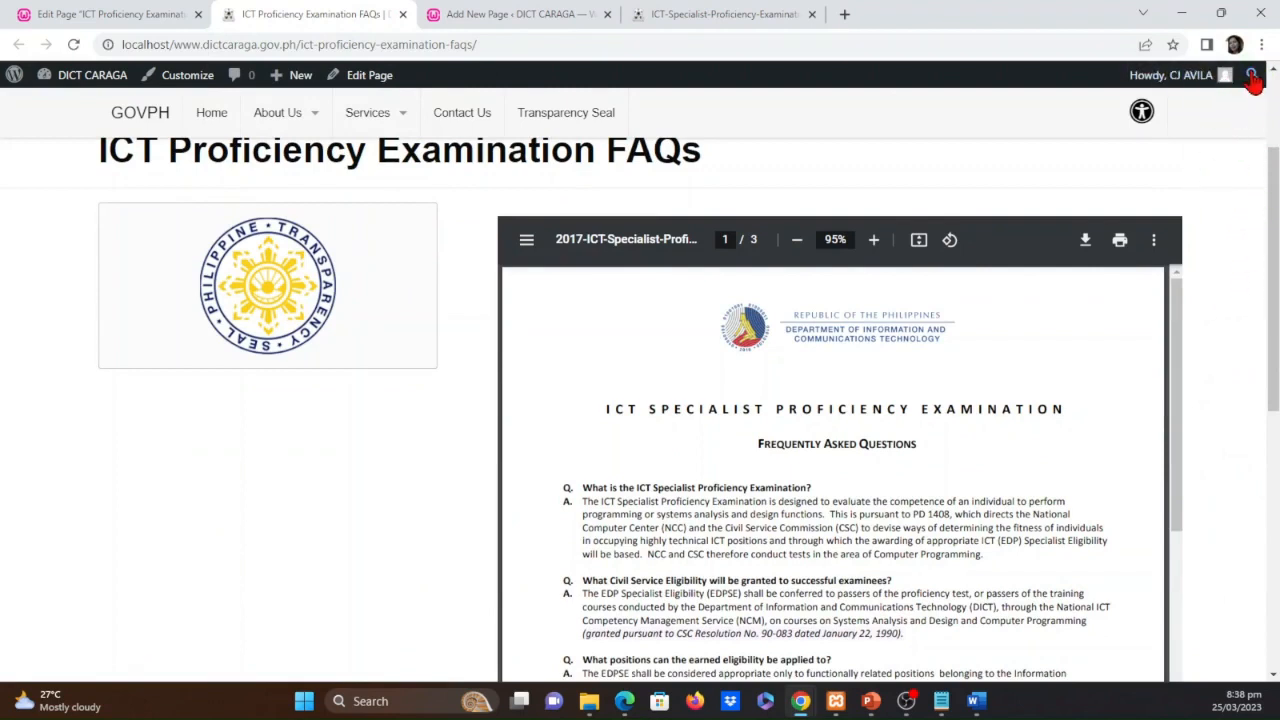
pyautogui.click(1253, 80)
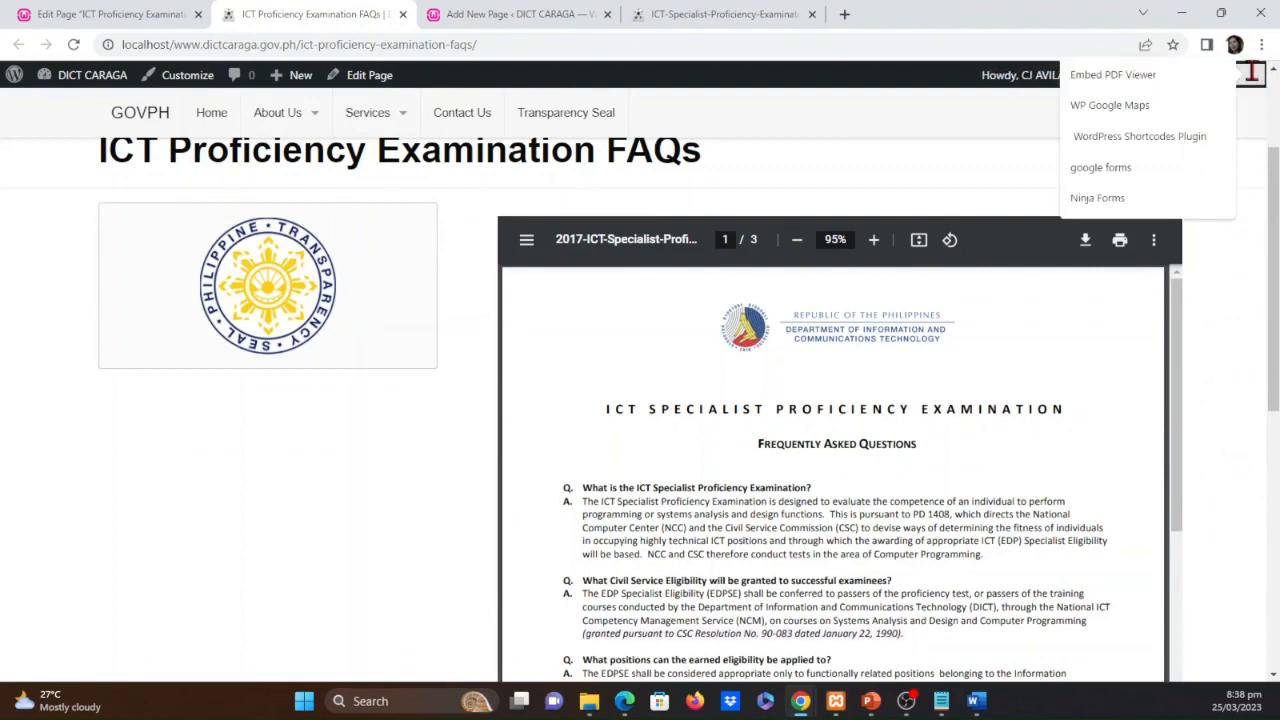
pyautogui.click(888, 130)
pyautogui.scroll(-1, 1223, 440)
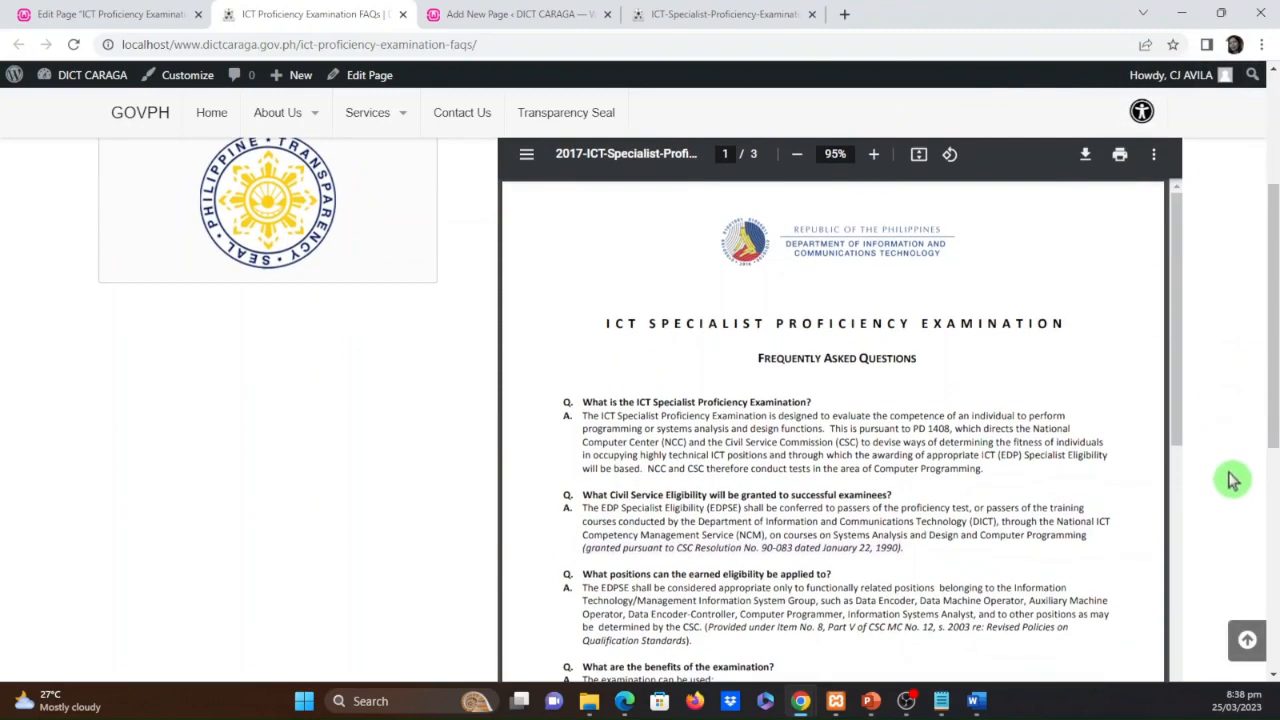
pyautogui.scroll(2, 1232, 478)
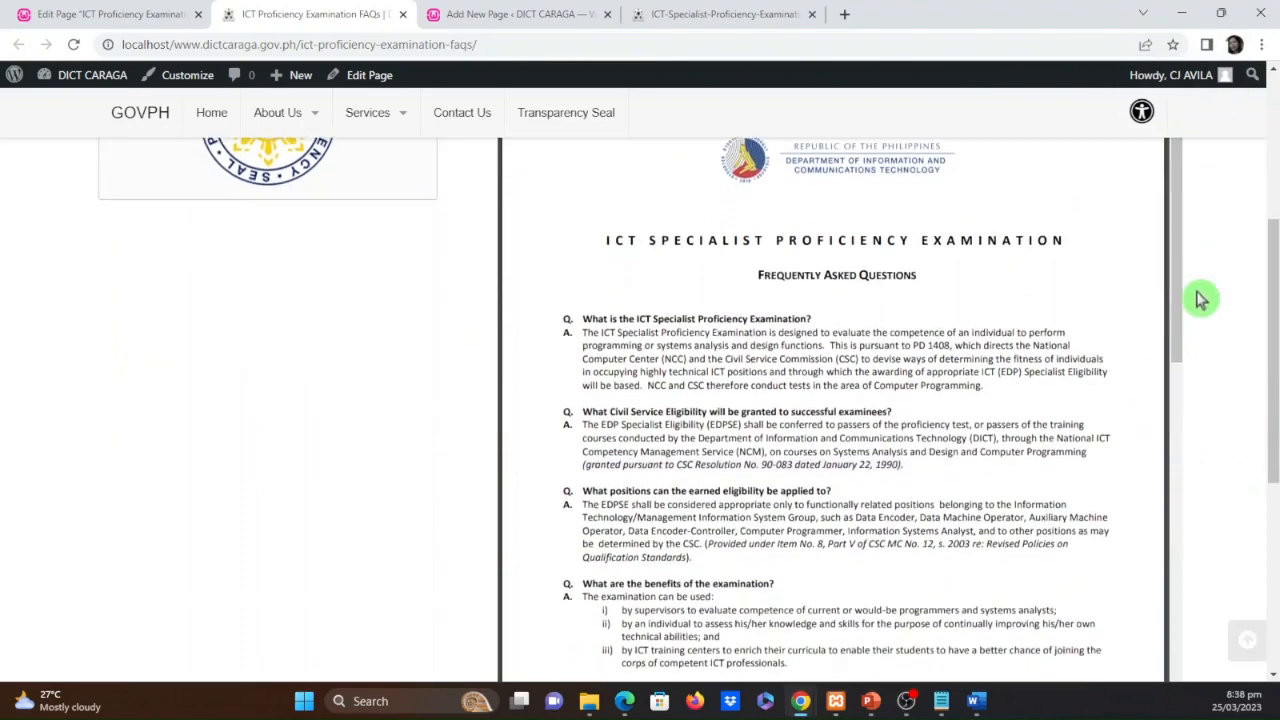
pyautogui.scroll(-3, 1200, 294)
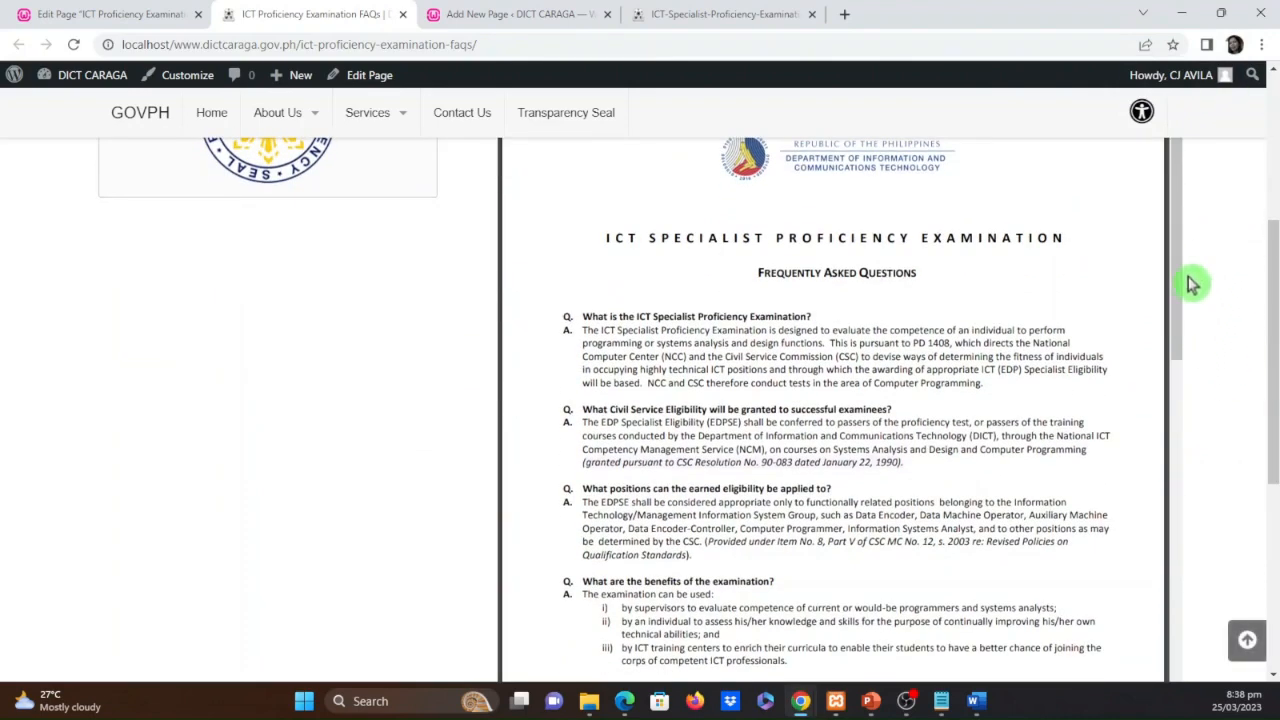
# Check the published page's layout in a smaller, resized browser window and maximize the window again
pyautogui.click(1221, 13)
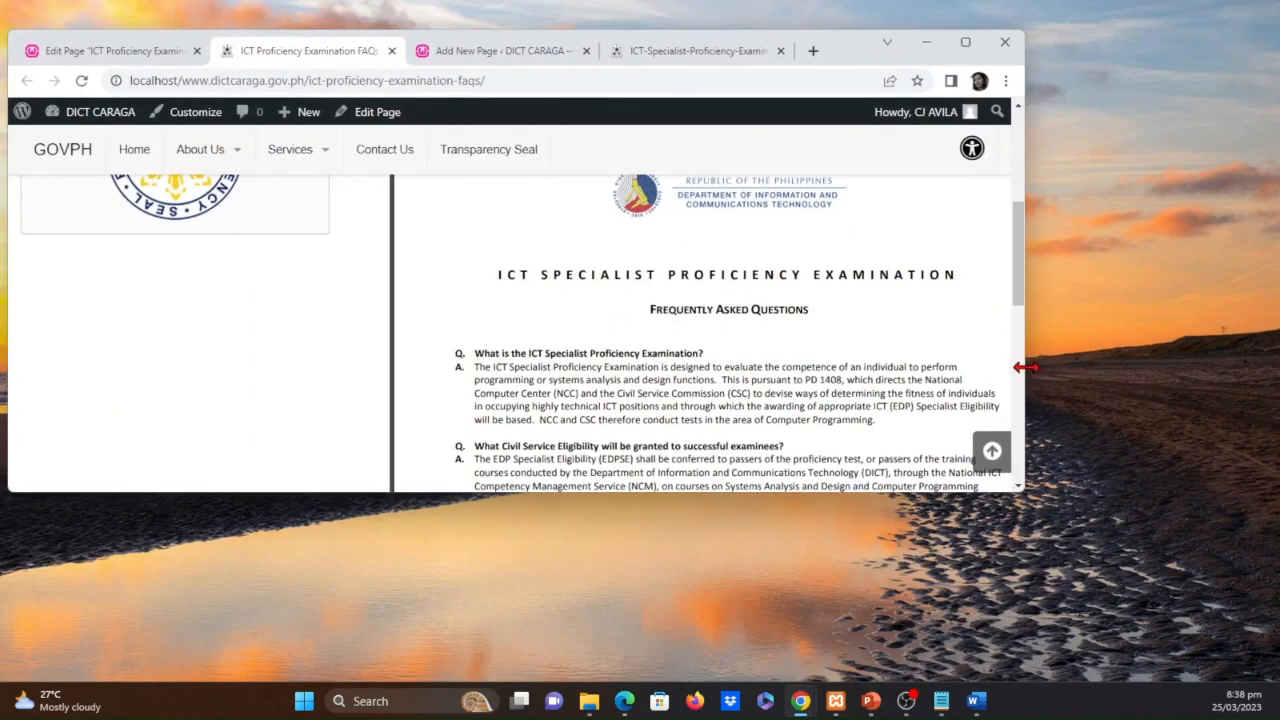
pyautogui.moveTo(1030, 368); pyautogui.dragTo(1058, 336)
pyautogui.click(993, 42)
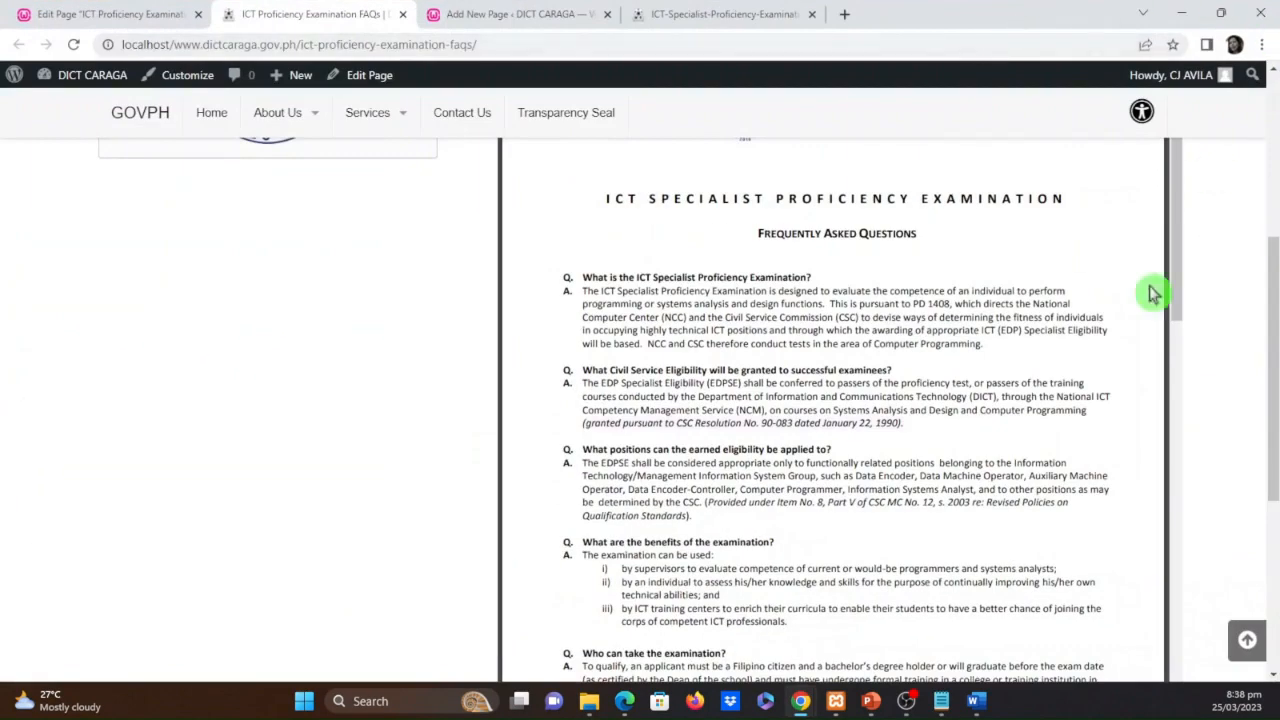
pyautogui.scroll(4, 1178, 470)
pyautogui.scroll(-2, 1194, 394)
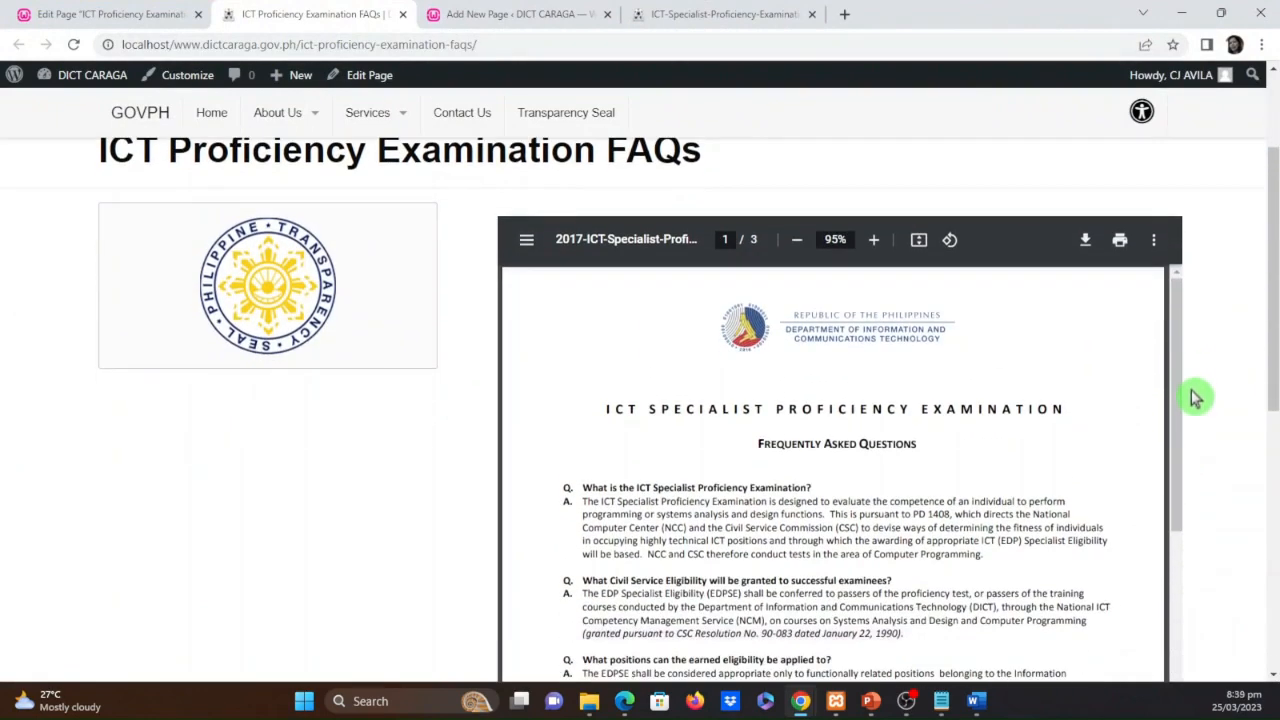
# Reduce the embedded PDF's zoom to 80%, try its two page view and return to single-page view
pyautogui.click(795, 243)
pyautogui.click(793, 243)
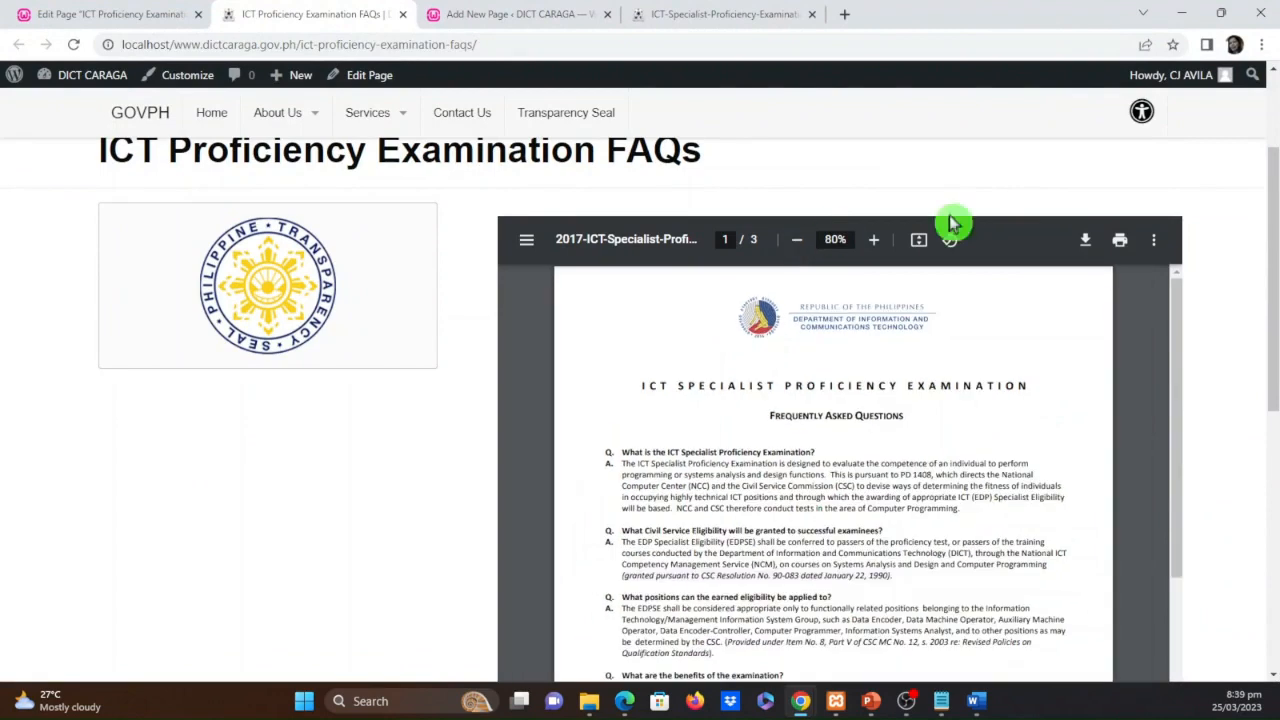
pyautogui.click(1154, 241)
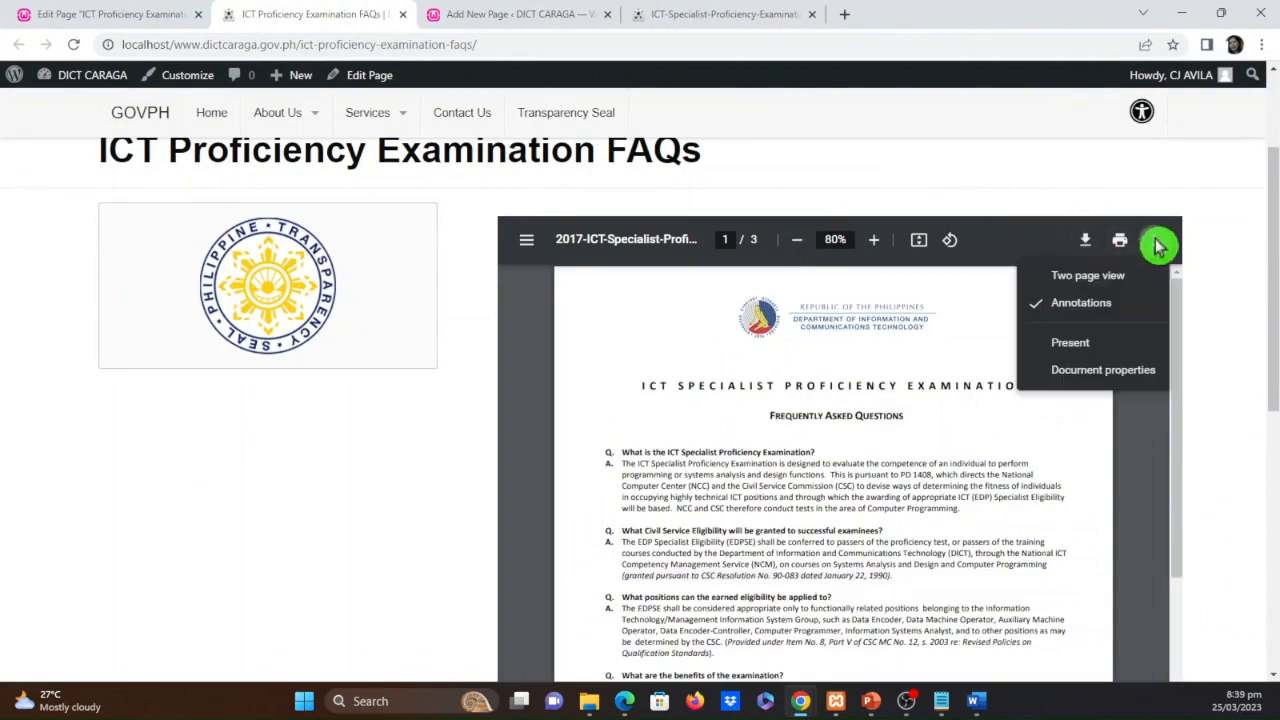
pyautogui.click(1050, 276)
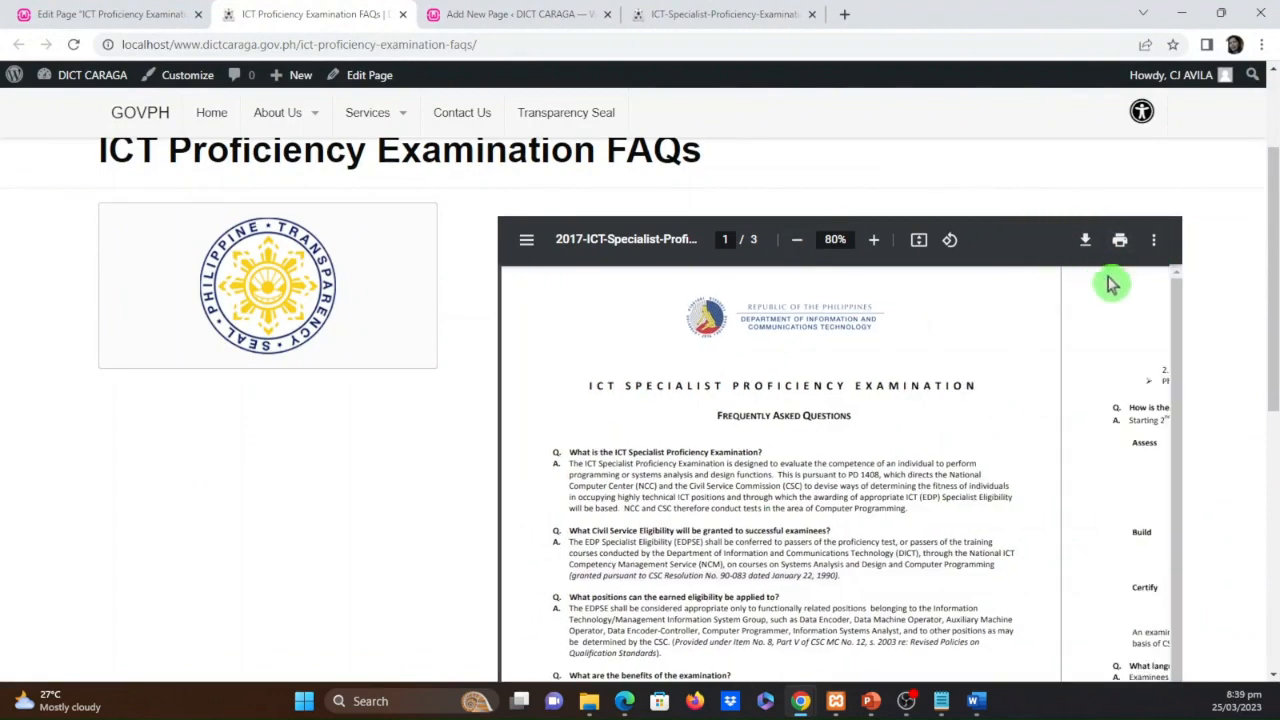
pyautogui.click(1153, 243)
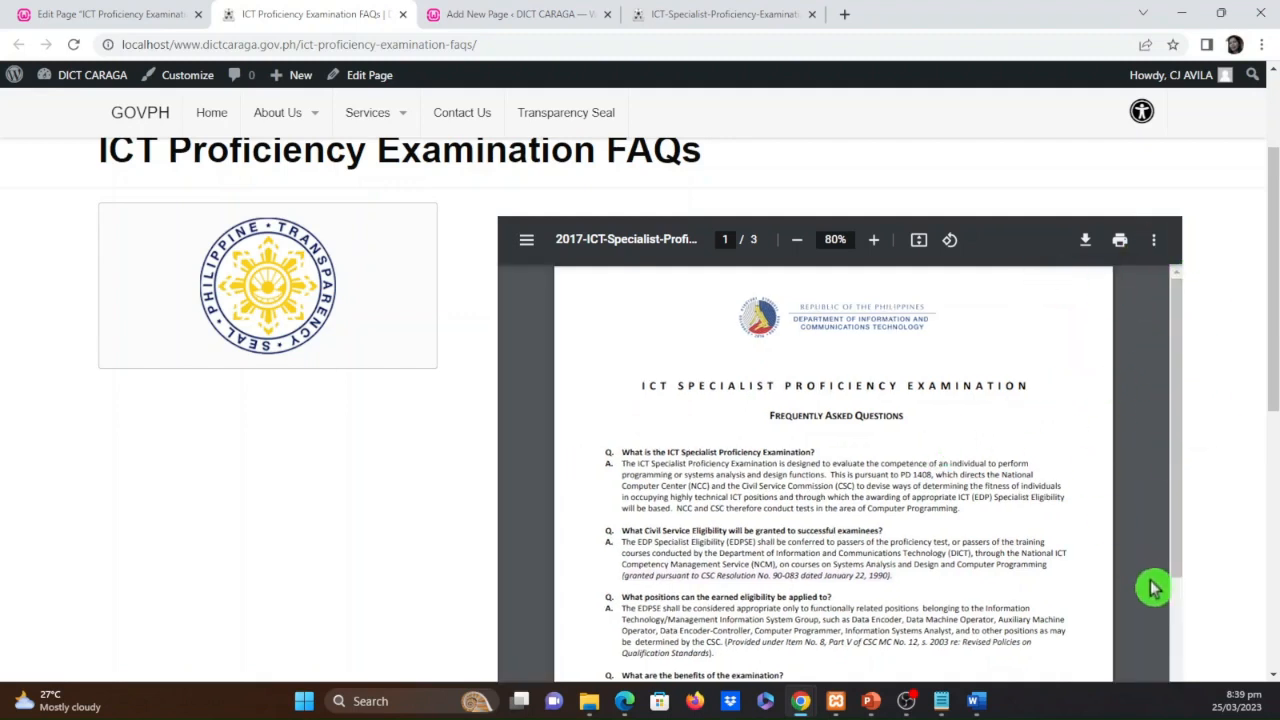
# Check how the embedded PDF scrolls within the published page at the reduced zoom and close the page's tab
pyautogui.scroll(-3, 1176, 479)
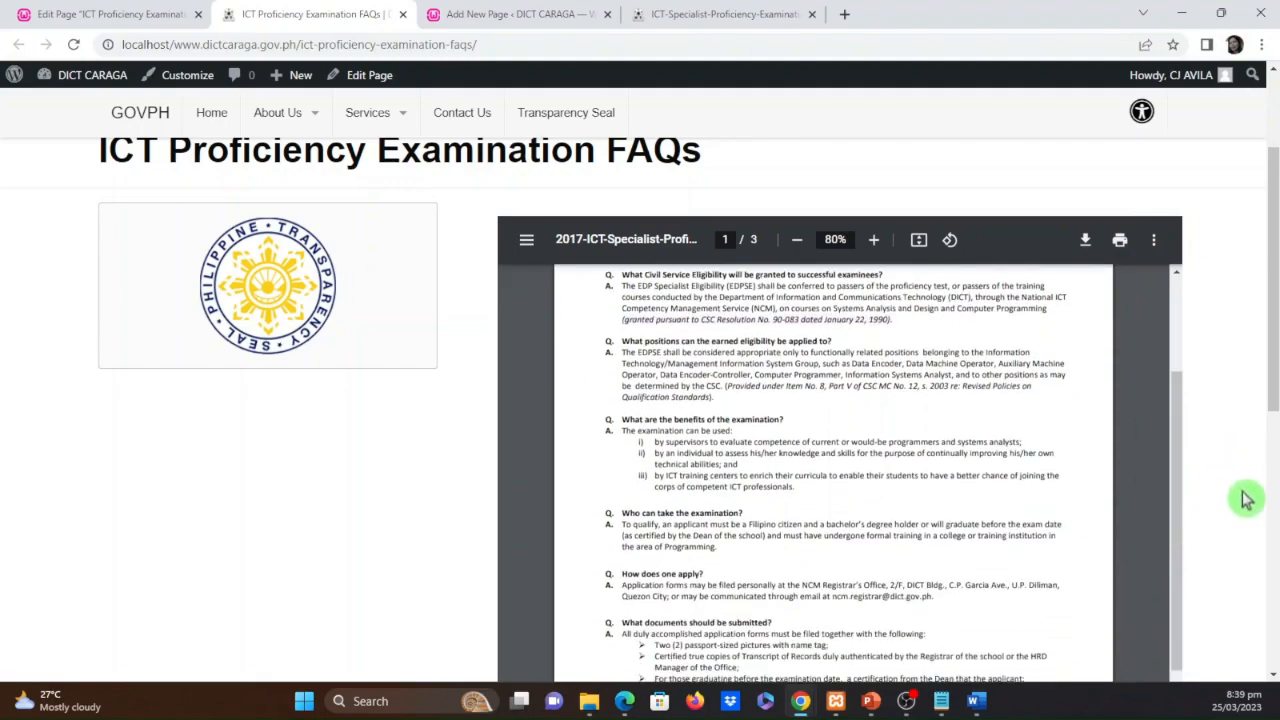
pyautogui.scroll(-5, 1243, 497)
pyautogui.scroll(10, 1240, 497)
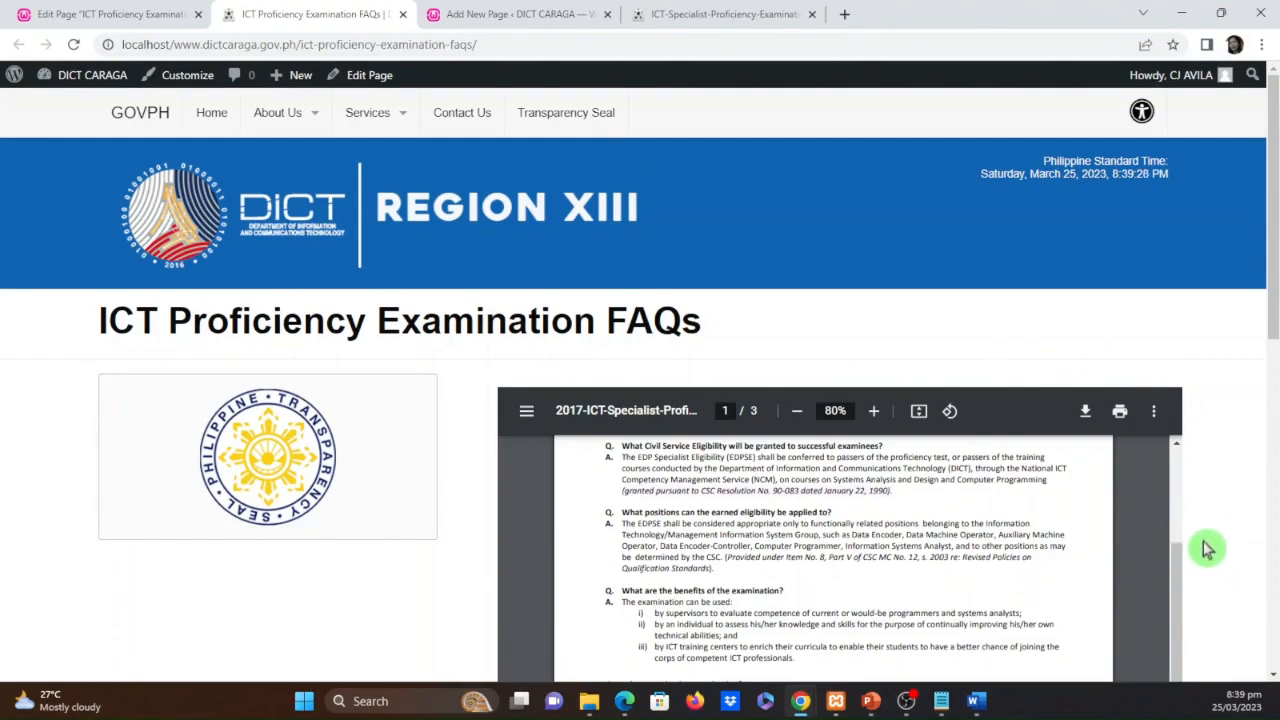
pyautogui.scroll(-3, 1223, 545)
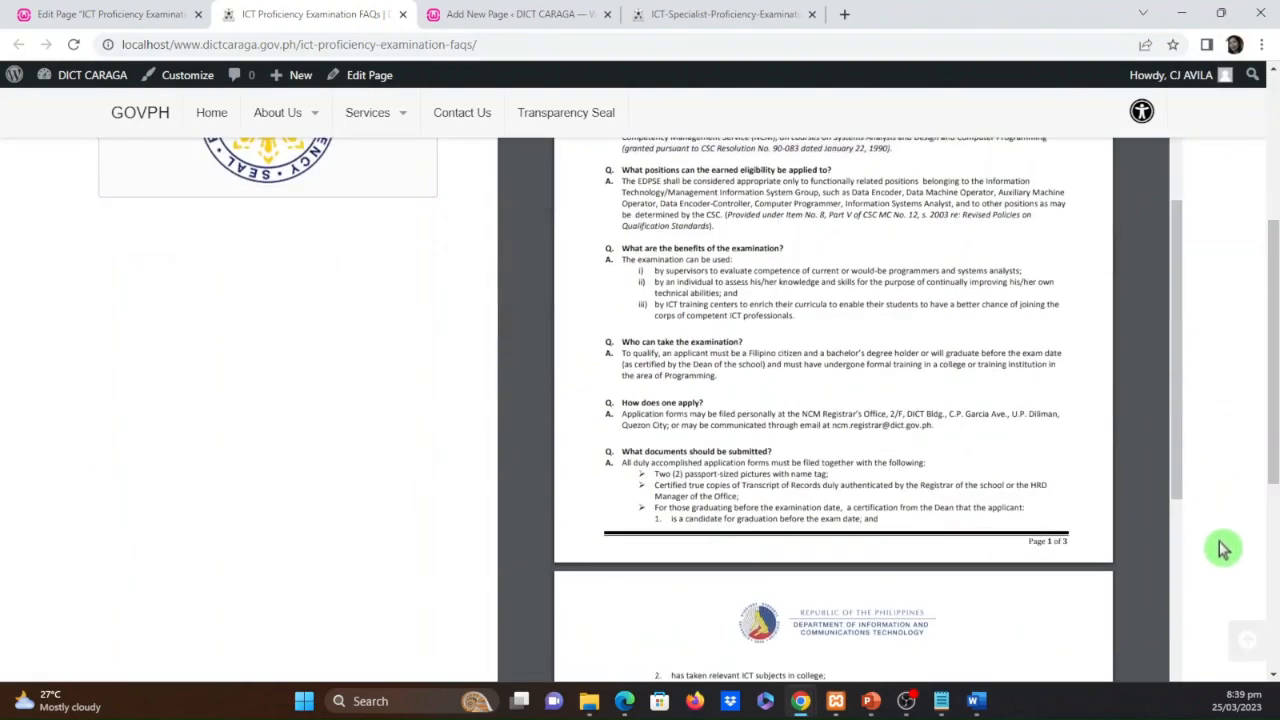
pyautogui.scroll(3, 1227, 570)
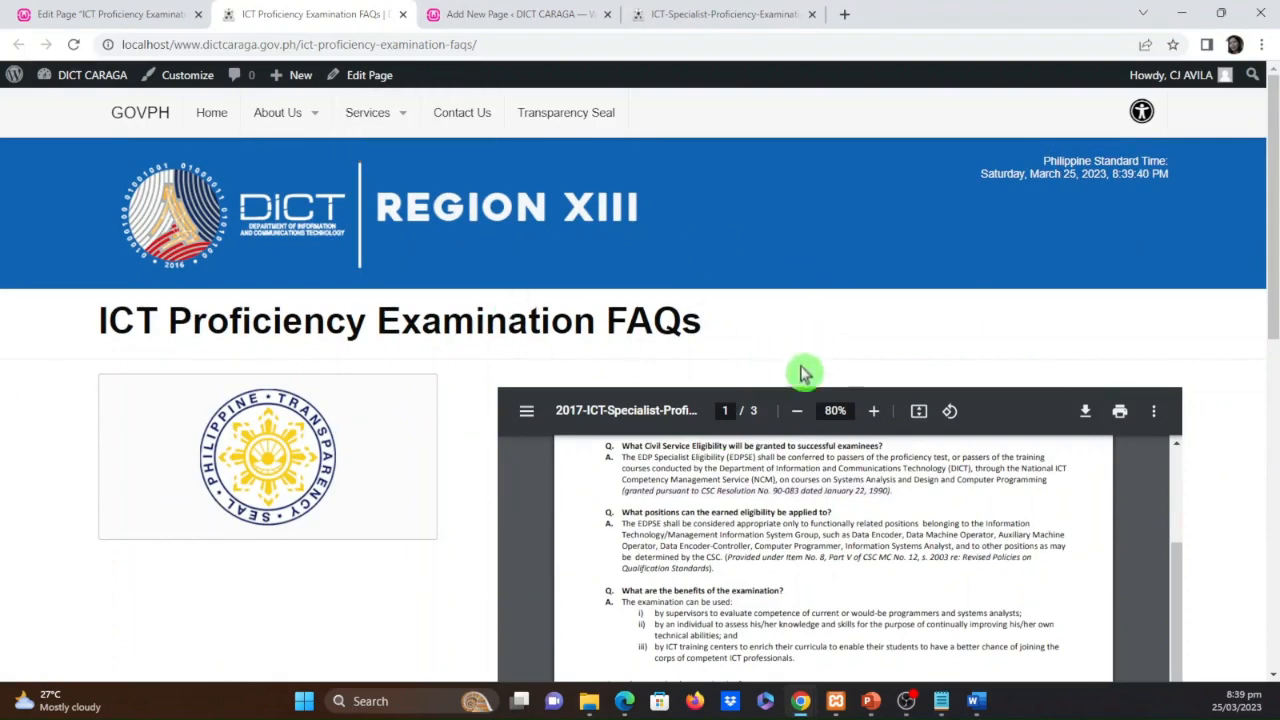
pyautogui.scroll(-1, 816, 372)
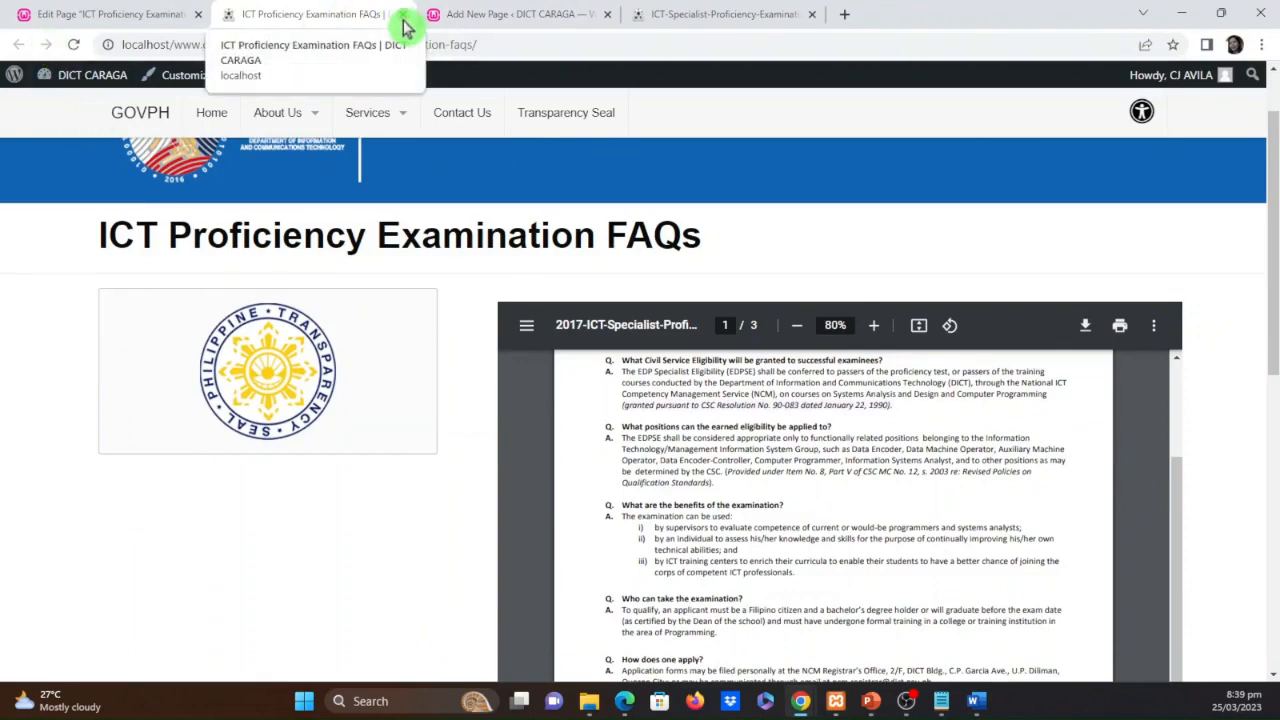
pyautogui.click(403, 15)
# In the PDF embed code, set the width of both the iframe and object elements to 750 and update the page
pyautogui.click(575, 372)
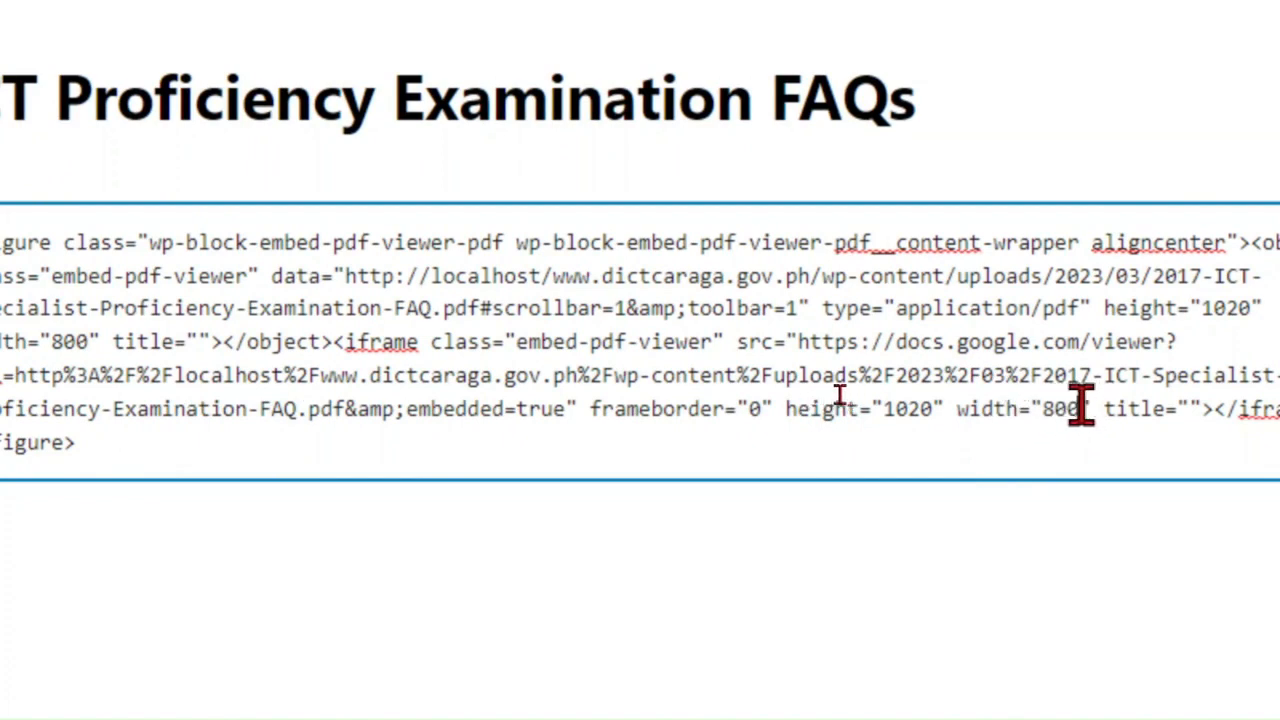
pyautogui.moveTo(1081, 408); pyautogui.dragTo(1043, 410)
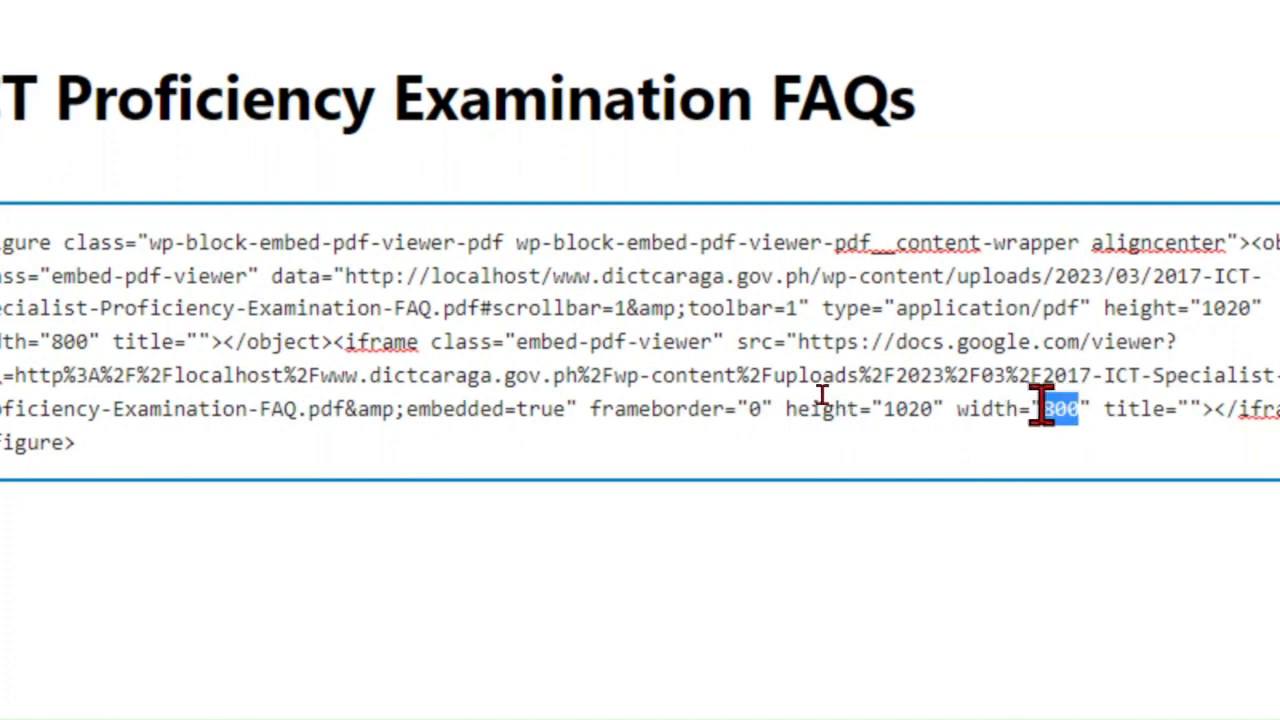
pyautogui.write('750')
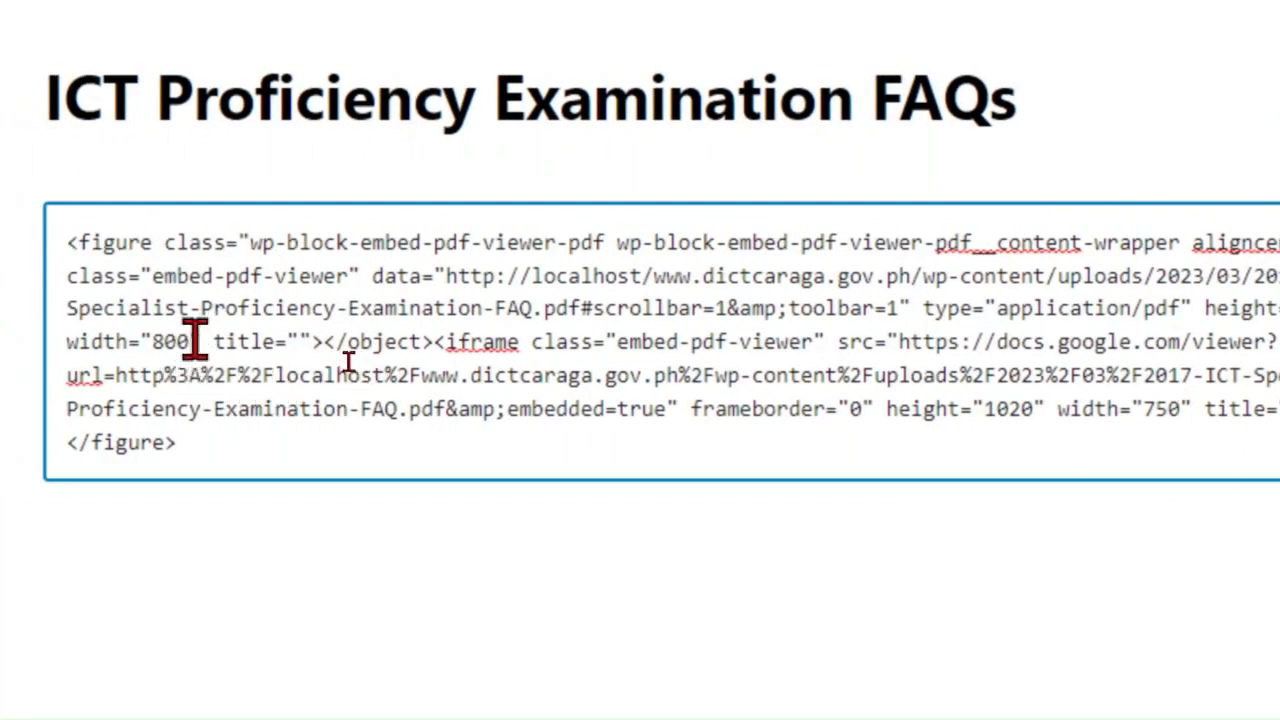
pyautogui.doubleClick(166, 341)
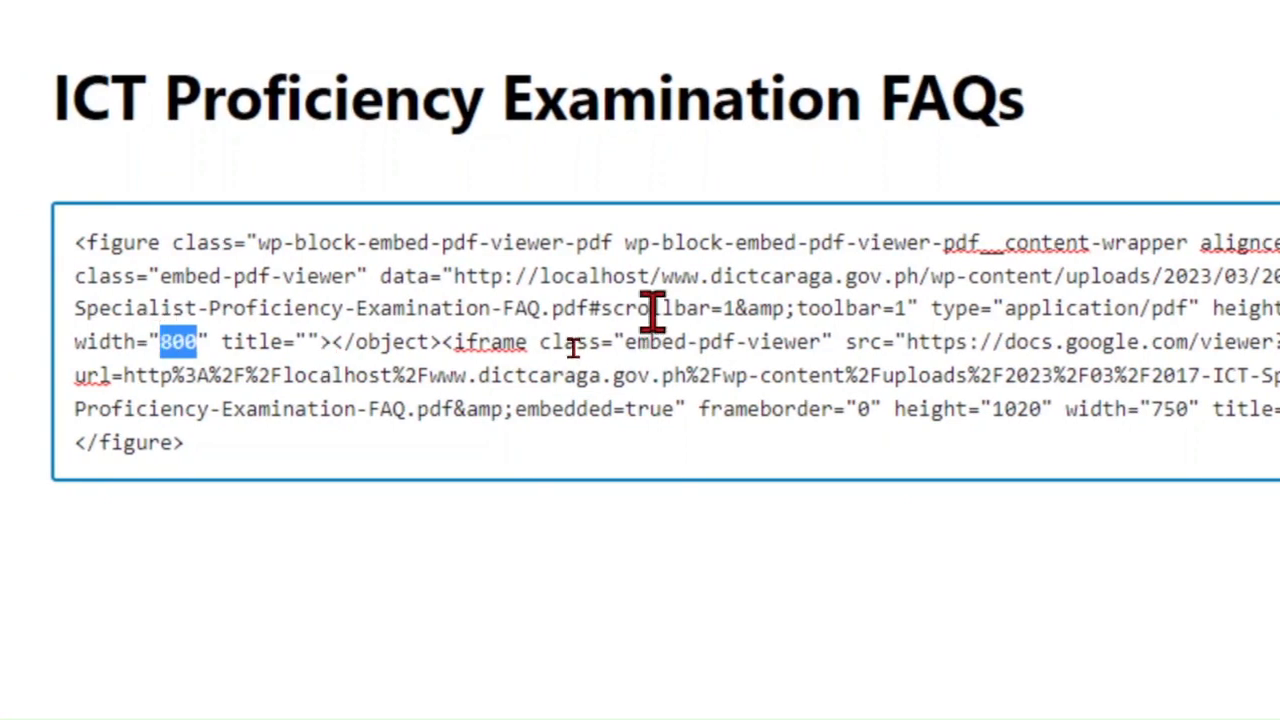
pyautogui.write('750')
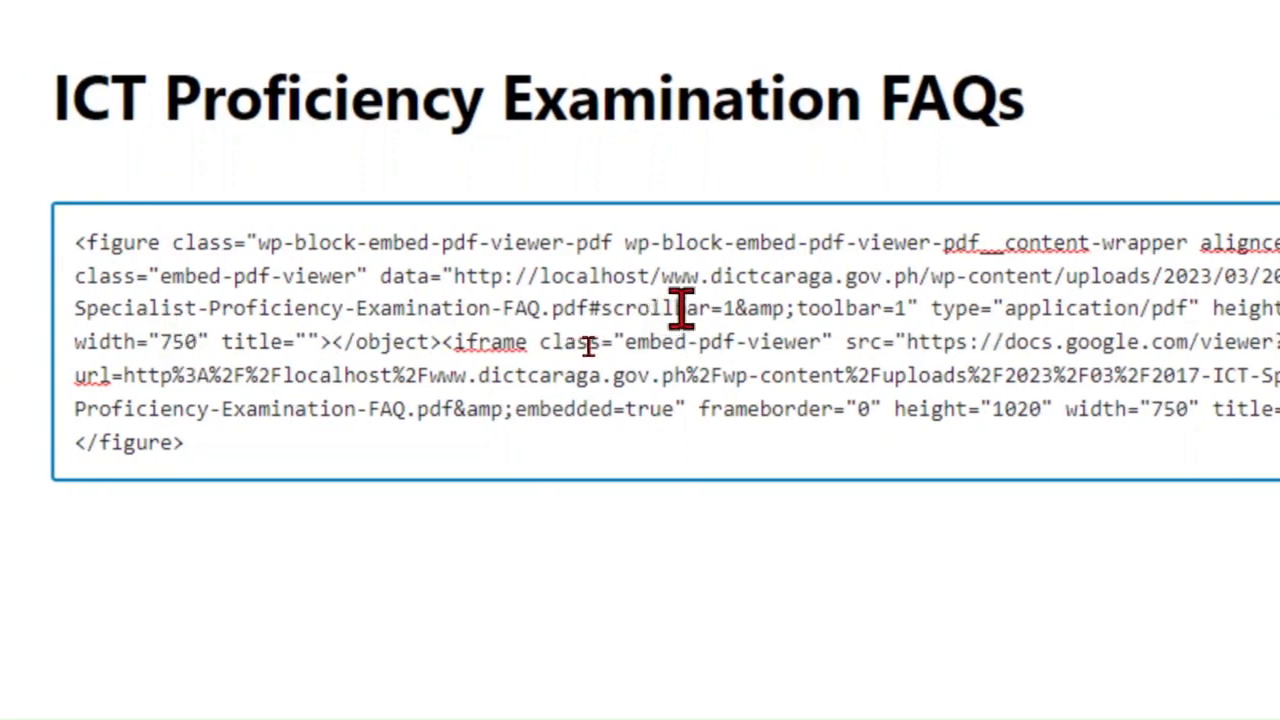
pyautogui.click(662, 567)
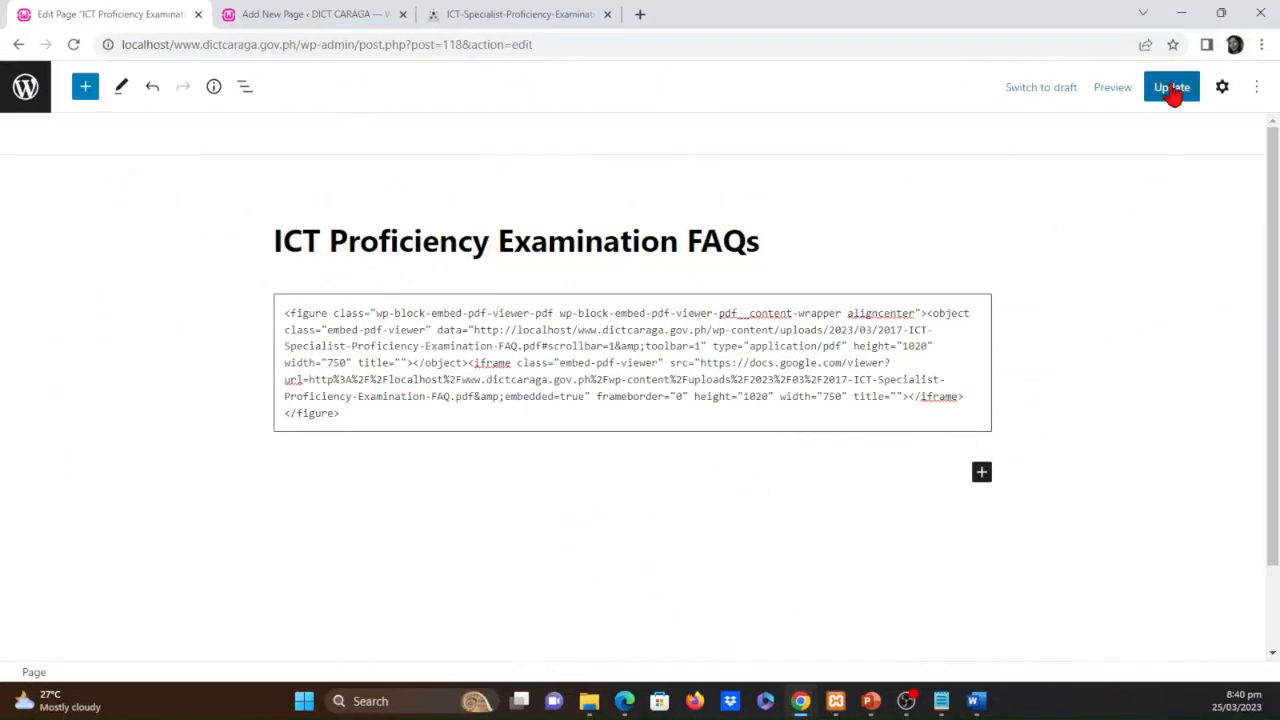
pyautogui.click(1174, 92)
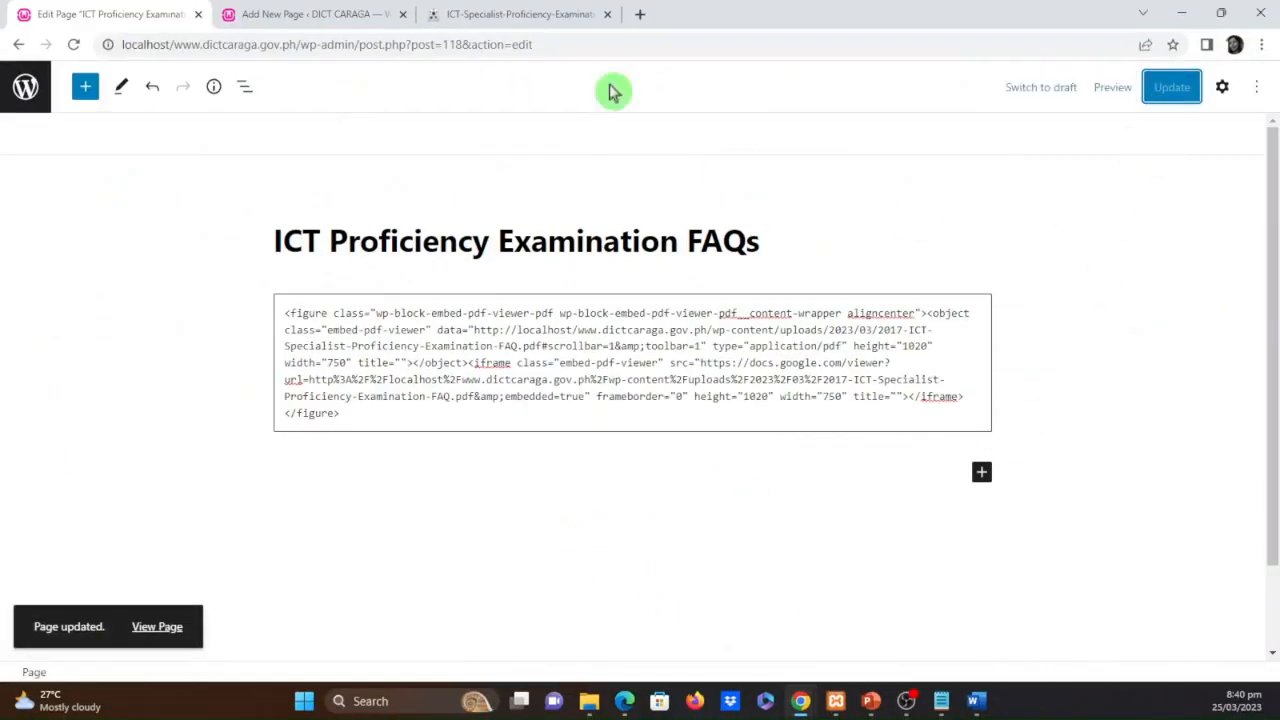
# Reload the FAQs page in the older editor tab and switch its preview to Mobile
pyautogui.click(289, 13)
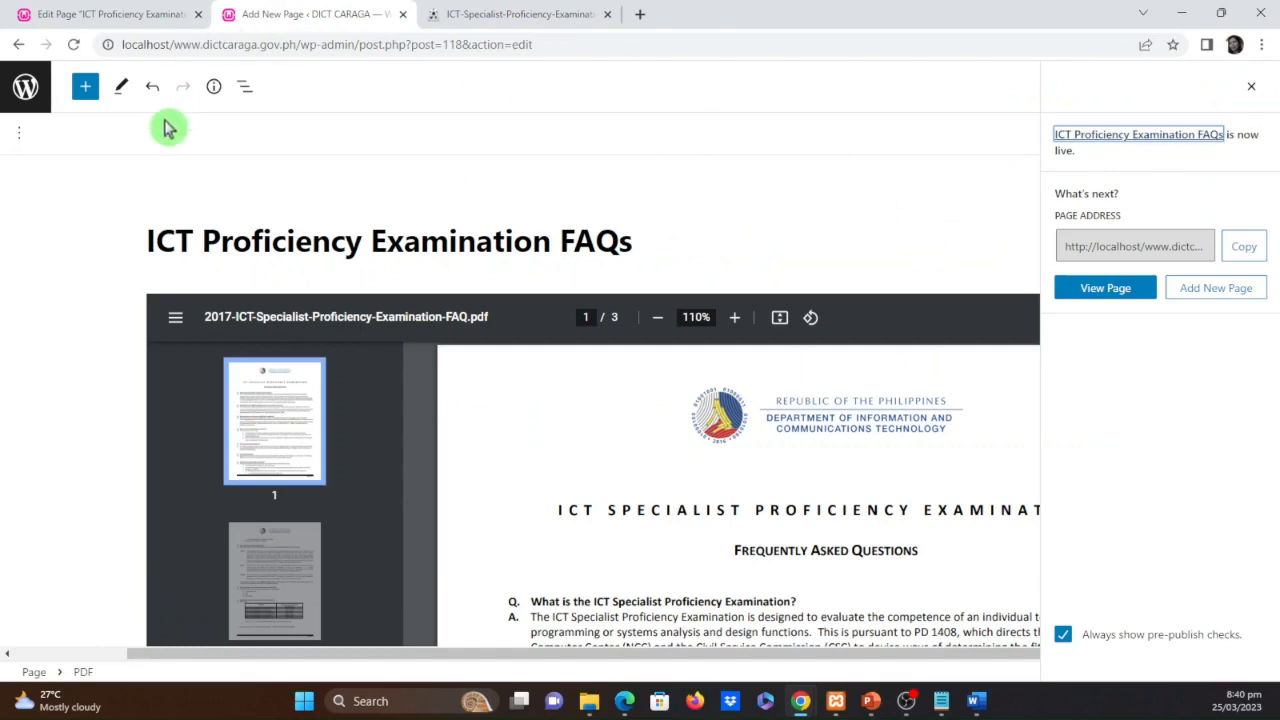
pyautogui.click(76, 47)
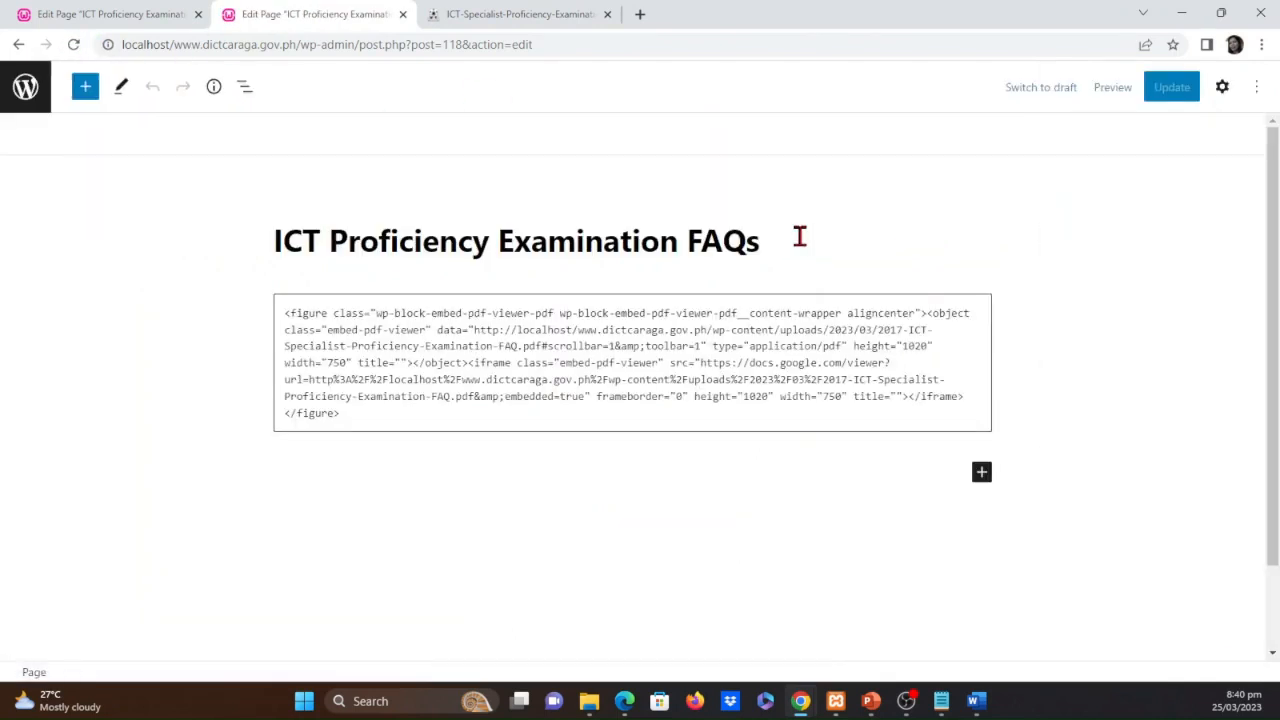
pyautogui.click(1114, 90)
pyautogui.click(1011, 205)
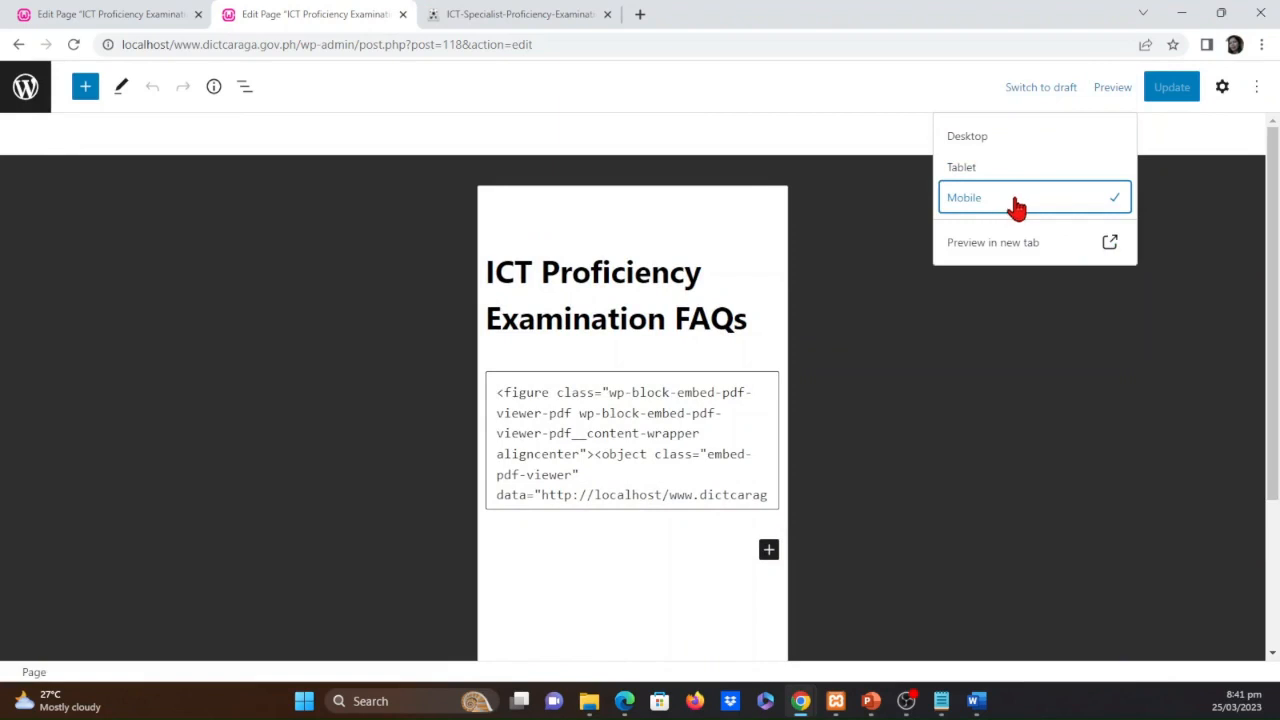
# Return the editor preview of the FAQs page to Desktop and close the preview options
pyautogui.click(1110, 92)
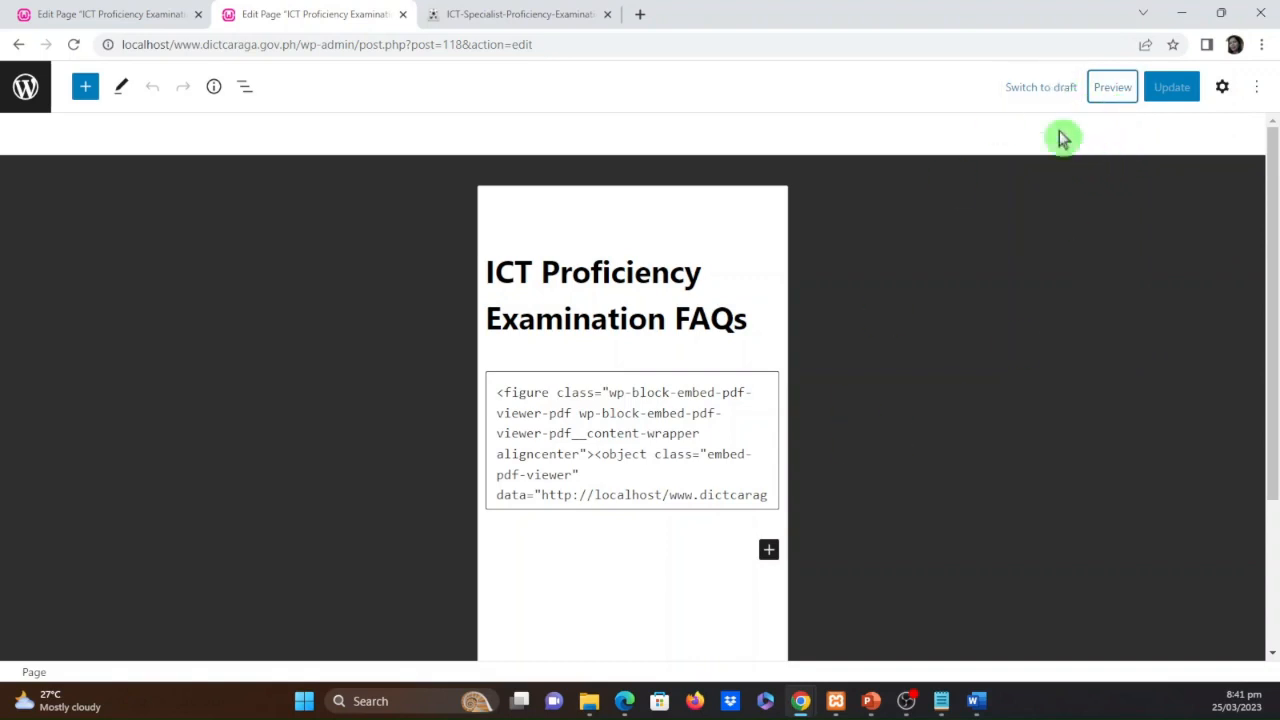
pyautogui.click(1176, 90)
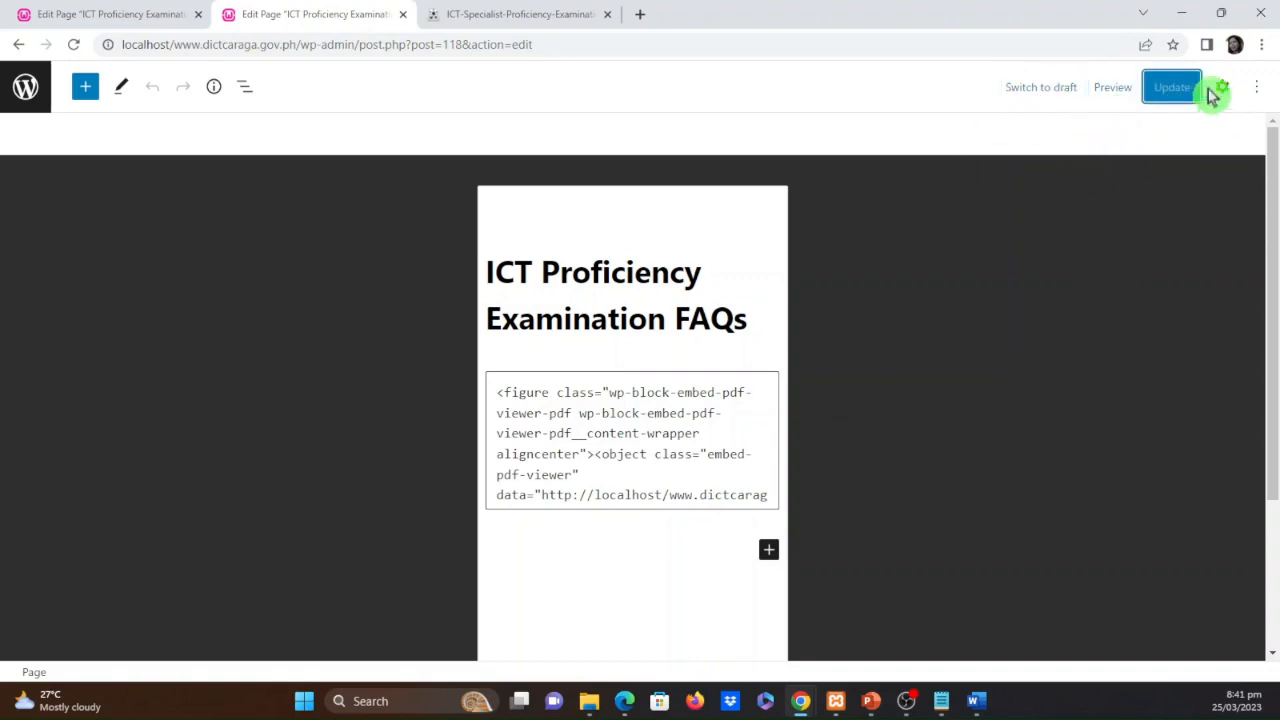
pyautogui.click(1113, 90)
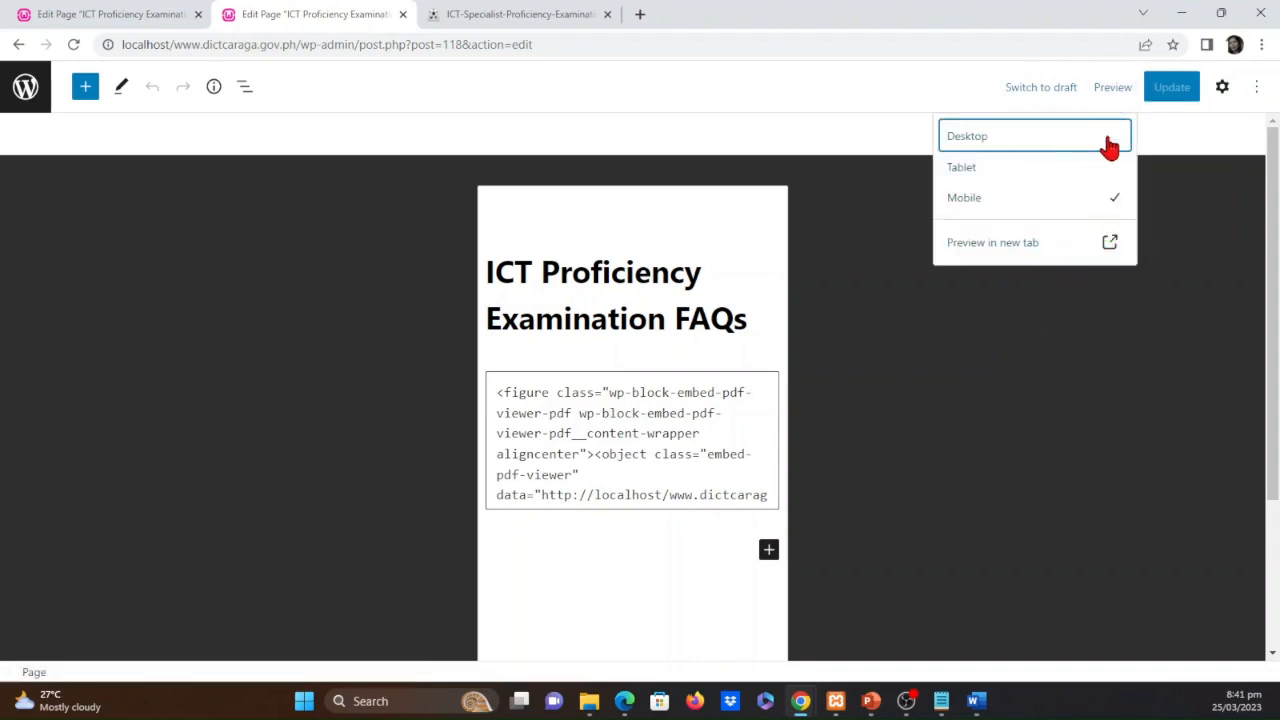
pyautogui.click(1110, 147)
pyautogui.click(1160, 288)
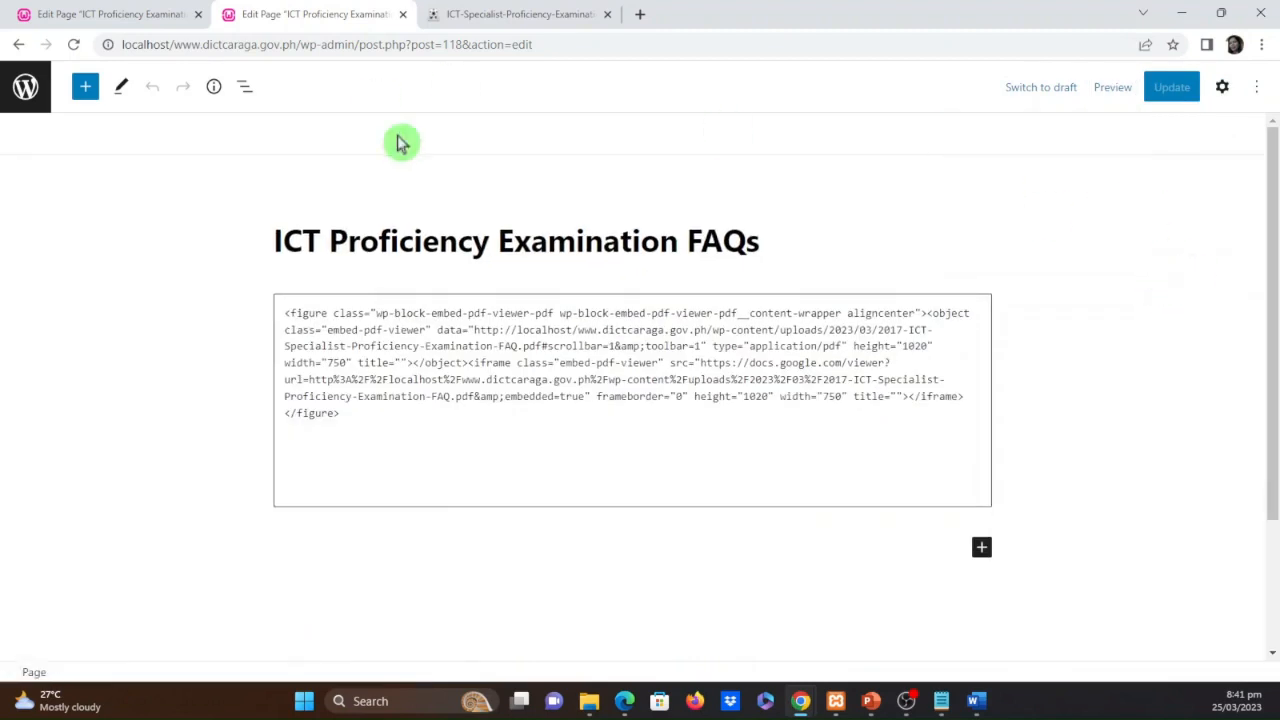
# Return the second editor tab to the Pages list, and reload the public site to check the entries under Services
pyautogui.click(138, 12)
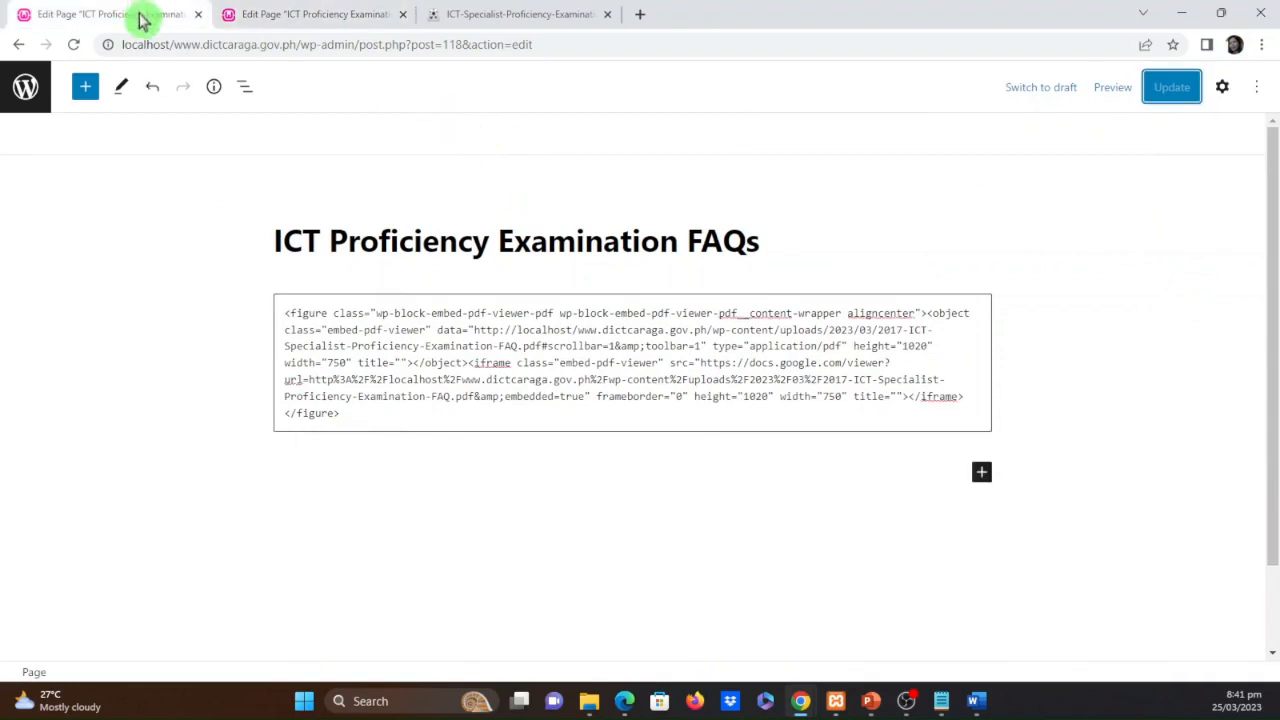
pyautogui.click(325, 12)
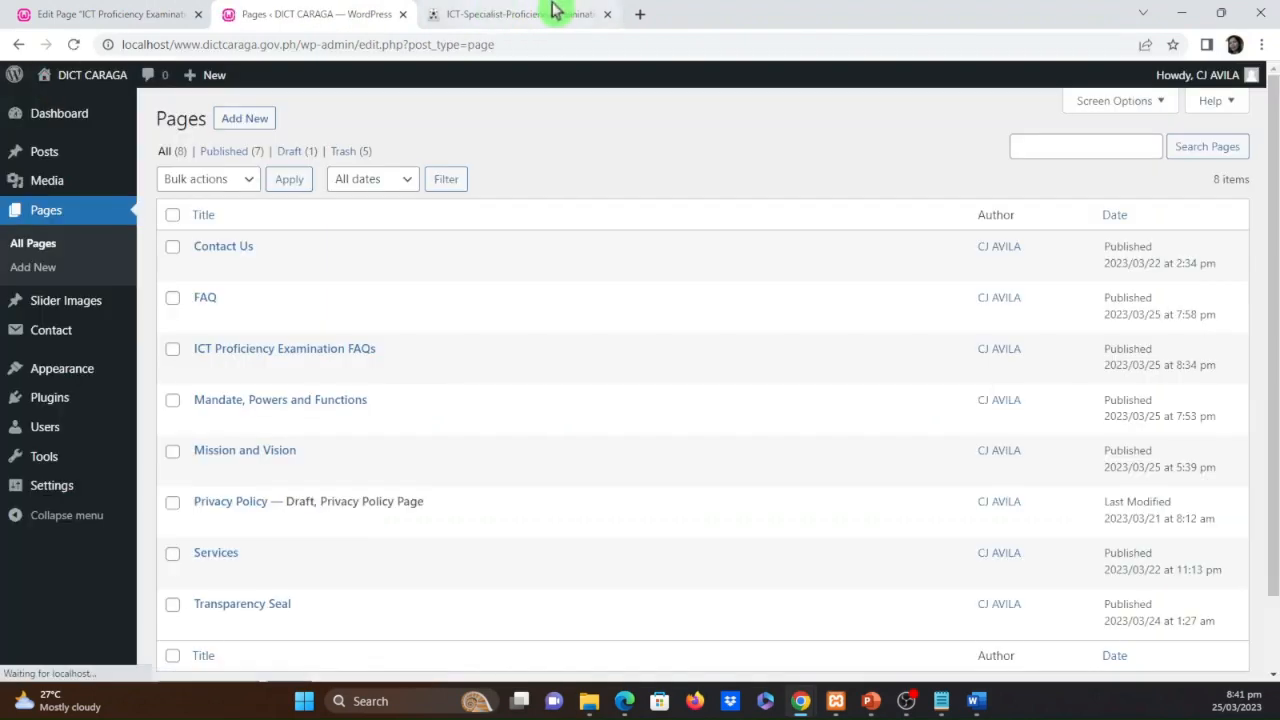
pyautogui.click(545, 12)
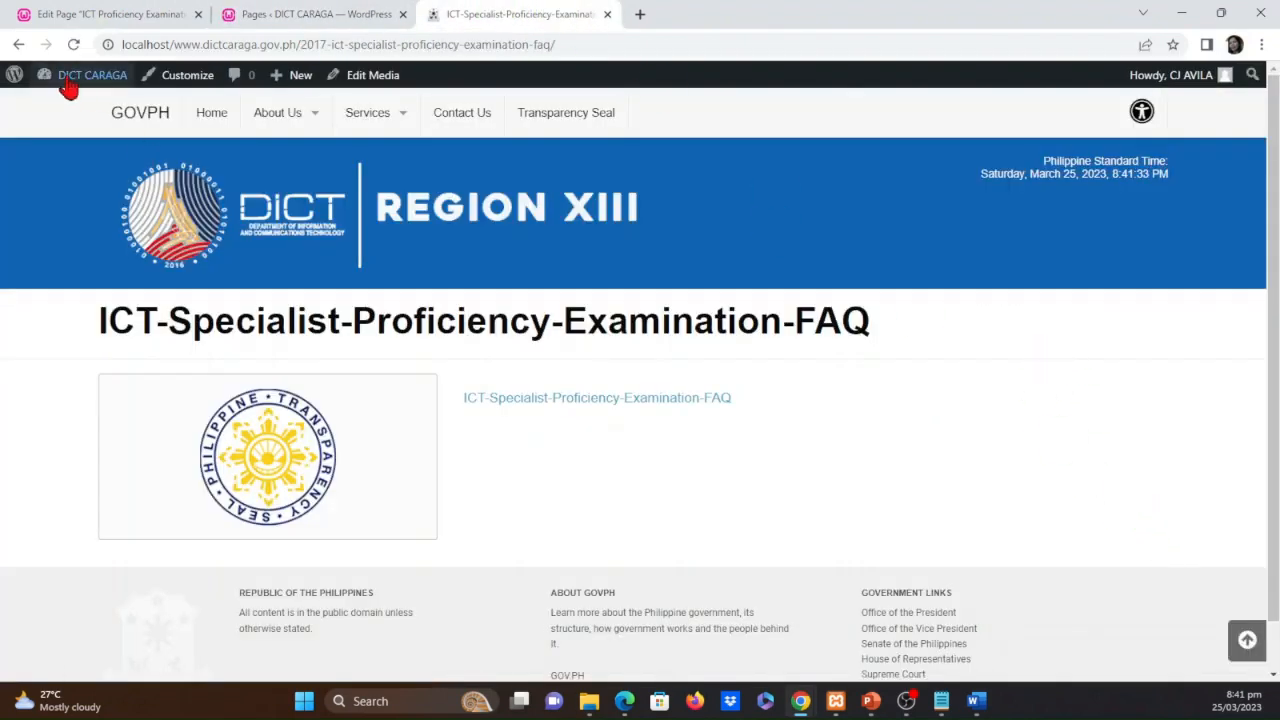
pyautogui.moveTo(118, 80)
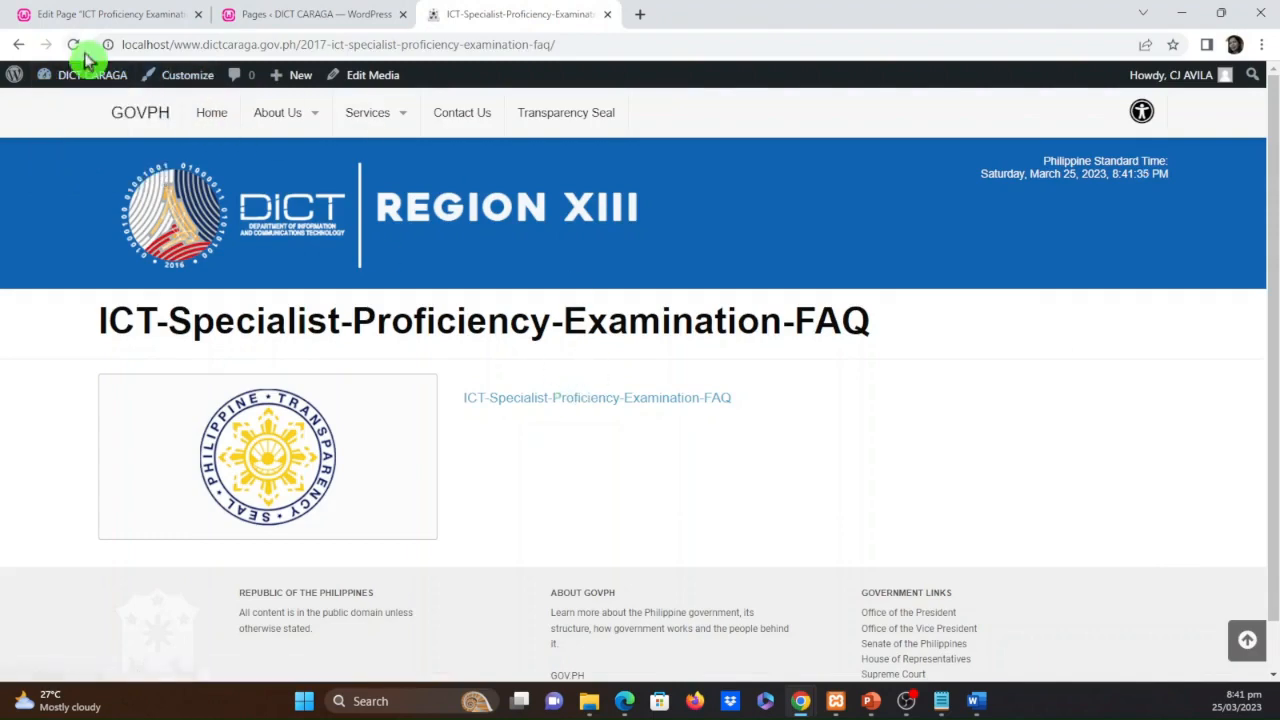
pyautogui.click(80, 50)
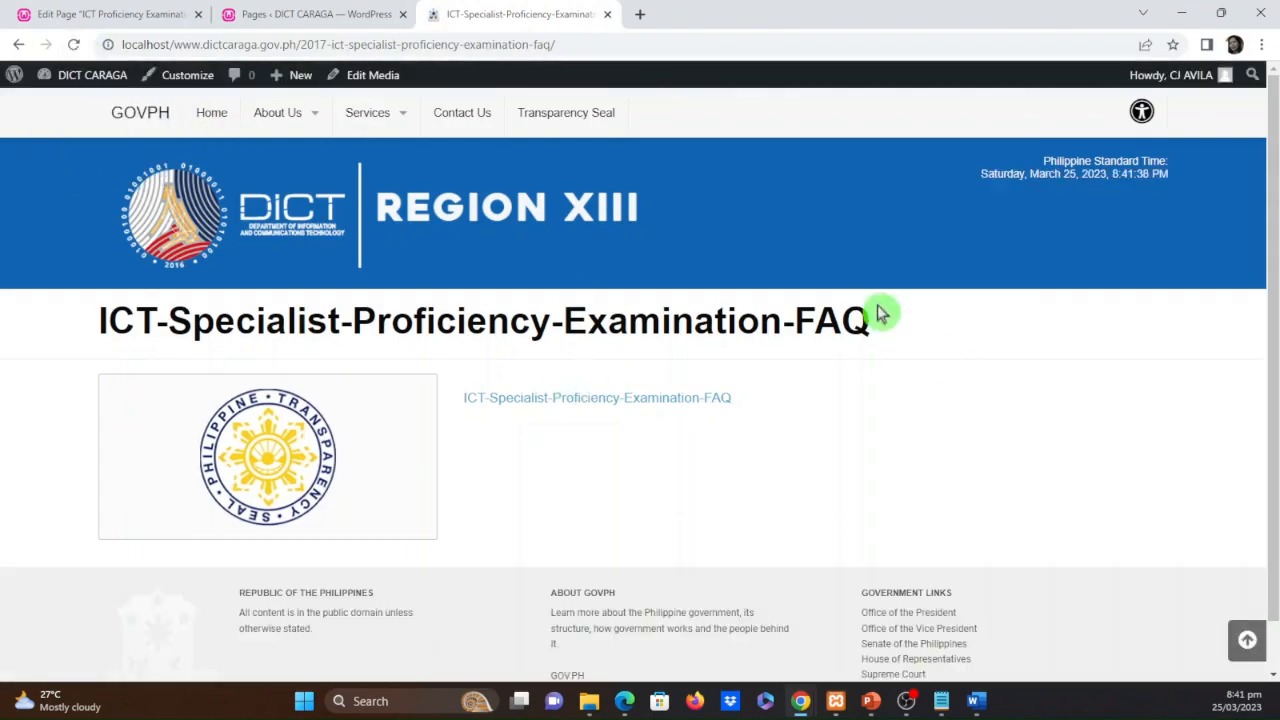
pyautogui.moveTo(372, 125)
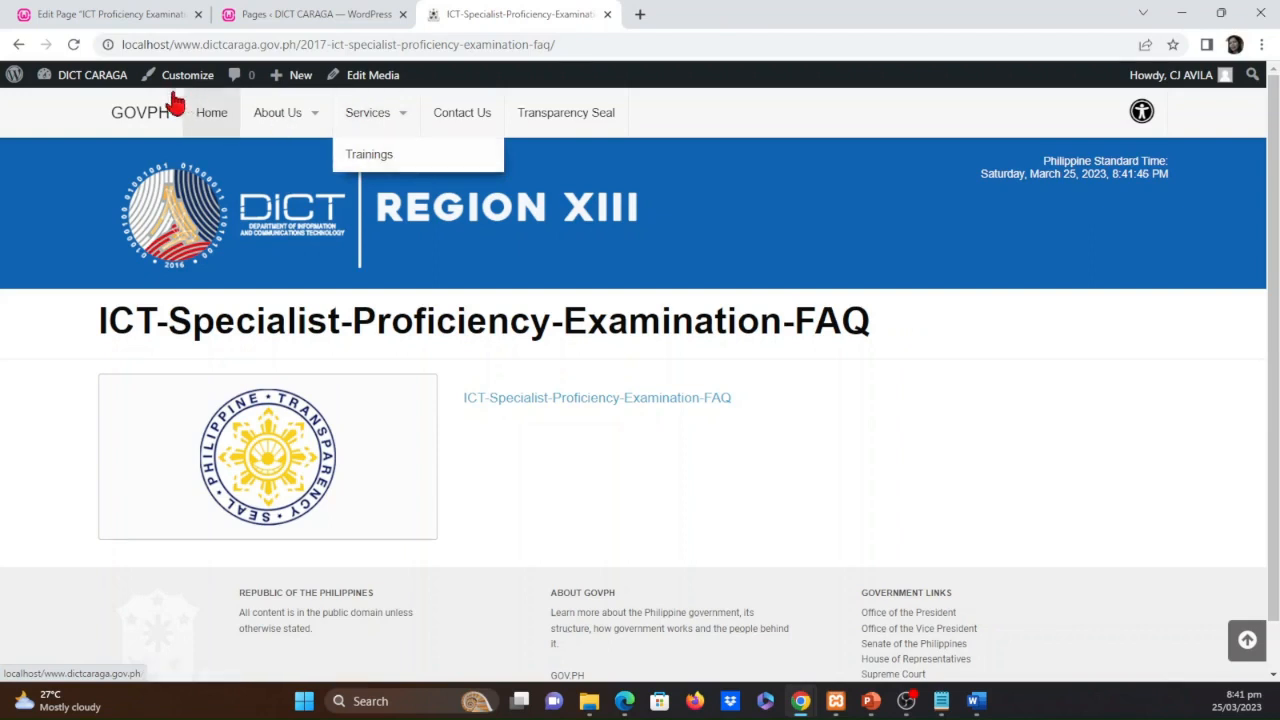
pyautogui.click(76, 45)
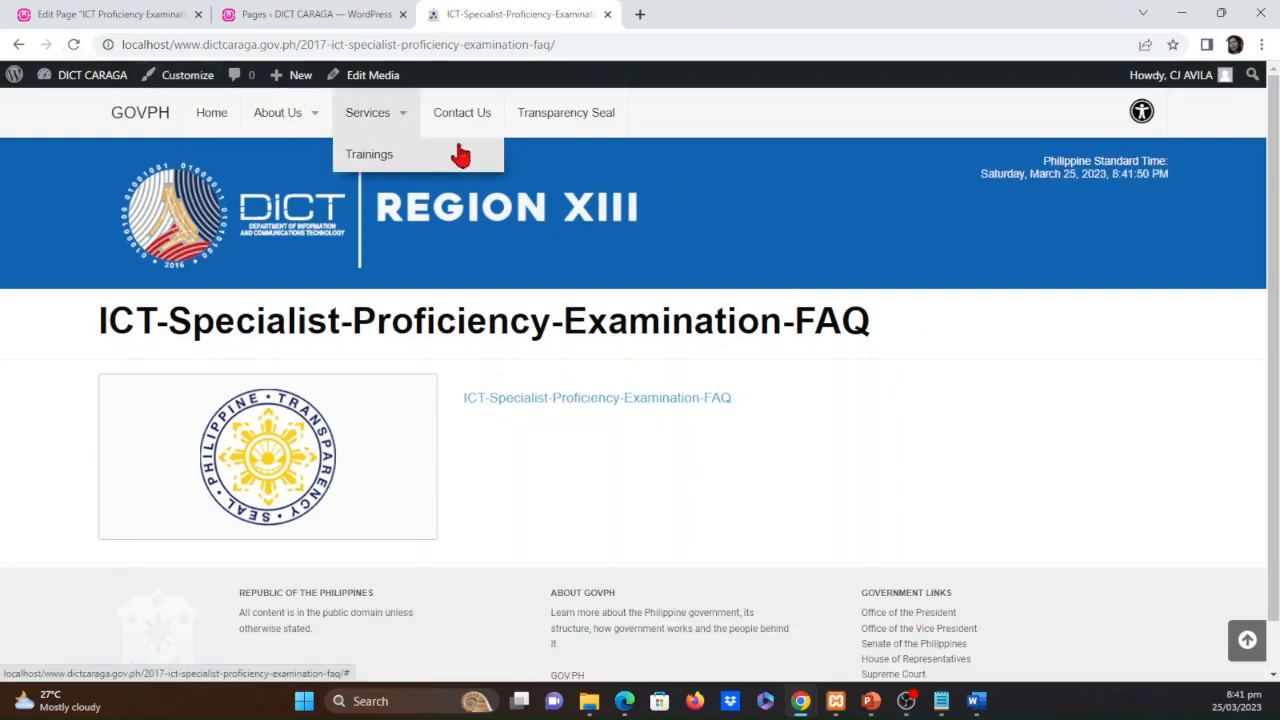
# Leave the remaining page editor, open the site's menu editor and add the ICT Proficiency Examination FAQs page to Top-bar-menu
pyautogui.click(120, 12)
pyautogui.click(14, 89)
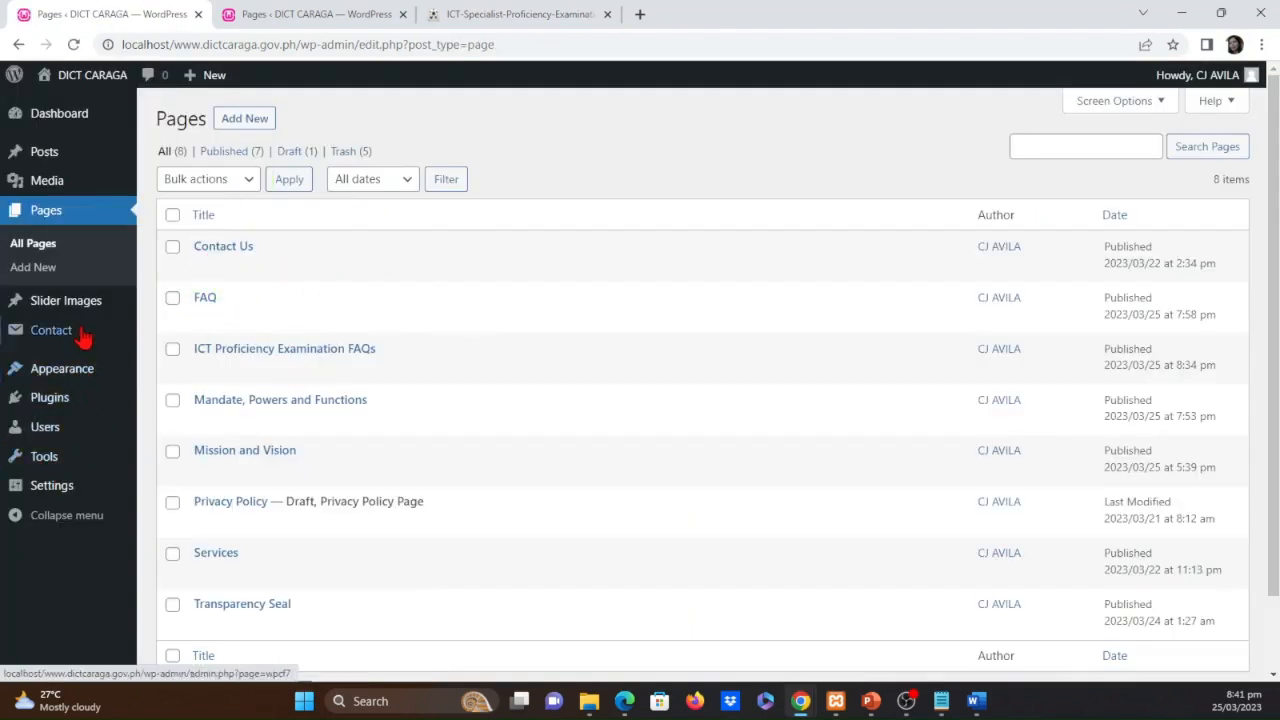
pyautogui.moveTo(82, 376)
pyautogui.click(168, 446)
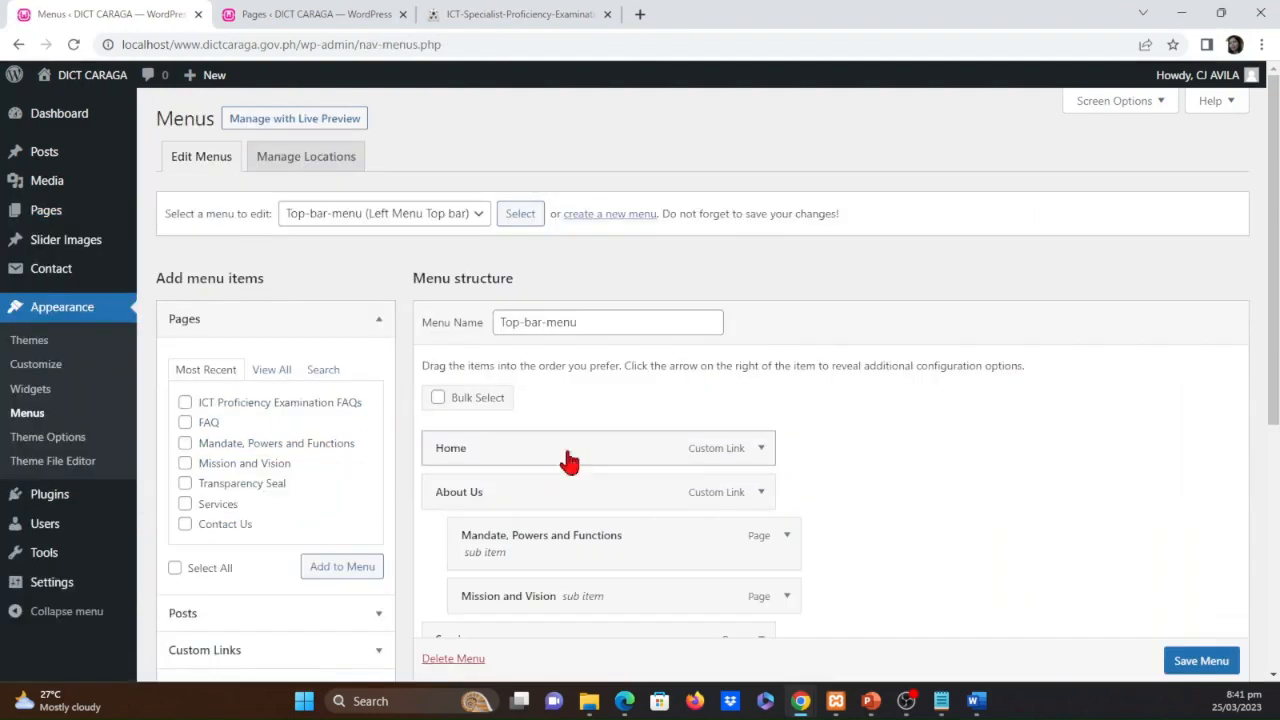
pyautogui.scroll(-3, 920, 511)
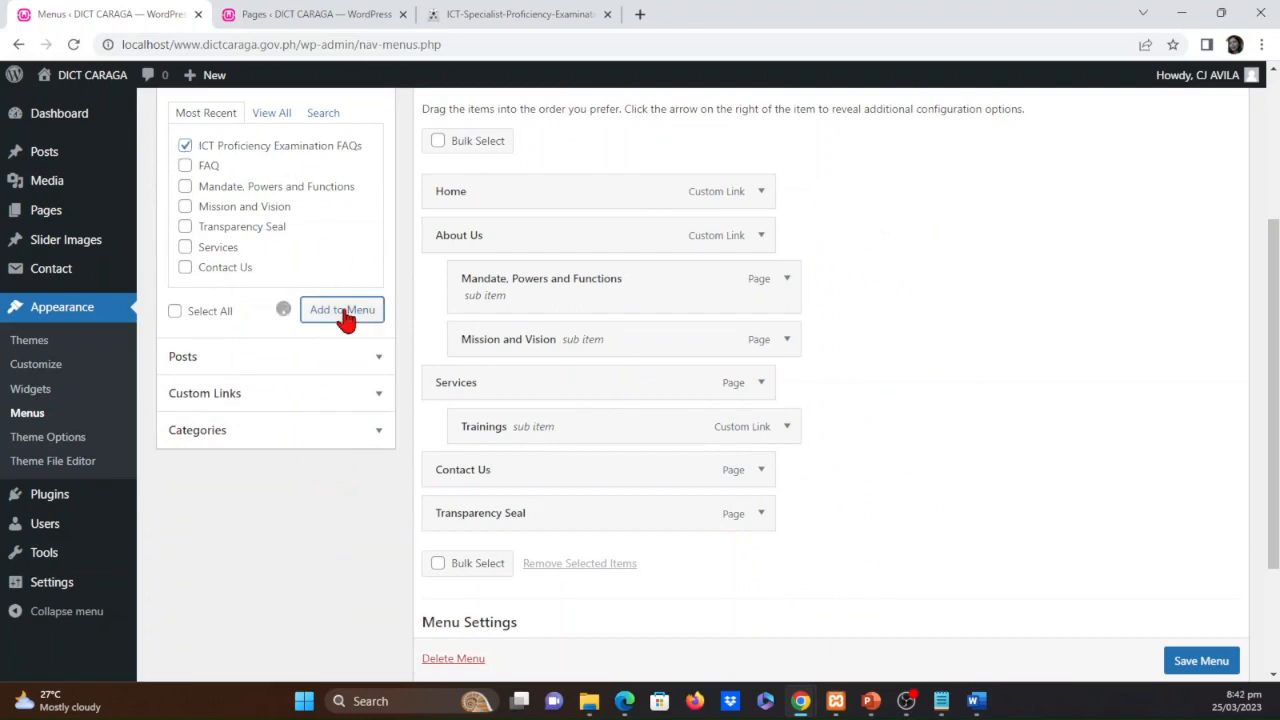
# Place the ICT Proficiency Examination FAQs item as a sub item of Trainings and save Top-bar-menu
pyautogui.moveTo(583, 572); pyautogui.dragTo(646, 477)
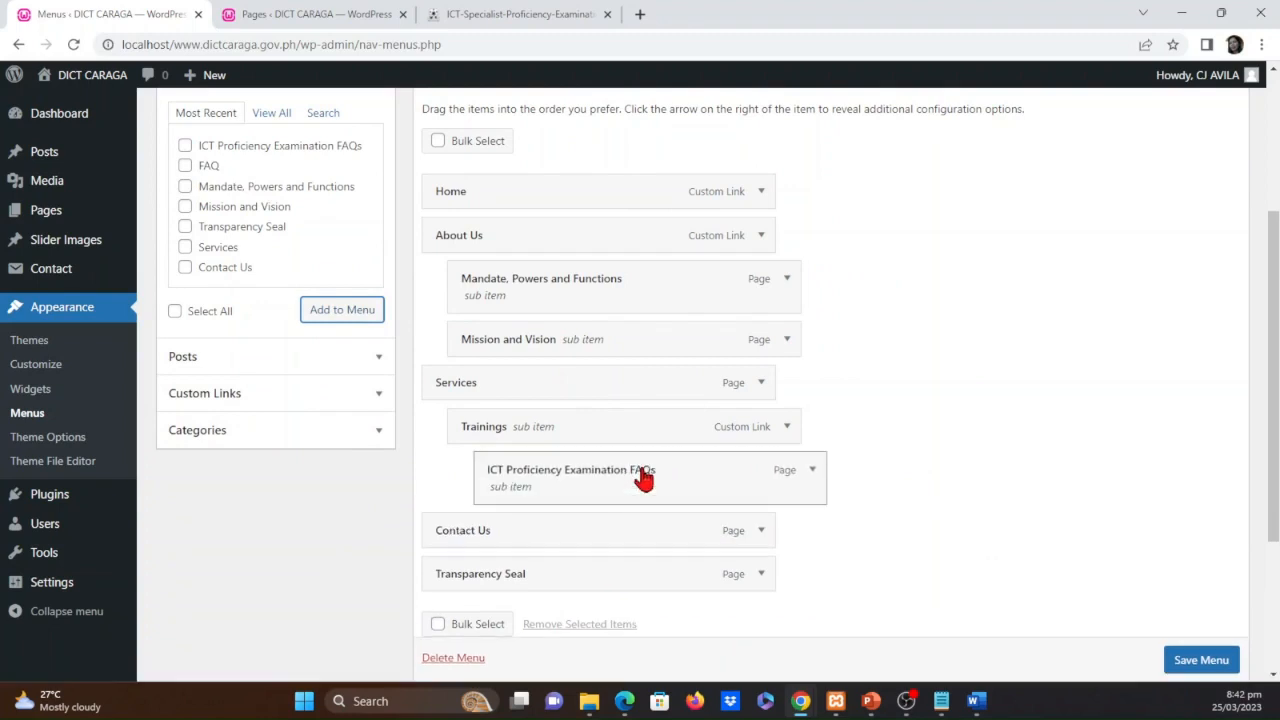
pyautogui.scroll(-1, 917, 523)
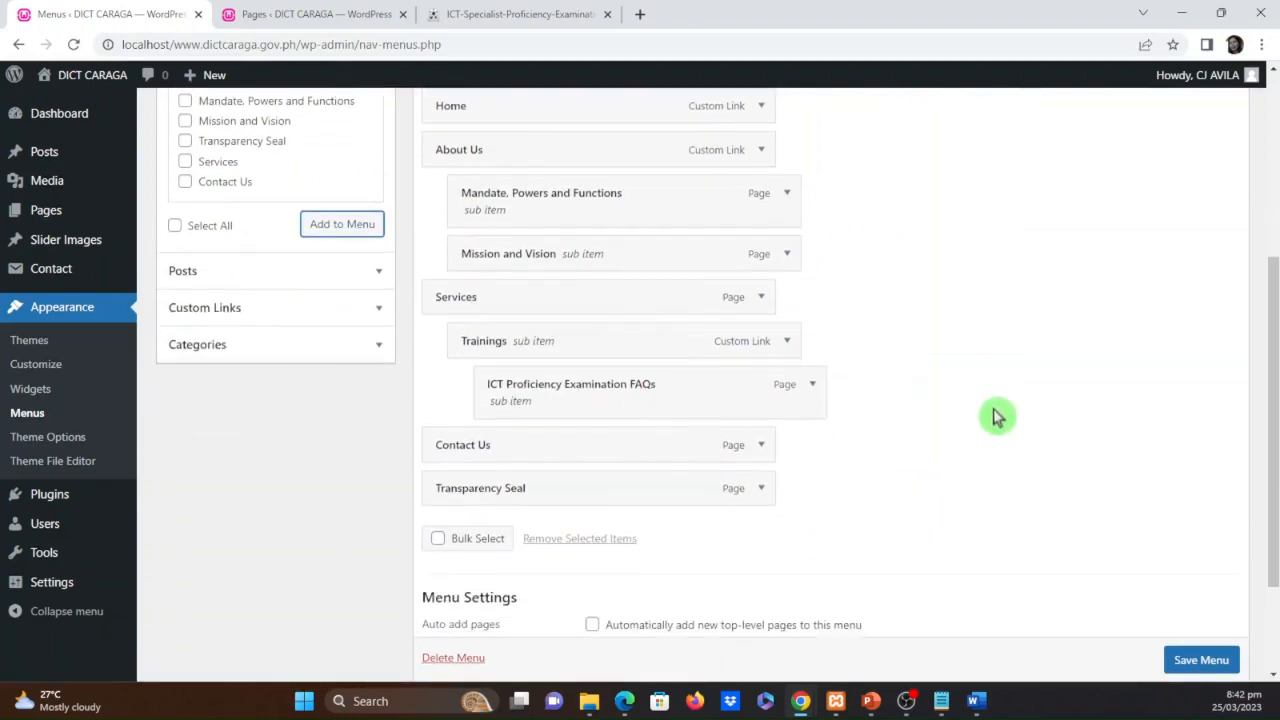
pyautogui.click(1200, 660)
pyautogui.scroll(-1, 1200, 660)
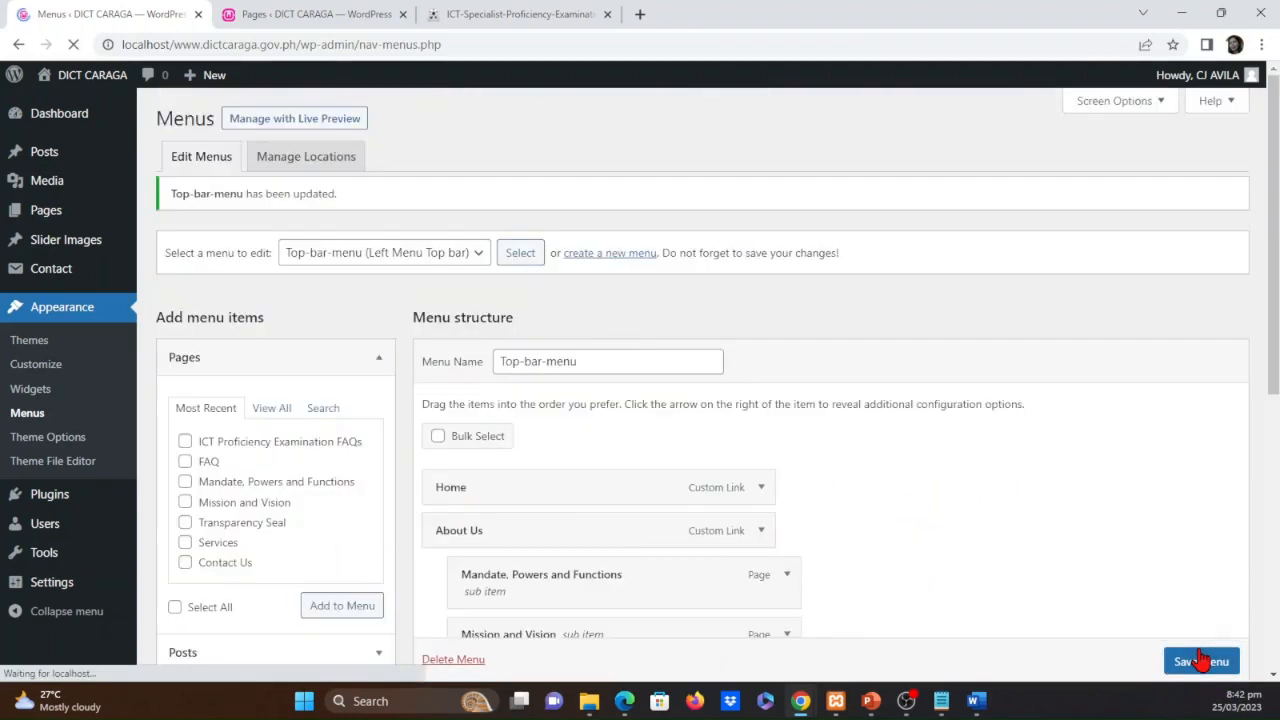
# Load the public site's home page and open ICT Proficiency Examination FAQs through Services and Trainings
pyautogui.click(503, 12)
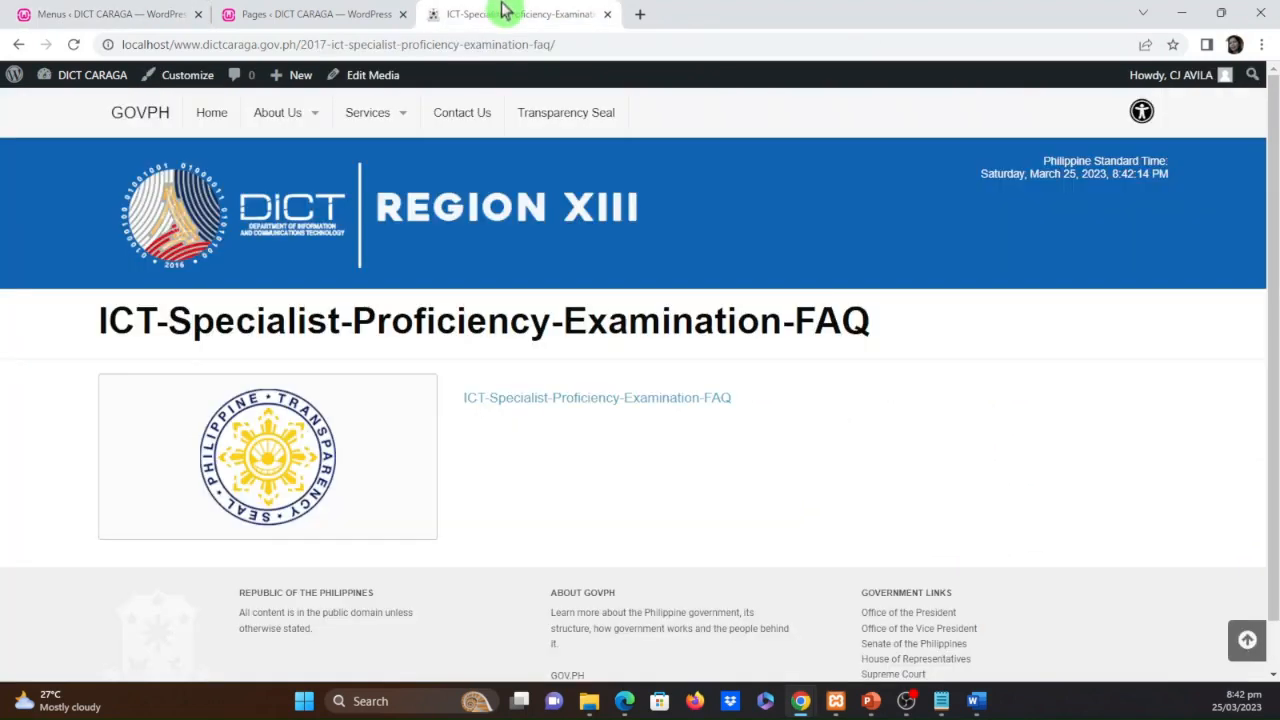
pyautogui.click(210, 118)
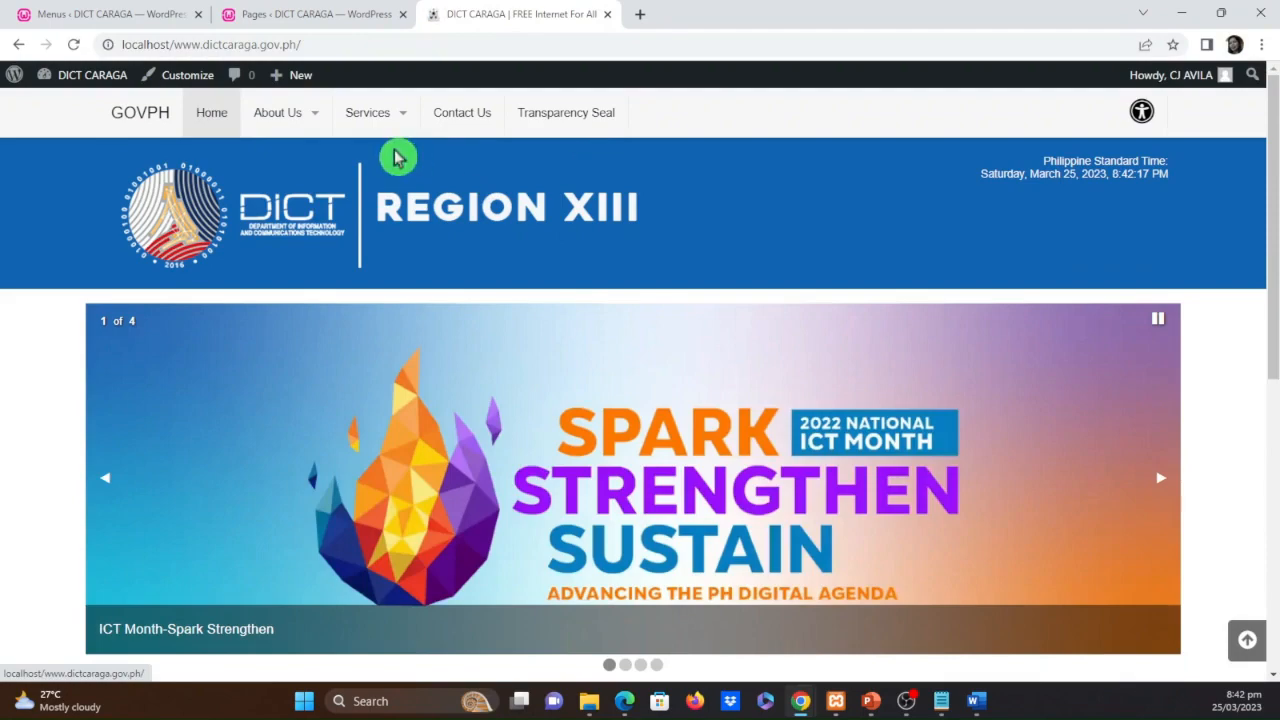
pyautogui.moveTo(408, 120)
pyautogui.moveTo(421, 163)
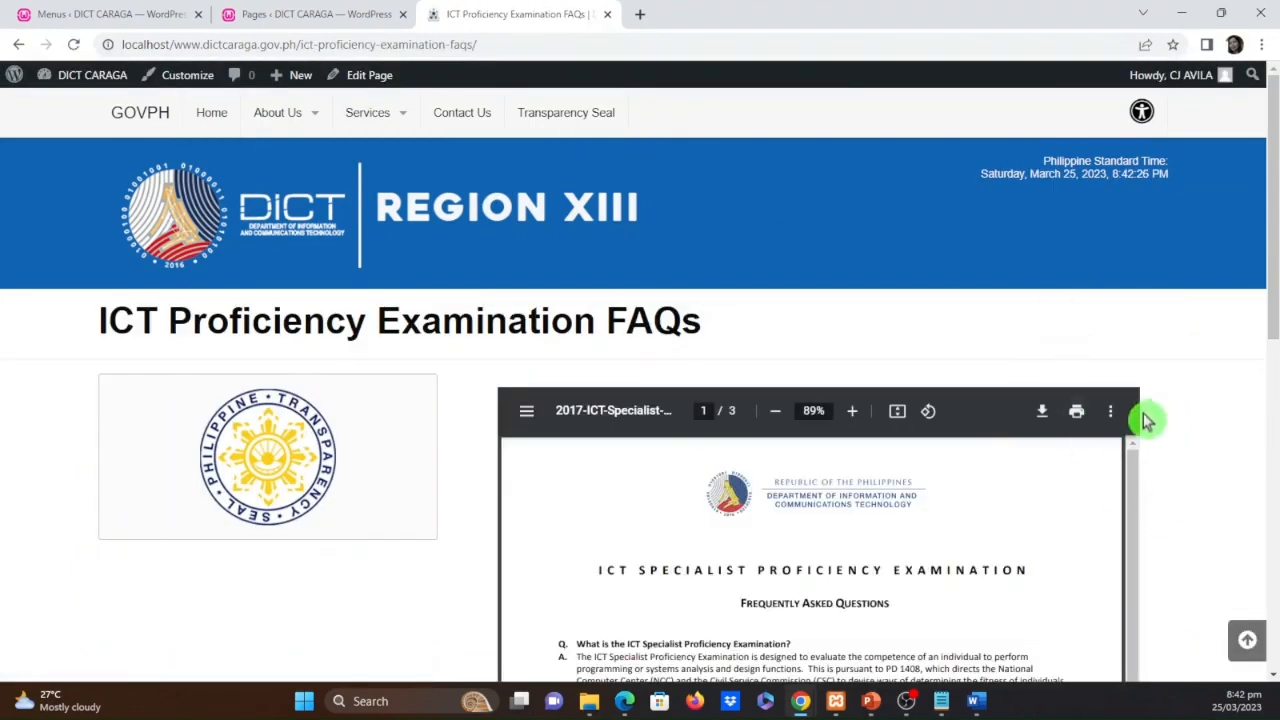
# Examine how the published FAQs page and its embedded PDF display and scroll
pyautogui.scroll(-2, 1178, 500)
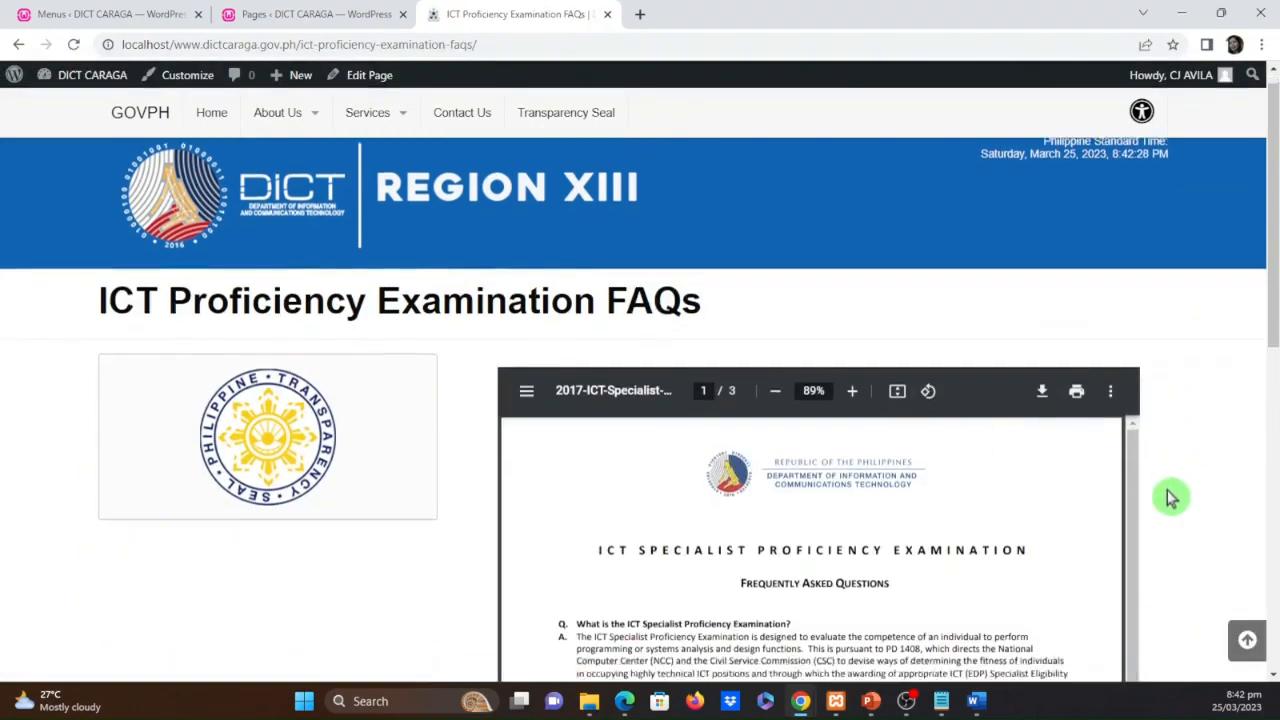
pyautogui.scroll(2, 1172, 497)
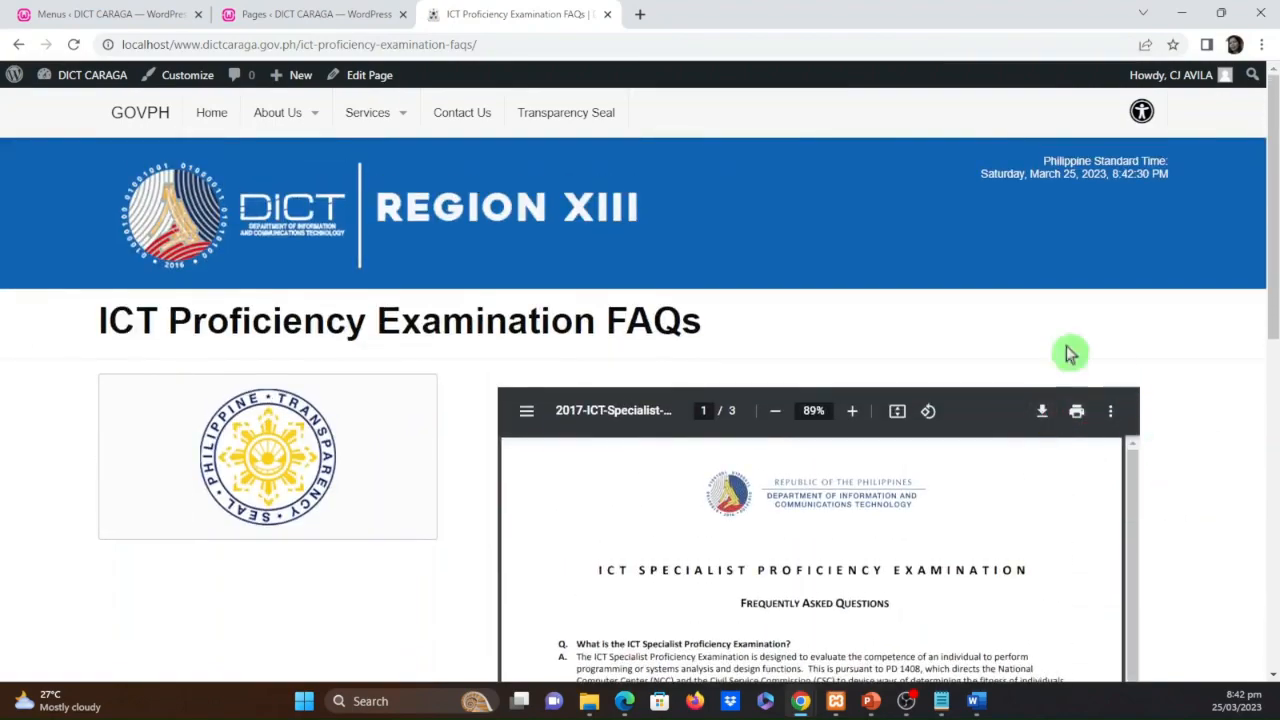
pyautogui.scroll(-5, 1185, 443)
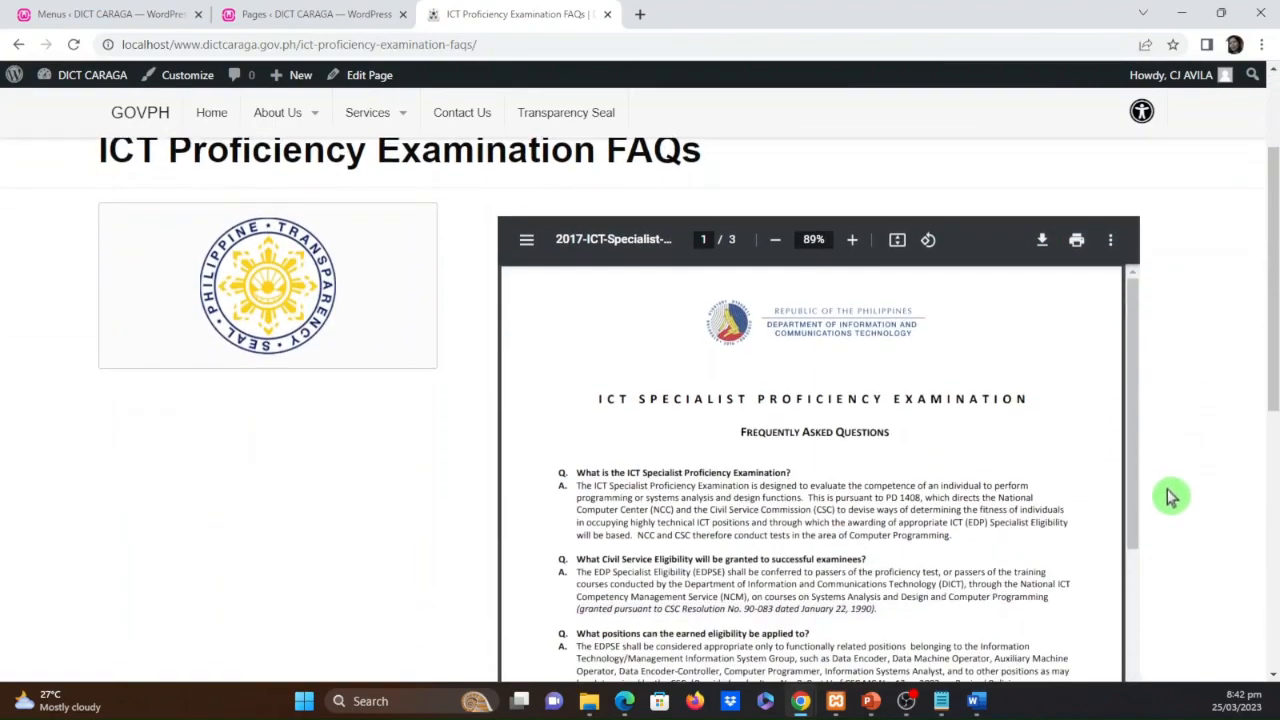
pyautogui.scroll(2, 940, 455)
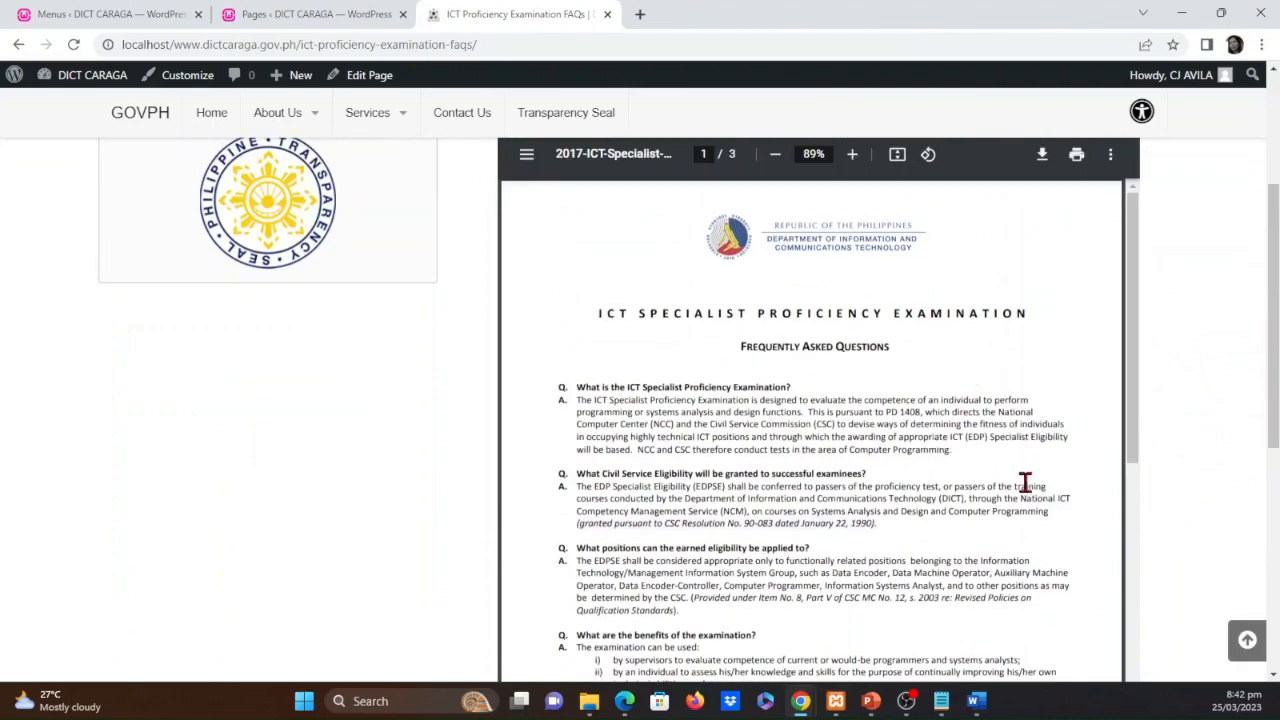
pyautogui.scroll(-2, 1030, 466)
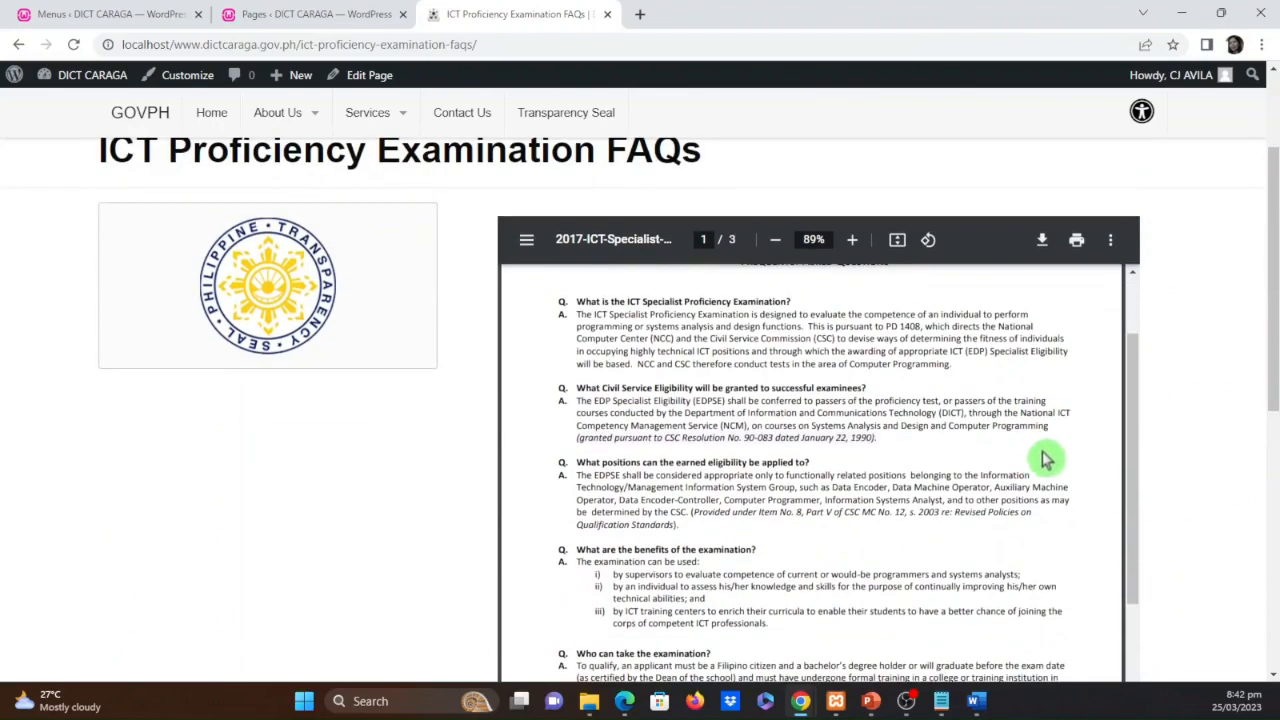
pyautogui.scroll(-6, 943, 457)
pyautogui.scroll(6, 947, 540)
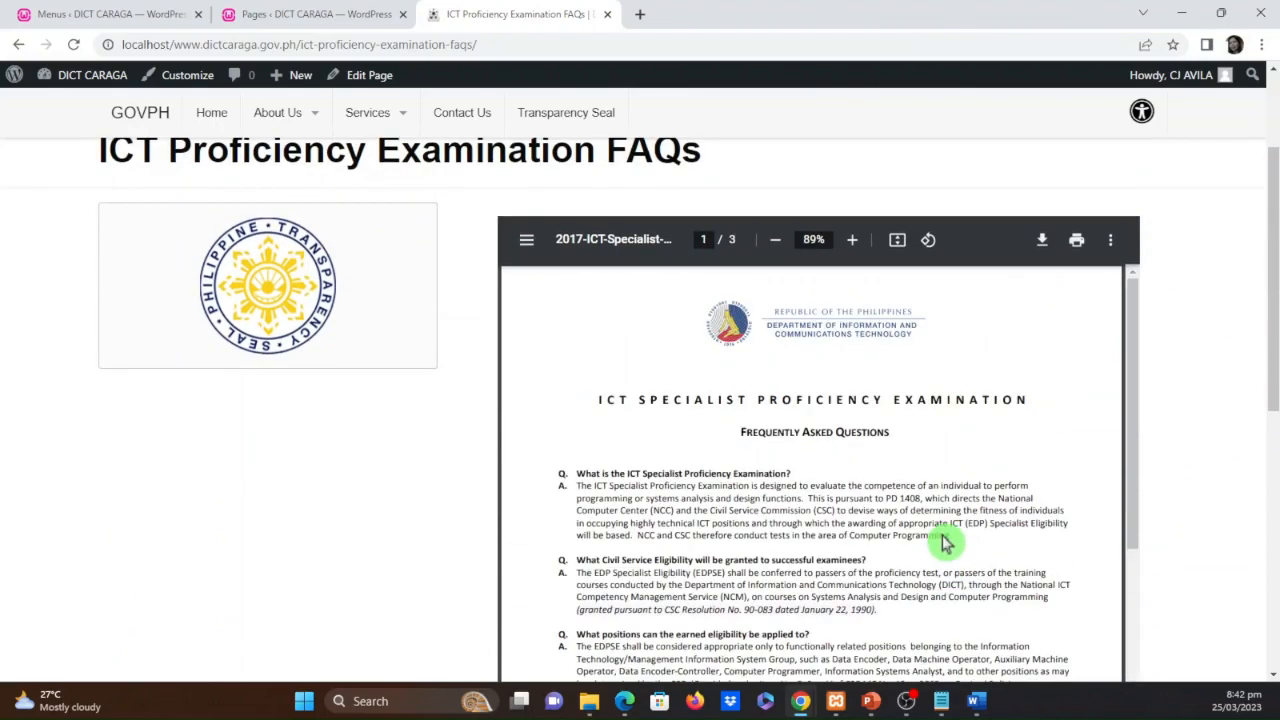
pyautogui.scroll(2, 1180, 529)
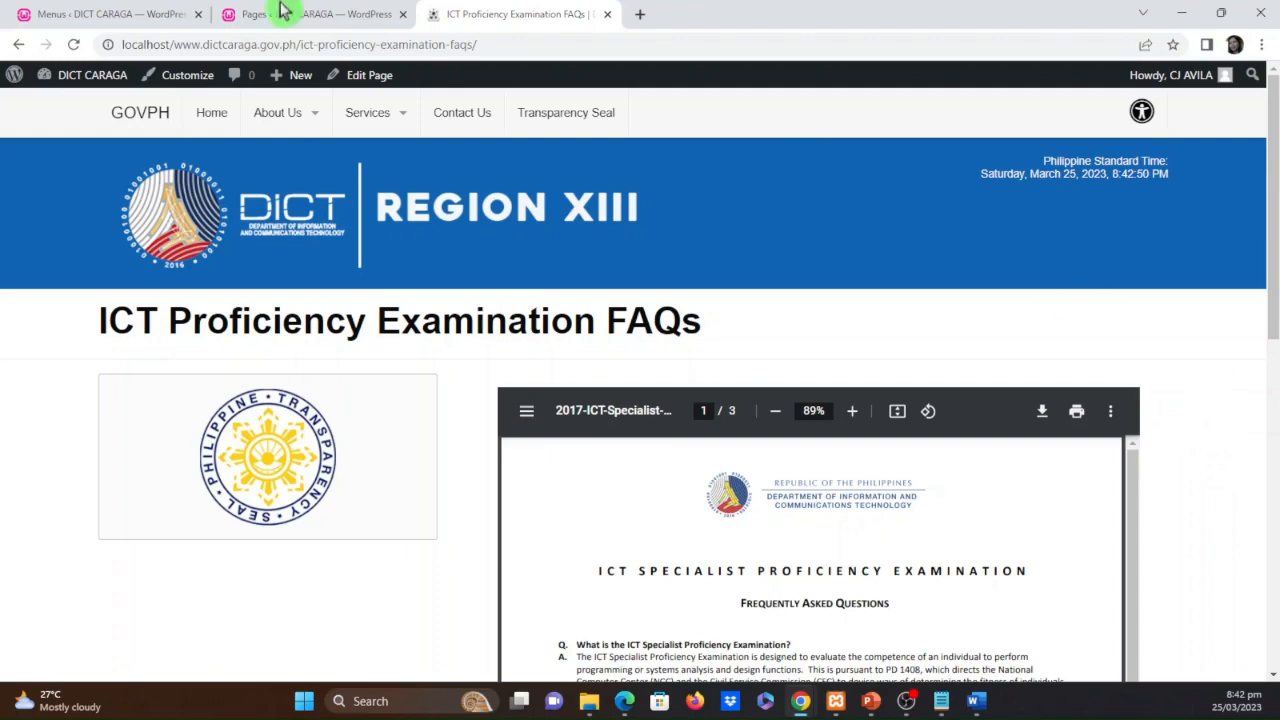
# Return to the WordPress admin and open the list of installed plugins
pyautogui.click(126, 15)
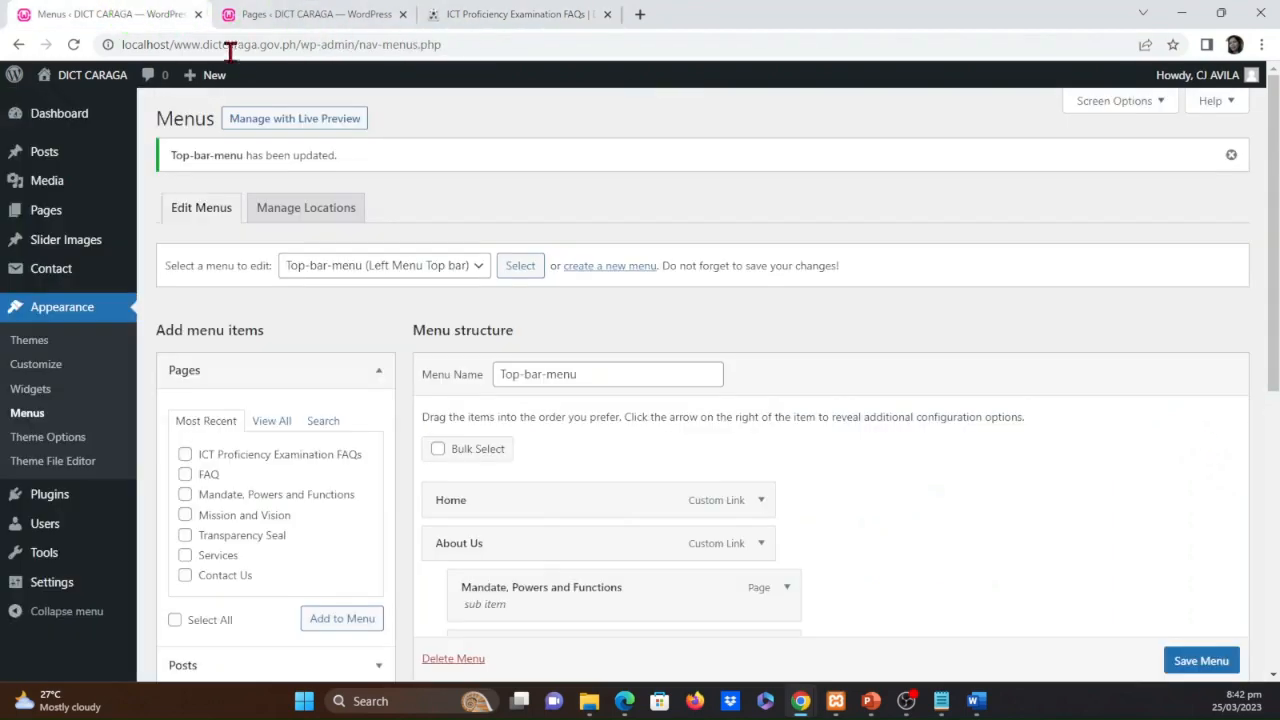
pyautogui.click(68, 497)
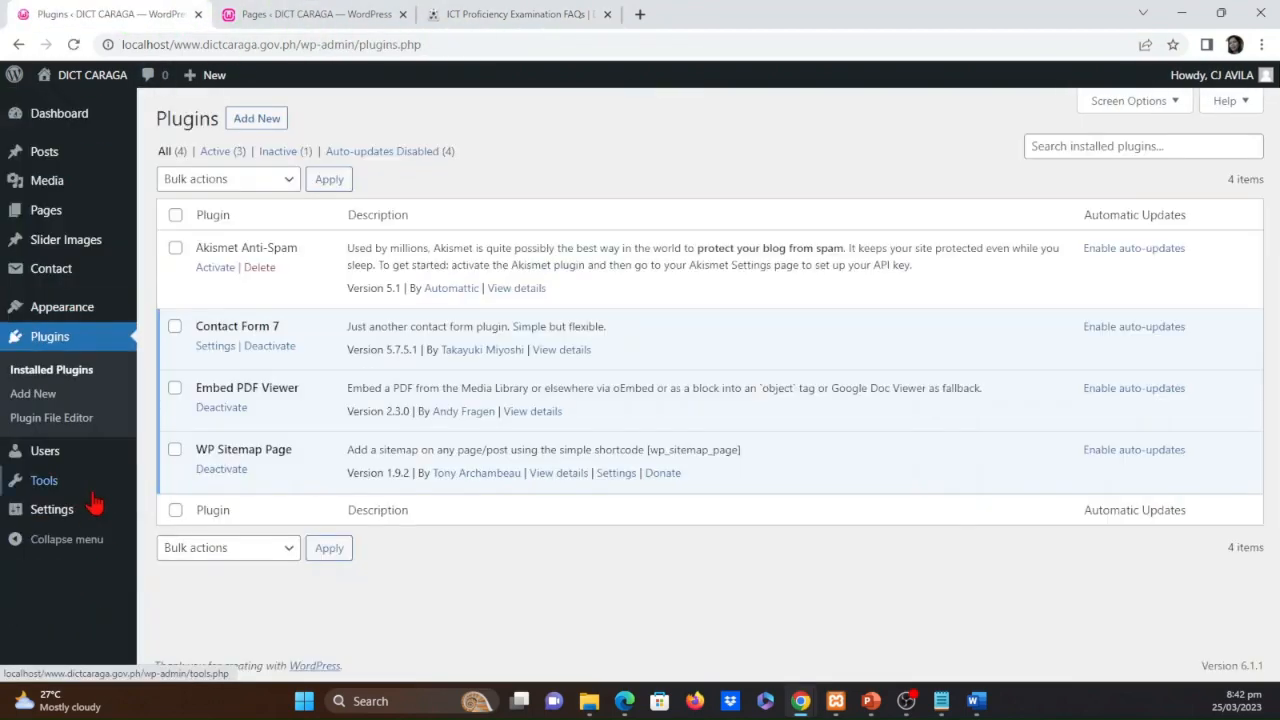